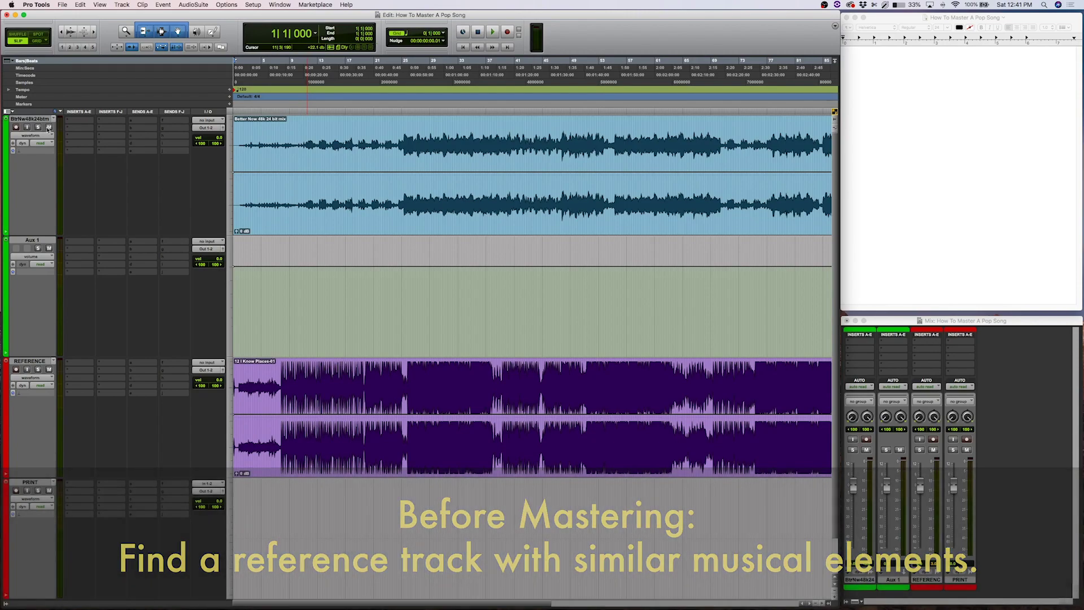
Rename the Aux 1 track as Mastering FX.
left_click(309, 461)
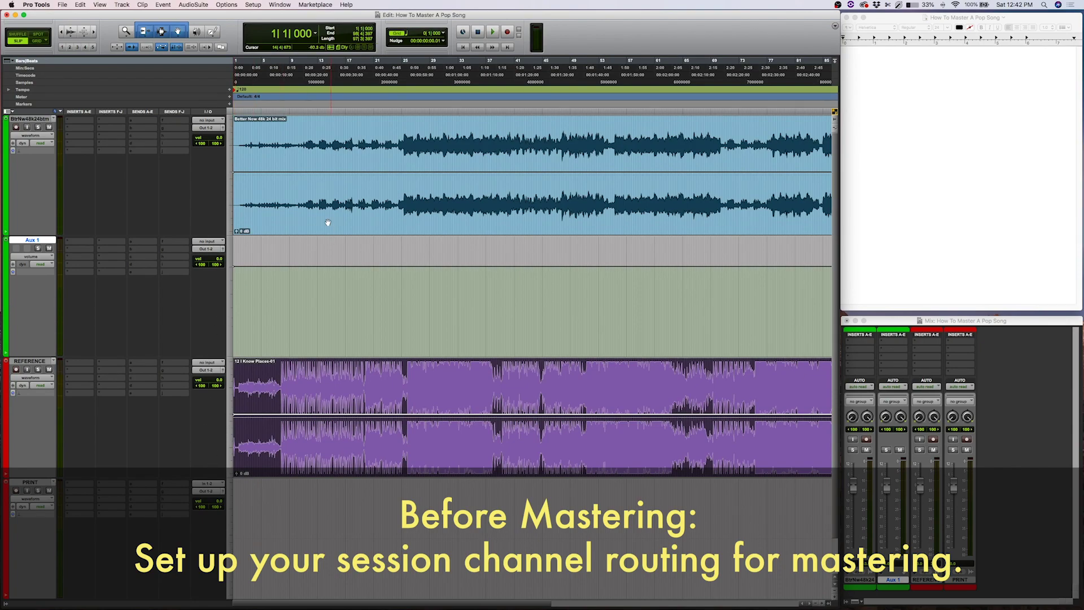
key("super+a")
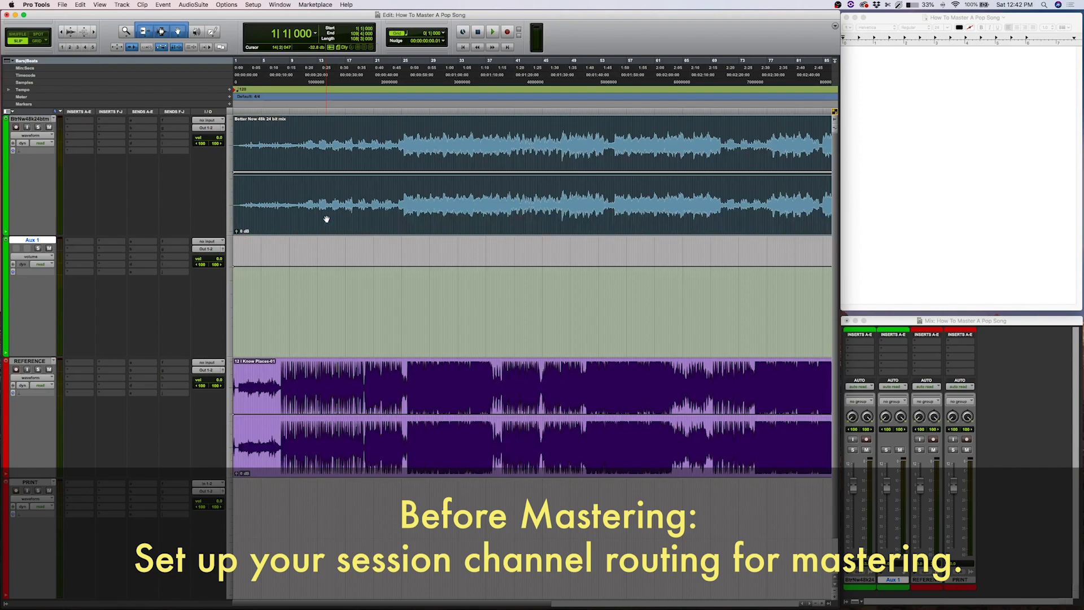
double_click(27, 241)
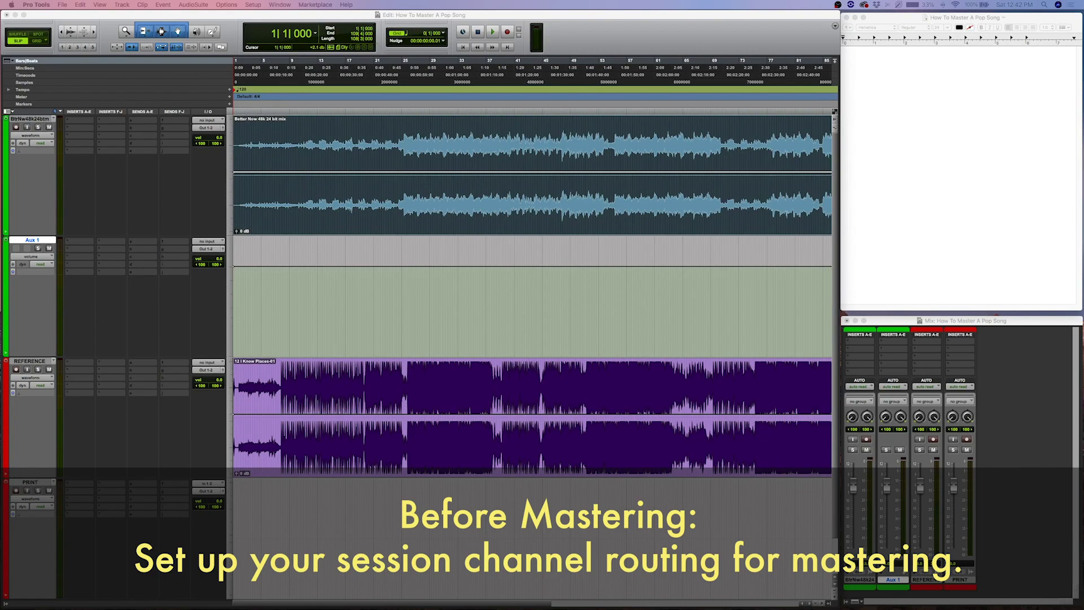
key("Return")
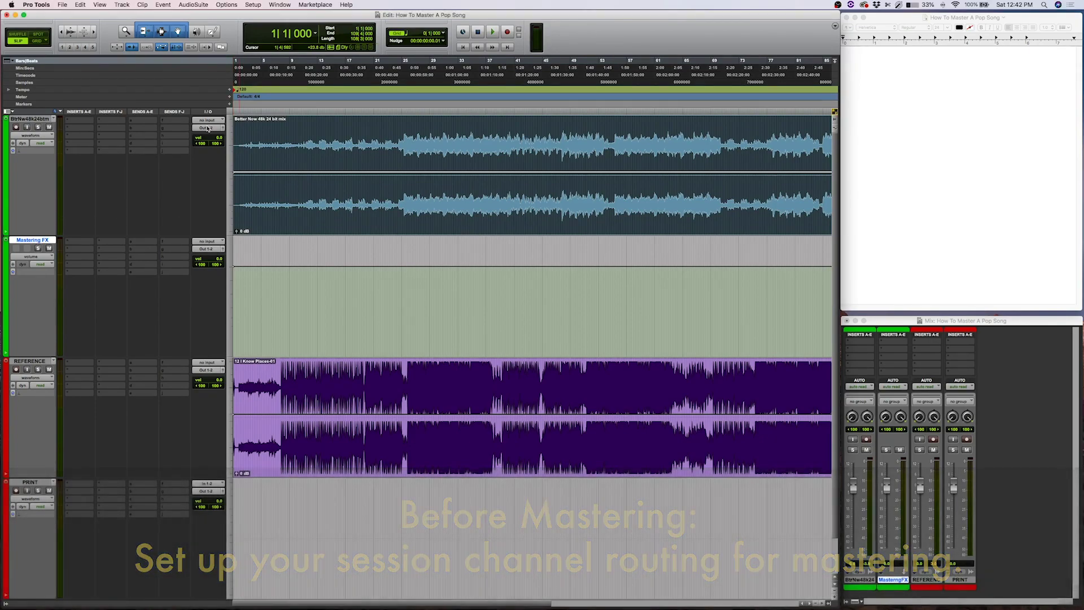
Route the output of the Better Now mix track to the Mastering FX (Stereo) track.
left_click(208, 128)
mouse_move(208, 130)
mouse_move(206, 149)
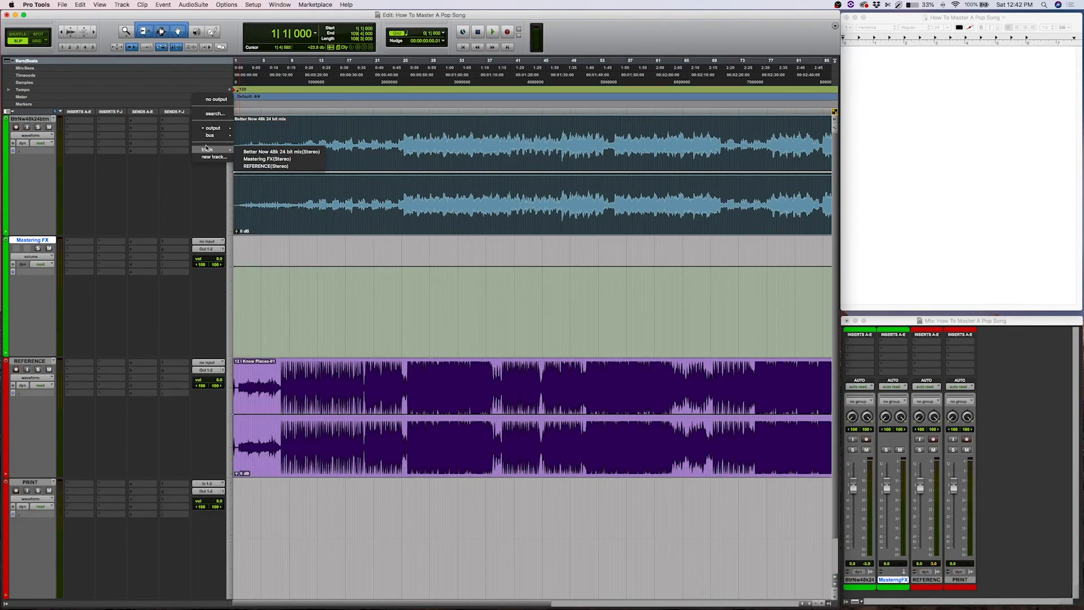
left_click(264, 160)
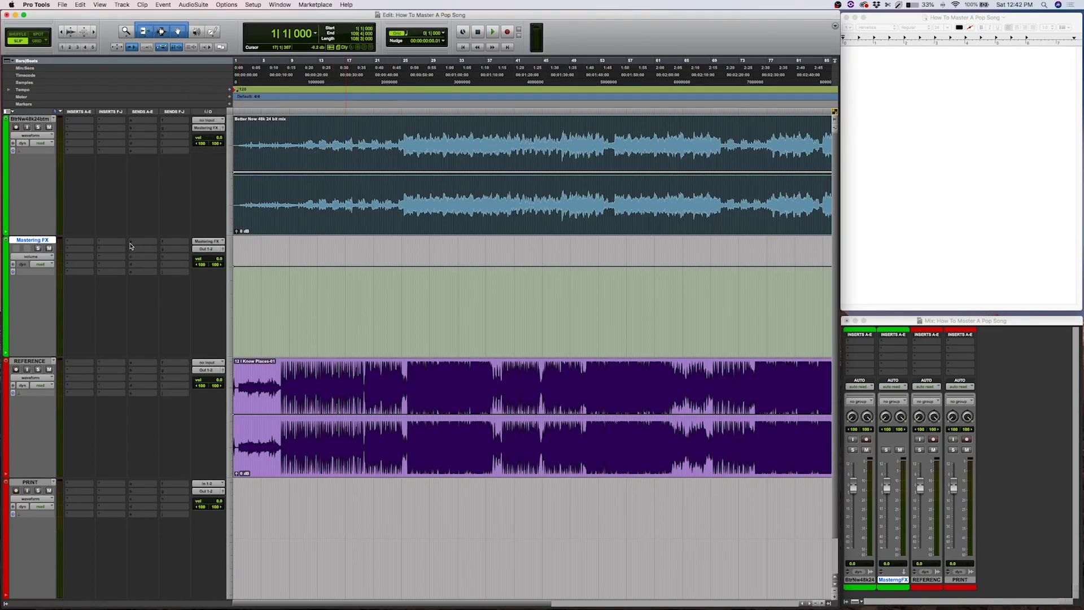
Audition the mix from about bar 24 with the REFERENCE track muted, and unmute the reference when finished.
left_click(49, 369)
left_click(395, 131)
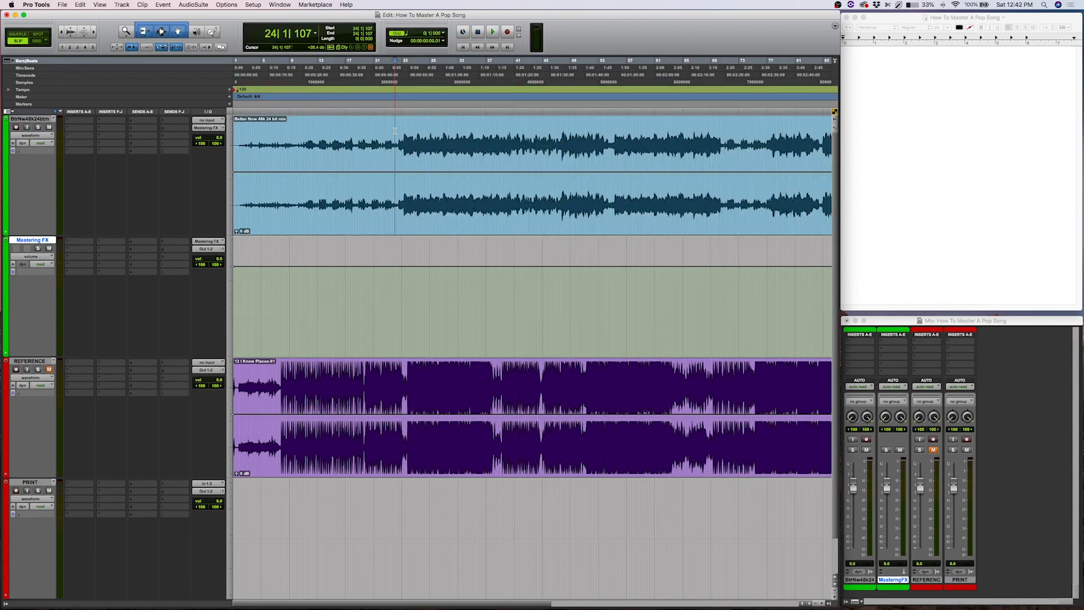
key("space")
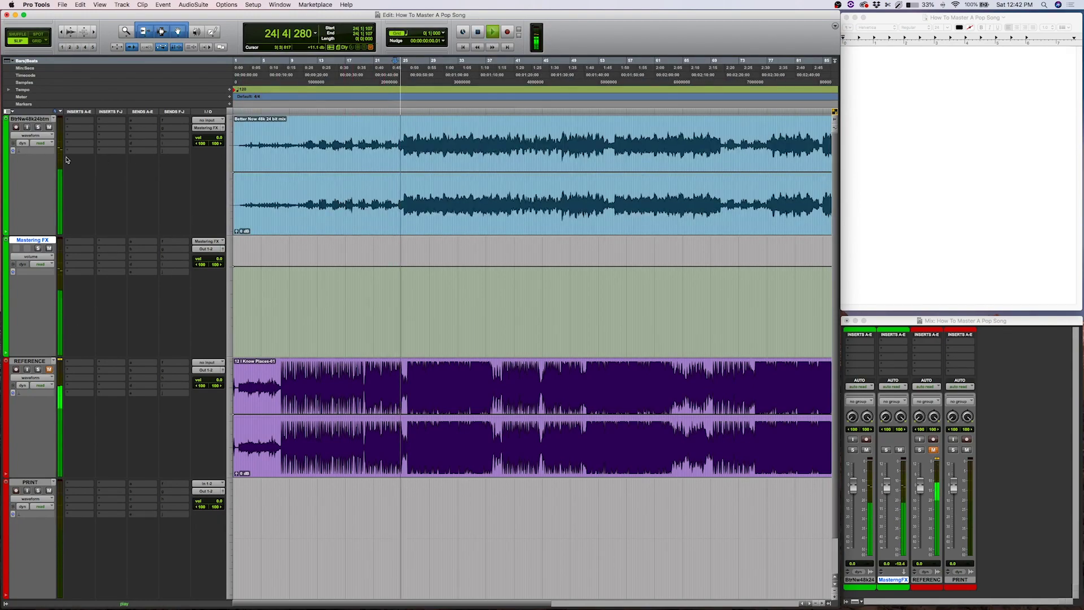
key("space")
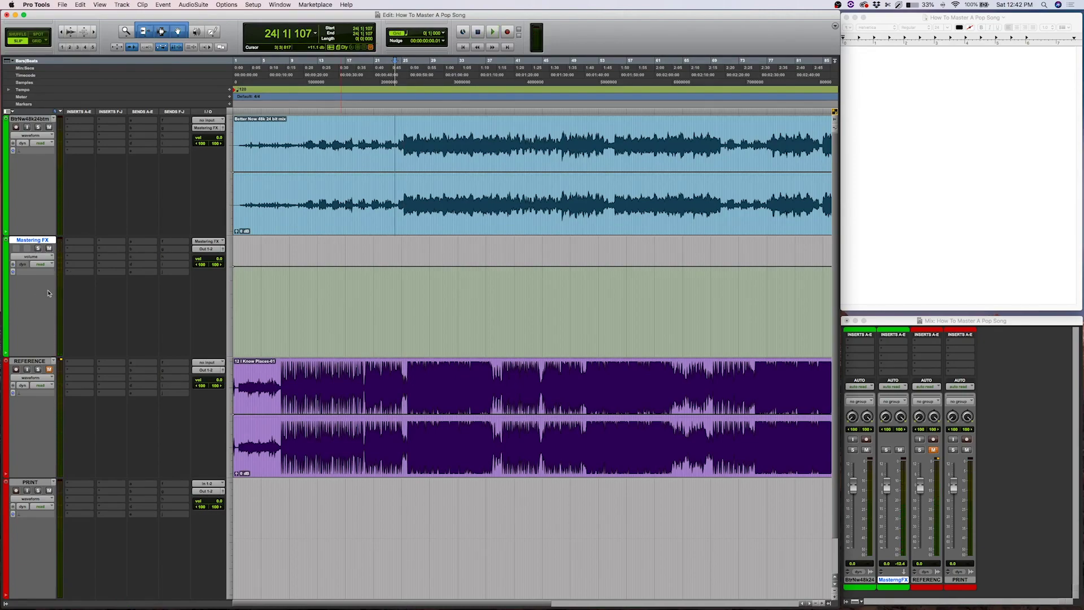
left_click(285, 215)
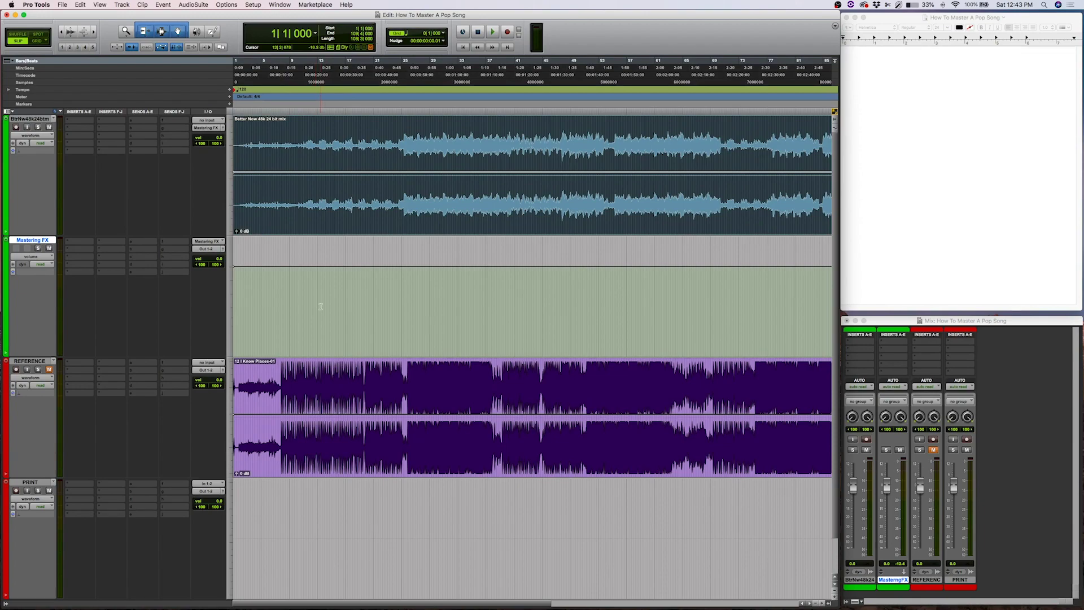
left_click(50, 369)
Set the solo mode to X-OR (Cancels Previous Solo).
left_click(225, 5)
mouse_move(271, 236)
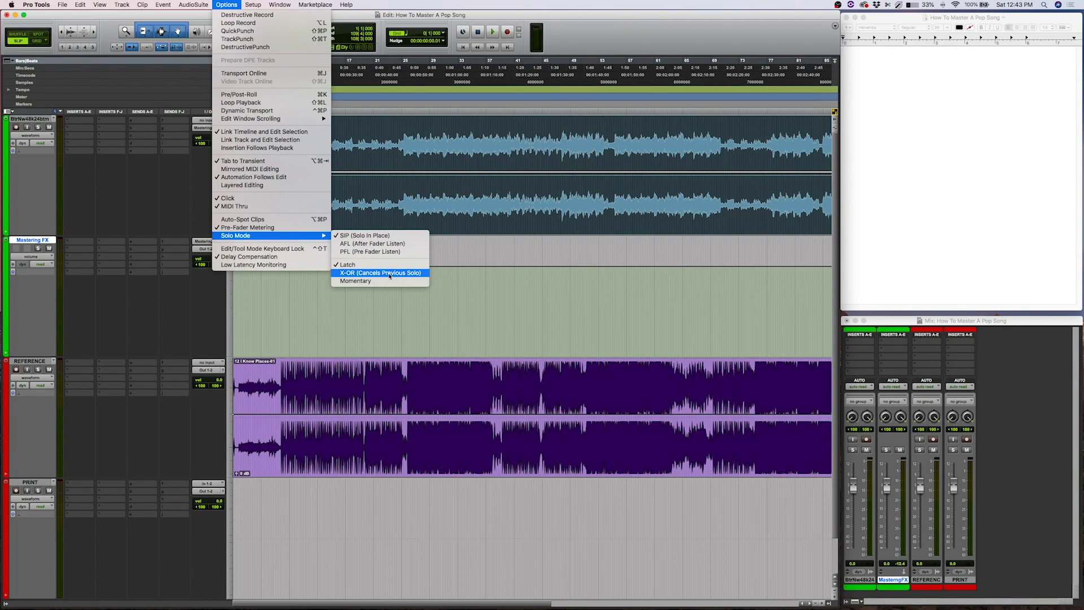
left_click(388, 273)
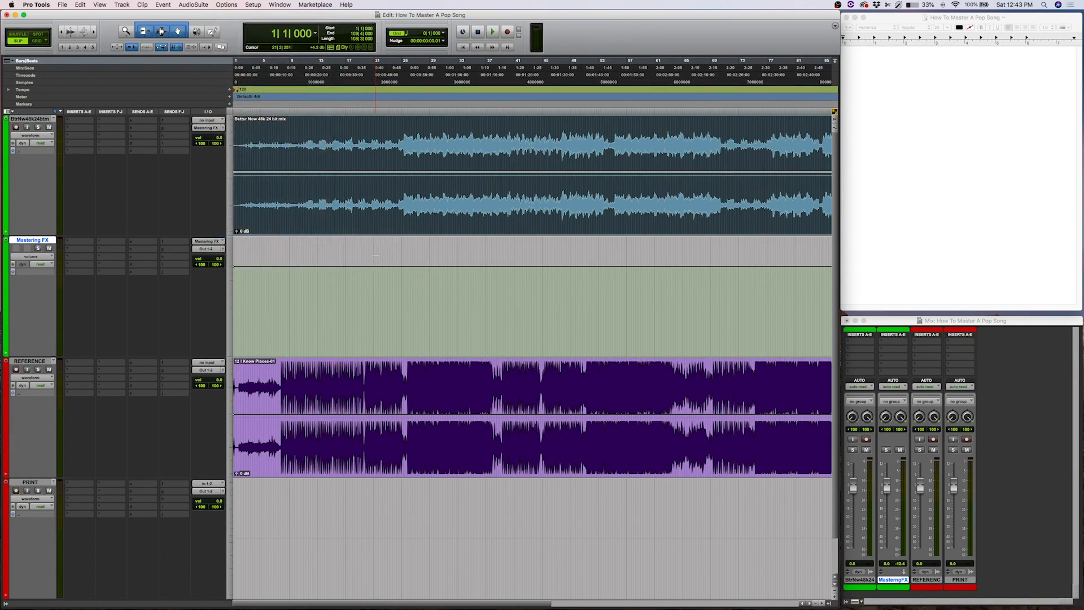
Solo the mix and REFERENCE tracks alternately, solo-safe the Mastering FX track, and leave the mix track soloed.
left_click(39, 127)
left_click(38, 370)
left_click(39, 127)
left_click(39, 249, "super")
left_click(38, 127)
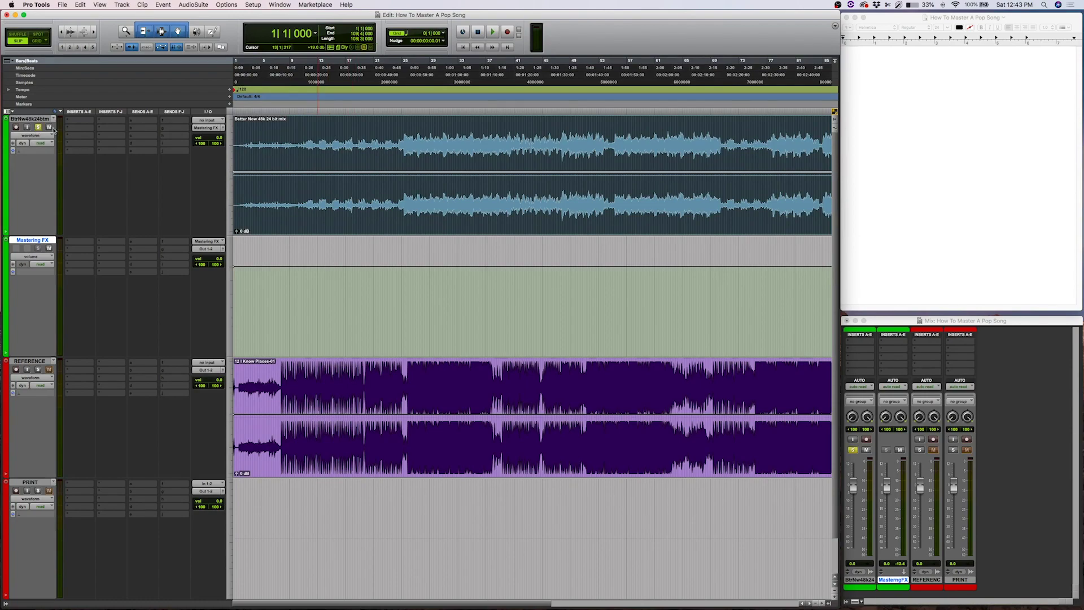
Play a short stretch of the soloed mix from about bar 24 to check the signal through Mastering FX.
left_click(397, 137)
key("space")
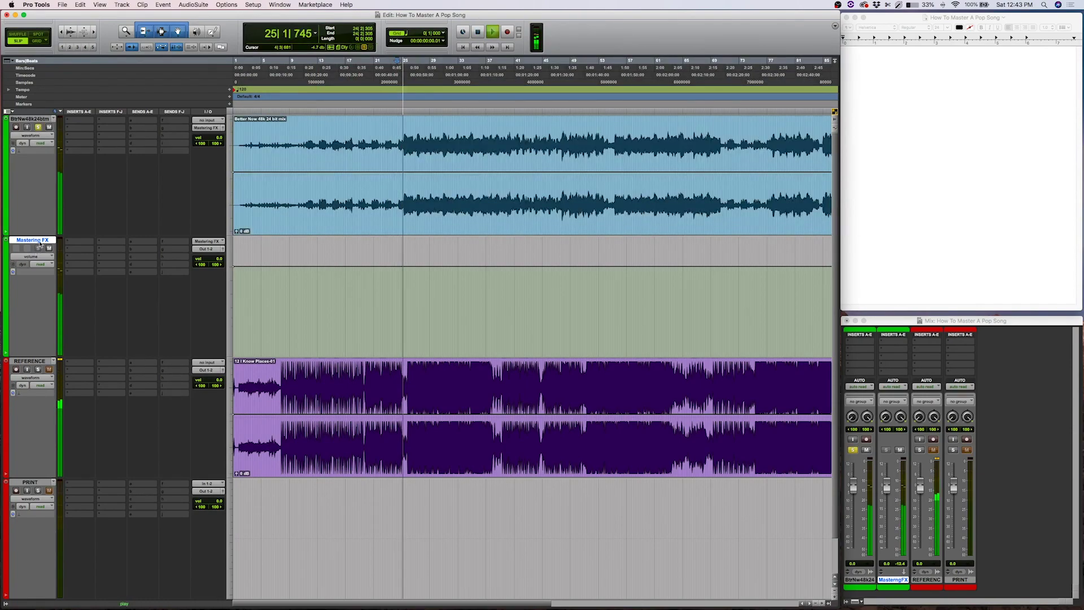
key("space")
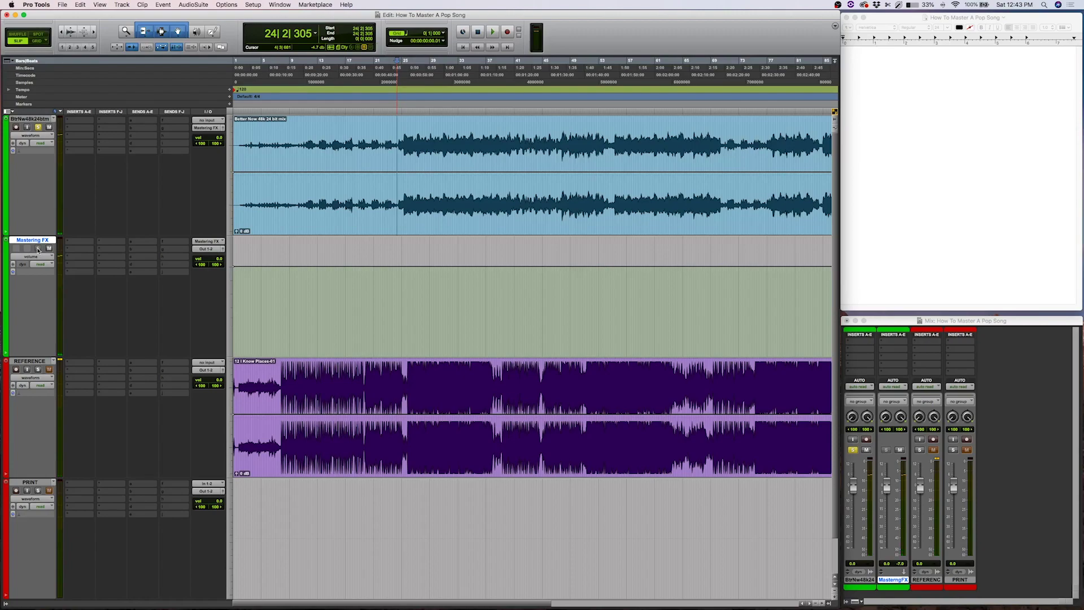
Turn off solo safe on Mastering FX, test playback of the soloed mix from about bar 26, and clear the solos.
left_click(38, 248, "super")
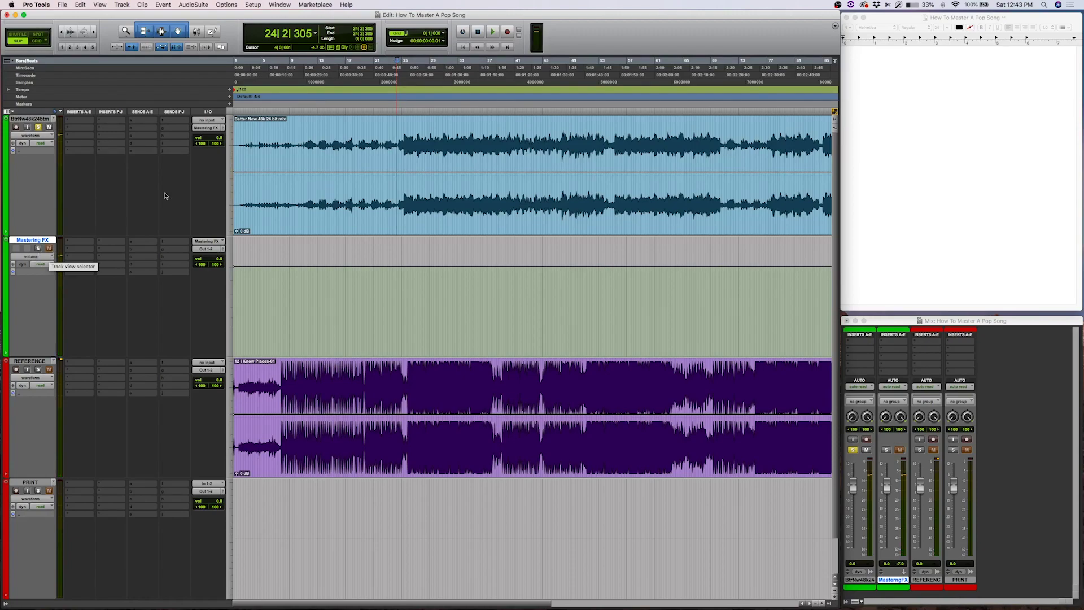
left_click(413, 128)
key("space")
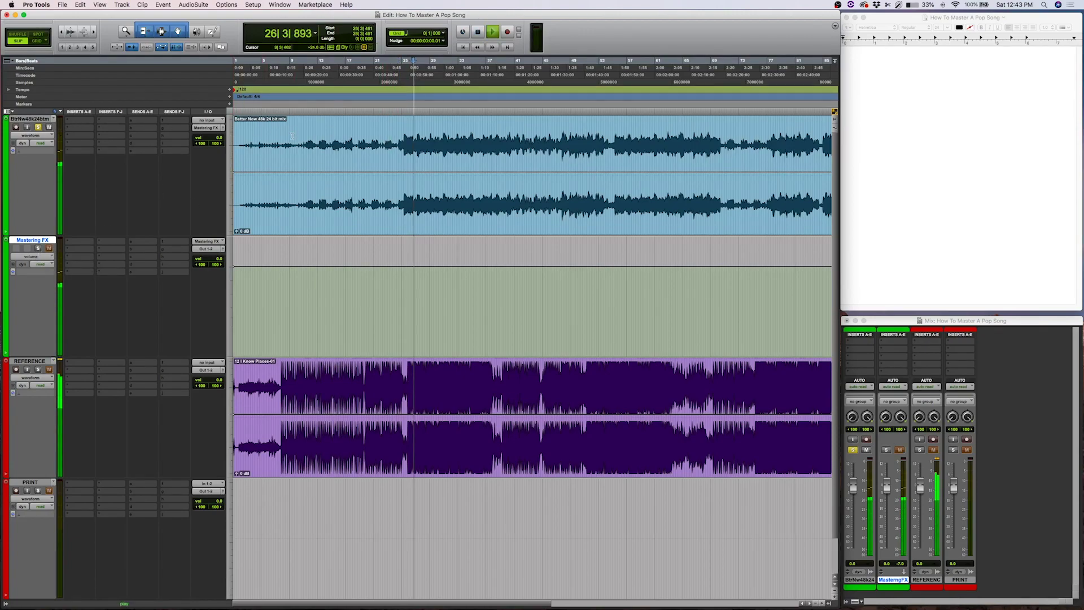
left_click(38, 249)
key("space")
left_click(38, 249)
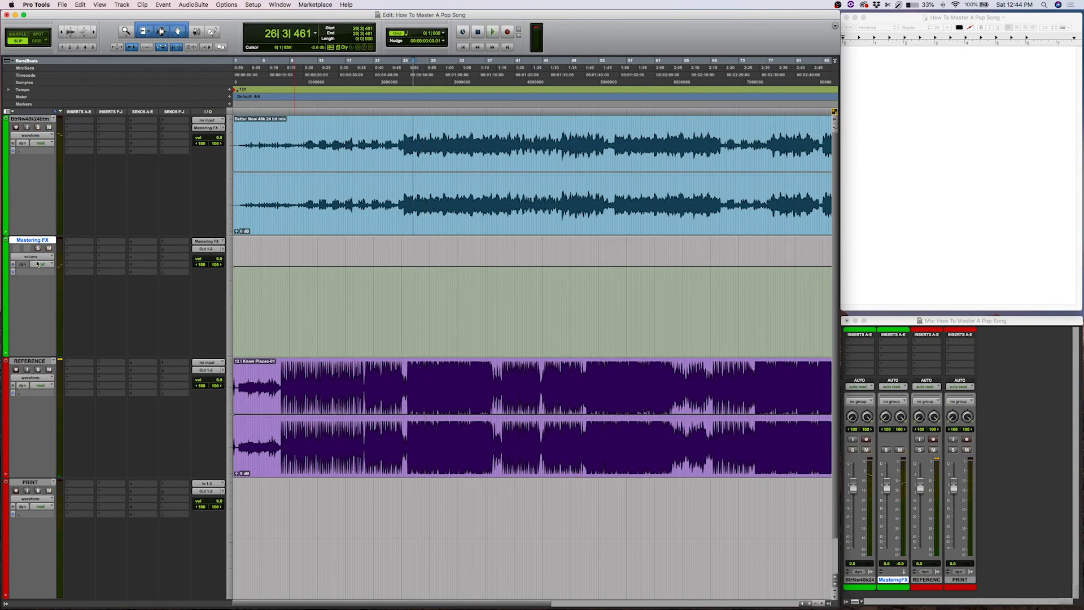
Examine the REFERENCE waveform up close where the first loud section begins, around bar 25 beat 4.
left_click(295, 396)
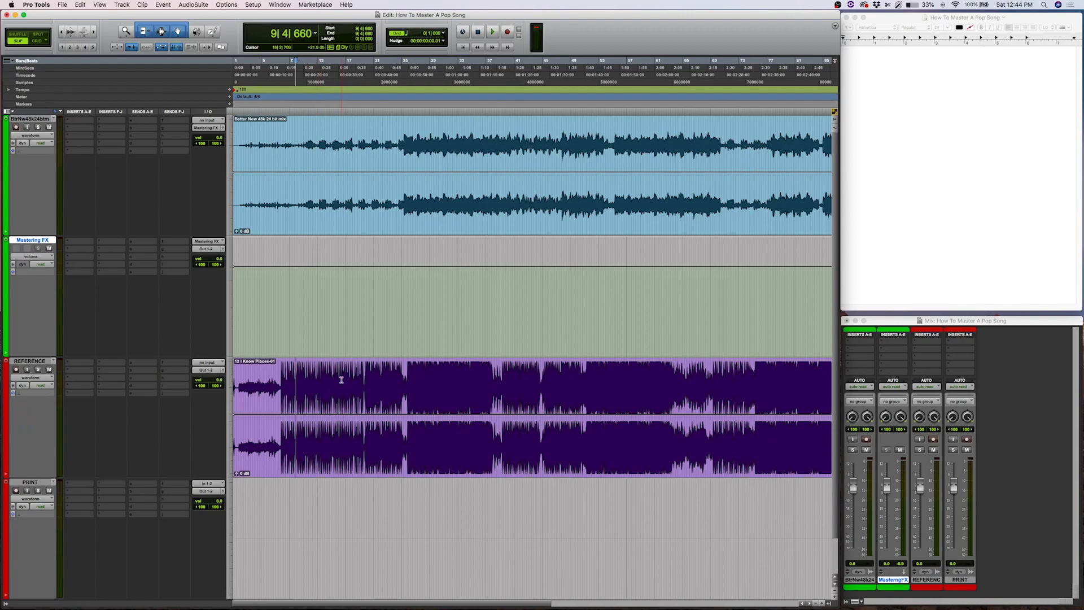
scroll(343, 395, "down", 2)
scroll(347, 423, "up", 2)
key("p")
left_click(410, 376)
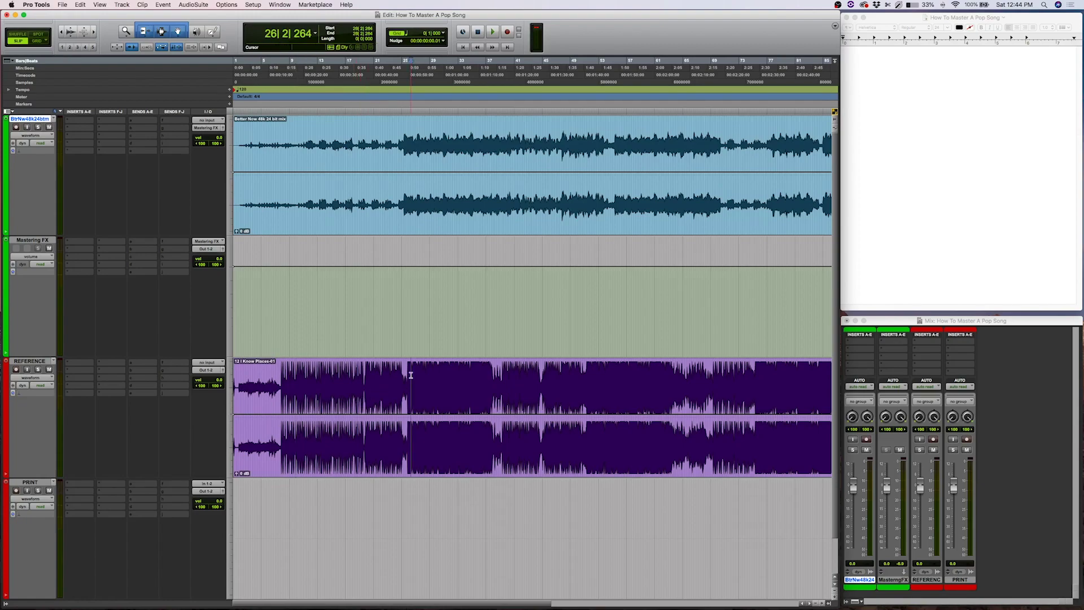
key("t")
key("t")
key("t")
key("t")
key("t")
key("r")
key("r")
key("t")
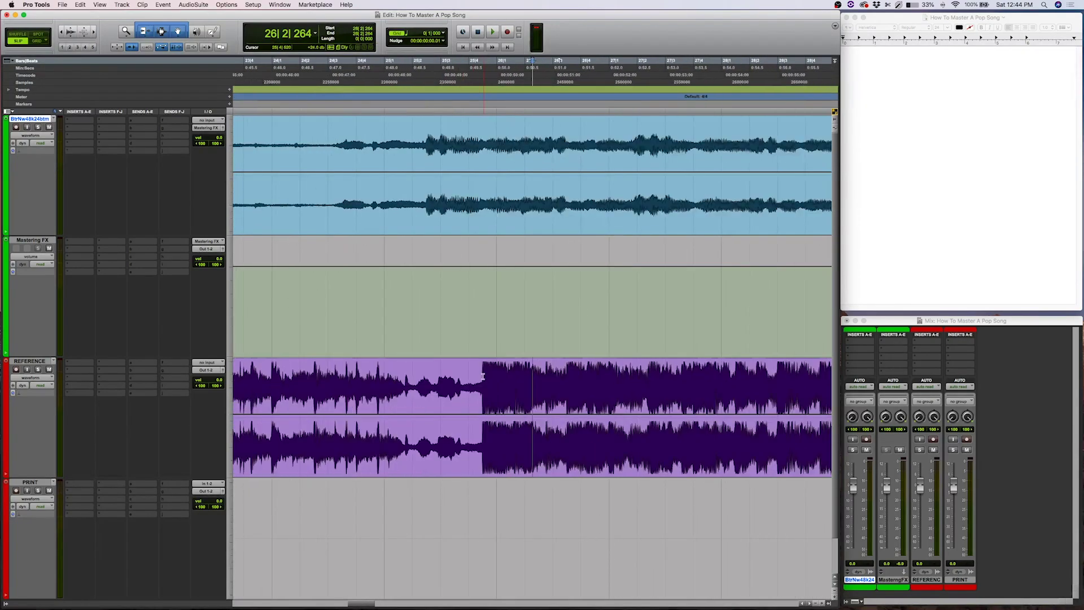
key("t")
key("t")
left_click_drag(325, 385, 506, 386)
key("t")
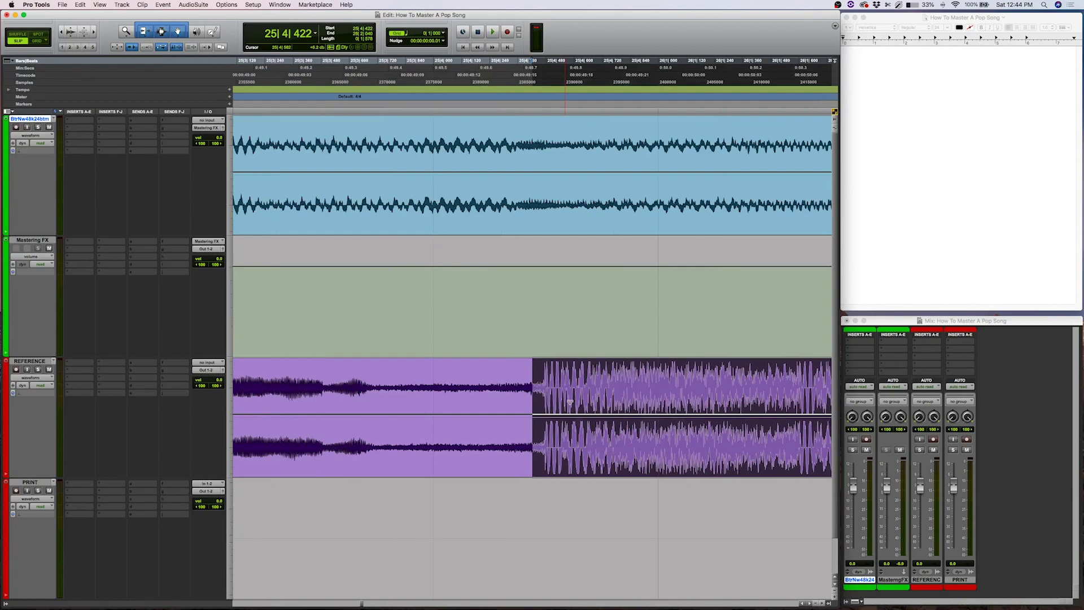
key("t")
scroll(556, 402, "right", 5)
key("t")
scroll(499, 400, "right", 3)
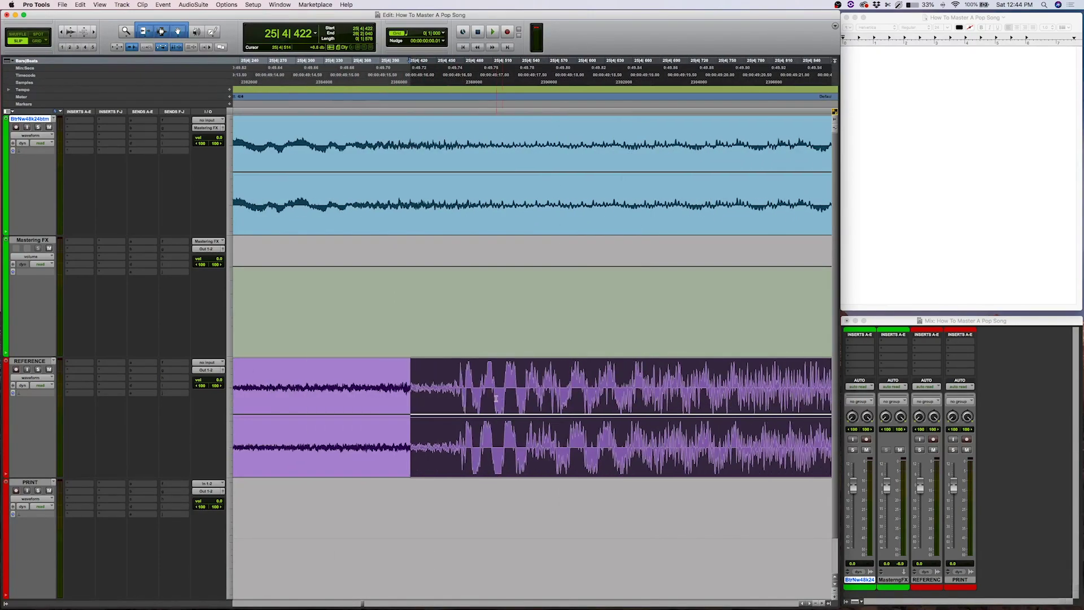
Examine short selections of dense peaks in the first loud section of the REFERENCE track against the wider song.
left_click_drag(488, 373, 624, 370)
key("r")
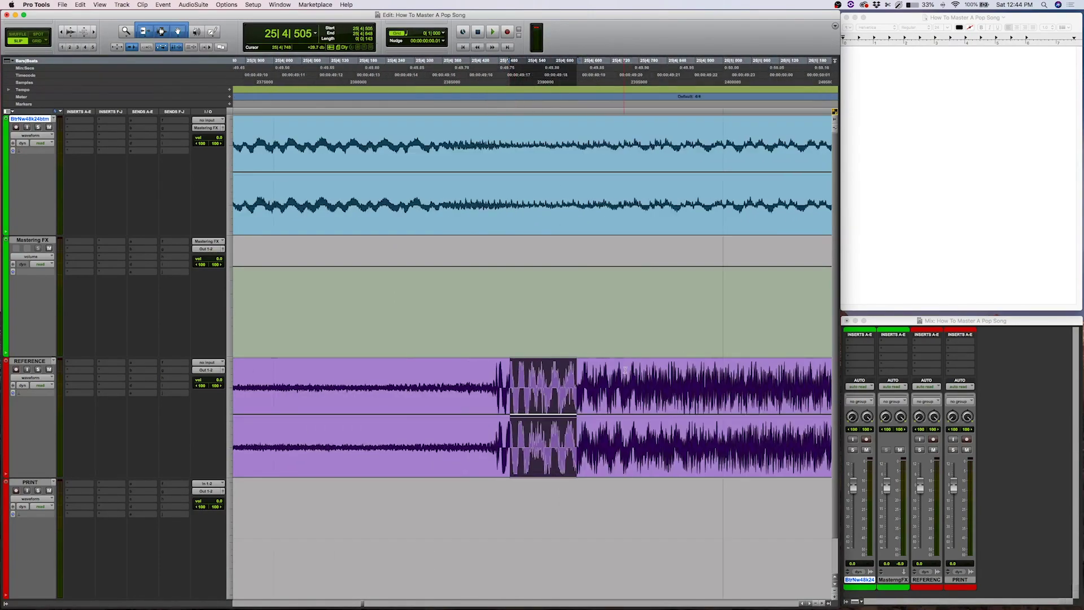
key("r")
key("r")
key("r")
key("r")
key("r")
key("r")
key("r")
key("r")
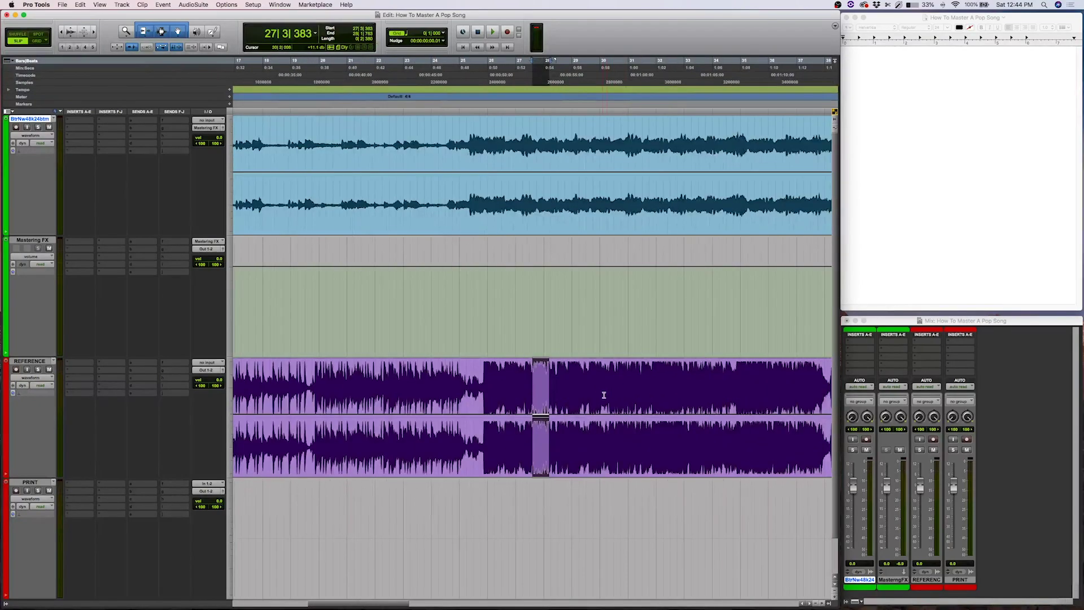
key("r")
key("r")
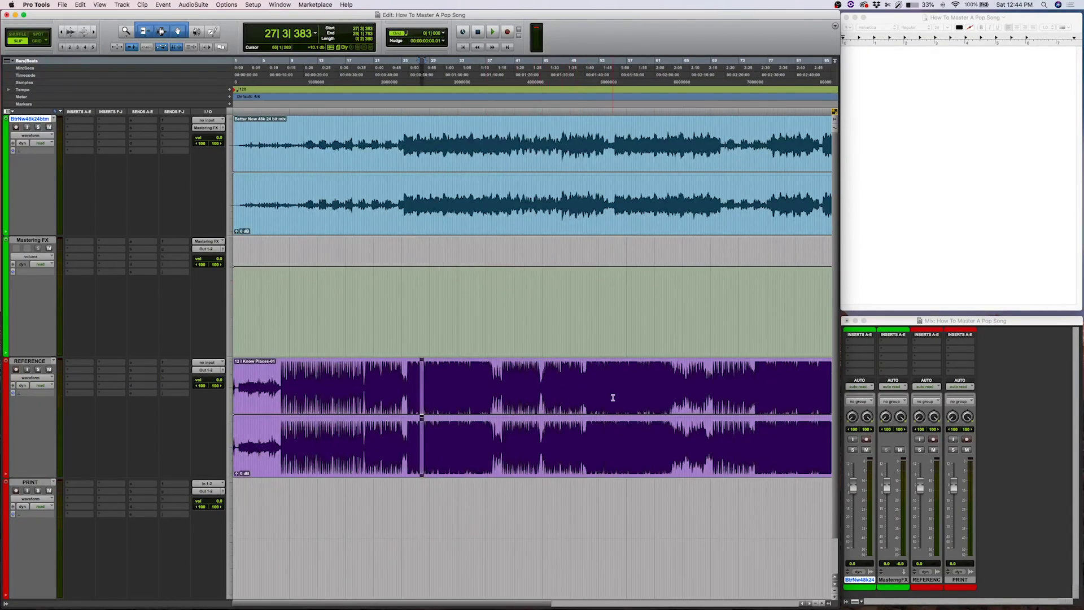
Inspect the individual peaks of the REFERENCE waveform at the start of the second loud section, near bar 51 beat 2.
left_click_drag(583, 376, 669, 376)
left_click(610, 372)
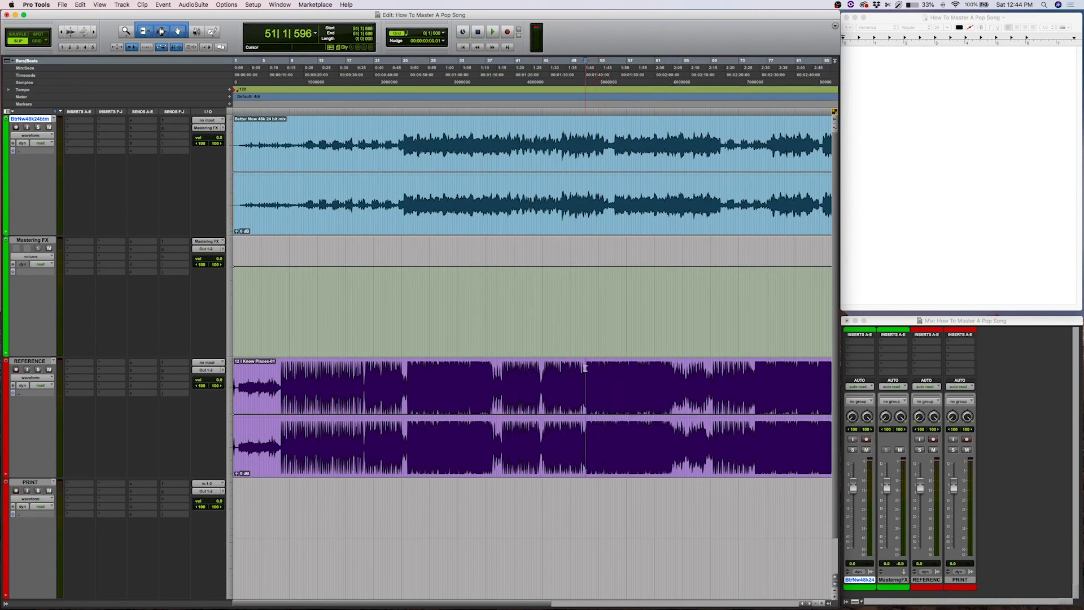
scroll(585, 368, "up", 8)
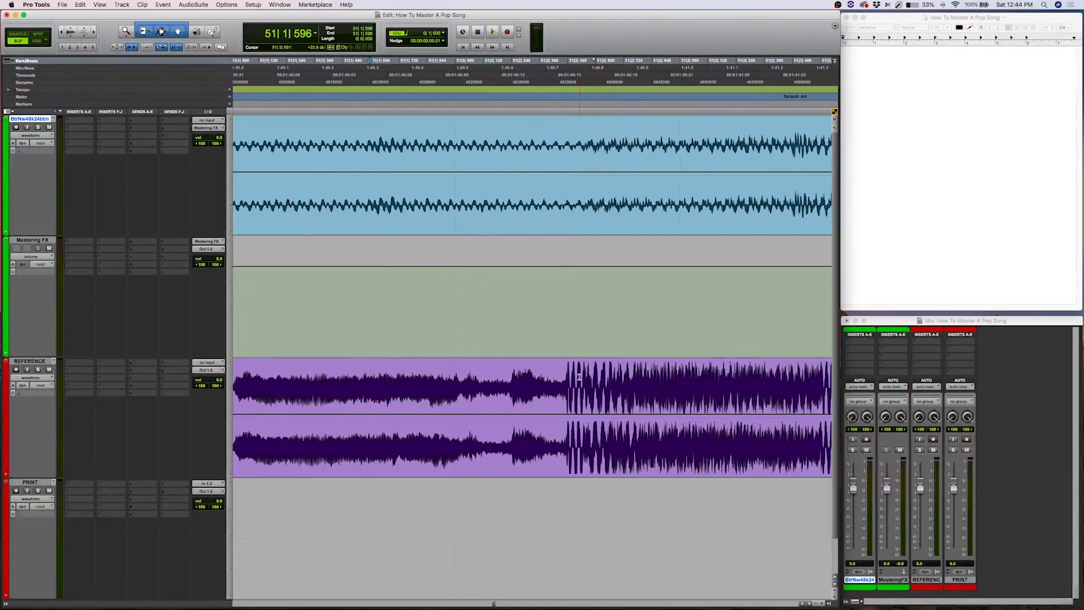
scroll(579, 377, "up", 5)
left_click_drag(452, 367, 476, 368)
left_click(525, 371)
scroll(531, 371, "down", 1)
left_click_drag(670, 374, 681, 374)
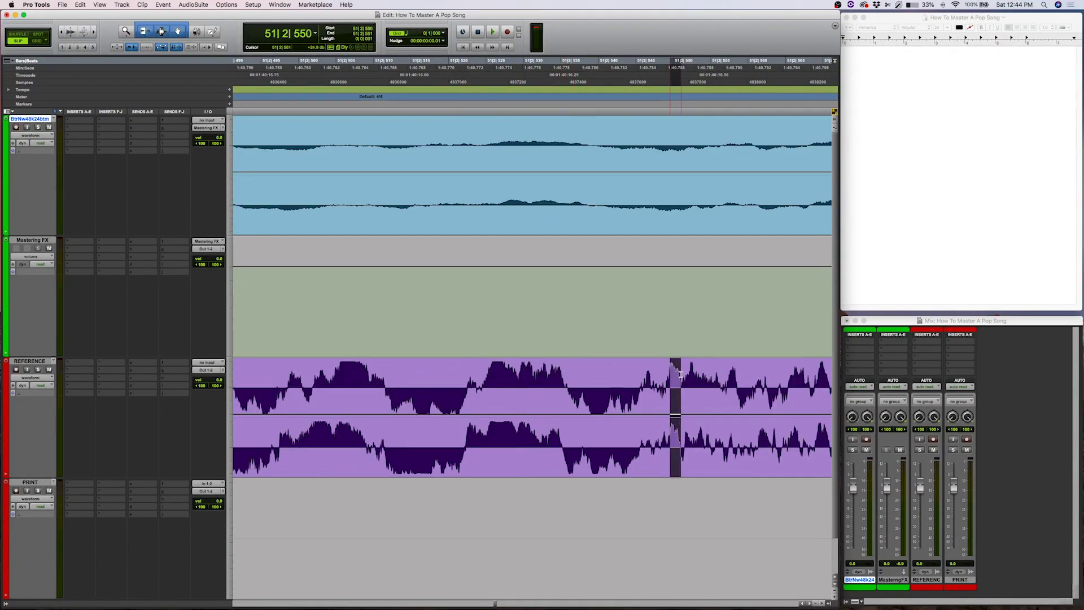
key("t")
key("t")
key("t")
key("r")
key("r")
key("r")
key("r")
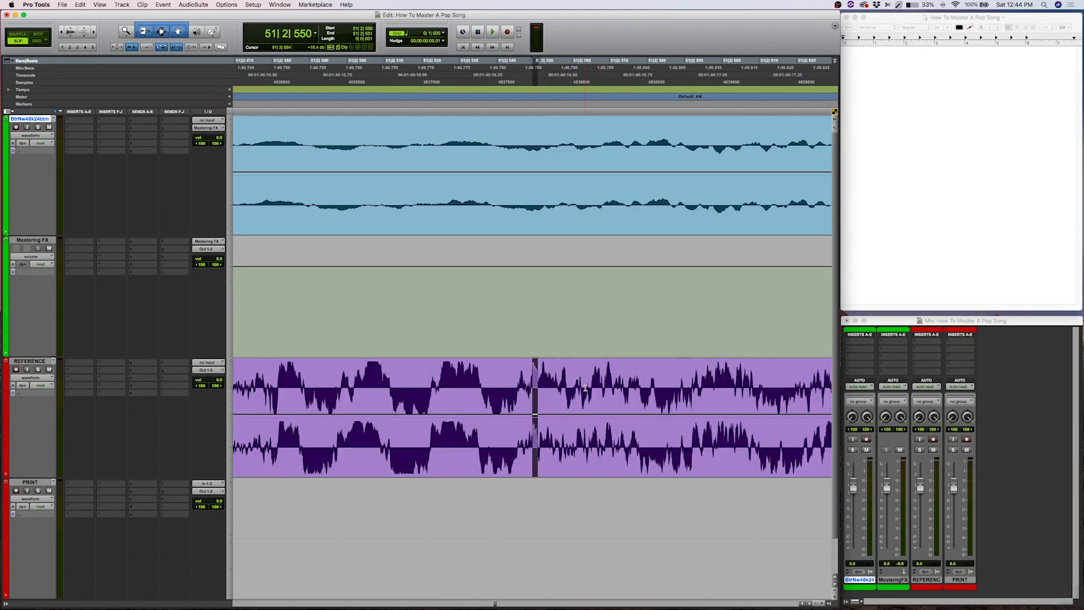
key("r")
Compare the REFERENCE waveform just after the bar 51 transition with the quieter passage before it.
left_click(647, 377)
left_click(621, 376)
key("t")
key("r")
key("r")
key("r")
key("r")
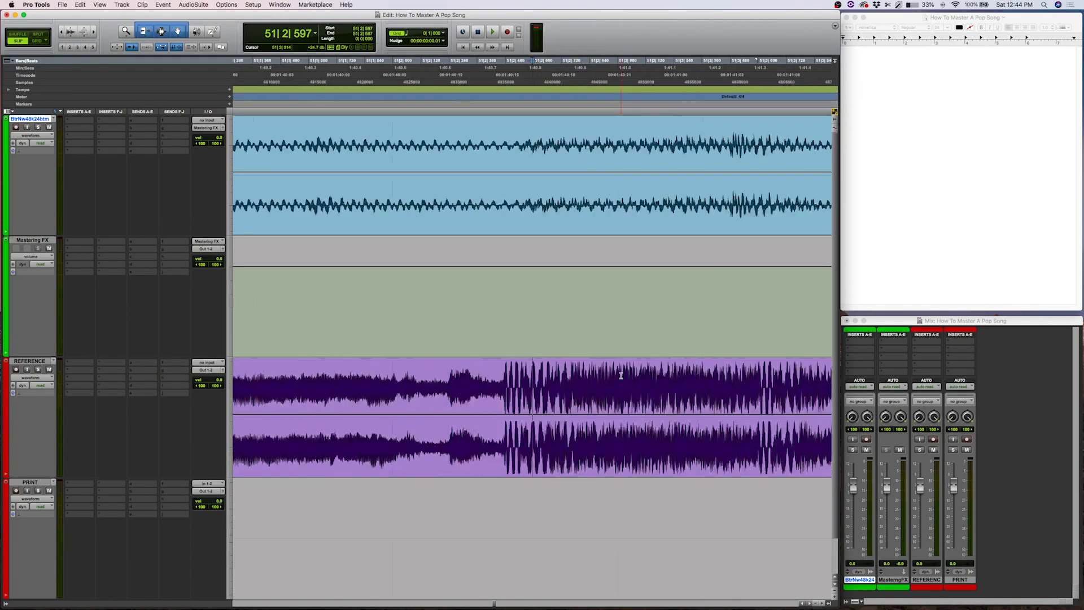
key("r")
key("r")
key("r")
key("r")
key("r")
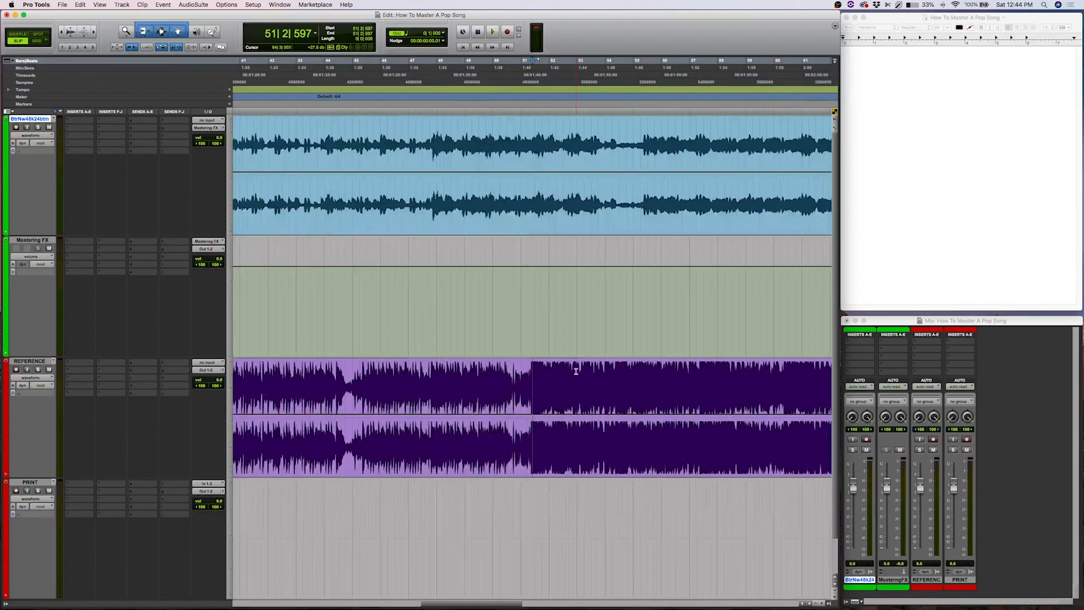
Select and examine the opening of the loud REFERENCE section from bar 51 beat 2, and return to a song-wide view.
key("t")
key("t")
key("t")
key("t")
key("t")
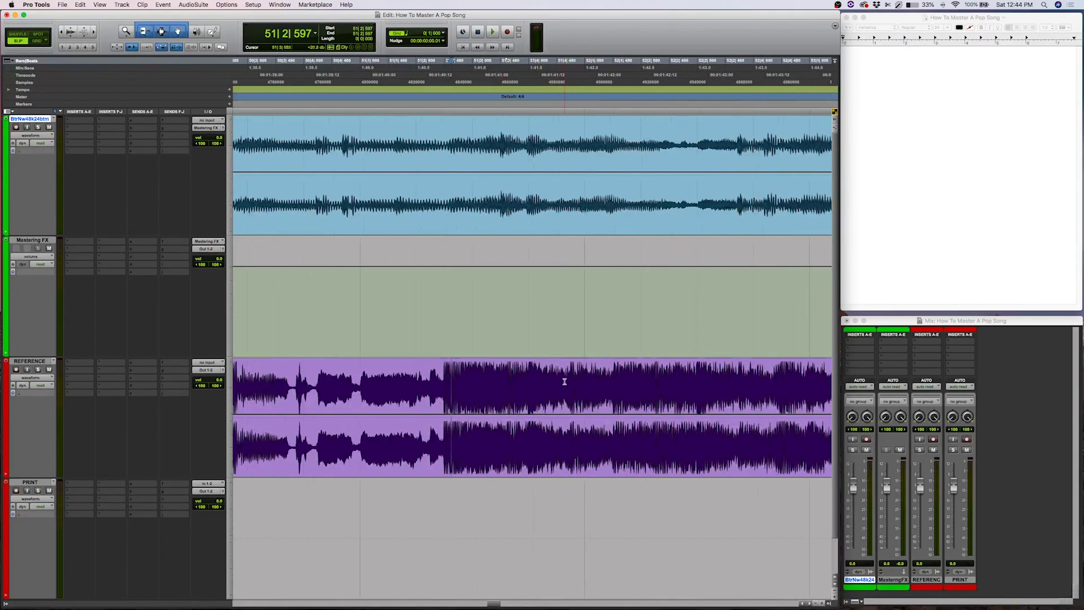
left_click_drag(503, 371, 445, 373)
key("t")
key("t")
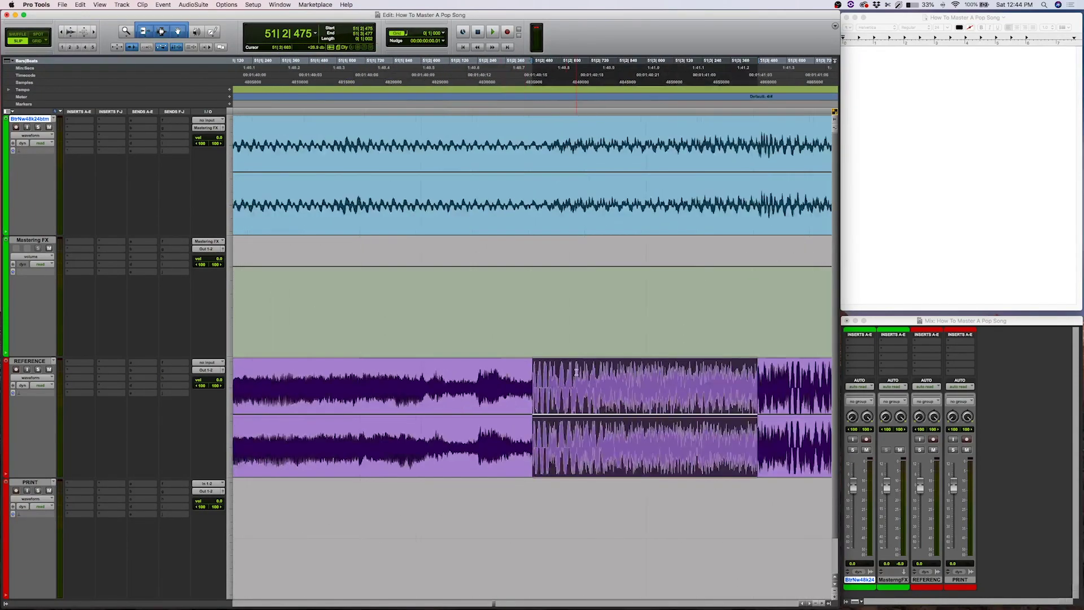
key("r")
key("r")
key("r")
key("r")
key("r")
key("r")
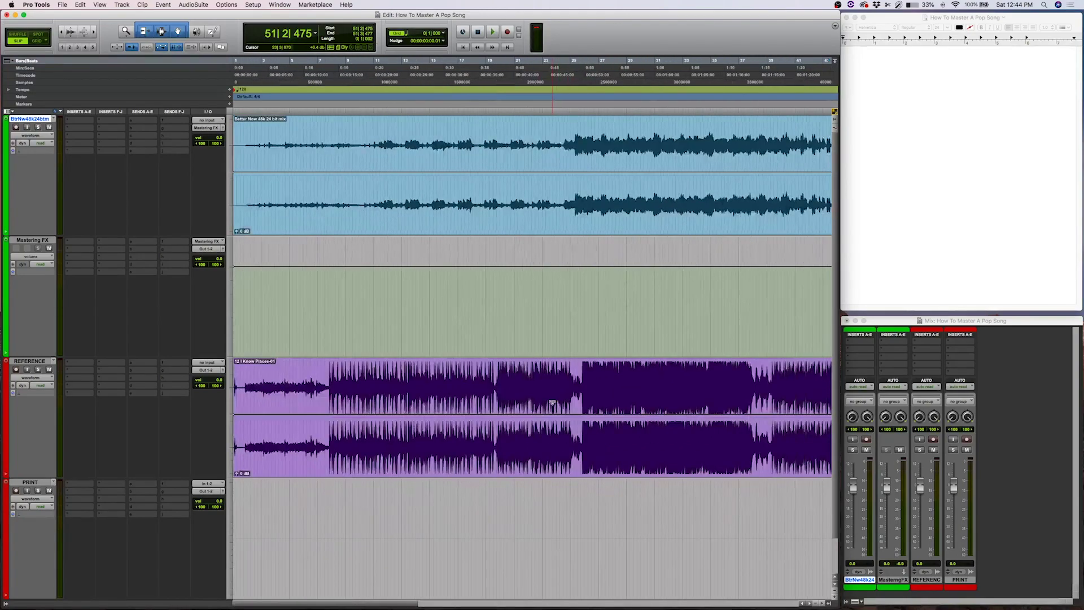
Examine the REFERENCE track's quiet intro against the following sections and place the cursor at the loud entry in bar 7.
key("r")
left_click(391, 384)
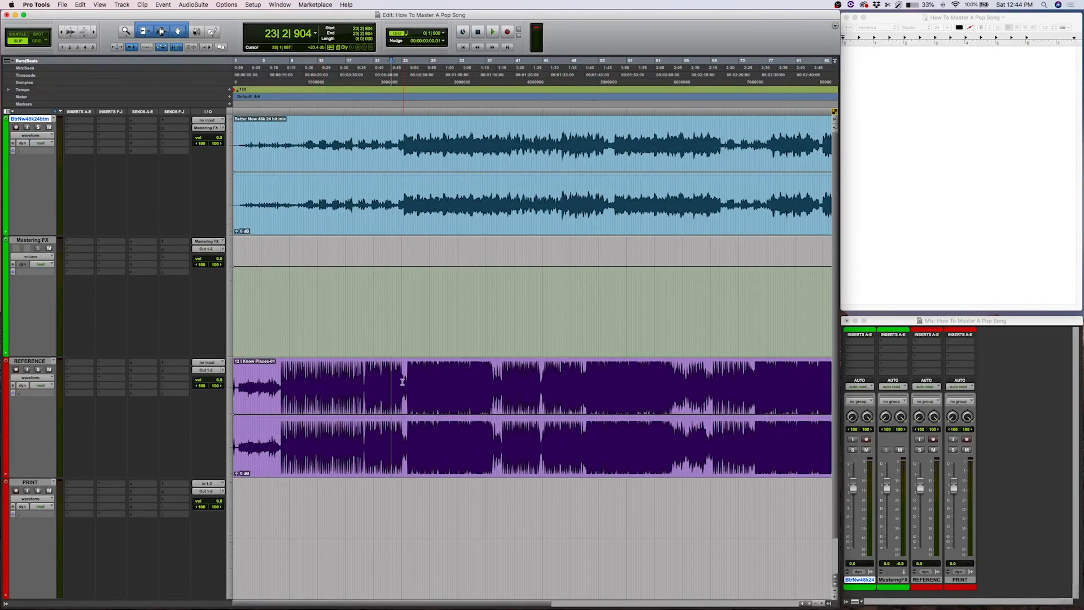
left_click_drag(403, 381, 282, 363)
left_click(271, 368)
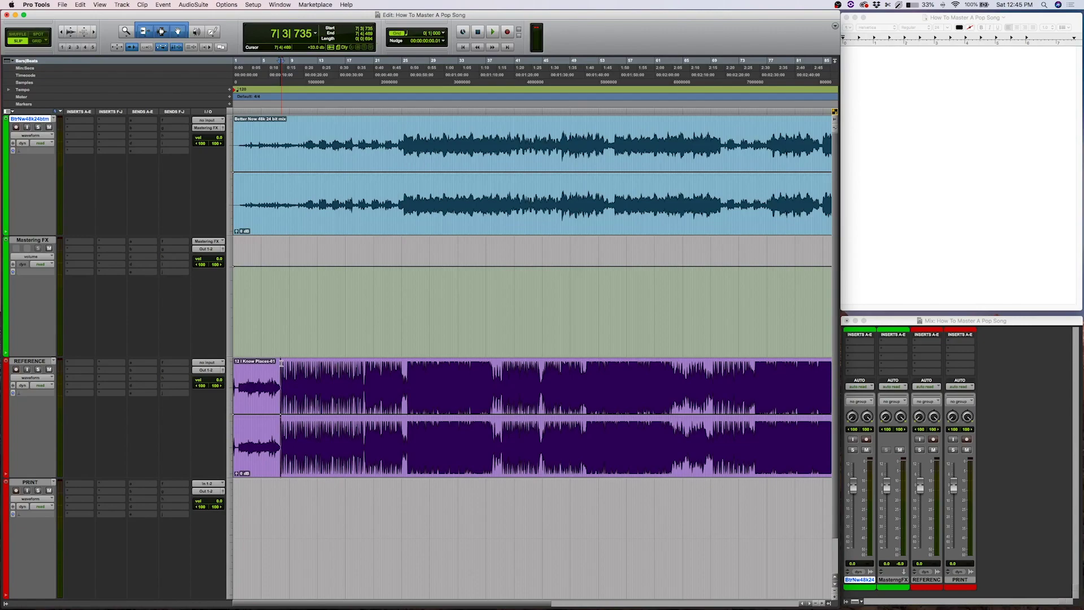
left_click(282, 363)
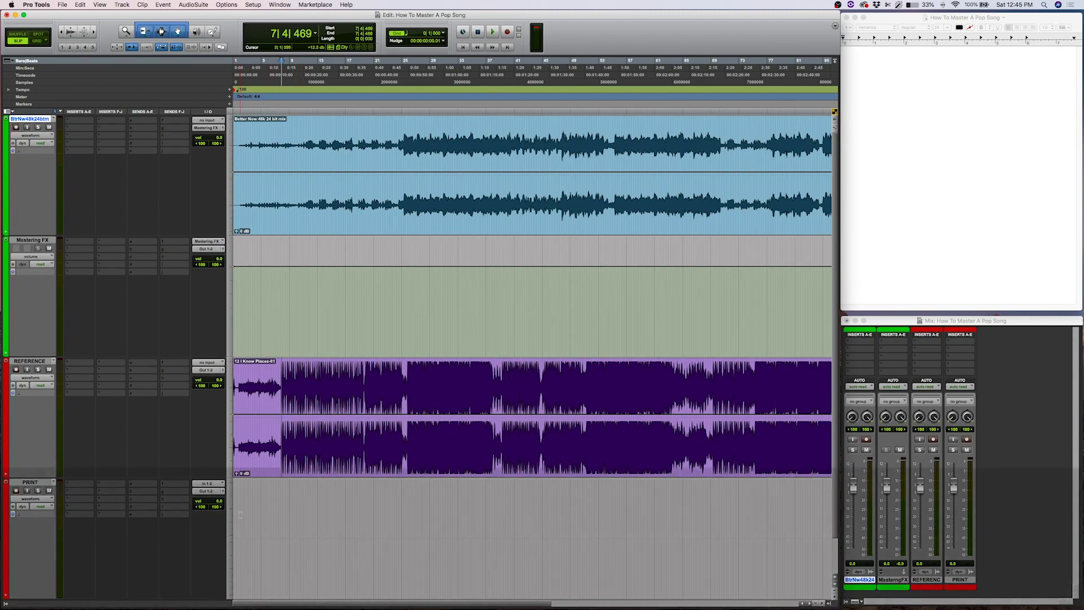
left_click_drag(242, 537, 568, 545)
left_click(370, 534)
left_click_drag(261, 530, 658, 553)
left_click_drag(295, 537, 610, 536)
left_click(518, 520)
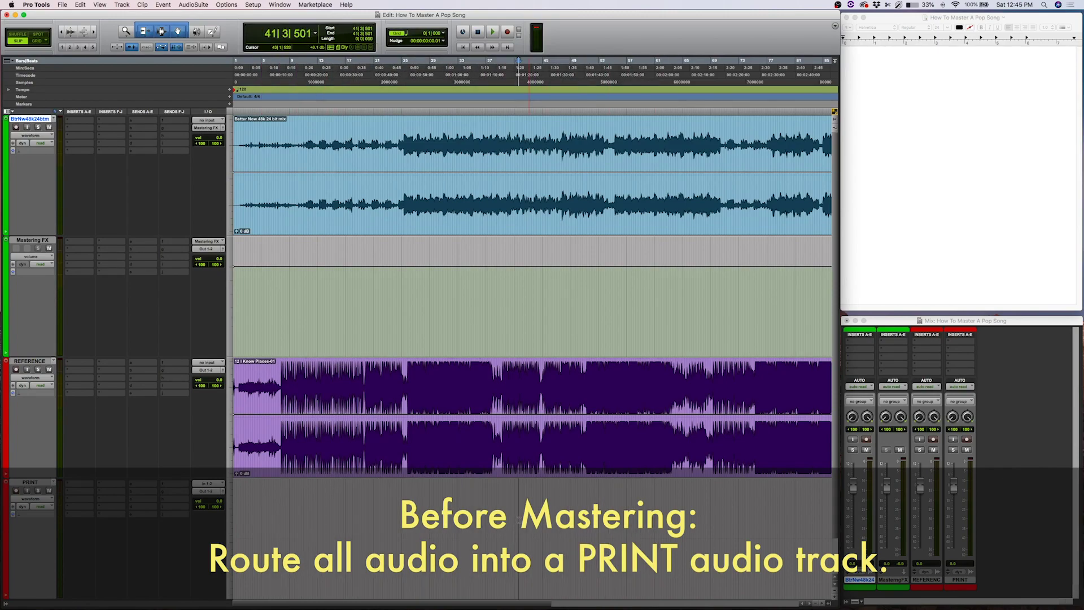
Select a short stretch of the REFERENCE track from bar 25 beat 4 and compare this loud entry with the surrounding song.
left_click(414, 377, "shift")
left_click(405, 377)
key("t")
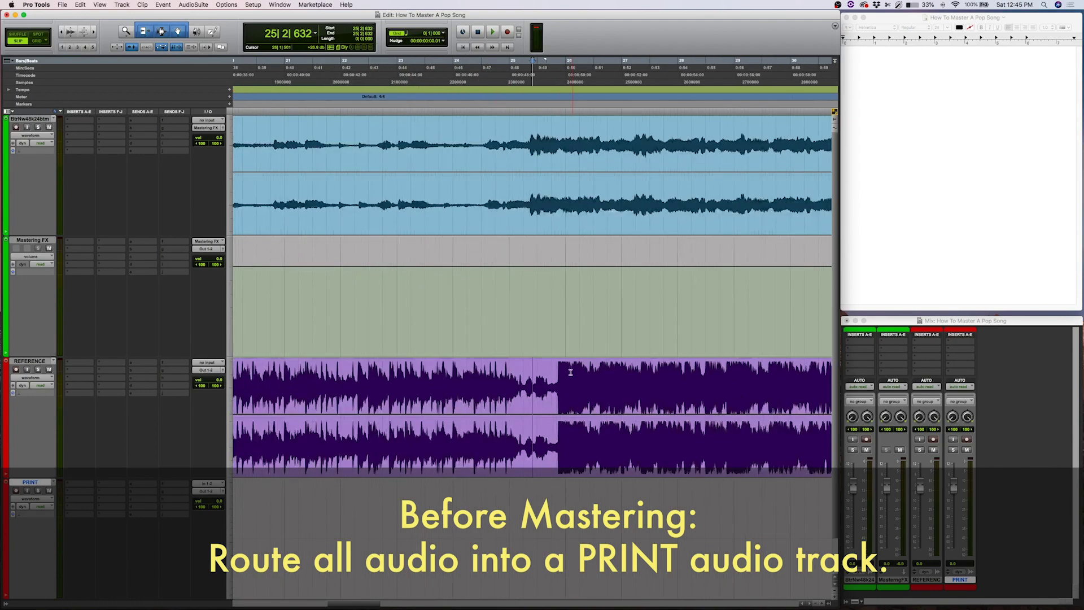
left_click_drag(558, 373, 589, 372)
key("t")
key("t")
key("r")
key("r")
key("r")
key("r")
key("r")
key("r")
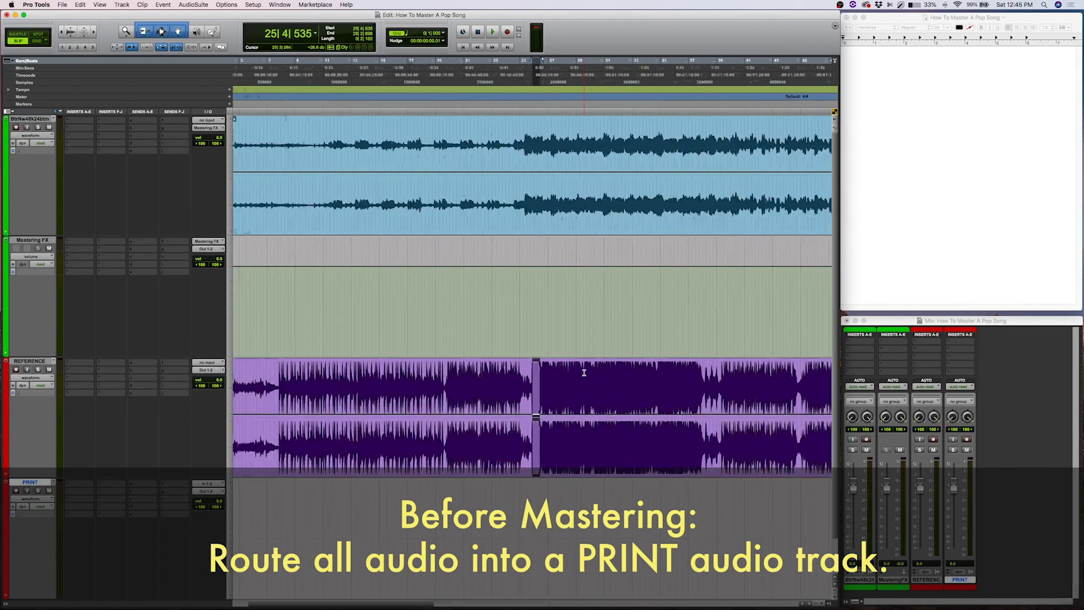
Compare the REFERENCE track's intro and early sections up close with the waveform of the whole song.
left_click(323, 377)
left_click_drag(299, 377, 446, 377)
left_click(444, 378)
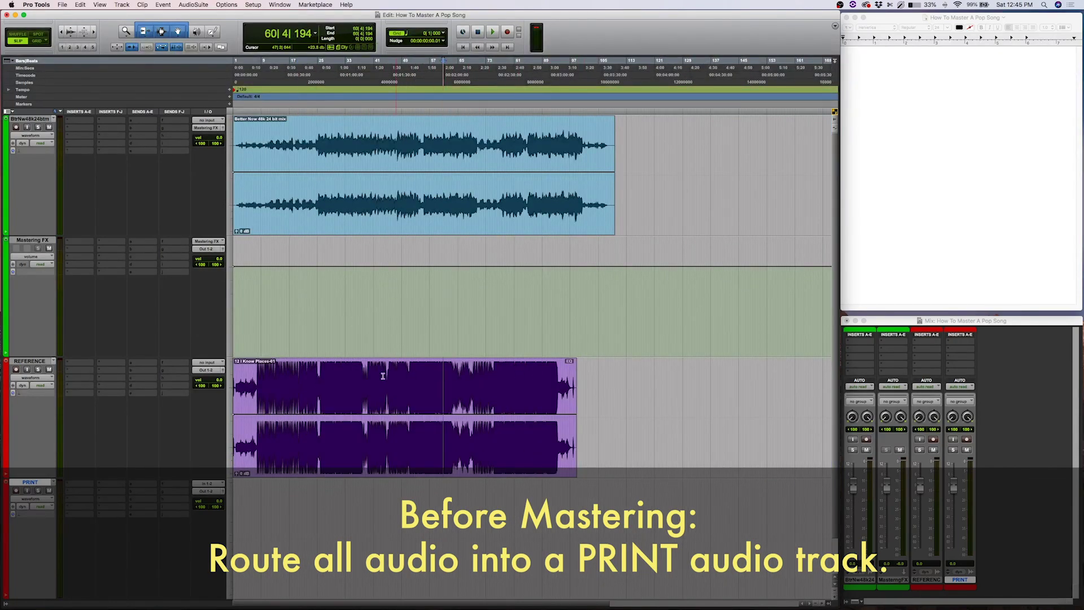
key("t")
key("t")
key("t")
scroll(366, 375, "left", 15)
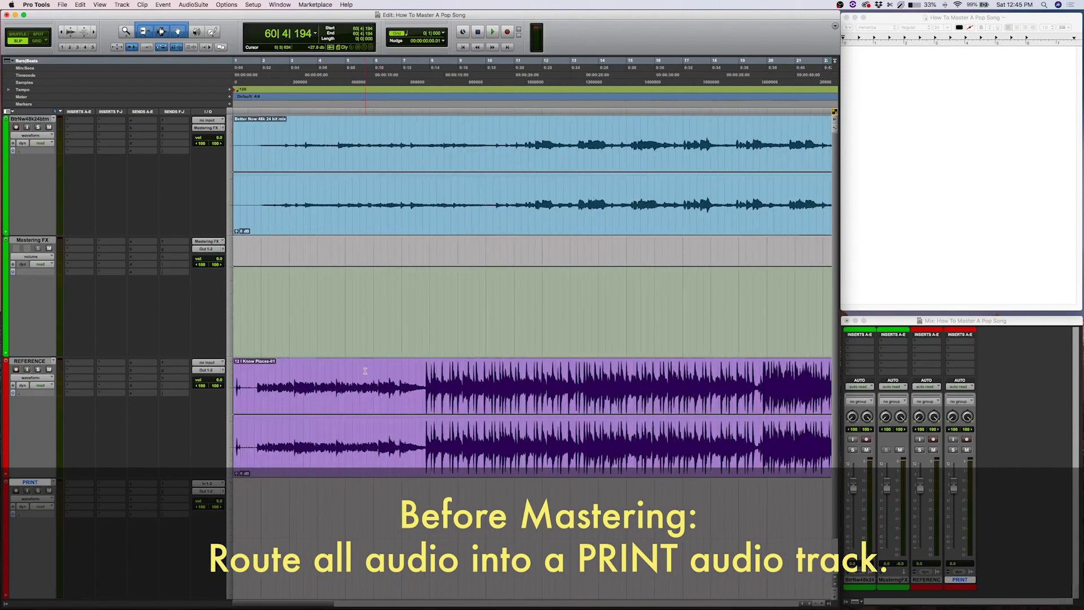
key("r")
key("r")
key("r")
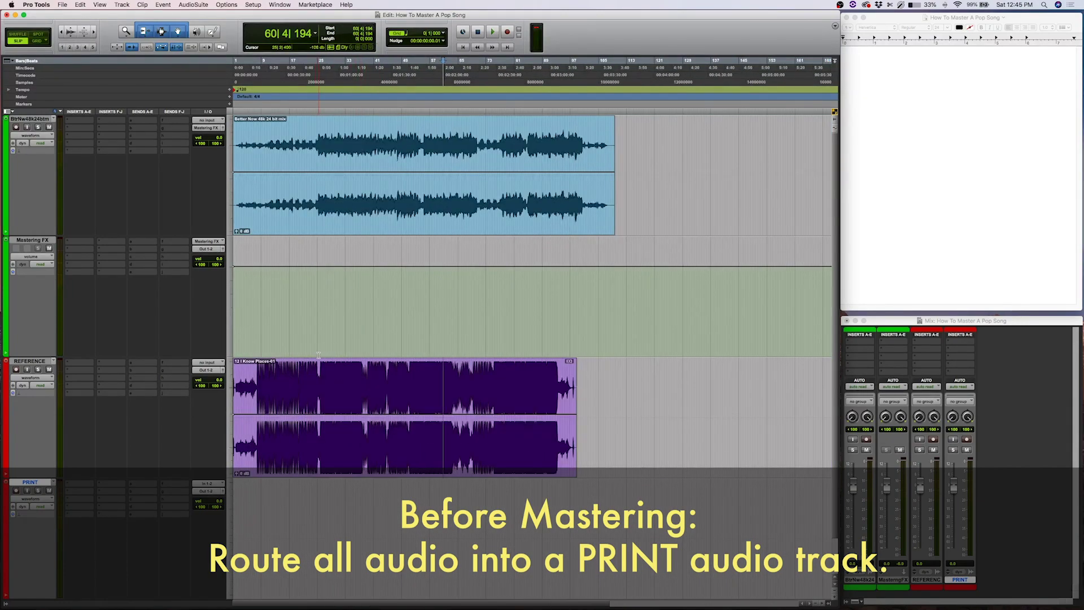
Route the output of the Mastering FX track to the bus Aux 1 (Stereo).
left_click(206, 249)
mouse_move(216, 251)
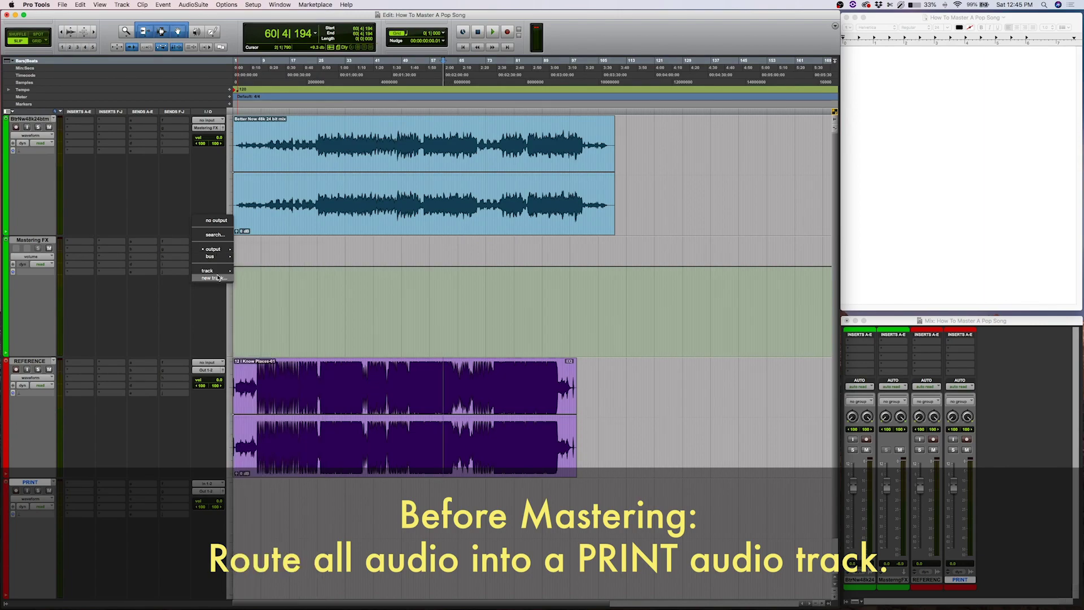
mouse_move(218, 274)
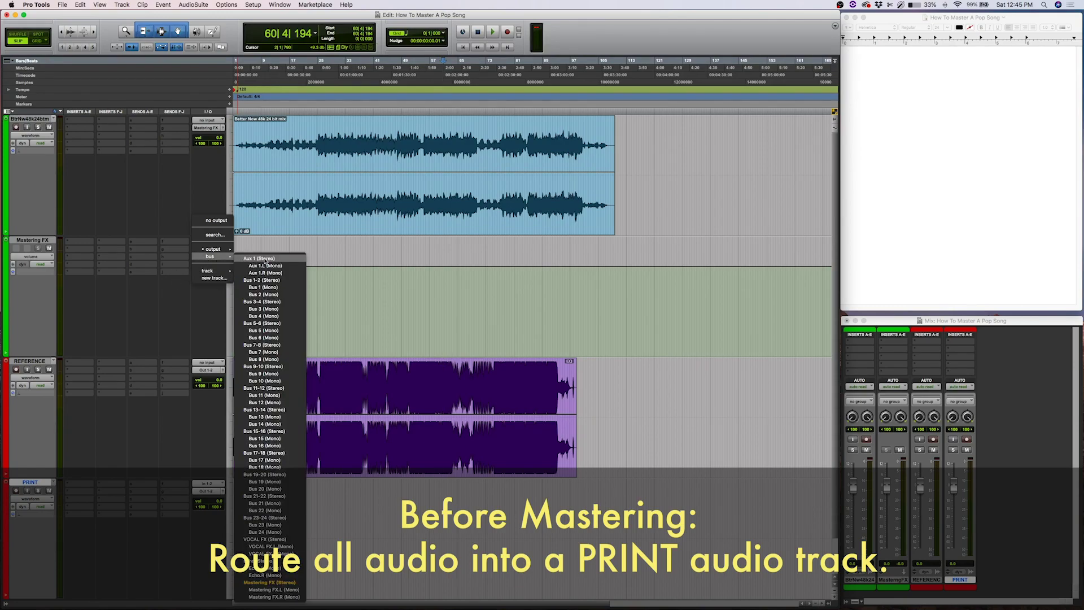
left_click(264, 259)
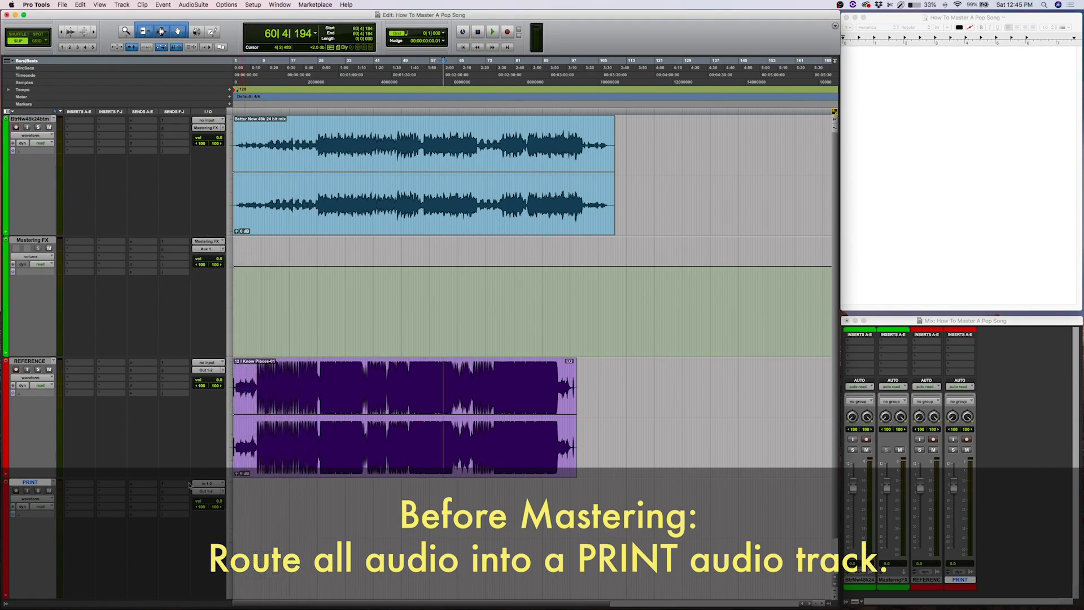
Set the PRINT track's input to the bus Aux 1 (Stereo) and enable its input monitoring.
left_click(206, 484)
mouse_move(204, 491)
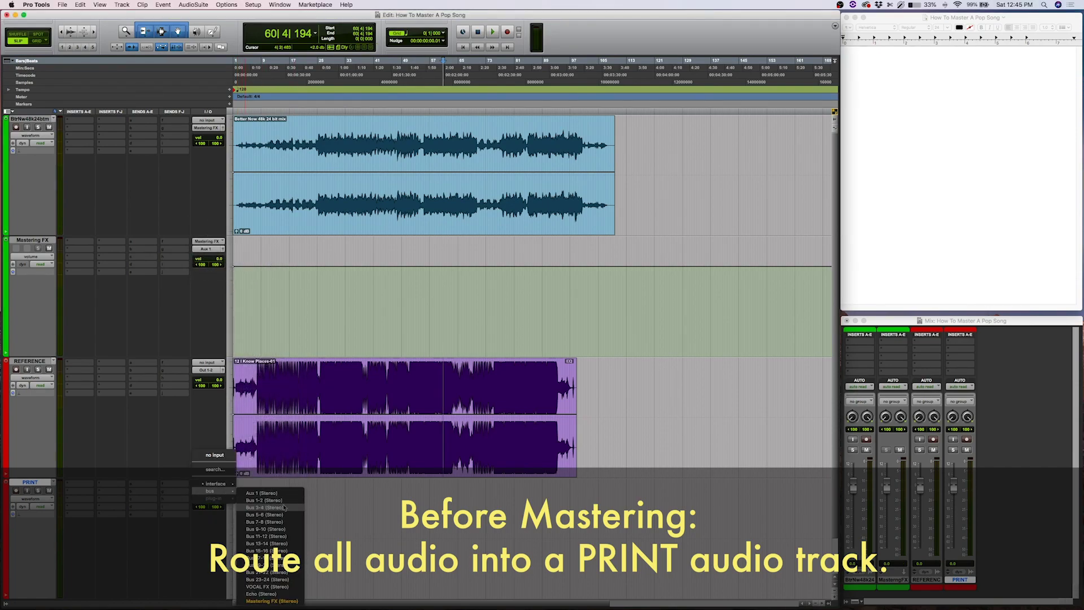
left_click(277, 496)
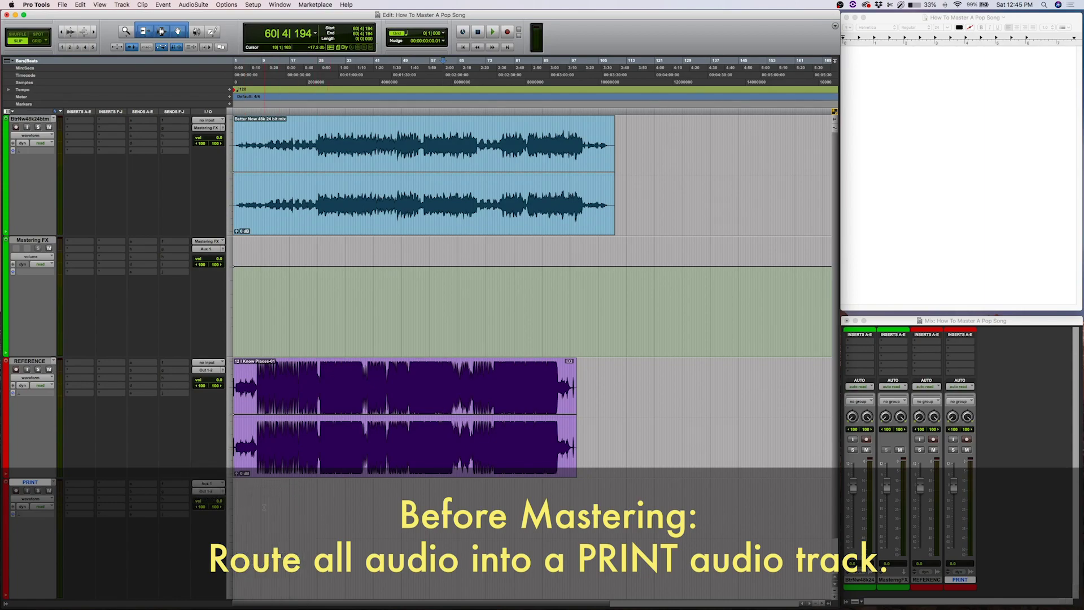
left_click(26, 491)
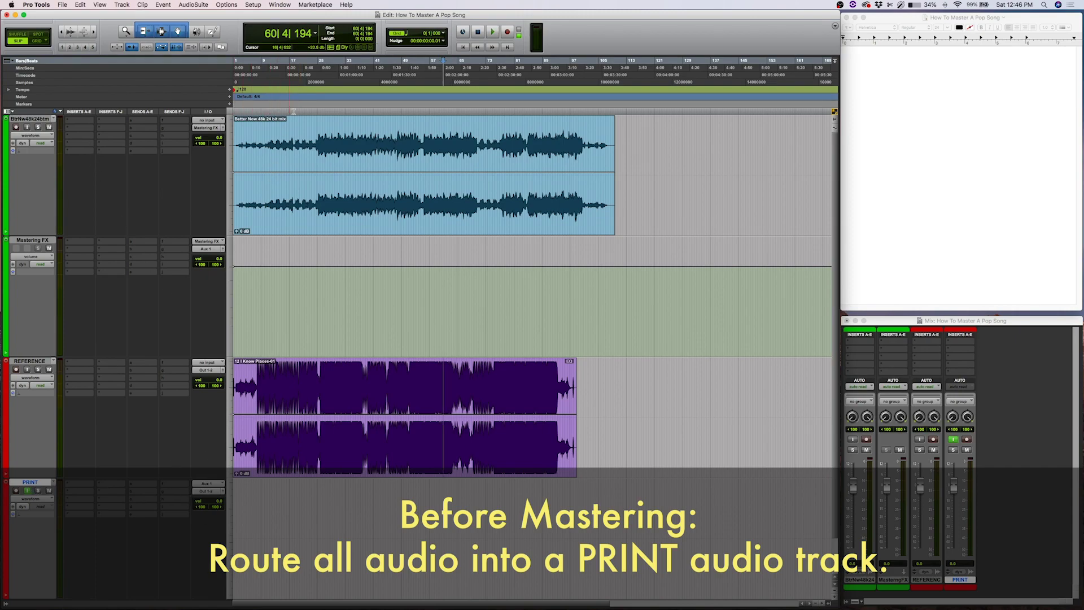
Solo the mix track and play it briefly from bar 28 to check the signal path into PRINT.
left_click(38, 127)
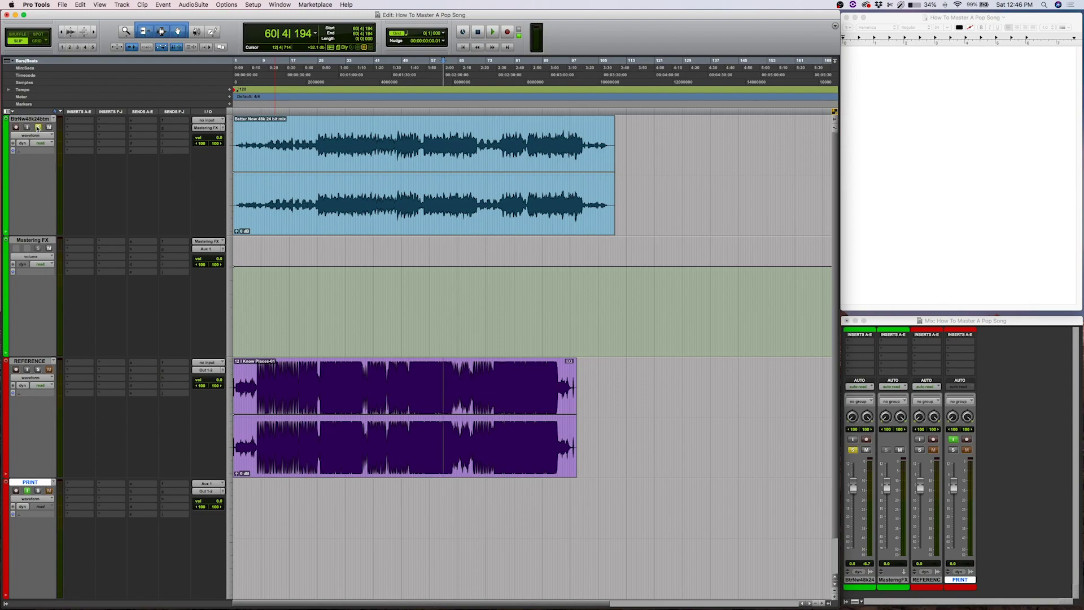
left_click(328, 125)
key("space")
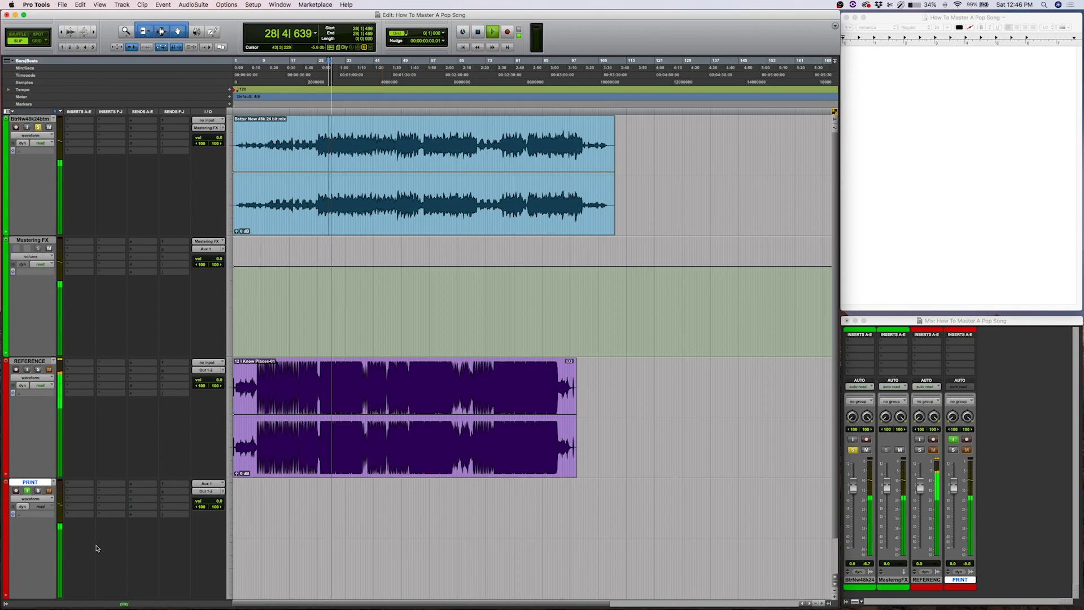
key("space")
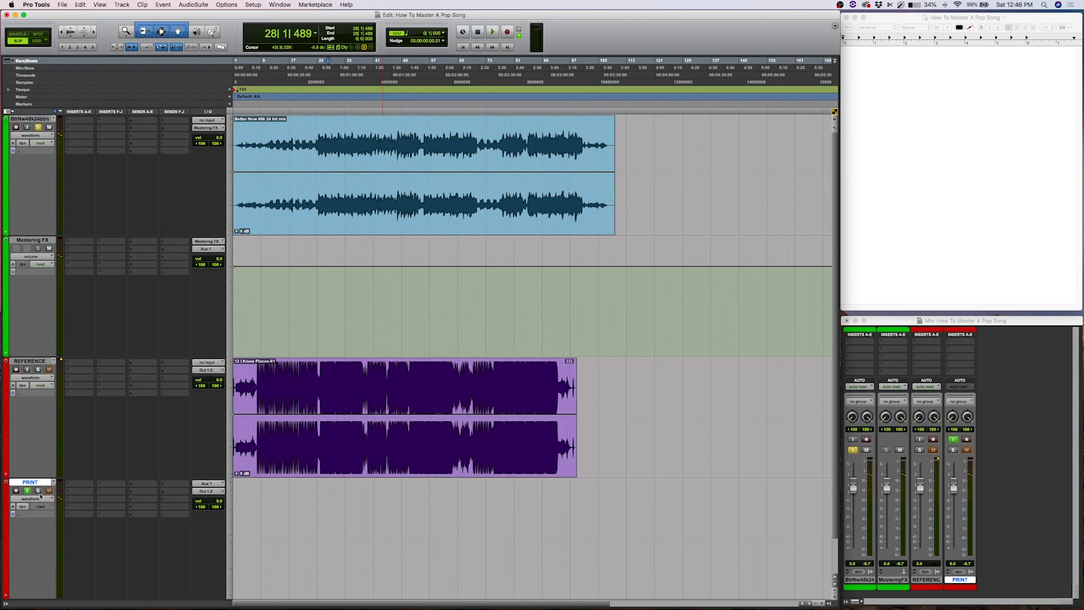
Make the PRINT track solo safe and play the soloed mix again from bar 28 to test the output.
left_click(49, 490)
key("space")
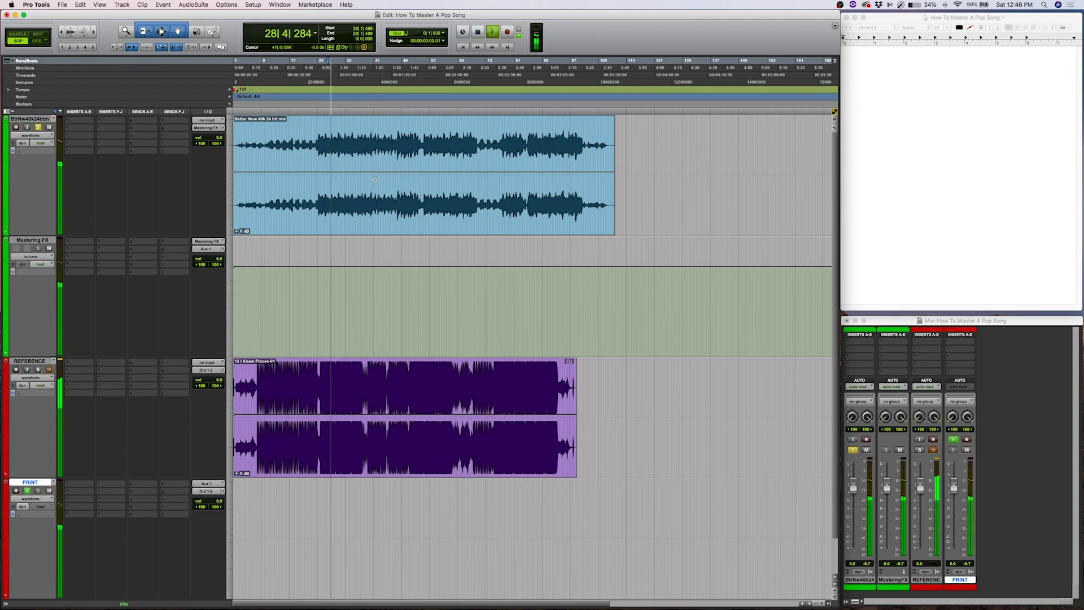
key("space")
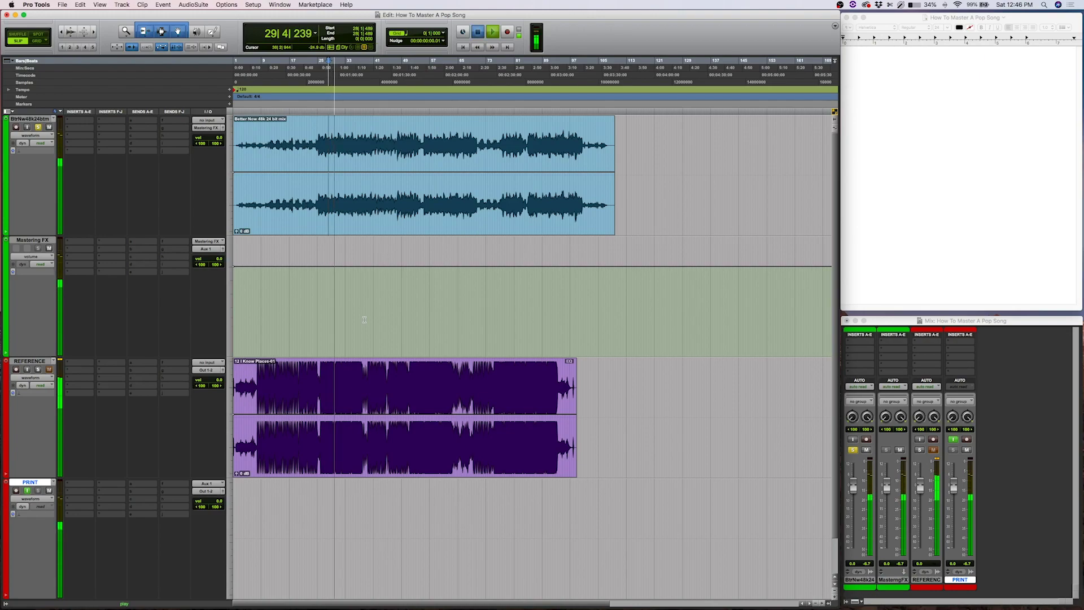
Solo the REFERENCE track instead of the mix and play it briefly from bar 45 beat 4.
left_click(392, 134)
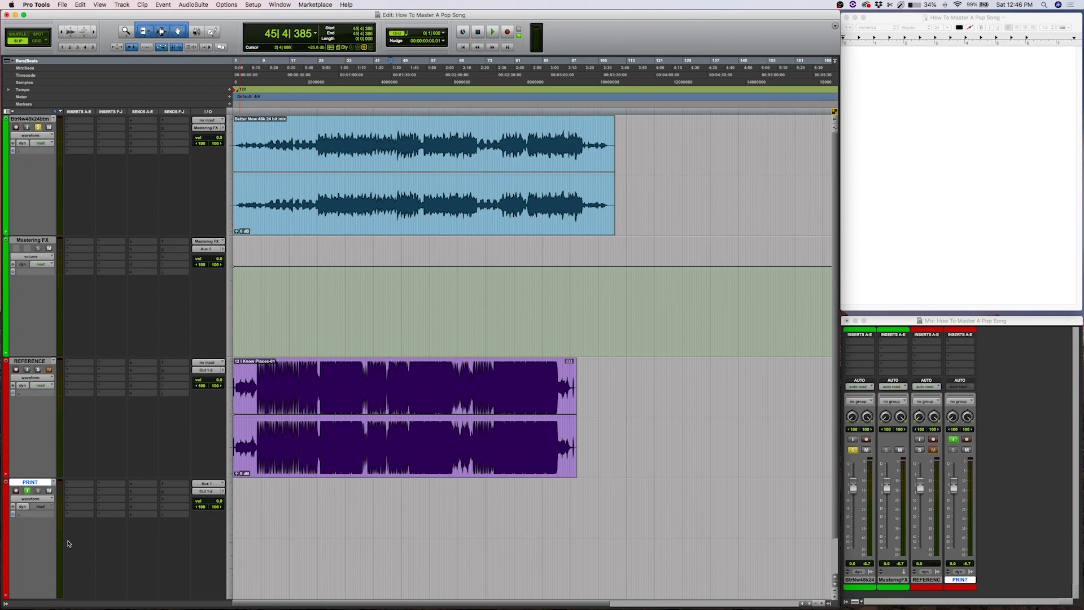
left_click(38, 370)
key("space")
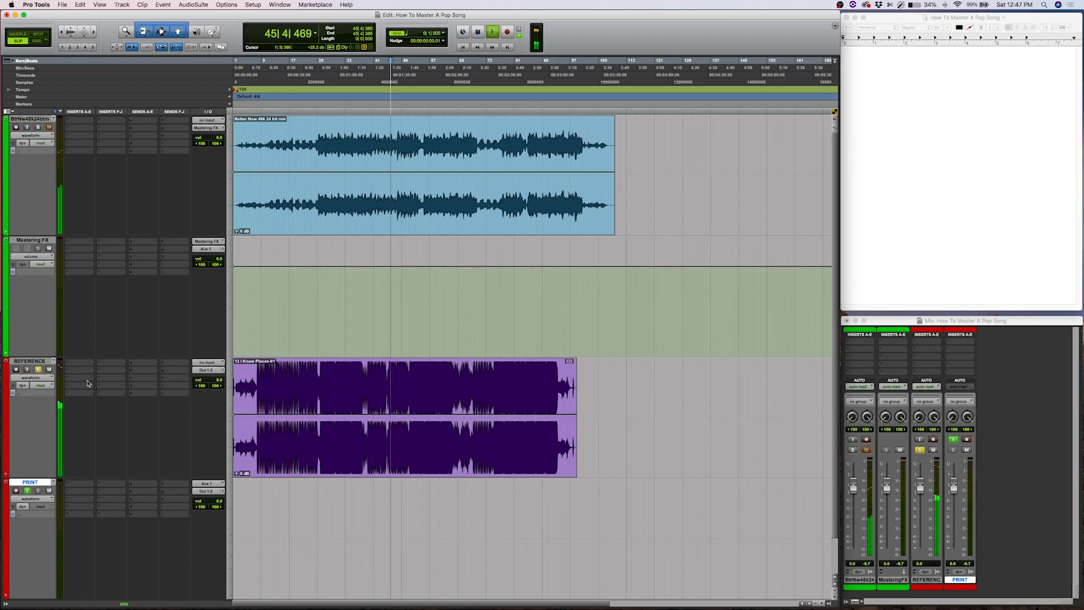
key("space")
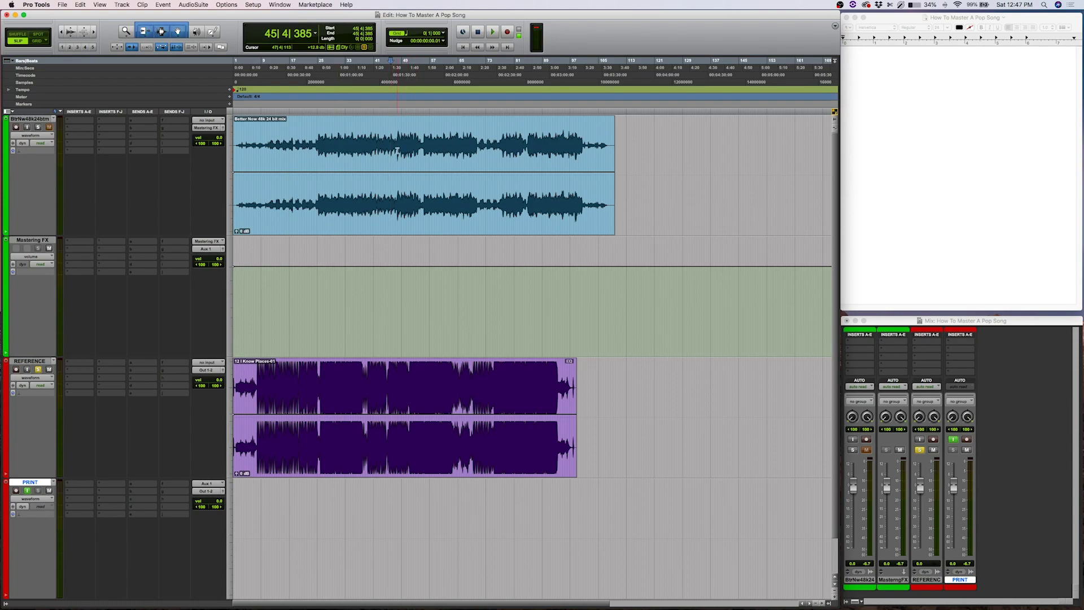
Select the whole mix clip, review the bounce settings for format, bit depth and sample rate, and cancel the bounce.
left_click(371, 208)
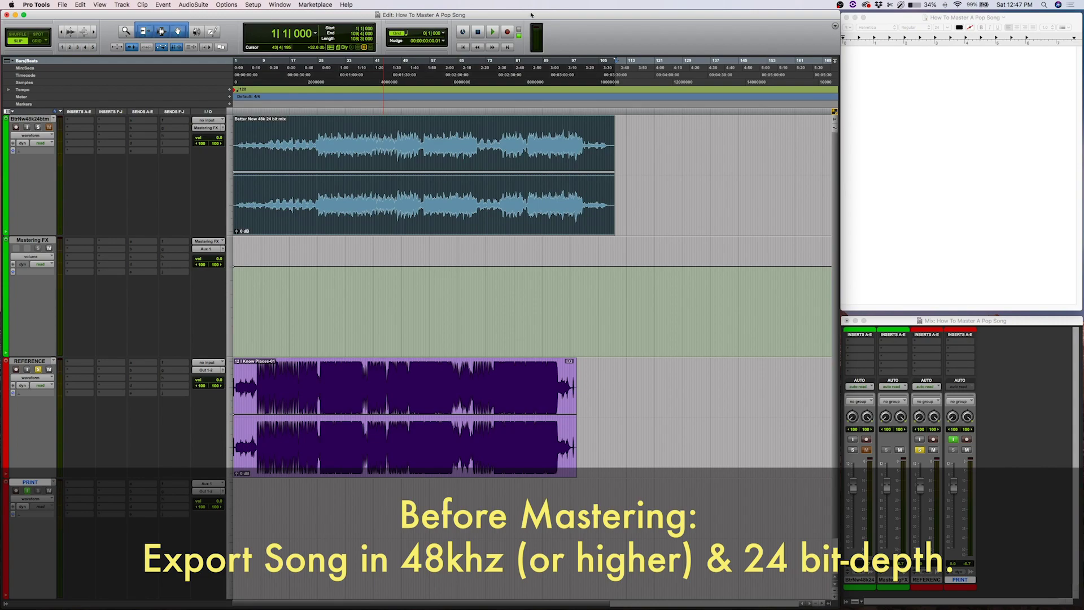
key("super+alt+b")
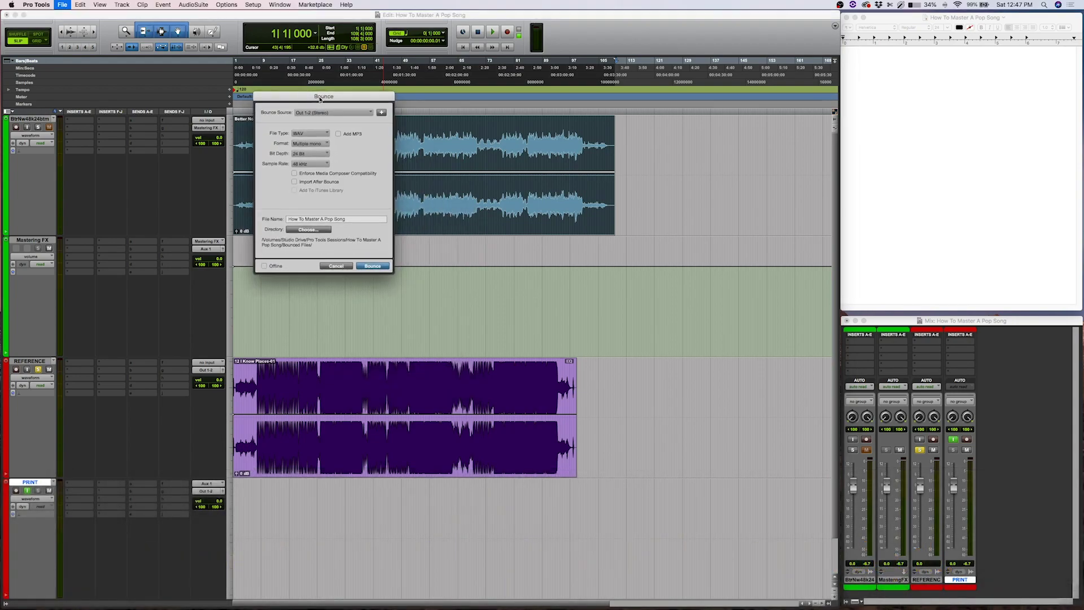
left_click_drag(320, 98, 381, 203)
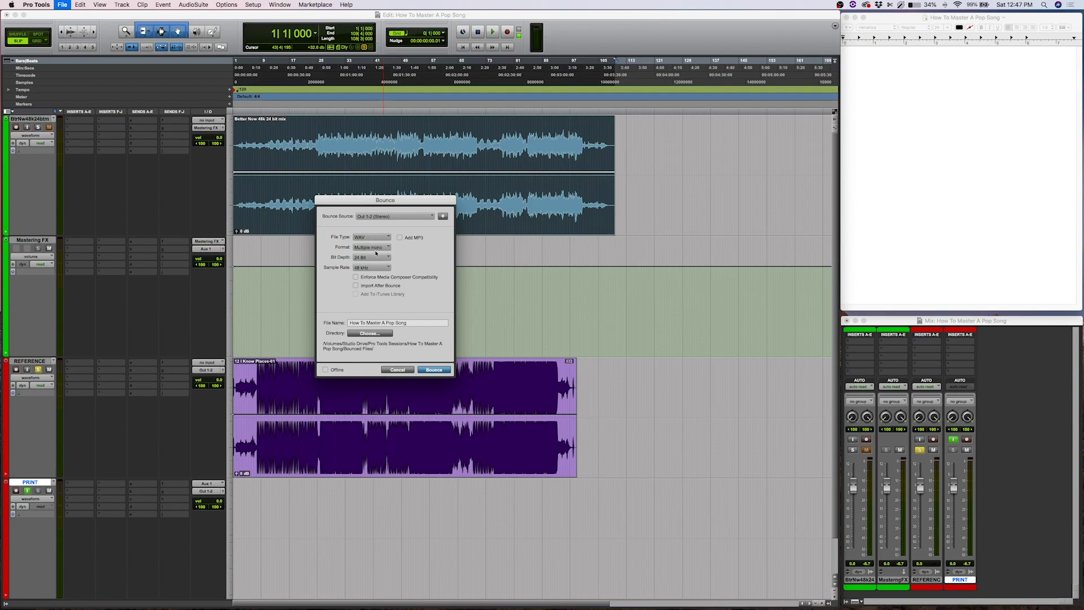
left_click(366, 251)
left_click(367, 244)
left_click(366, 257)
left_click(369, 250)
left_click(373, 267)
left_click(373, 262)
left_click(396, 370)
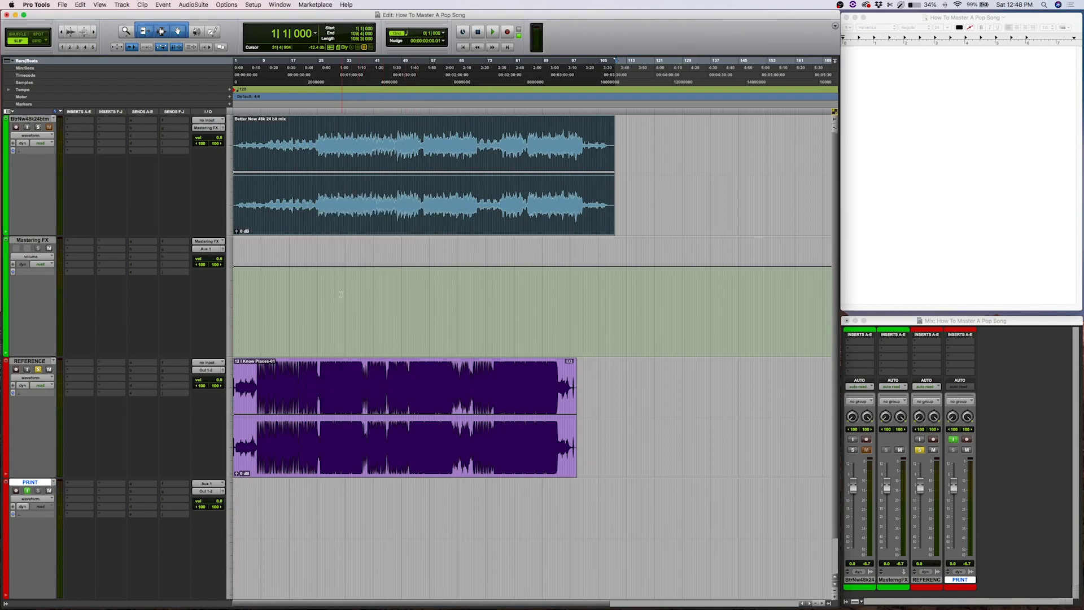
Select the louder passage of the mix from bar 24 to about bar 57 for inspection.
left_click_drag(249, 142, 437, 148)
left_click(436, 148)
double_click(437, 148)
left_click(391, 141)
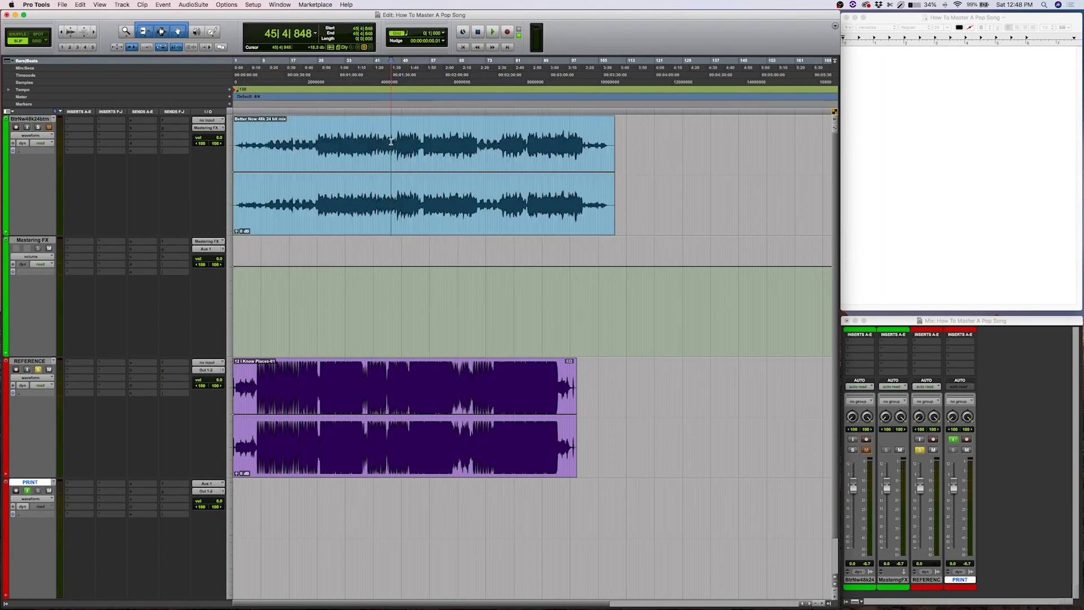
left_click(318, 135)
left_click_drag(319, 136, 500, 142)
left_click(319, 139)
left_click_drag(315, 138, 433, 139)
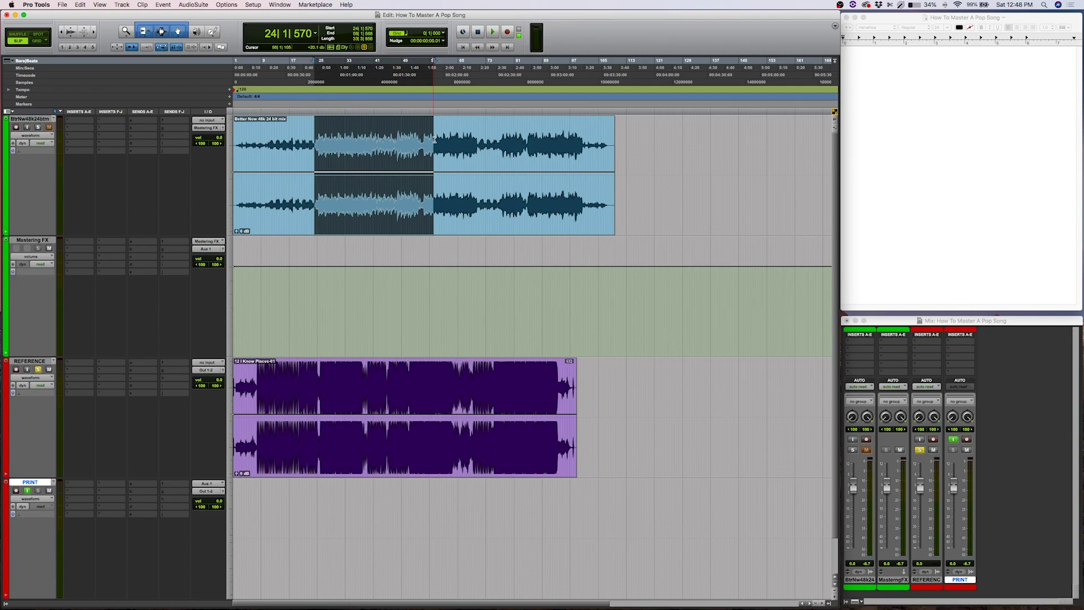
Inspect the mix waveform closely where its louder section begins, around bar 25 beat 1, beside the REFERENCE peaks.
key("super+bracketright")
key("super+bracketright")
key("super+bracketright")
key("super+bracketright")
left_click(594, 137)
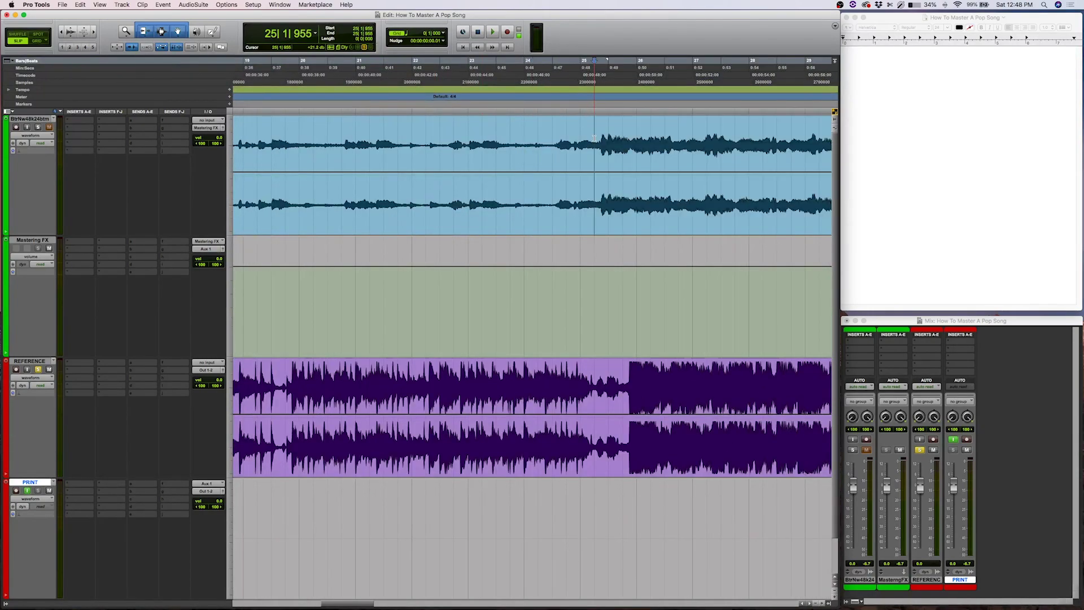
key("super+bracketright")
key("super+bracketright")
key("super+bracketright")
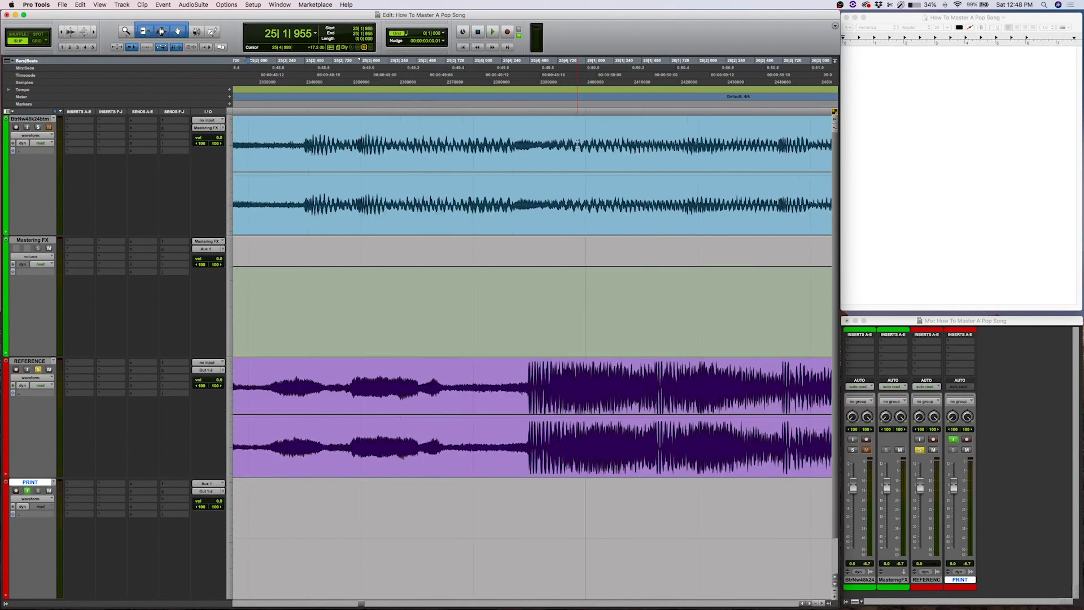
Examine the dense REFERENCE section after bar 51 and compare it with the mix waveform around bar 57.
key("super+bracketleft")
key("super+bracketleft")
key("super+bracketleft")
key("super+bracketleft")
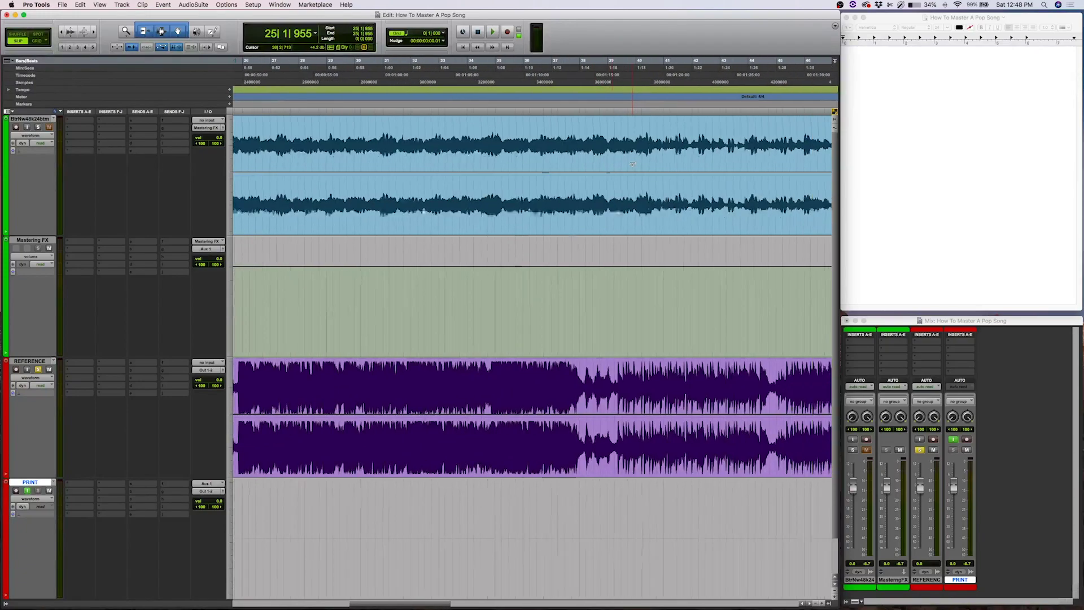
scroll(632, 164, "right", 5)
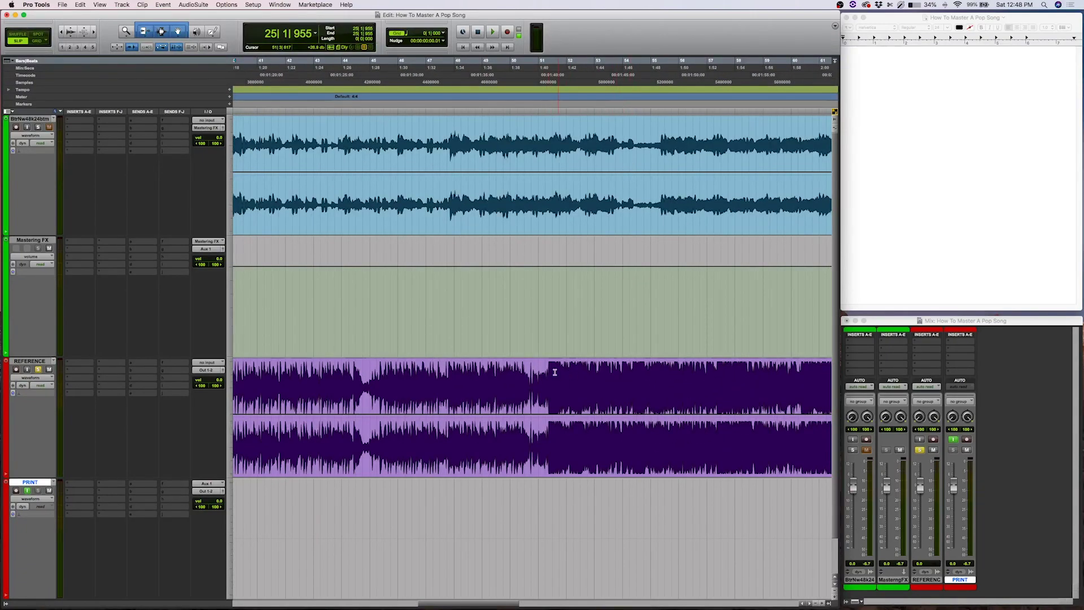
left_click_drag(555, 372, 672, 374)
scroll(729, 382, "right", 4)
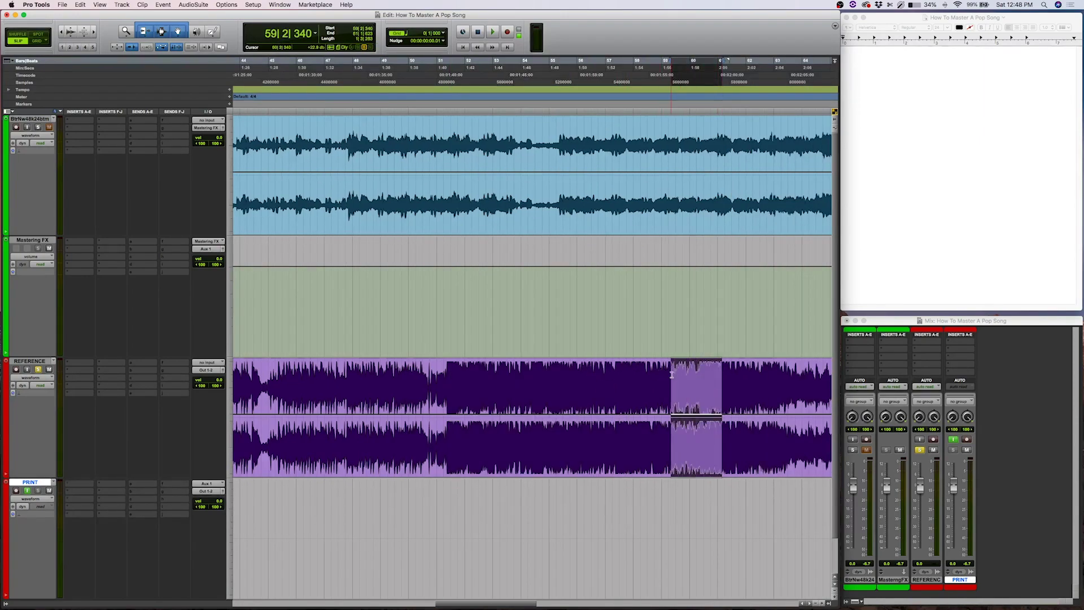
left_click(613, 131)
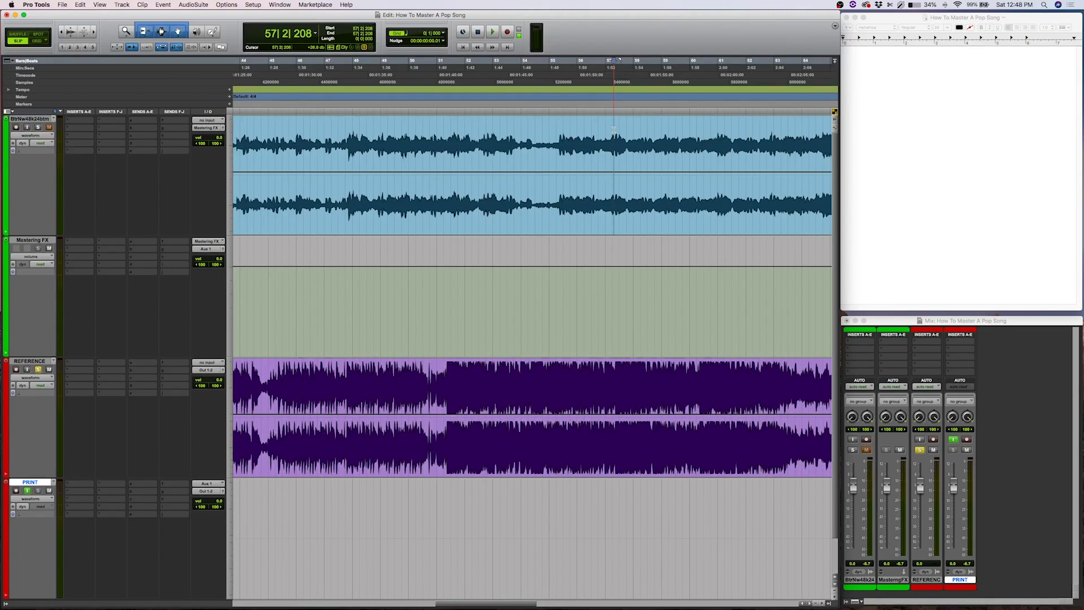
Compare the overall waveforms of the mix and the REFERENCE across the full length of both clips.
key("r")
key("r")
key("r")
key("r")
key("t")
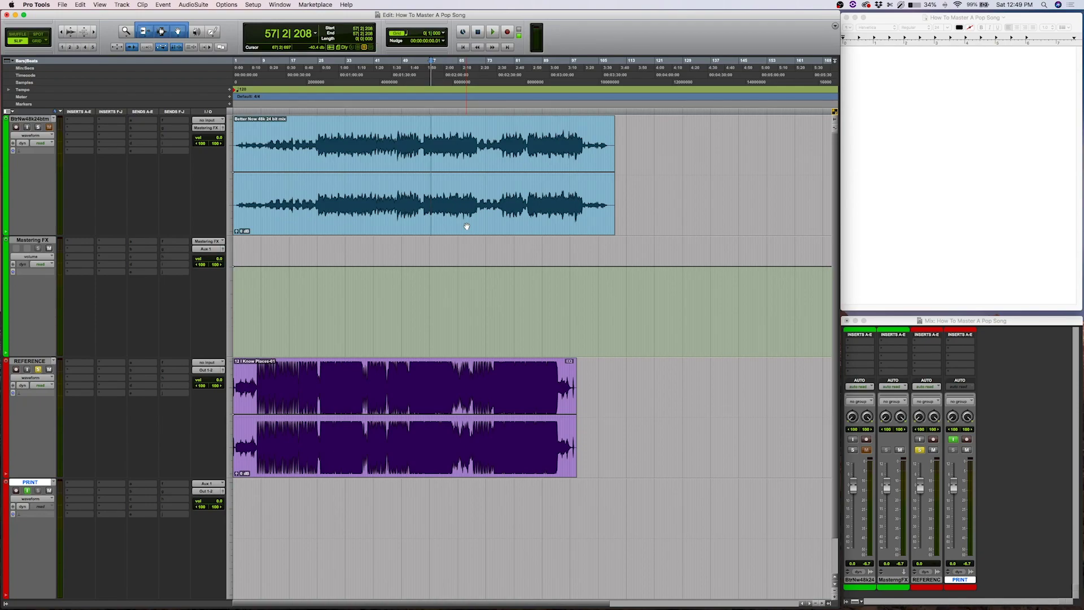
key("t")
scroll(466, 226, "left", 3)
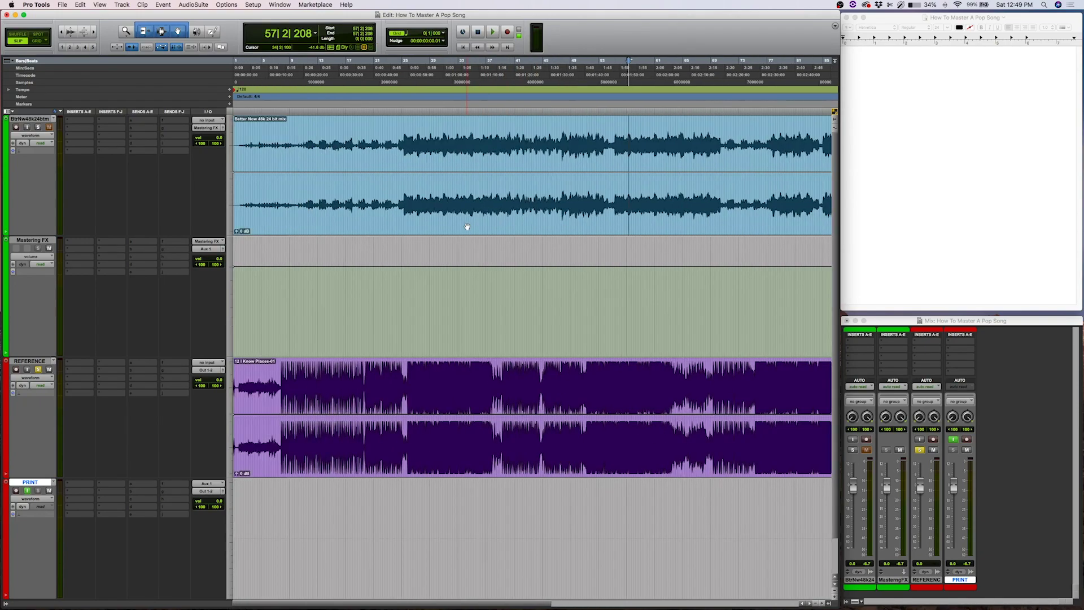
key("r")
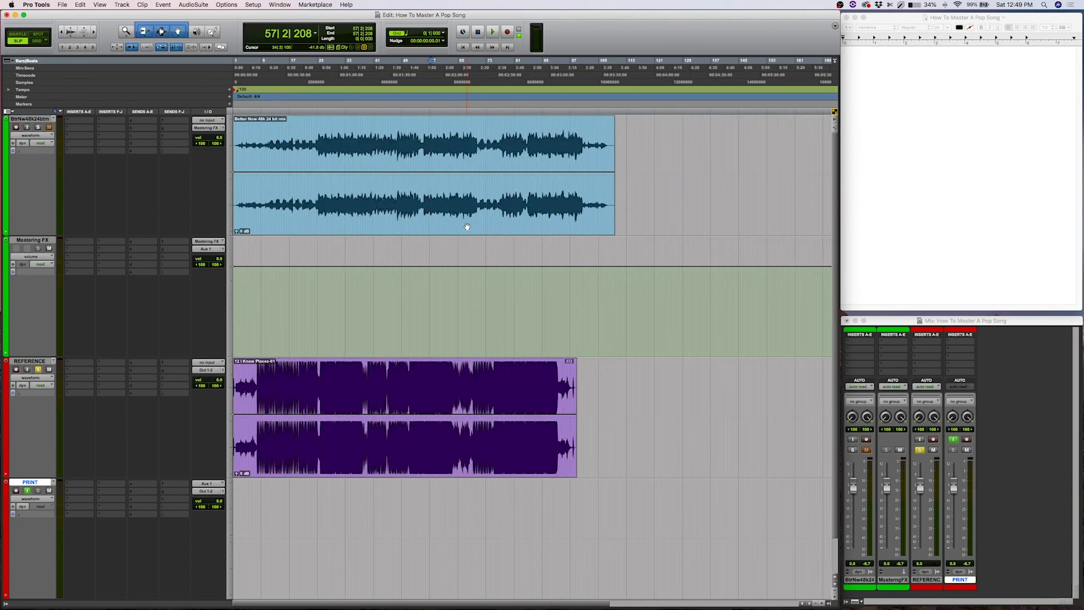
left_click(311, 158)
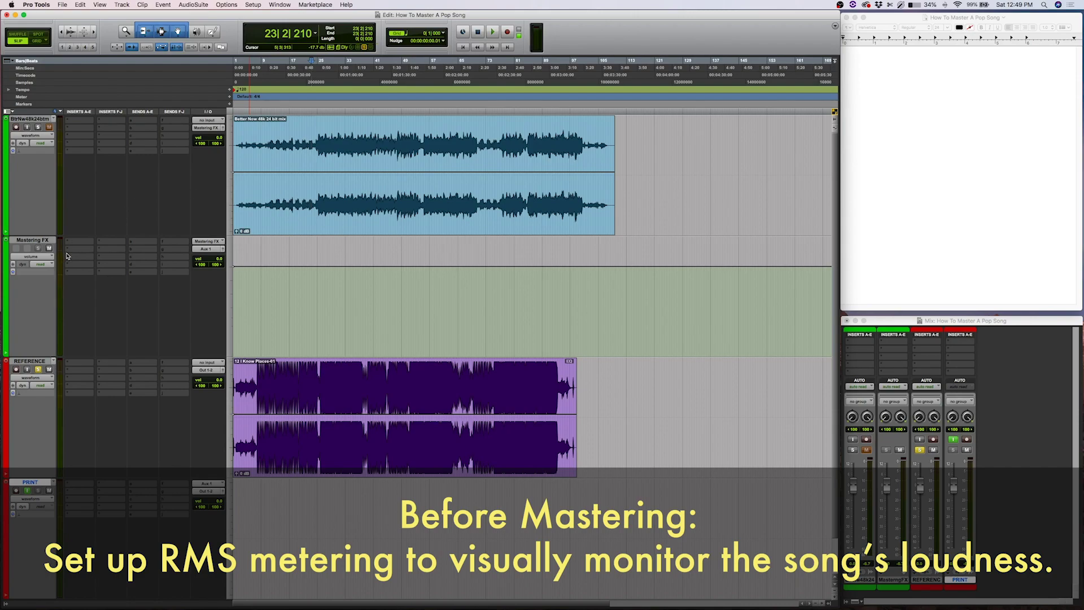
Try the Pro Tools Classic and VU meter types on the mix track, and return its meter to RMS.
right_click(58, 167)
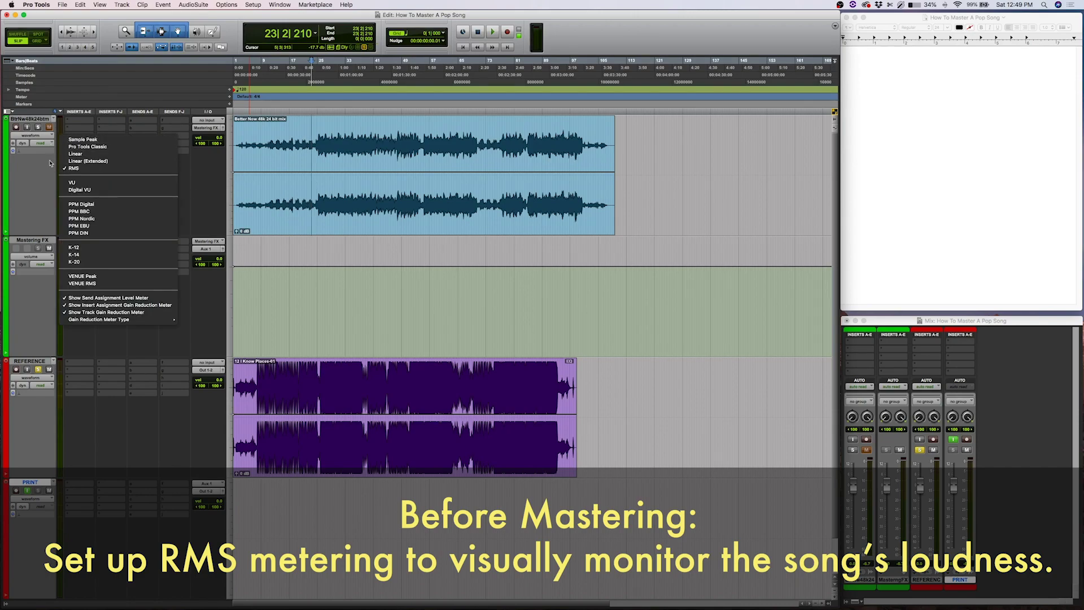
left_click(75, 147)
right_click(59, 139)
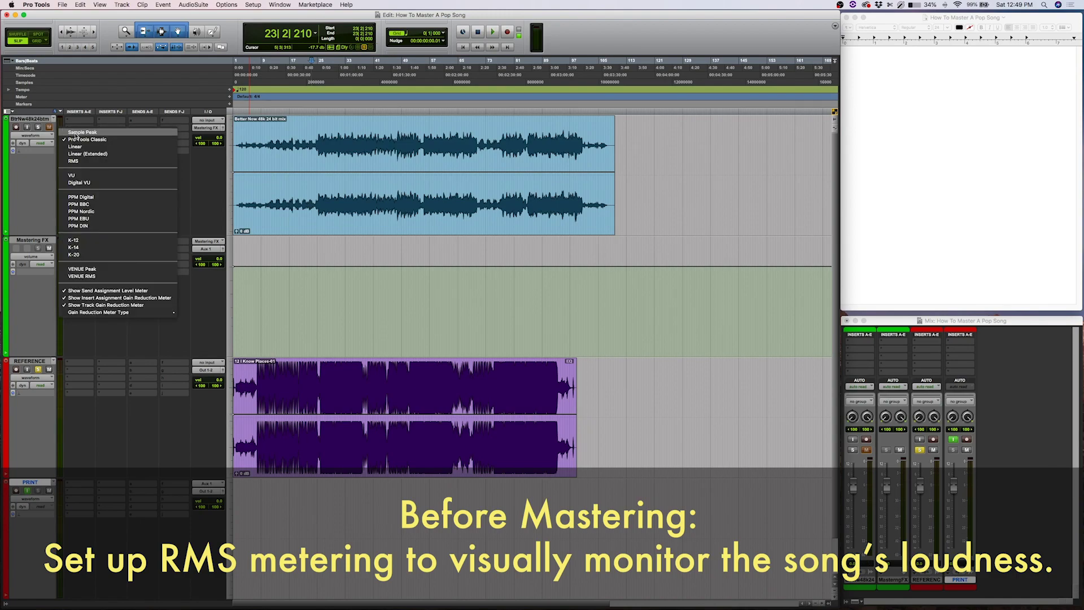
left_click(82, 176)
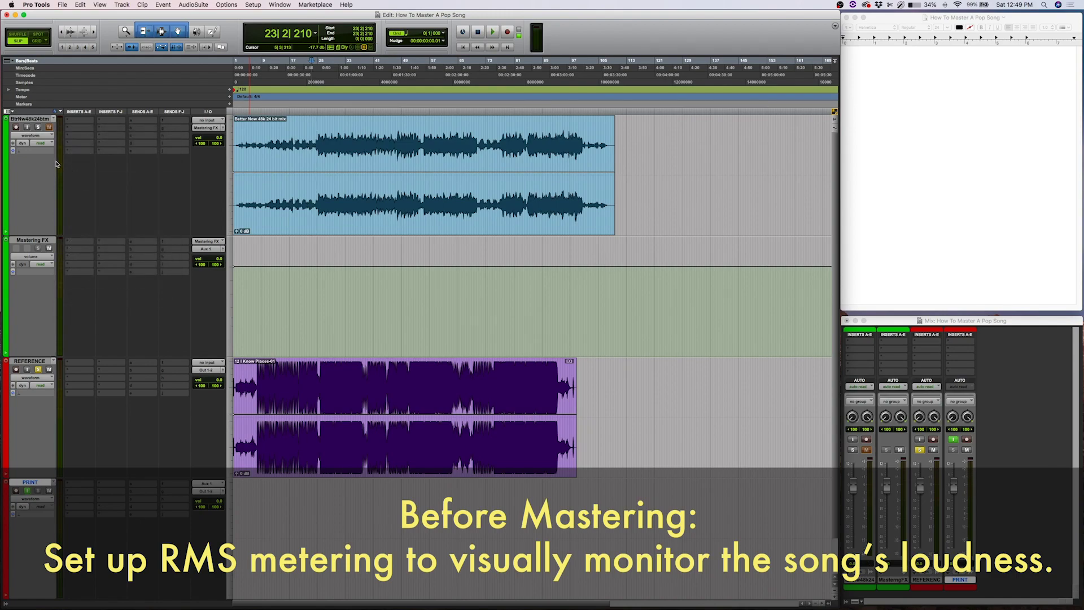
right_click(60, 163)
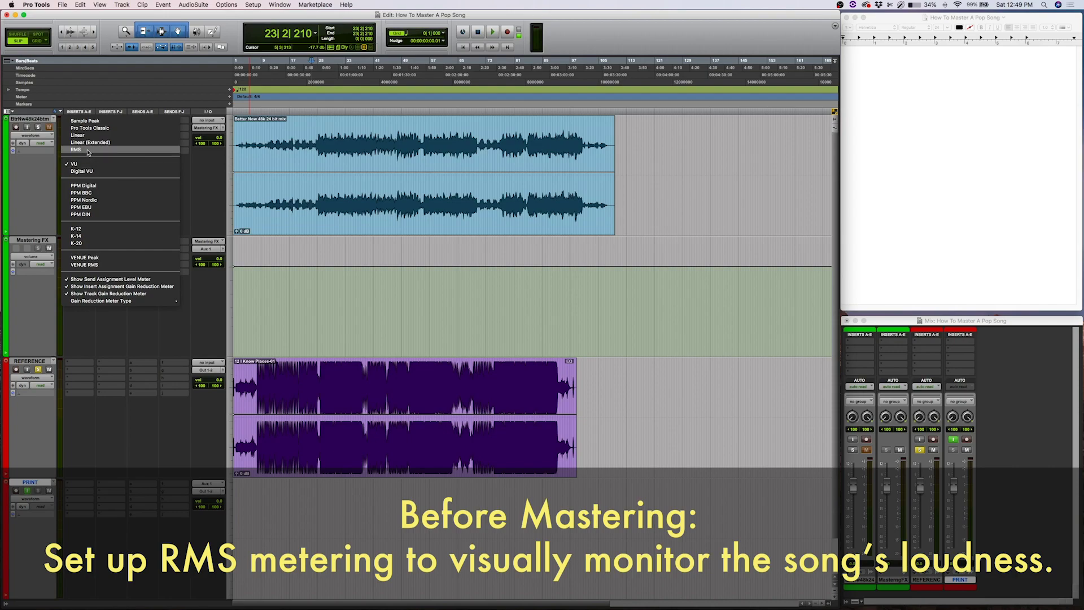
left_click(88, 151)
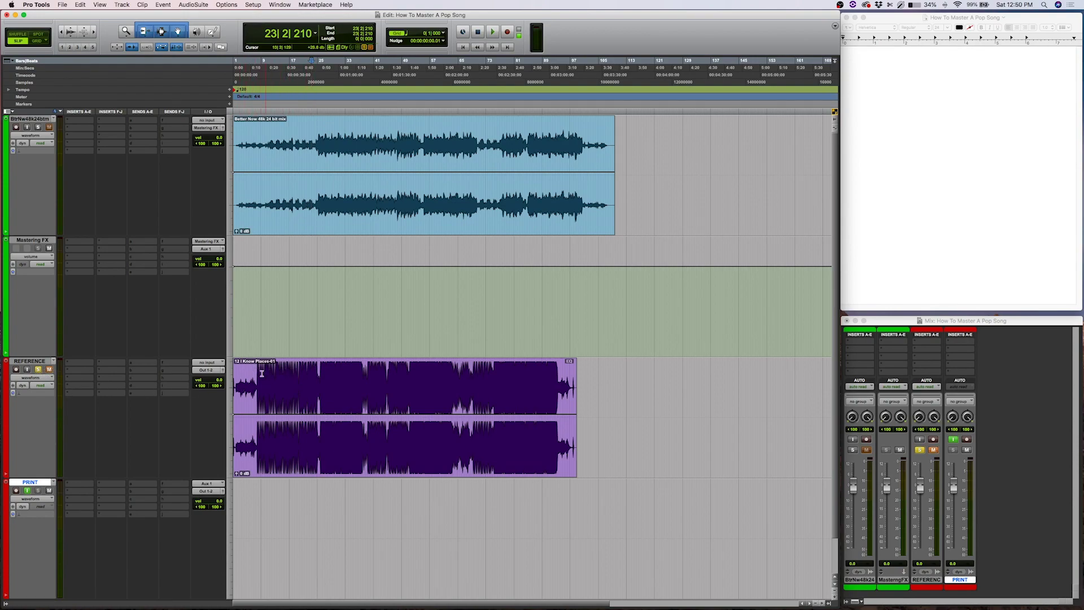
Play the REFERENCE from the start of its loud section at bar 25 and examine its loudness on the RMS meter.
left_click_drag(319, 369, 363, 377)
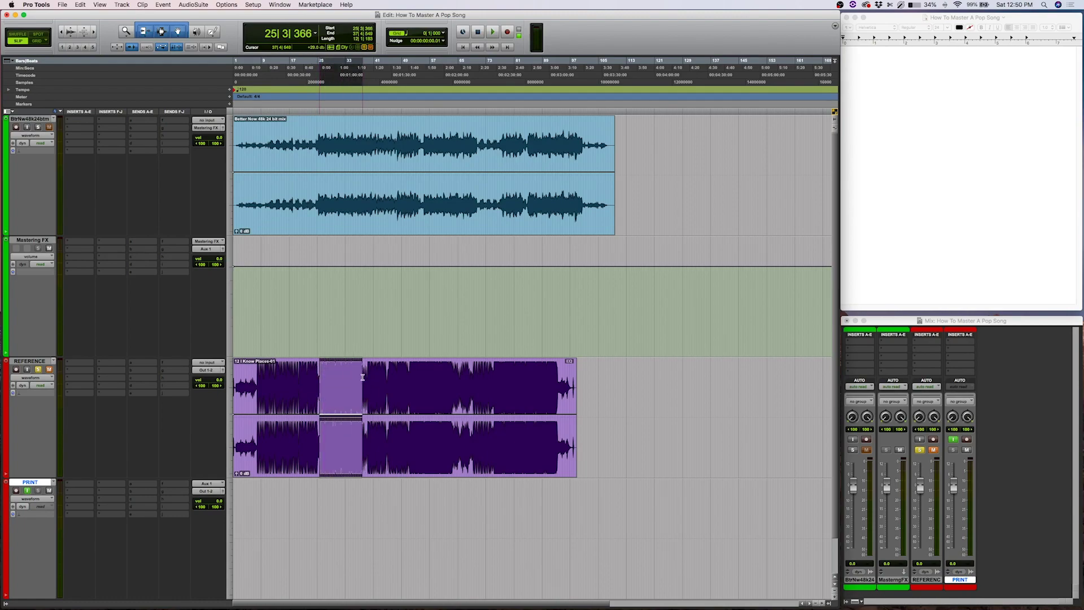
left_click(319, 370)
key("space")
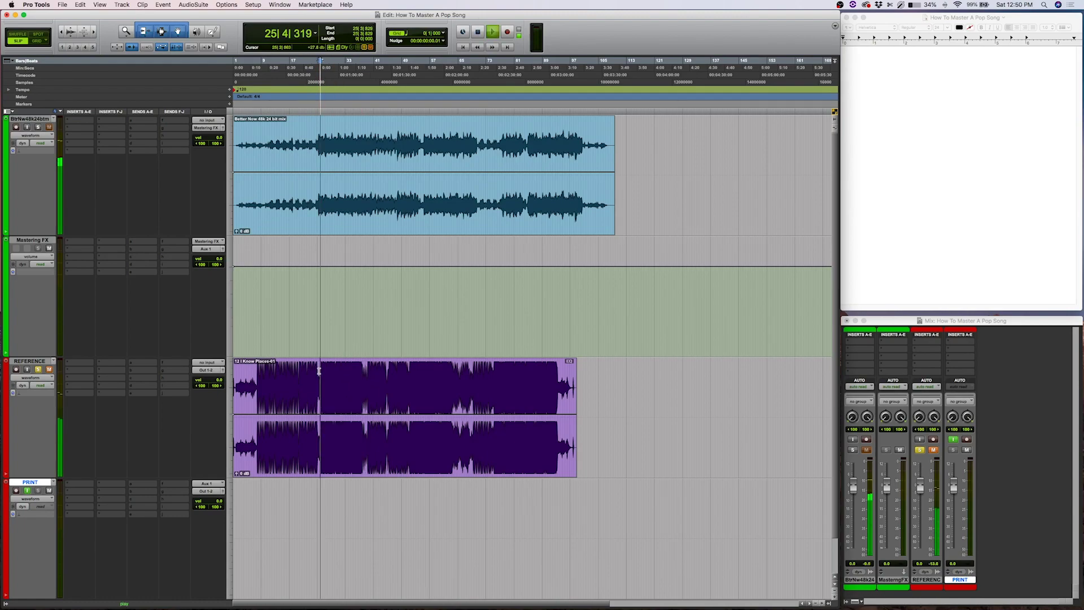
key("t")
key("t")
key("t")
key("t")
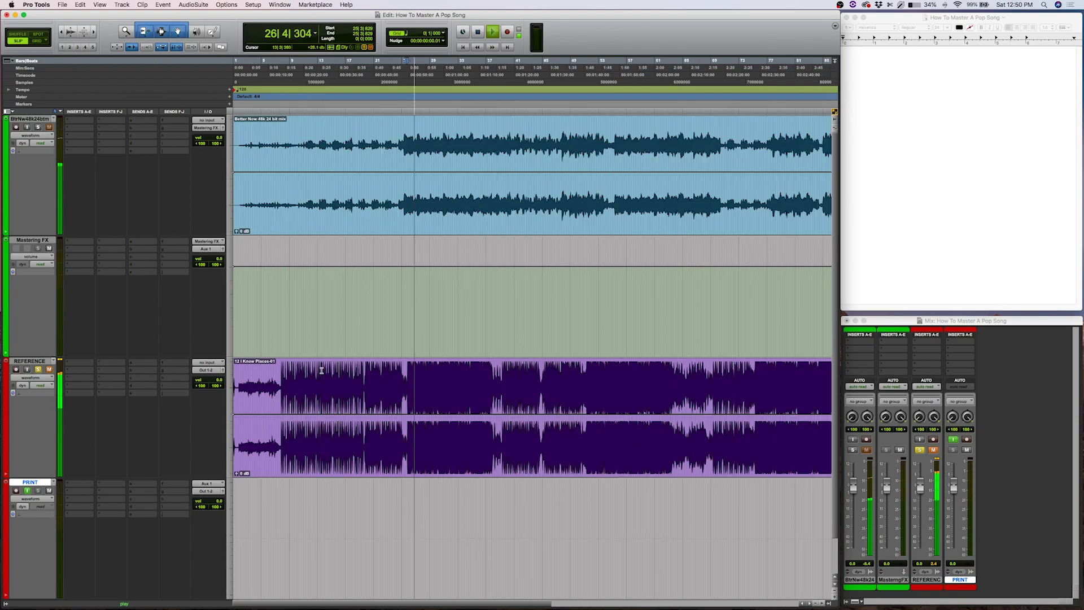
scroll(481, 370, "right", 3)
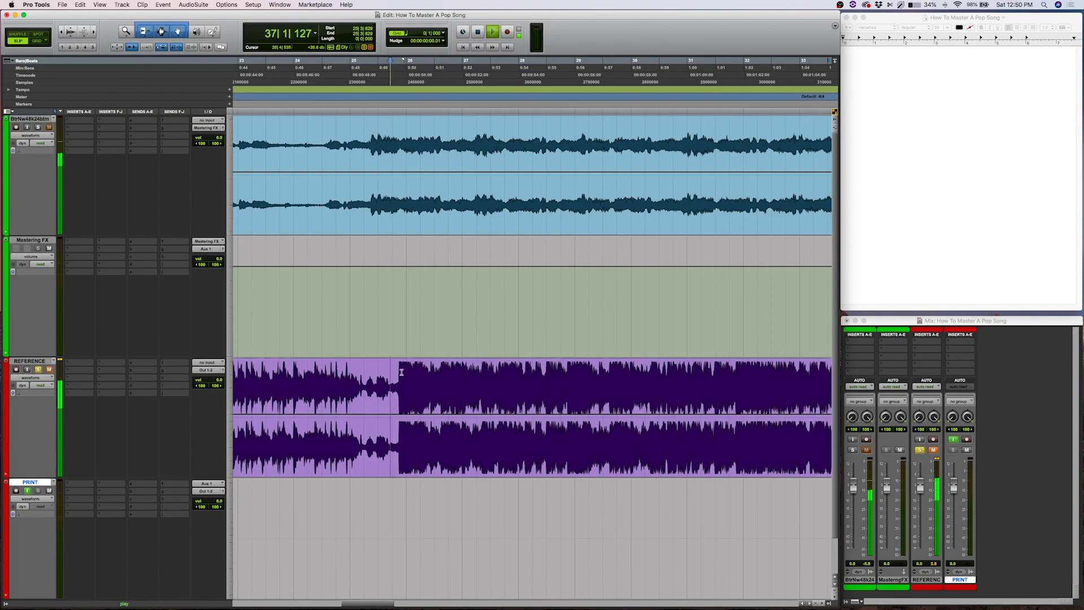
right_click(59, 369)
left_click(82, 371)
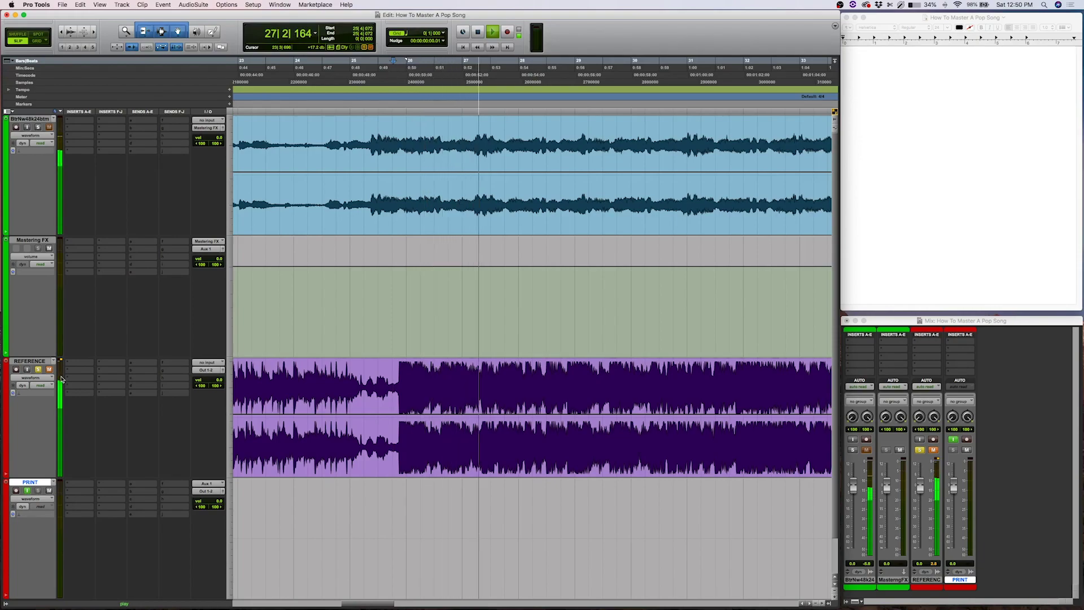
key("space")
Insert a stereo FabFilter Pro-L limiter on the REFERENCE track and move its window clear of the track's meter.
left_click(86, 378)
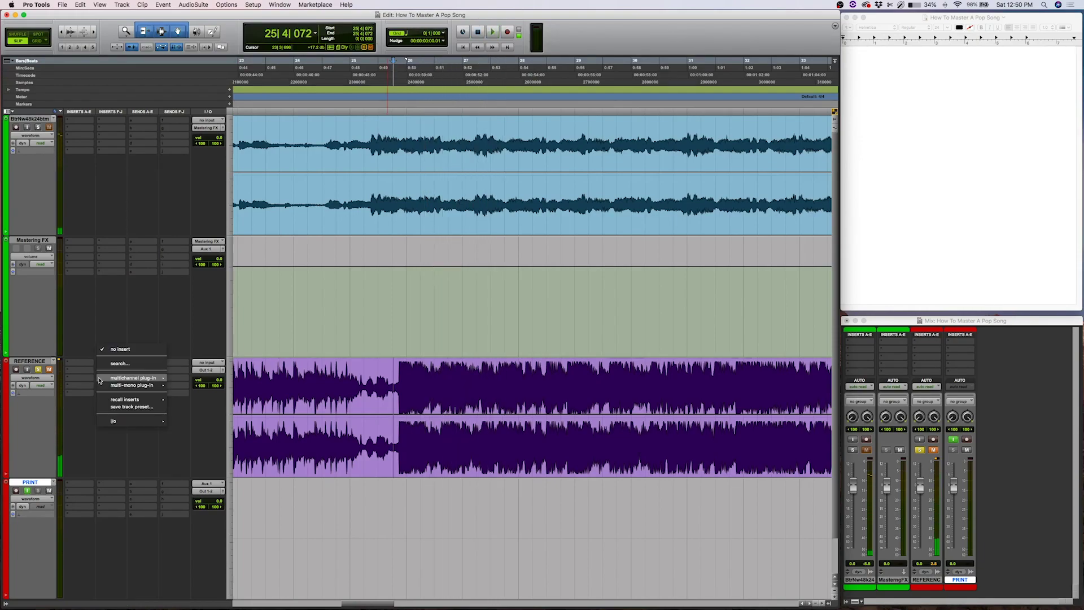
mouse_move(141, 378)
mouse_move(203, 389)
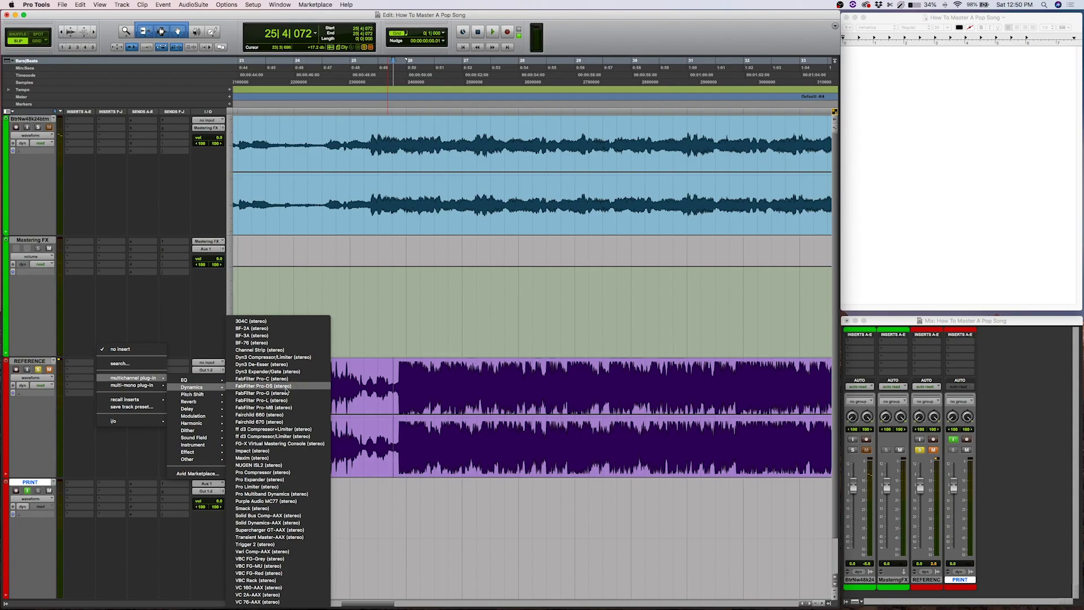
left_click(274, 400)
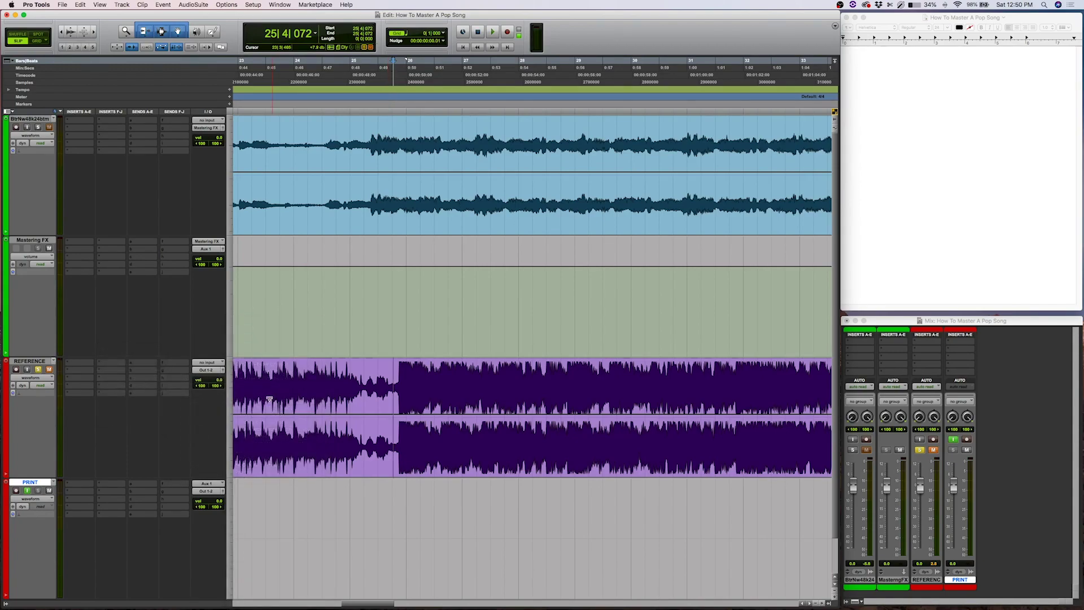
left_click_drag(500, 226, 346, 161)
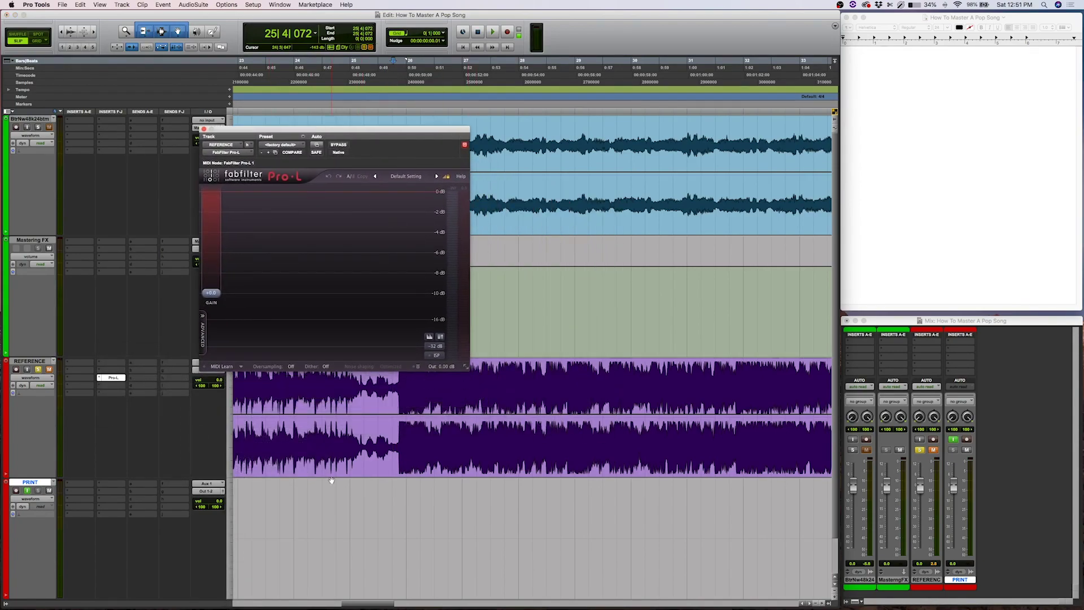
Play the REFERENCE's loud section from bar 25 beat 4 and compare the Pro-L loudness display with the track's RMS meter.
left_click(398, 393)
key("space")
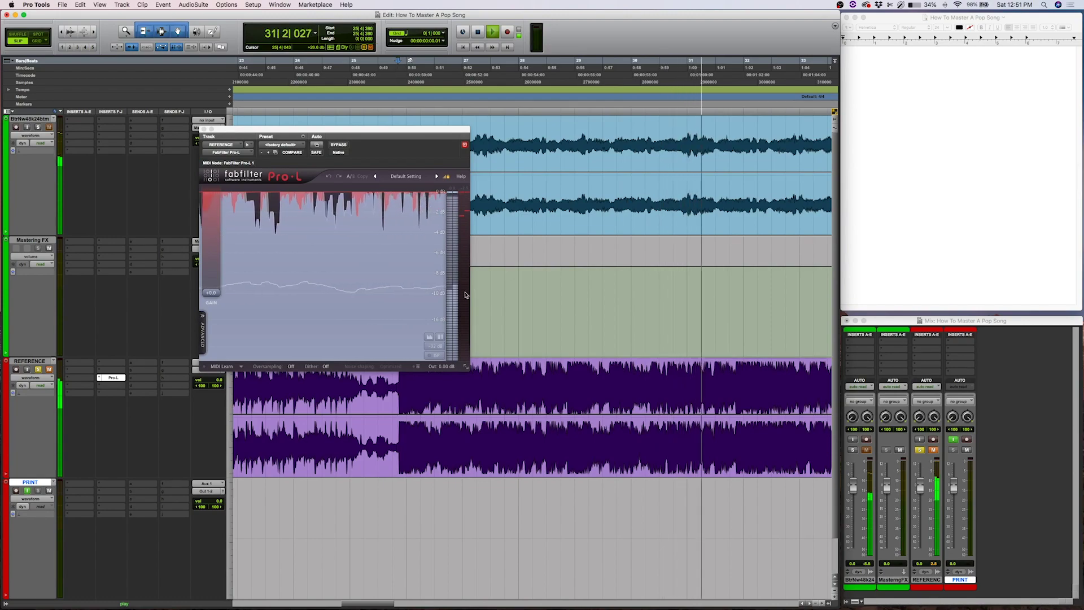
right_click(60, 383)
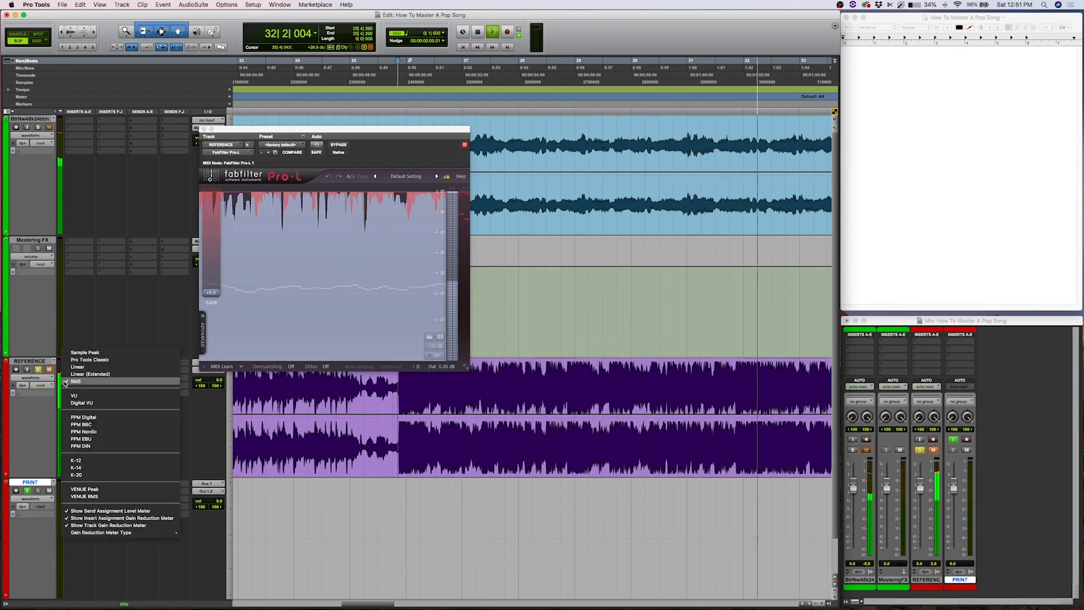
left_click(74, 383)
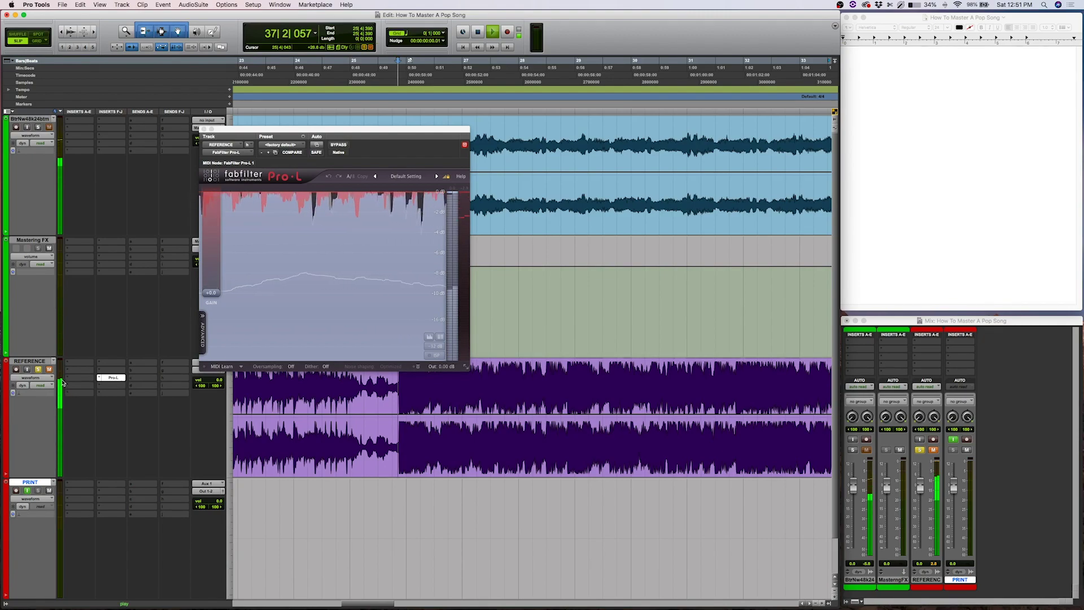
key("space")
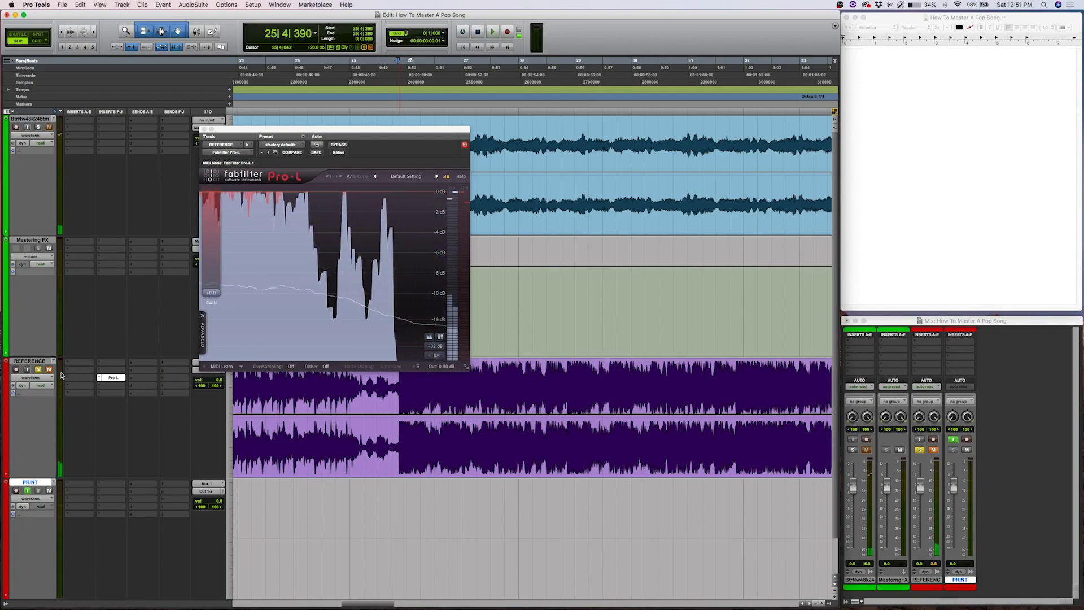
key("space")
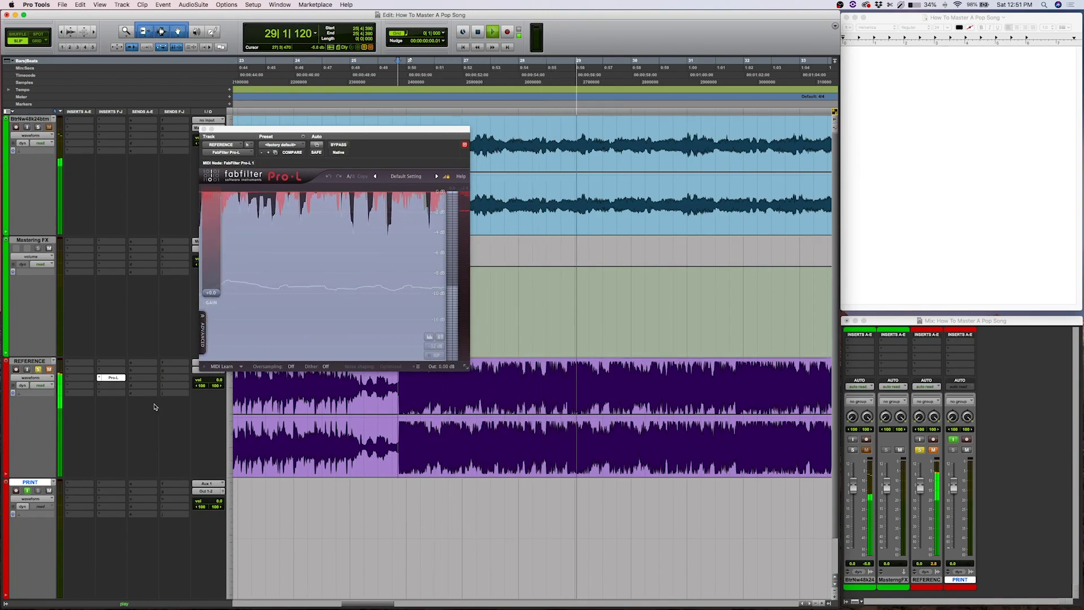
key("space")
right_click(60, 379)
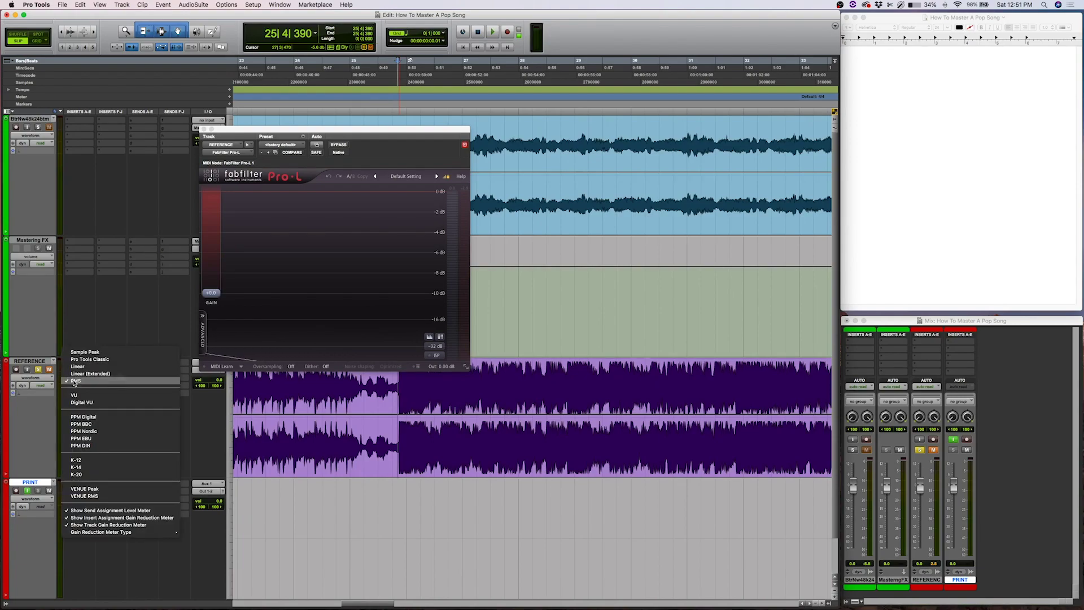
left_click(74, 382)
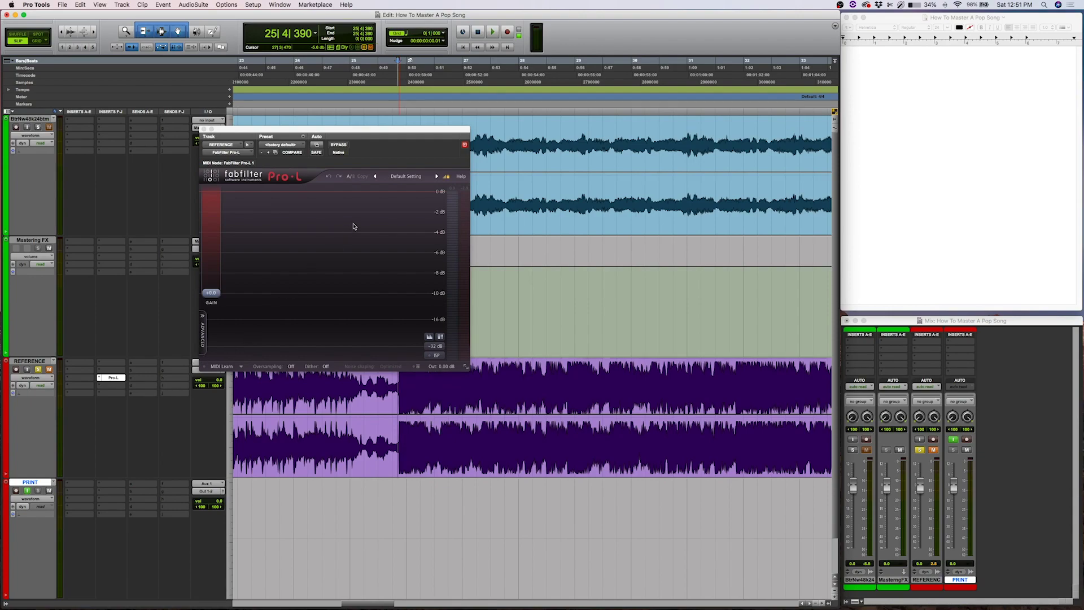
Remove the Pro-L insert from the REFERENCE track and solo the mix track instead.
left_click(100, 380)
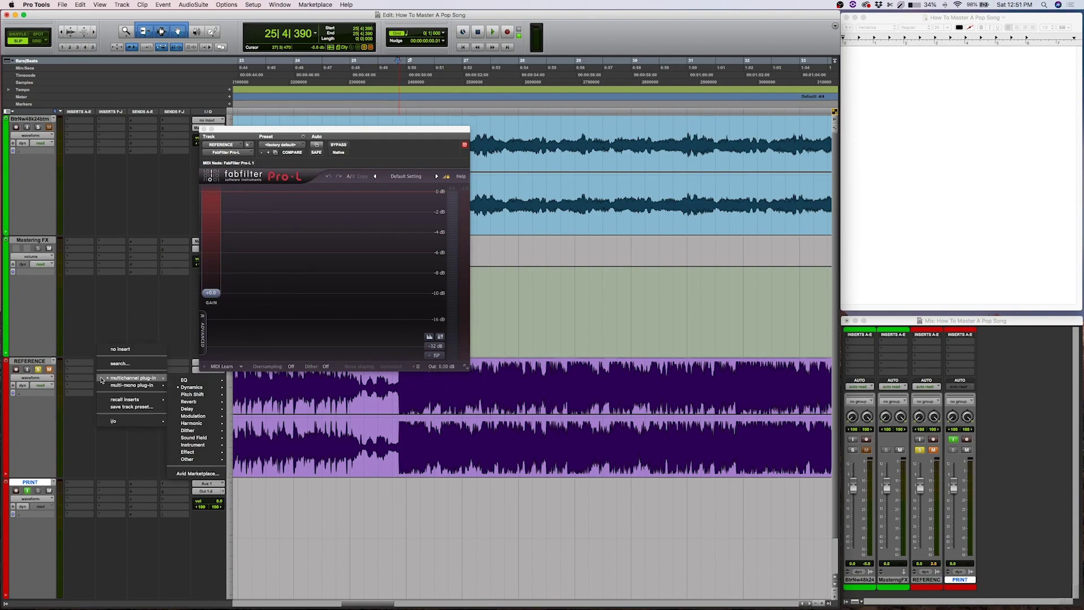
left_click(113, 374)
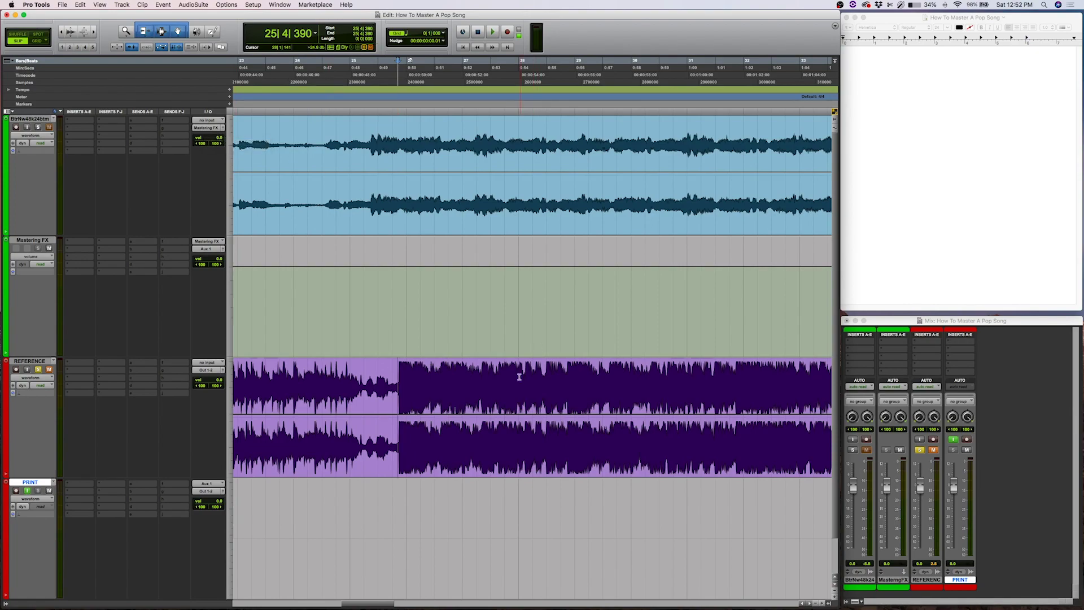
scroll(519, 377, "down", 3)
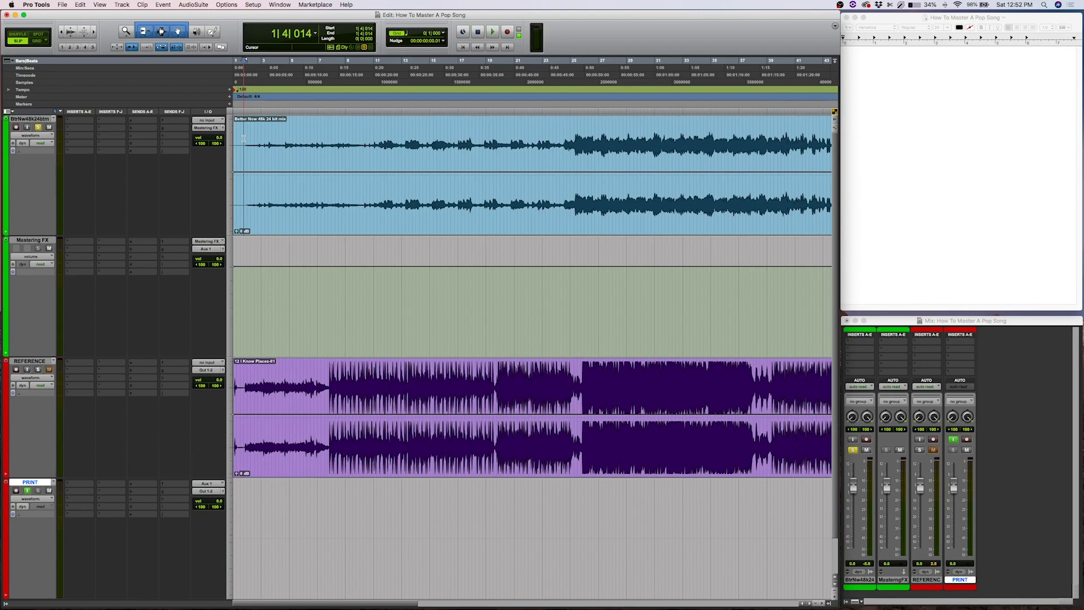
Play the soloed mix from bar 1 beat 4 and lower the REFERENCE track's volume to about -11.8 dB.
left_click(877, 19)
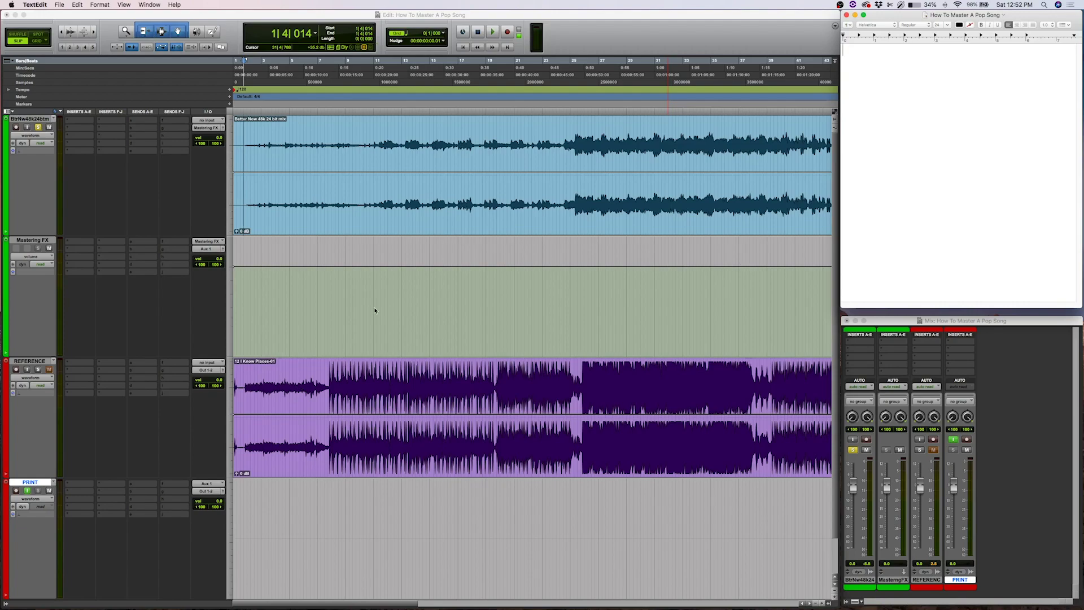
left_click(245, 132)
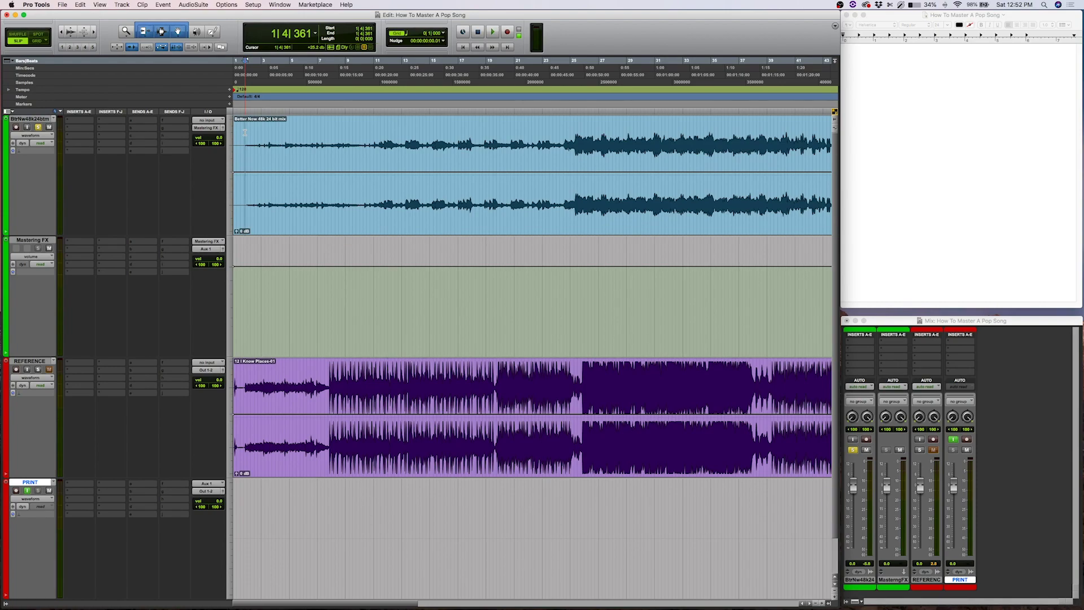
key("space")
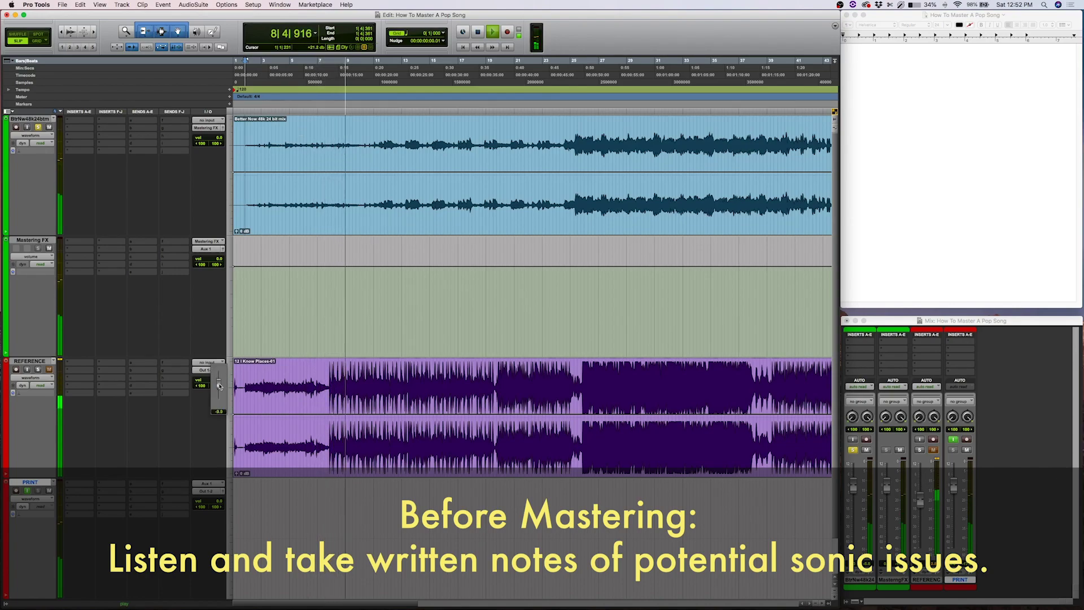
left_click_drag(227, 382, 227, 404)
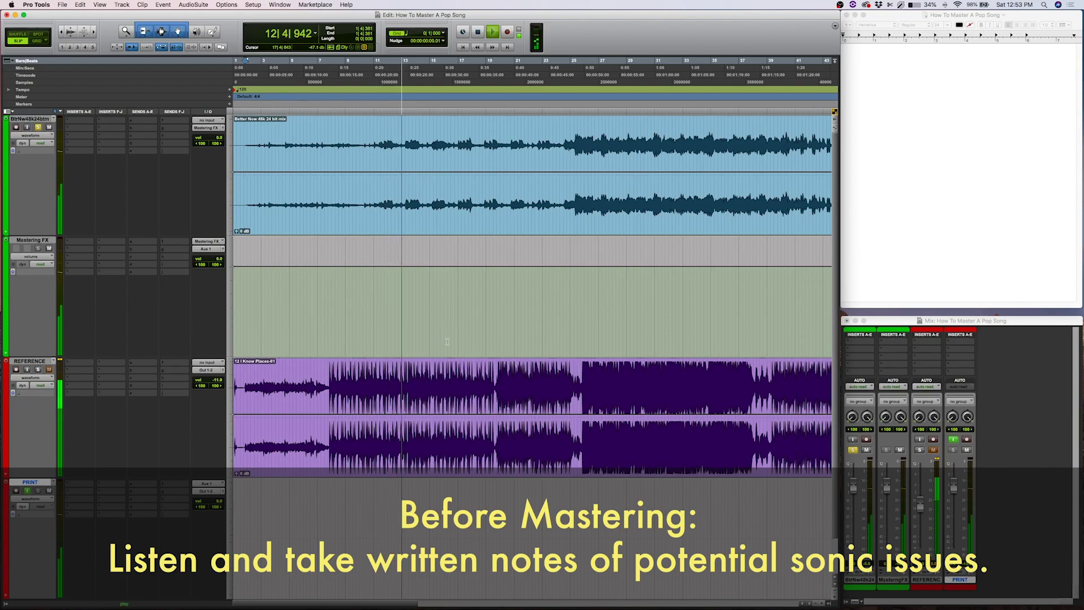
Switch to the TextEdit notes document and write the note "Clip Beginning" while the mix plays.
left_click(901, 18)
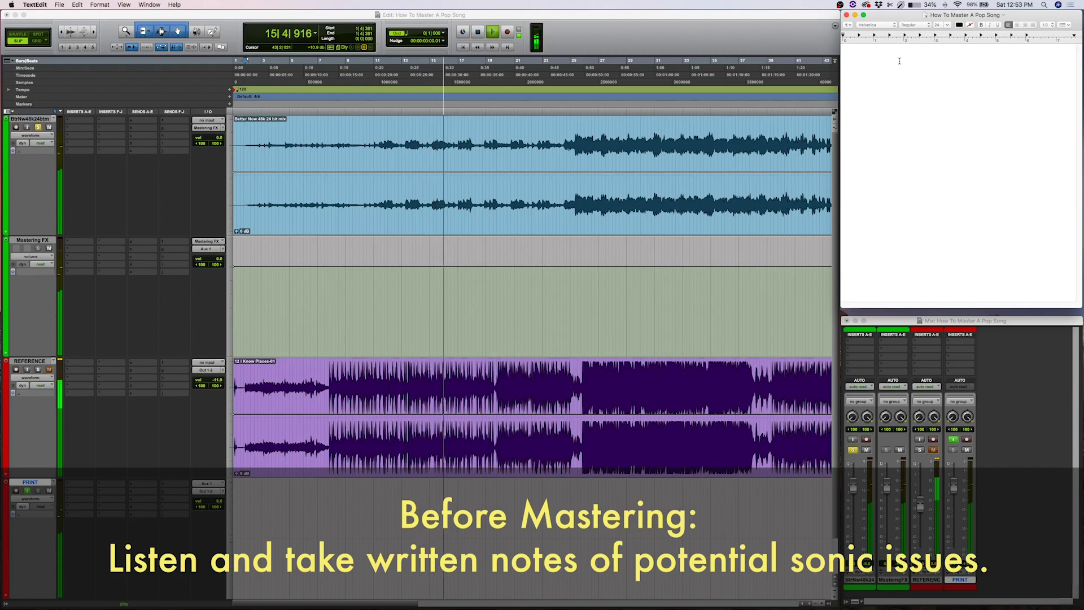
type("C")
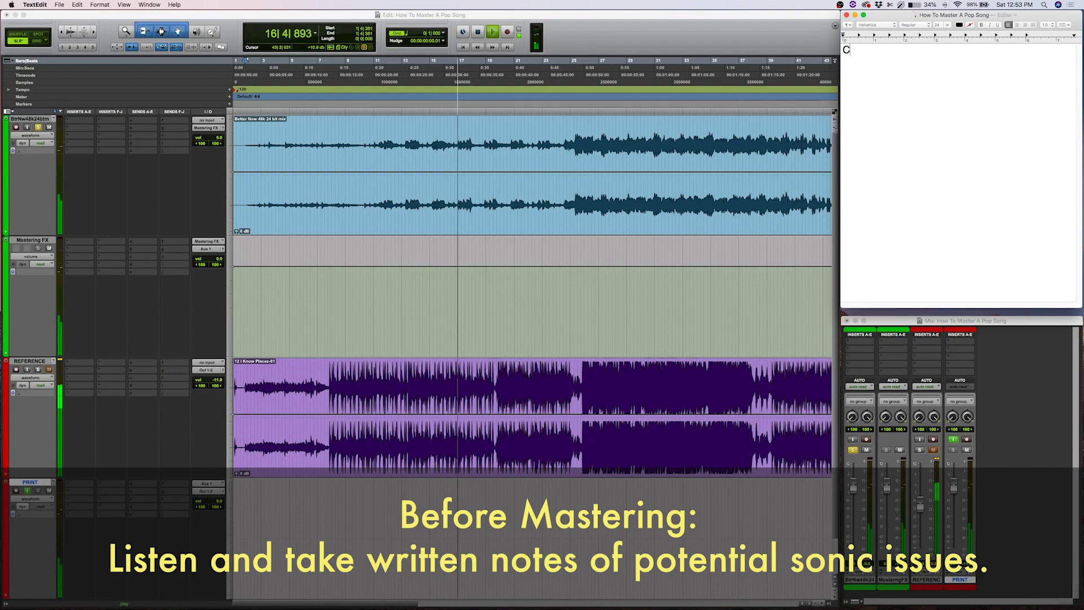
type("lip Beginning")
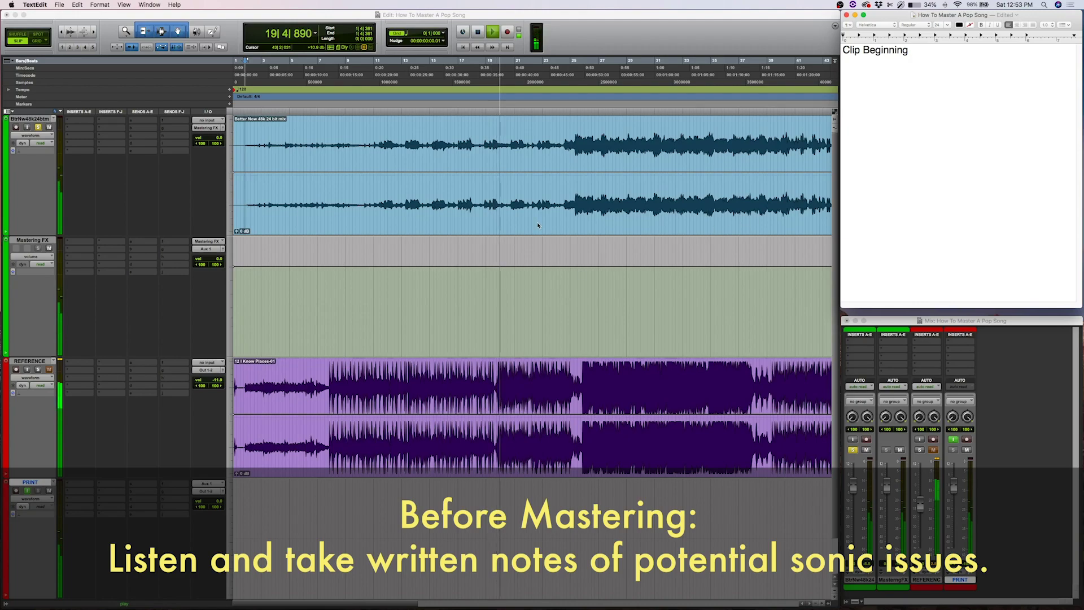
Add the notes "Muddy in Low Mids" and "Brighten Overall" on separate lines while the mix plays.
scroll(537, 222, "right", 5)
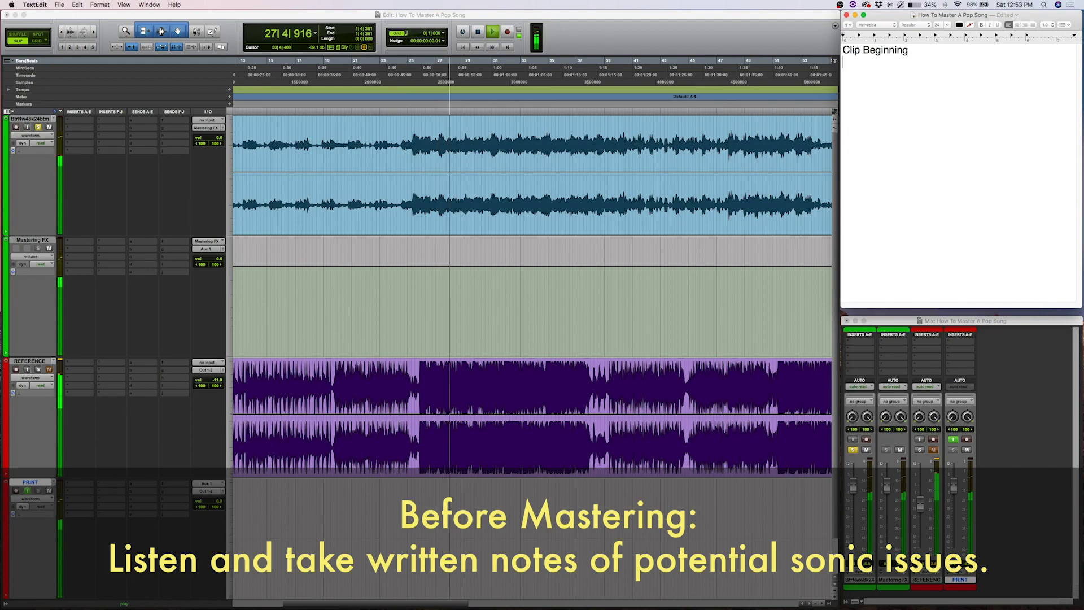
key("Return")
type("Mud")
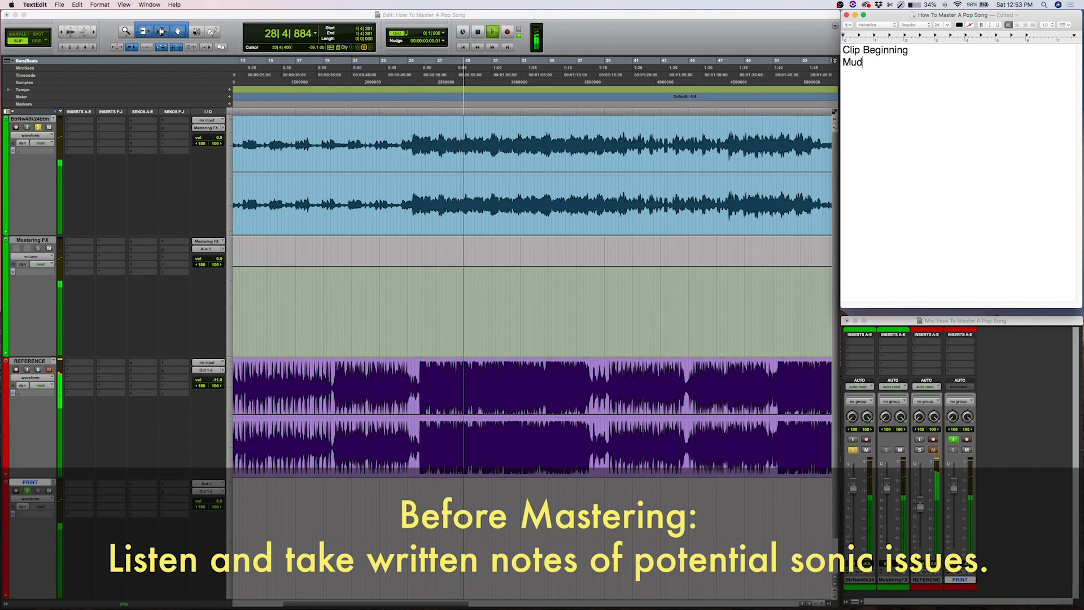
type("dy in Low M")
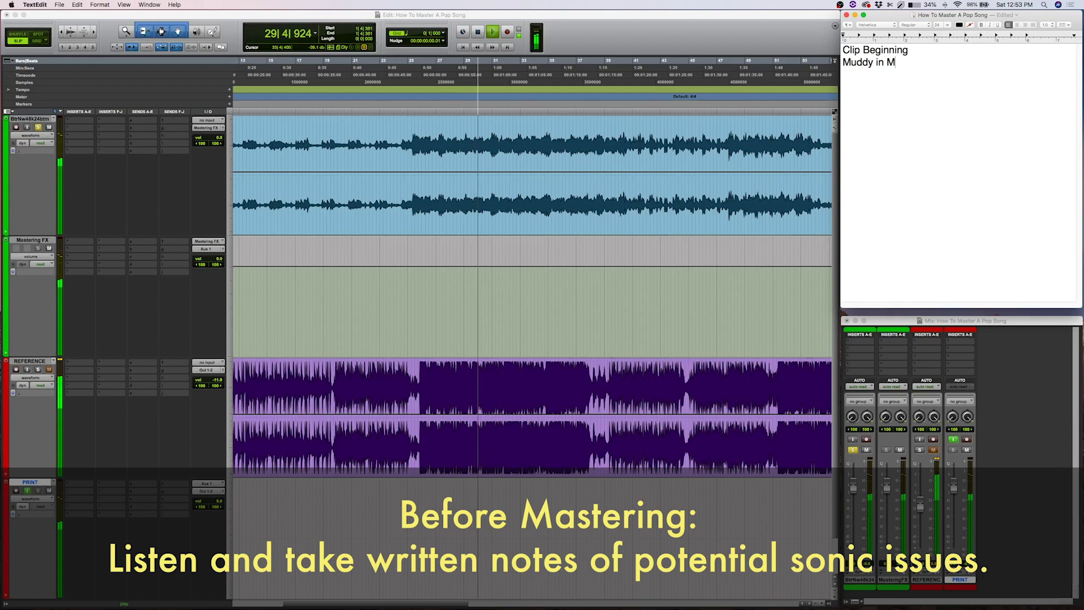
key("BackSpace")
type("Low Mifd")
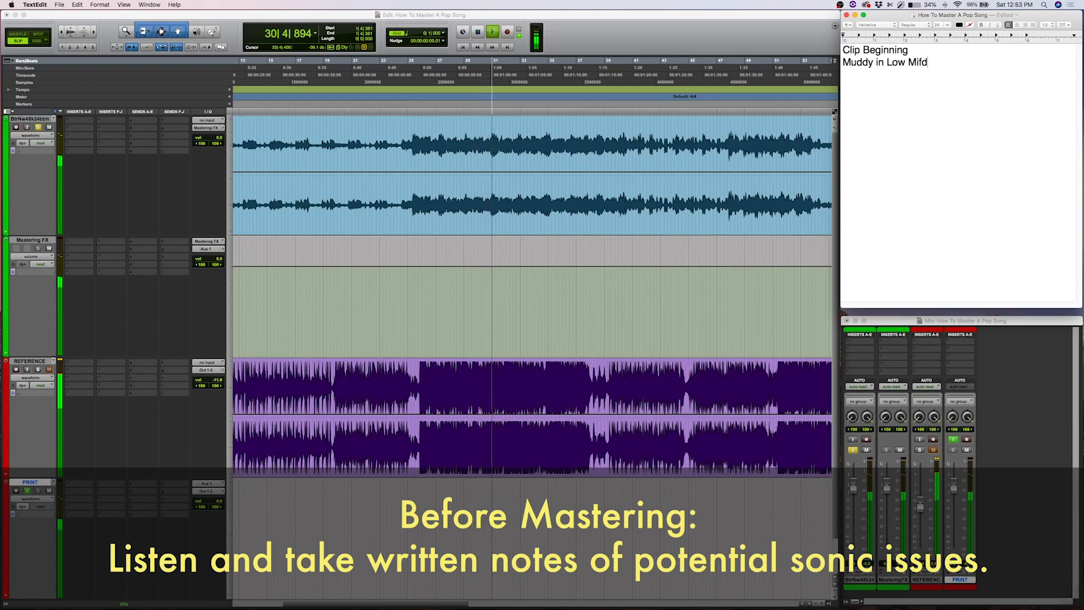
key("BackSpace")
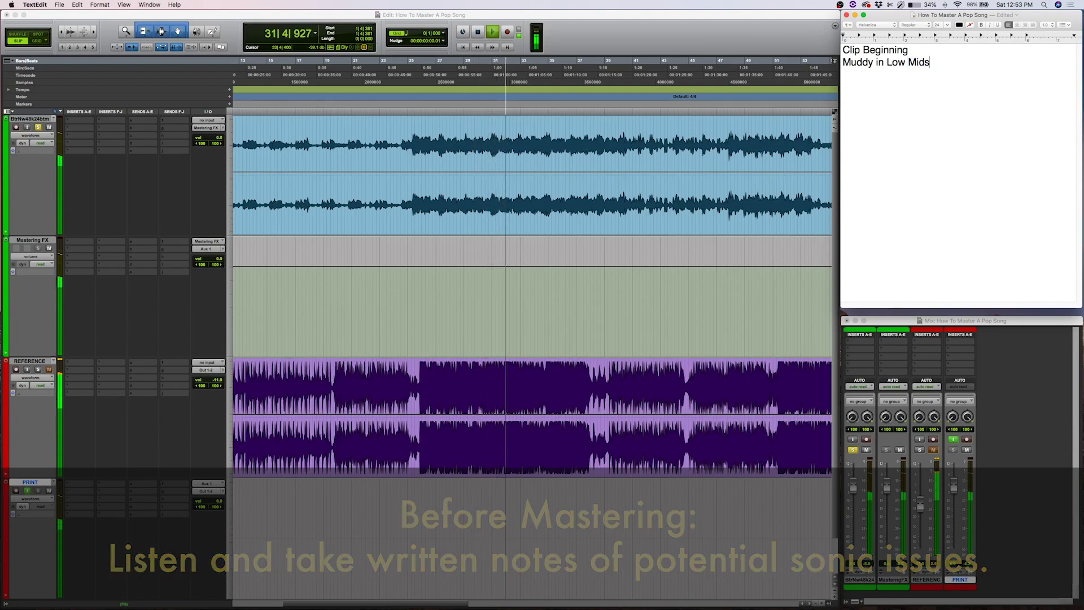
type("Brighten Overall")
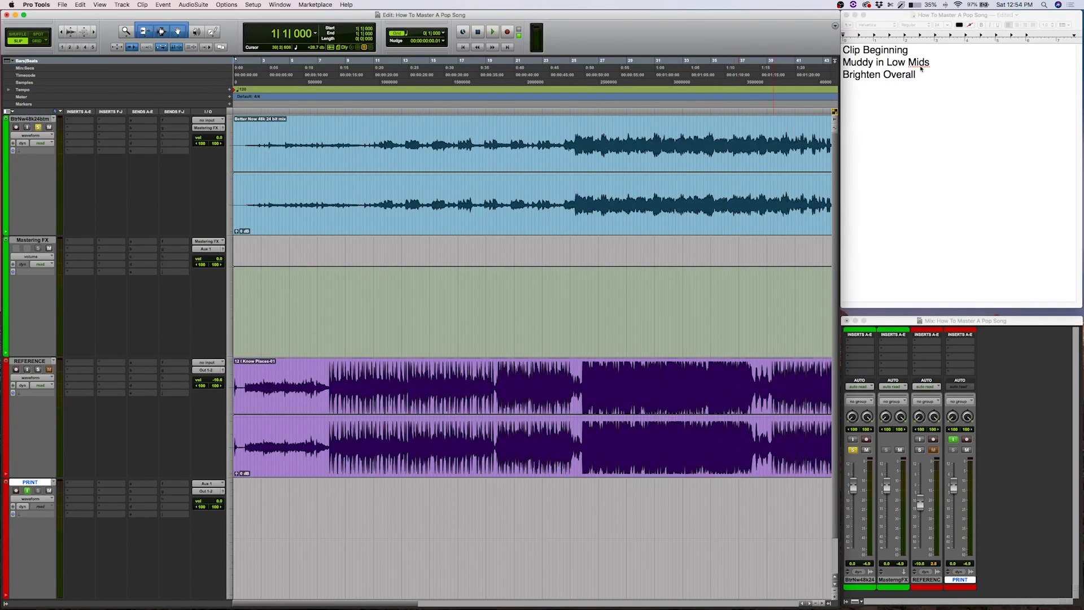
Review the three written notes one by one, comparing the "Clip Beginning" note with the start of the mix clip.
left_click(910, 51)
left_click_drag(910, 50, 844, 51)
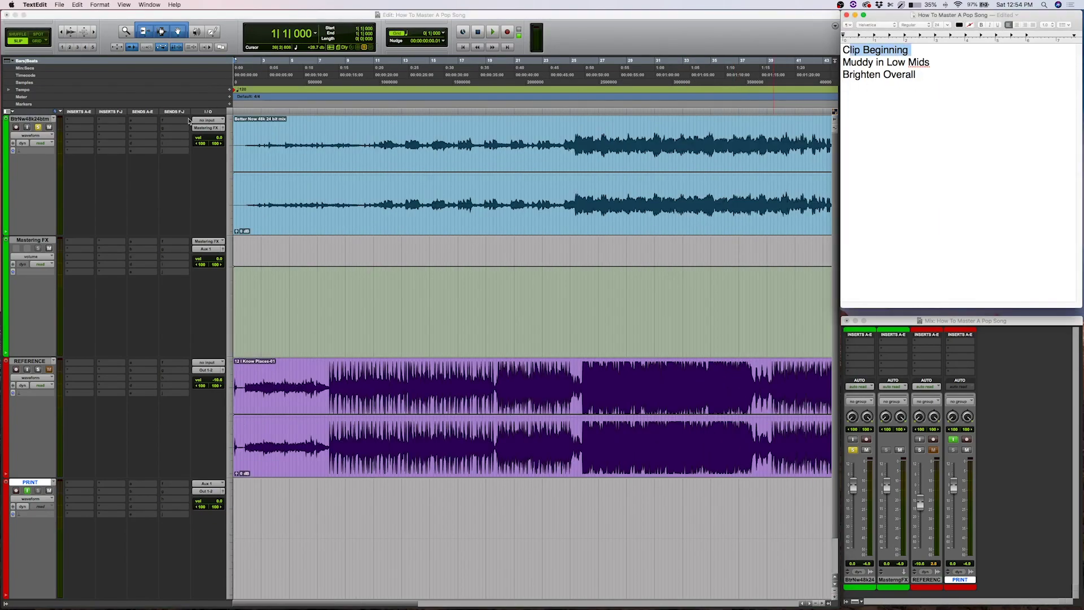
left_click(245, 135)
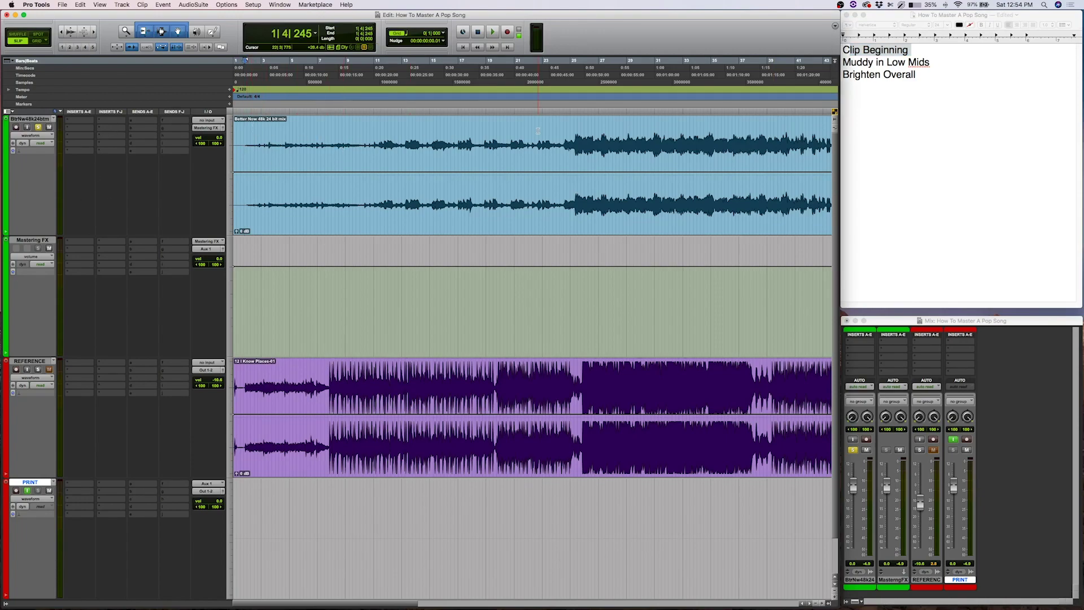
left_click(851, 84)
left_click(984, 48)
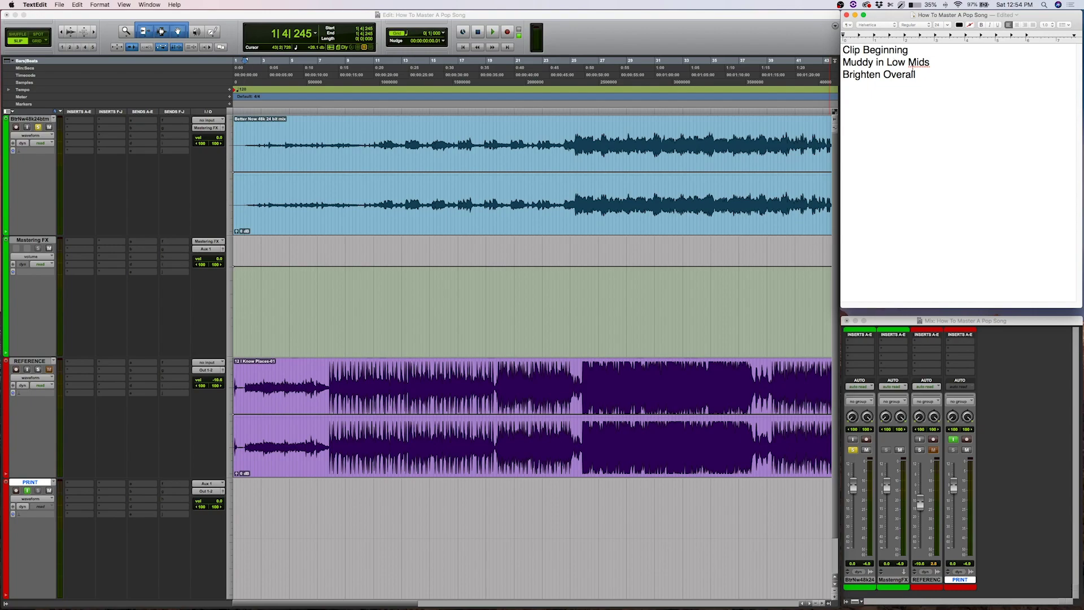
left_click_drag(918, 74, 843, 64)
left_click(885, 74)
triple_click(885, 74)
left_click(921, 74)
left_click_drag(921, 74, 842, 74)
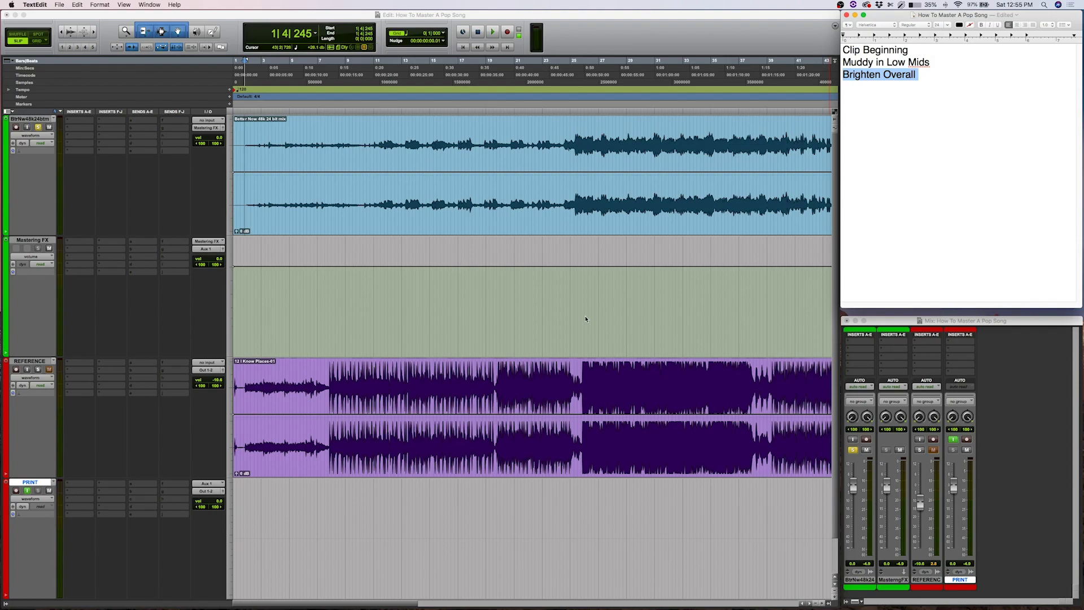
left_click(921, 62)
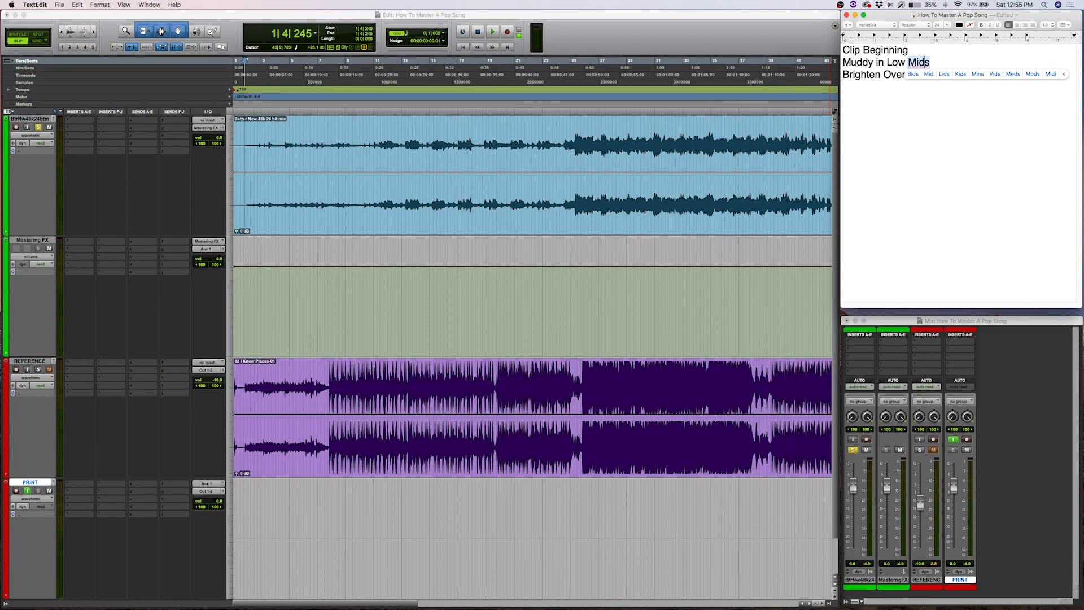
left_click(1014, 204)
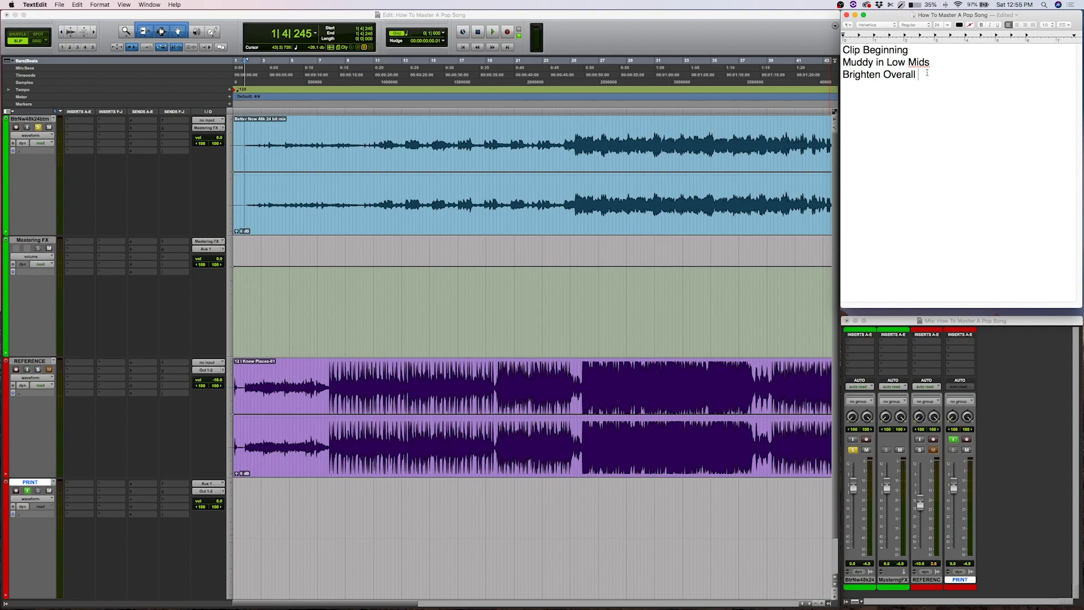
left_click_drag(922, 85, 843, 50)
Write "Compressing The Track" below the list of notes, separated by a blank line.
left_click(955, 118)
type("Compressing The TT")
key("BackSpace")
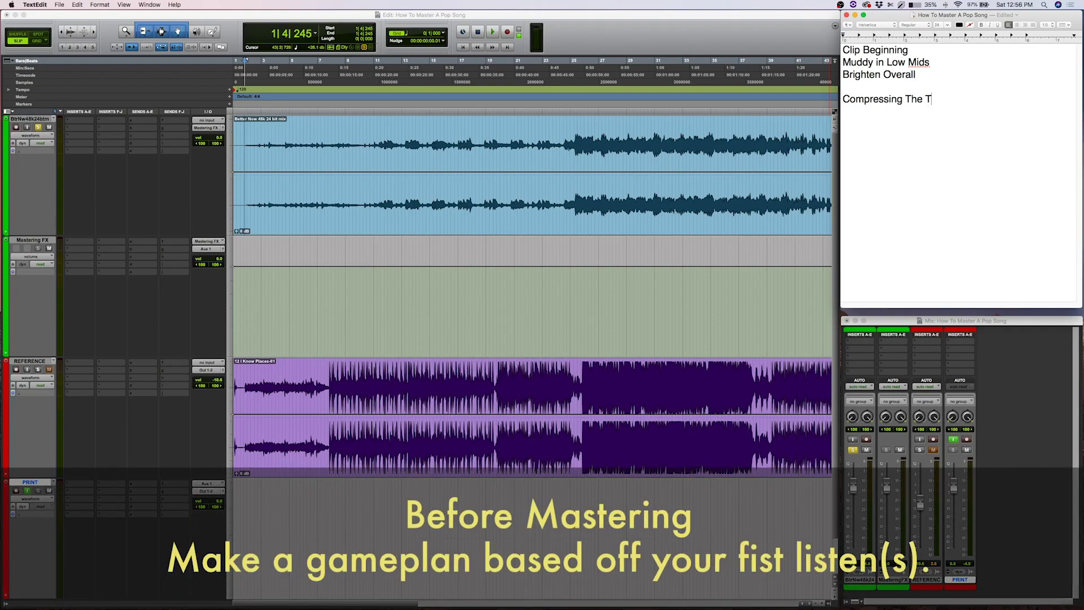
type("rack")
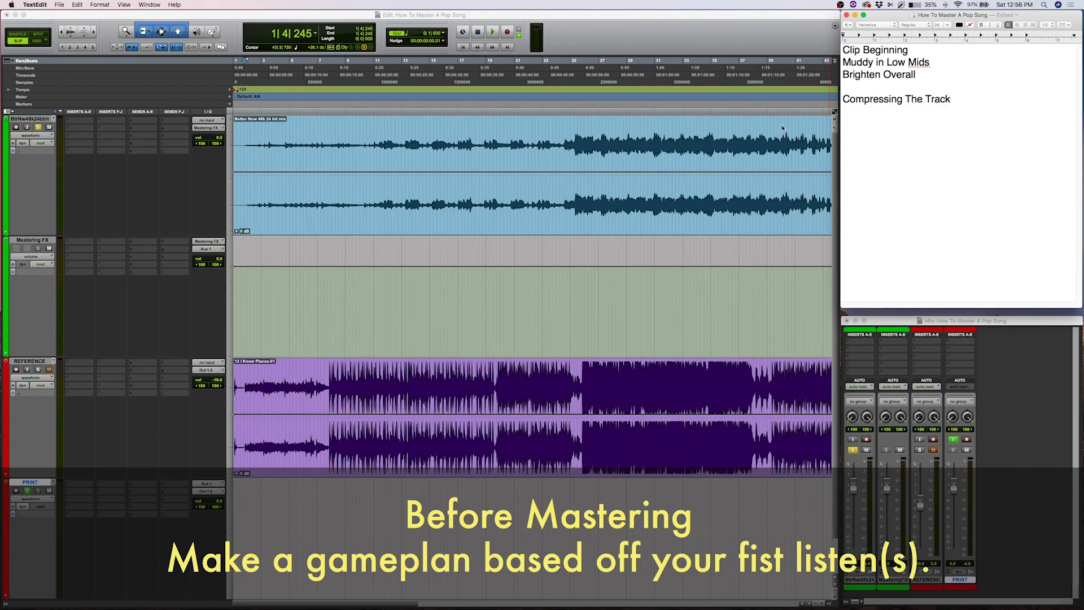
Move the "Brighten Overall" note below "Compressing The Track" and leave blank lines between the notes.
left_click_drag(918, 75, 841, 78)
key("super+x")
left_click(958, 140)
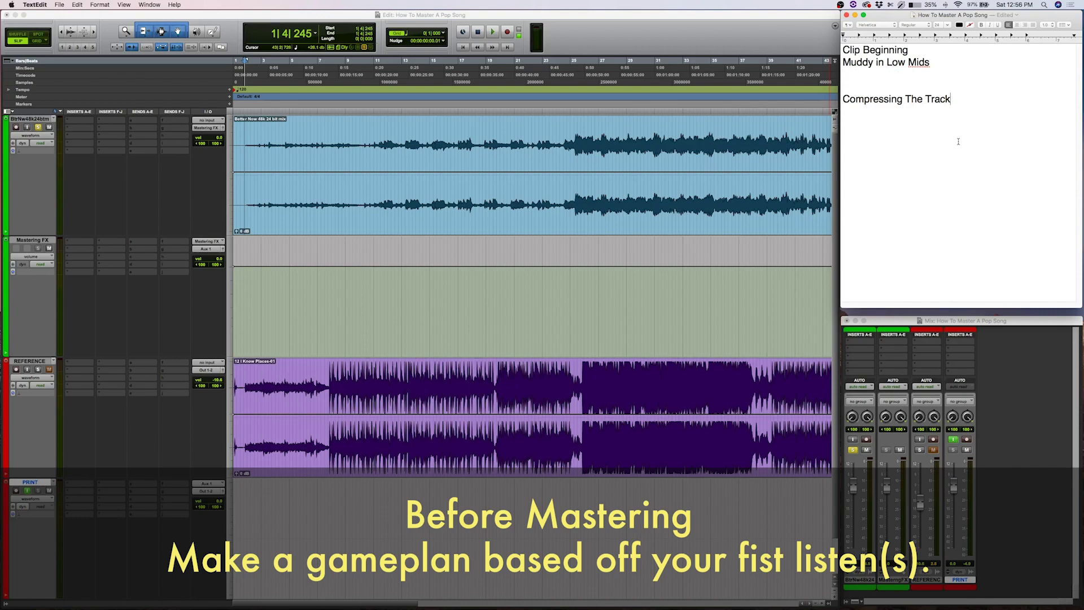
key("Return")
key("Return")
key("super+v")
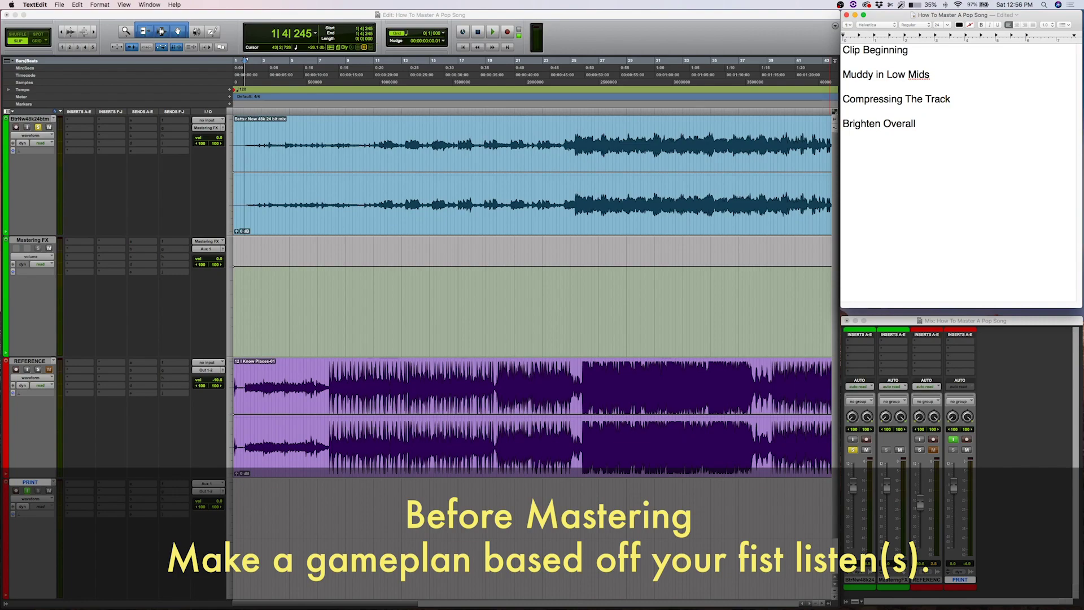
Append "(EQ)" to the "Muddy in Low Mids" note and "(ENHANCING)" to the "Brighten Overall" note.
type("(EQ)")
left_click_drag(953, 99, 849, 127)
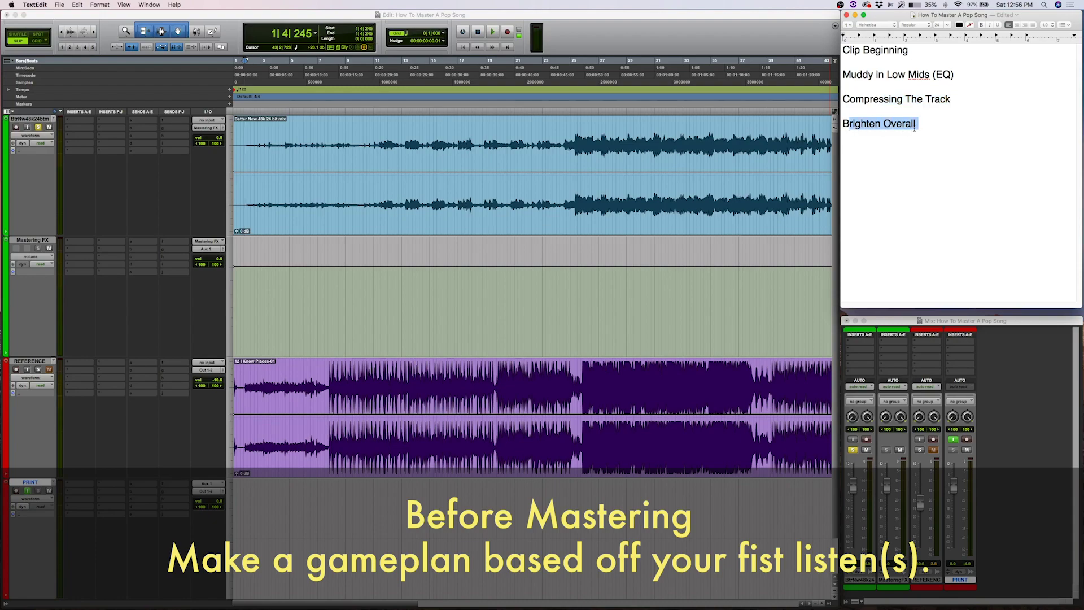
left_click(936, 128)
type("(ENHANCING)")
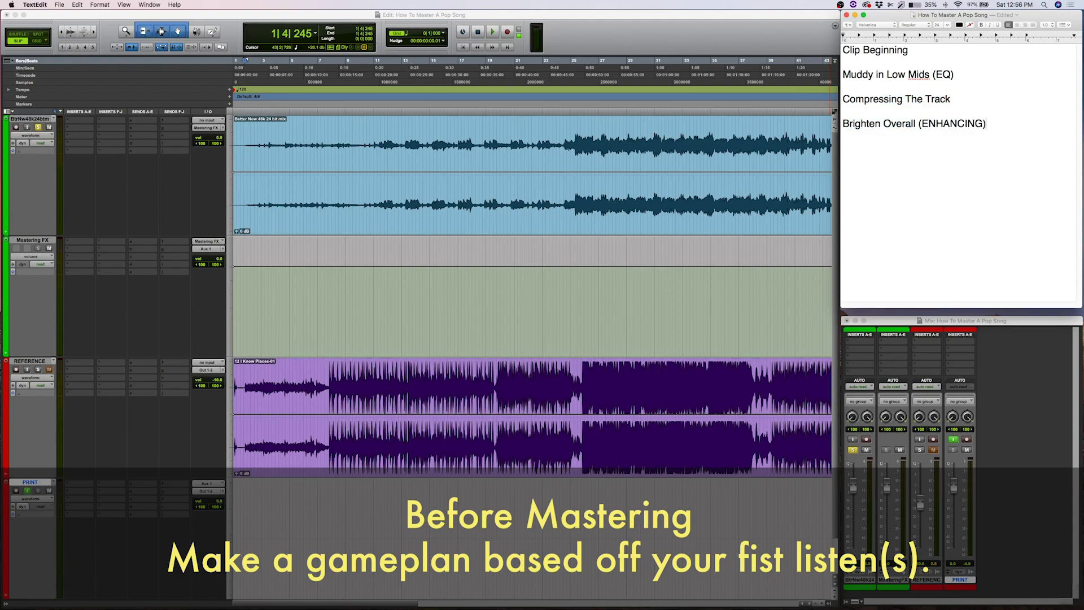
Add "TAPE", "STEREO" and "LIMIT" as further plan entries, each separated by a blank line.
key("Return")
type("TAPE")
key("Return")
type("STEREO")
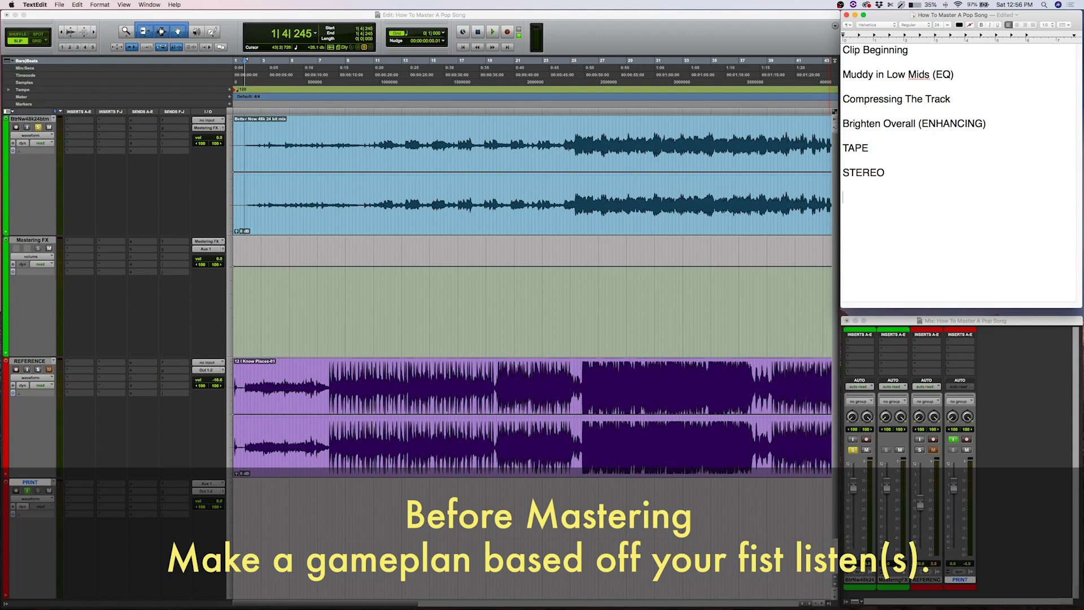
type("LIMIT")
key("Return")
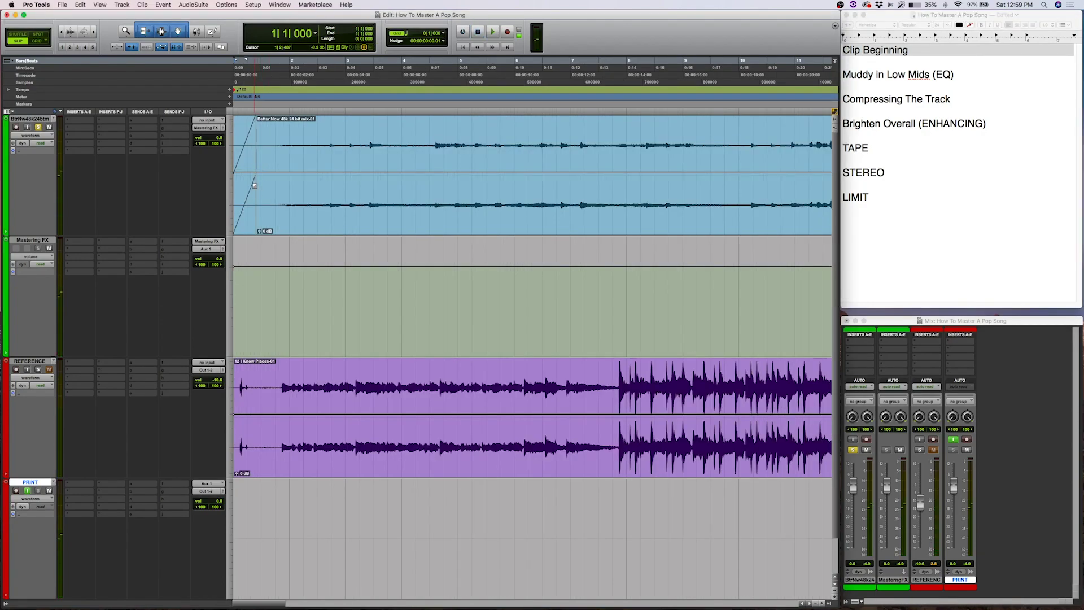
Shift the mix clip's audio slightly earlier in Pro Tools and extend its fade-in to about 1.8 seconds.
left_click_drag(258, 174, 276, 182)
key("super+z")
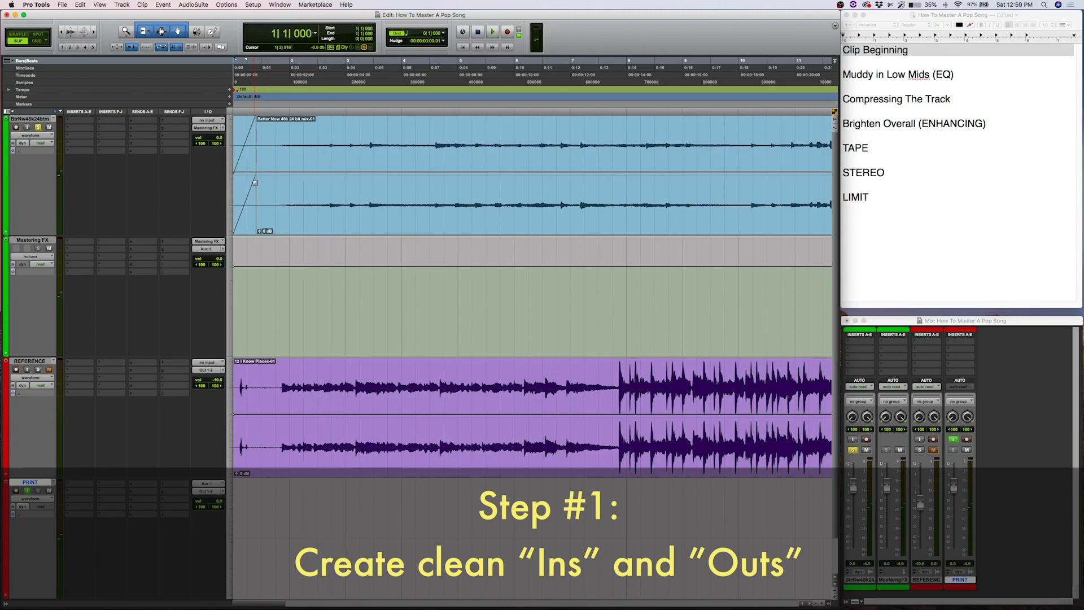
left_click_drag(260, 178, 277, 179)
left_click_drag(319, 223, 249, 207)
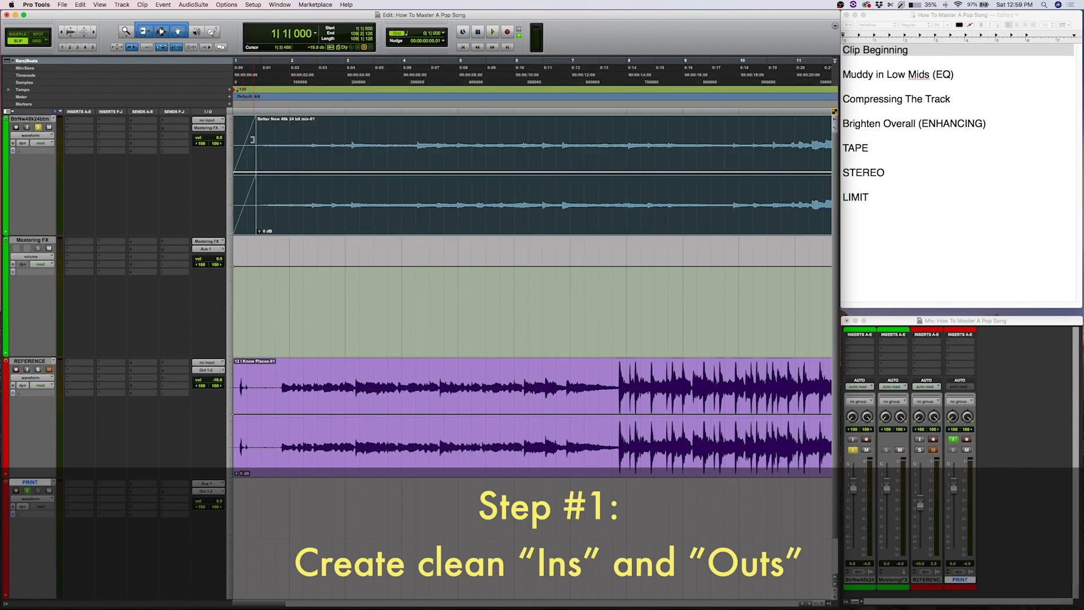
left_click_drag(252, 139, 285, 142)
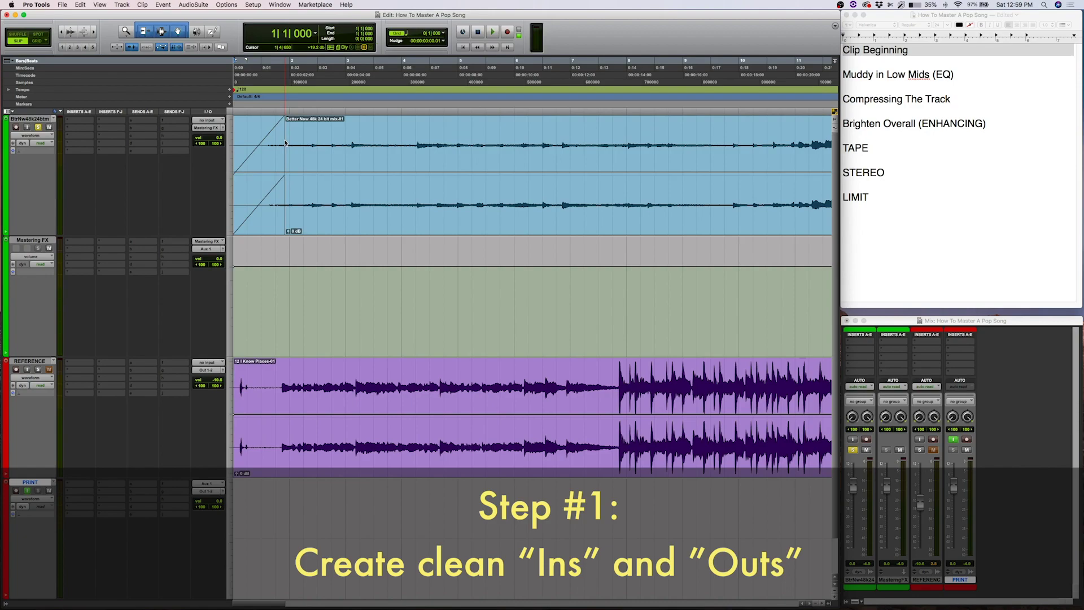
Switch the main counter to Min:Secs and check the timing of the mix's faded intro up to 0:02.788.
key("space")
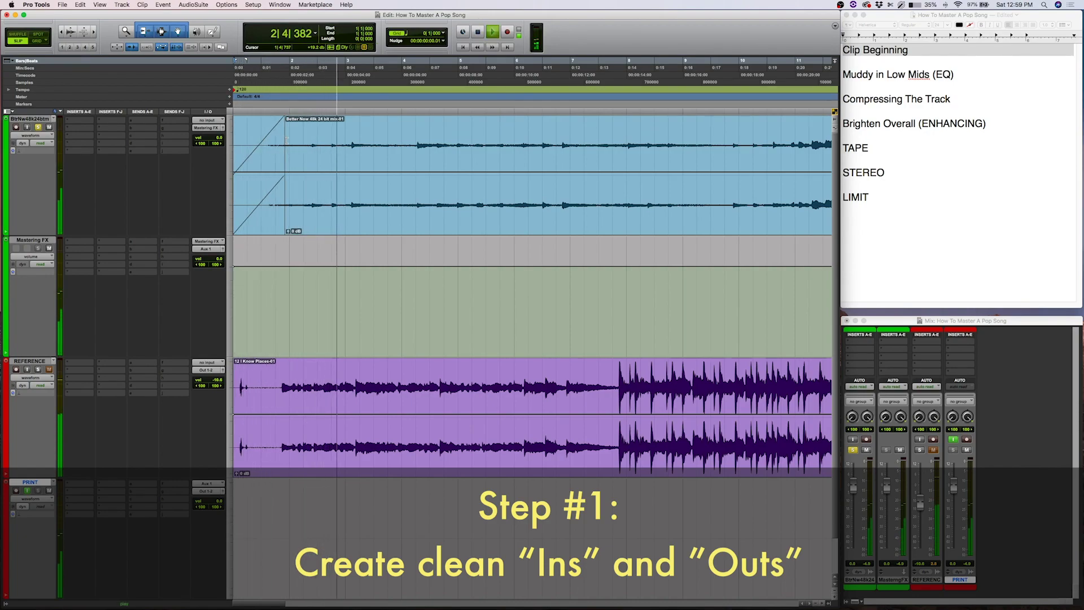
left_click(478, 31)
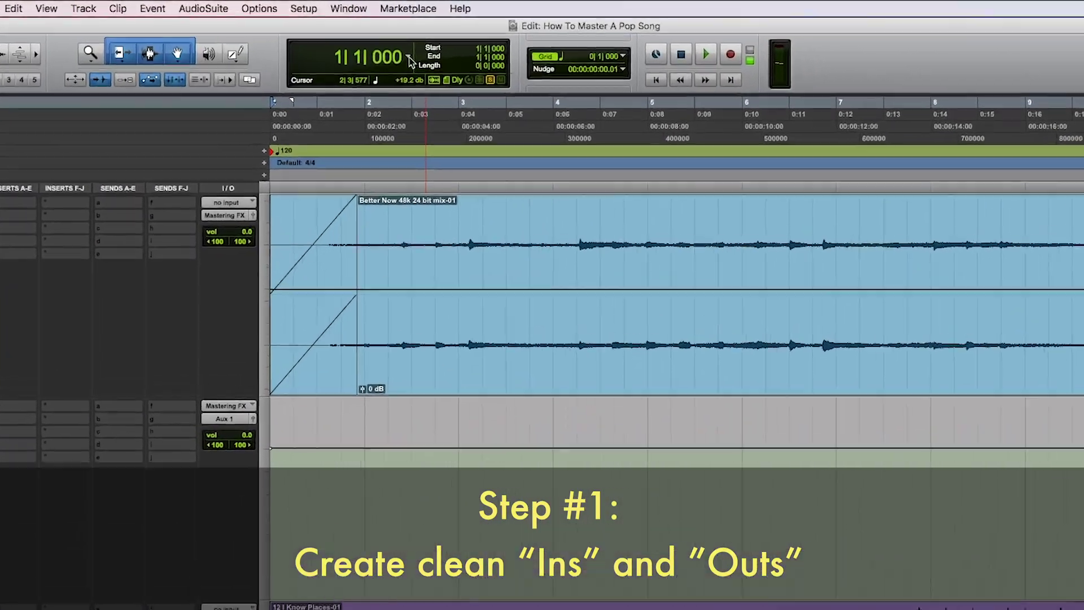
left_click(409, 59)
left_click(432, 71)
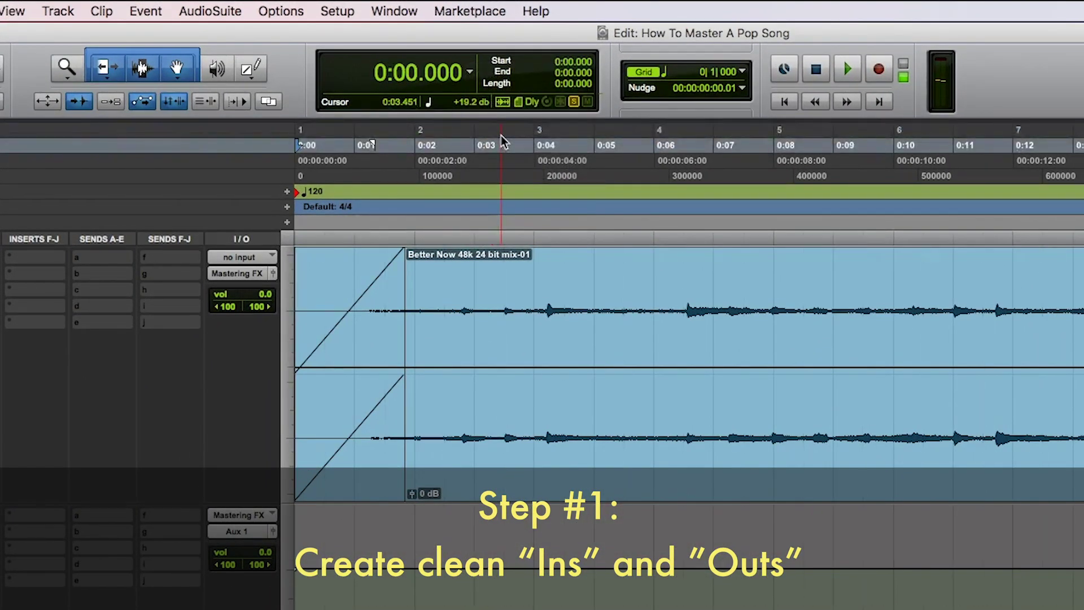
key("space")
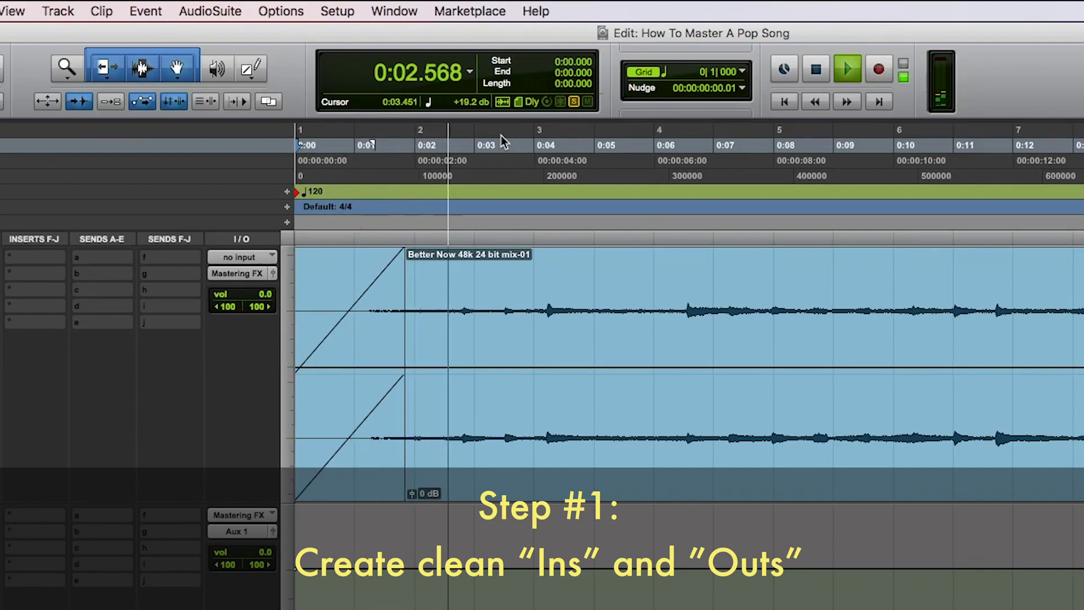
key("space")
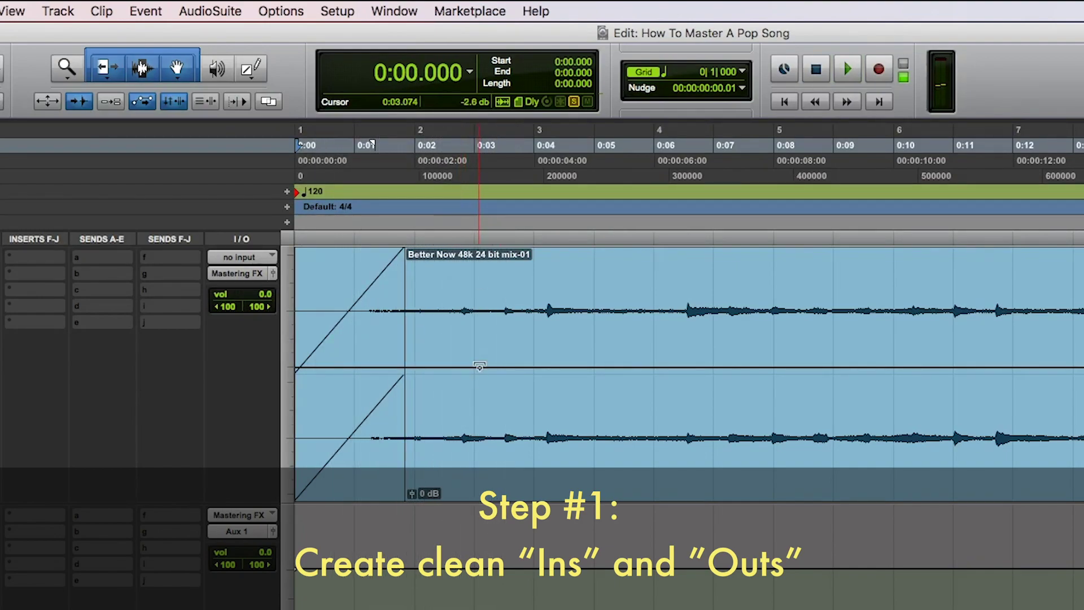
left_click(461, 288)
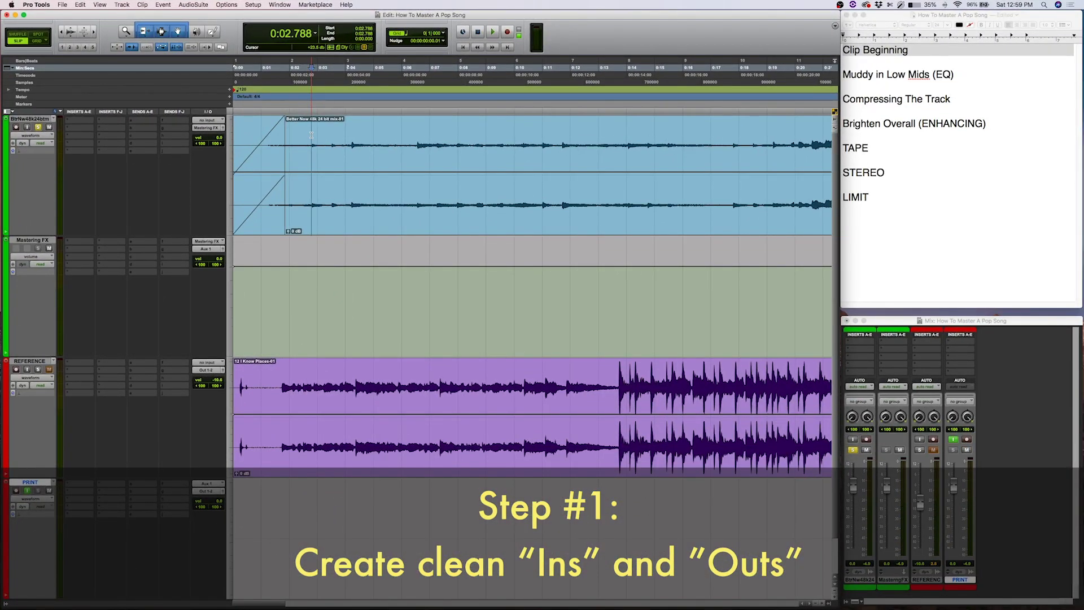
key("Return")
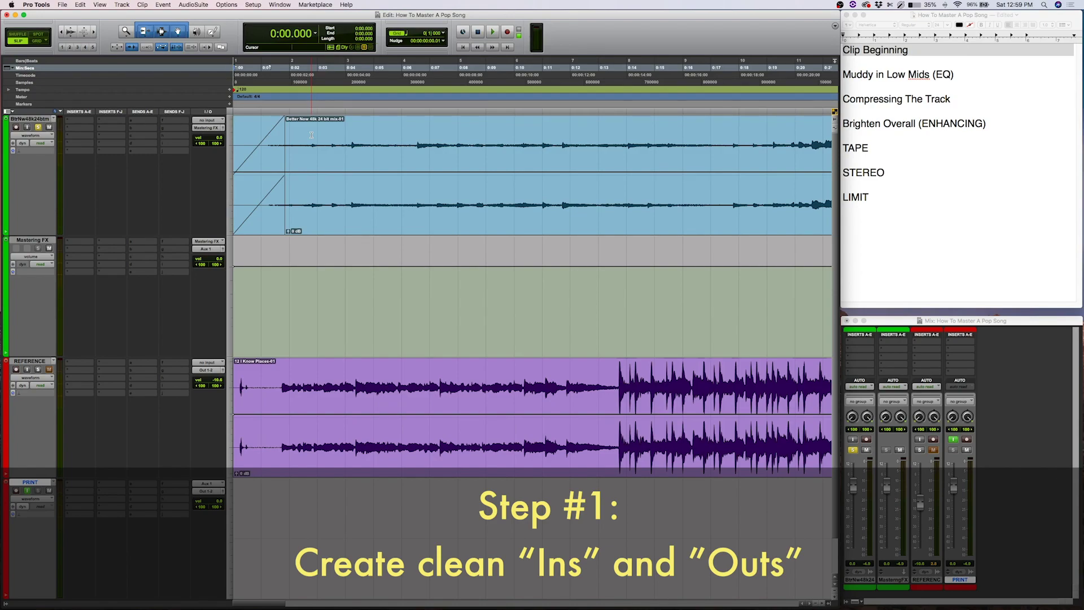
left_click(311, 135)
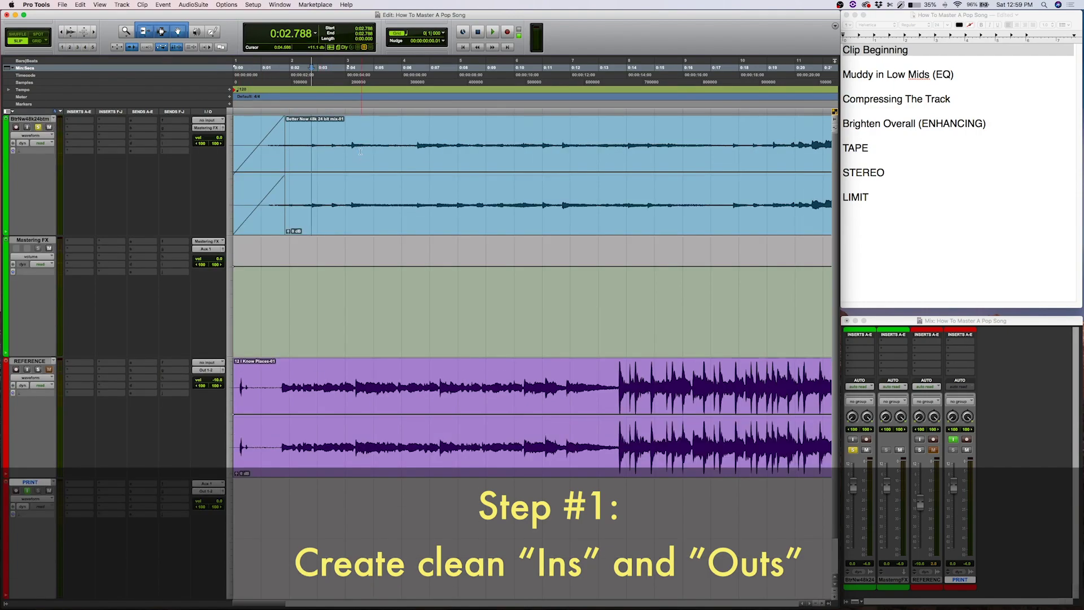
Play the ending of the mix from 3:24.831 and examine its tail up to the end of the clip.
key("r")
key("r")
key("r")
key("r")
key("r")
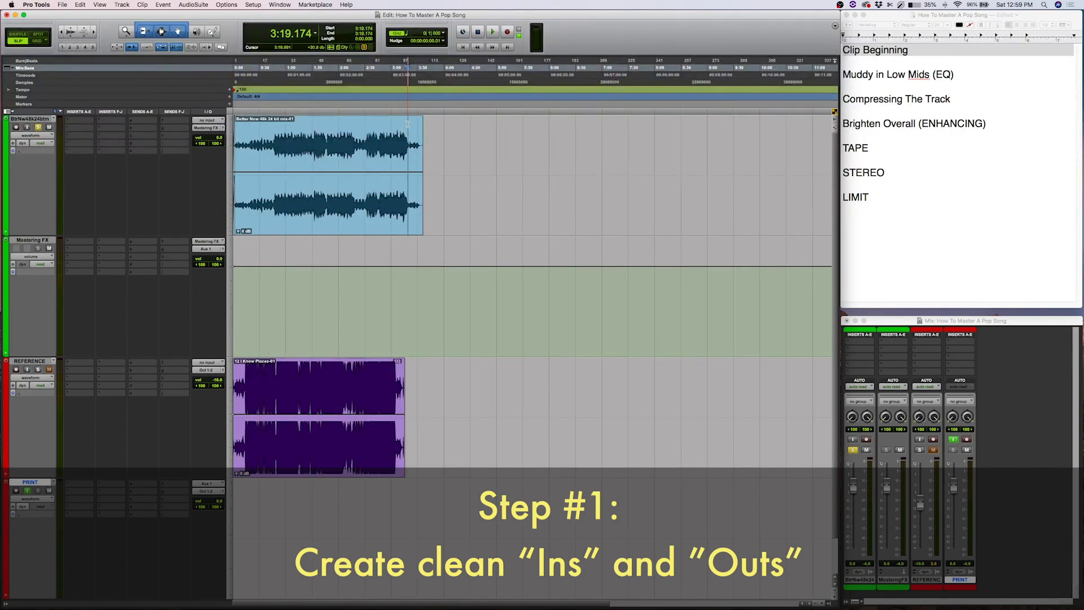
key("t")
key("t")
key("t")
key("t")
left_click(610, 134)
key("space")
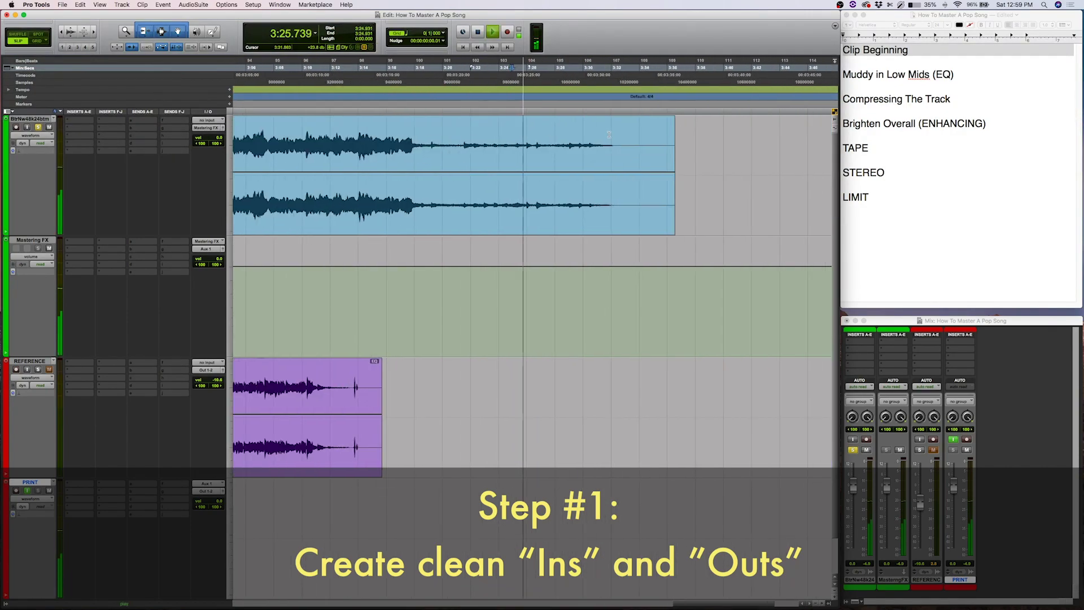
key("t")
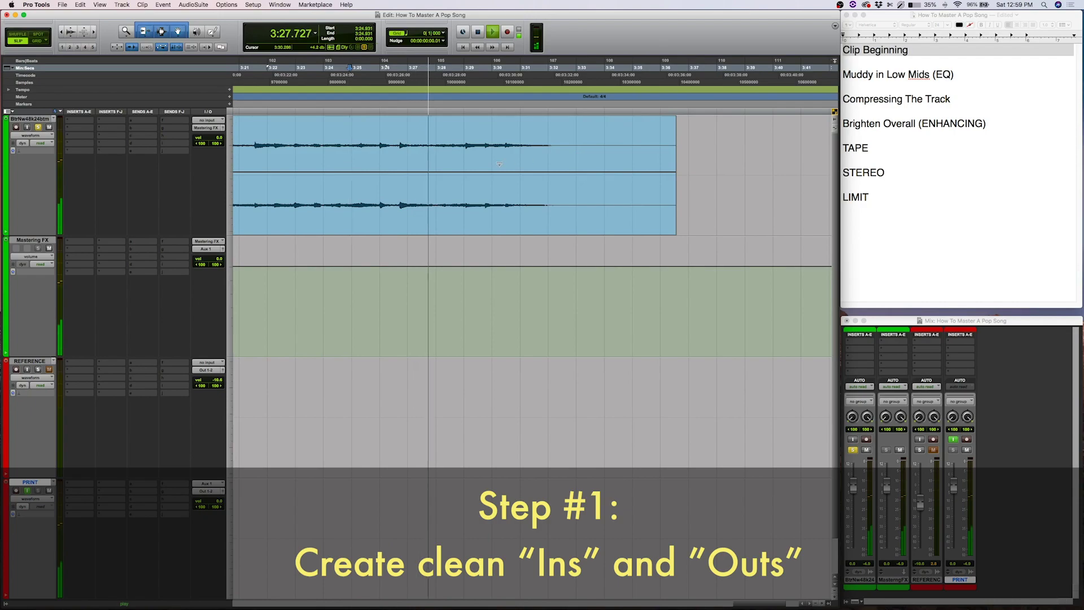
scroll(501, 162, "right", 3)
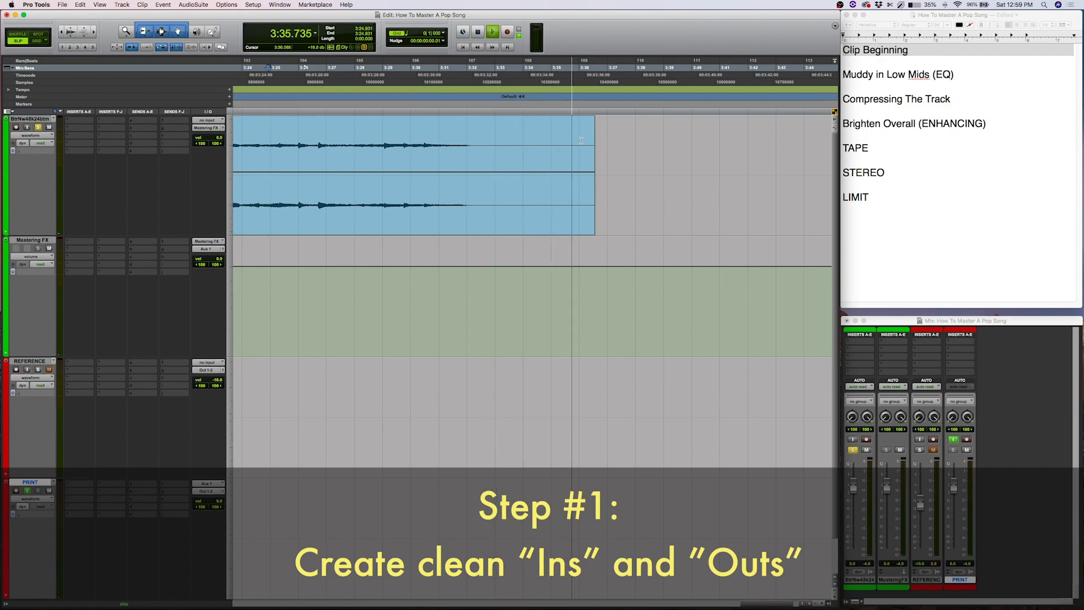
Trim the silent end of the mix clip to about 3:35.7 and add a fade-out of about 0.2 seconds.
key("space")
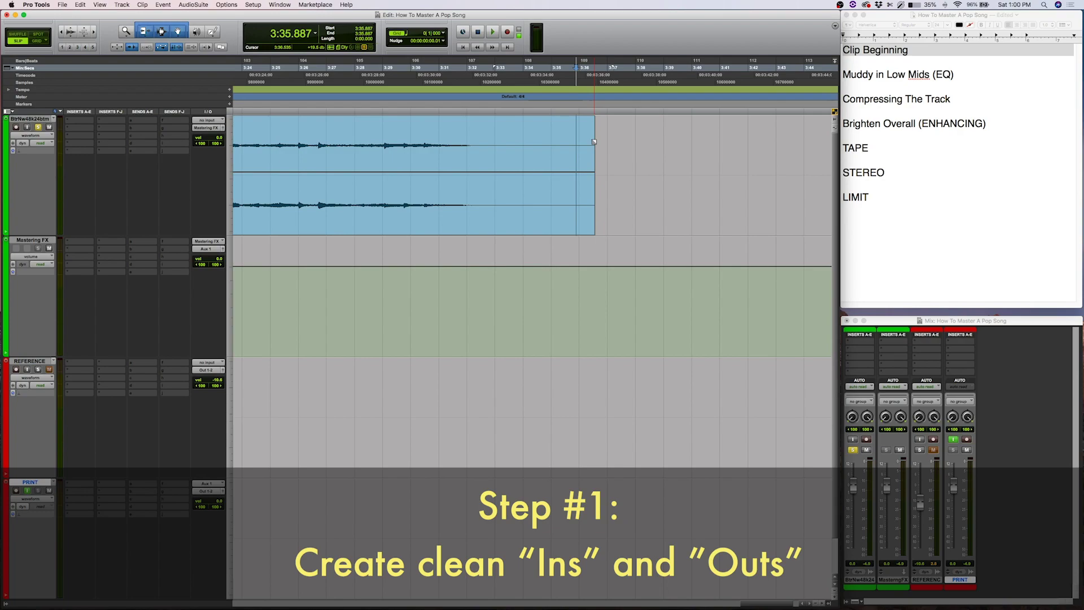
left_click_drag(592, 160, 569, 159)
left_click_drag(569, 122, 564, 122)
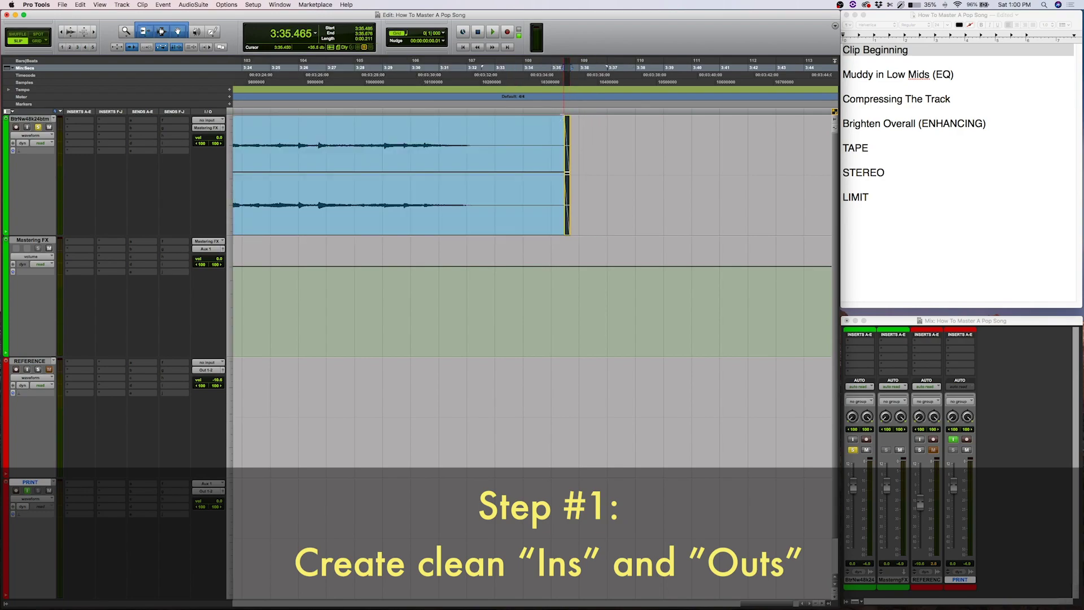
left_click(551, 122)
Select the mix's decaying tail from several points between about 3:27 and 3:30 to examine where the fade-out could begin.
left_click_drag(437, 128, 587, 152)
left_click(404, 127)
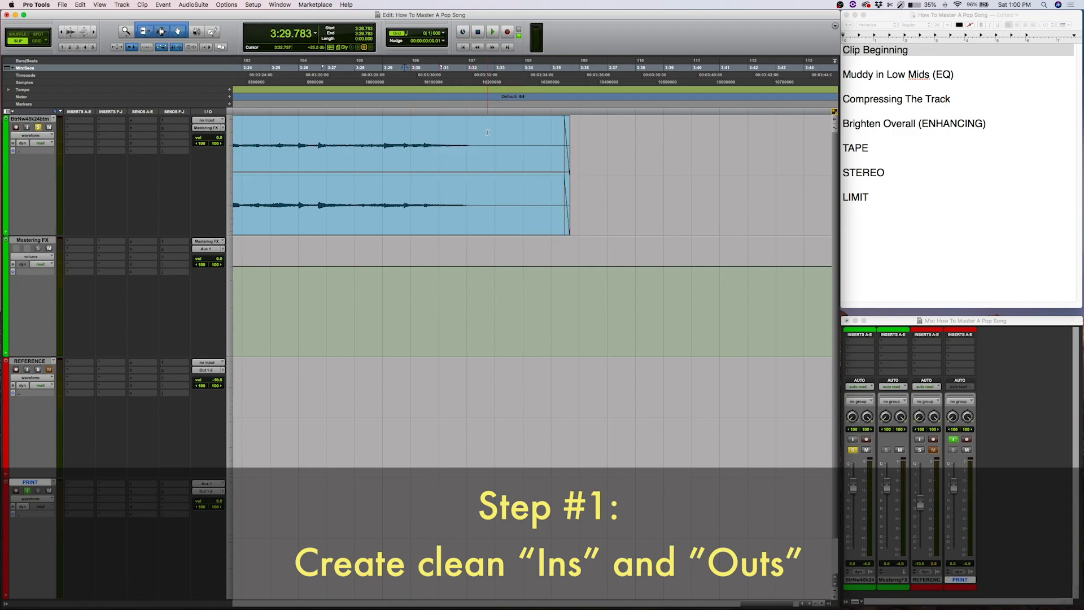
left_click_drag(330, 141, 574, 164)
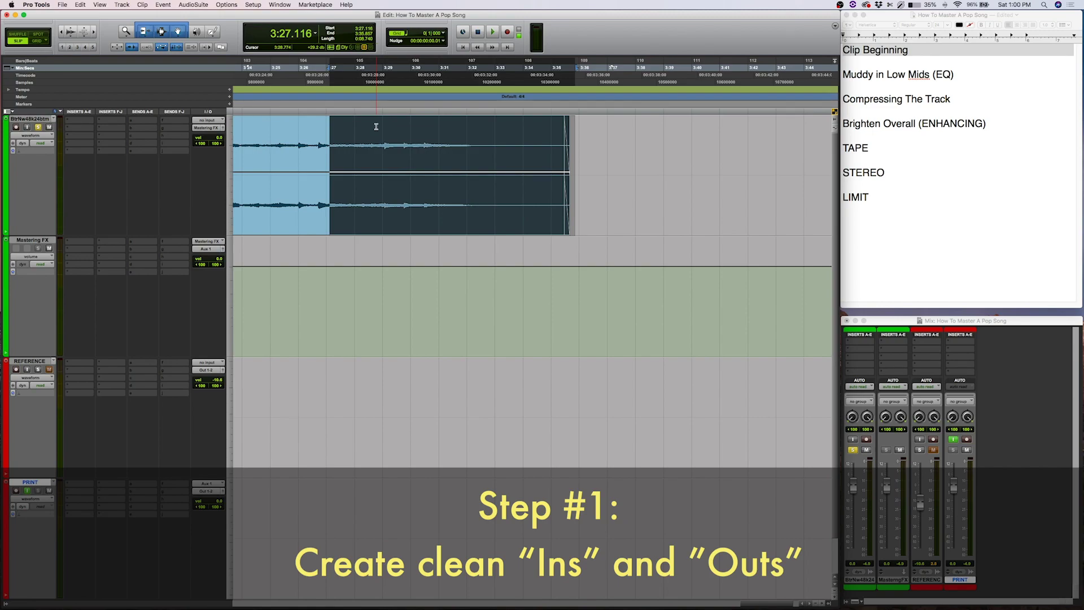
left_click(358, 139)
left_click_drag(587, 139, 397, 125)
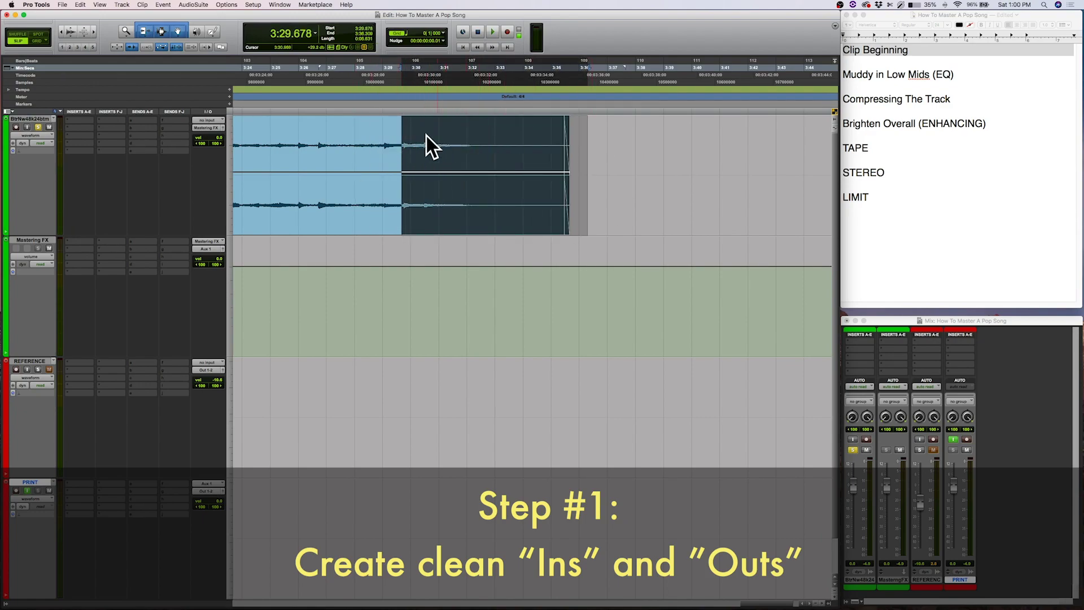
left_click(324, 122)
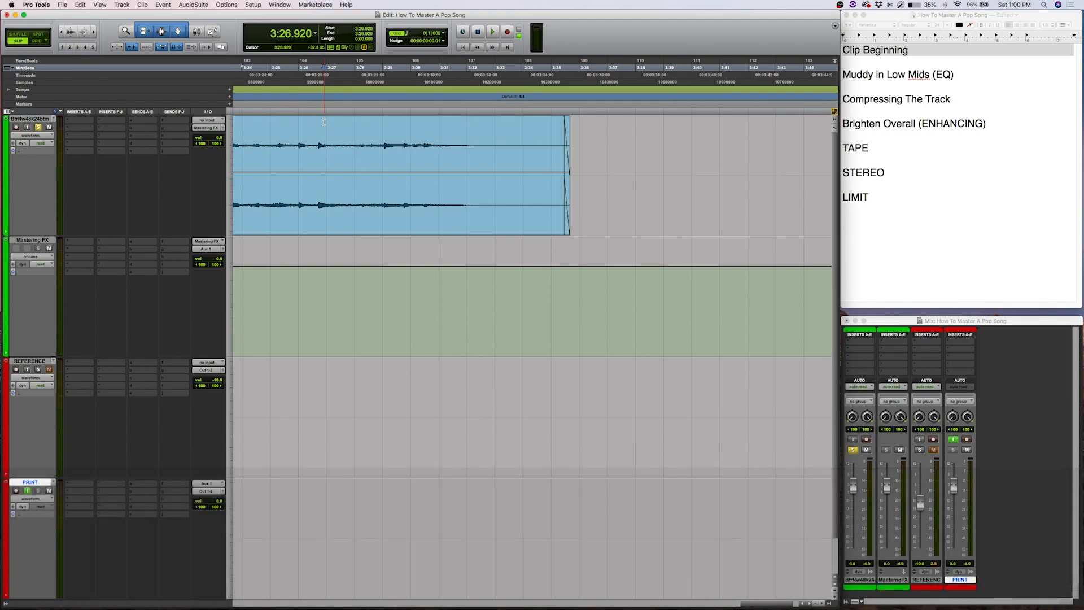
Return to the session start and append "- DONE" to the "Clip Beginning" entry in the TextEdit plan, greying the entry out.
key("Return")
left_click(935, 48)
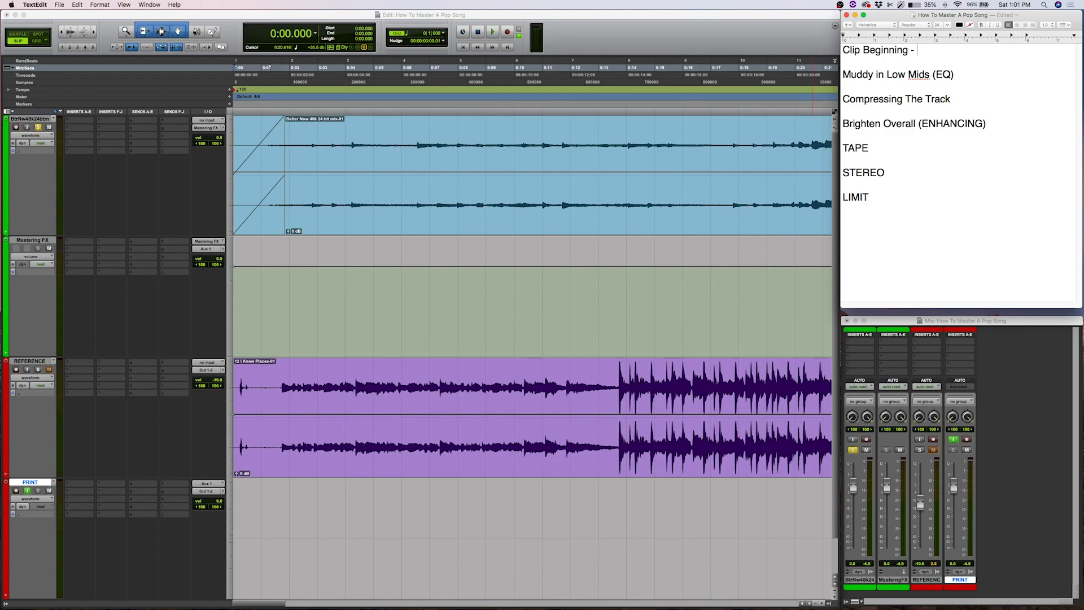
type("-")
type("DONE")
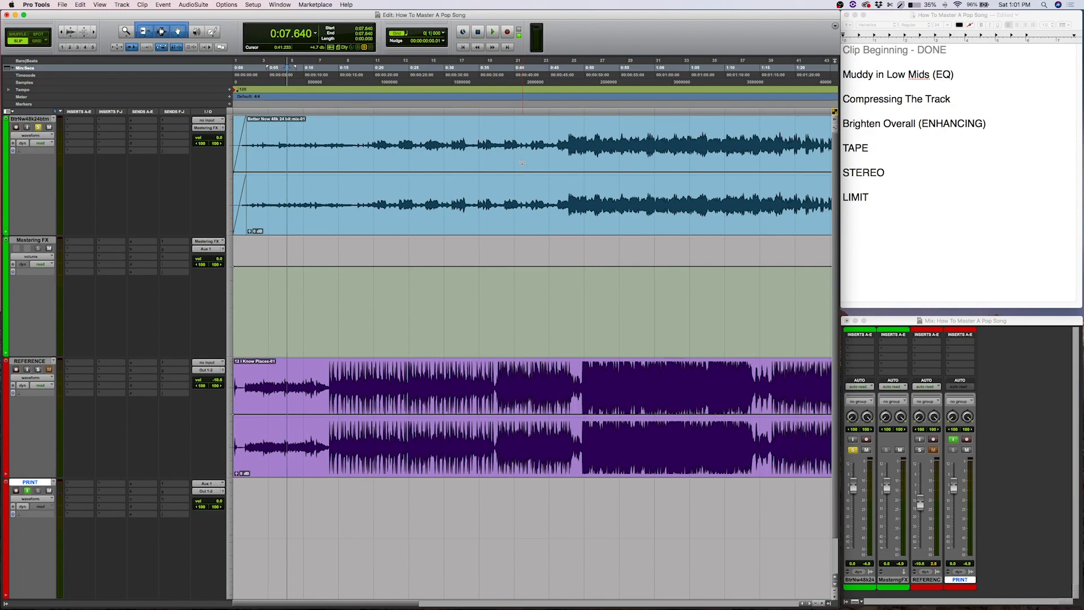
Highlight the "Muddy in Low Mids (EQ)" plan entry and place the Pro Tools playback position at 0:47.201, just before the louder section.
left_click(950, 83)
left_click_drag(954, 75, 844, 75)
left_click(760, 121)
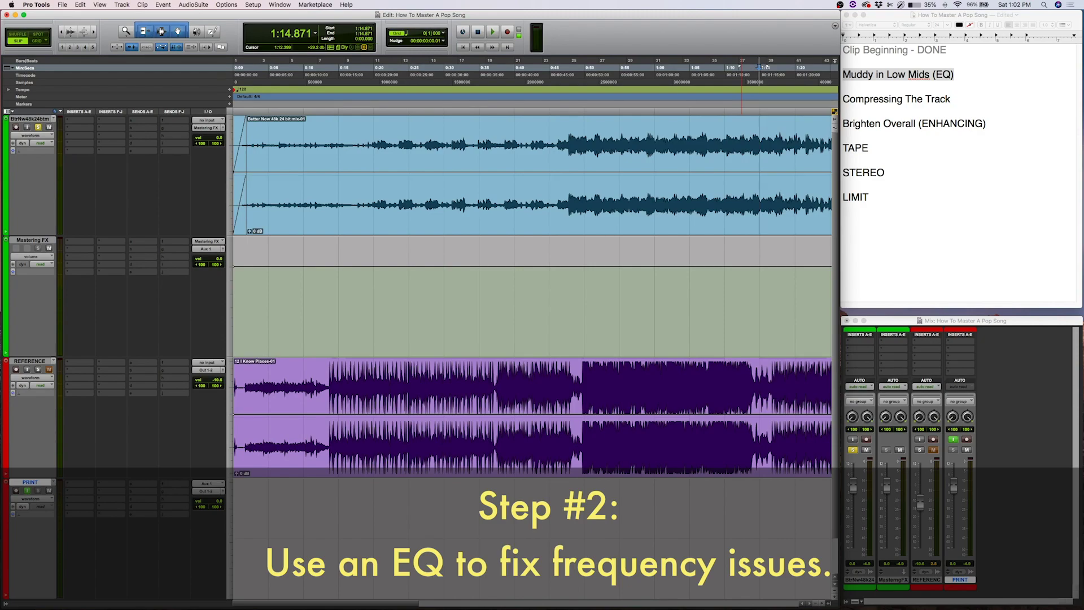
left_click(564, 129)
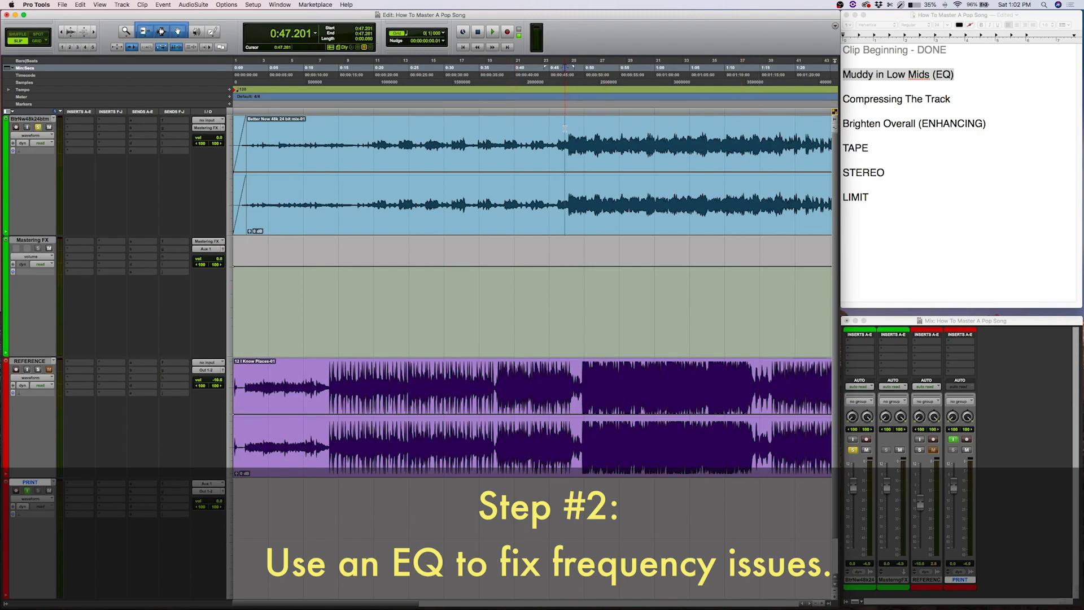
Insert the stereo FabFilter Pro-Q 3 on the mix track and move its window clear of the mix waveform.
left_click(68, 128)
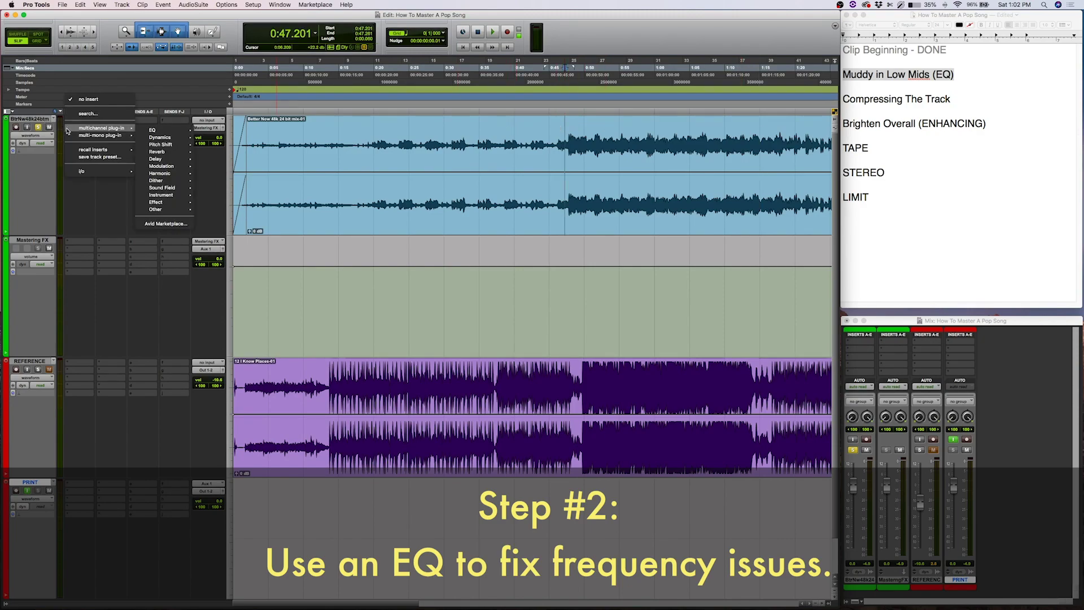
left_click(56, 171)
left_click(68, 129)
mouse_move(164, 130)
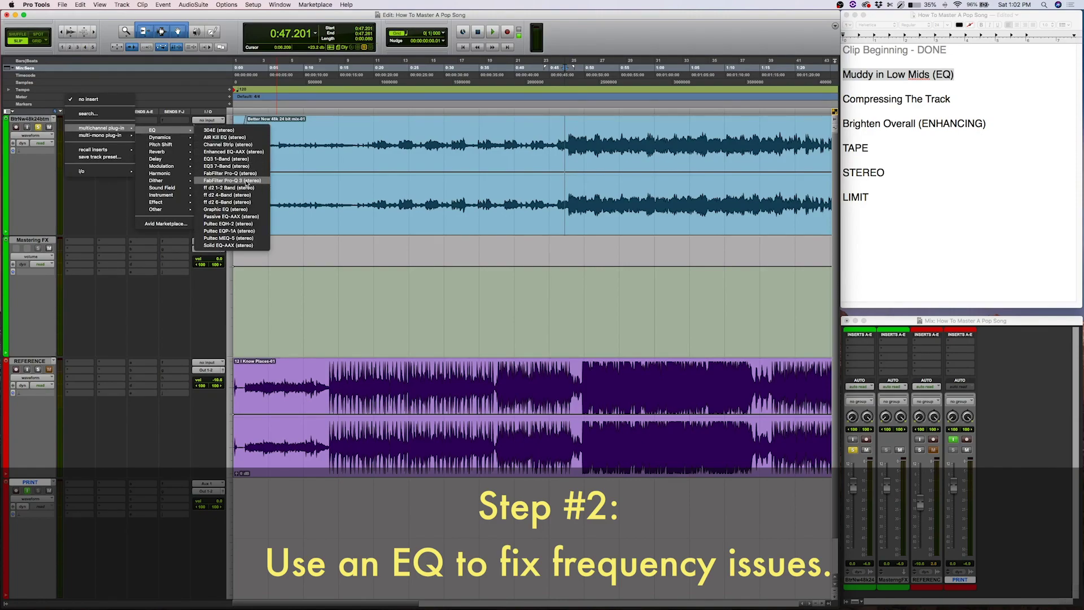
left_click(246, 181)
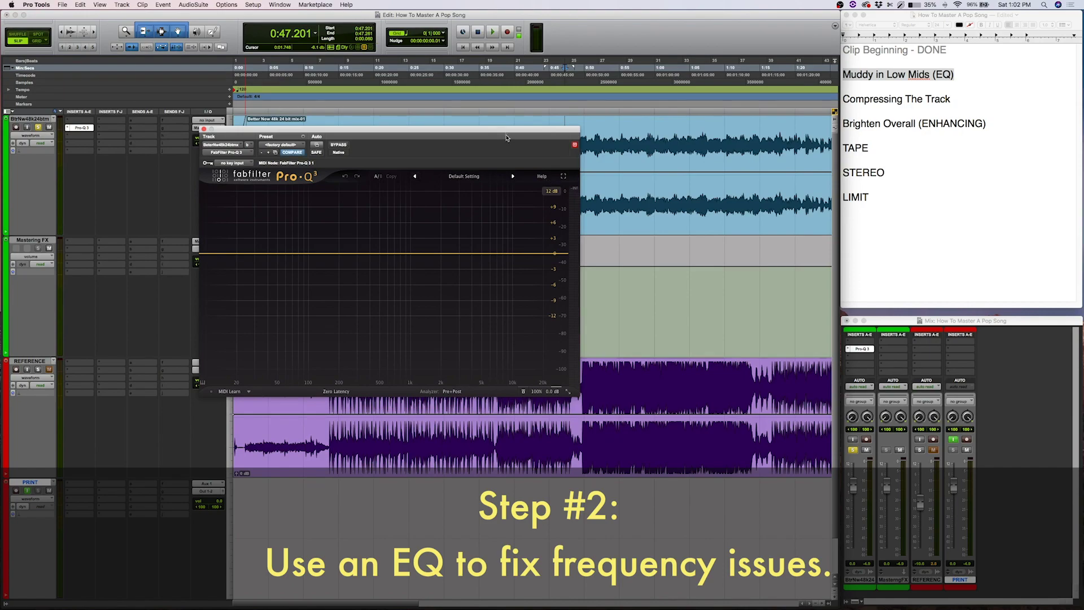
left_click_drag(507, 137, 466, 235)
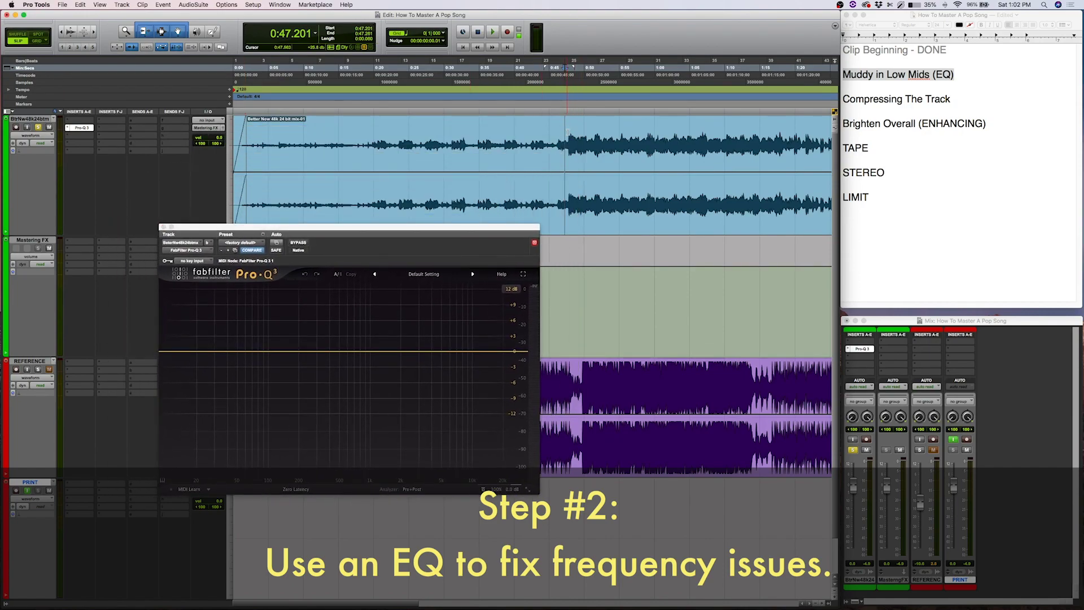
Play the mix's louder section from about 0:47 and examine its frequency spectrum and peaks in Pro-Q 3.
key("space")
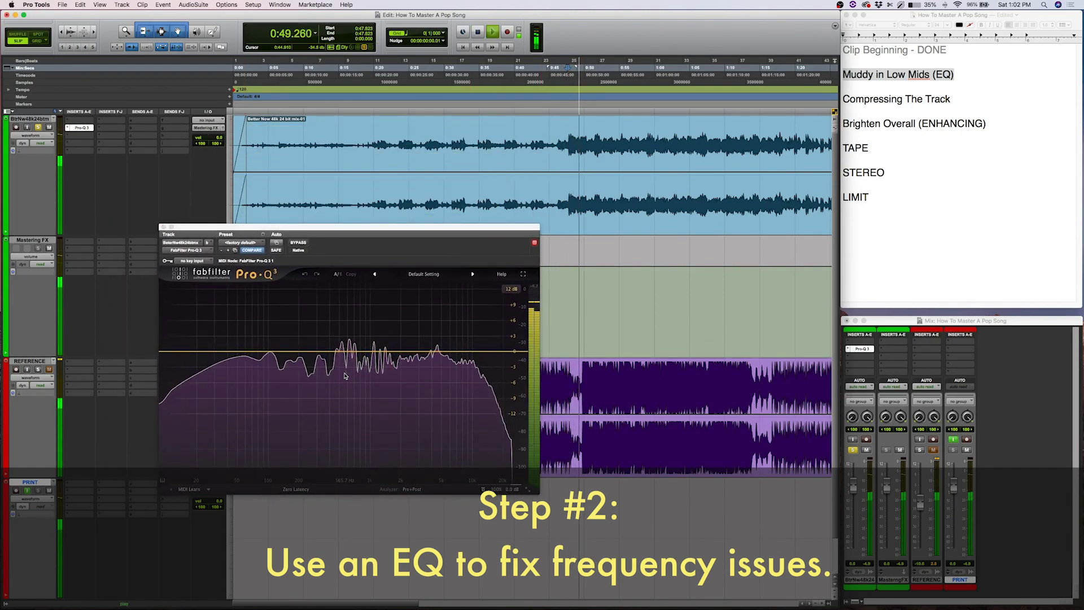
left_click(345, 376)
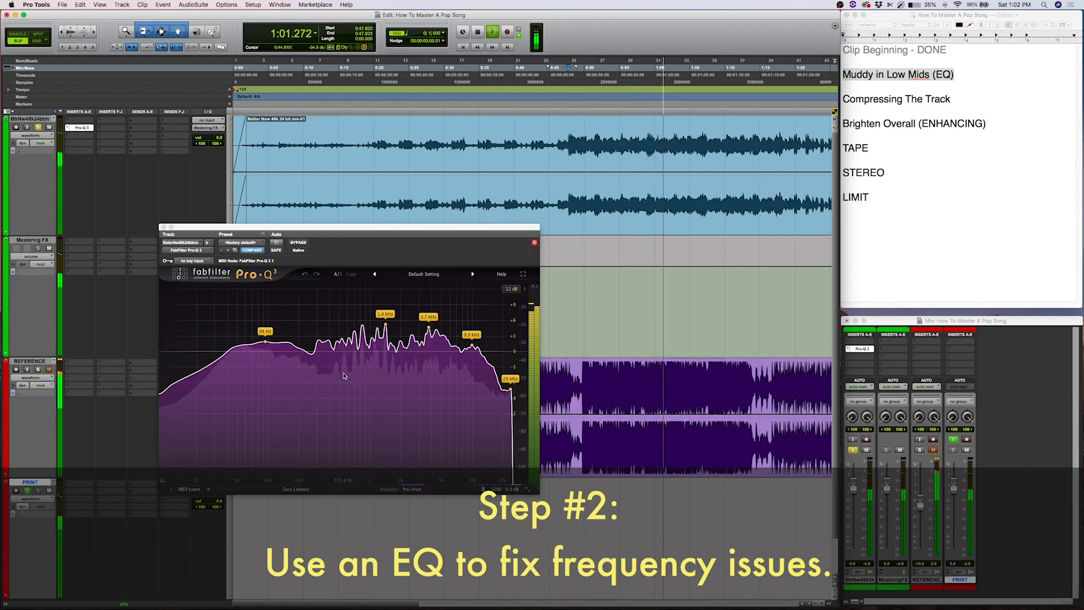
key("space")
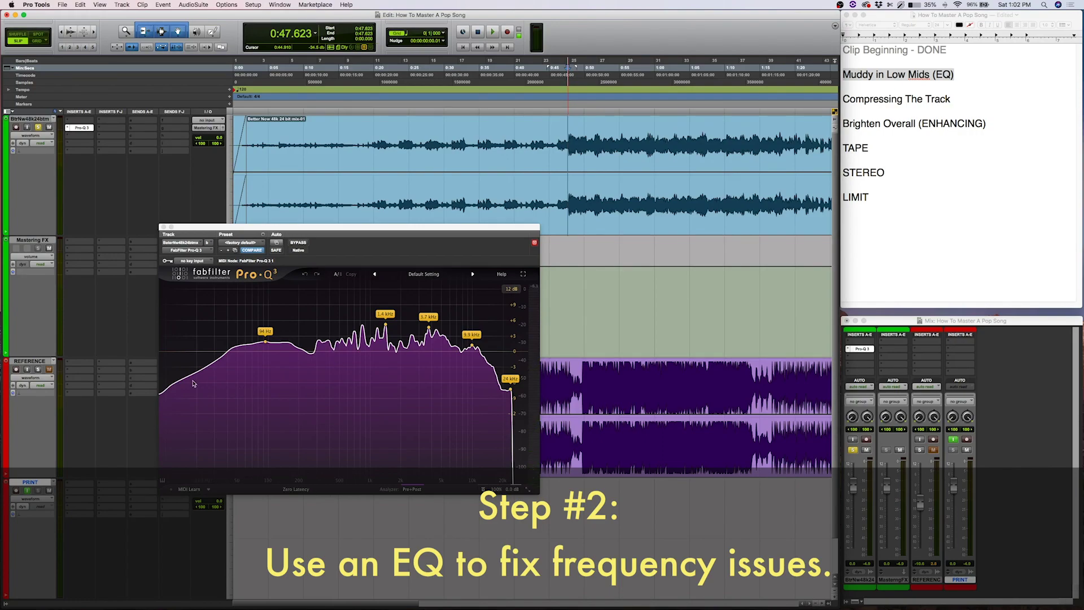
Insert the stereo FabFilter Pro-Q 3 on the REFERENCE track and play from 0:37.556 to examine its frequency spectrum.
left_click(72, 377)
mouse_move(140, 374)
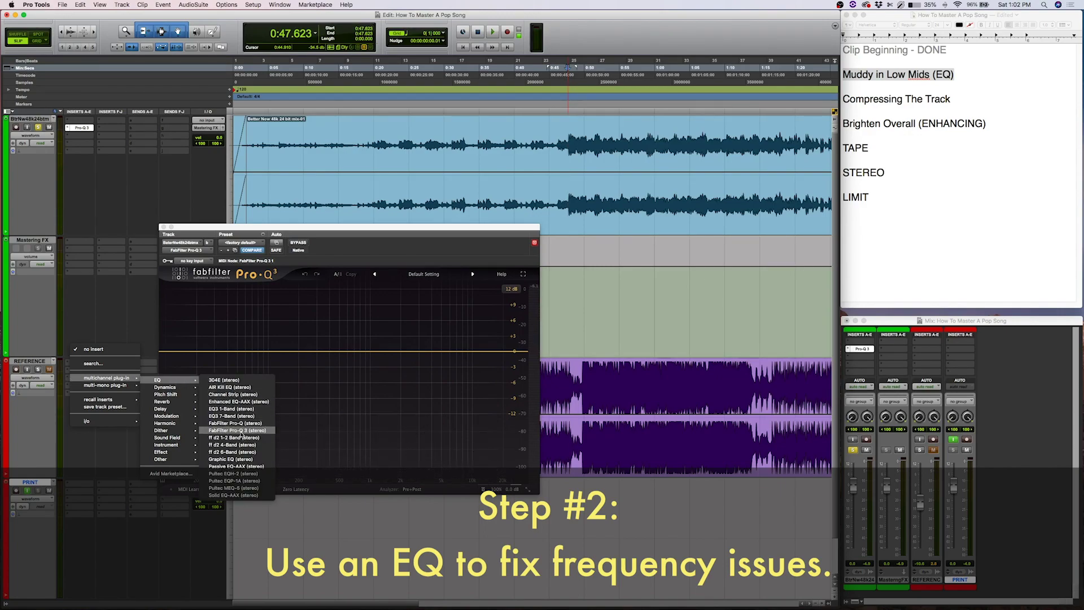
left_click(237, 430)
left_click_drag(226, 231, 616, 227)
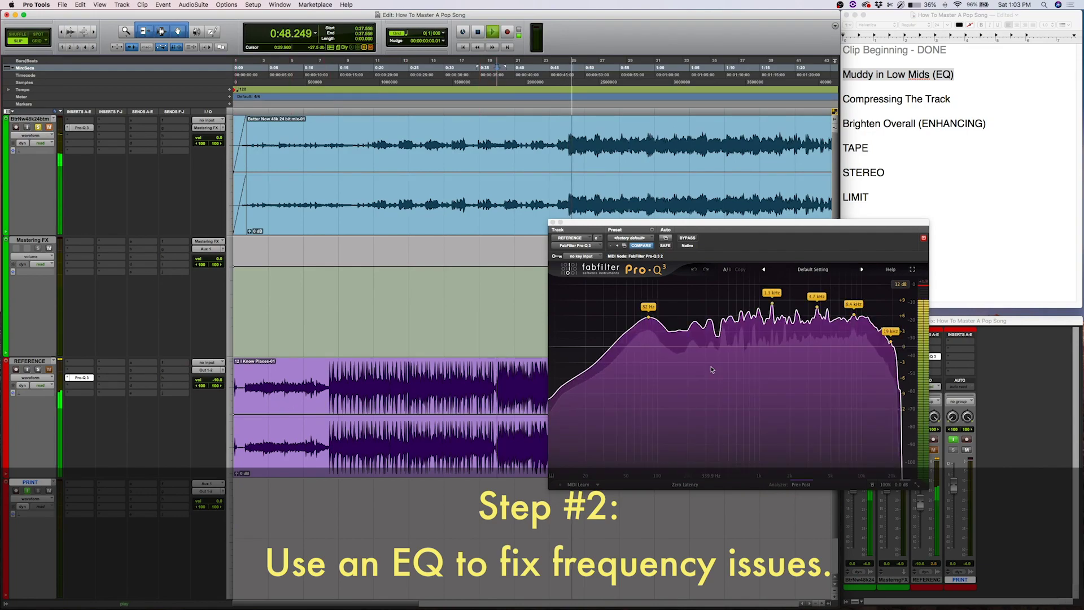
key("space")
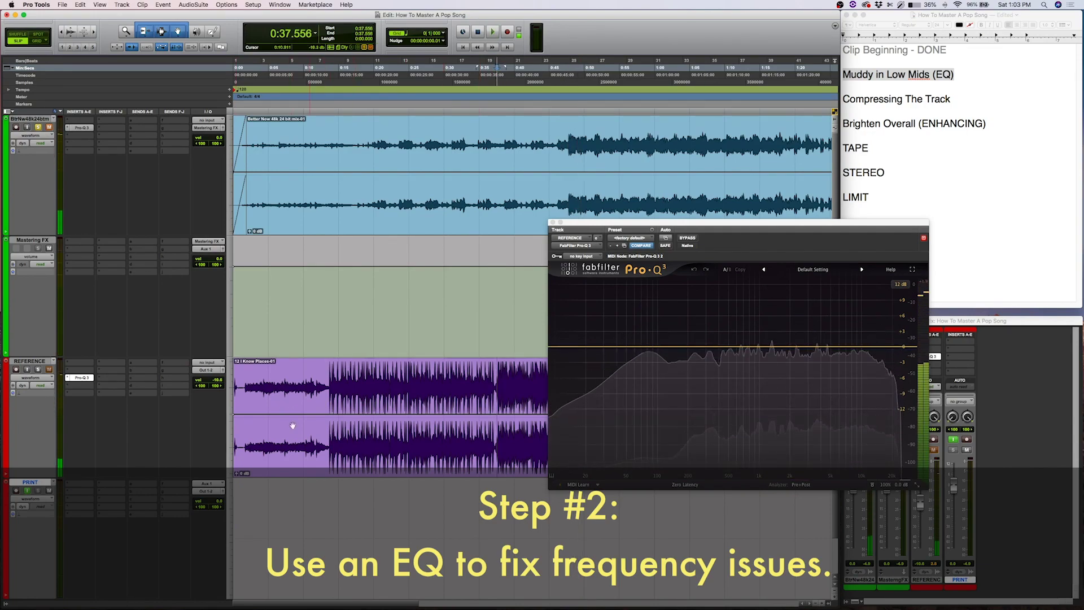
Reopen the mix track's Pro-Q 3 and play from 0:47.804 to examine the mix's spectrum against the reference.
left_click(79, 127)
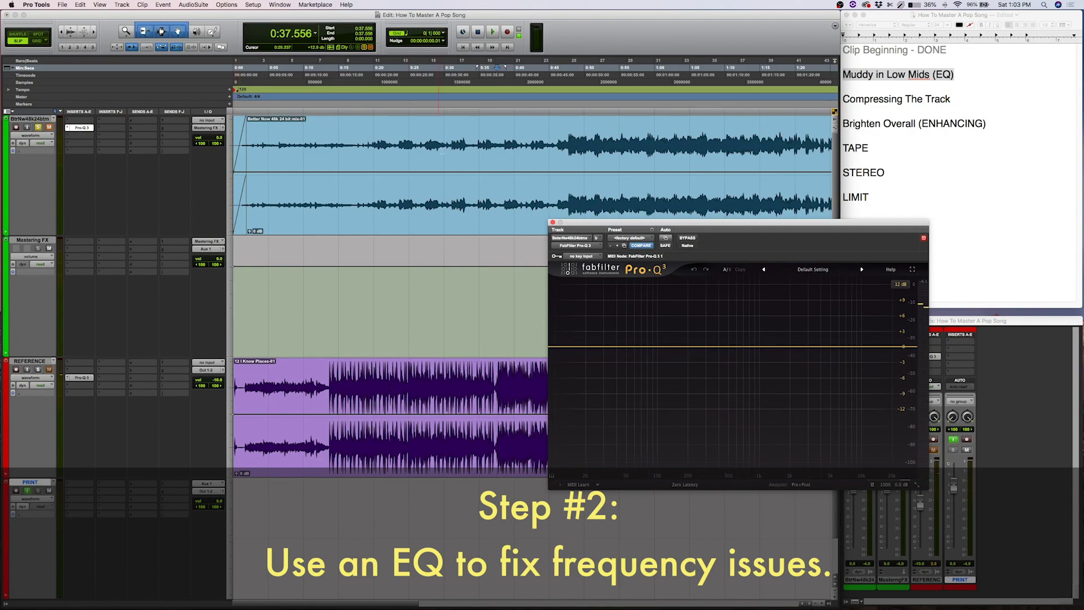
left_click(581, 127)
key("space")
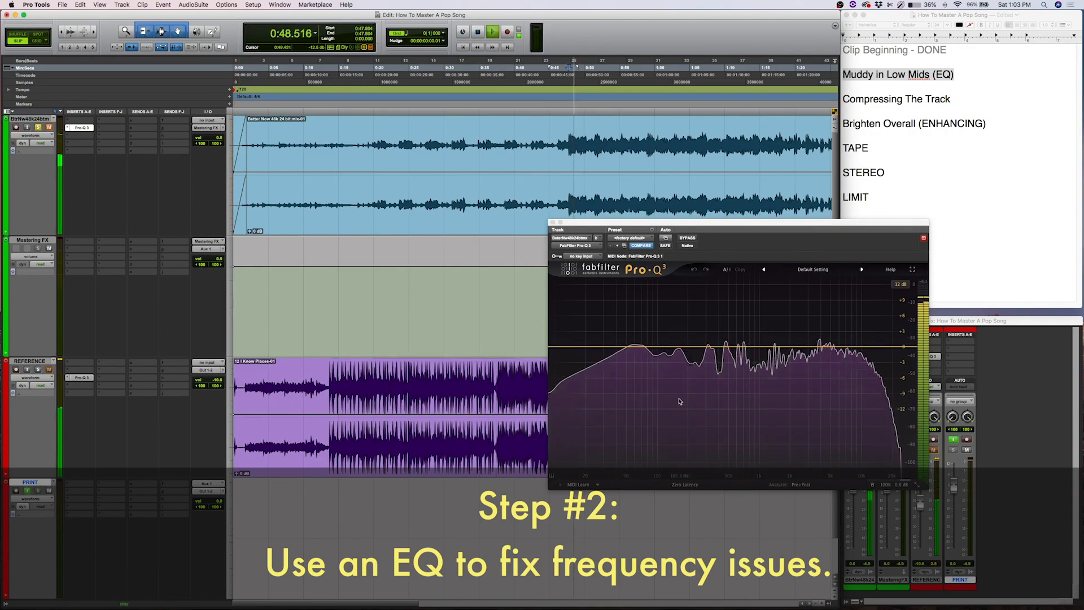
mouse_move(680, 401)
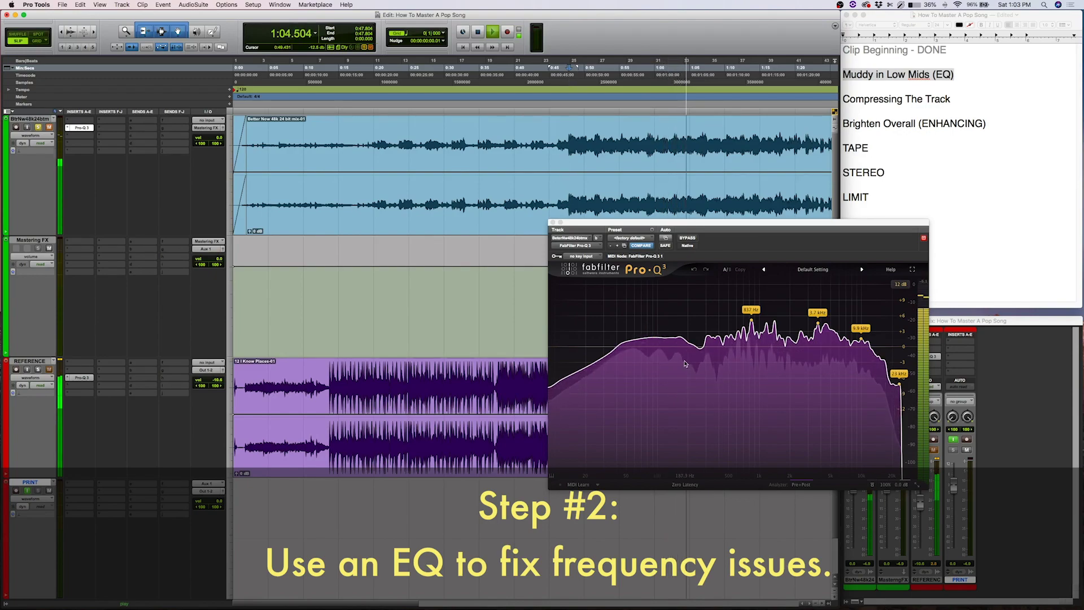
key("space")
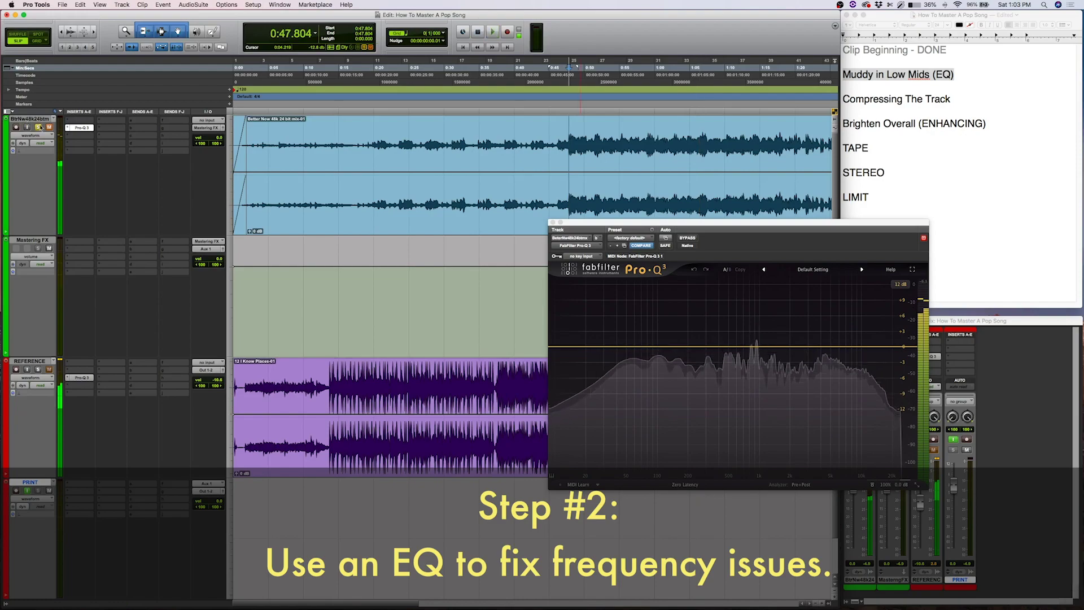
Unmute the mix track and, during playback, cut about 3.25 dB near 183 Hz and boost about 2.2 dB near 86 Hz.
left_click(49, 128)
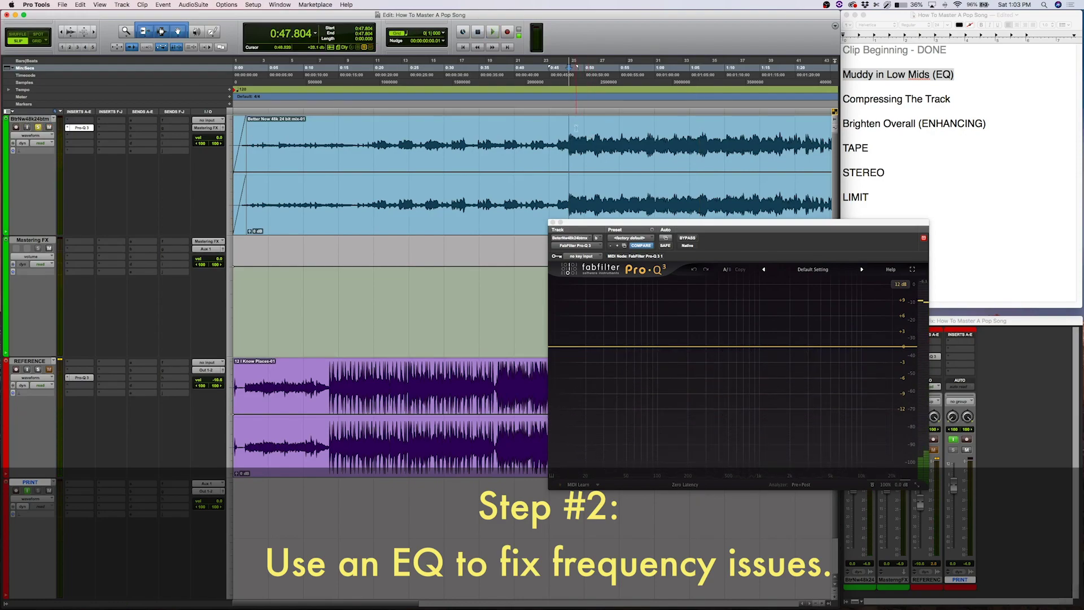
key("space")
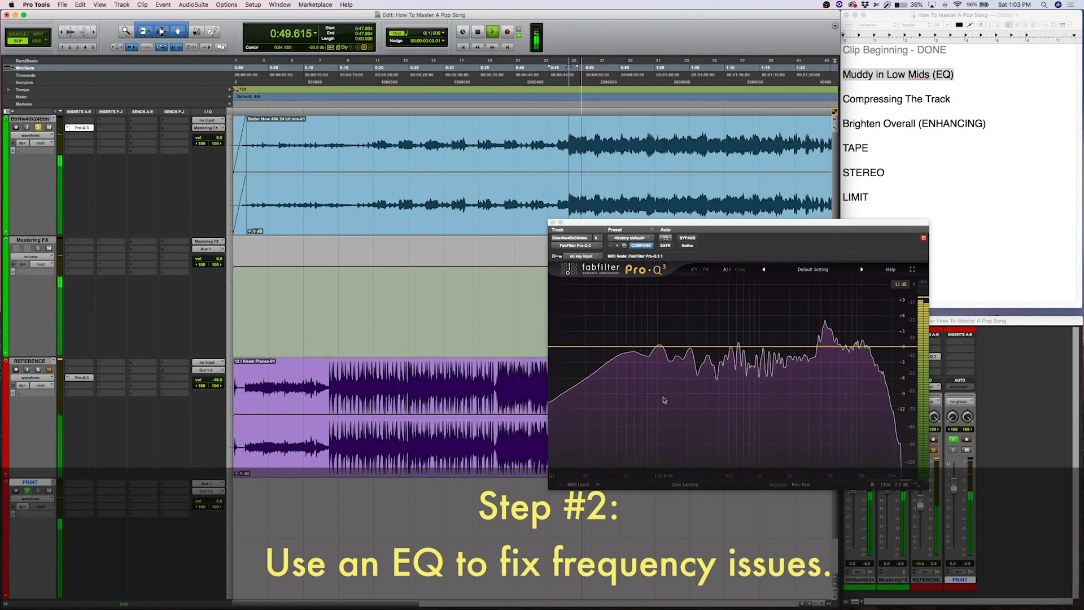
left_click_drag(669, 348, 625, 342)
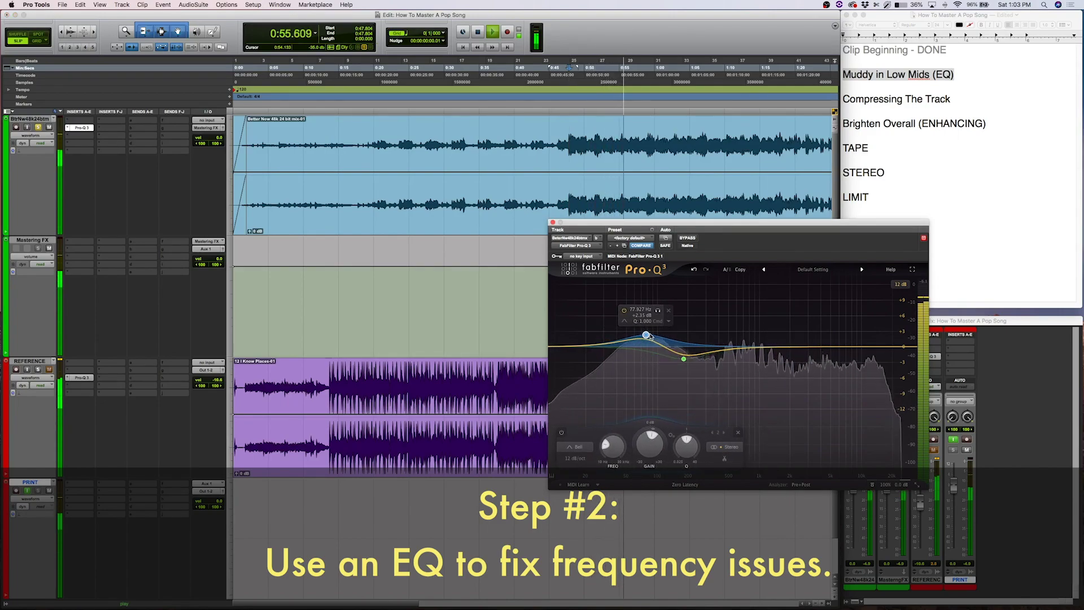
left_click_drag(683, 360, 684, 363)
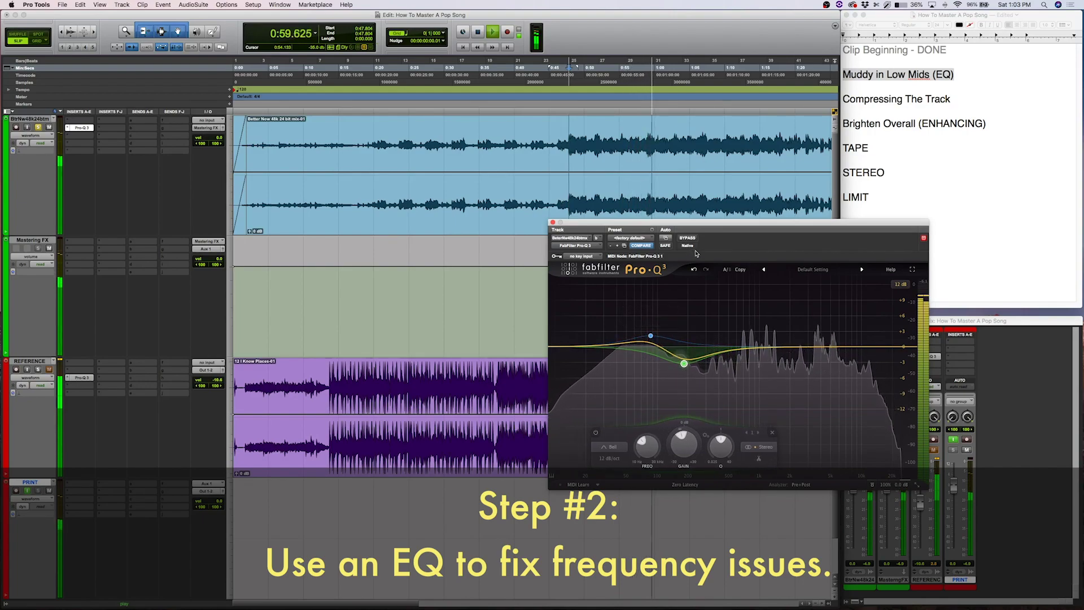
left_click_drag(669, 238, 378, 229)
key("space")
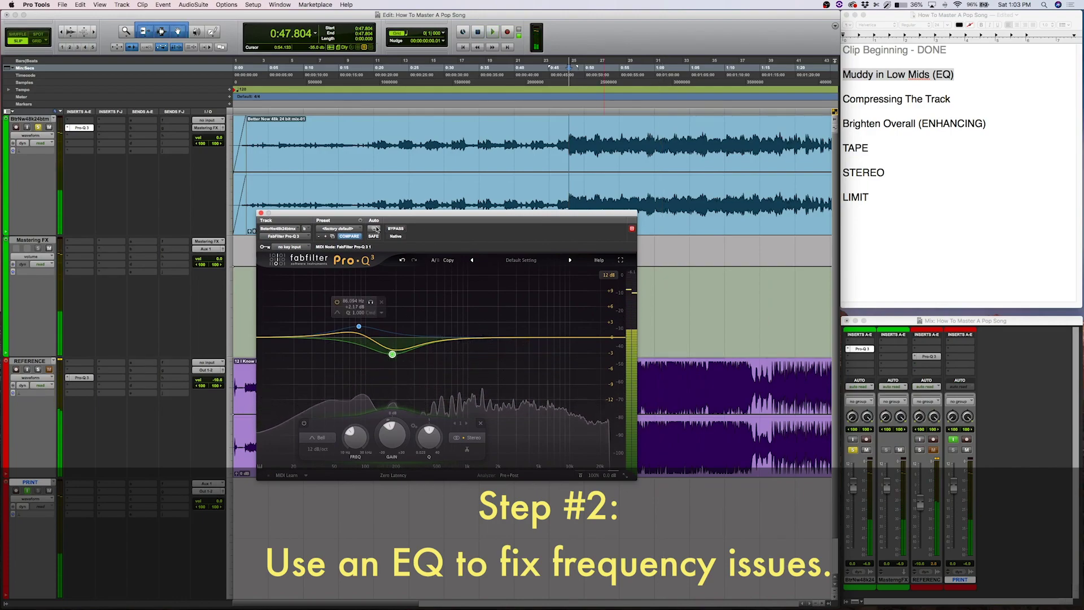
Play the mix from 0:47.442 and compare the sound with the Pro-Q 3 equalization bypassed and active.
left_click(566, 132)
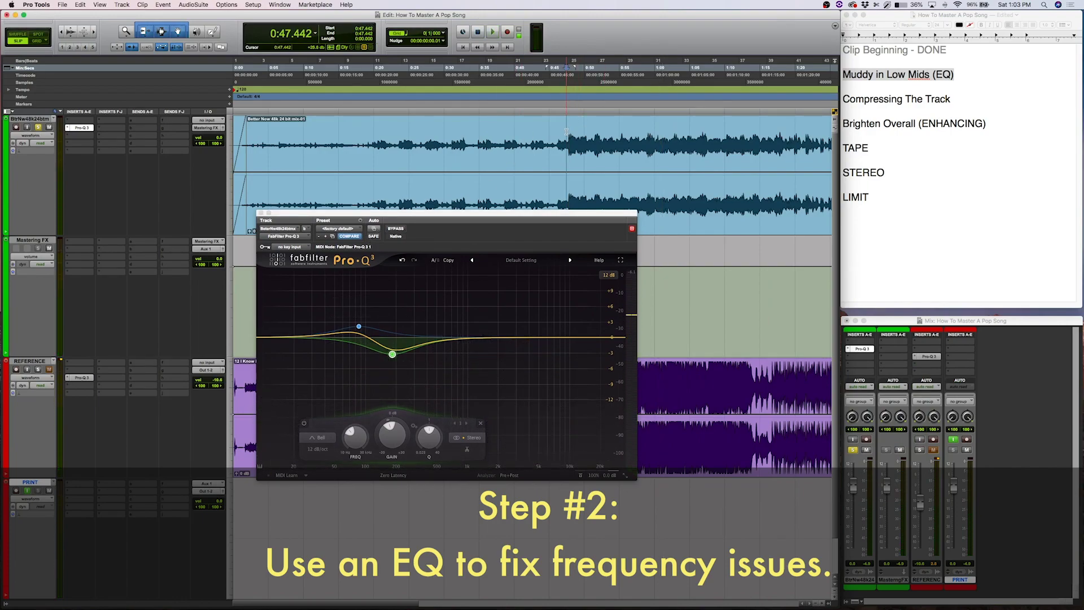
left_click(389, 226)
key("space")
left_click(393, 228)
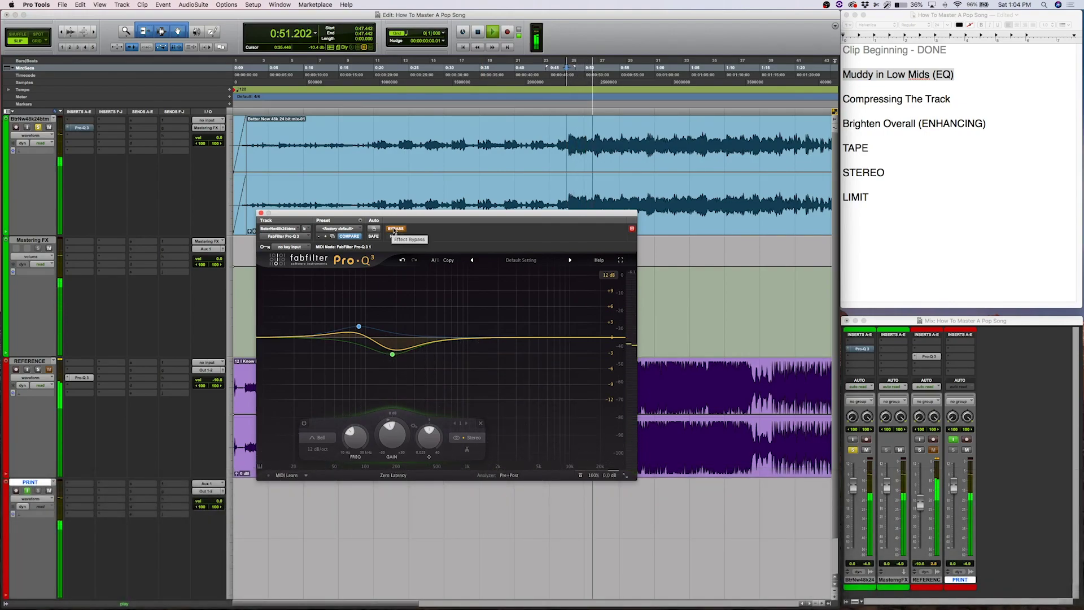
left_click(394, 229)
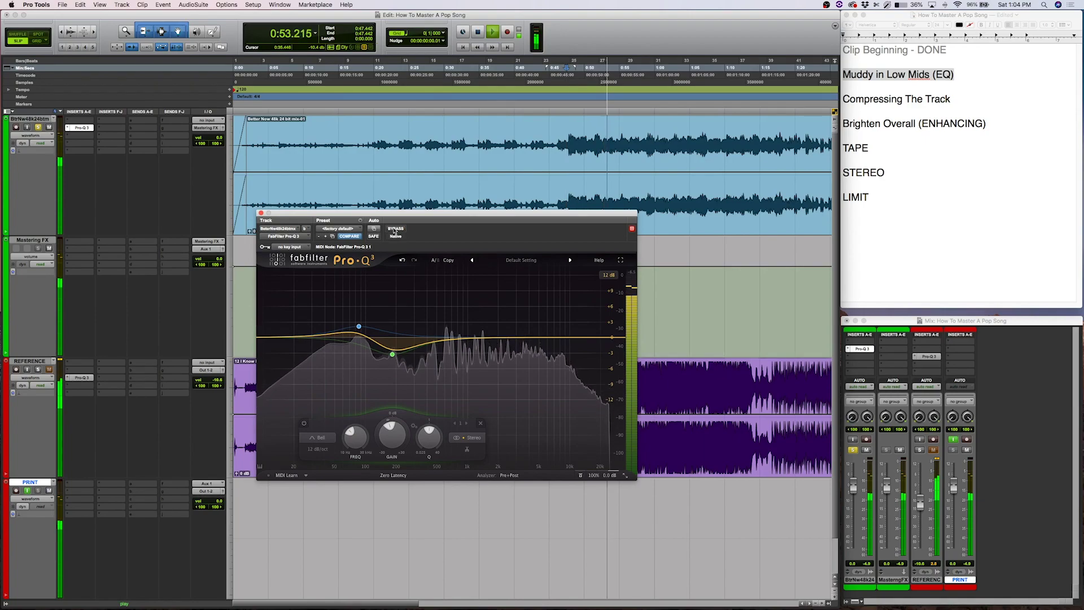
left_click(393, 228)
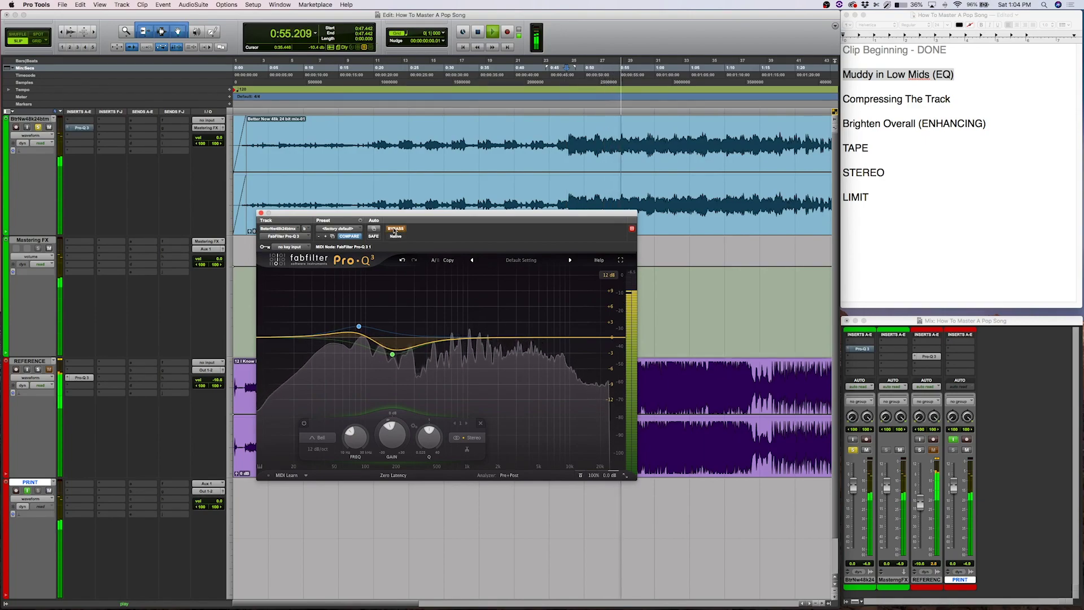
left_click(393, 229)
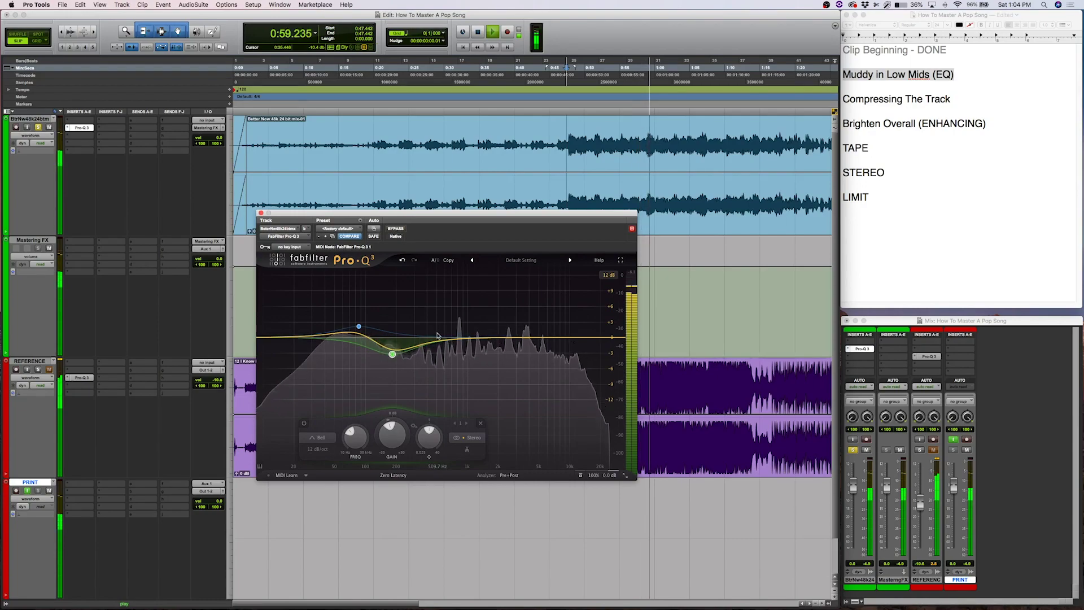
mouse_move(393, 357)
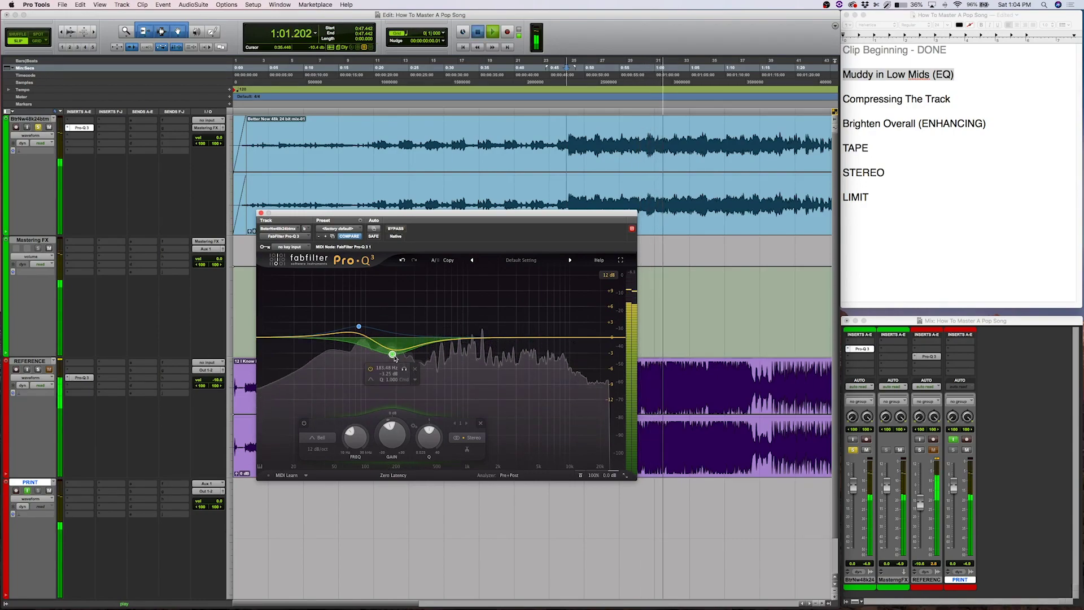
Stop playback and ease the low-mid cut in the mix track's Pro-Q 3 to about 2.9 dB.
key("space")
mouse_move(372, 334)
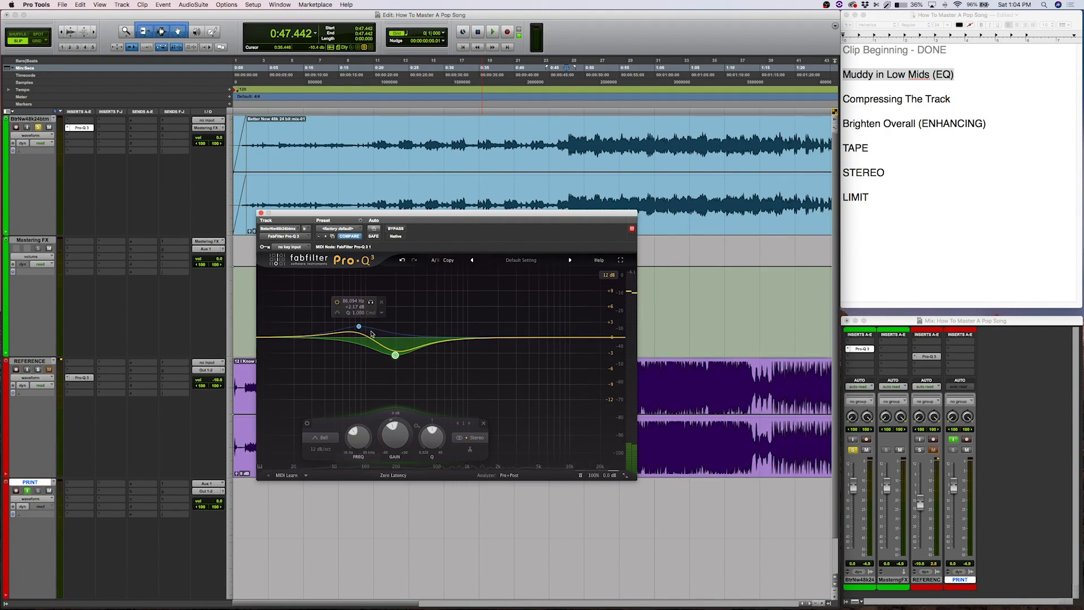
left_click_drag(396, 356, 396, 353)
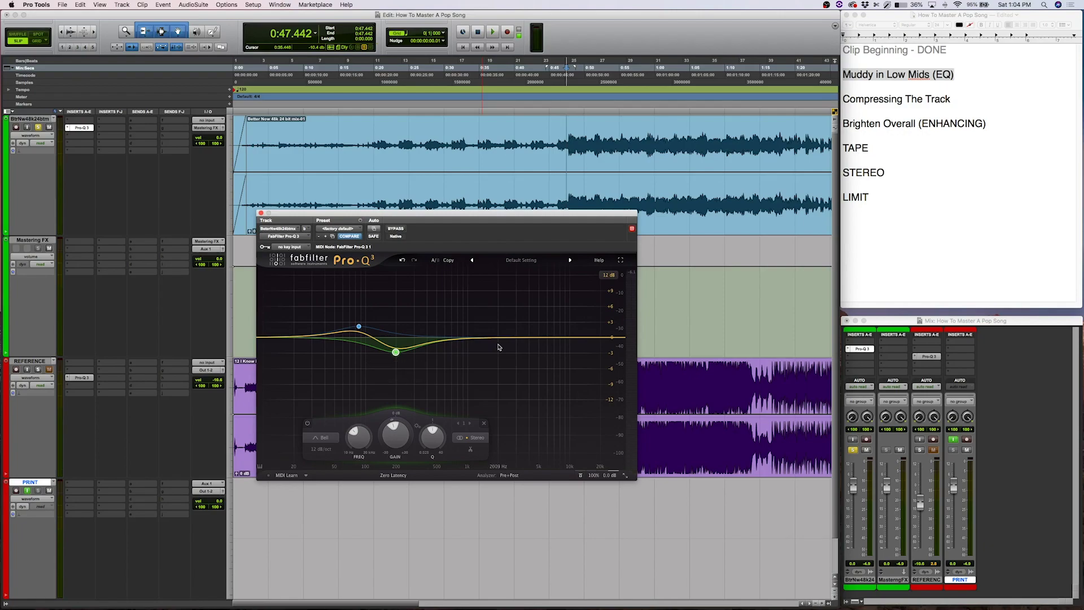
Insert a second stereo FabFilter Pro-Q 3 on the mix track and show both Pro-Q 3 windows side by side.
left_click_drag(475, 213, 263, 264)
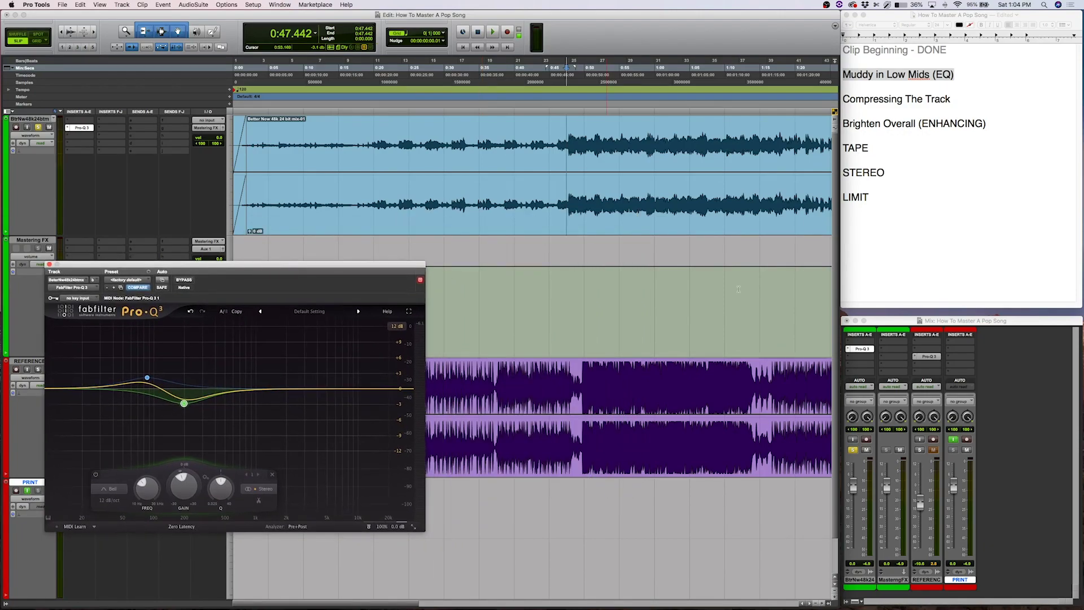
left_click(69, 155)
mouse_move(87, 152)
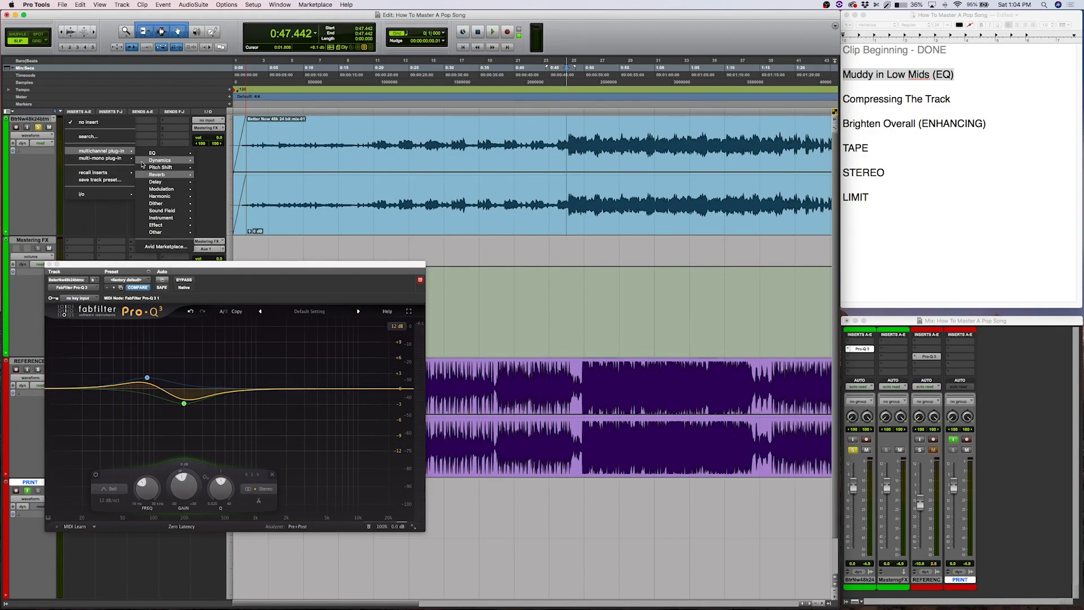
mouse_move(150, 156)
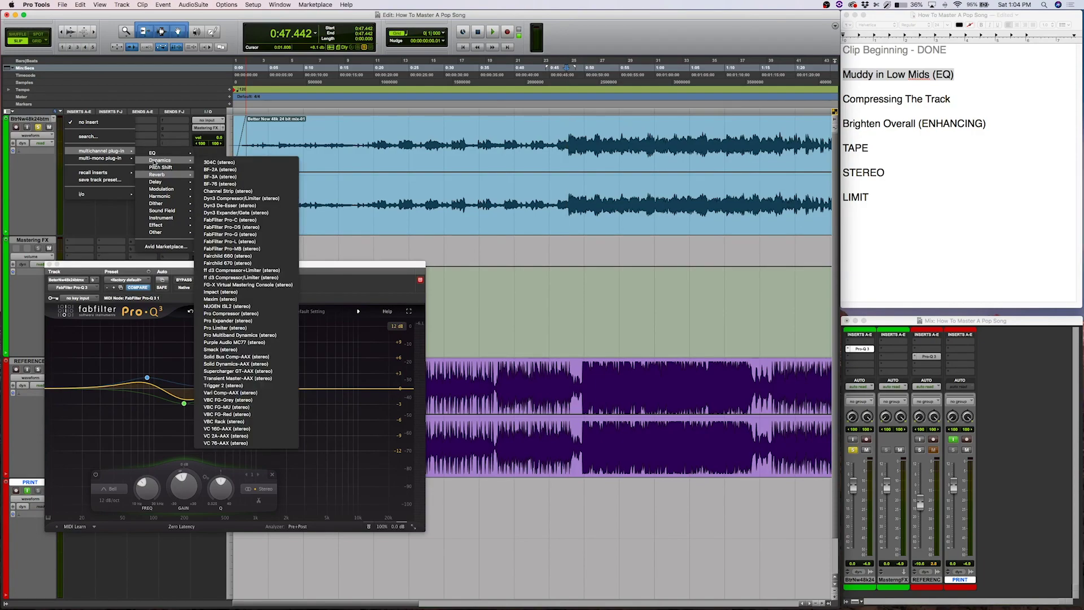
left_click(238, 203)
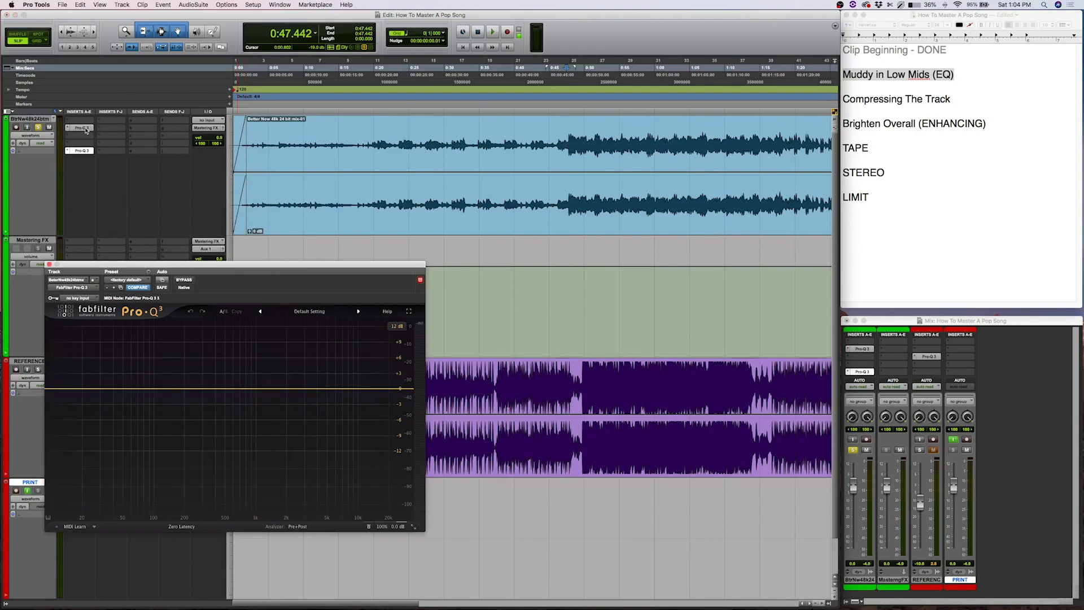
left_click(86, 130)
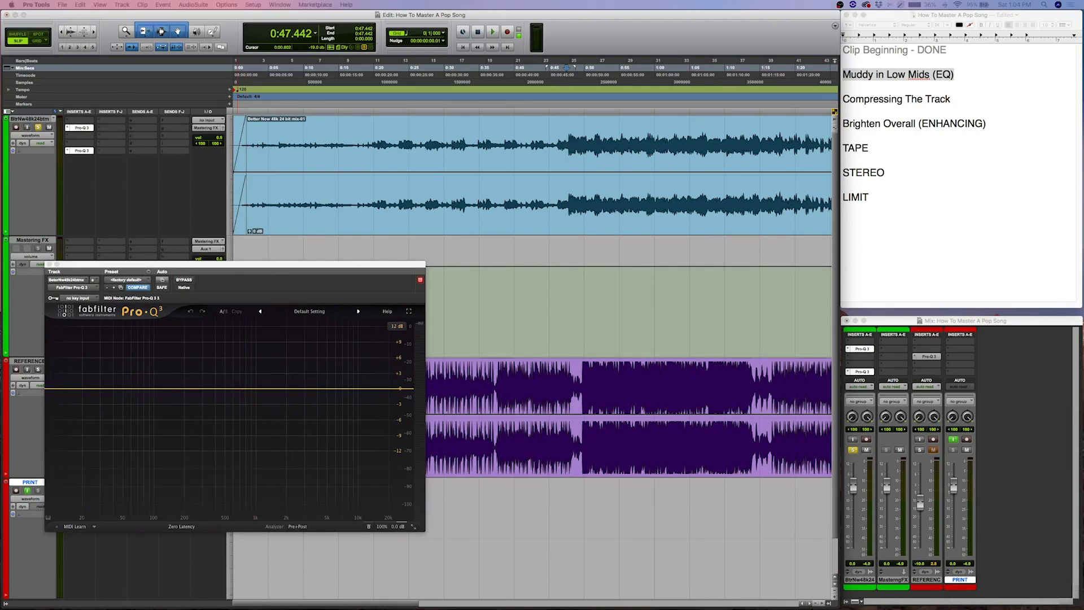
left_click_drag(261, 362, 570, 273)
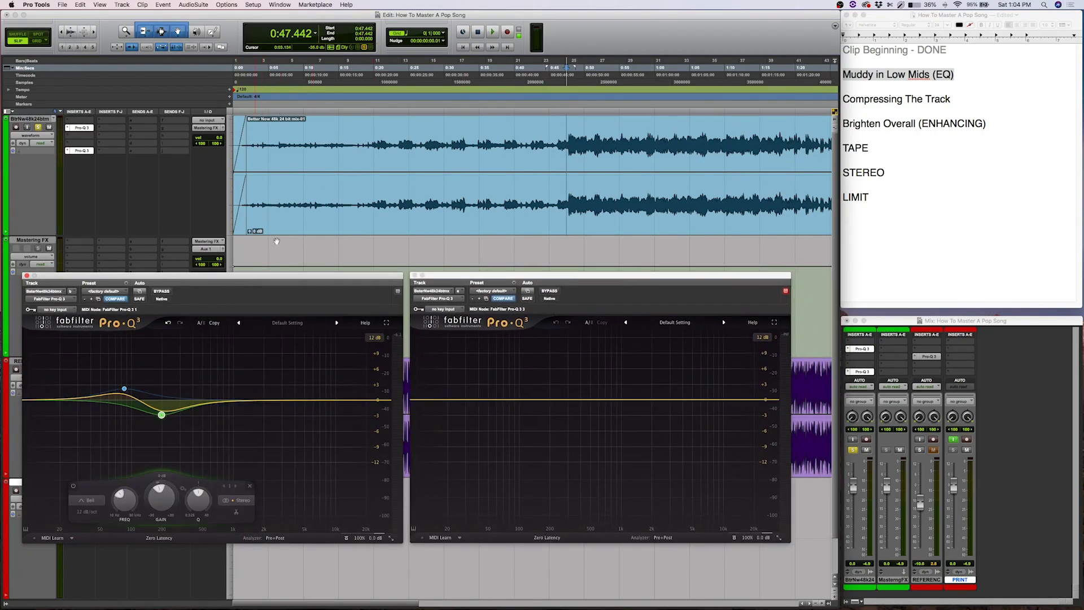
Play the mix from 0:47.442 and examine its spectrum peaks with Spectrum Grab in the second Pro-Q 3.
key("space")
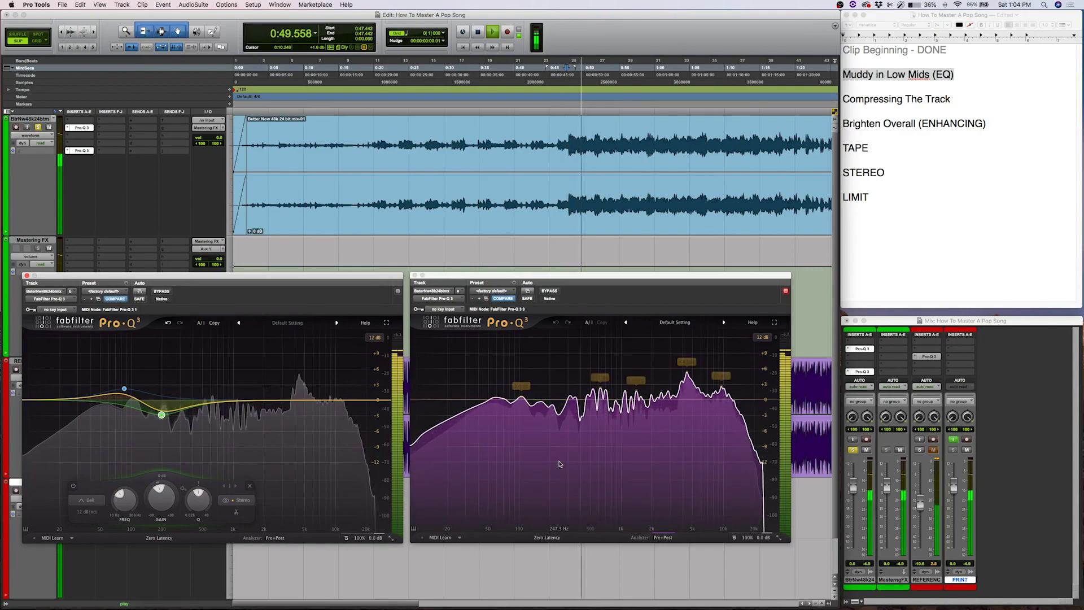
left_click_drag(559, 464, 559, 464)
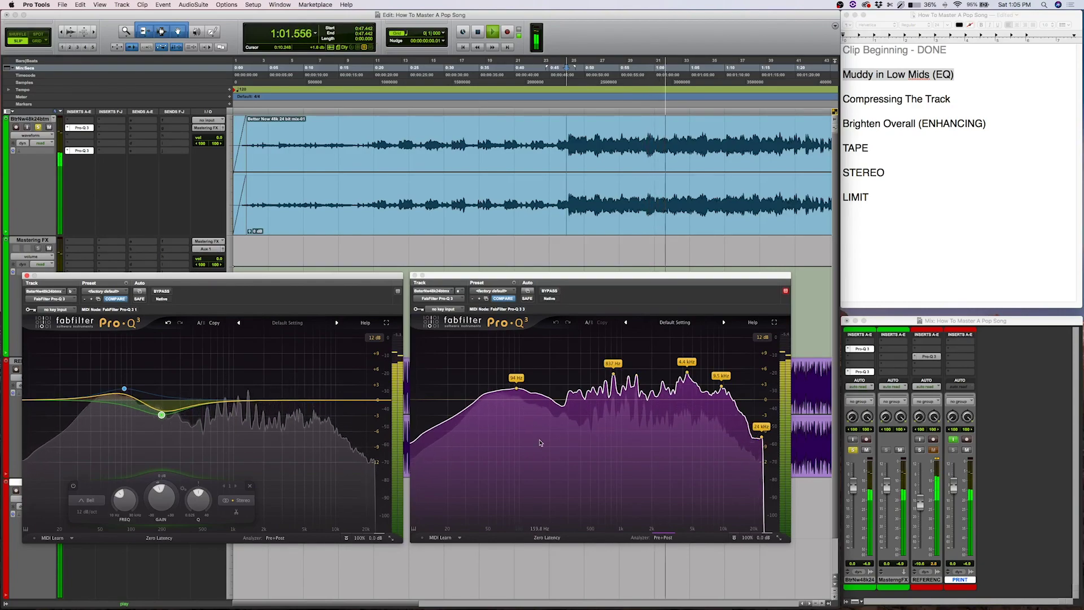
key("space")
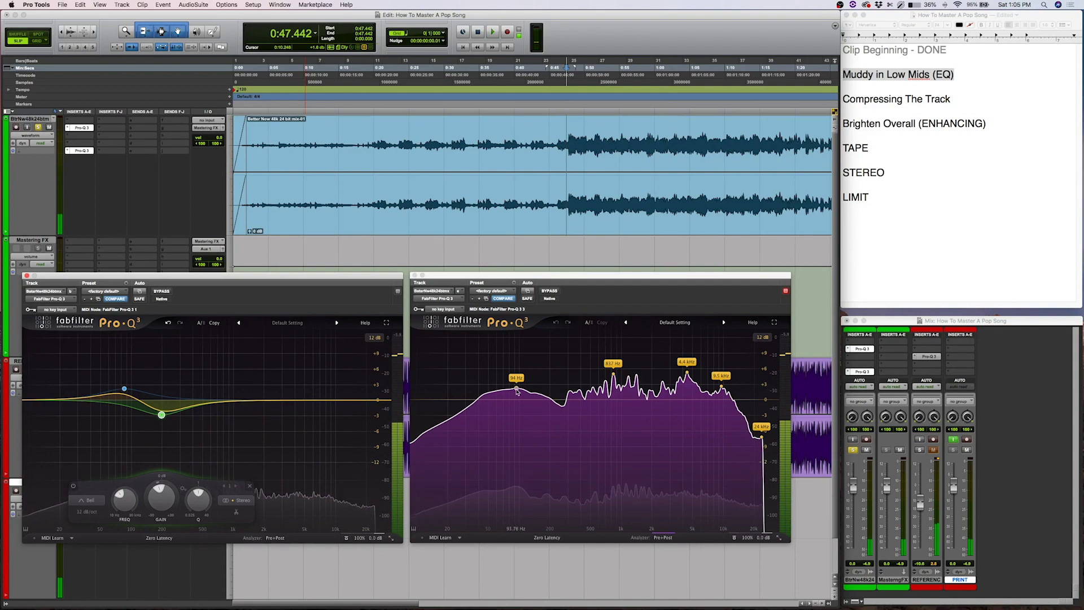
Try a cut of about 4 dB near 104 Hz with Q 2.825 in the second Pro-Q 3 during playback.
left_click(522, 394)
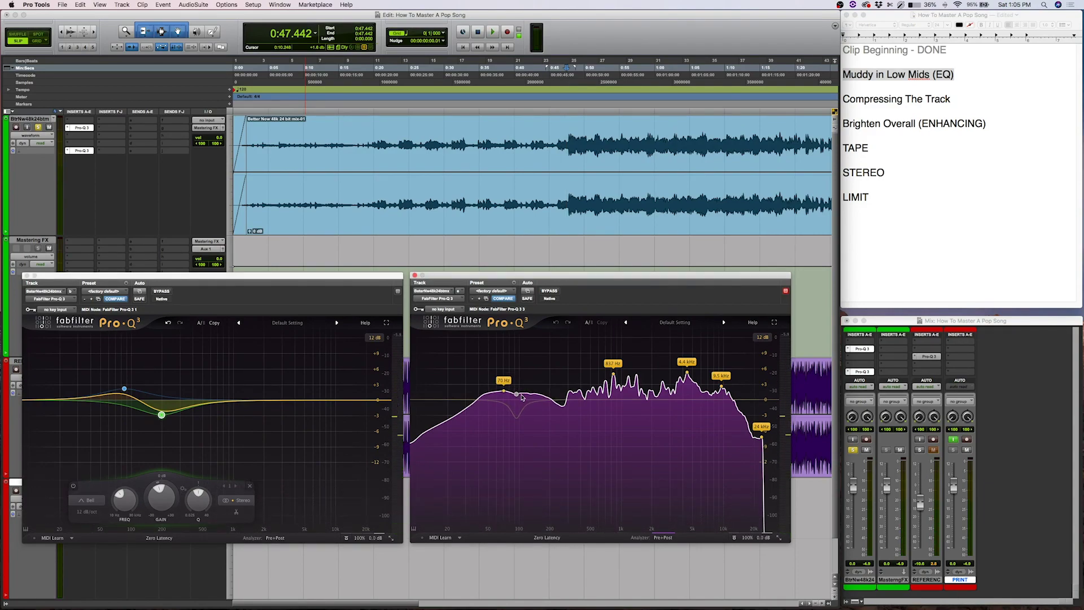
left_click(522, 397)
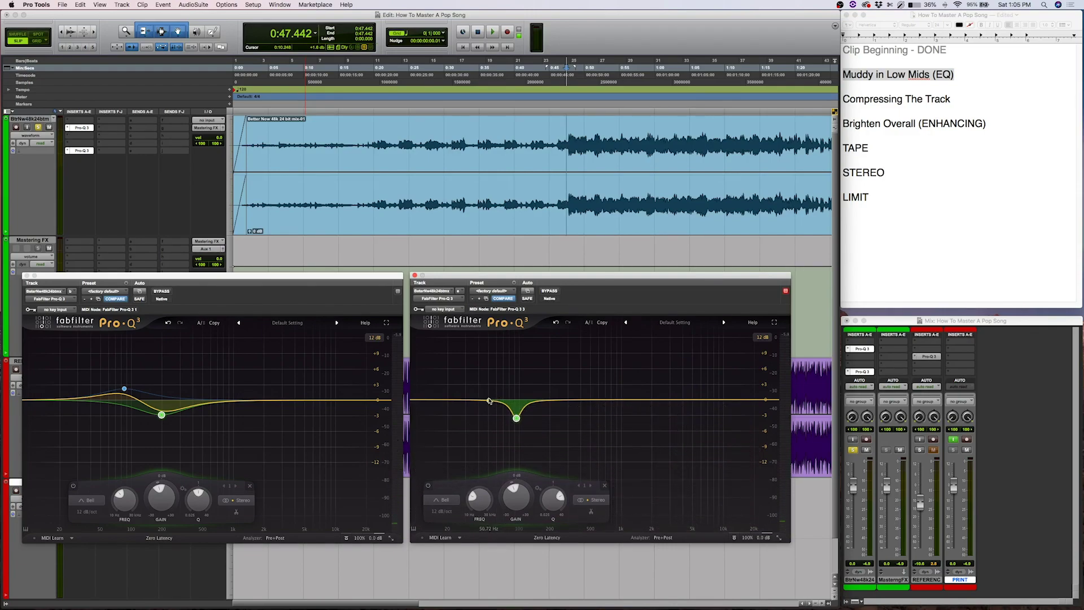
key("space")
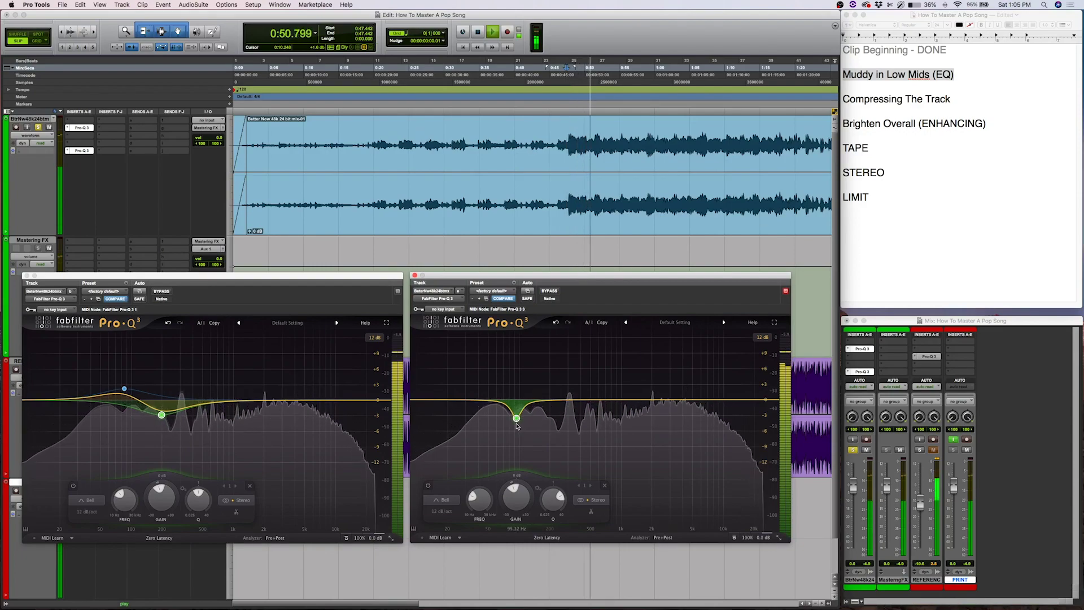
left_click_drag(518, 419, 522, 420)
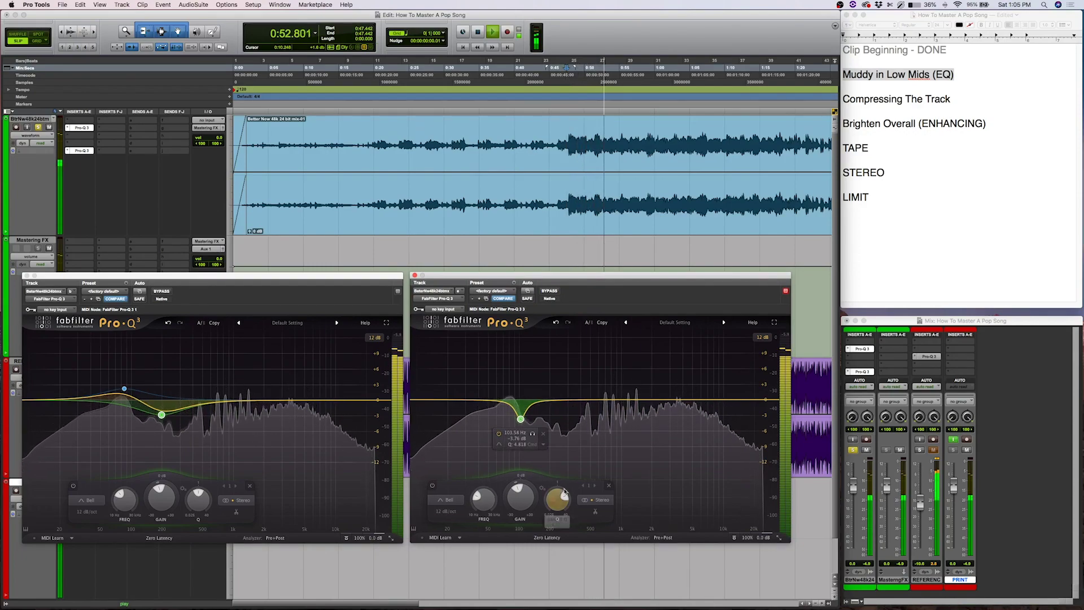
left_click_drag(559, 506, 559, 506)
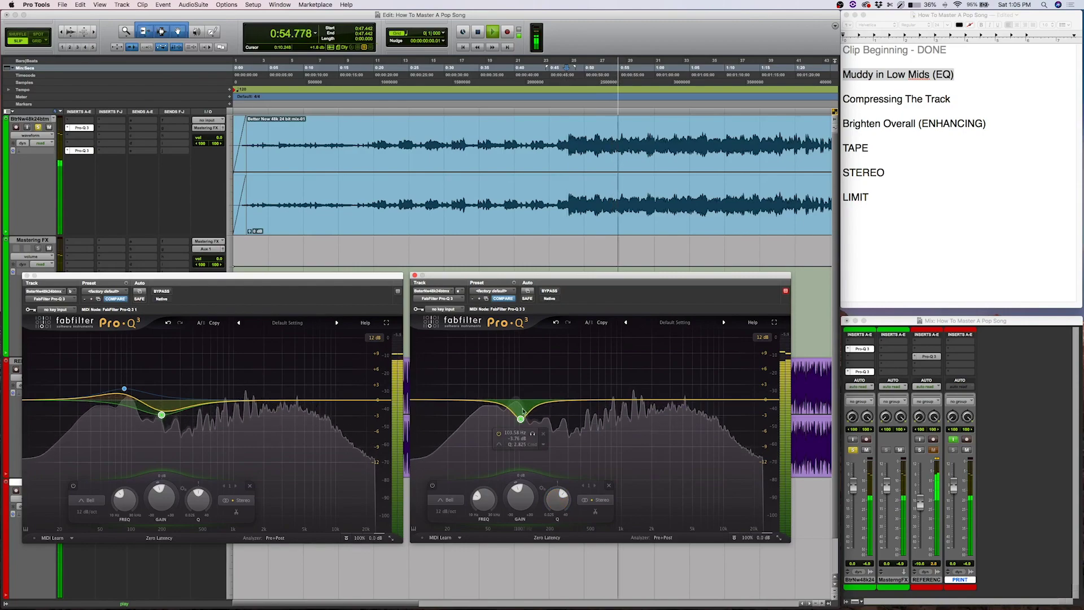
left_click_drag(522, 420, 524, 422)
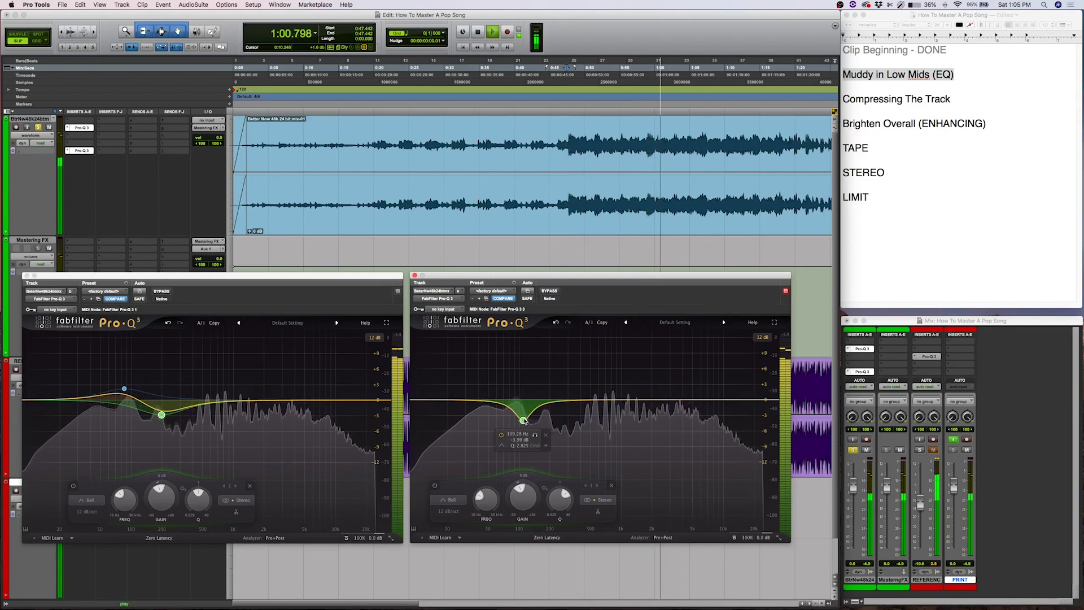
key("space")
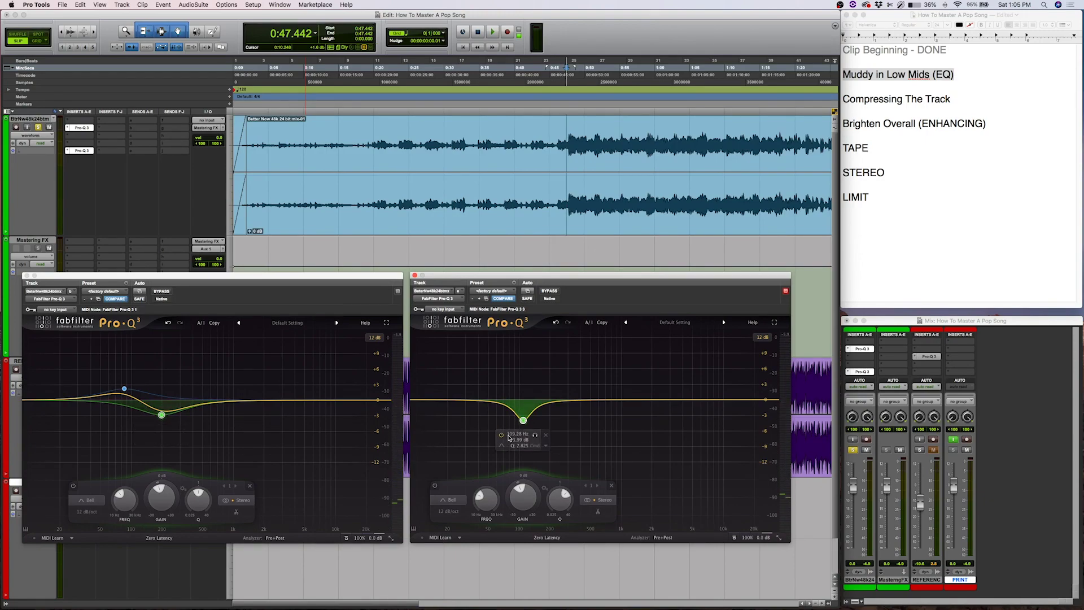
Add a bell cut of about 3.2 dB near 110 Hz with Q about 1.64 in the first Pro-Q 3.
left_click(143, 404)
left_click(142, 403)
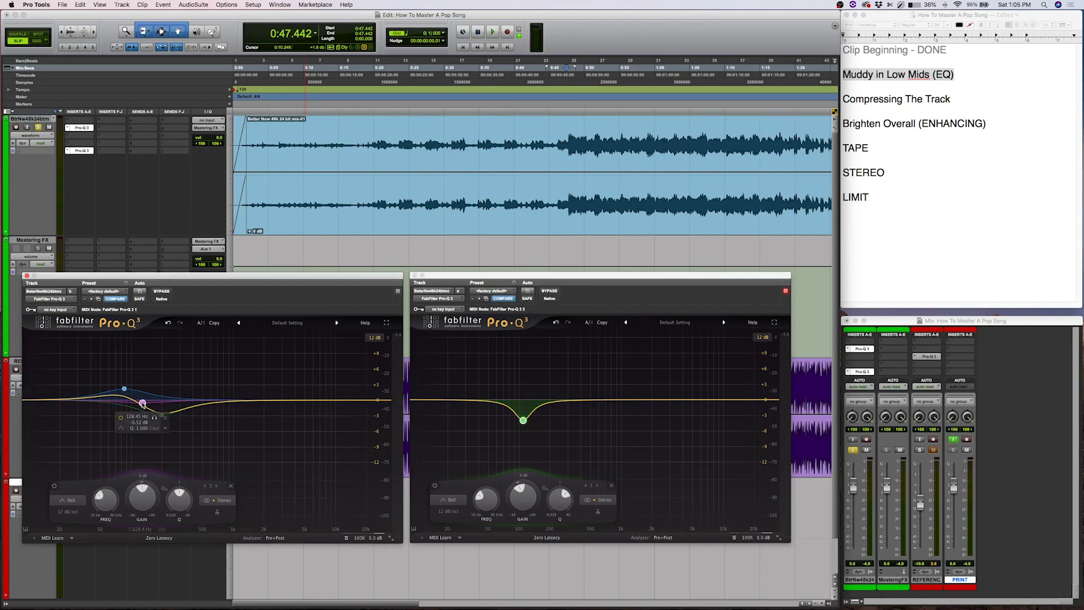
mouse_move(143, 403)
left_mouse_down()
mouse_move(158, 404)
mouse_move(126, 404)
mouse_move(137, 417)
left_mouse_up()
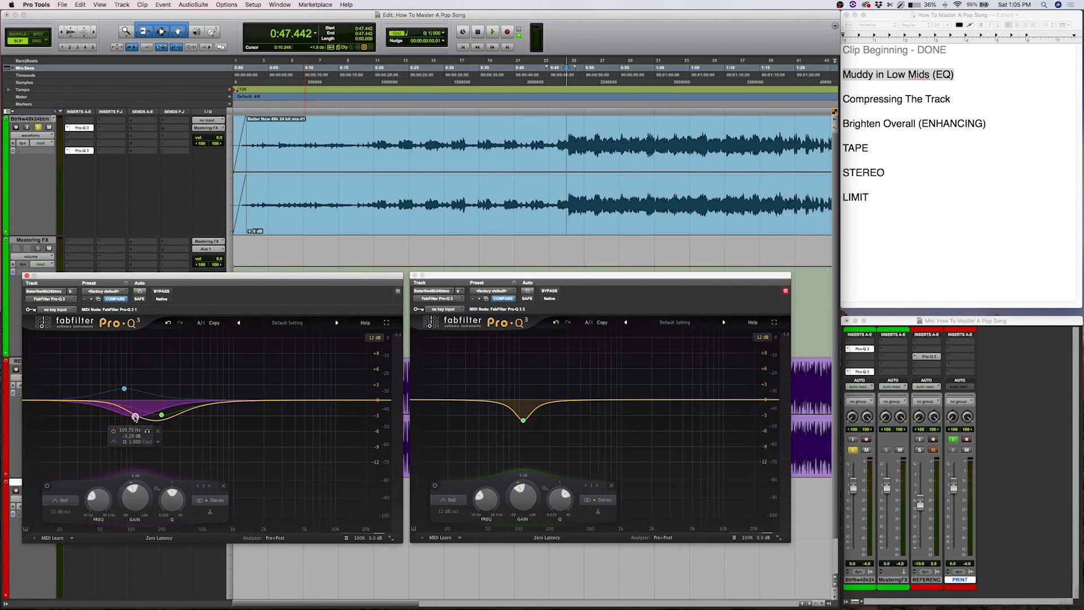
scroll(135, 417, "up", 5)
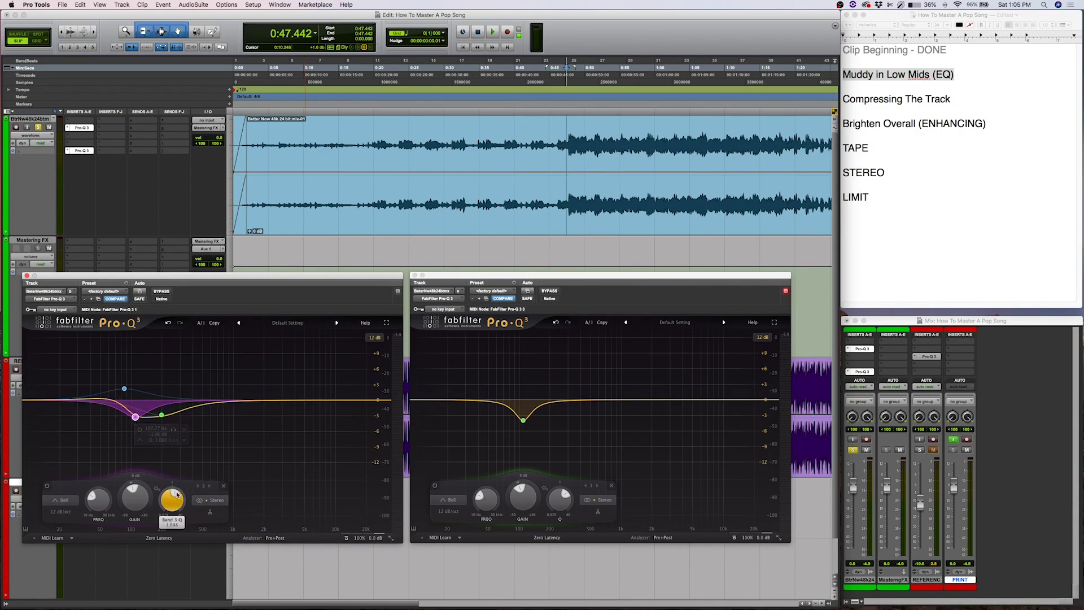
Adjust the first Pro-Q 3's low boost to about 3 dB near 74 Hz with Q 1.573.
left_click(122, 389)
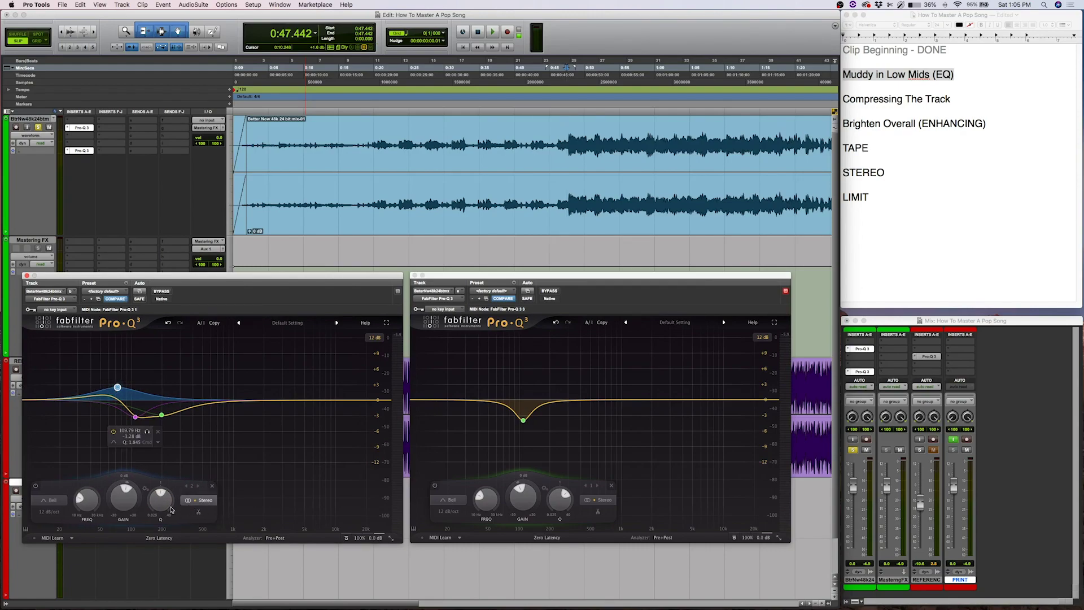
left_click_drag(168, 506, 169, 504)
mouse_move(104, 367)
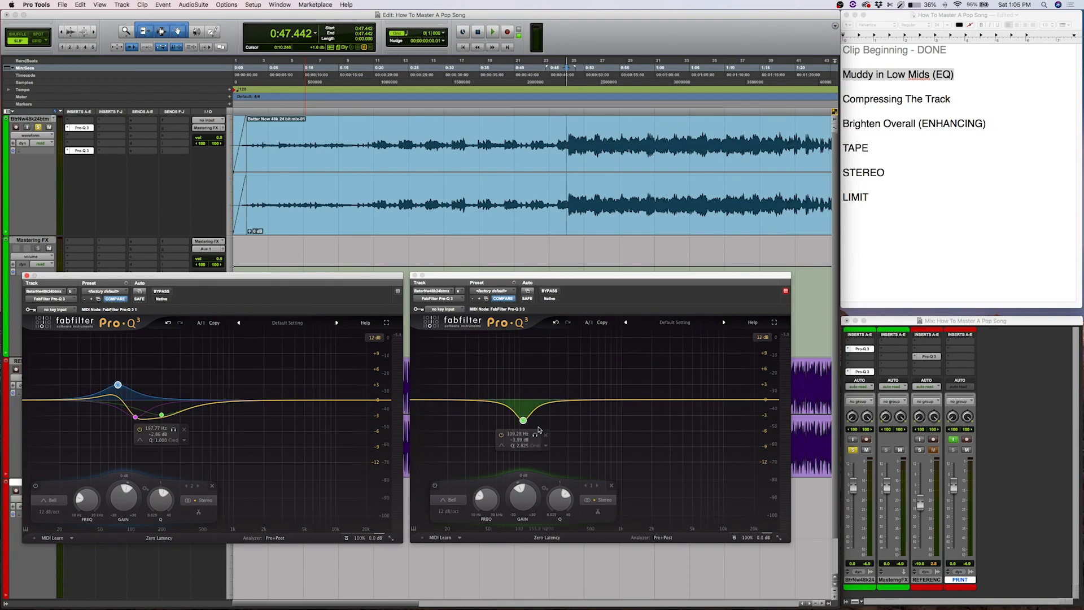
Remove the trial cut from the second Pro-Q 3, examine the mix's spectrum from 0:47.442, and close both equalizers.
left_click(611, 486)
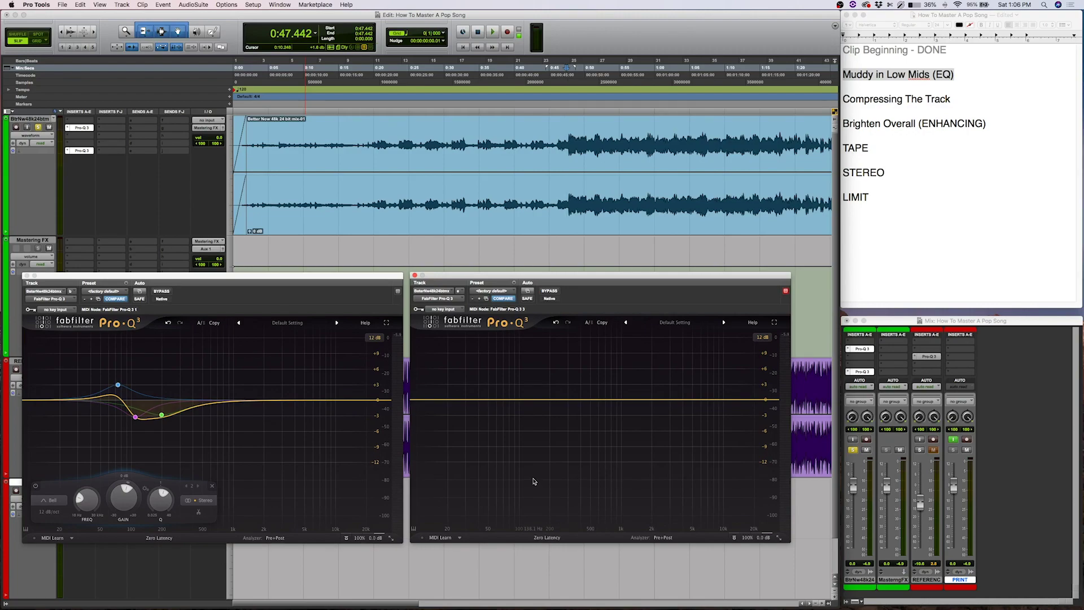
key("space")
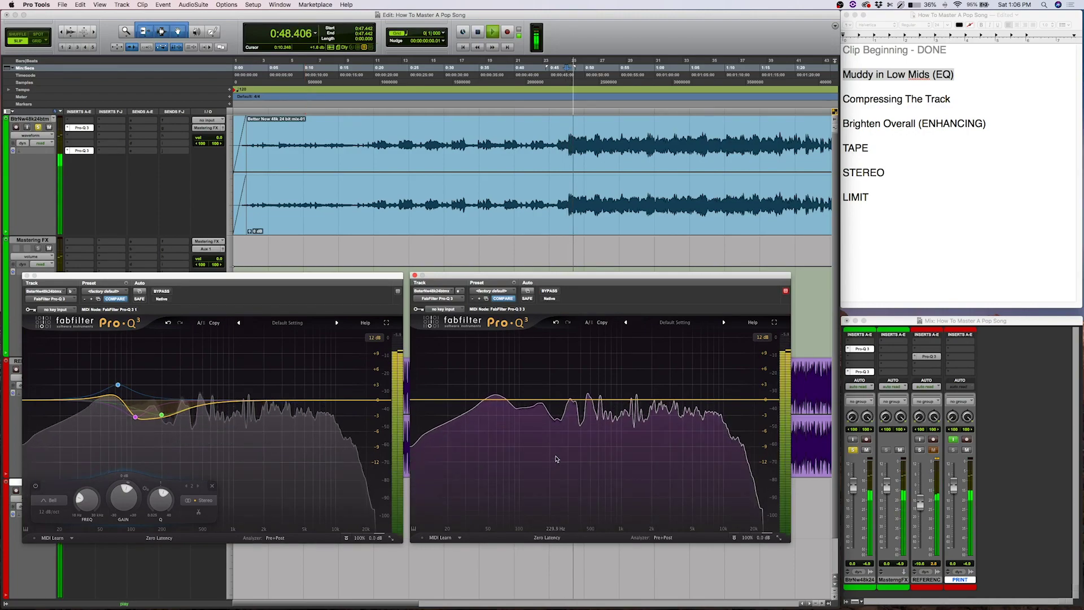
mouse_move(546, 440)
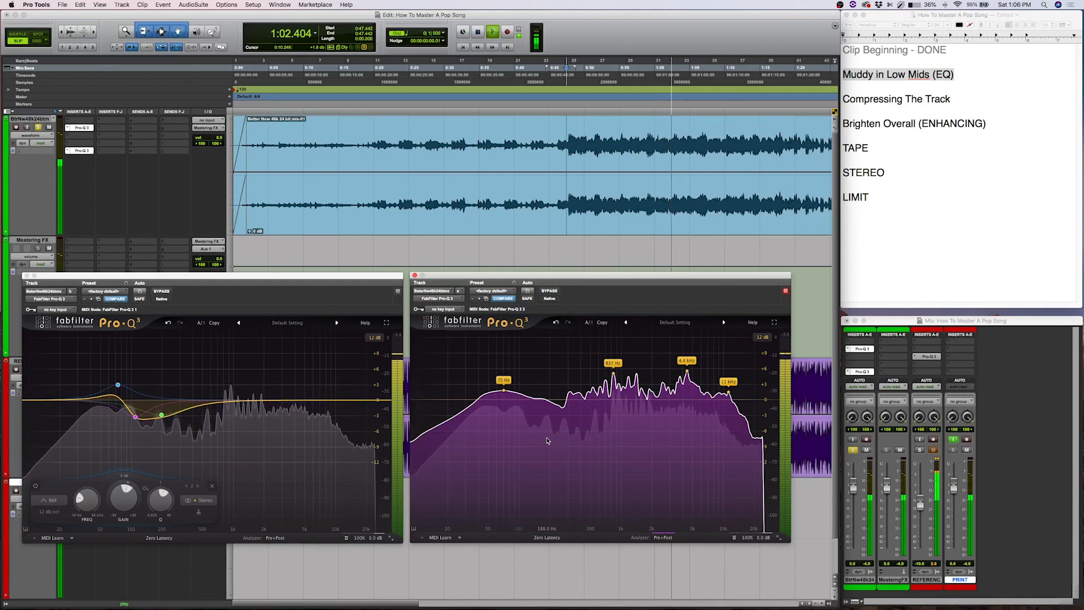
key("space")
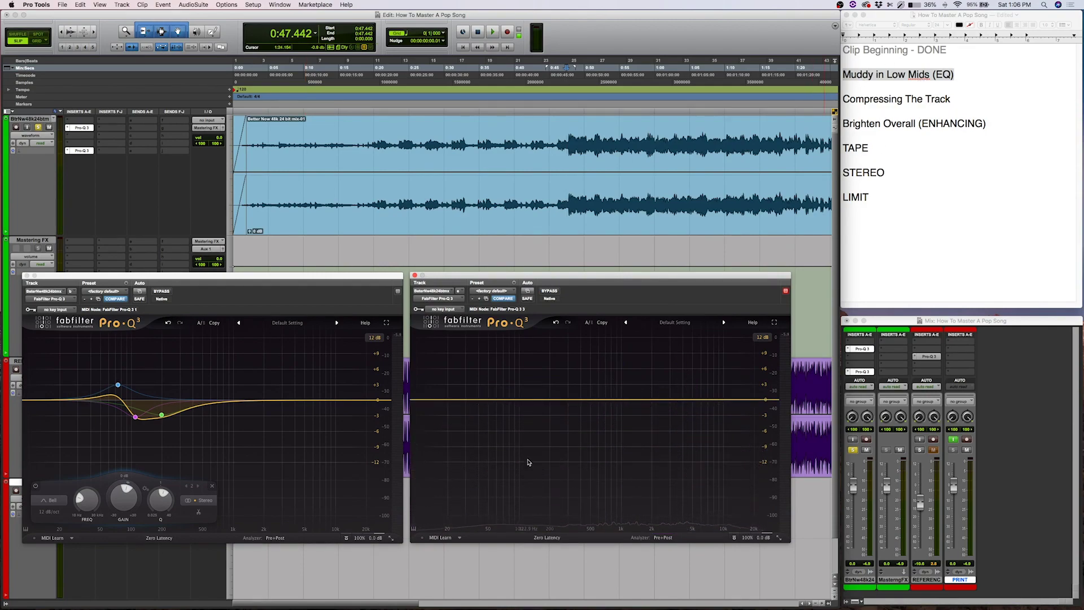
mouse_move(93, 381)
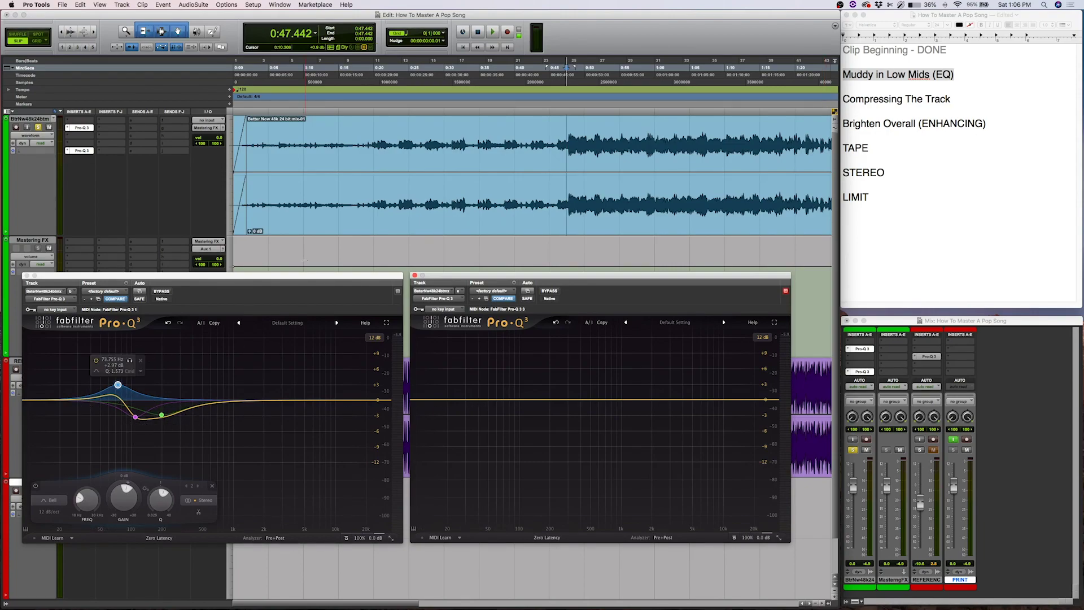
left_click(27, 275)
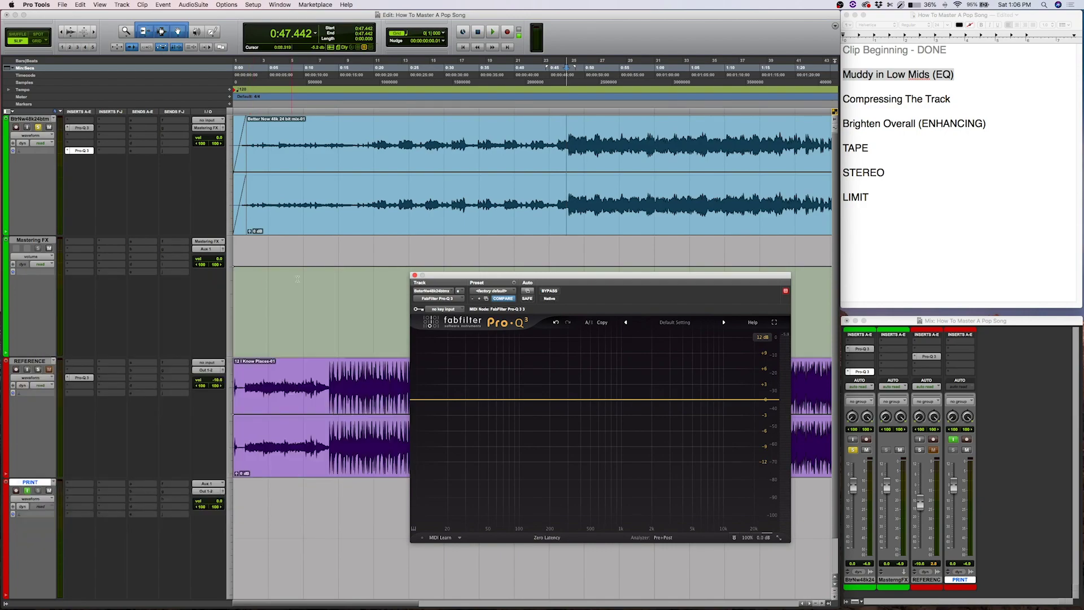
left_click(415, 276)
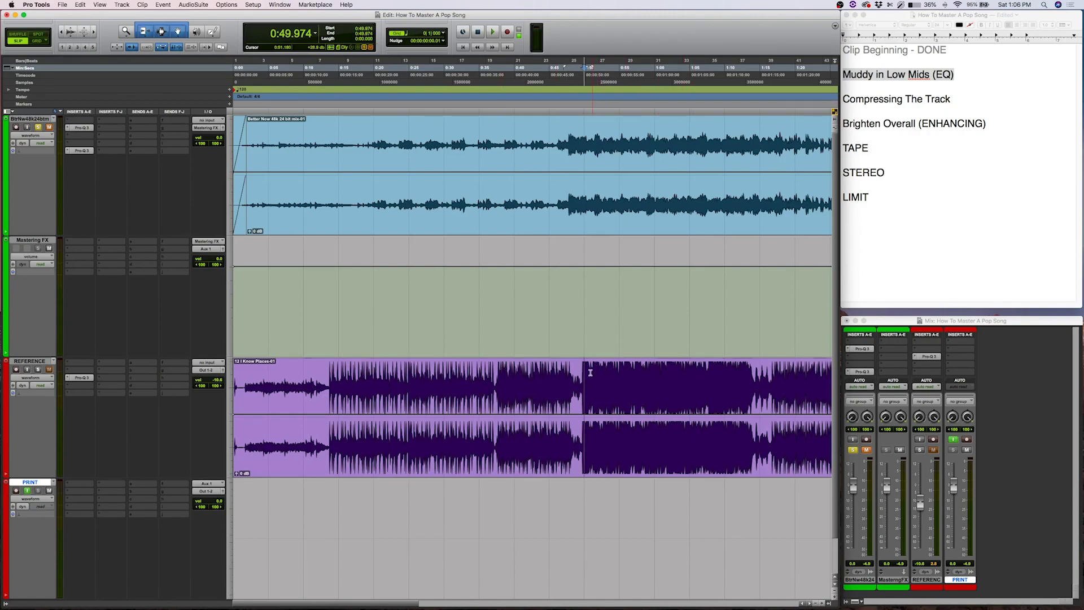
Open the REFERENCE track's Pro-Q 3, play from 0:49.733 to examine its spectrum, and close the plug-in.
left_click(80, 379)
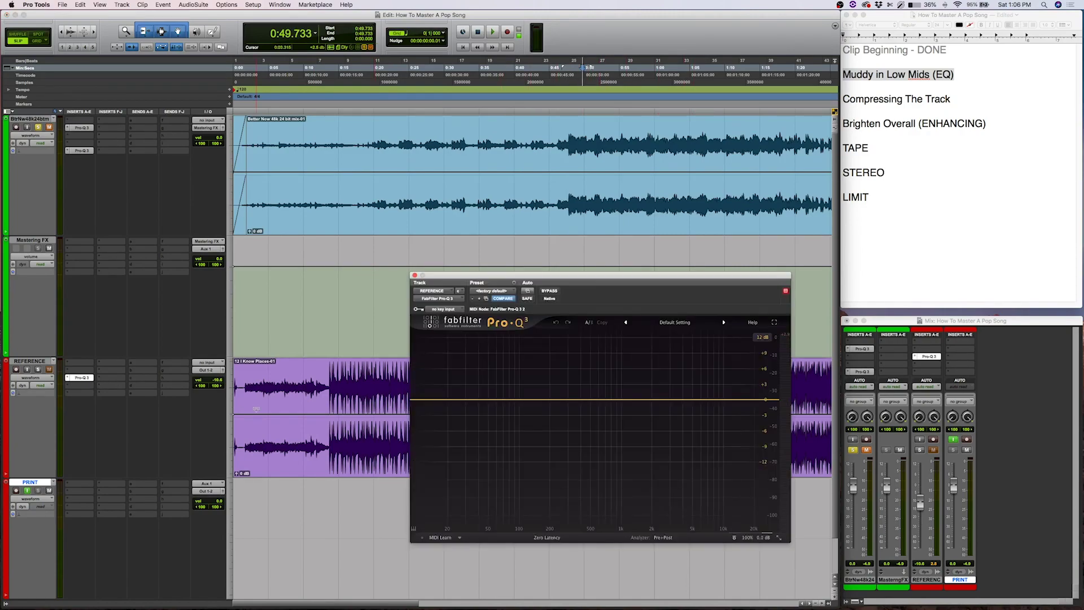
key("space")
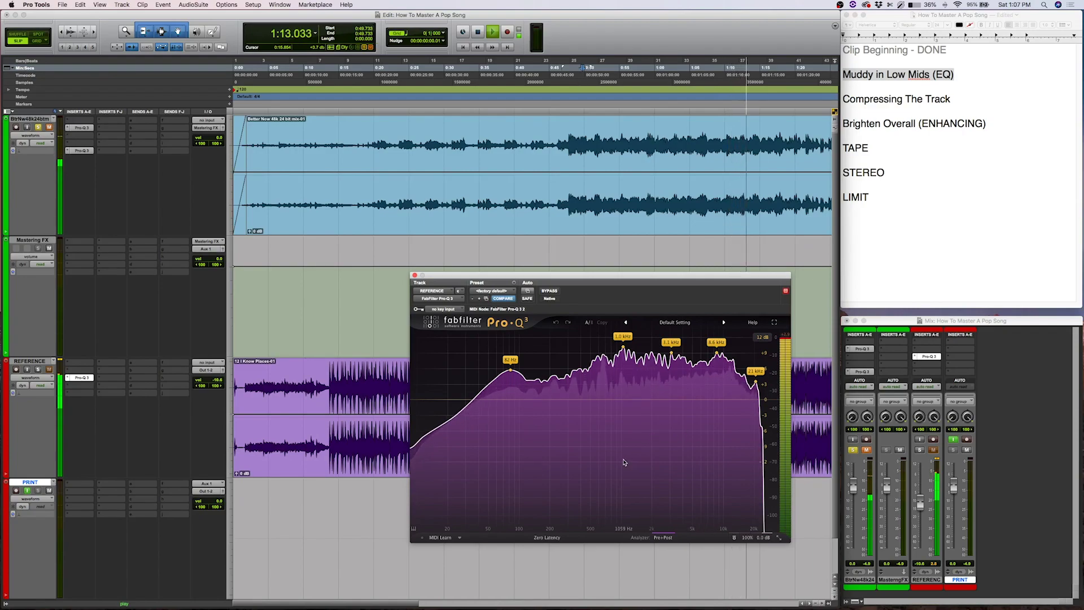
left_click_drag(579, 278, 730, 271)
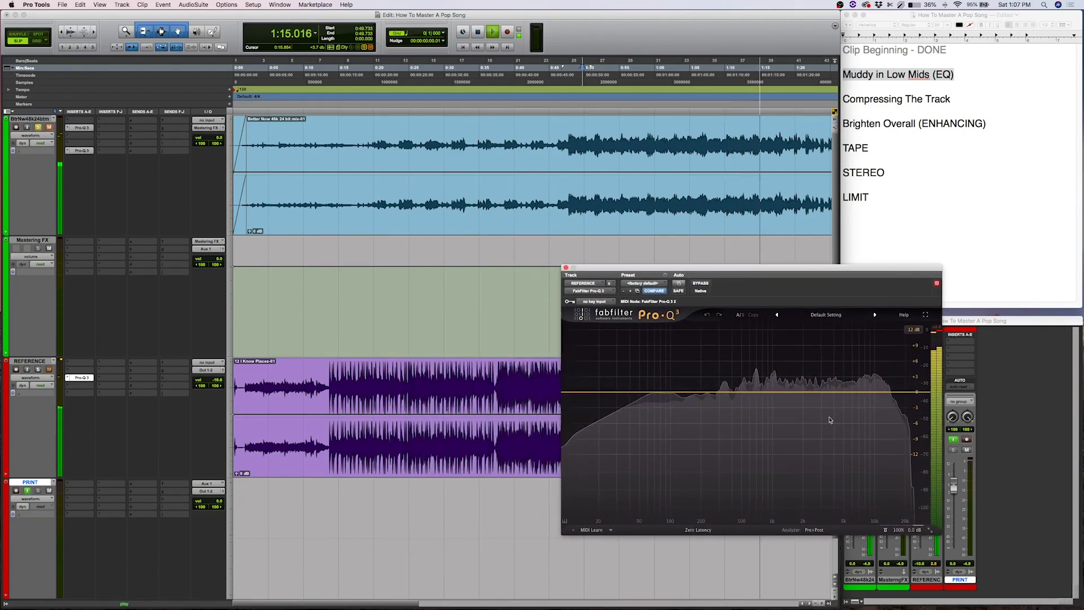
key("space")
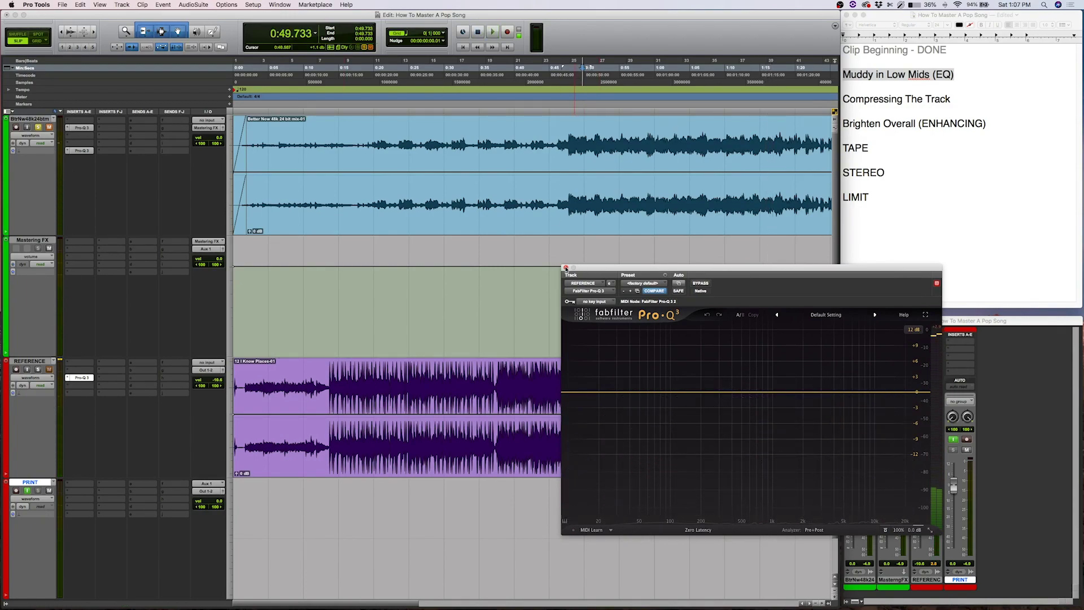
left_click(566, 268)
scroll(745, 121, "right", 3)
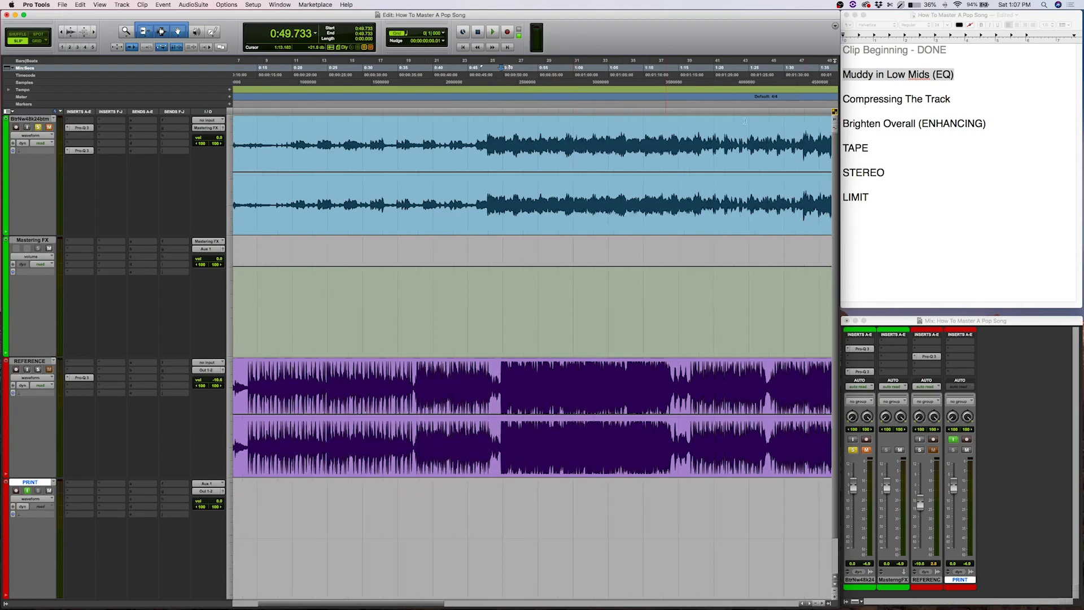
Open both of the mix track's Pro-Q 3 equalizers side by side, unmute the track, and play from 0:49.733.
left_click(79, 151)
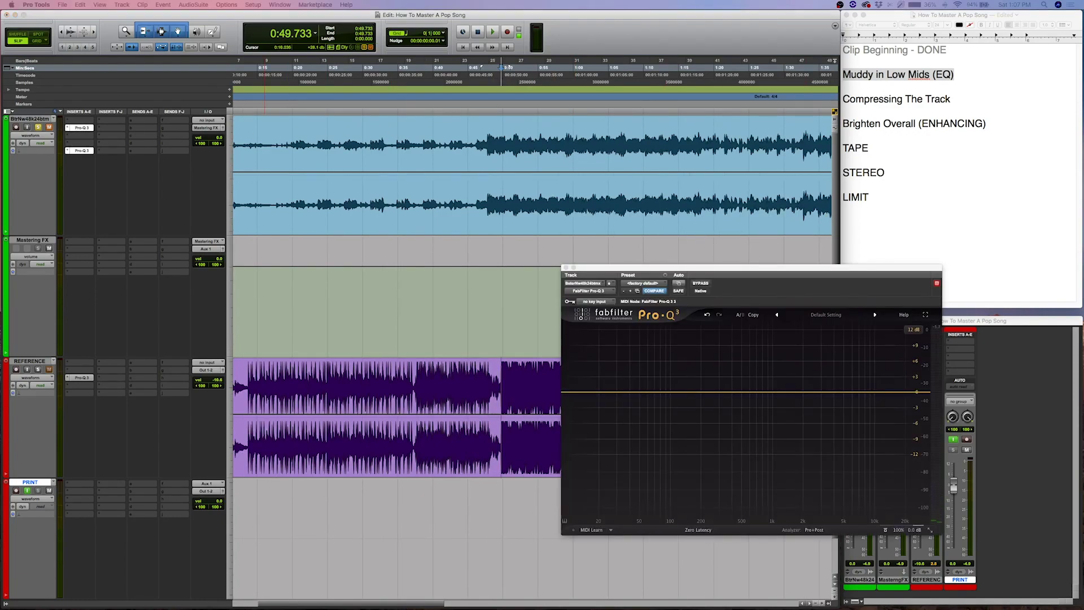
left_click_drag(264, 609, 350, 272)
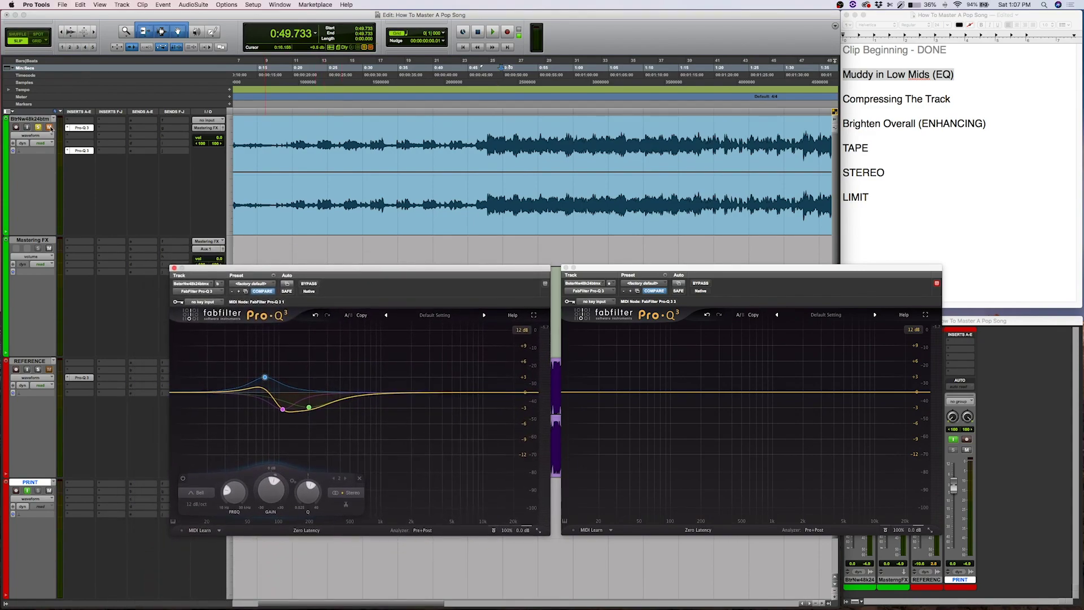
left_click(49, 128)
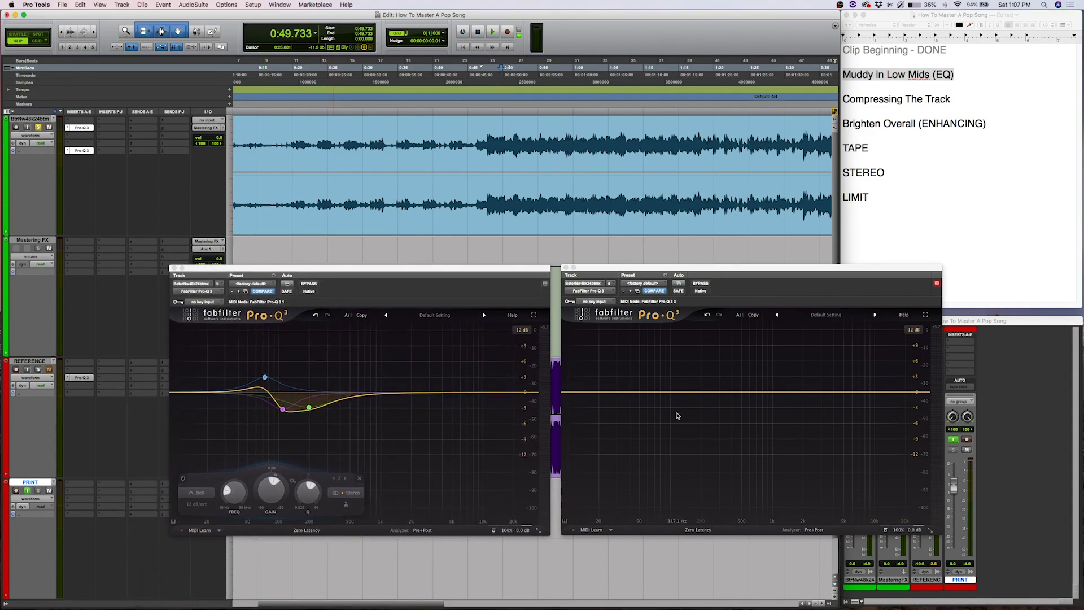
key("space")
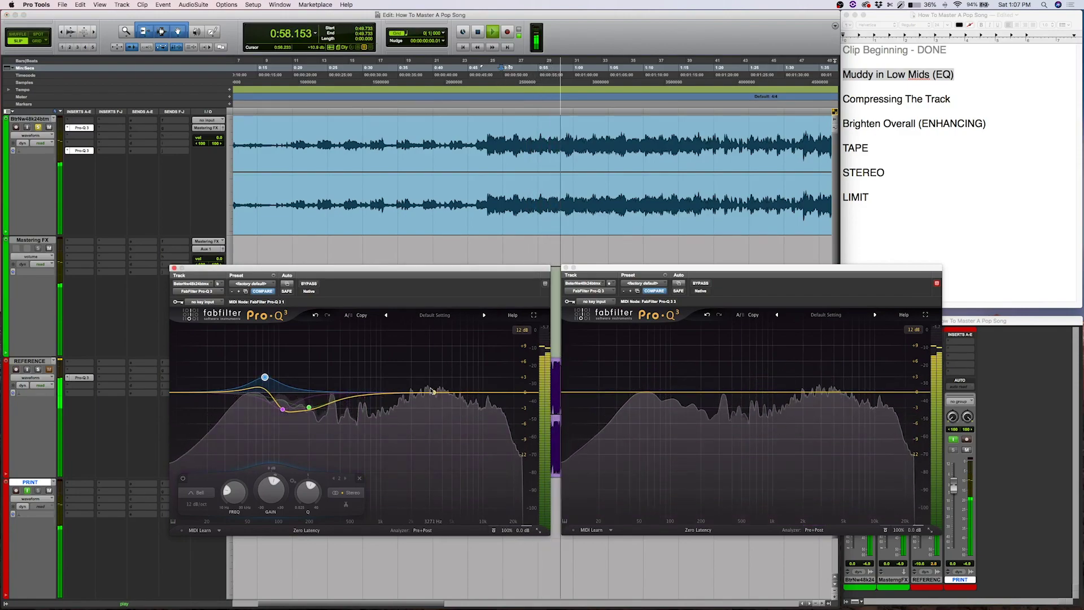
Add a bell boost of about 1.4 dB near 2.8 kHz with Q 1 and a slight one near 1.8 kHz in the first Pro-Q 3.
left_click_drag(425, 391, 429, 386)
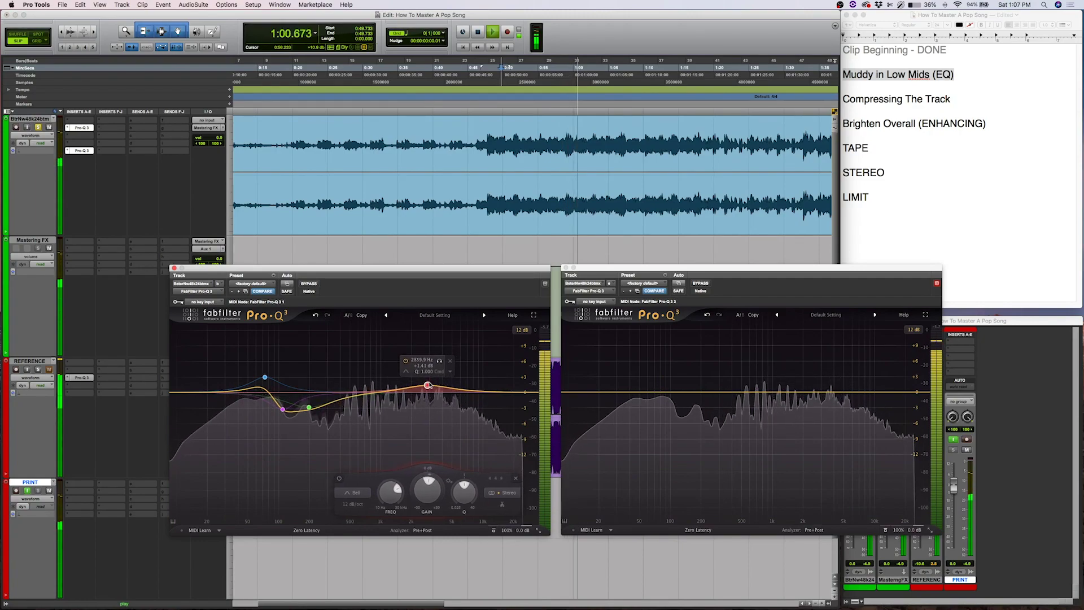
left_click(804, 436)
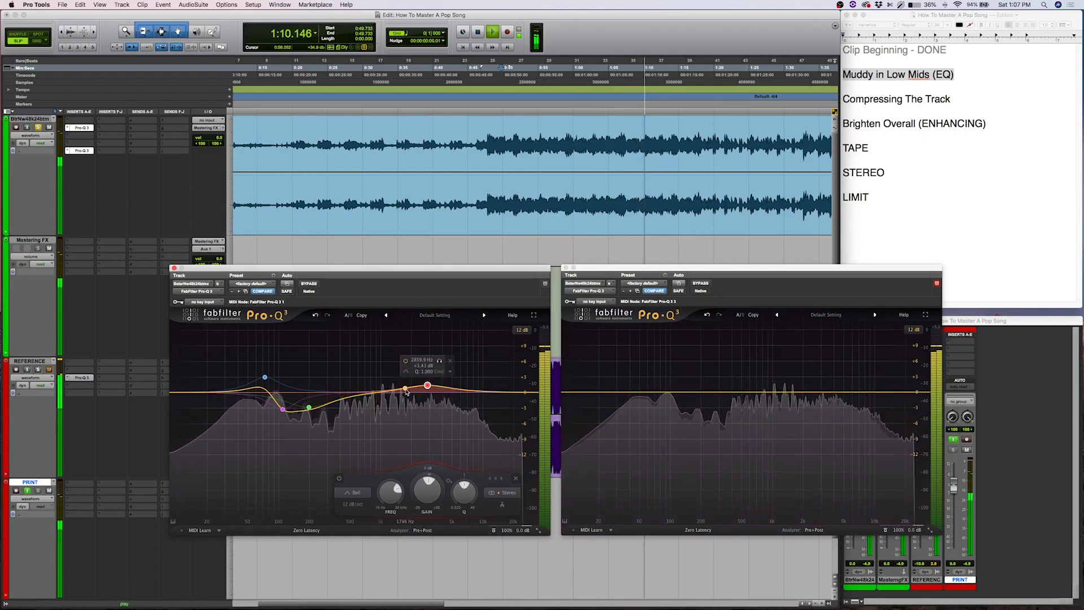
left_click_drag(408, 389, 408, 387)
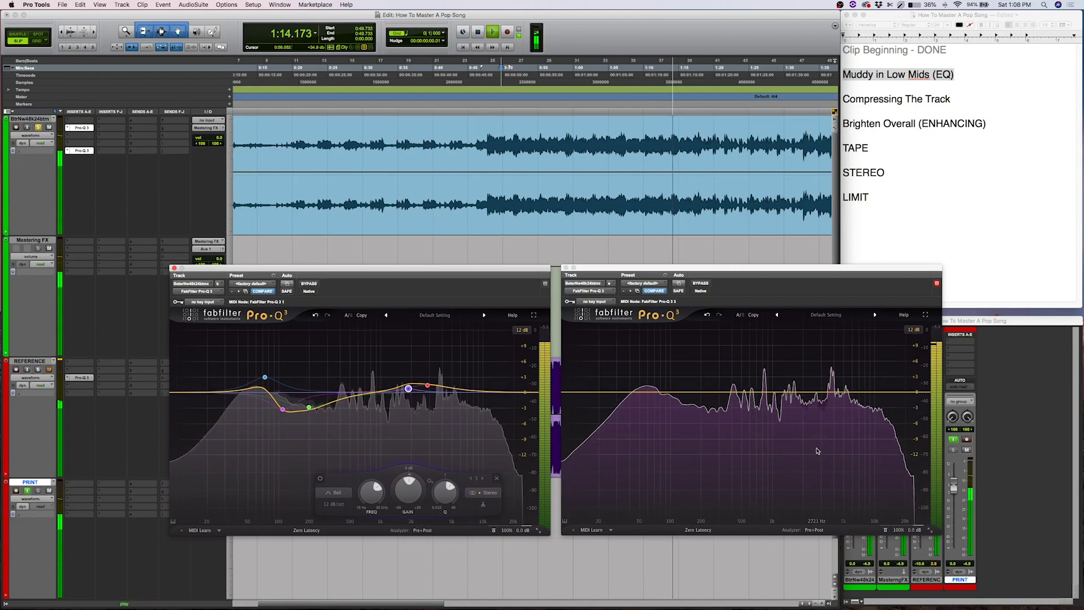
mouse_move(817, 450)
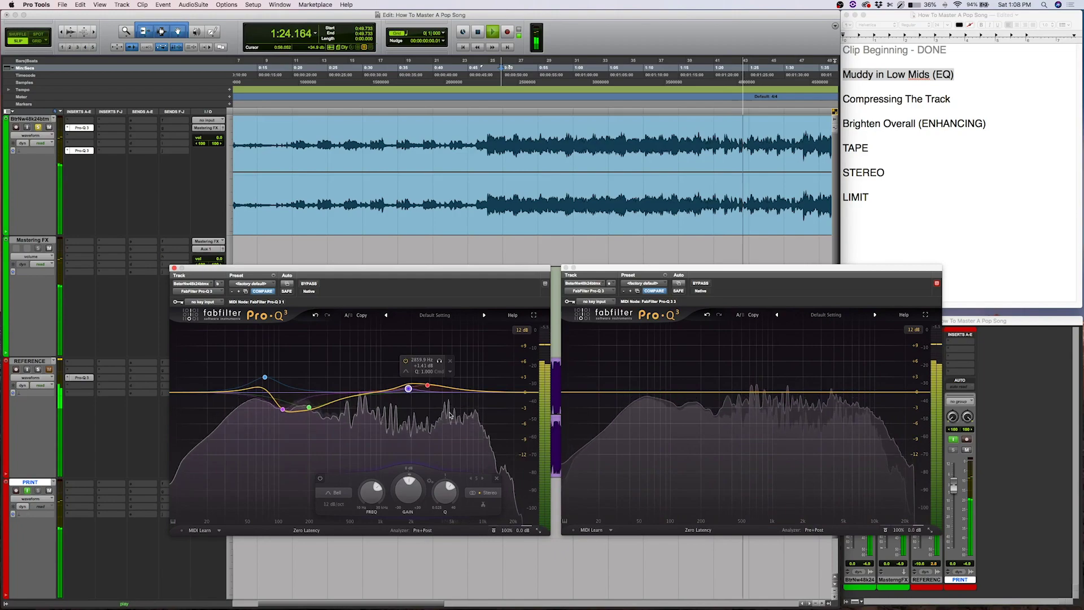
Add a treble band to the first Pro-Q 3 and shape it as a Bell of about 2 dB near 9.4 kHz with Q 1.846.
left_click(489, 386)
left_click_drag(489, 386, 489, 385)
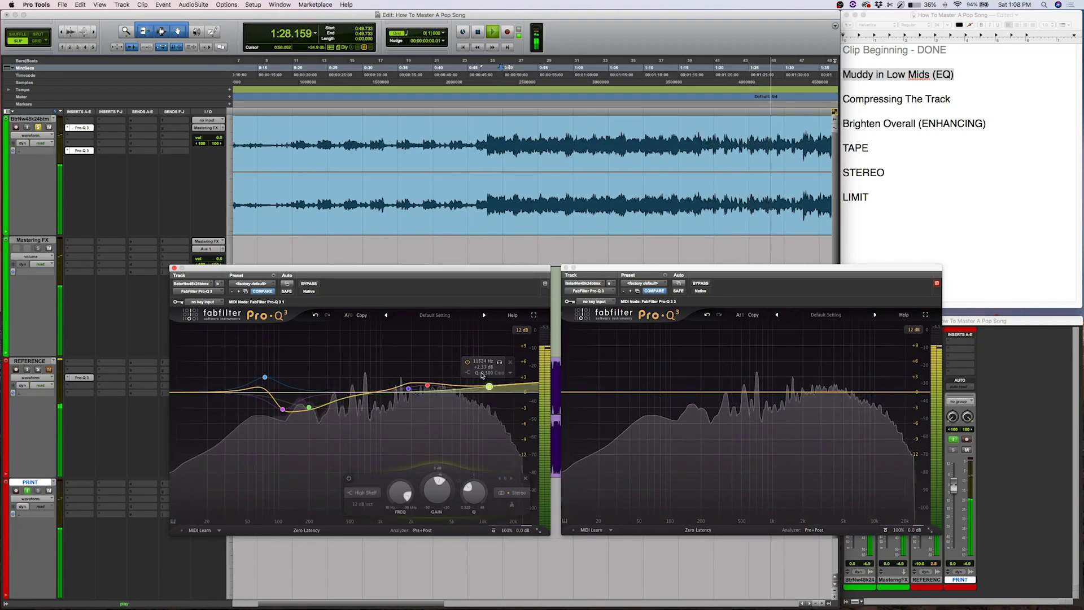
left_click(467, 373)
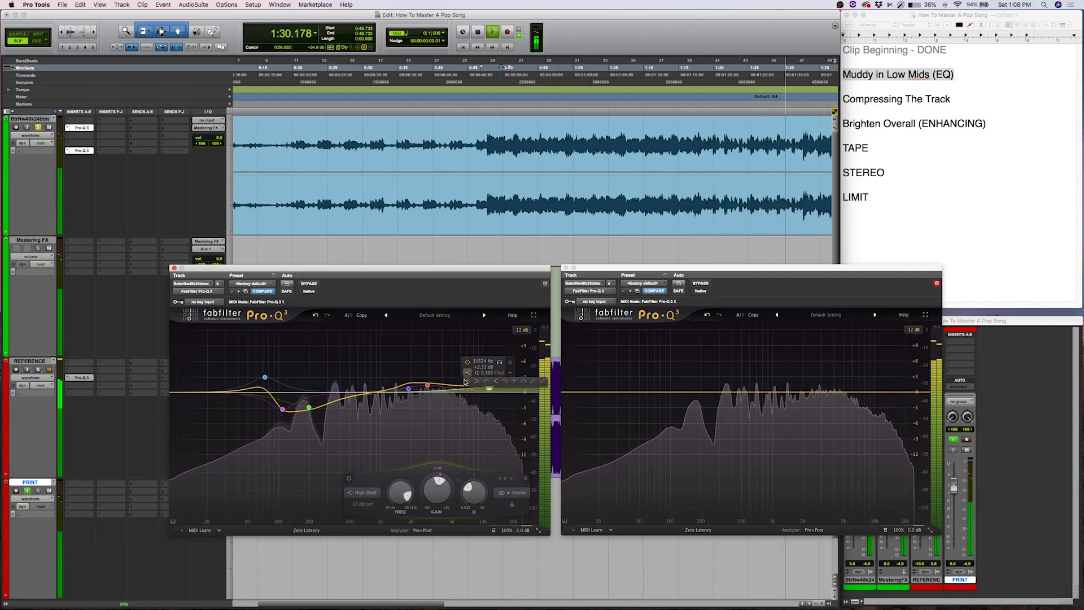
left_click(481, 386)
left_click_drag(489, 381, 480, 382)
mouse_move(473, 495)
left_mouse_down()
mouse_move(471, 515)
mouse_move(473, 484)
left_mouse_up()
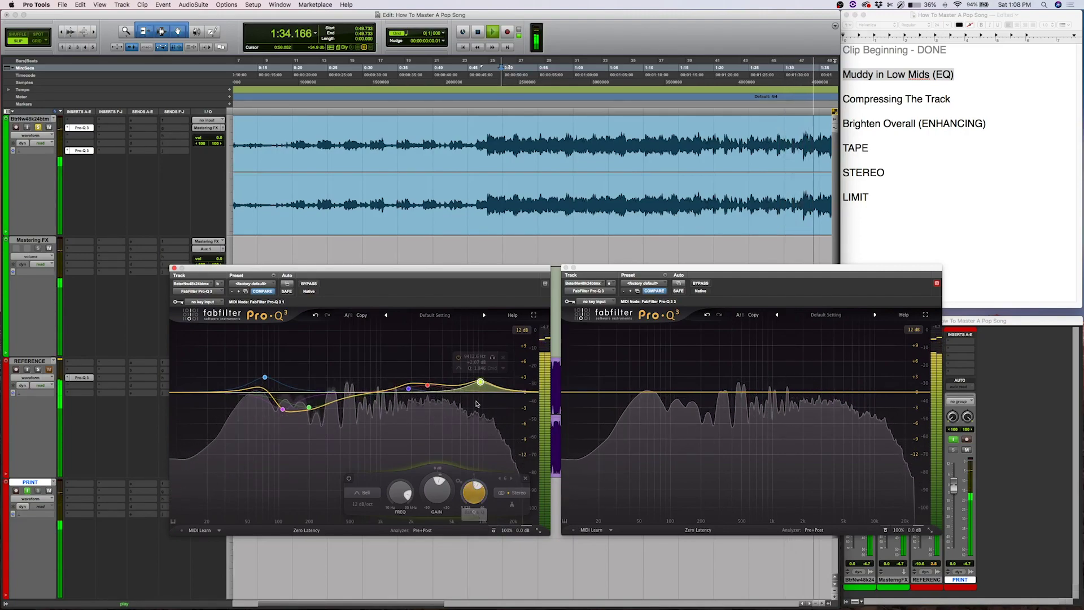
Sweep the treble bell with a boost of about 13 dB near 7.8 kHz, and place it at about 1.3 dB near 5.4 kHz.
left_click_drag(481, 382, 462, 368)
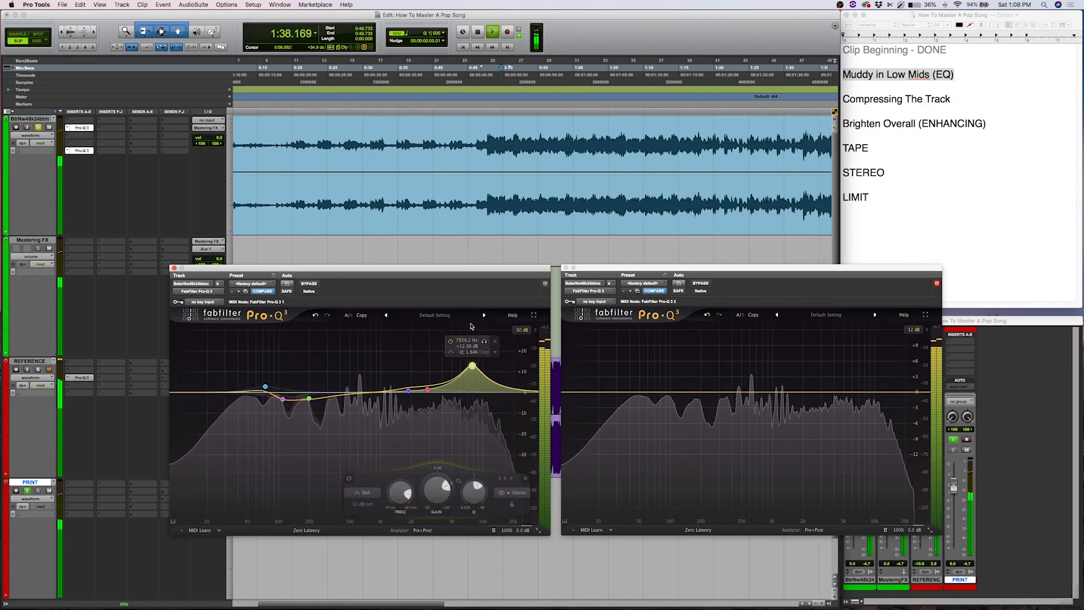
mouse_move(453, 367)
left_mouse_down()
mouse_move(427, 361)
mouse_move(438, 382)
mouse_move(431, 375)
mouse_move(455, 379)
mouse_move(463, 366)
mouse_move(448, 380)
mouse_move(455, 386)
left_mouse_up()
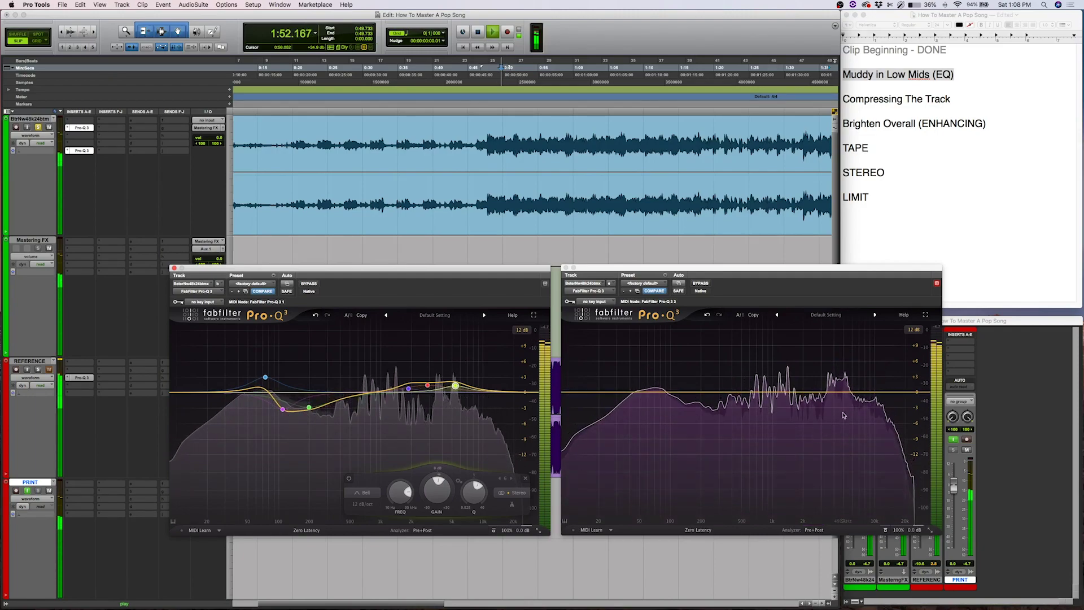
key("space")
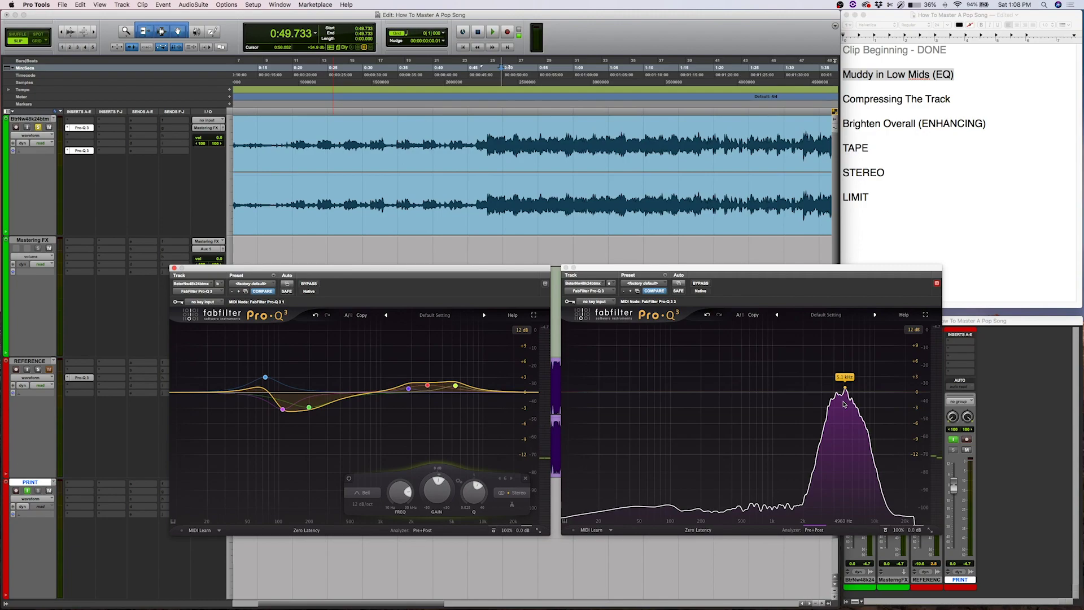
Try a cut of about 0.35 dB near 5.4 kHz with the treble bell, and return it to roughly 0 dB.
mouse_move(455, 387)
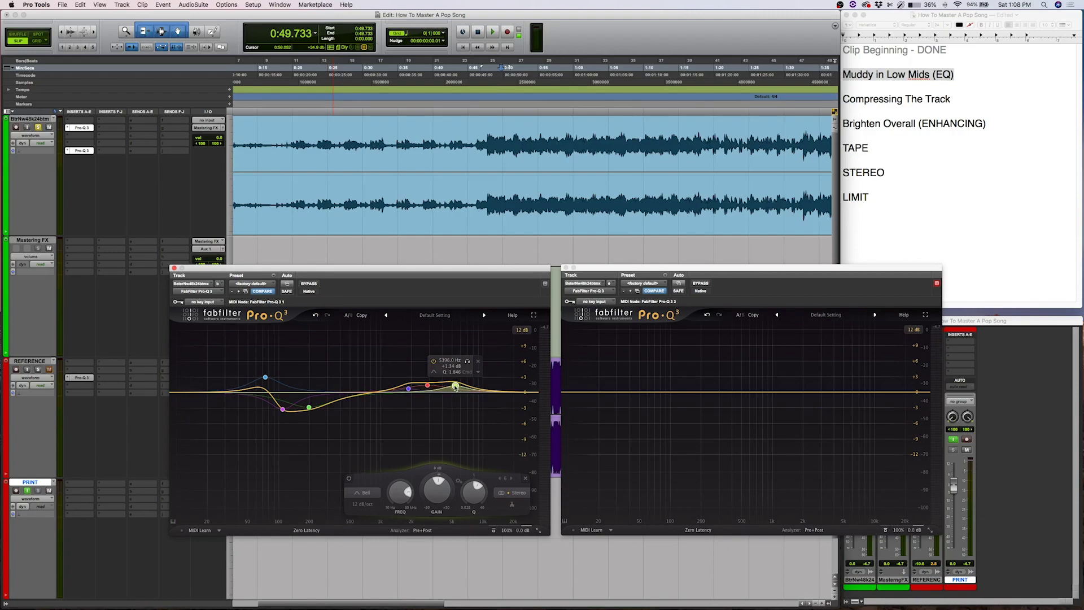
left_click_drag(455, 388, 455, 395)
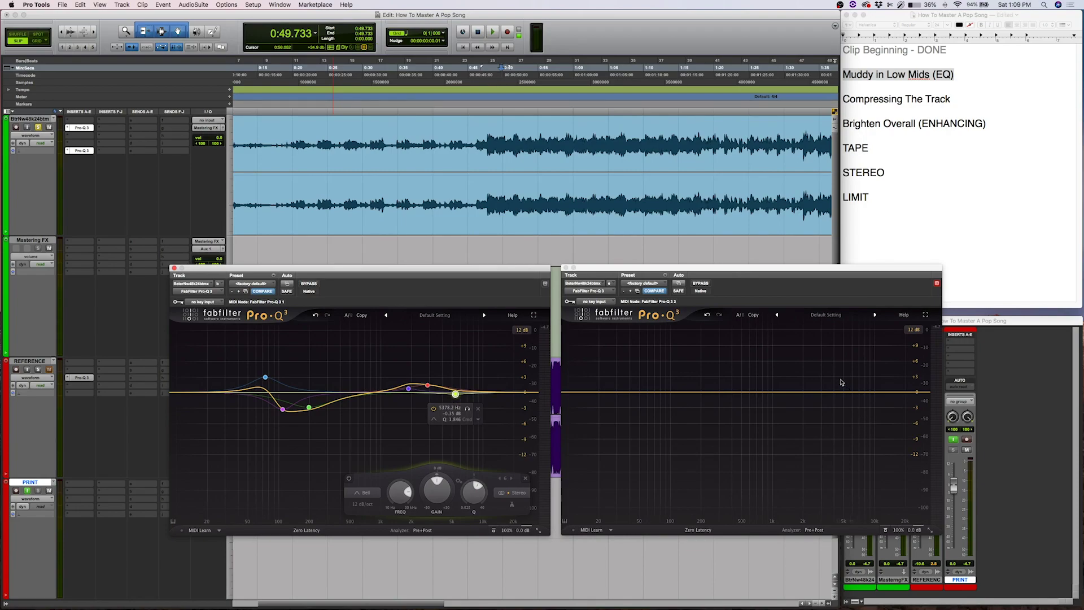
left_click_drag(450, 397, 459, 393)
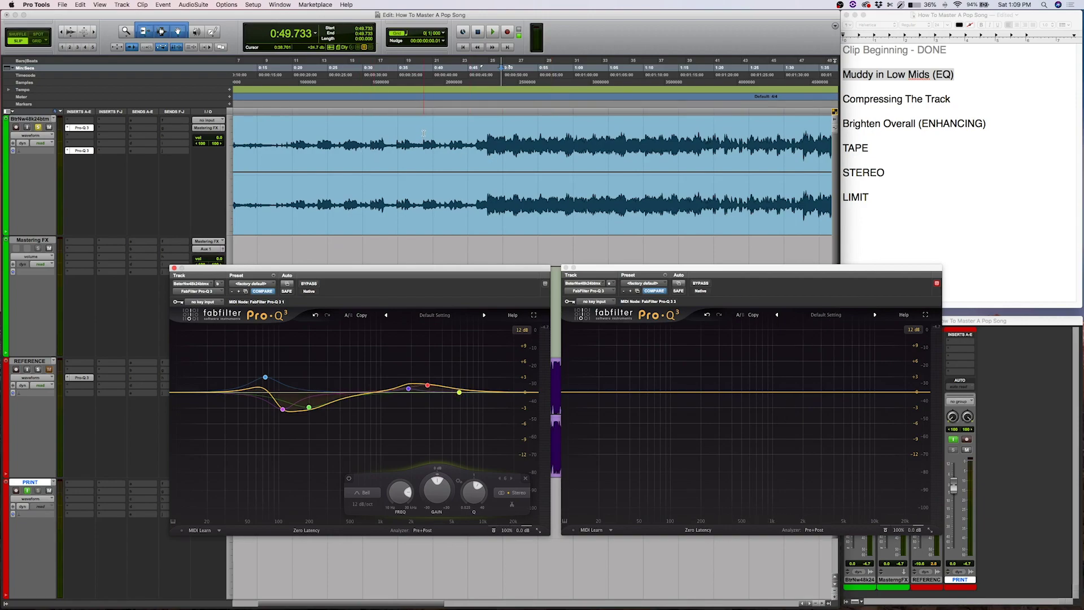
Play the mix from 1:59.600 and set the treble bell to about 1.5 dB near 9.4 kHz.
scroll(524, 134, "right", 10)
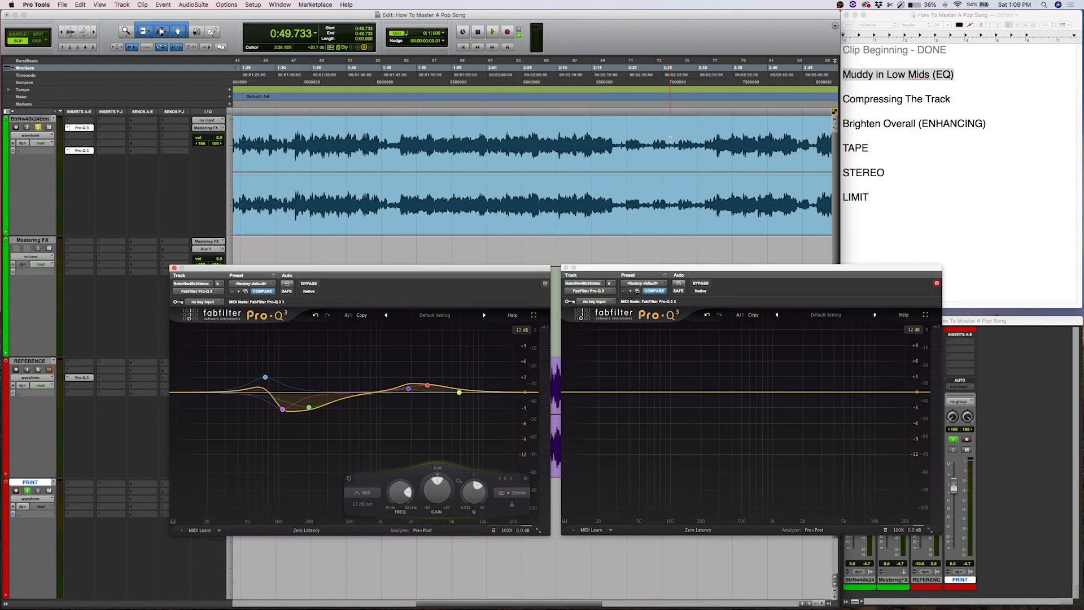
scroll(671, 140, "down", 2)
left_click(617, 140)
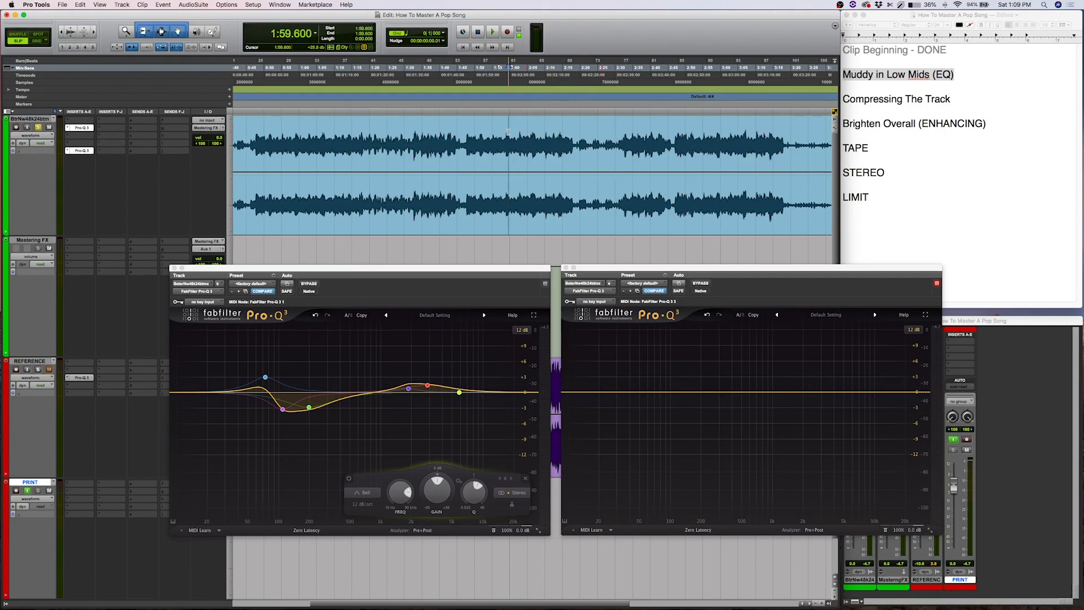
key("space")
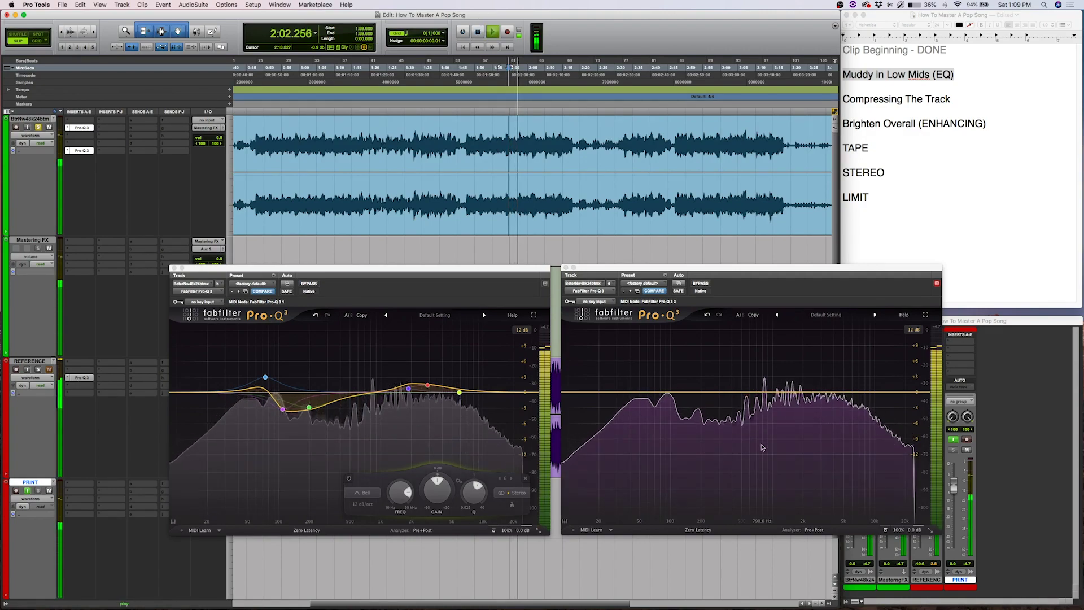
mouse_move(762, 447)
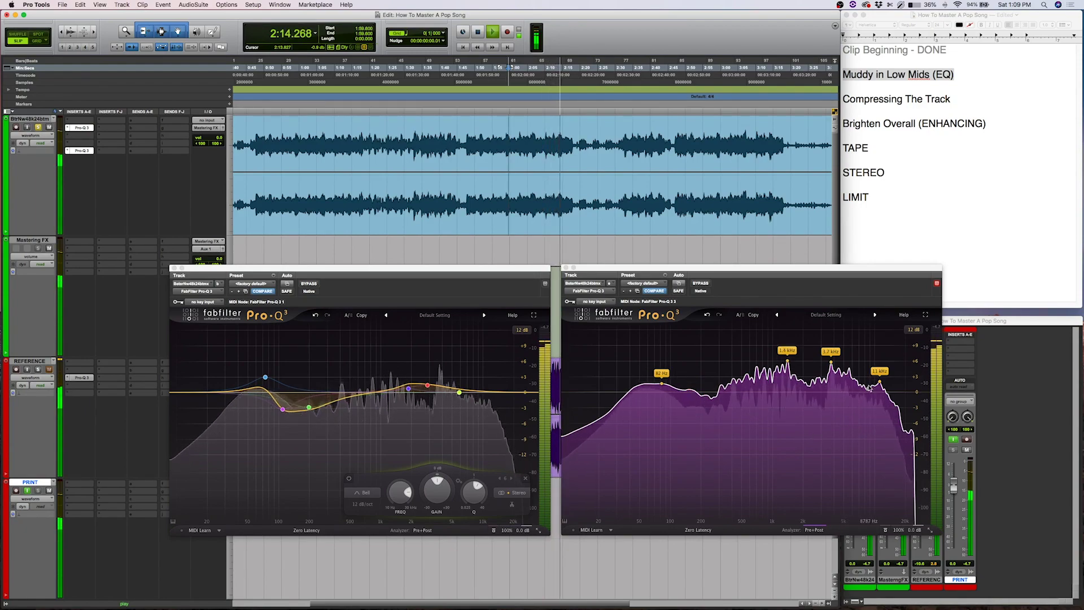
left_click_drag(460, 392, 480, 384)
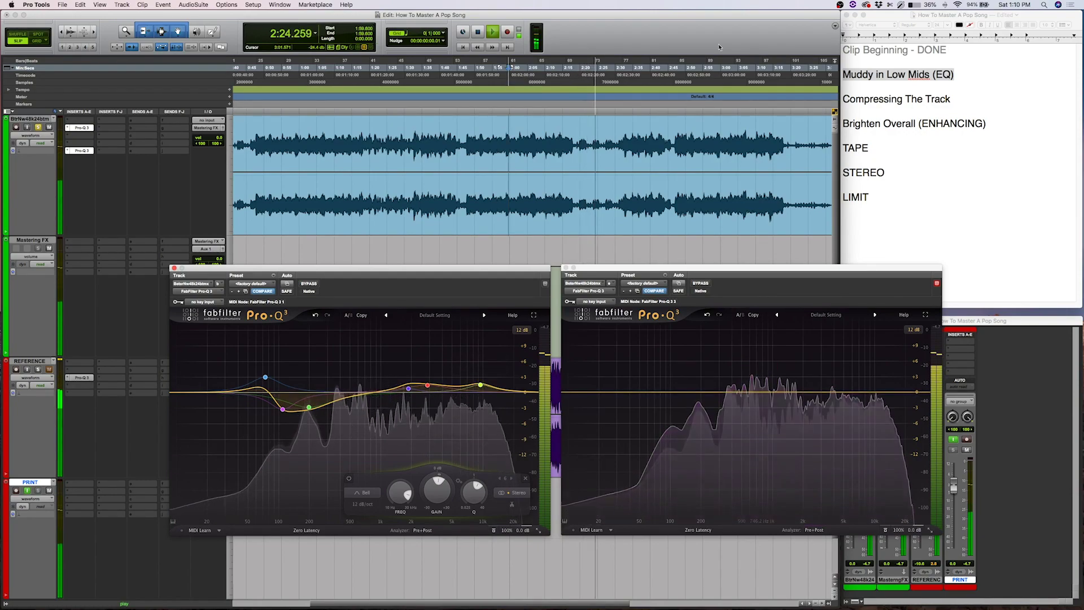
key("space")
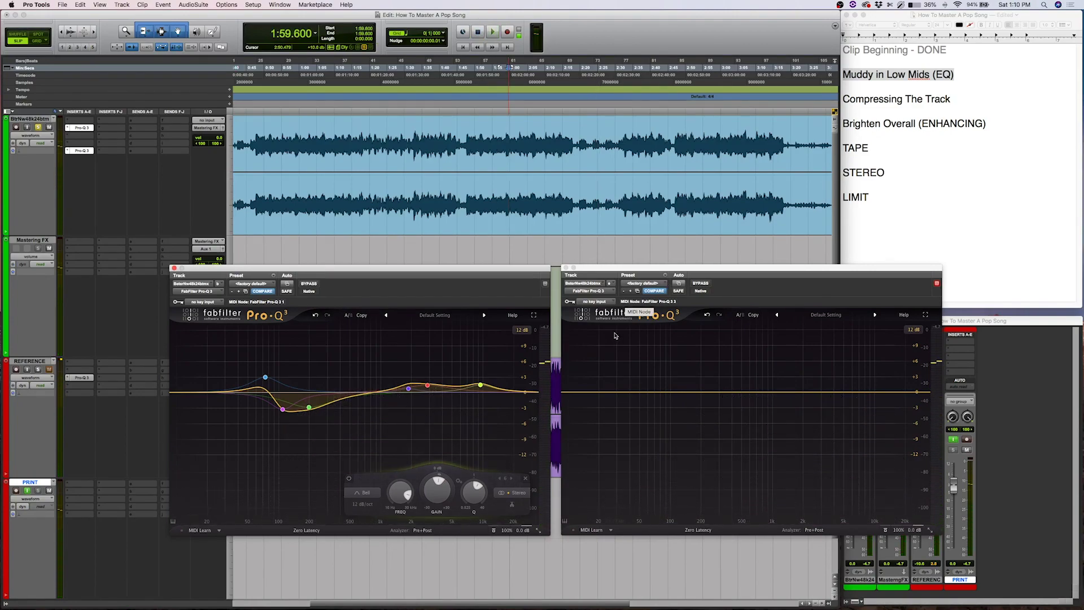
Move the mix track's second, flat Pro-Q 3 from insert E to insert J.
left_click(106, 186)
left_click(80, 151)
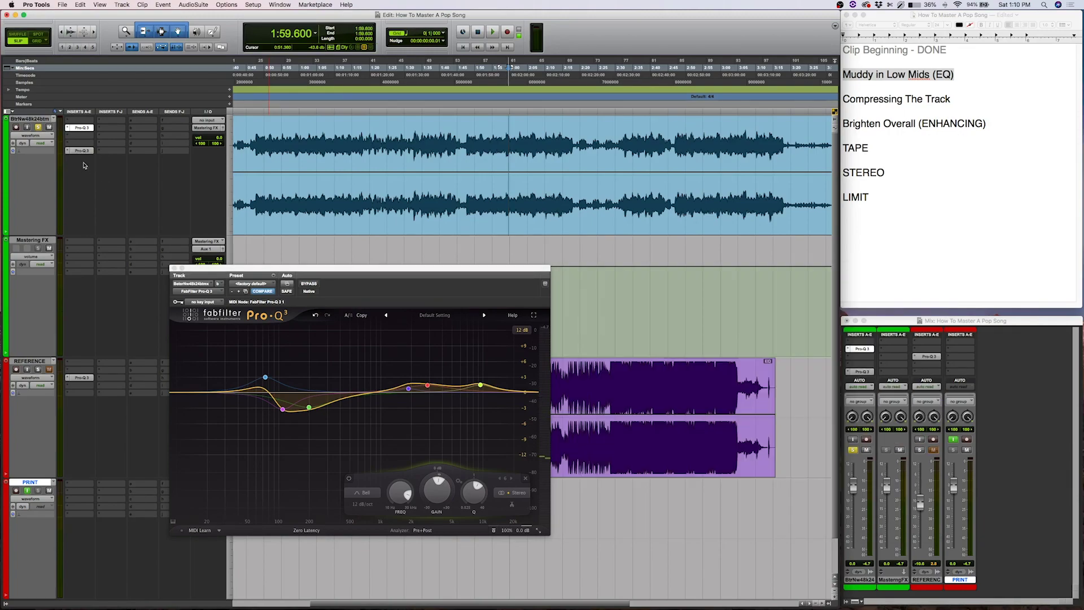
left_click(80, 150)
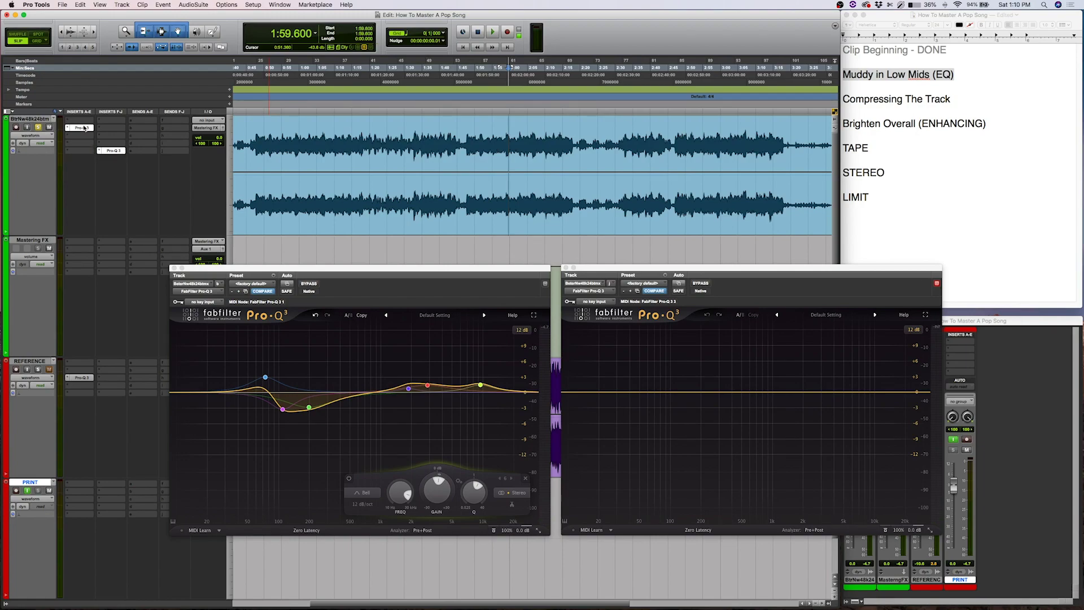
Move the mix track's first Pro-Q 3 from insert B to insert A, and close both equalizer windows.
left_click(77, 129)
left_click(78, 121)
left_click_drag(77, 121, 79, 122)
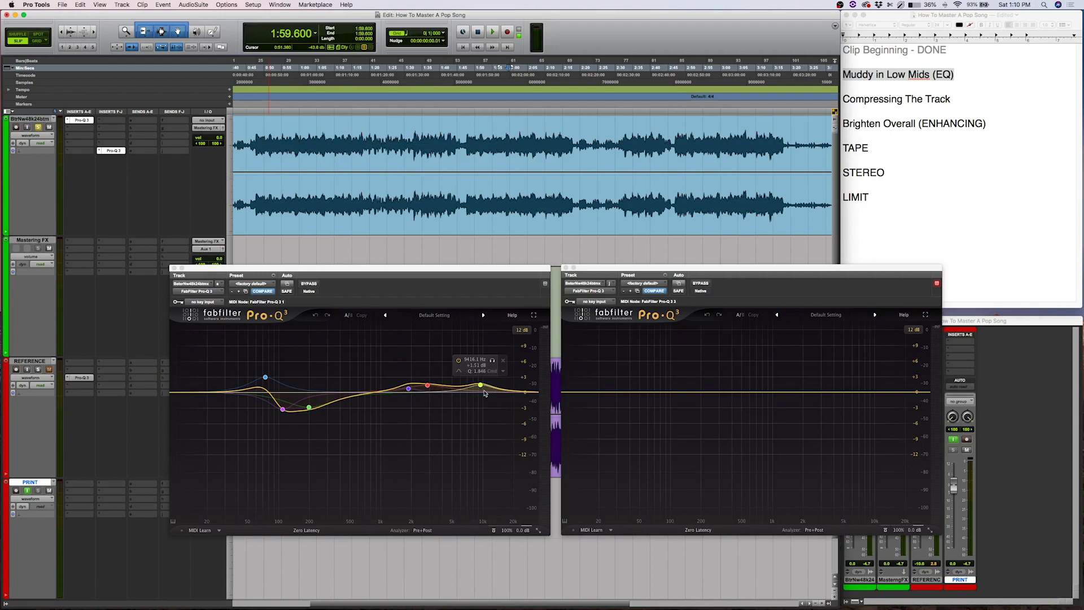
left_click(174, 268)
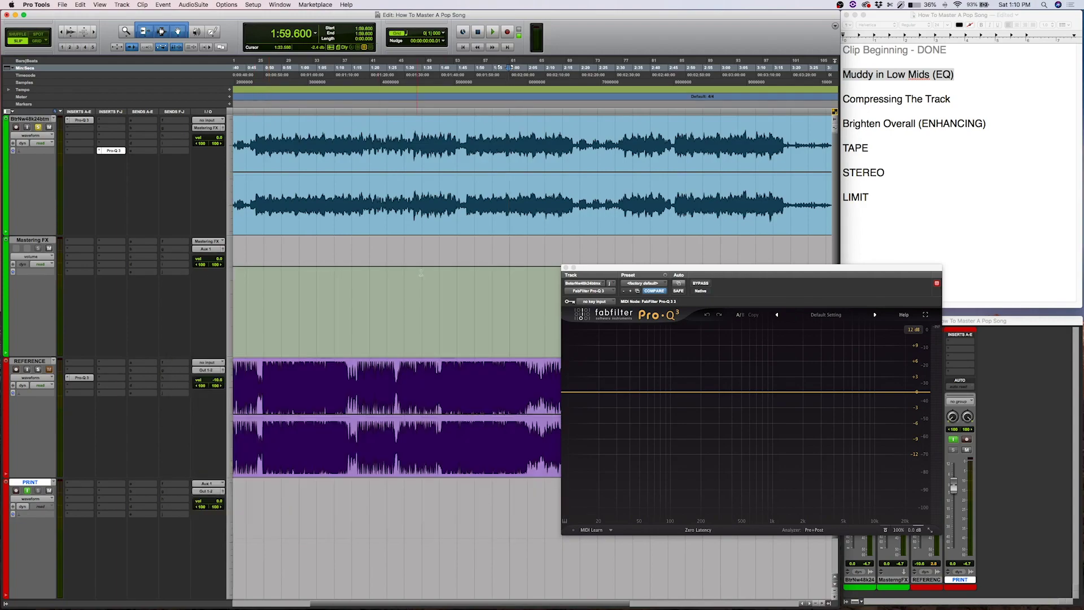
left_click(565, 267)
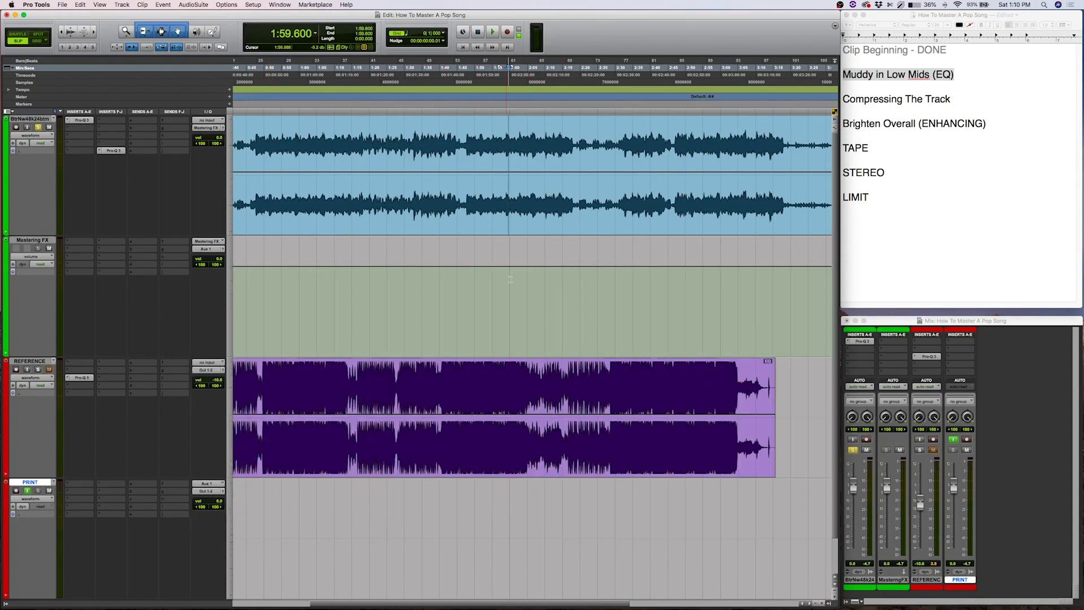
Play from 1:18.608 and compare the equalized mix with the REFERENCE track by alternating their solos.
scroll(510, 279, "left", 5)
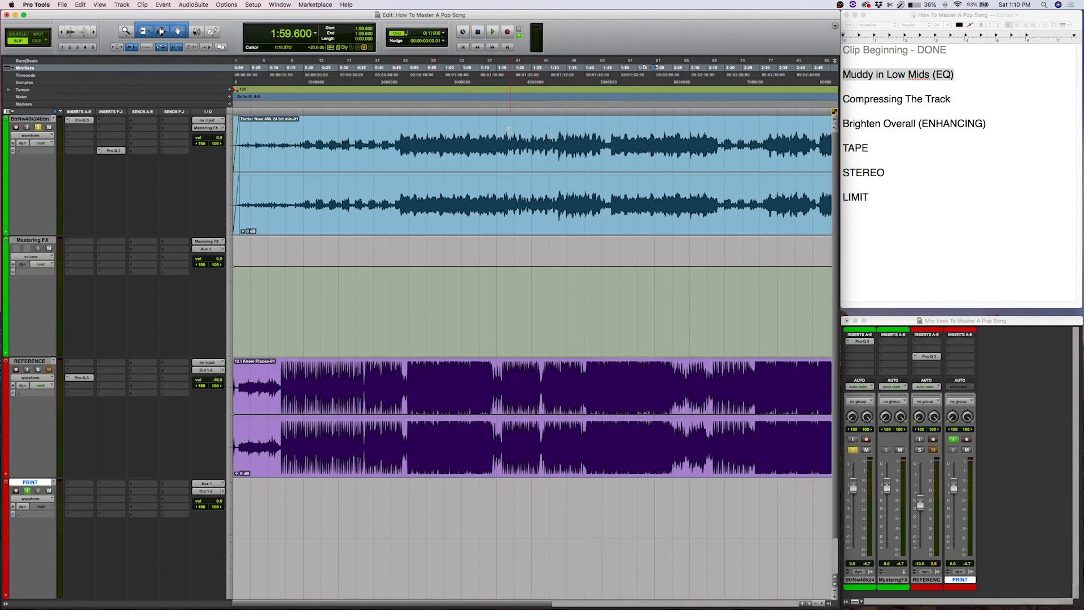
key("space")
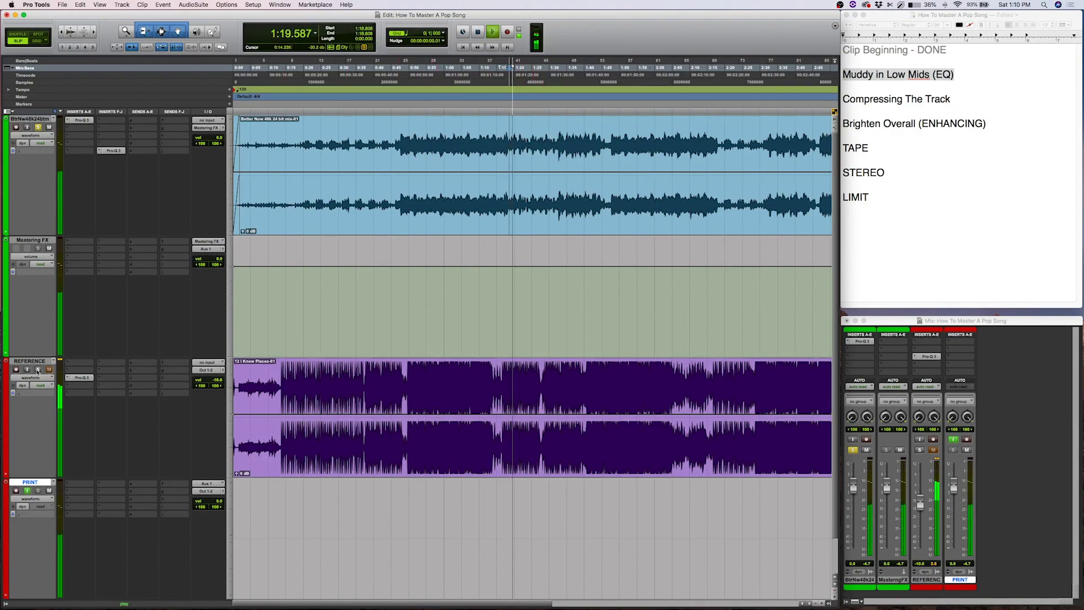
left_click(38, 370)
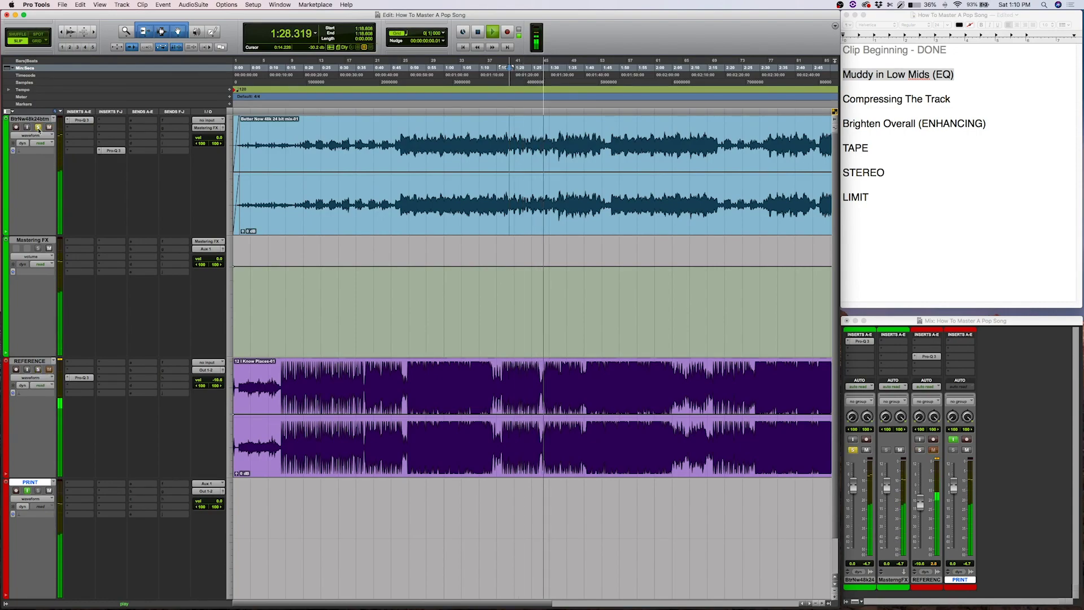
left_click(38, 369)
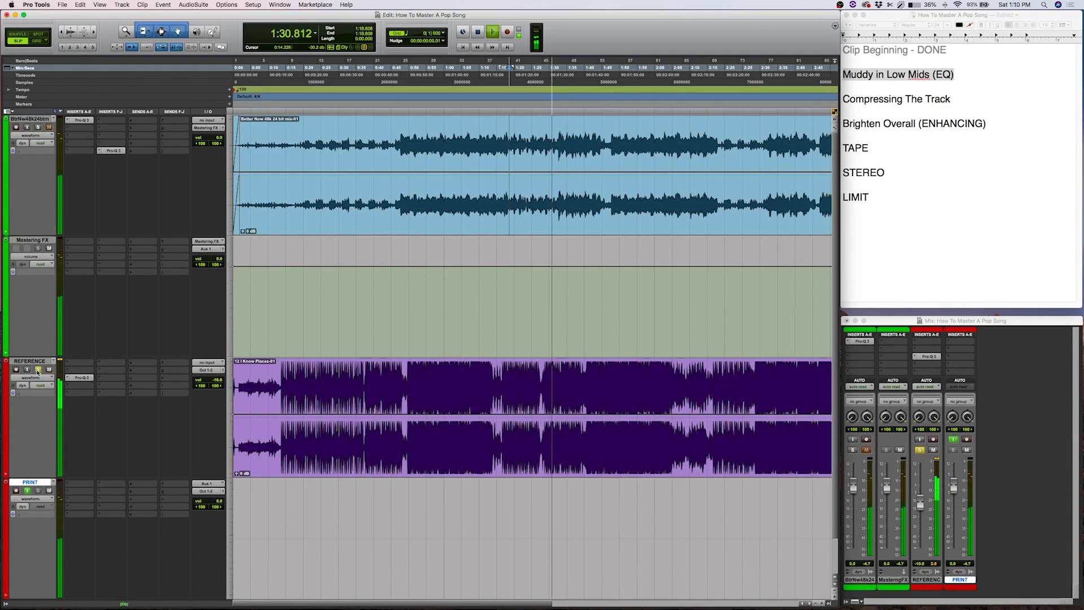
left_click(38, 127)
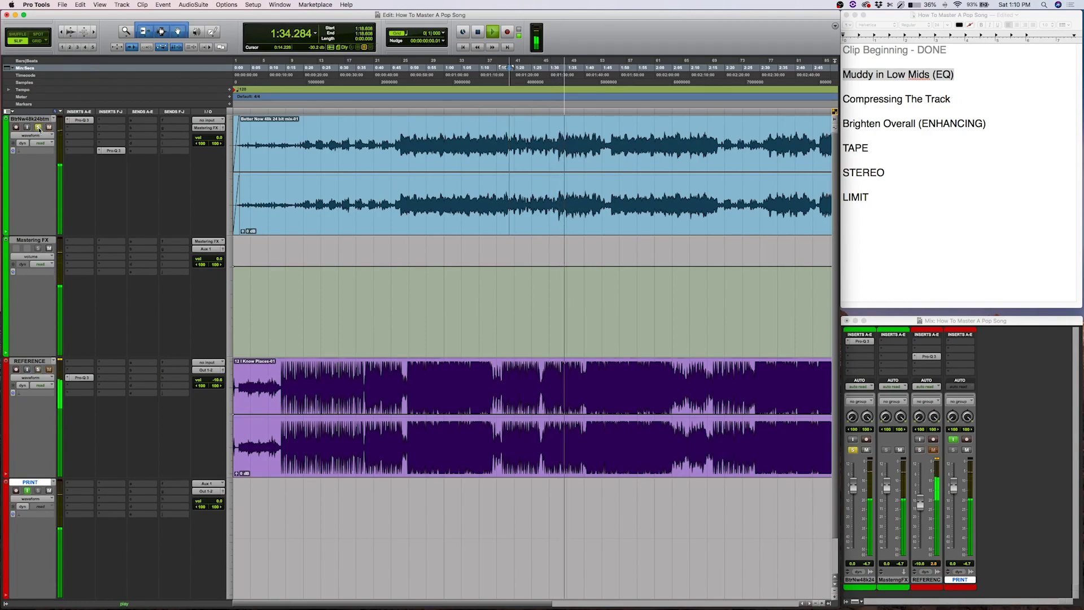
key("space")
Reopen the mix track's first Pro-Q 3 and add a gentle low-mid cut bell near 400 Hz with a Q of about 0.675.
left_click(79, 120)
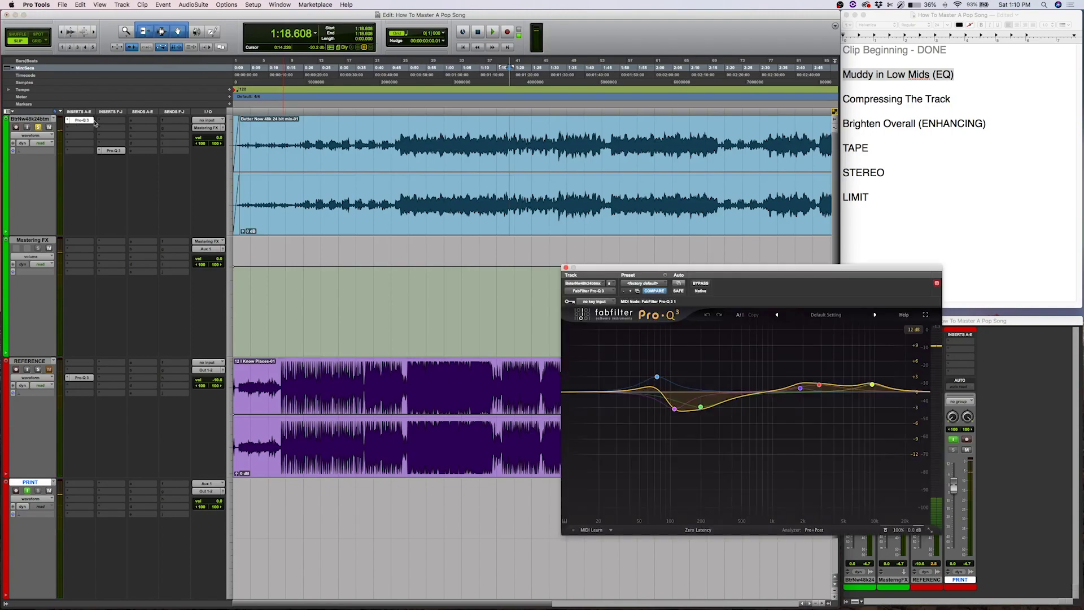
left_click_drag(783, 266, 403, 128)
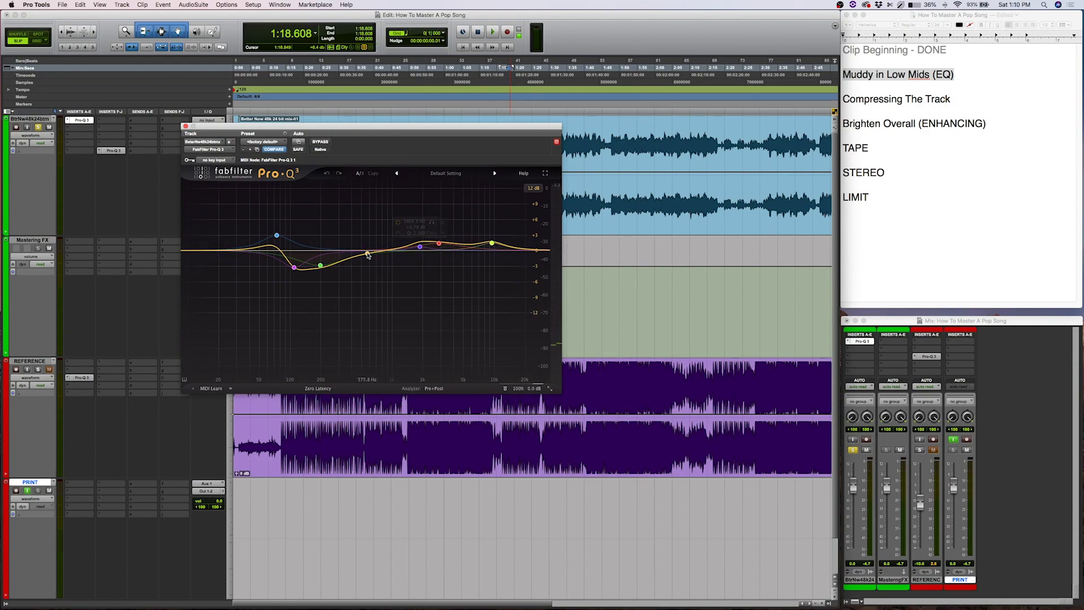
left_click(368, 257)
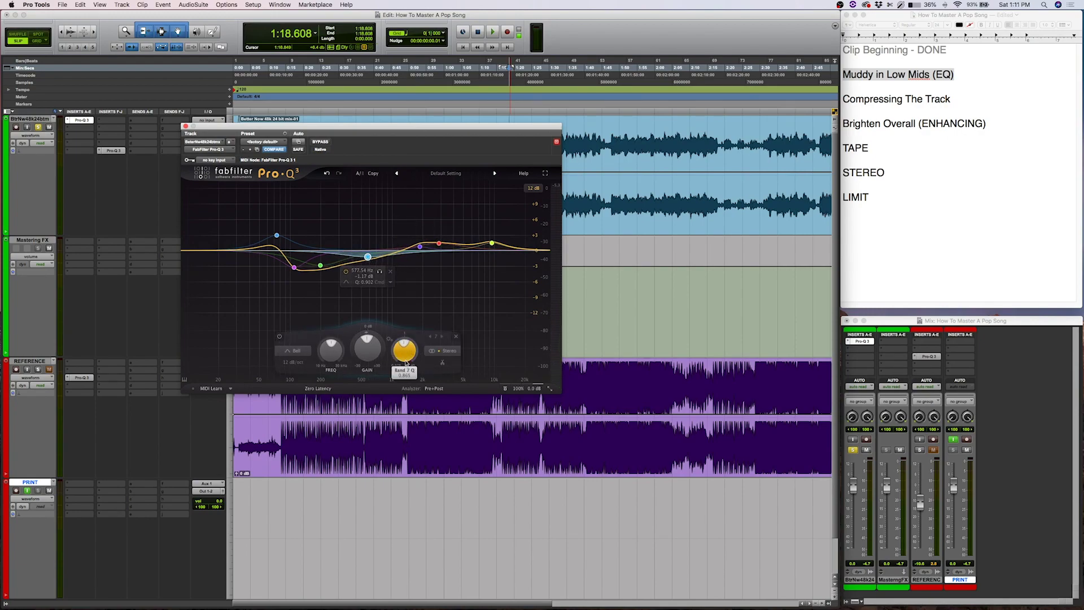
left_click_drag(405, 361, 406, 372)
left_click_drag(368, 257, 350, 262)
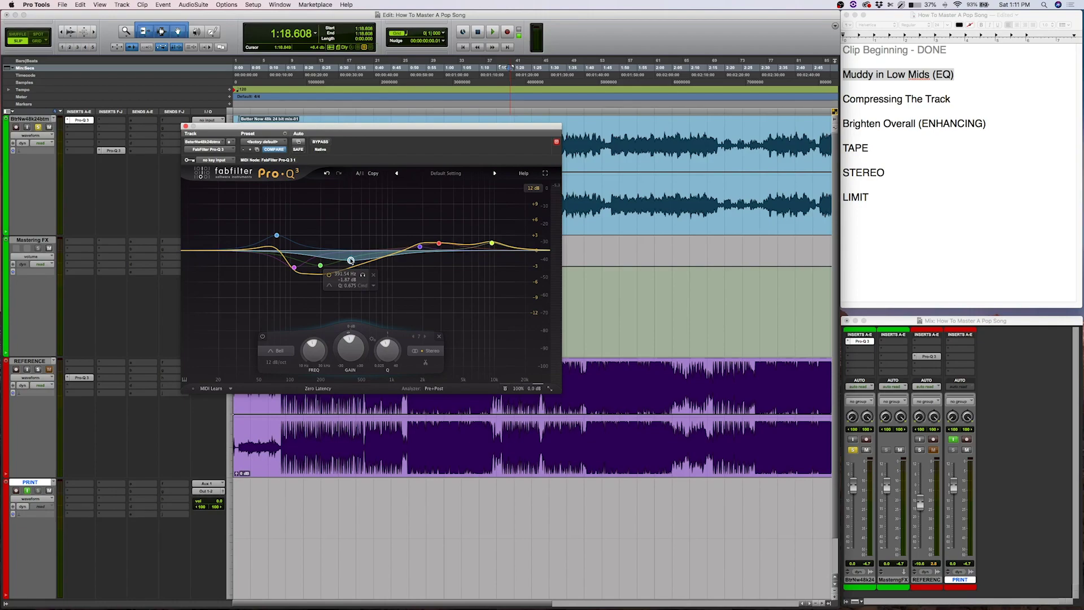
left_click_drag(349, 263, 352, 254)
left_click_drag(362, 128, 443, 113)
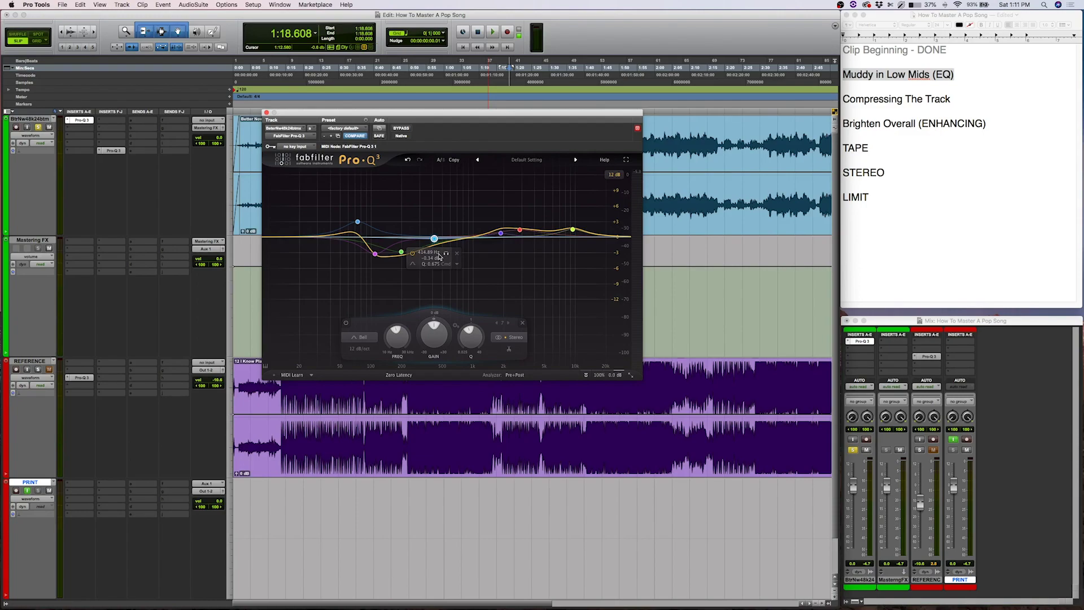
left_click_drag(433, 241, 431, 244)
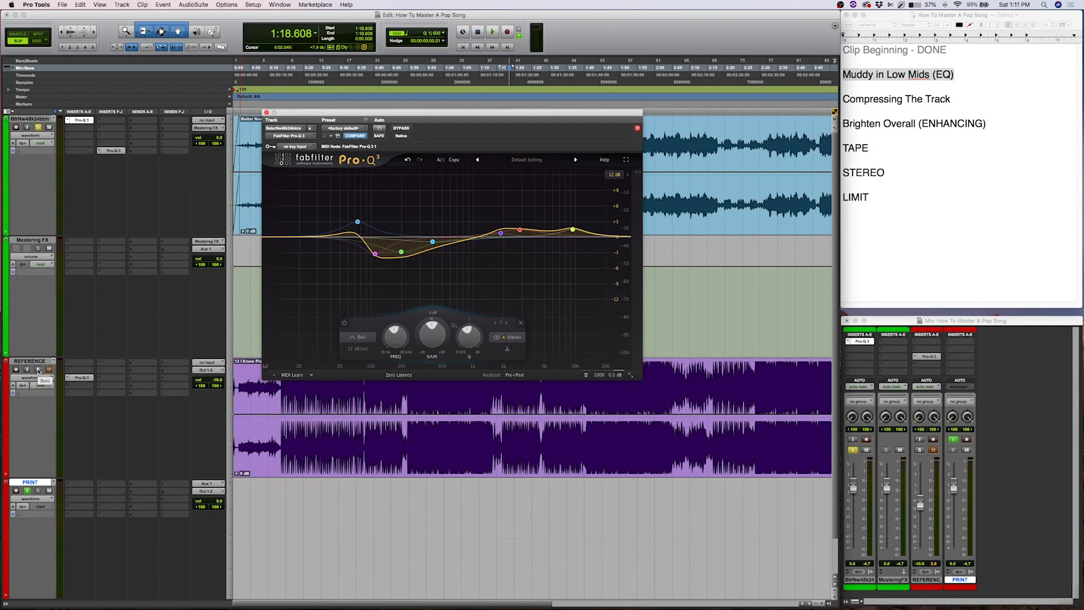
Play from 1:18.608, set the new low-mid bell to about -1.6 dB near 378 Hz with Q 0.438, and compare with the REFERENCE track.
key("space")
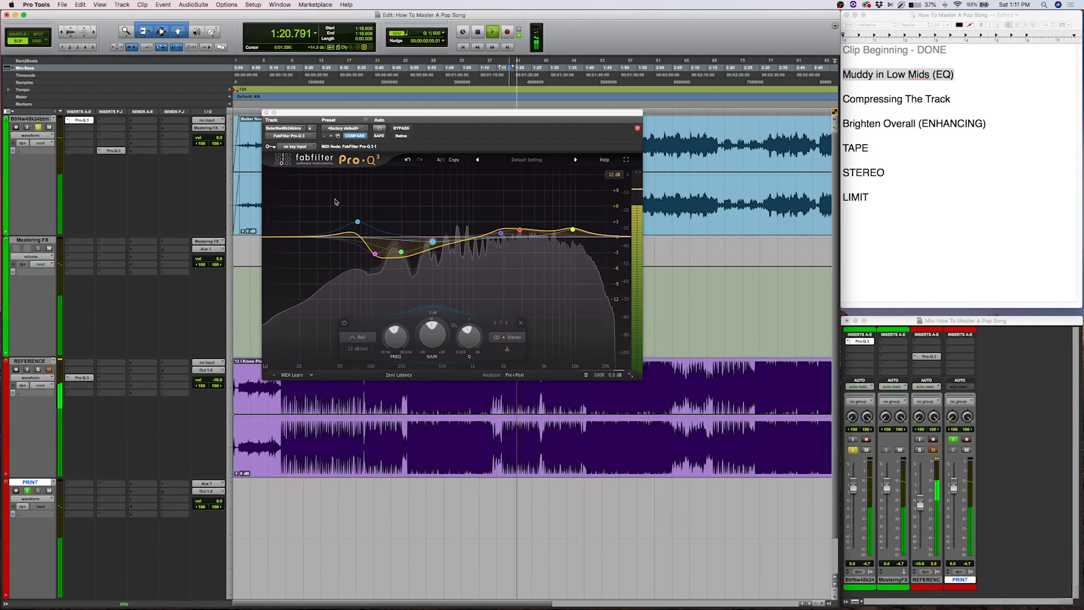
left_click_drag(432, 241, 435, 250)
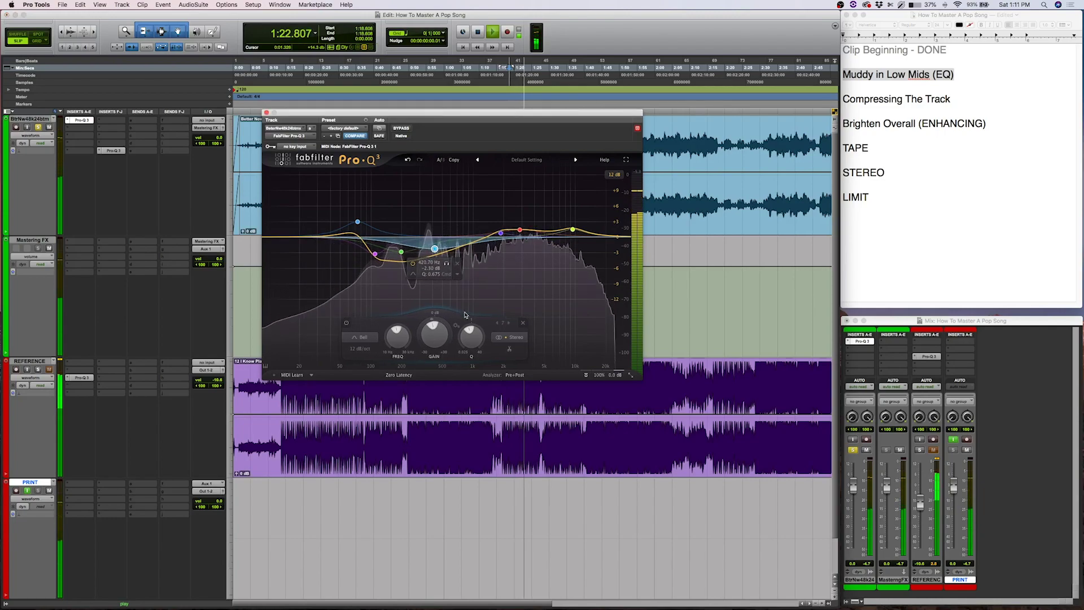
left_click_drag(471, 336, 471, 345)
left_click_drag(435, 249, 430, 246)
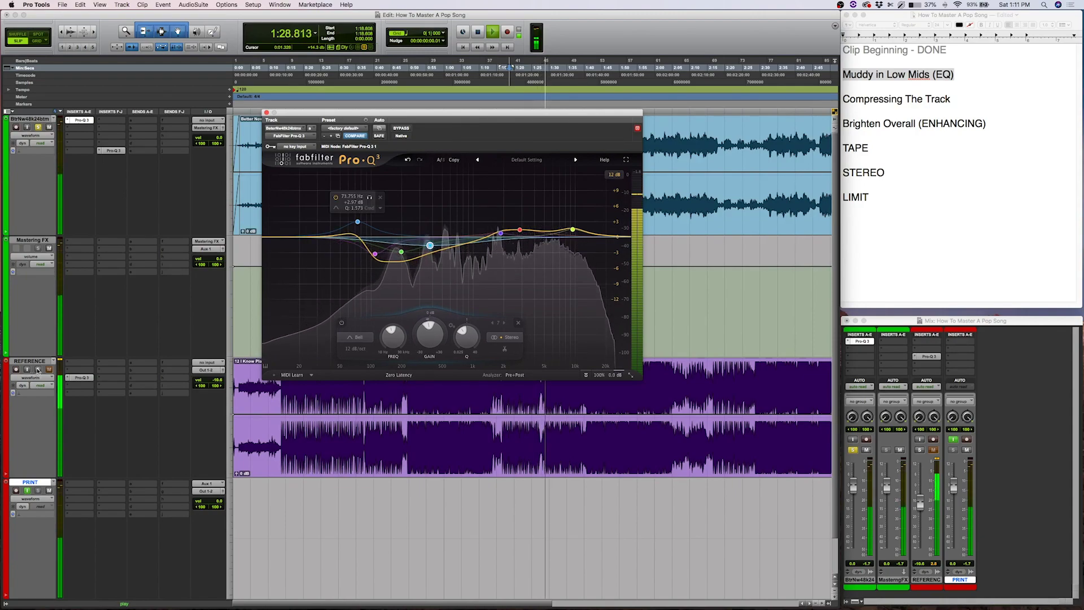
left_click(38, 370)
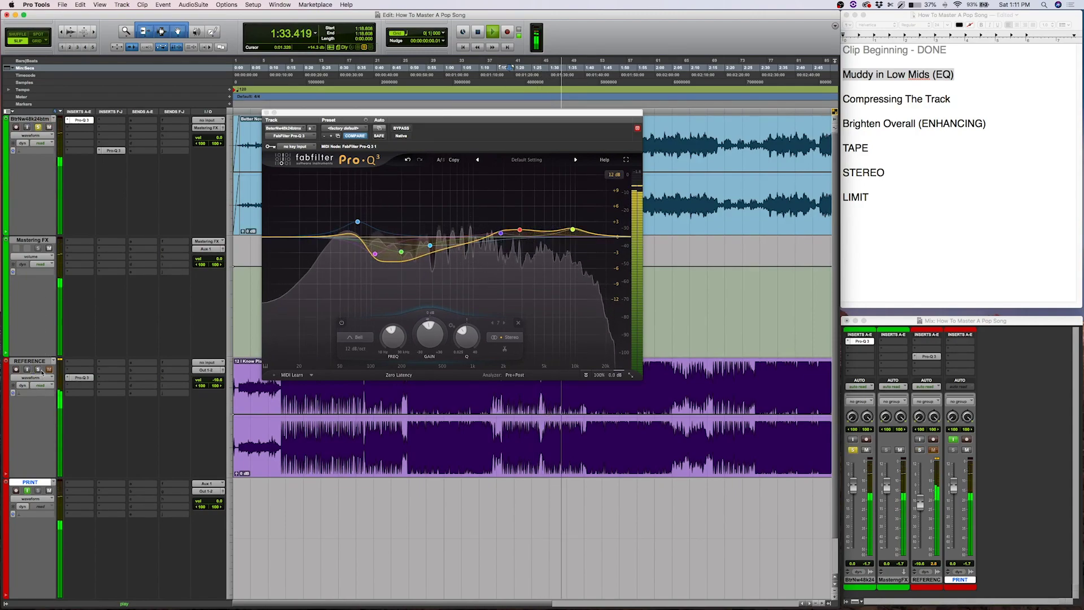
Shift the low boost bell to around 60 Hz, set the neighbouring cut to about -3.8 dB near 104 Hz, and check against REFERENCE.
mouse_move(362, 224)
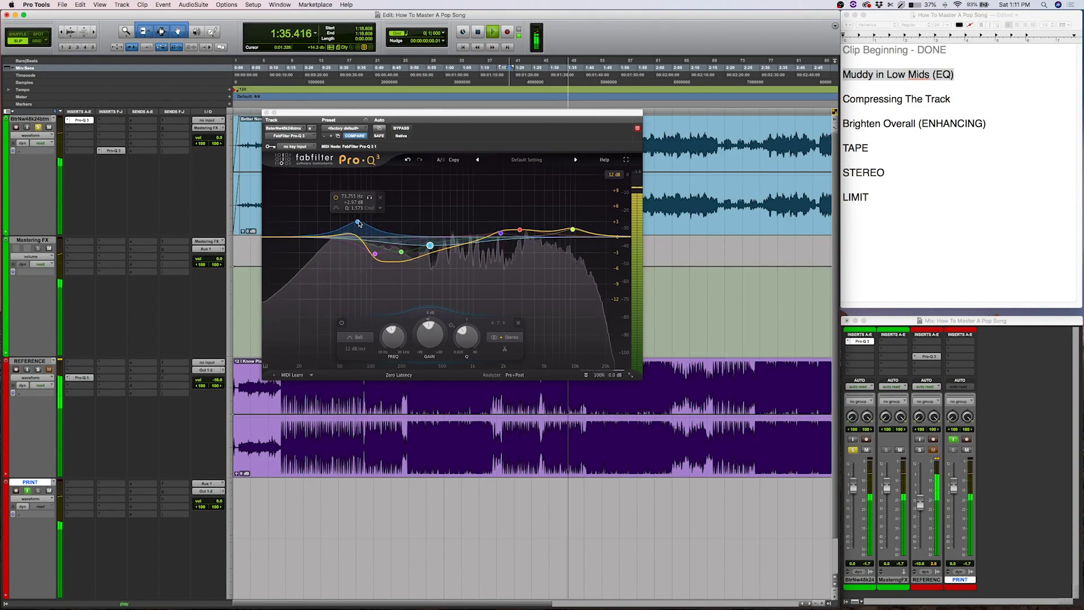
left_click_drag(359, 223, 372, 258)
left_click(375, 254)
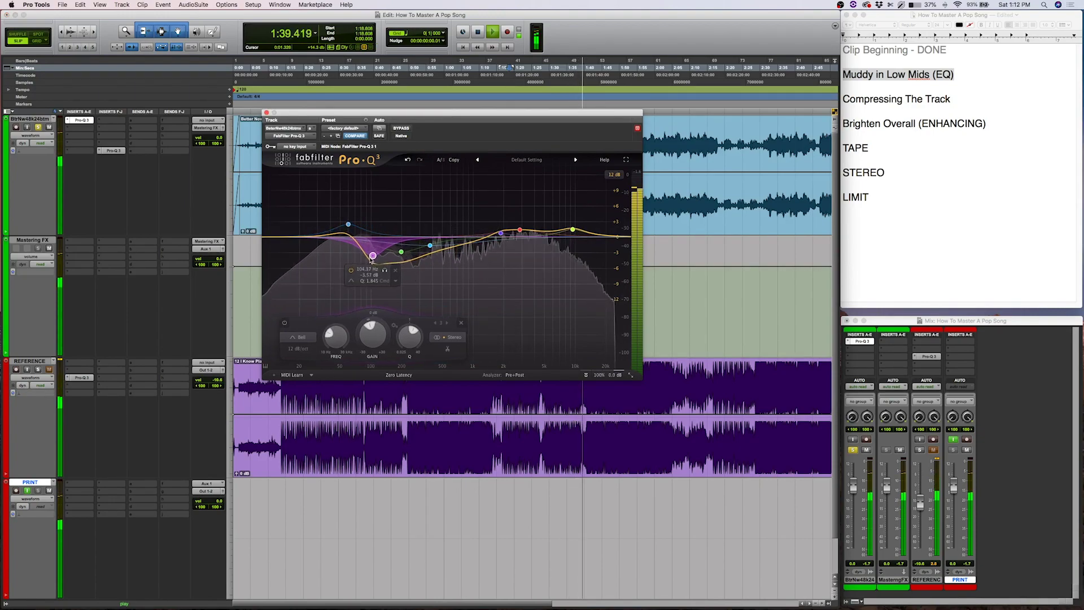
left_click(38, 369)
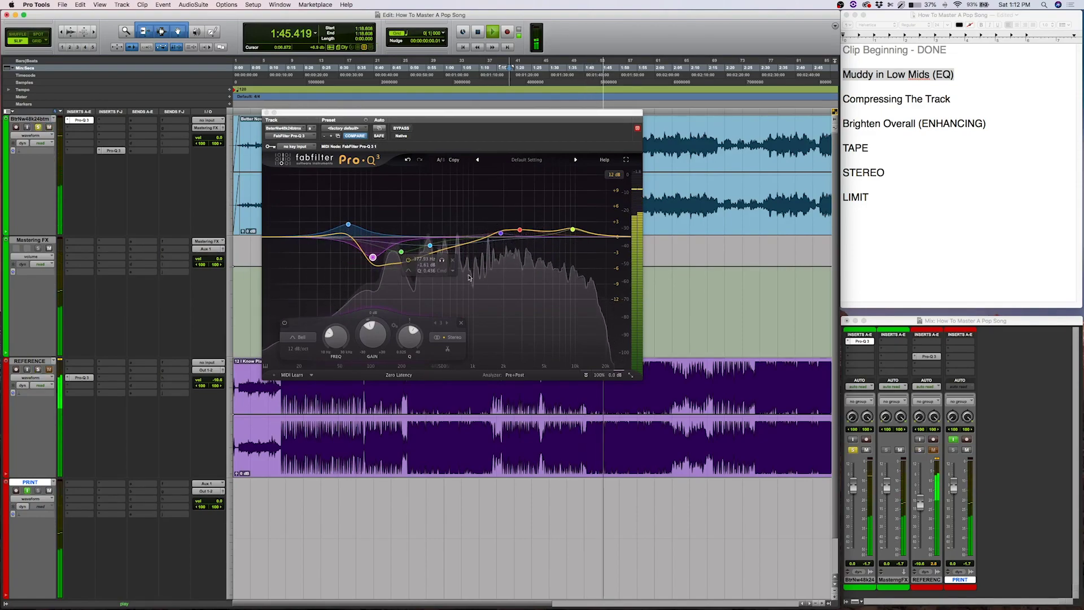
Replay from 1:18.608, deepen the low-mid bell to about -1.9 dB near 369 Hz, and add a slight high-shelf boost near 2 kHz.
key("space")
key("space")
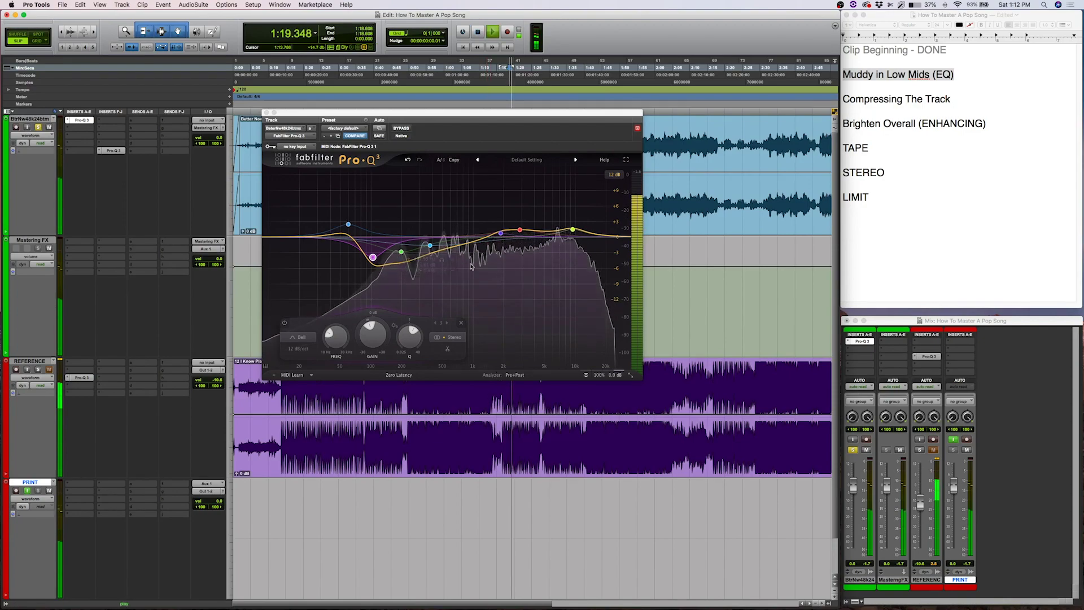
left_click(429, 247)
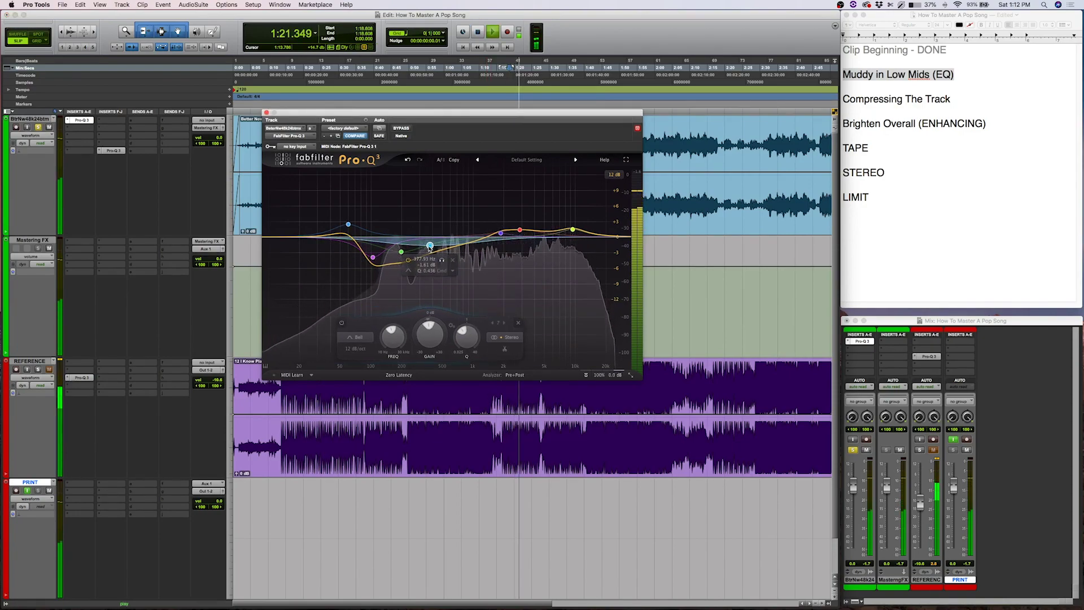
left_click_drag(611, 238, 503, 236)
key("space")
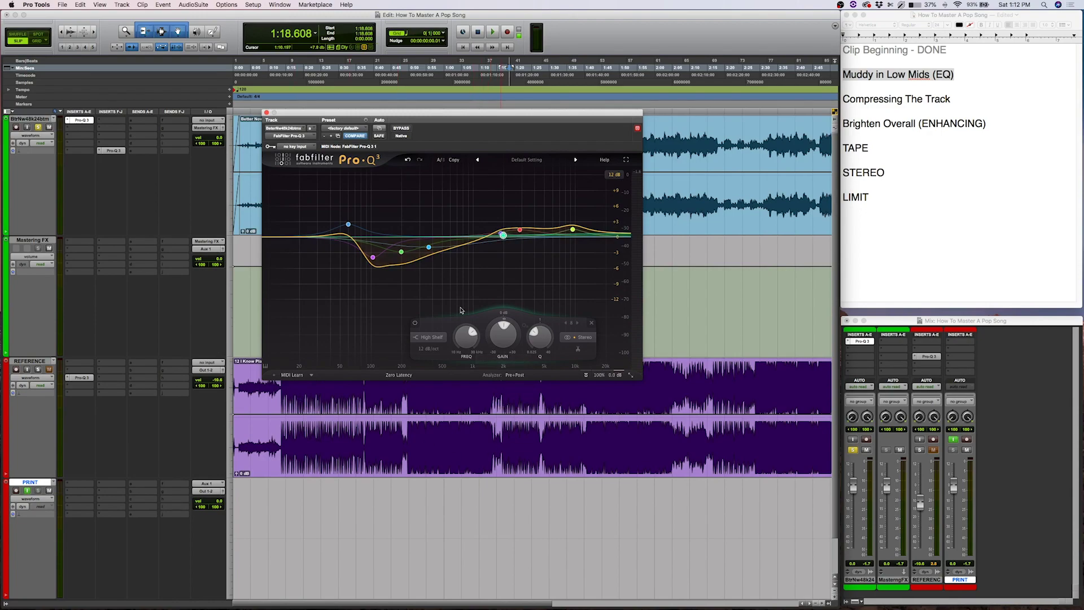
mouse_move(515, 236)
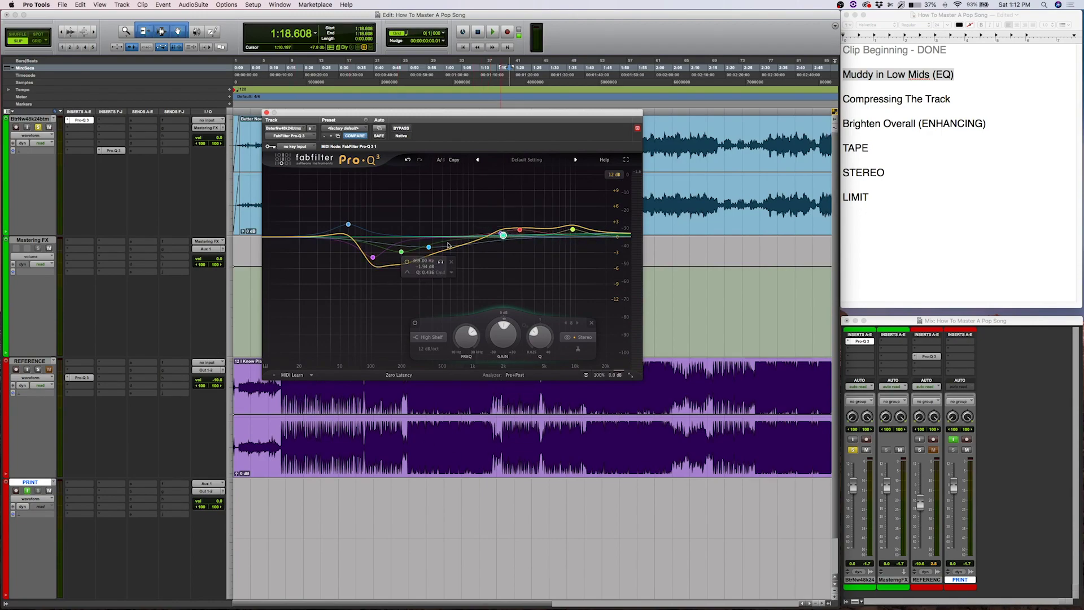
Switch to the TextEdit plan, change the Muddy in Low Mids note to (EQ FIXING), and point out the Brighten Overall (ENHANCING) line.
mouse_move(359, 253)
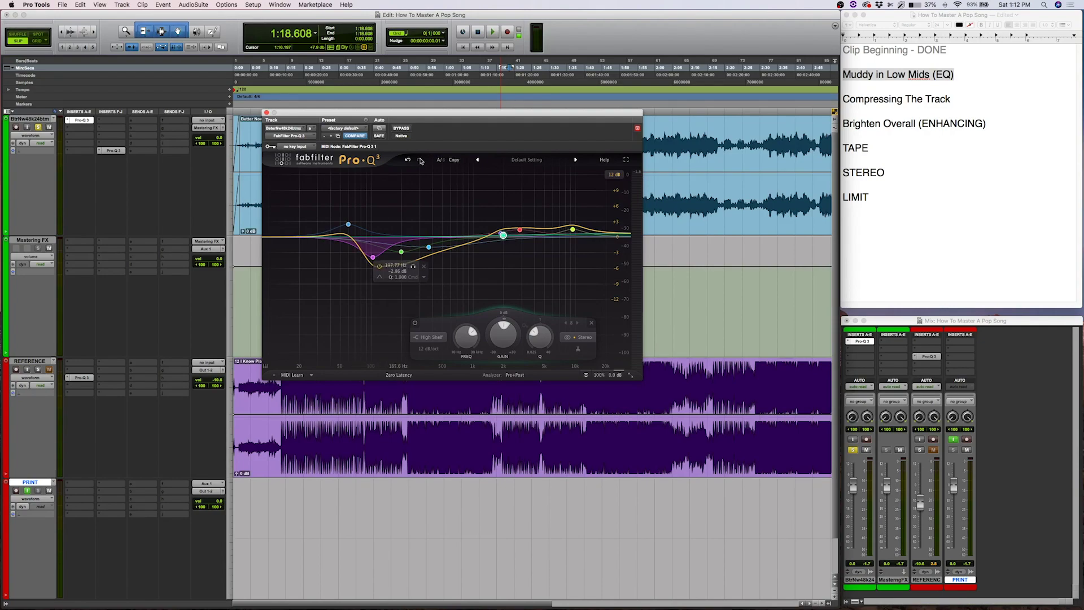
left_click(910, 145)
left_click(939, 124)
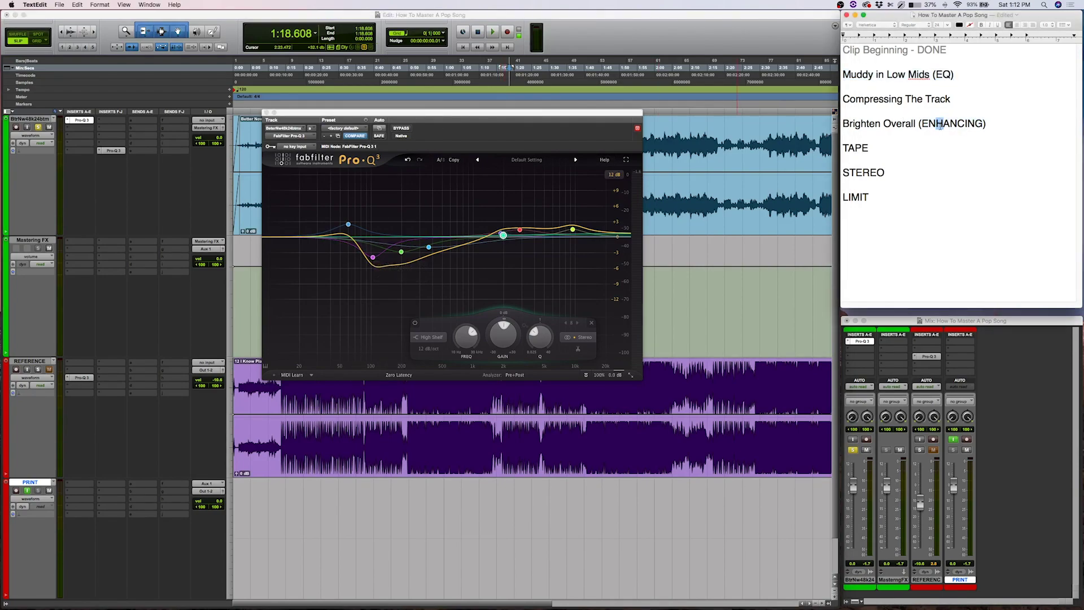
left_click_drag(987, 125, 841, 123)
left_click(868, 124)
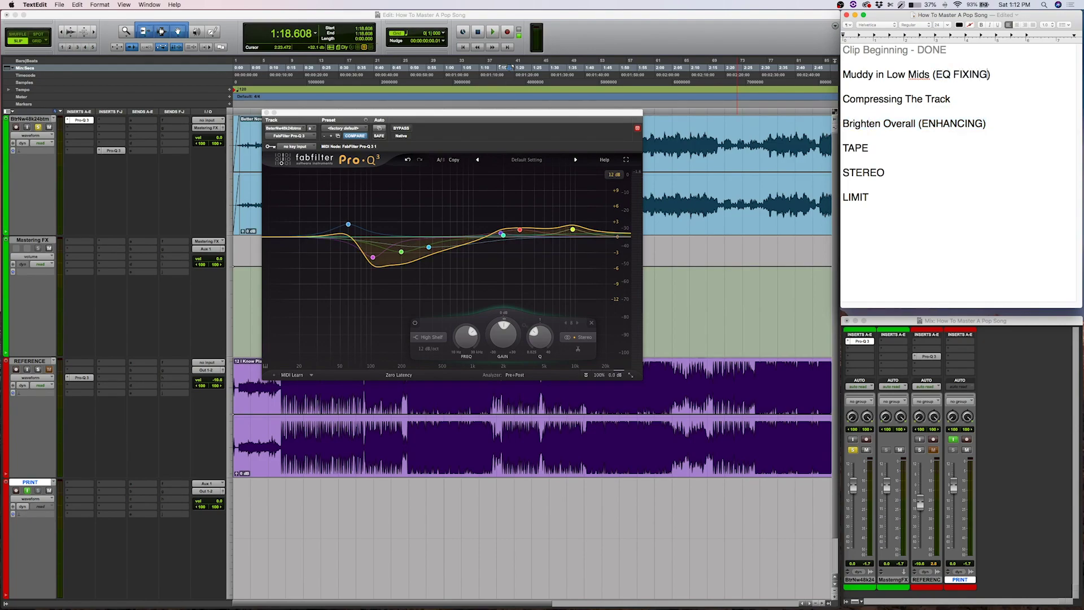
left_click_drag(995, 125, 872, 124)
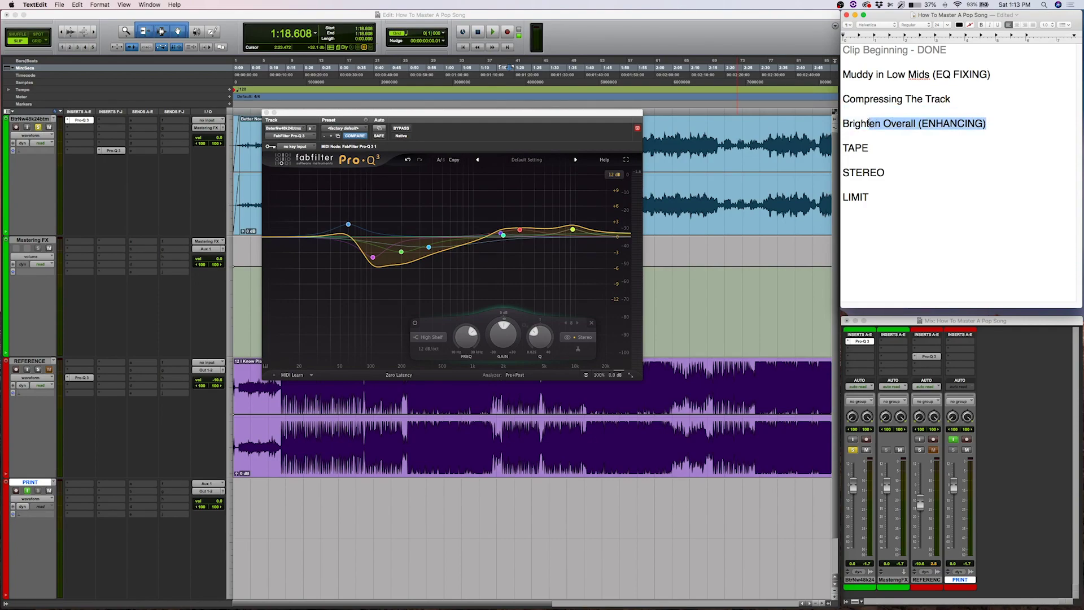
left_click(868, 124)
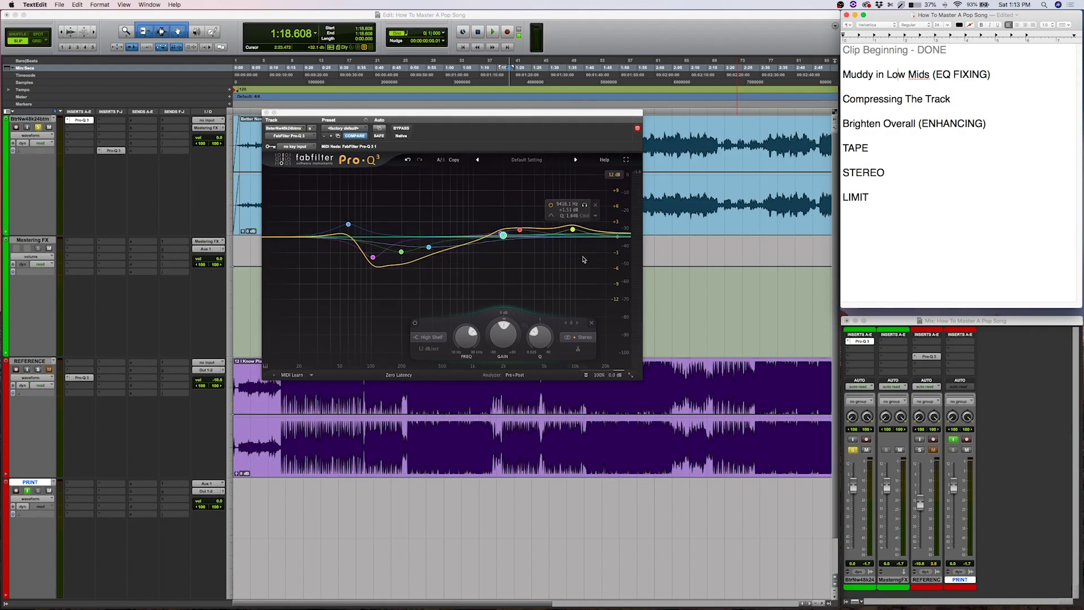
Play the mix and compare it with and without the Pro-Q 3 by repeatedly toggling its bypass, leaving the equalizer active.
left_click_drag(316, 116, 234, 185)
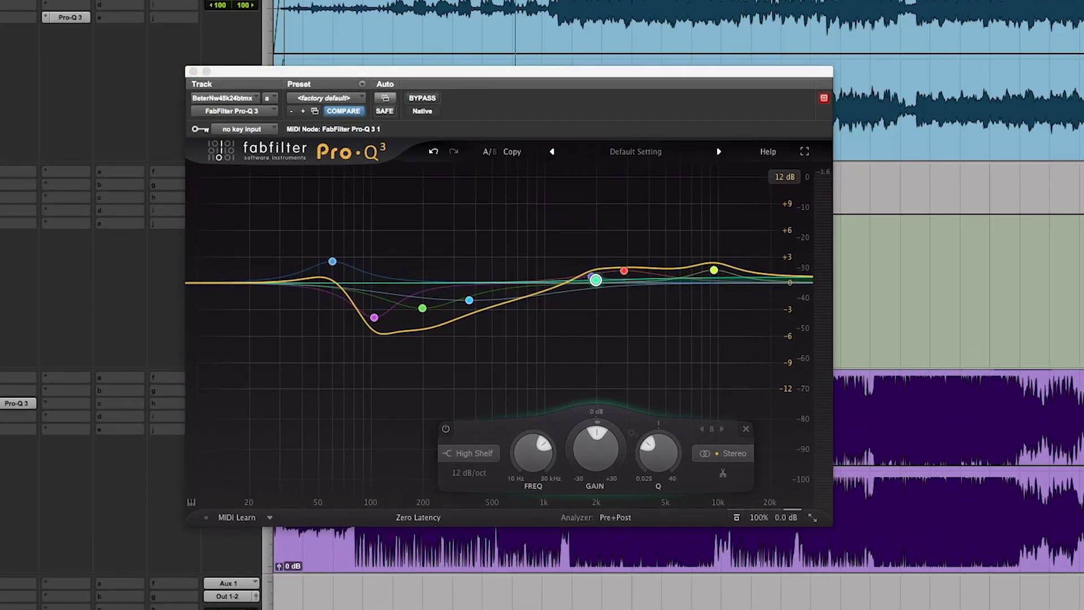
key("space")
left_click(416, 98)
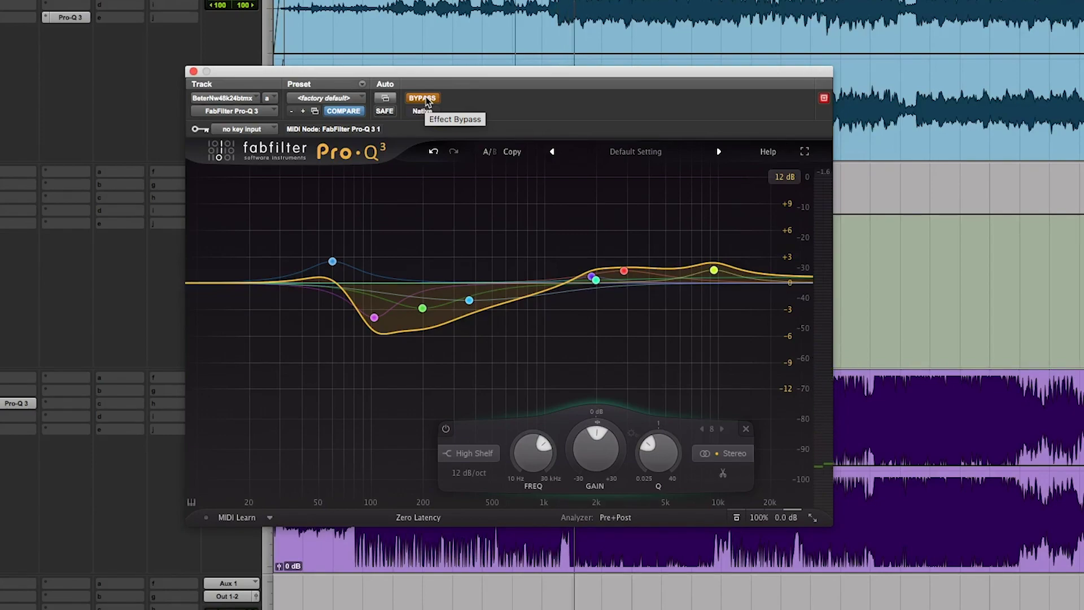
left_click(426, 99)
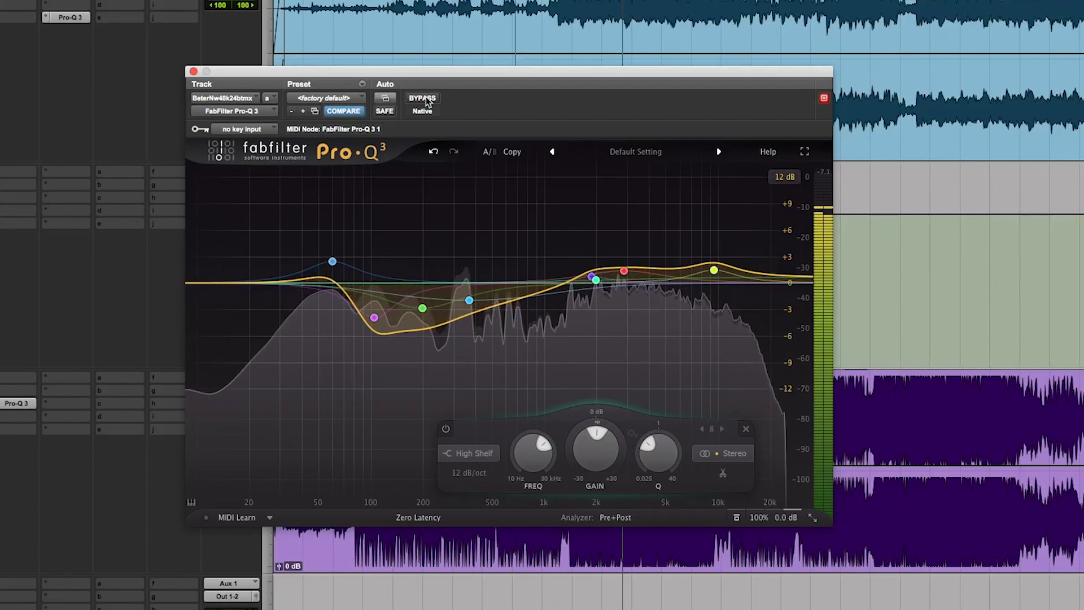
left_click(423, 98)
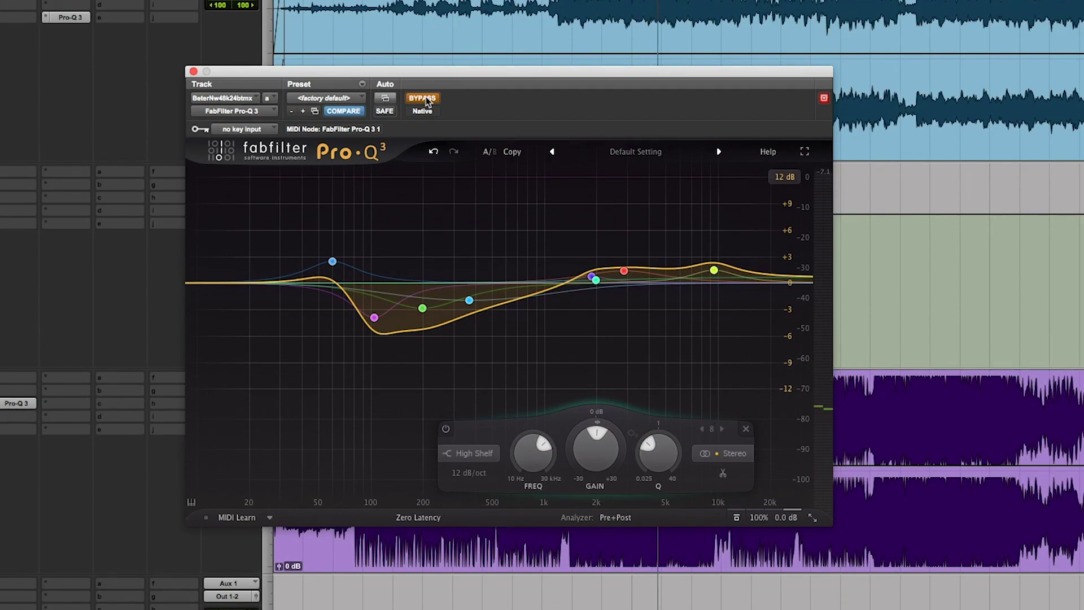
left_click(424, 99)
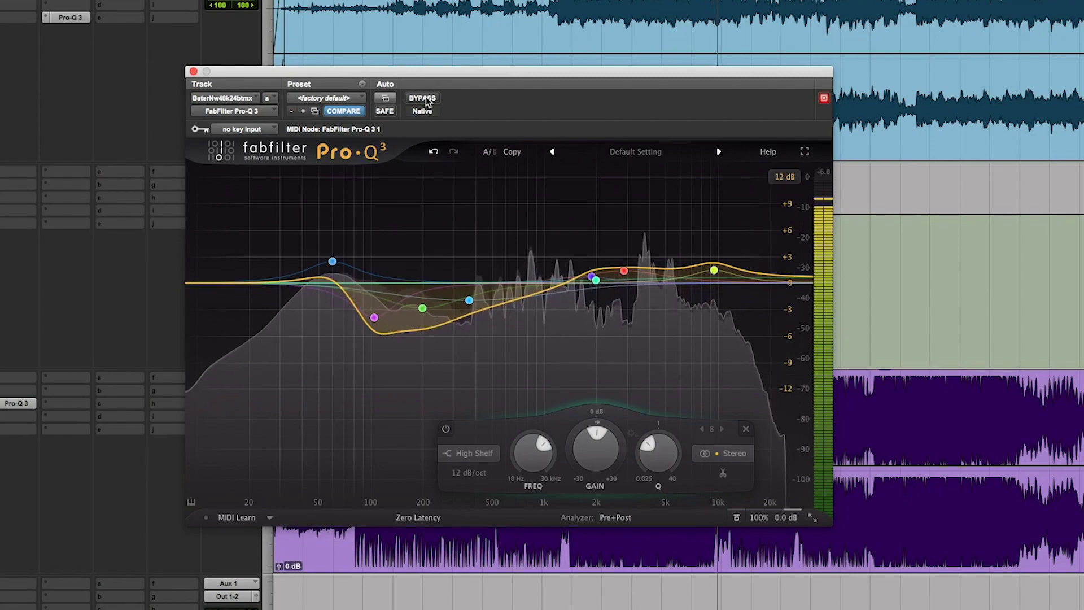
left_click(425, 99)
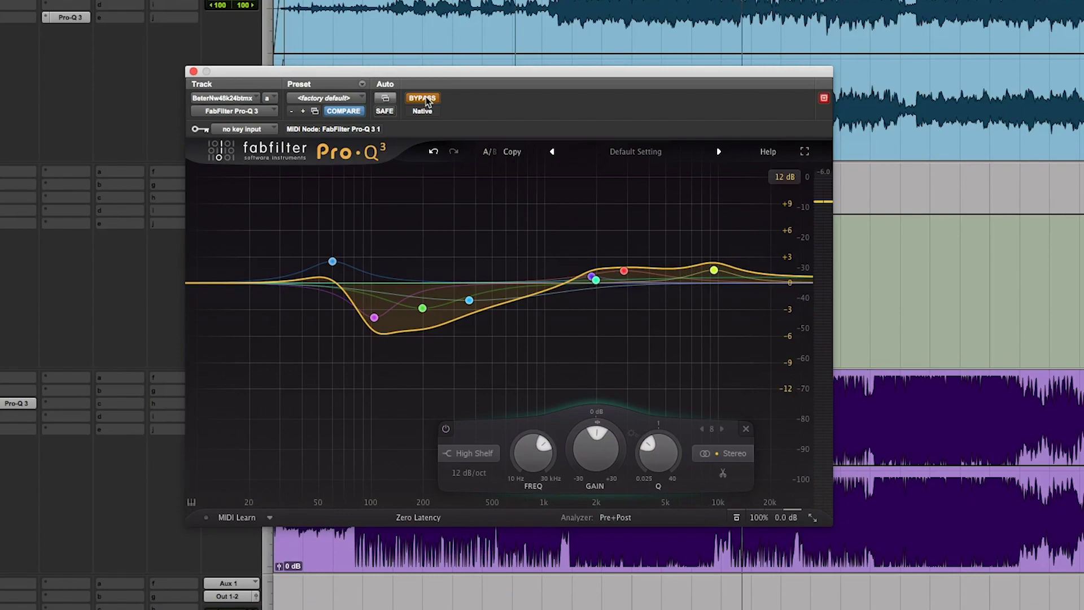
left_click(424, 99)
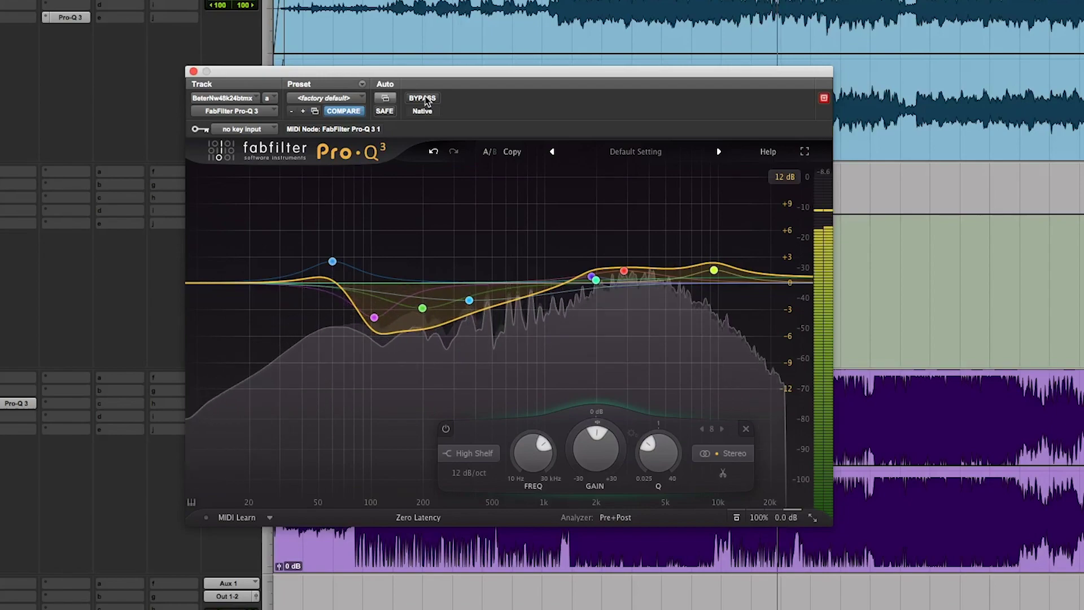
key("space")
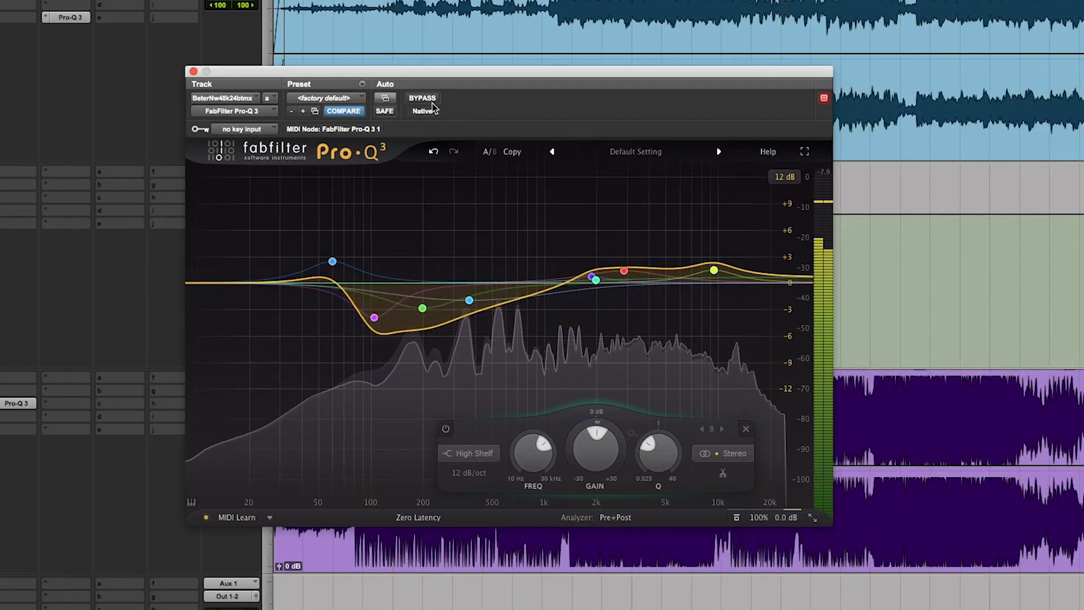
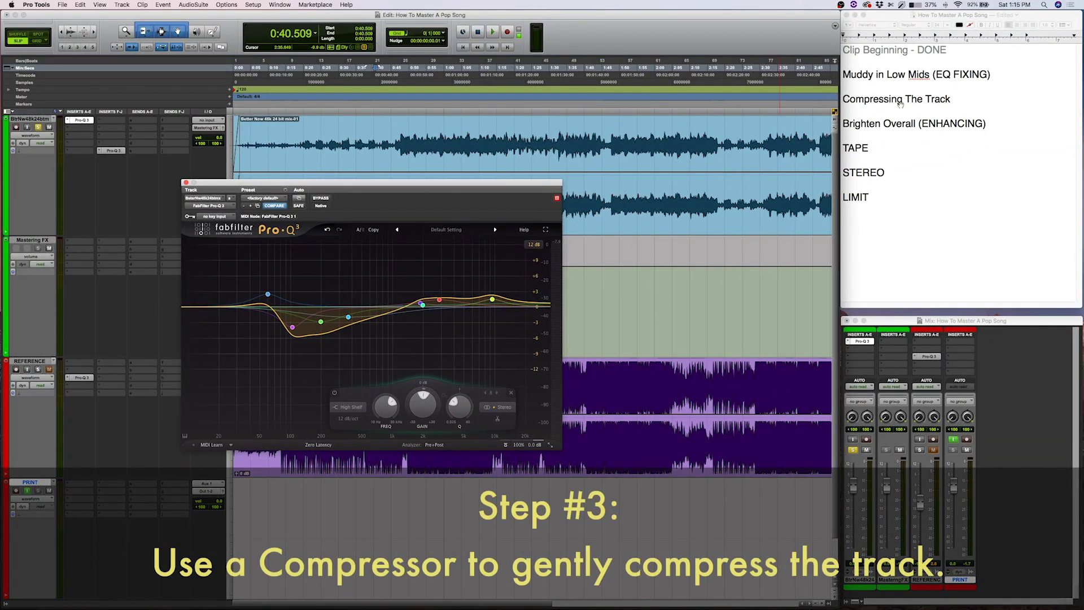
Close the Pro-Q 3 window and add the multichannel VBC FG-Grey (stereo) compressor on the mix track's insert C.
left_click(187, 184)
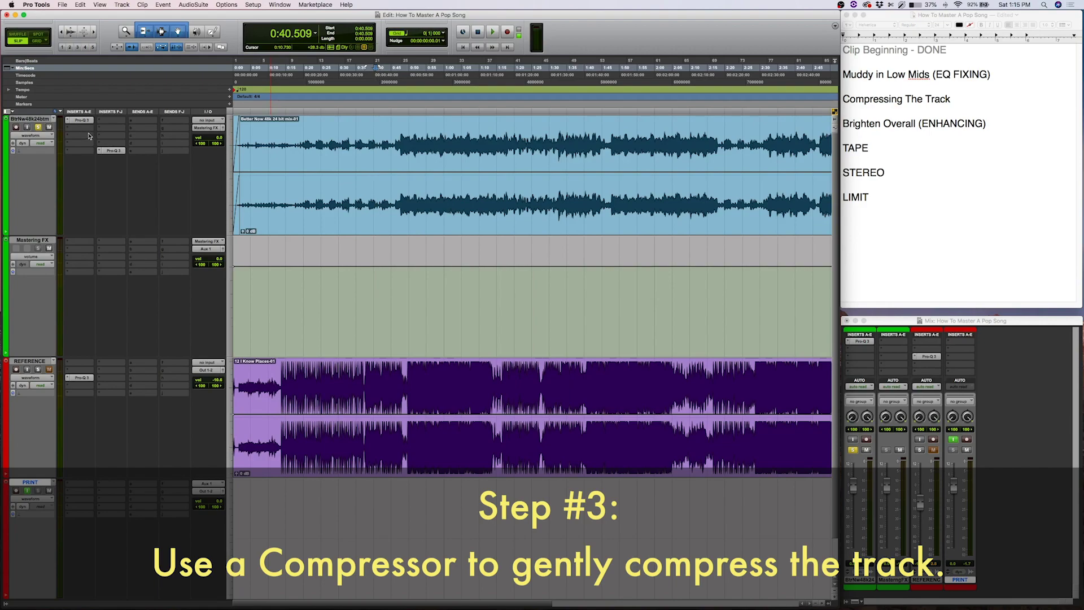
left_click(70, 139)
mouse_move(69, 138)
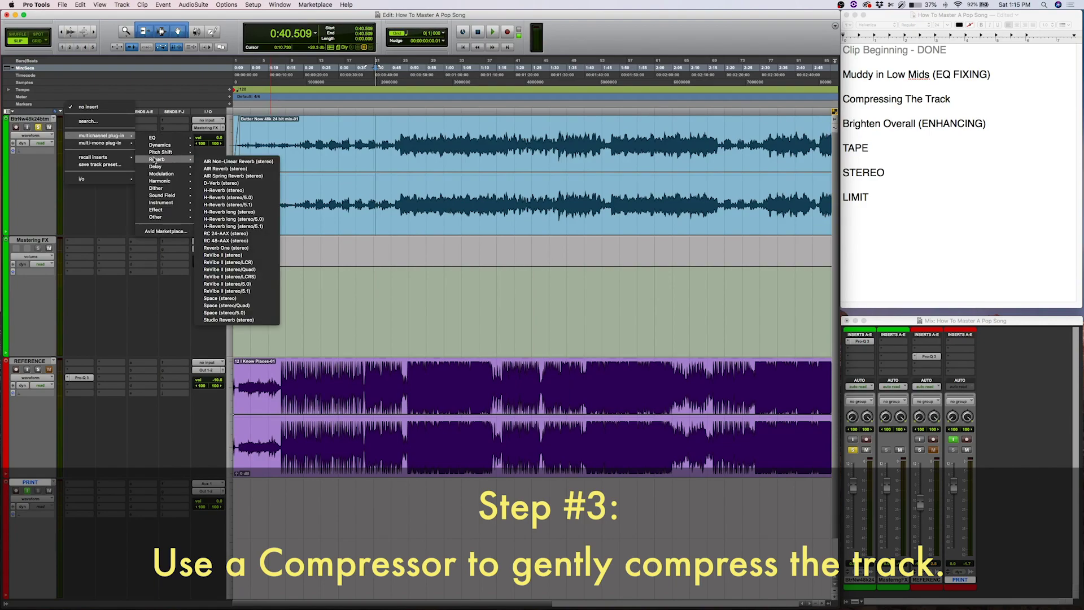
mouse_move(158, 146)
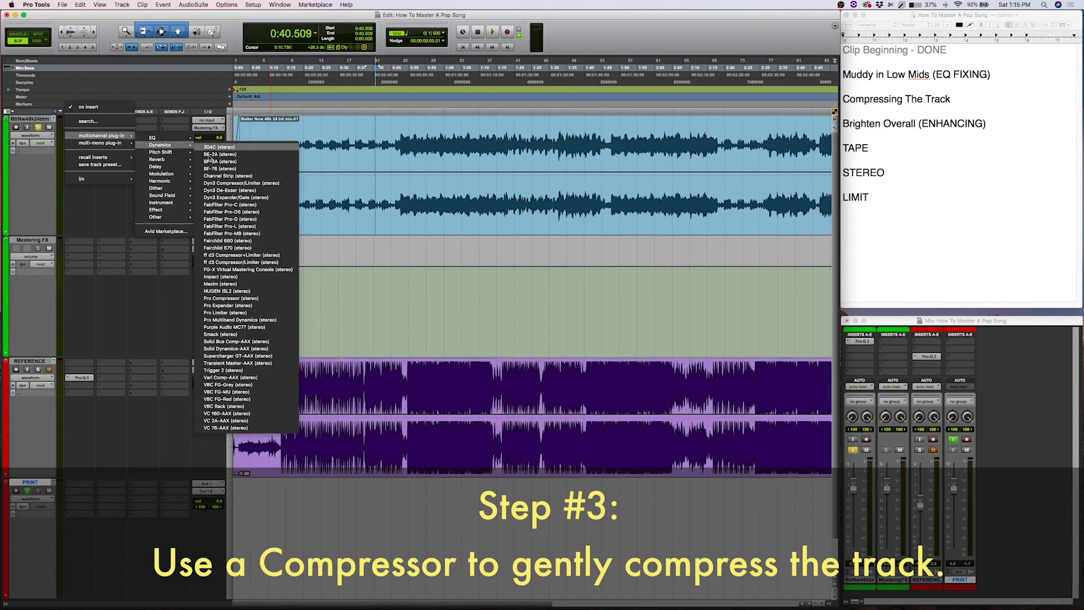
left_click(215, 386)
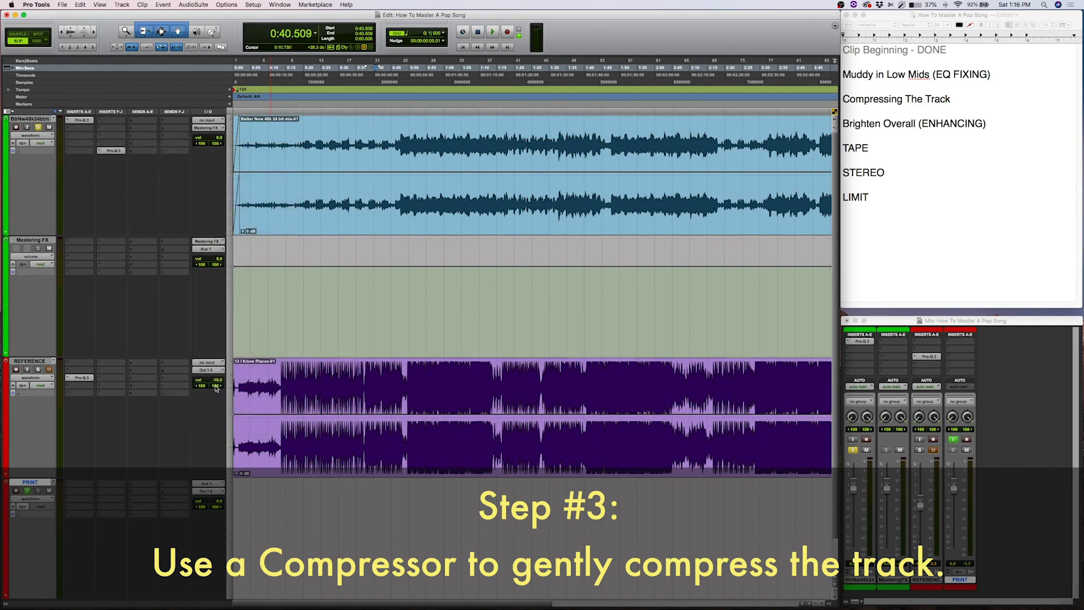
Load the 01 Classic Mix 1 preset in the FG-Grey compressor and adjust its threshold.
left_click_drag(312, 185, 475, 261)
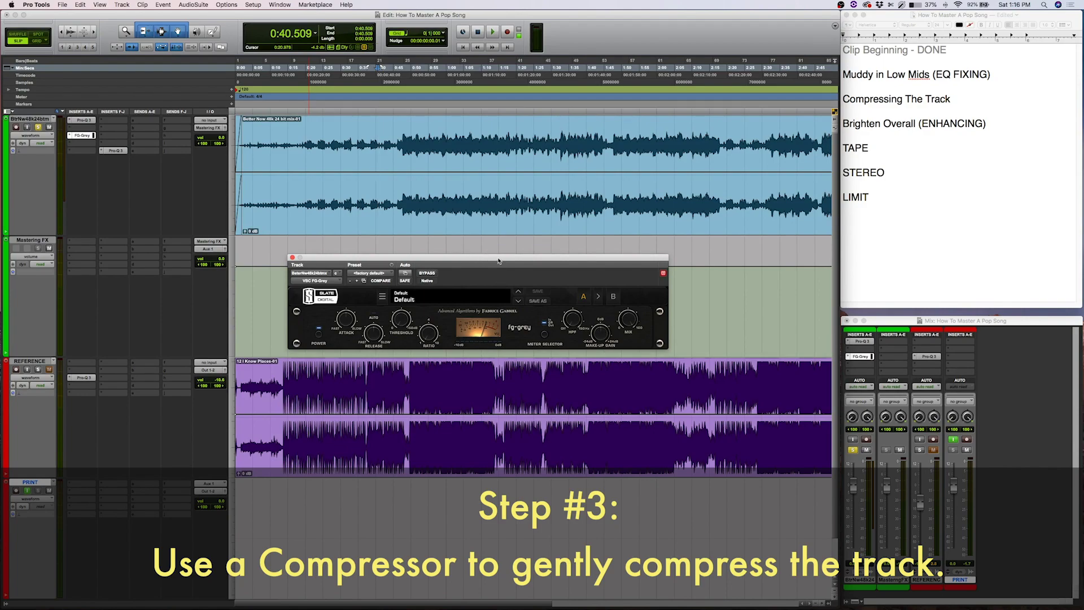
left_click(470, 297)
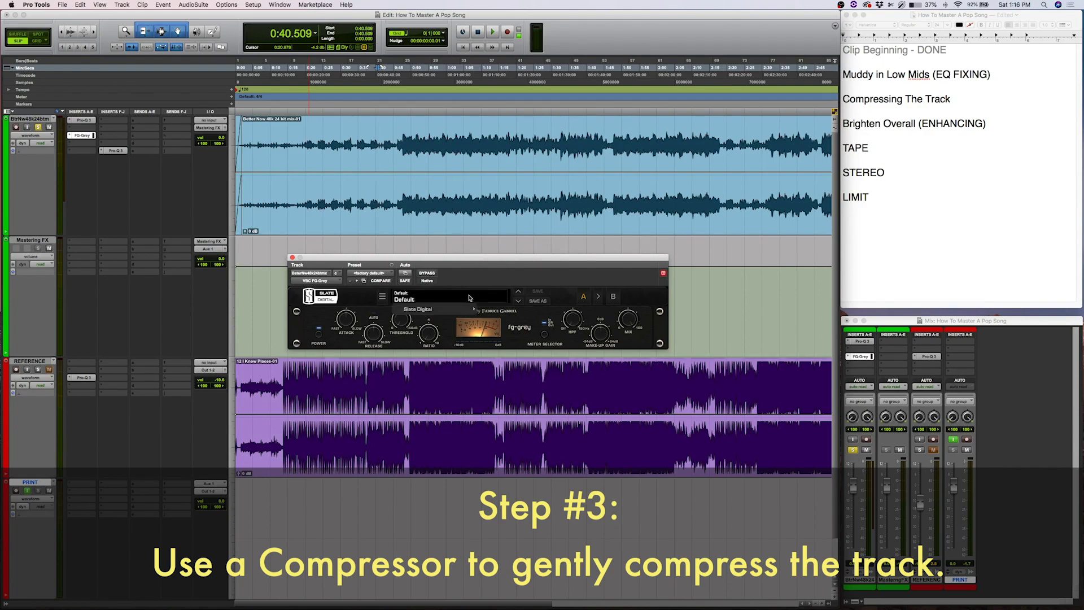
left_click(490, 311)
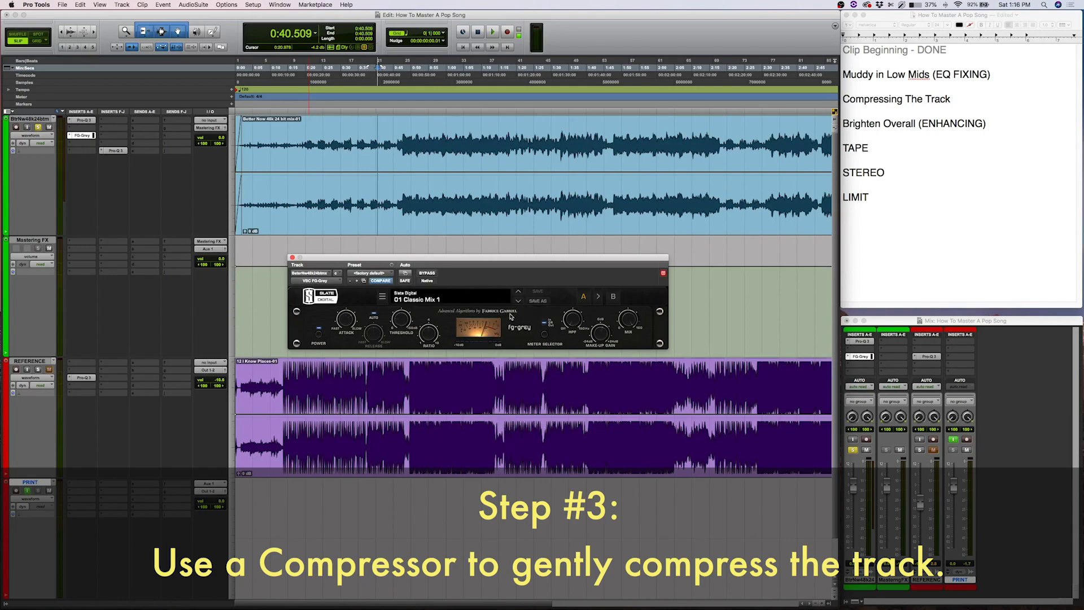
left_click_drag(407, 322, 420, 344)
mouse_move(568, 320)
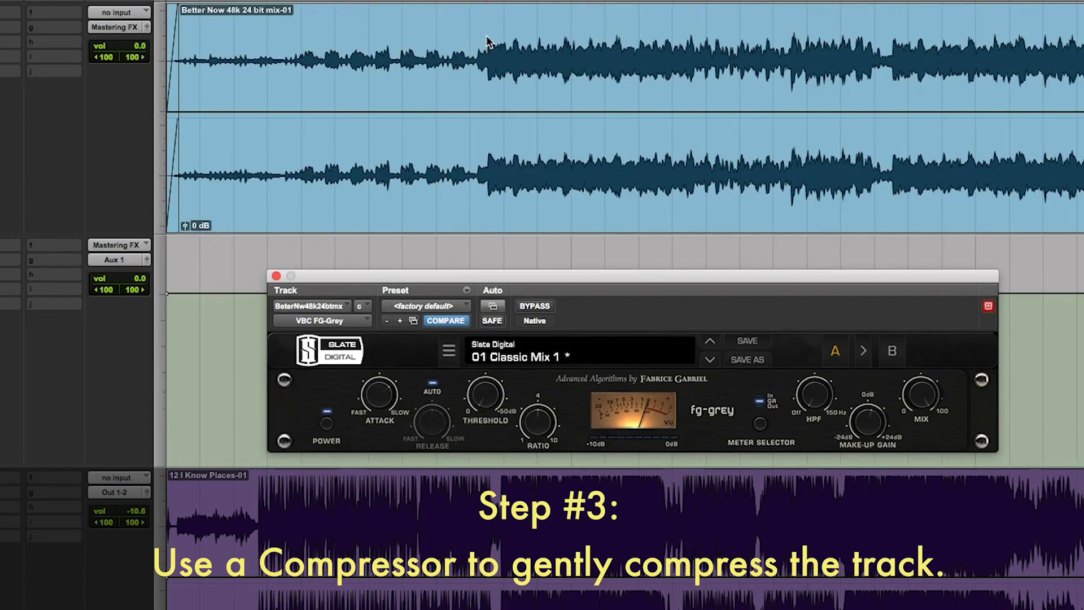
Examine the level change where the mix gets loud and between the reference's quiet intro and following loud section.
left_click_drag(486, 47, 497, 48)
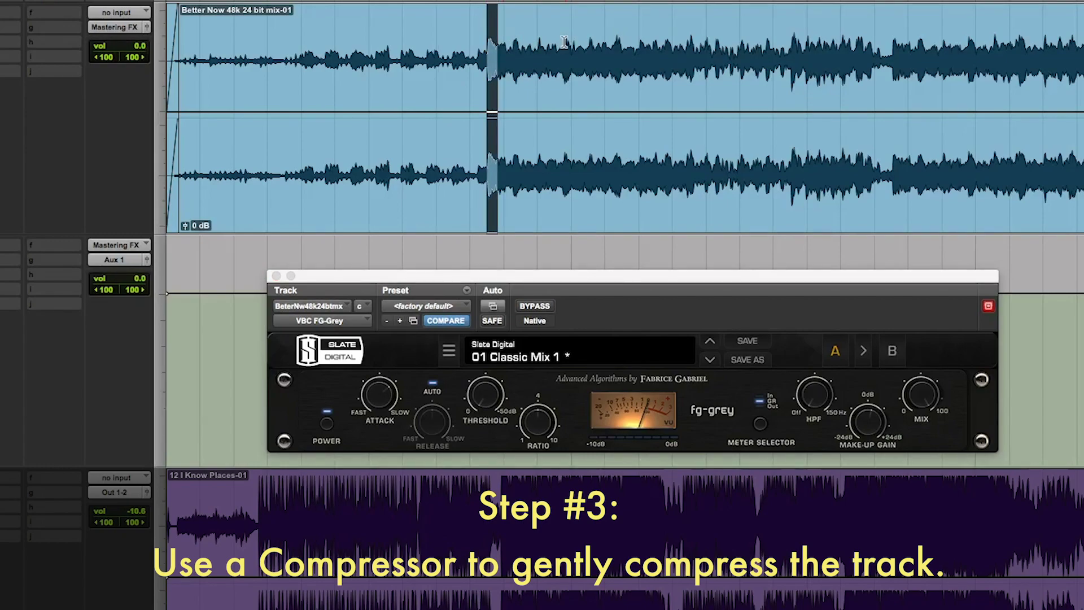
left_click_drag(564, 45, 572, 45)
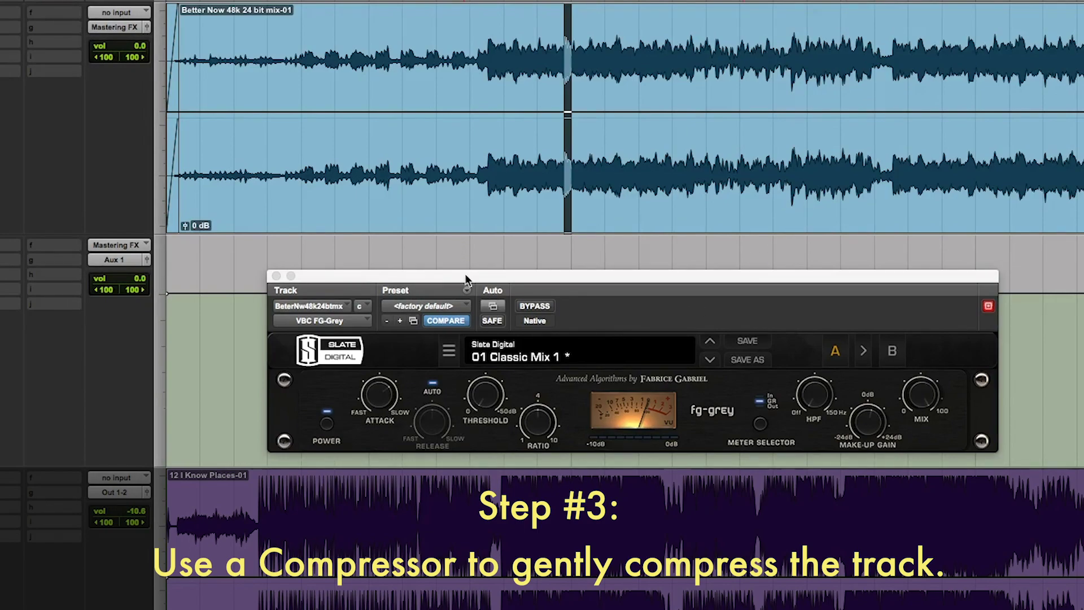
left_click_drag(465, 276, 606, 104)
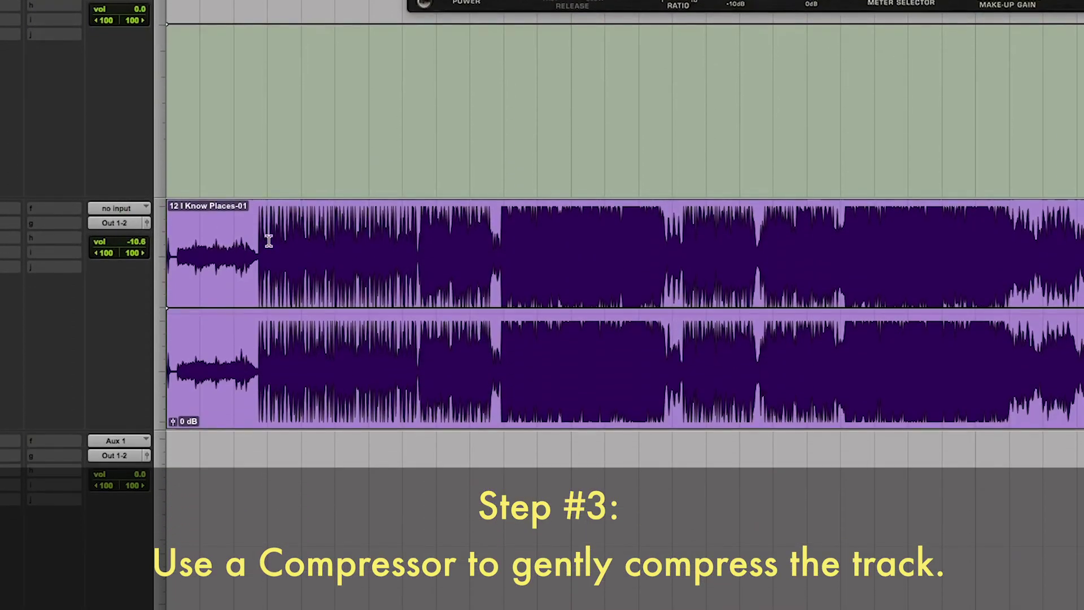
left_click_drag(260, 244, 121, 263)
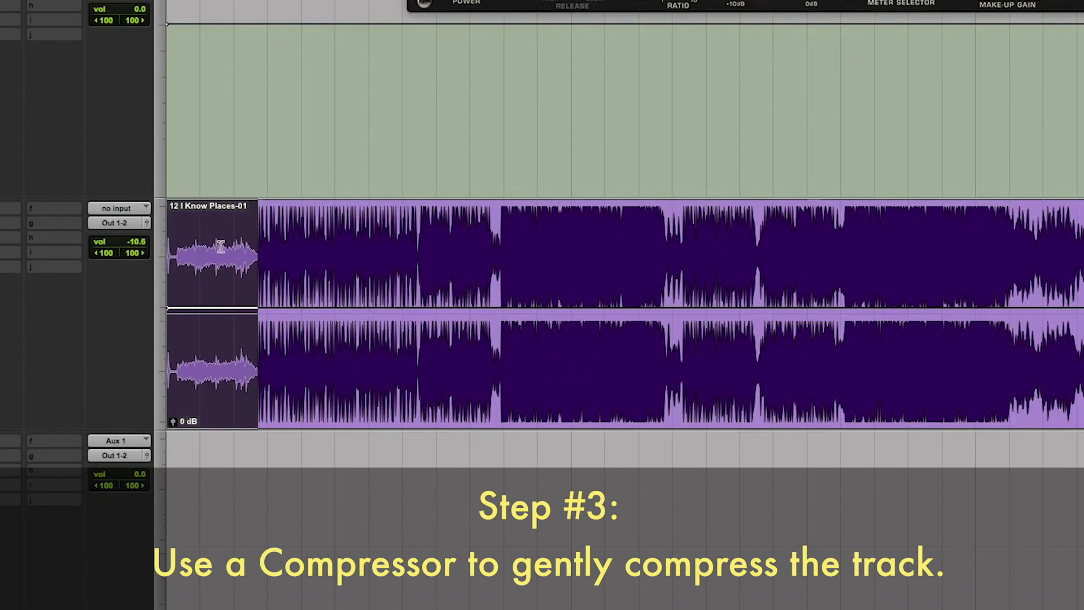
left_click_drag(254, 240, 137, 250)
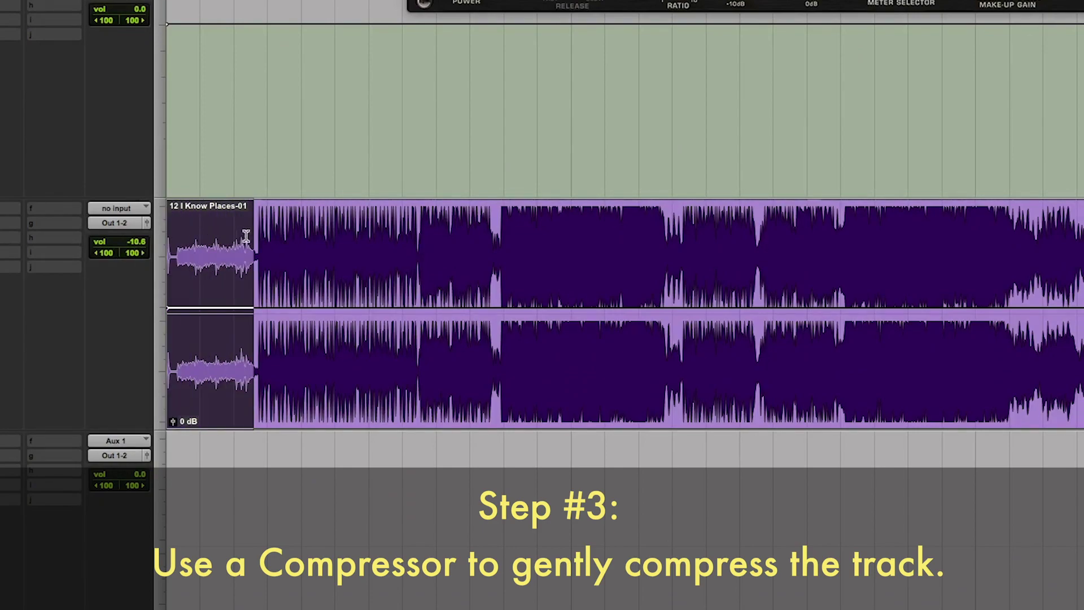
left_click_drag(255, 243, 159, 250)
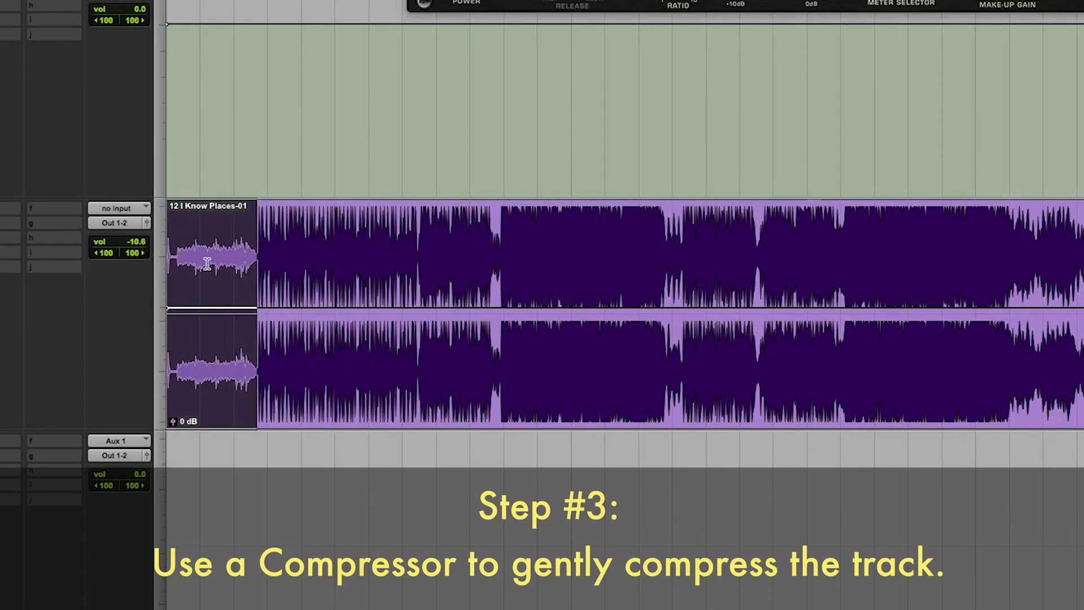
left_click_drag(260, 232, 627, 237)
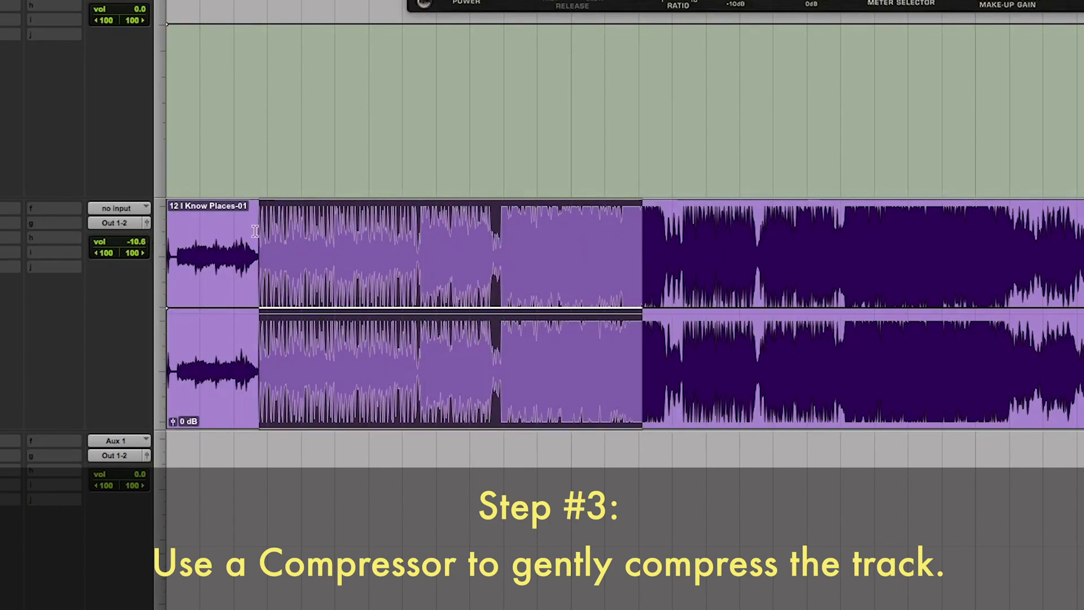
double_click(264, 236)
left_click(260, 240)
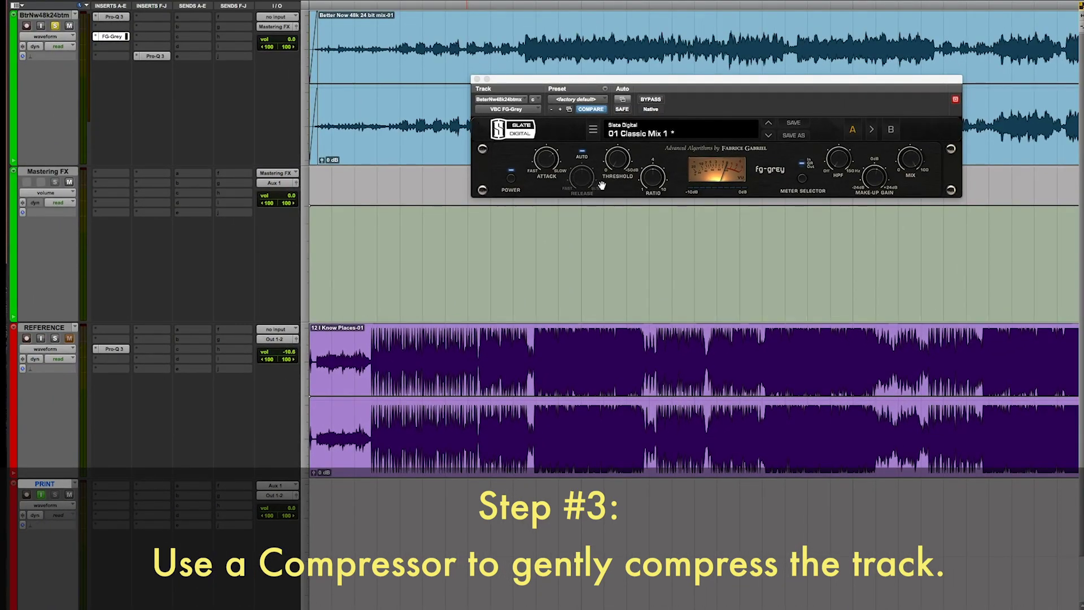
Check the FG-Grey compressor's threshold and make-up gain controls.
left_click(618, 165)
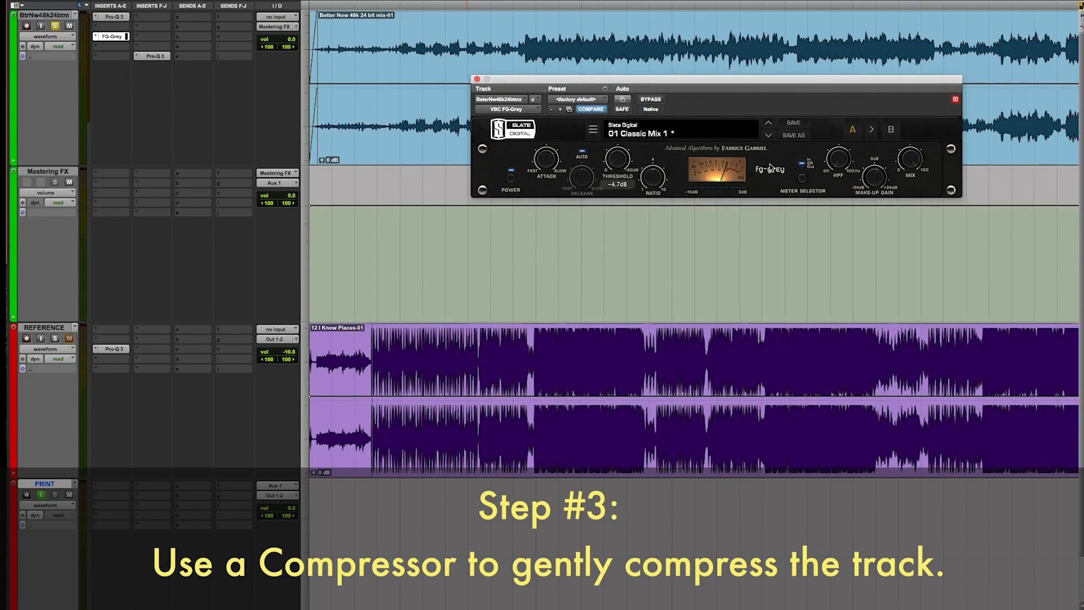
left_click_drag(876, 178, 877, 182)
left_click(13, 161)
left_click(13, 162)
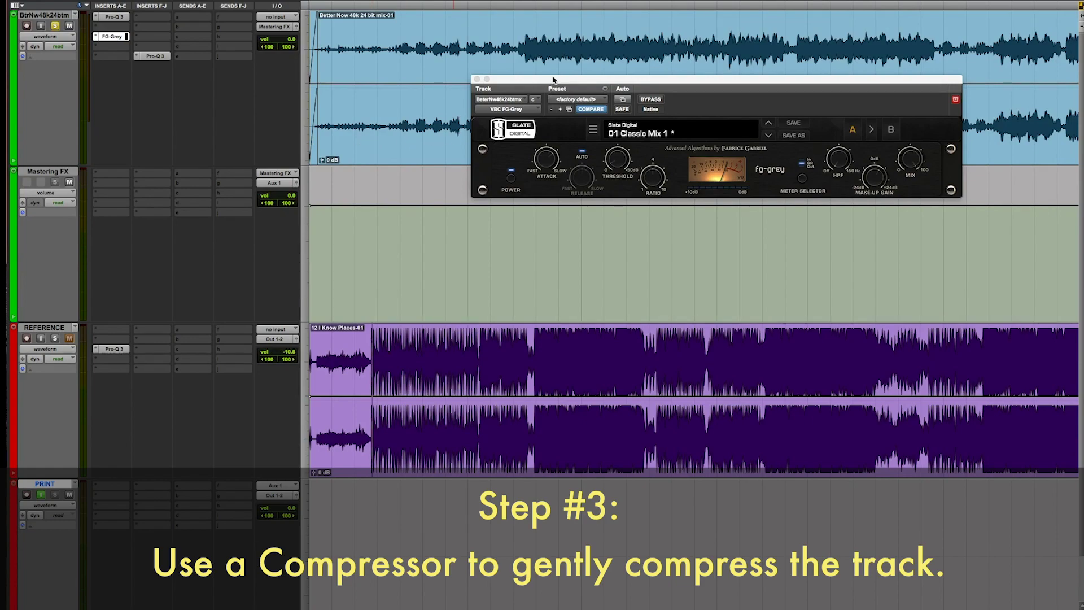
Move the compressor window clear of the mix and inspect the reference's quiet ending and quiet intro.
left_click_drag(554, 79, 456, 164)
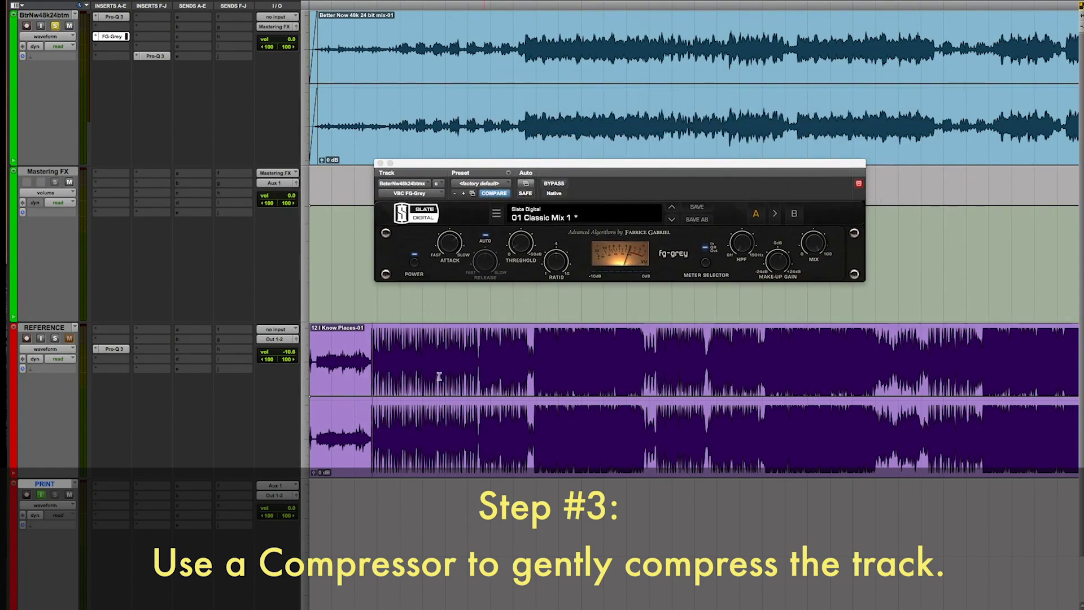
scroll(512, 380, "right", 5)
left_click_drag(866, 351, 896, 345)
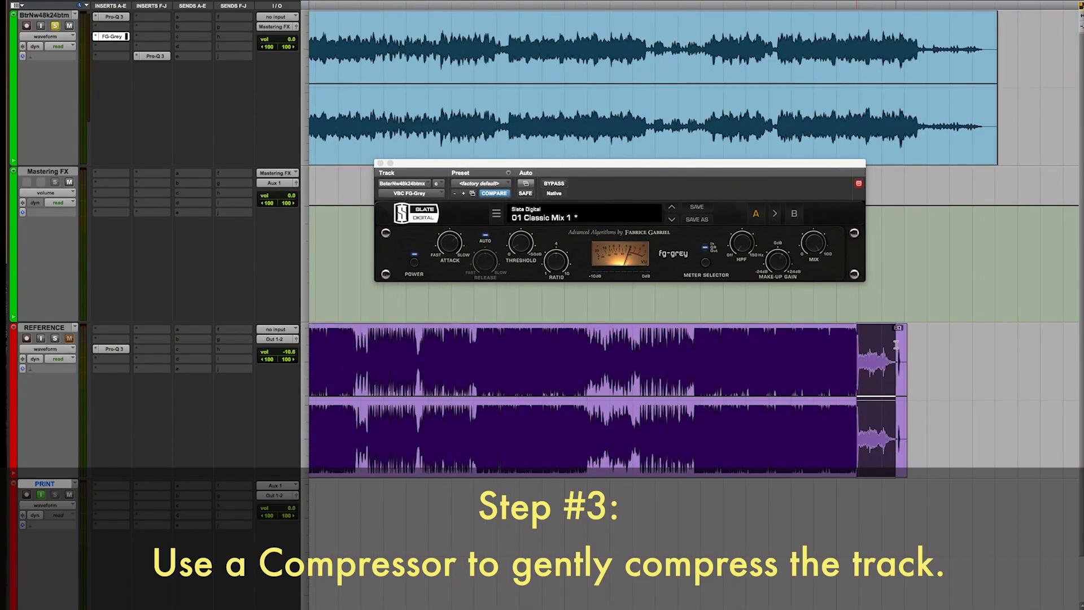
key("Return")
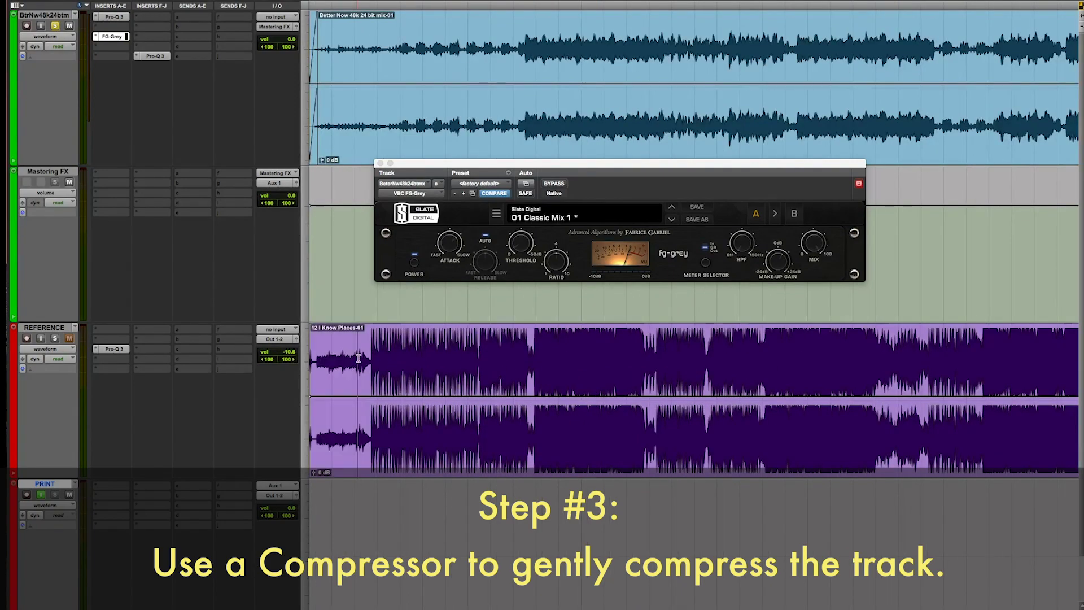
left_click_drag(370, 354, 309, 358)
left_click(339, 347)
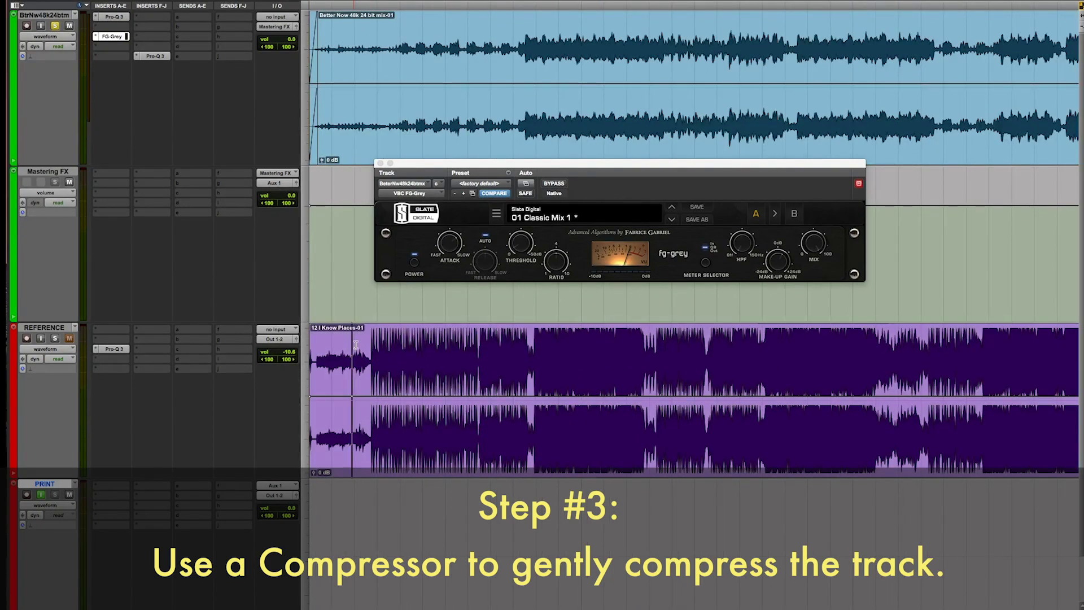
Reposition the compressor window and place the playback position near the beginning of the mix.
left_click(407, 158)
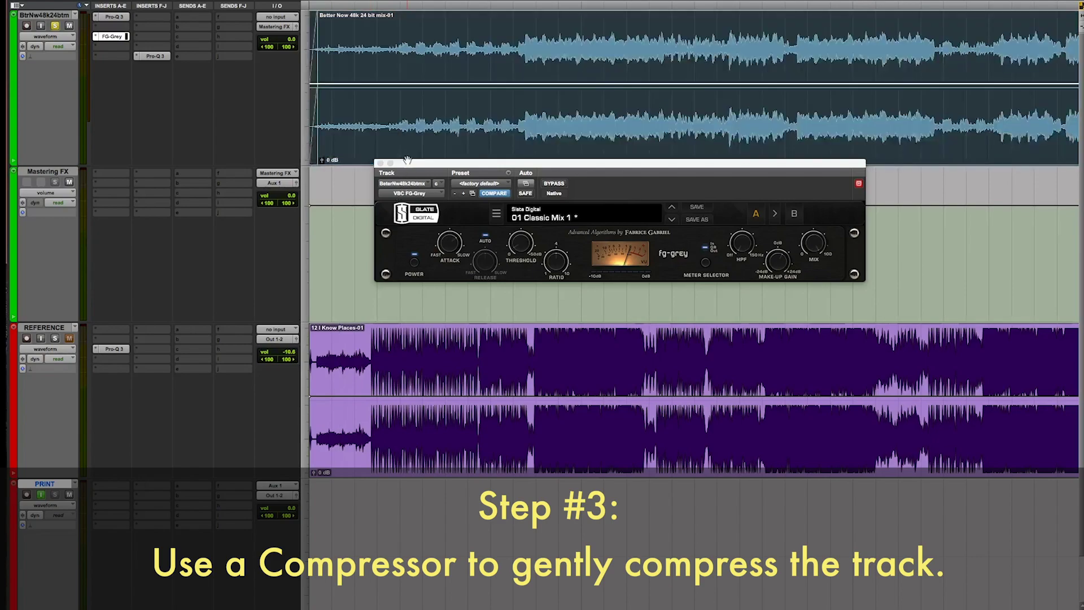
left_click(408, 165)
left_click(404, 37)
left_click_drag(424, 164, 377, 183)
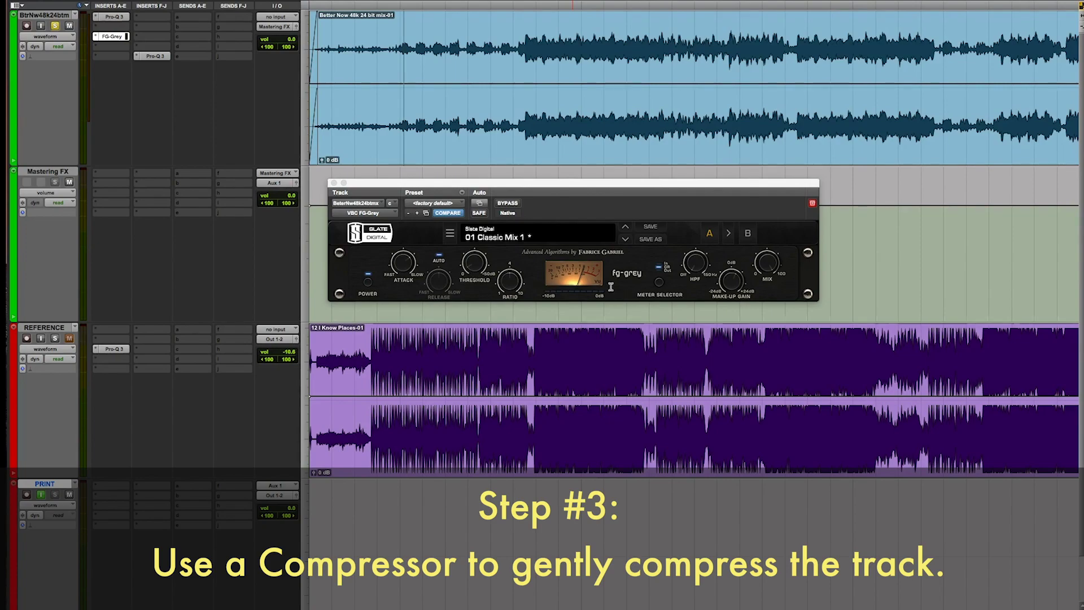
left_click(400, 273)
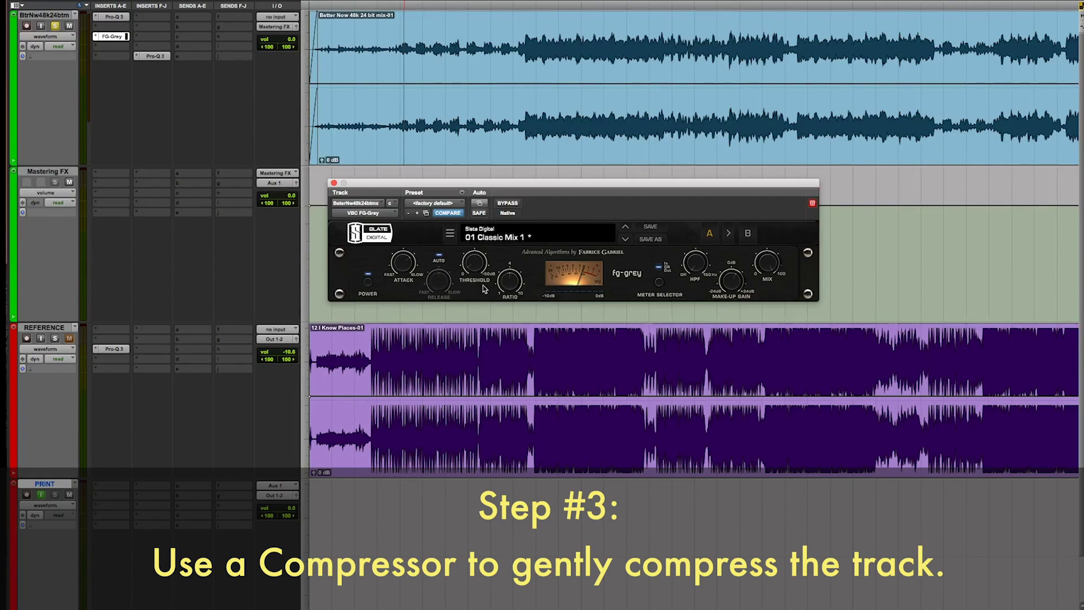
left_click(347, 27)
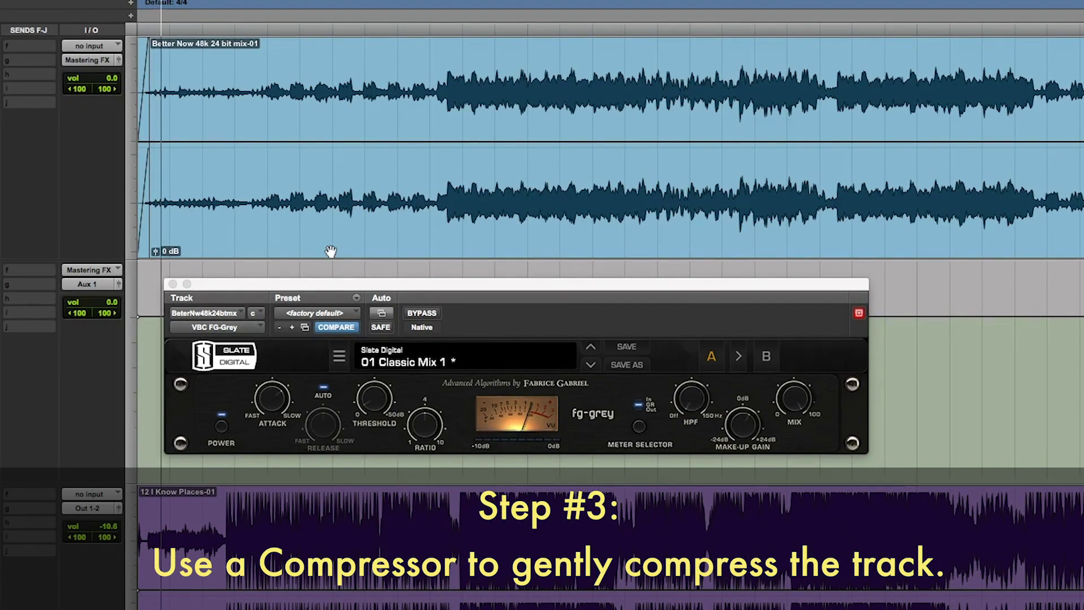
During playback, set the FG-Grey make-up gain to 7.0 dB and the REFERENCE track volume to -7.3 dB.
left_click_drag(333, 286, 337, 265)
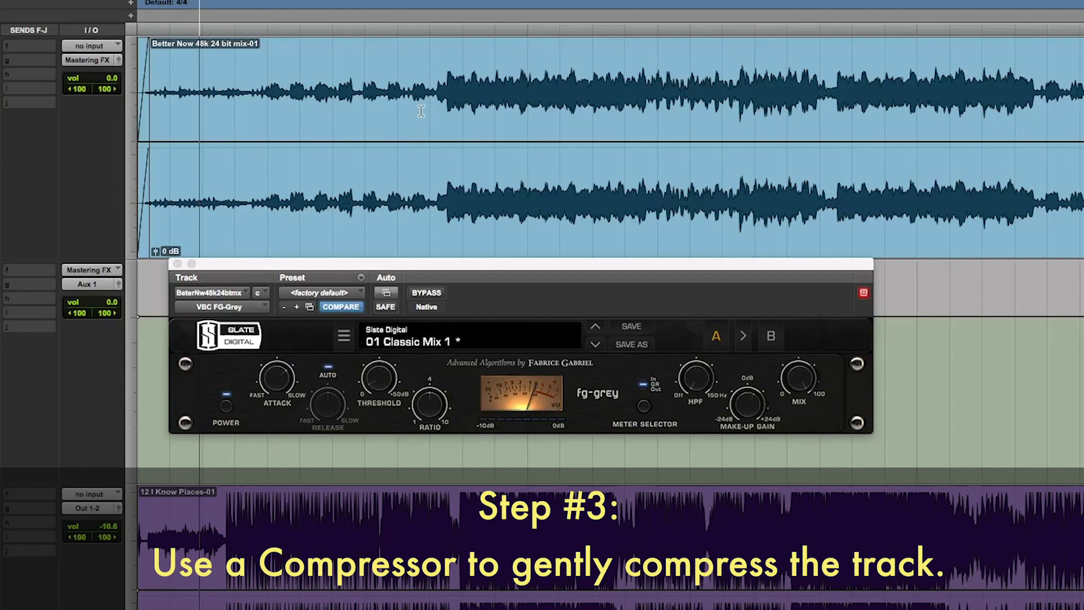
left_click(745, 403)
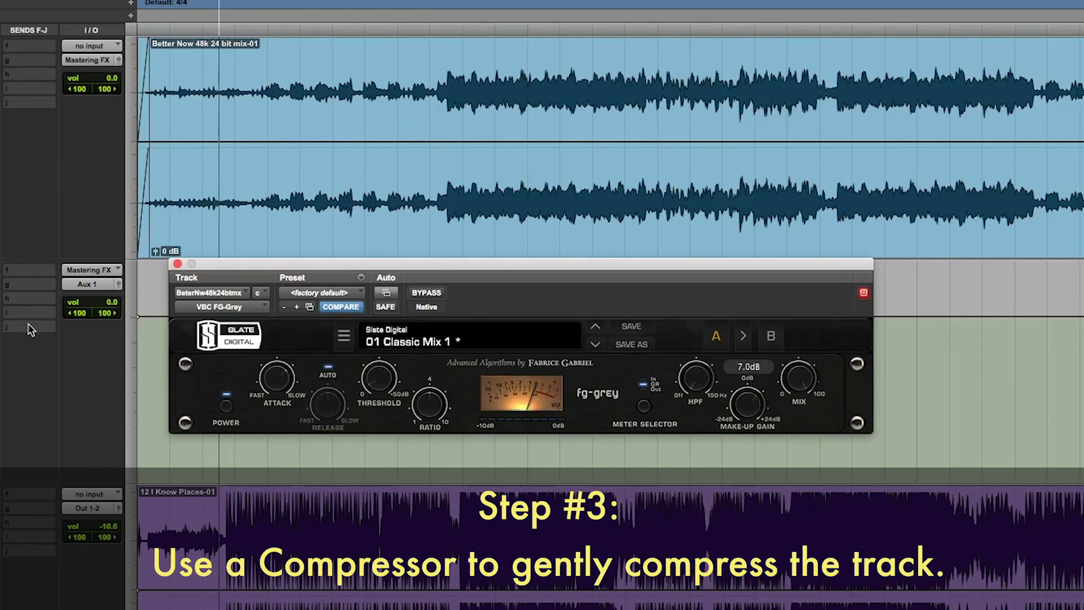
left_click(109, 526)
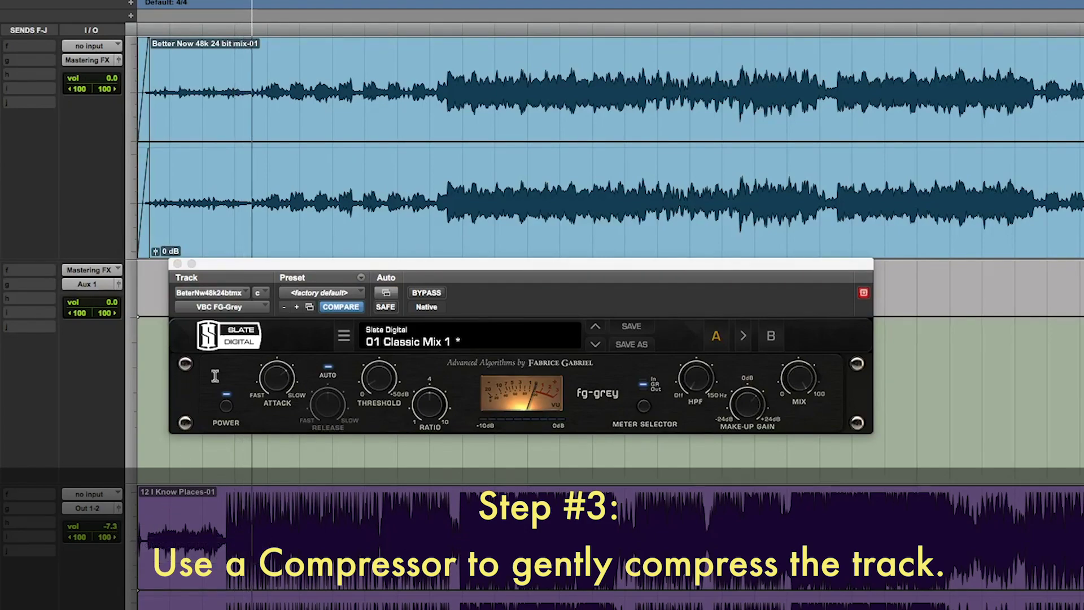
Lower the compressor's threshold to about -10.8 dB and keep the mix playing into its loud section.
left_click(390, 411)
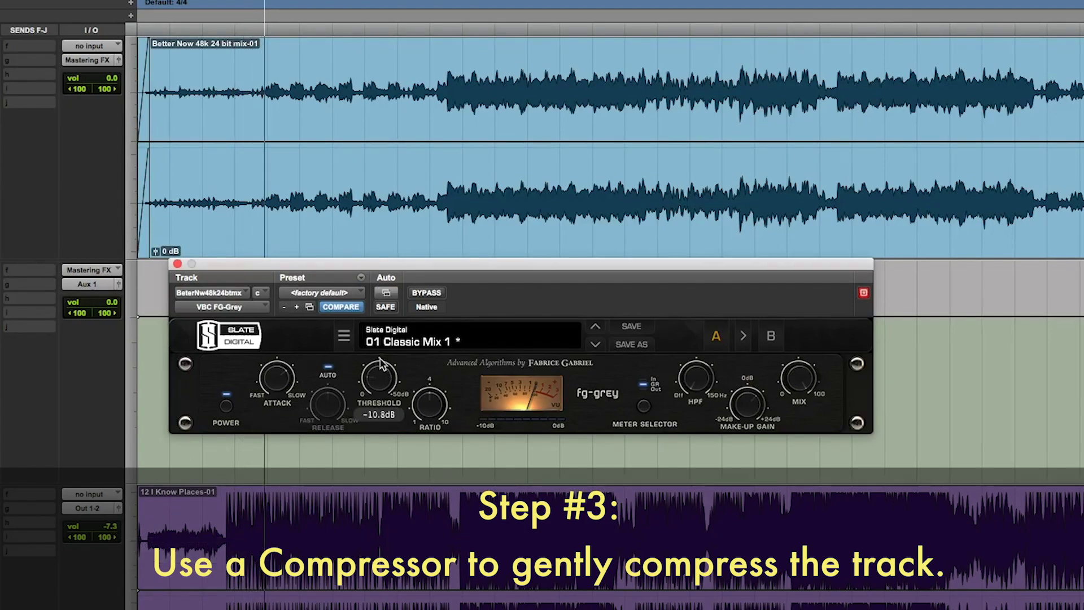
mouse_move(379, 348)
left_mouse_down()
mouse_move(379, 319)
mouse_move(380, 354)
left_mouse_up()
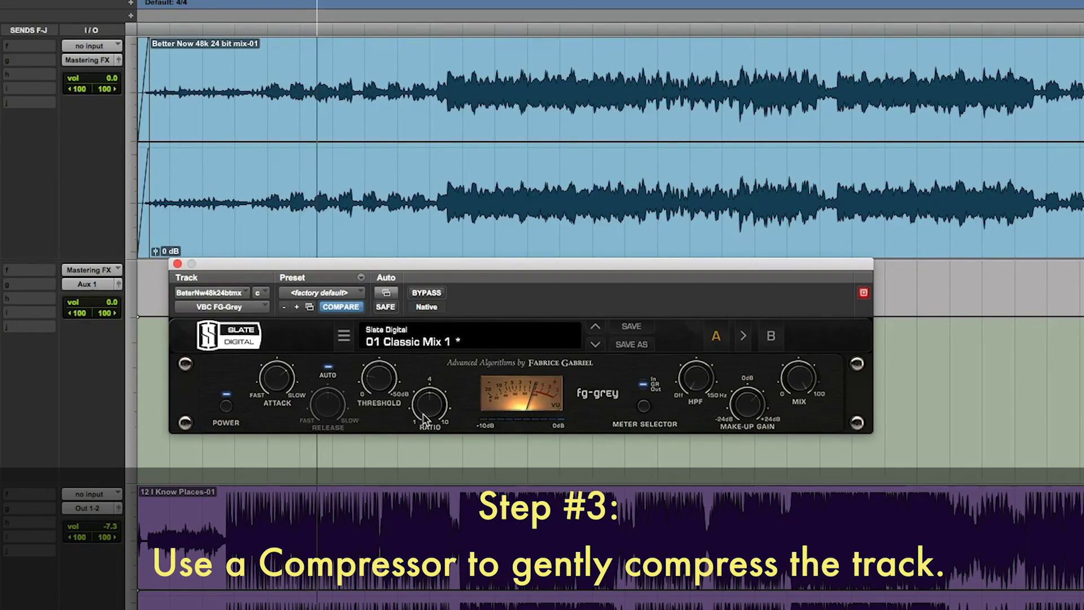
mouse_move(405, 417)
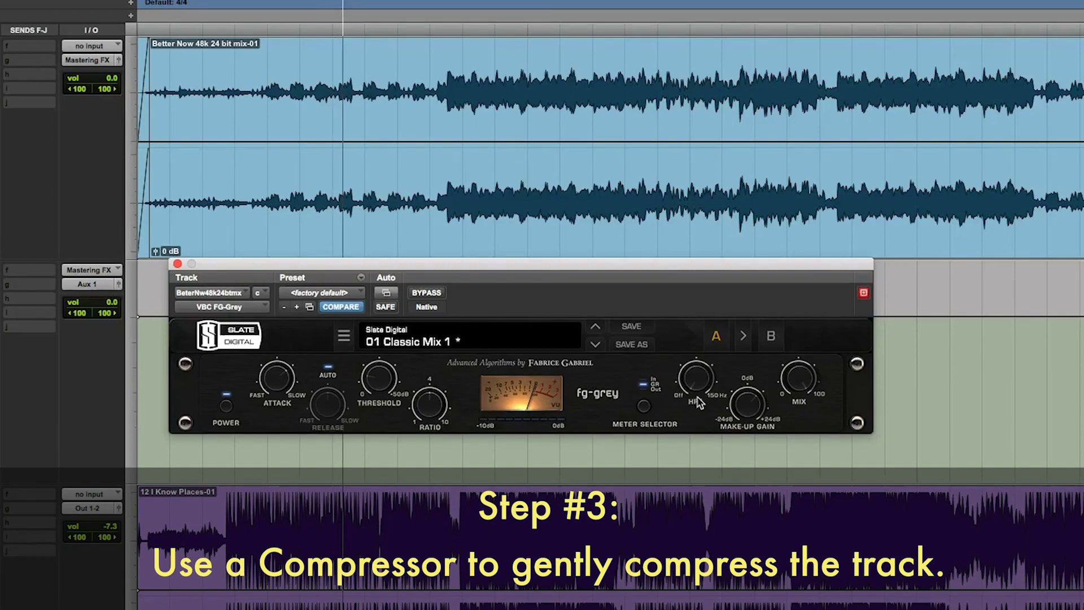
mouse_move(698, 398)
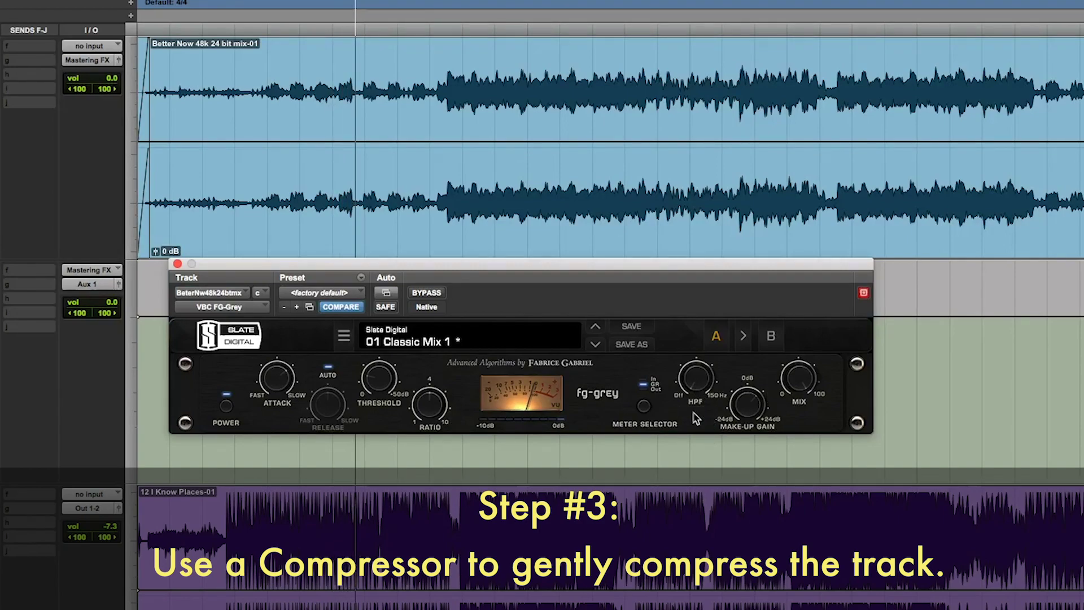
mouse_move(381, 387)
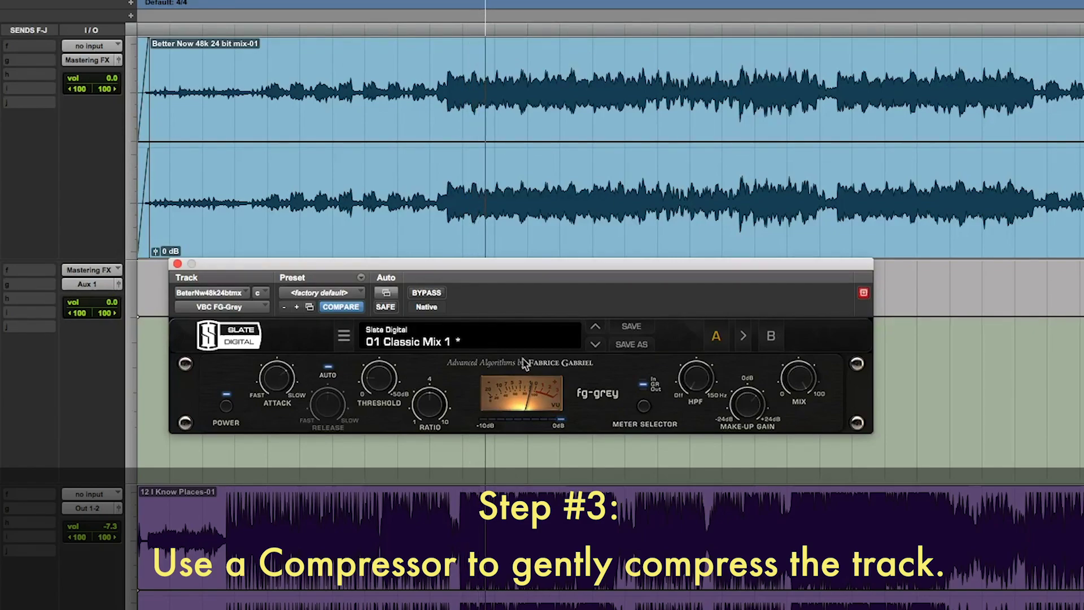
Fine-tune the compressor's high-pass filter and set its threshold to -11.6 dB while the mix's loud section plays.
left_click_drag(705, 382, 702, 340)
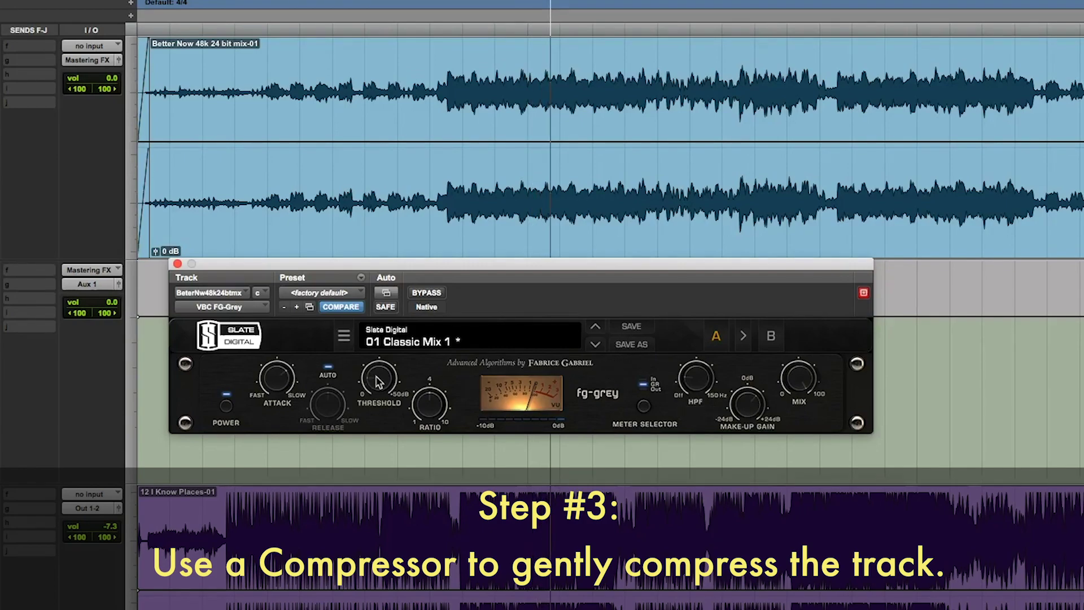
left_click_drag(378, 382, 381, 378)
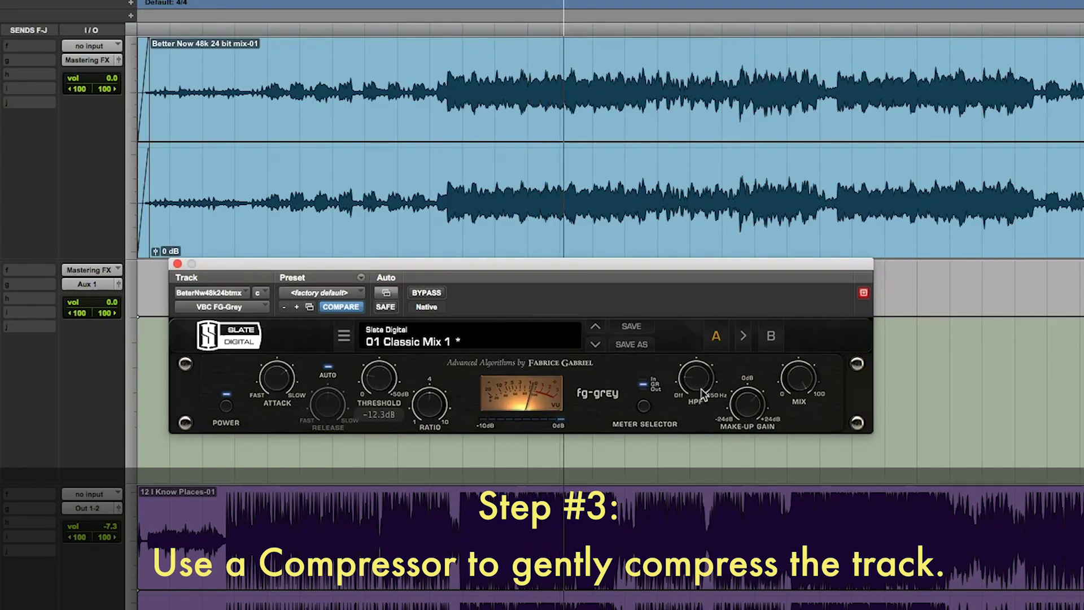
left_click_drag(697, 384, 699, 390)
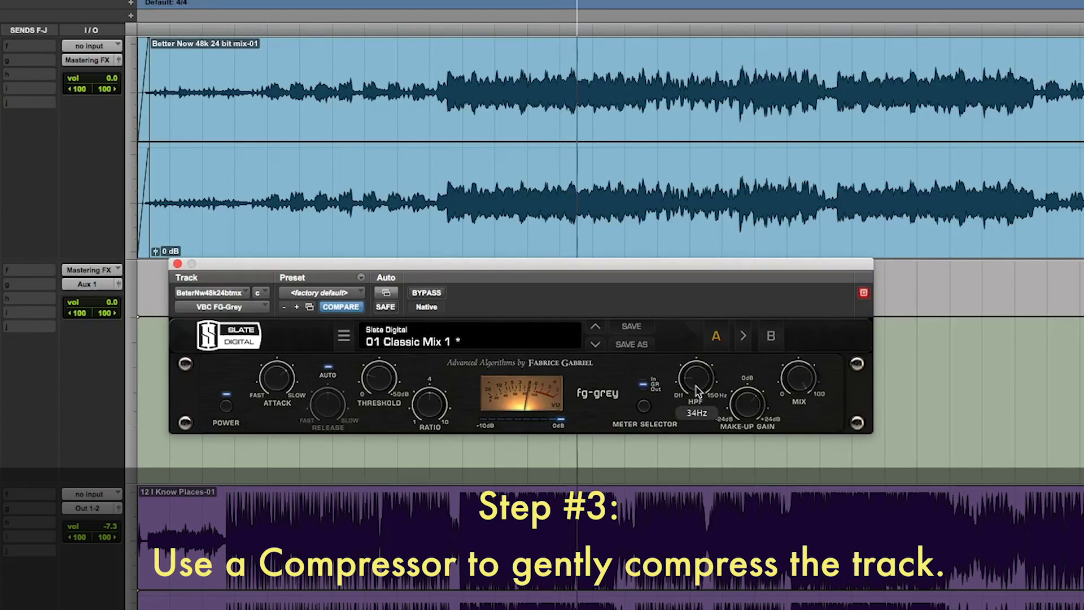
left_click_drag(378, 388, 380, 390)
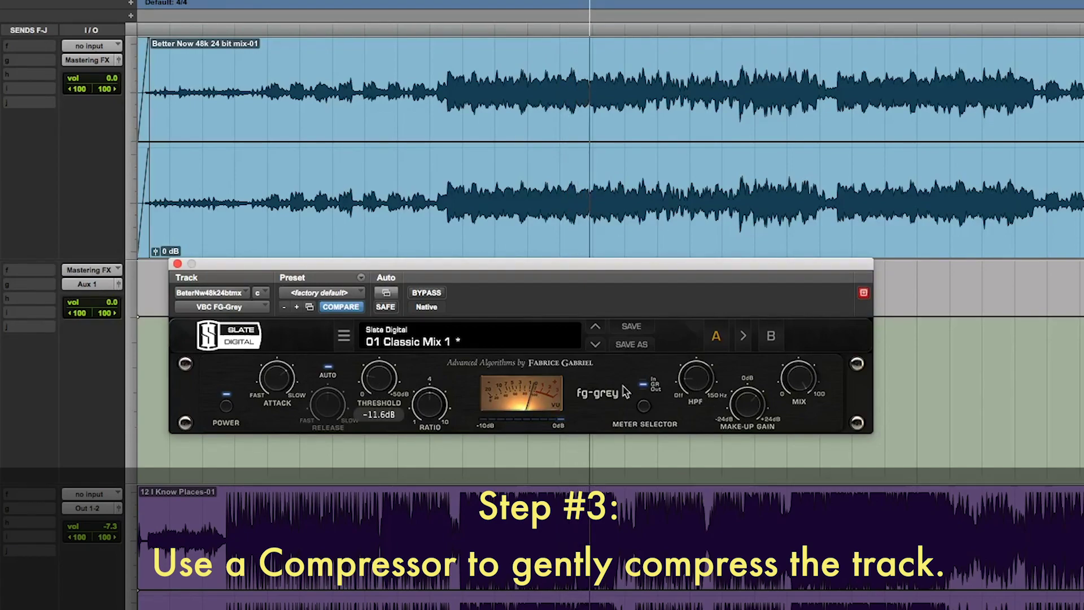
left_click_drag(699, 388, 702, 386)
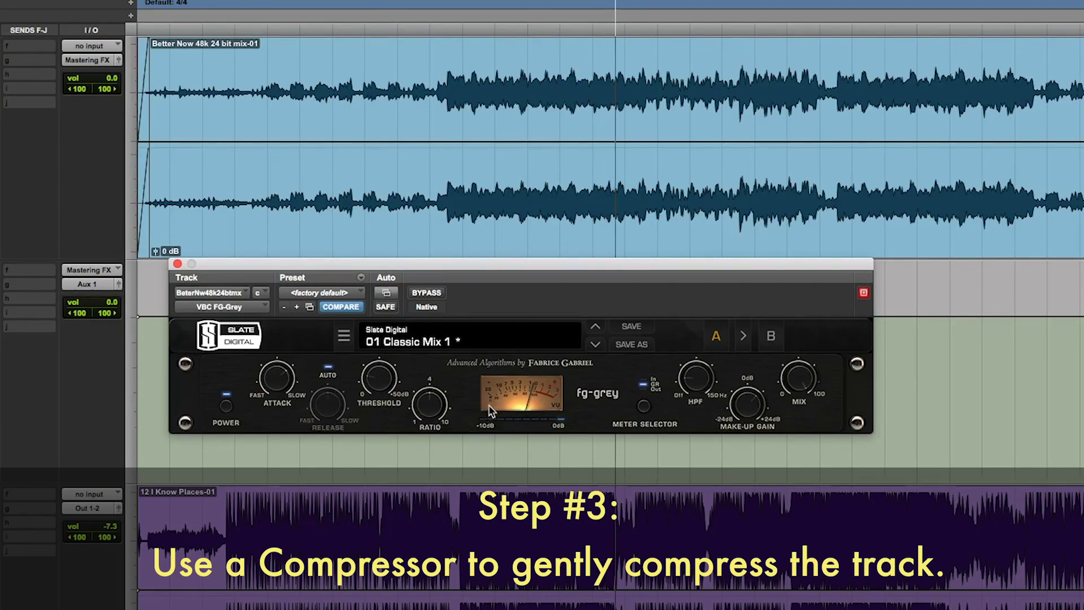
Take the compressor's release out of auto and adjust it manually while the mix plays, checking the make-up gain.
left_click(328, 406)
left_click_drag(328, 404, 328, 398)
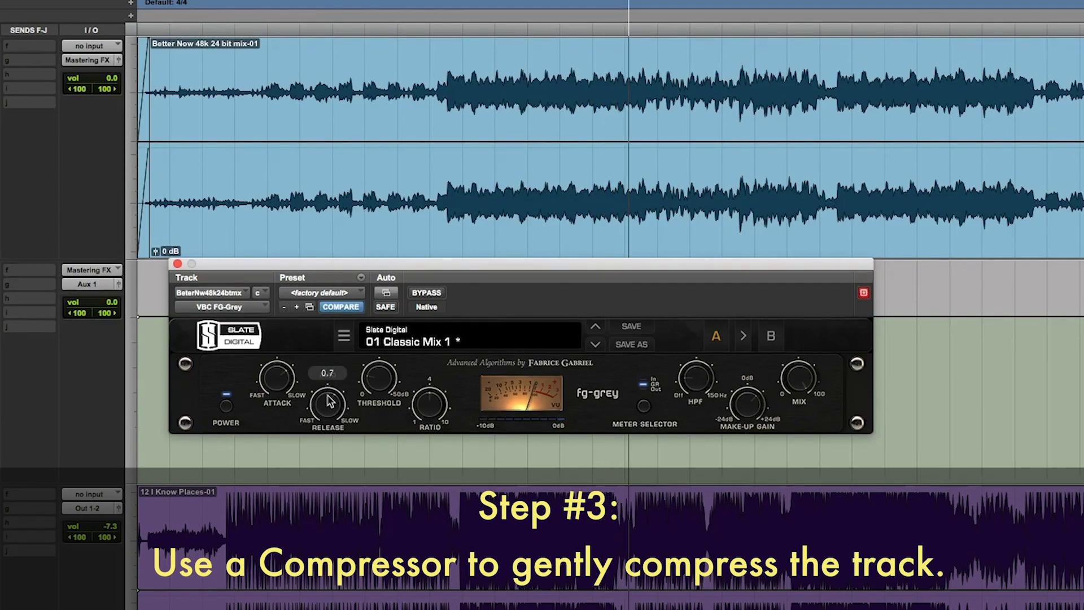
left_click(275, 387)
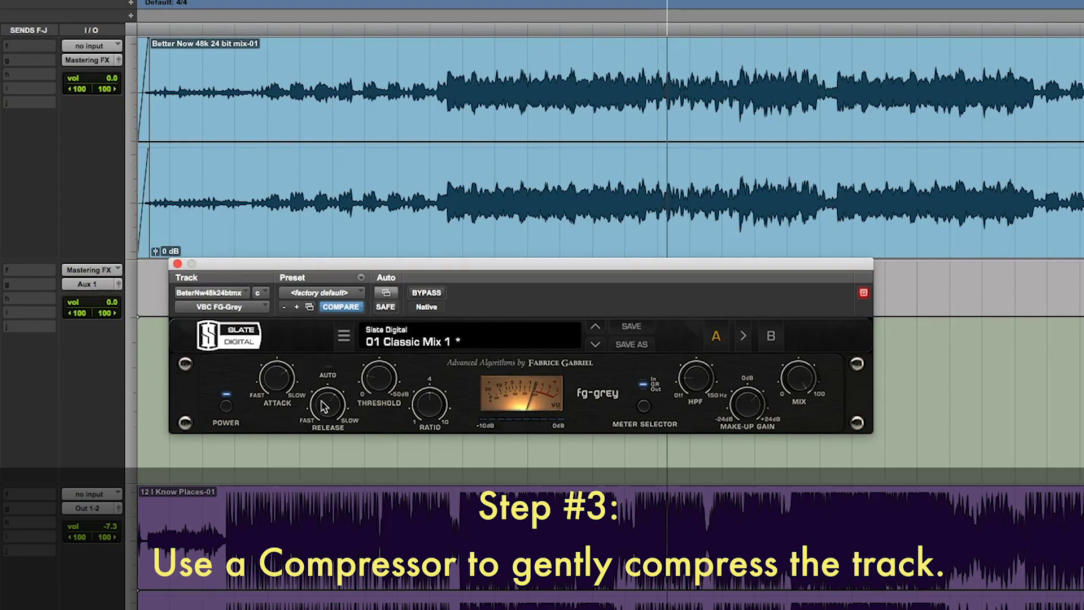
left_click_drag(326, 404, 335, 379)
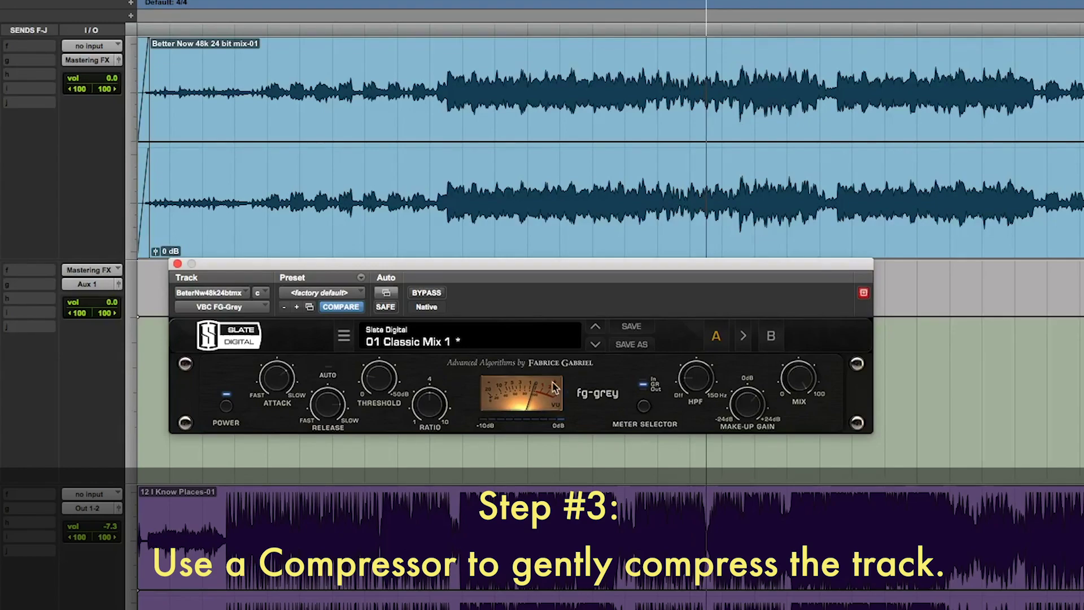
left_click(755, 408)
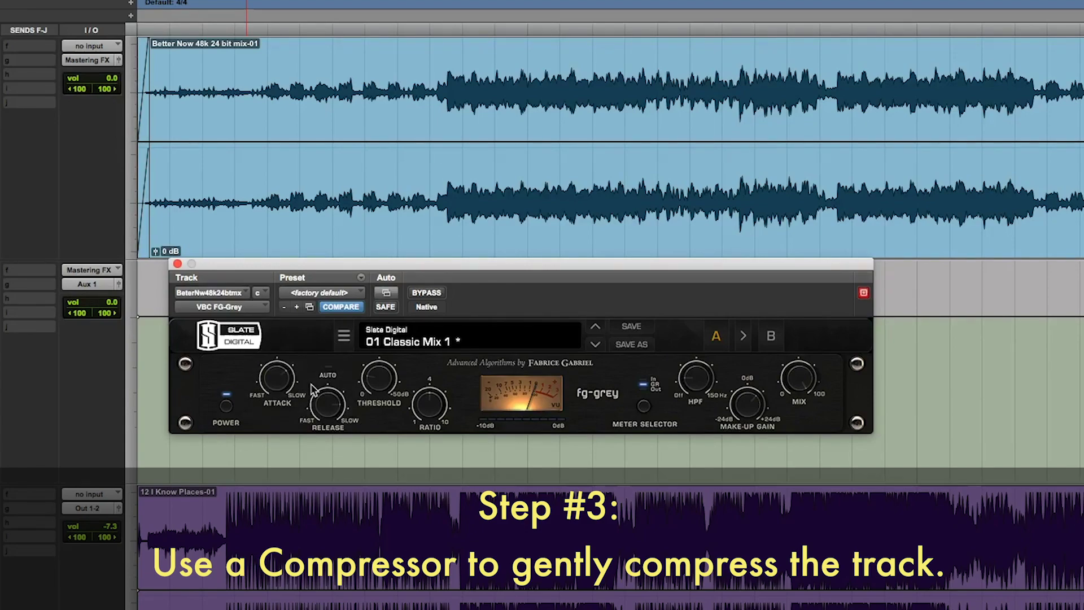
Set the compressor's high-pass filter to 38 Hz.
left_click_drag(377, 384, 446, 426)
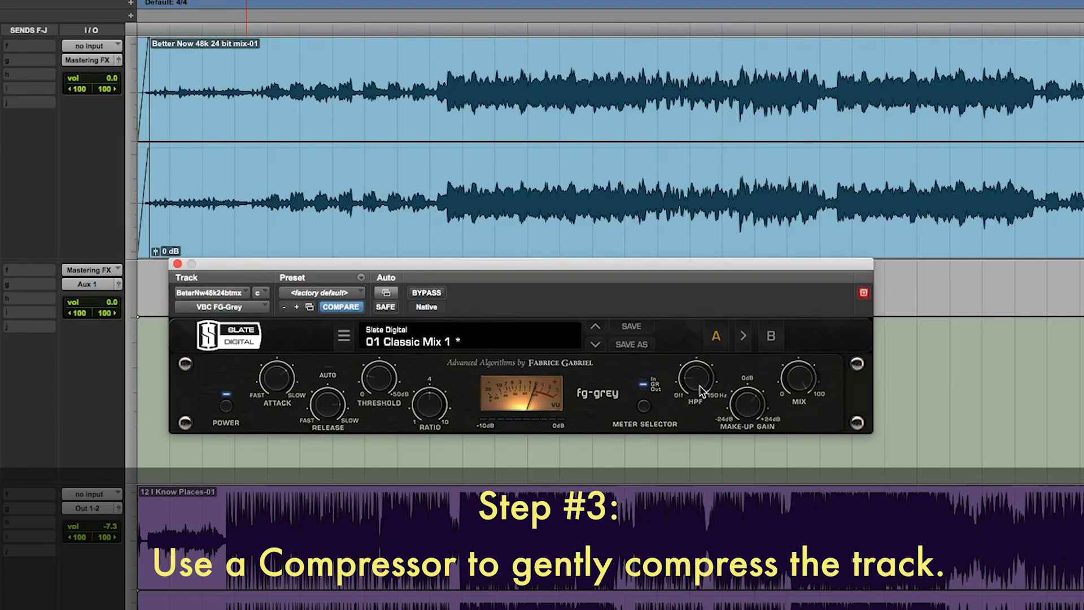
left_click_drag(701, 389, 701, 387)
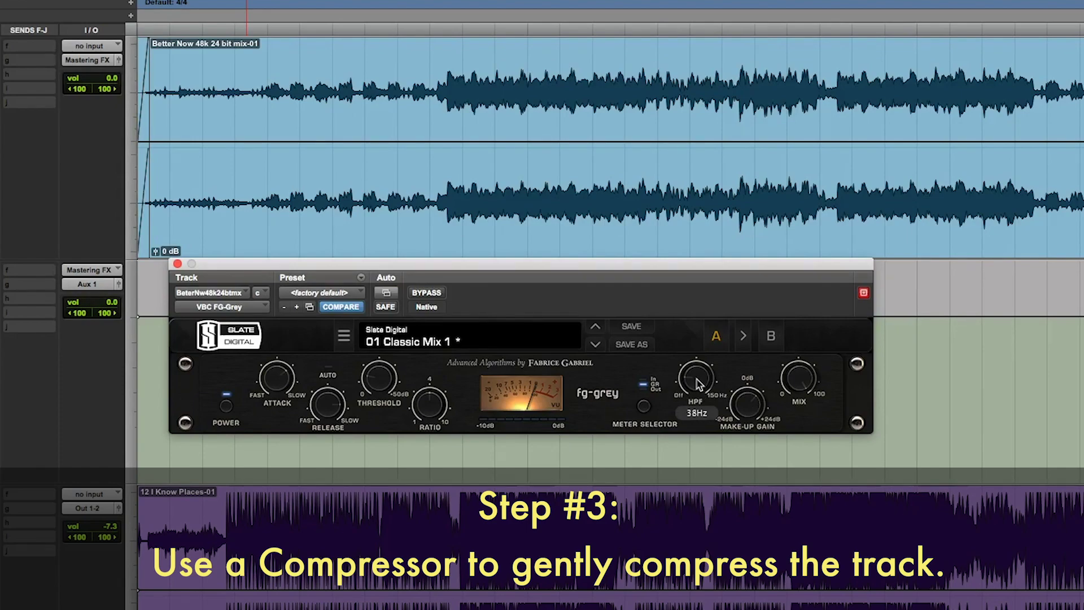
left_click(685, 440)
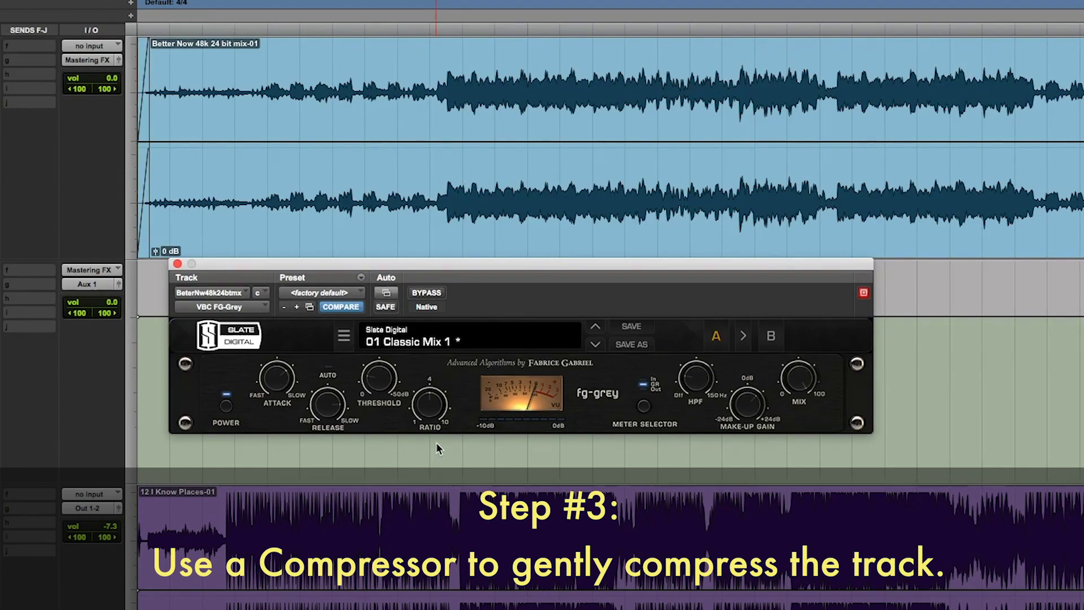
left_click(531, 471)
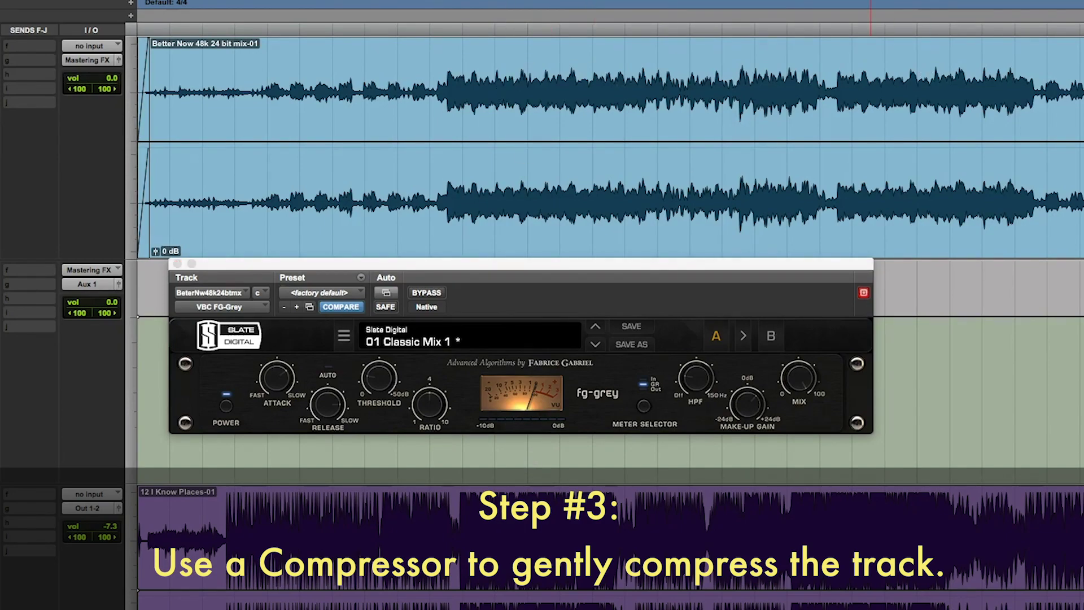
Play the mix from its last chorus and set the compressor's threshold to -12.2 dB and its high-pass filter to 48 Hz.
scroll(762, 95, "right", 10)
scroll(774, 90, "left", 4)
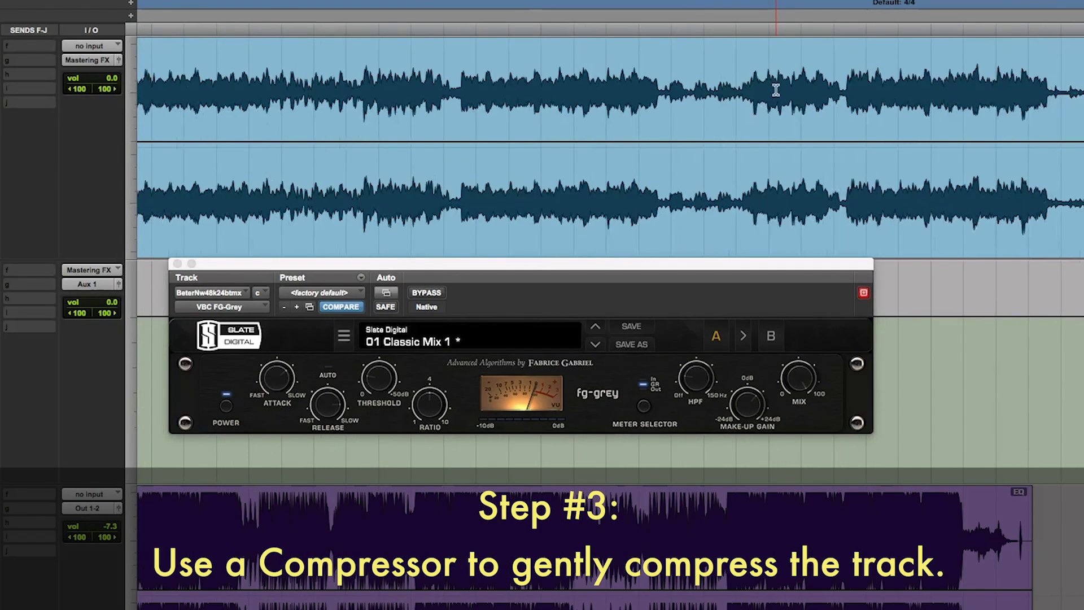
scroll(785, 73, "right", 4)
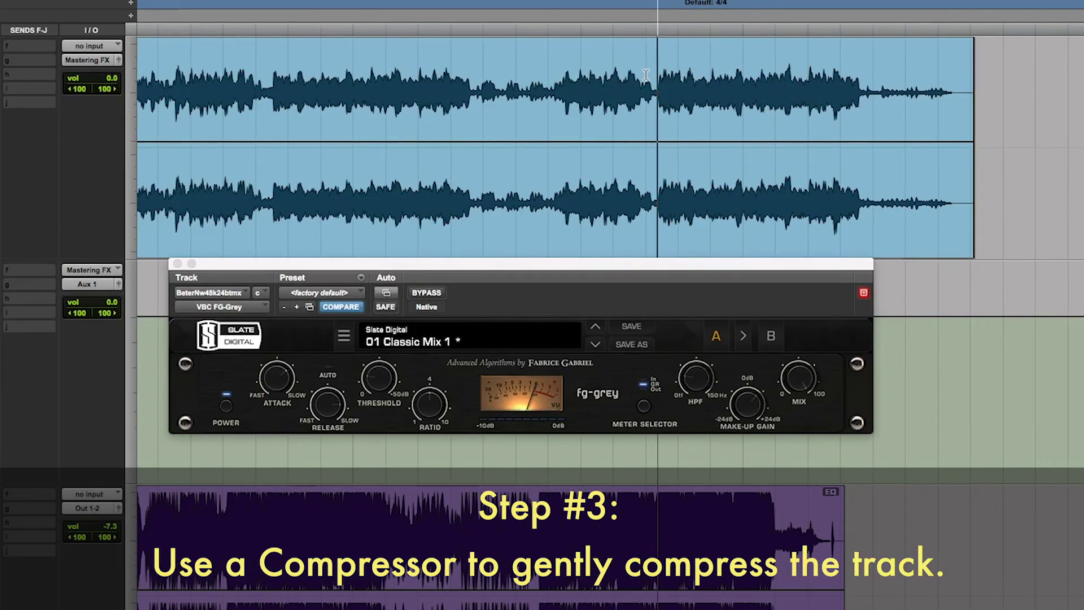
left_click(387, 393)
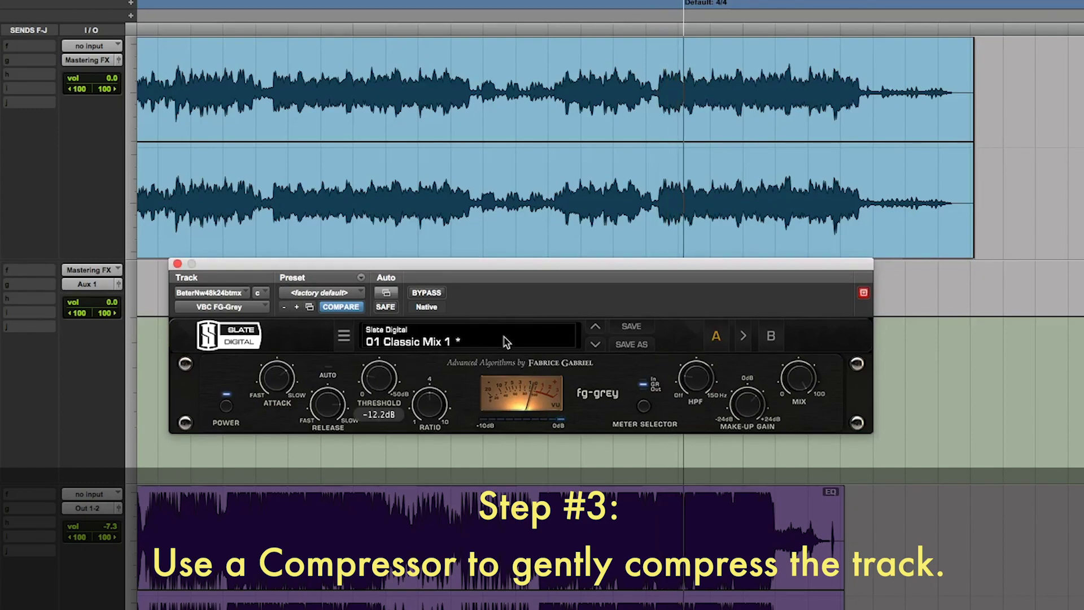
left_click(687, 381)
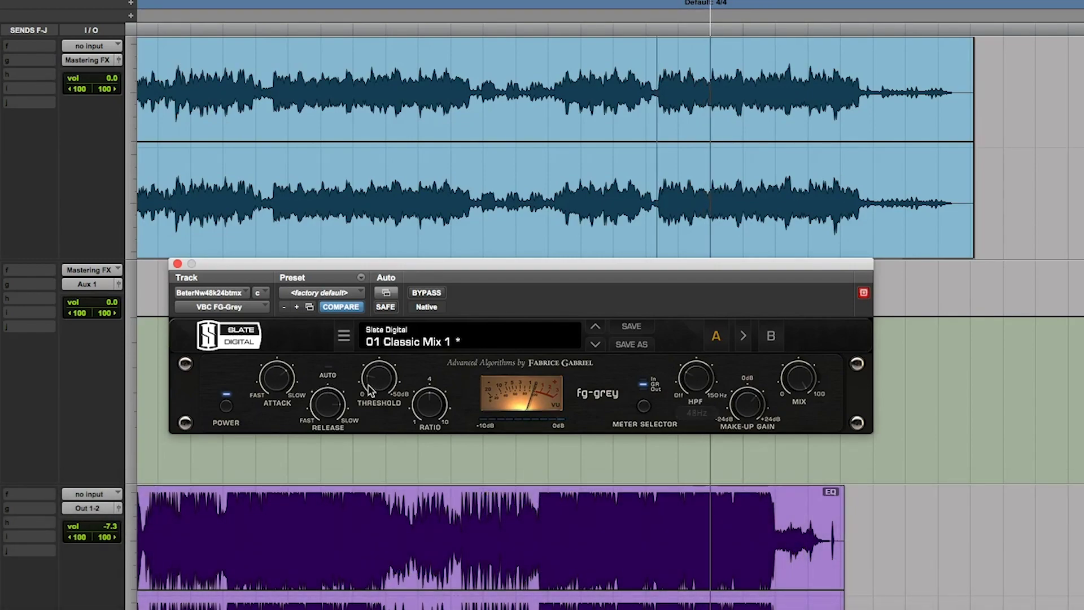
mouse_move(425, 393)
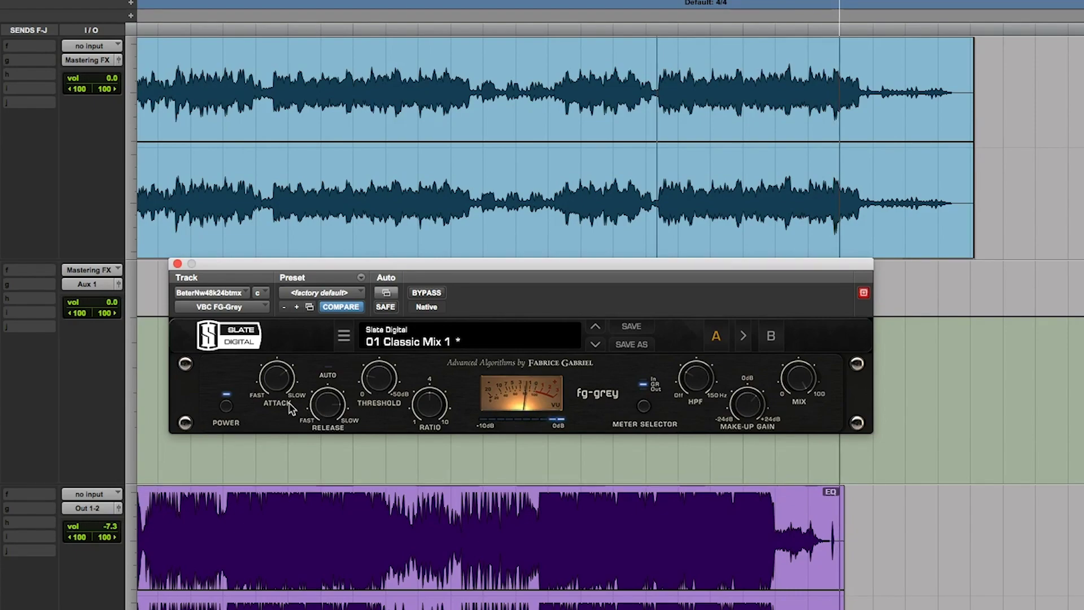
mouse_move(273, 382)
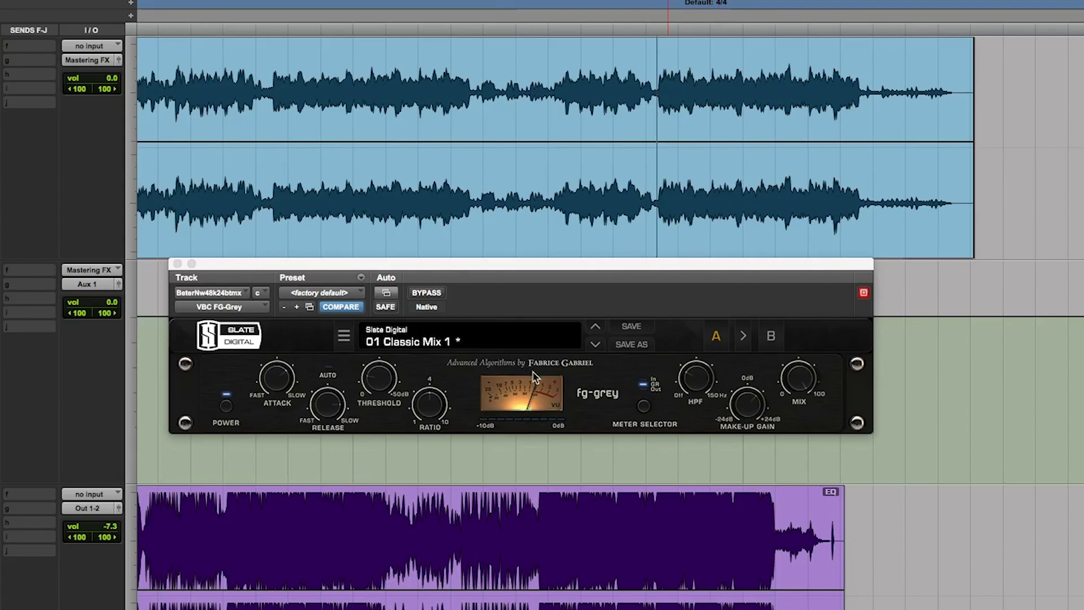
Audition the compressed mix from its quieter middle passage and place the playback position at 1:47.544, where the following chorus starts.
scroll(567, 198, "left", 5)
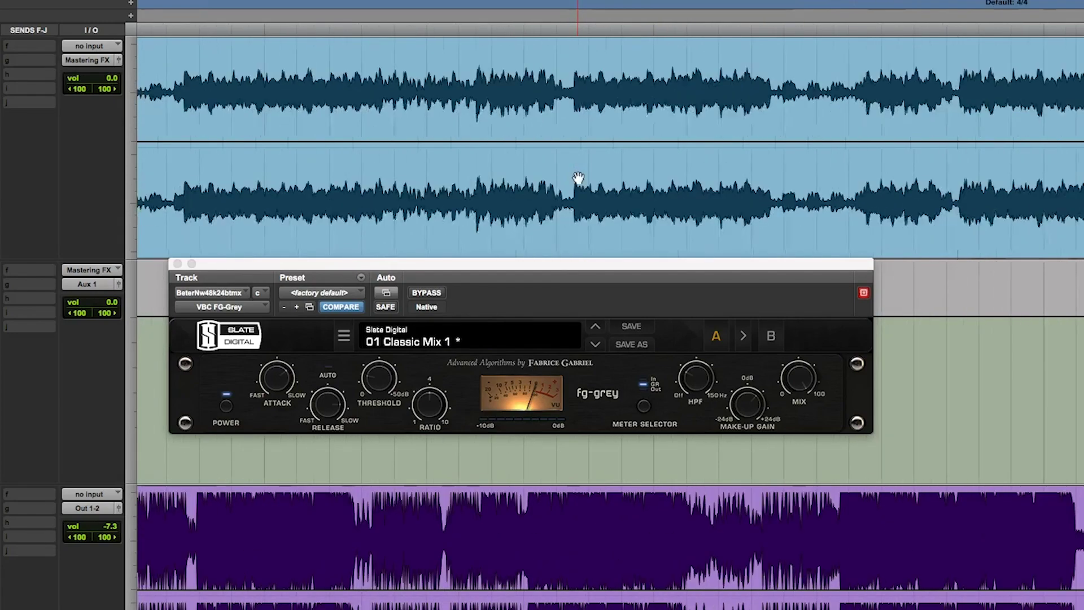
left_click(426, 77)
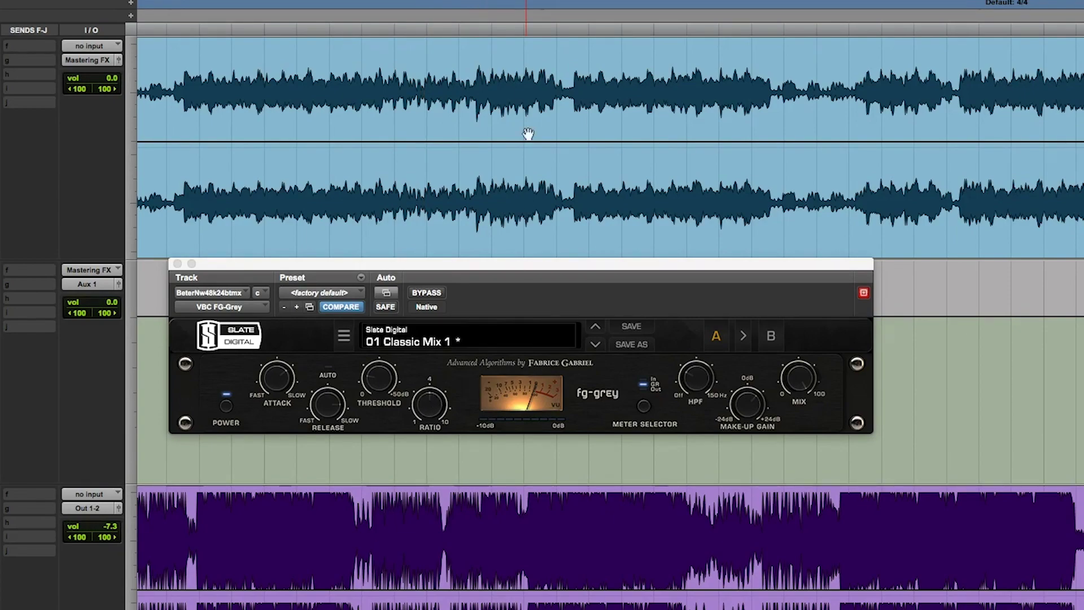
key("space")
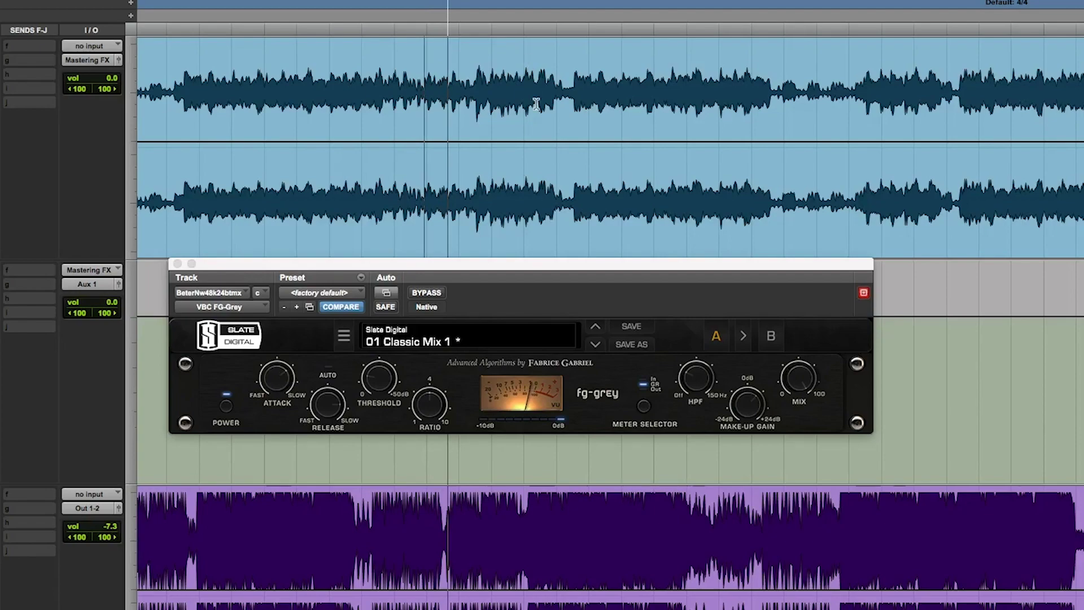
key("space")
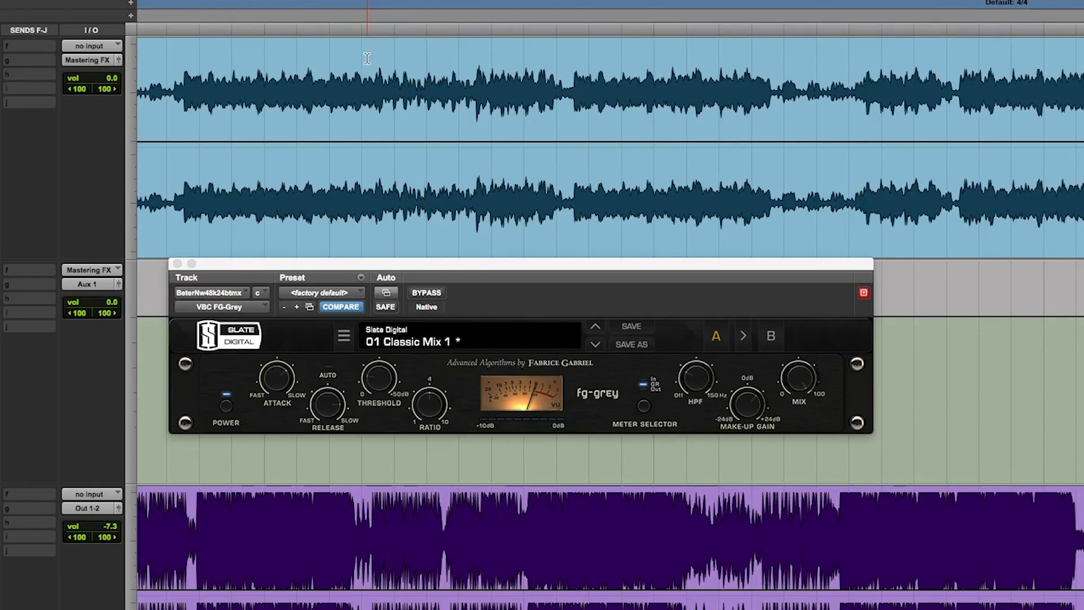
left_click(350, 79)
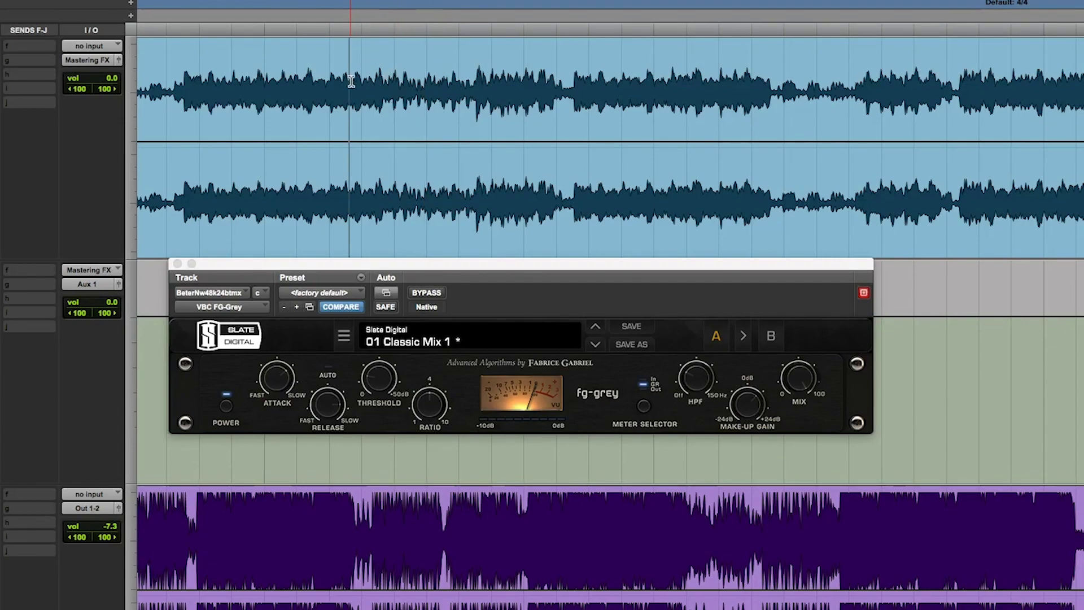
left_click(574, 60)
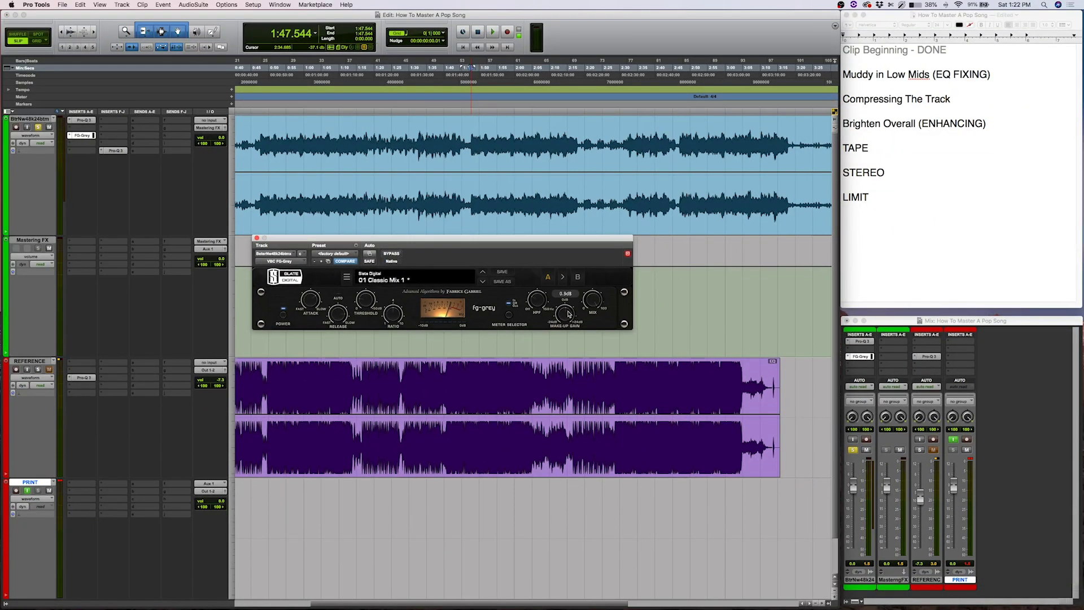
Shift the compressor window slightly and lower the REFERENCE track's volume to -11.2 dB while playing different sections of the mix.
left_click_drag(533, 239, 540, 238)
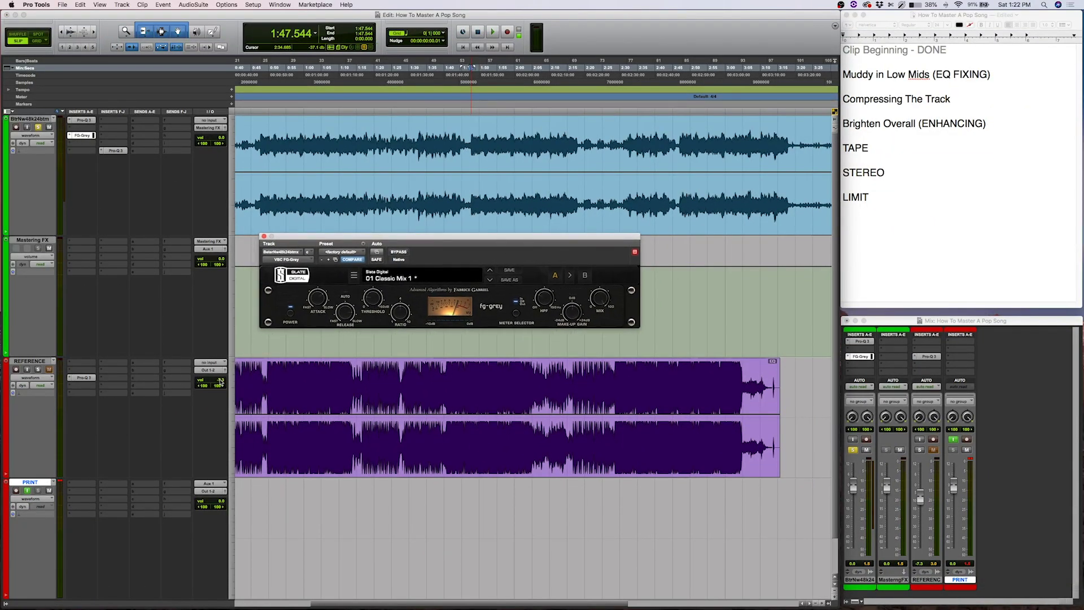
left_click_drag(220, 382, 224, 382)
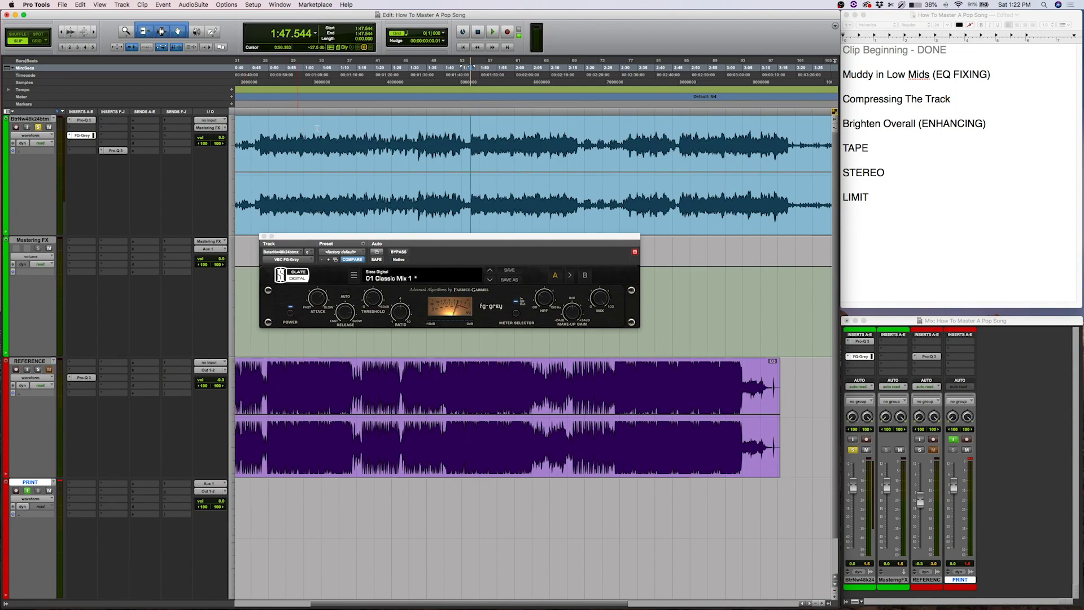
left_click(378, 68)
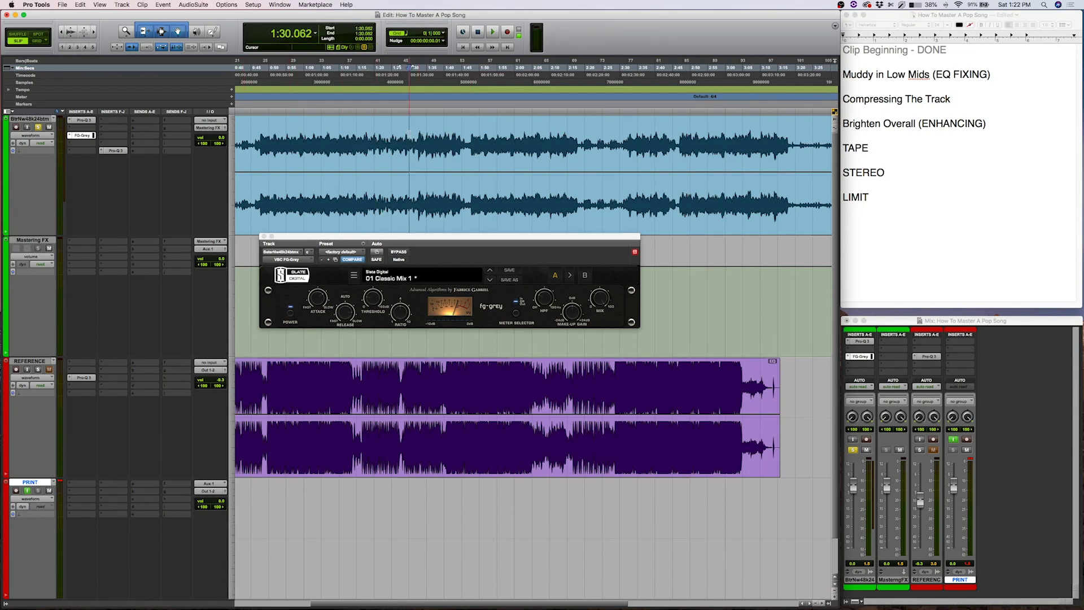
key("space")
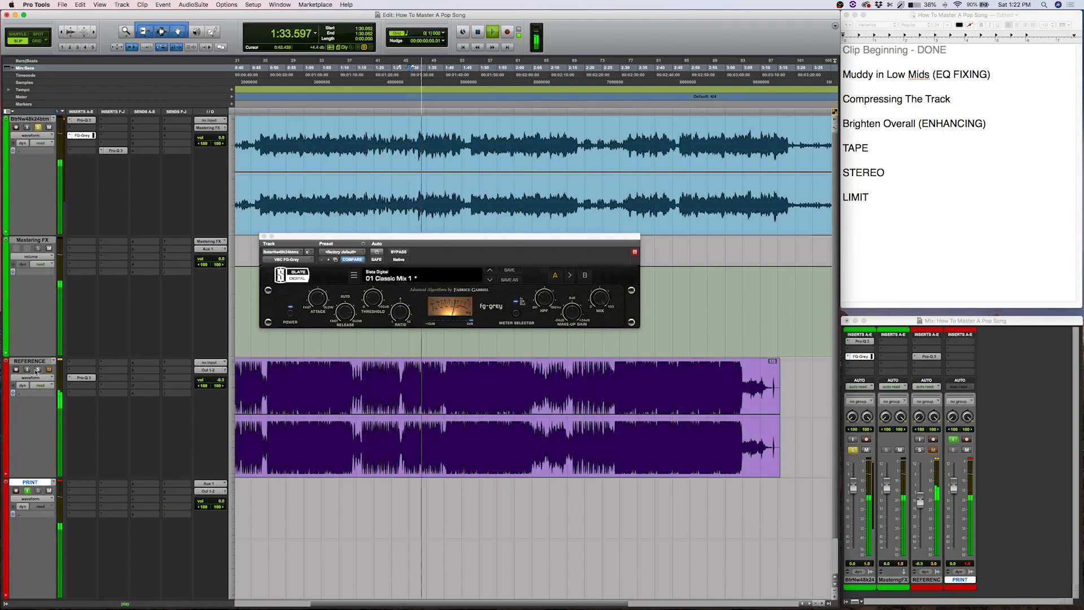
left_click(630, 123)
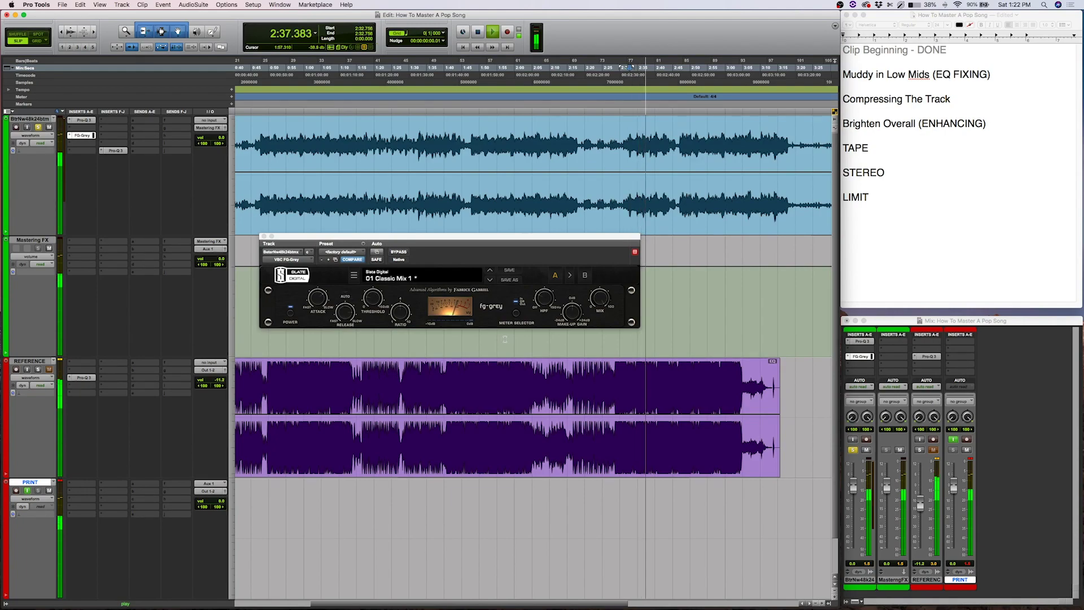
Play the song's quieter passage from 1:14.750 and solo the REFERENCE track to compare it with the mix.
key("space")
scroll(396, 115, "left", 5)
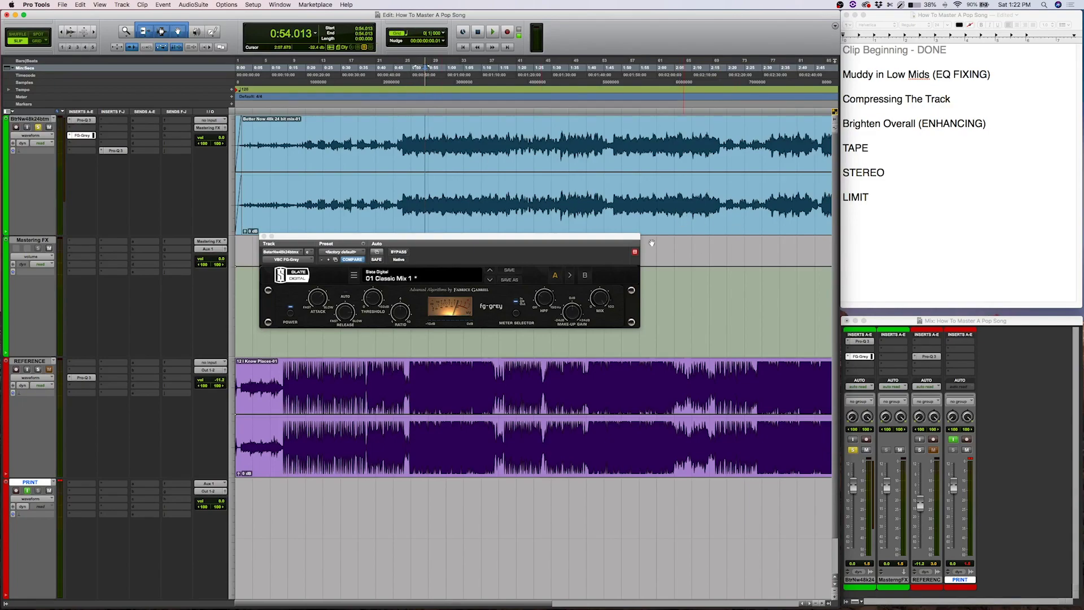
key("space")
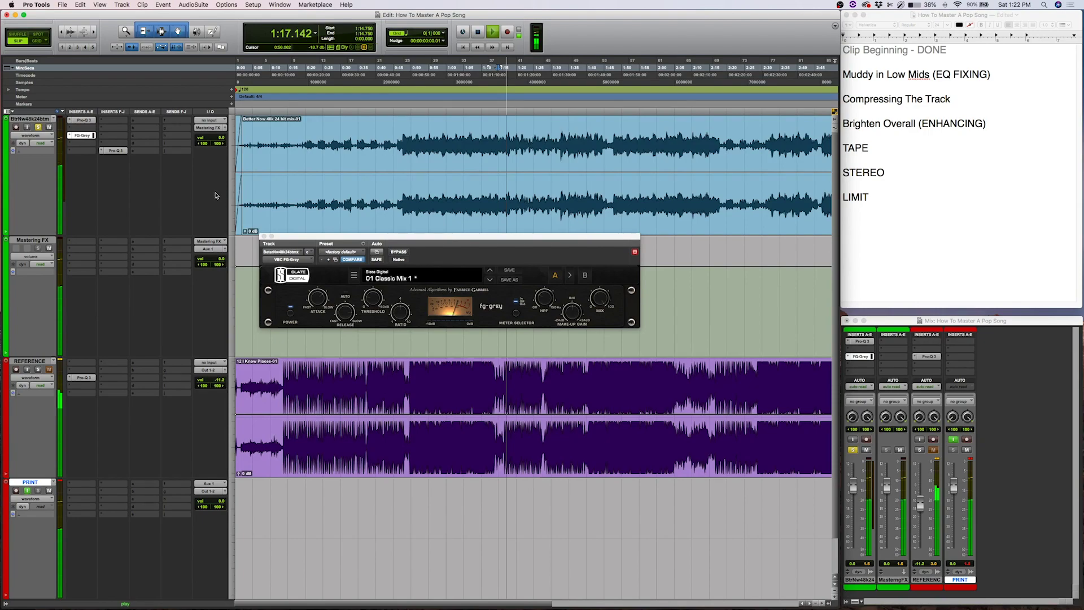
left_click(38, 369)
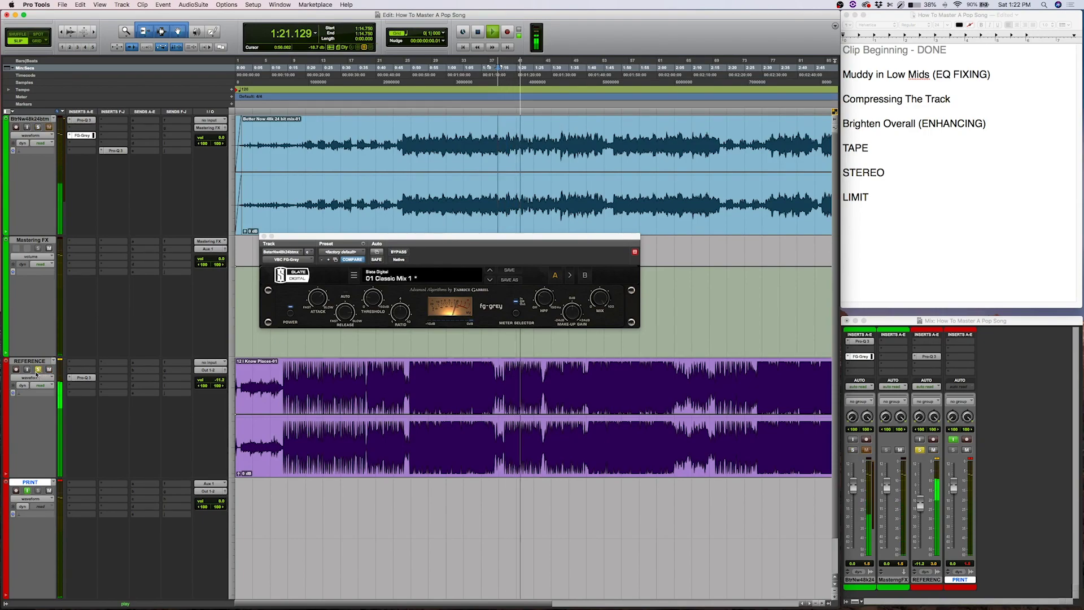
Select the passage from 1:12.459 to 1:29.941 across the tracks and play it, switching the solo back to the mix.
key("space")
left_click(491, 136)
left_click_drag(492, 136, 558, 389)
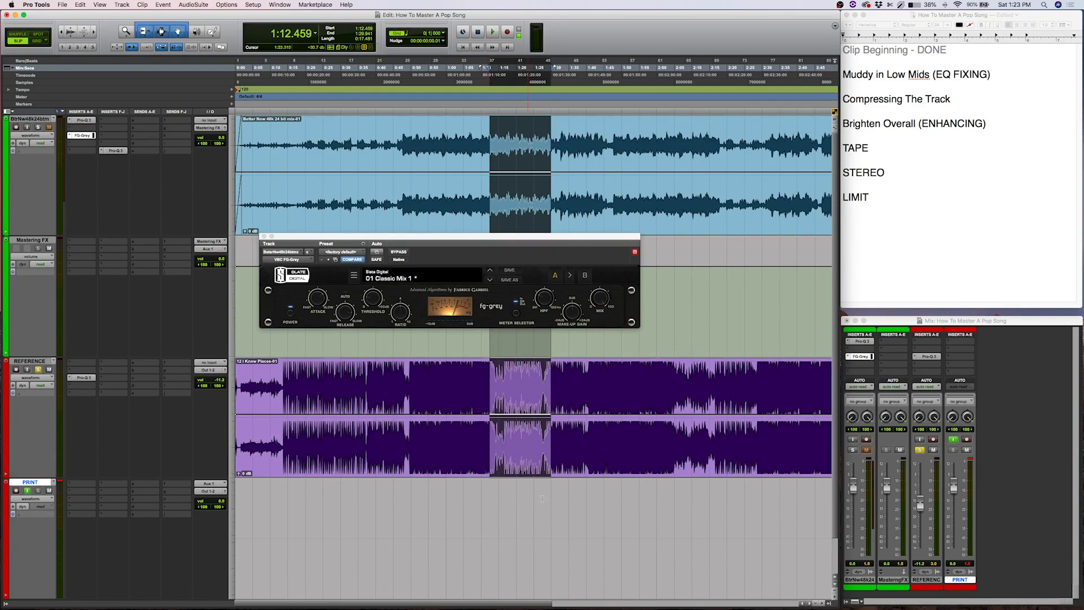
left_click_drag(480, 240, 486, 262)
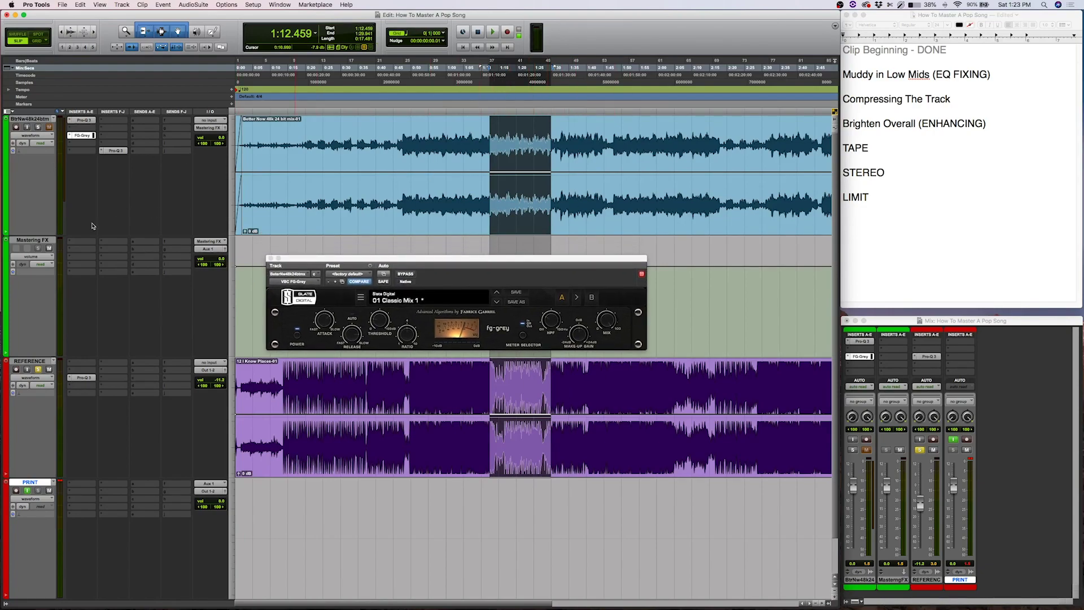
key("space")
left_click(37, 127)
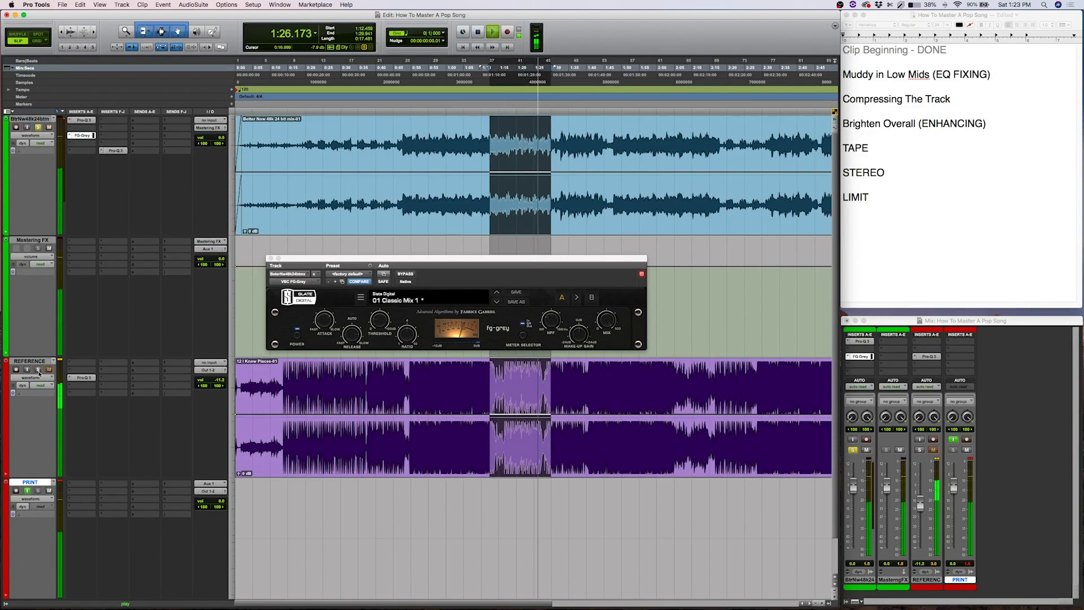
key("space")
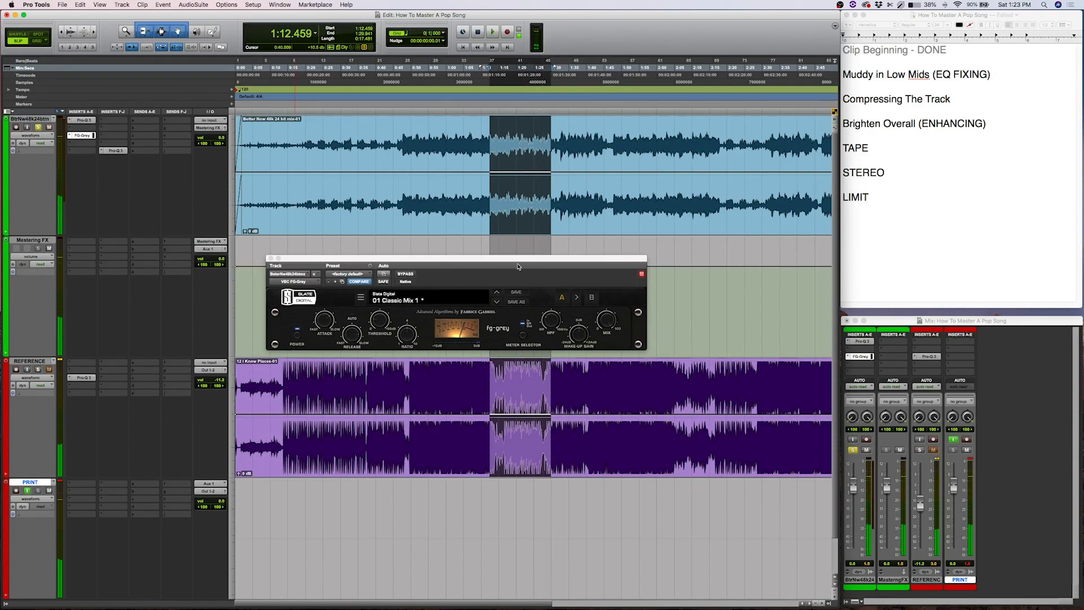
Reposition the compressor window, clear the range selection and place the playback position at 1:15.232.
left_click_drag(516, 261, 514, 247)
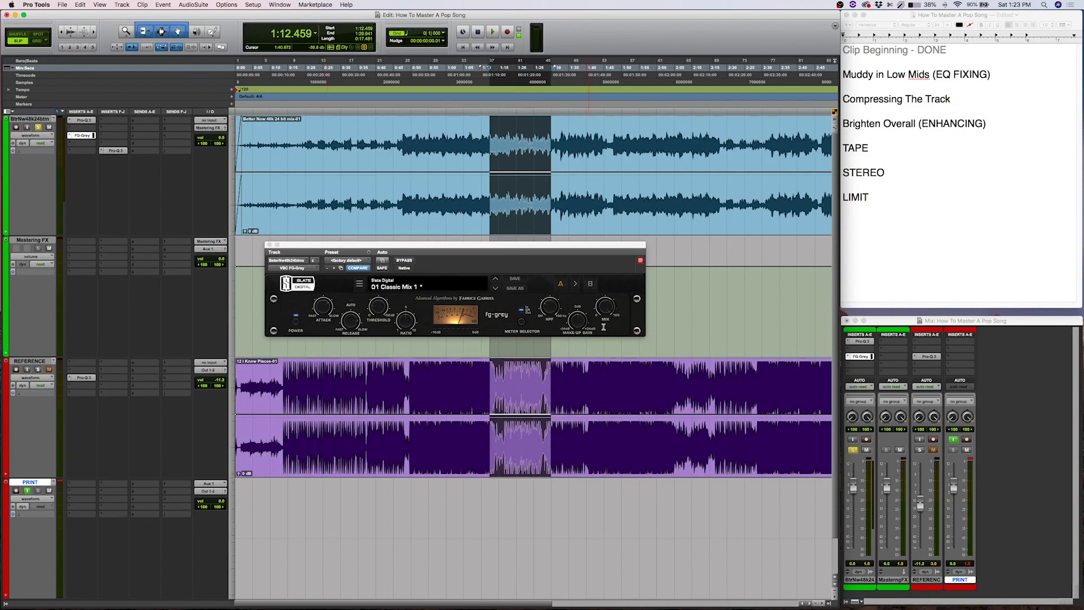
mouse_move(592, 247)
left_mouse_down()
mouse_move(589, 275)
mouse_move(575, 251)
left_mouse_up()
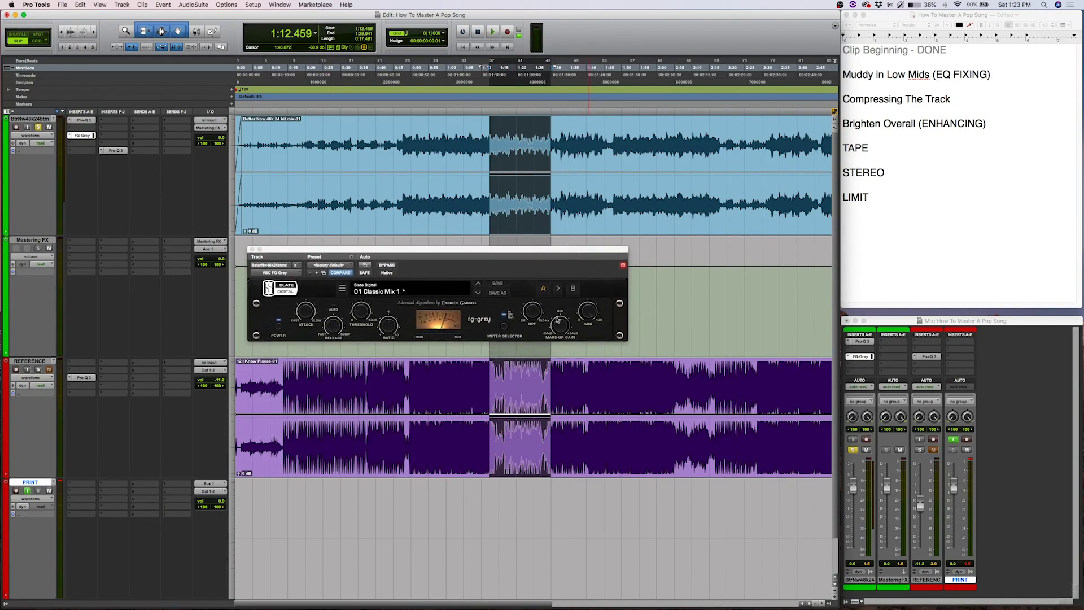
left_click_drag(507, 385, 573, 378)
left_click(511, 375)
left_click(573, 378)
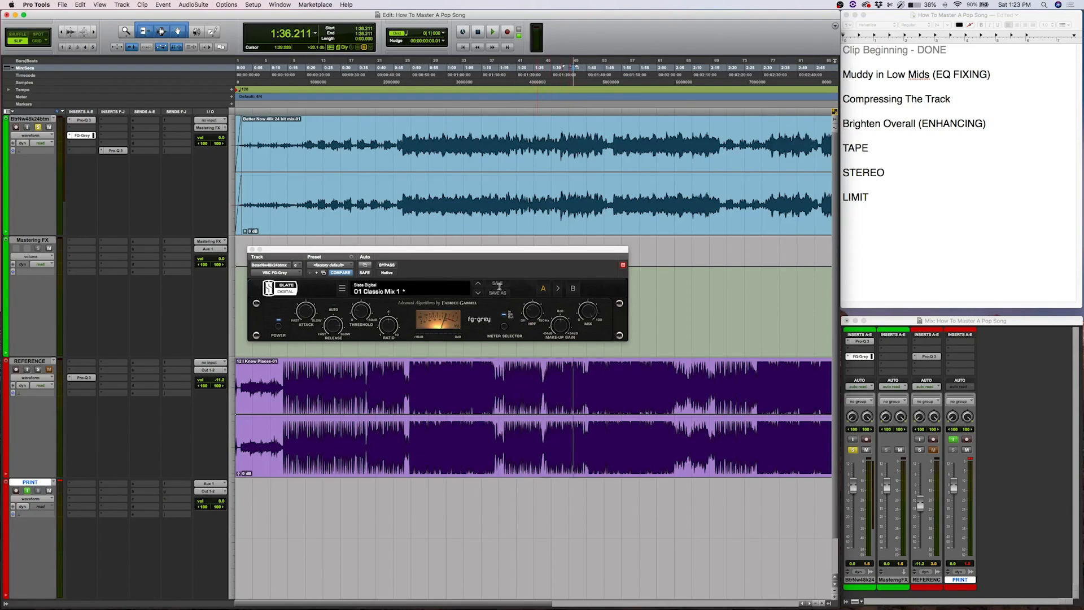
left_click_drag(506, 136, 625, 136)
left_click(625, 136)
left_click(504, 135)
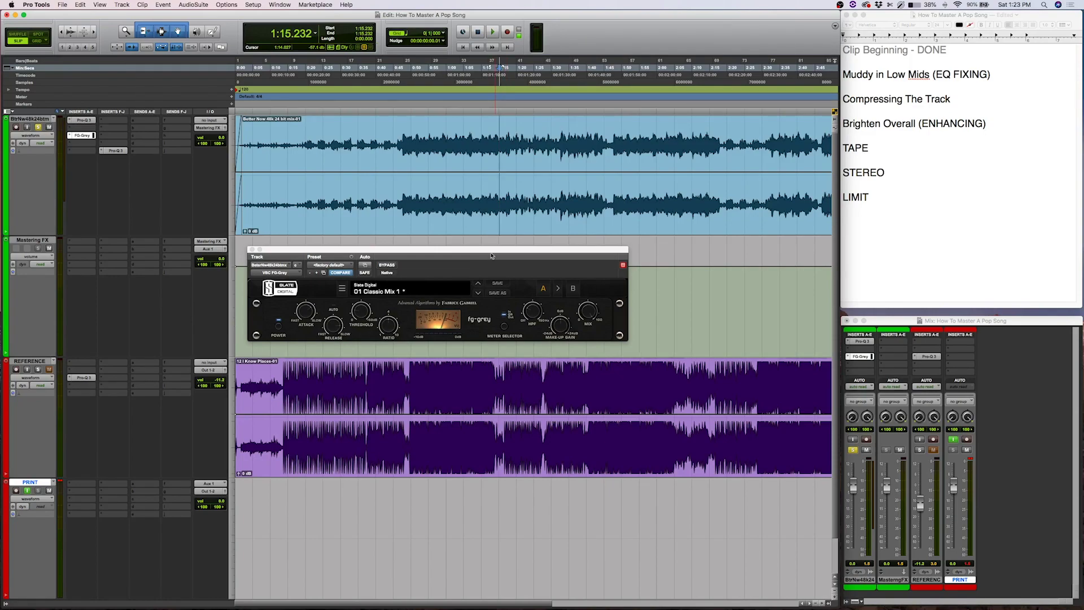
Select the mix's closing section from 2:30.706 to 3:17.956 and start playing it.
scroll(527, 138, "right", 10)
left_click_drag(550, 132, 625, 134)
left_click(450, 133)
key("space")
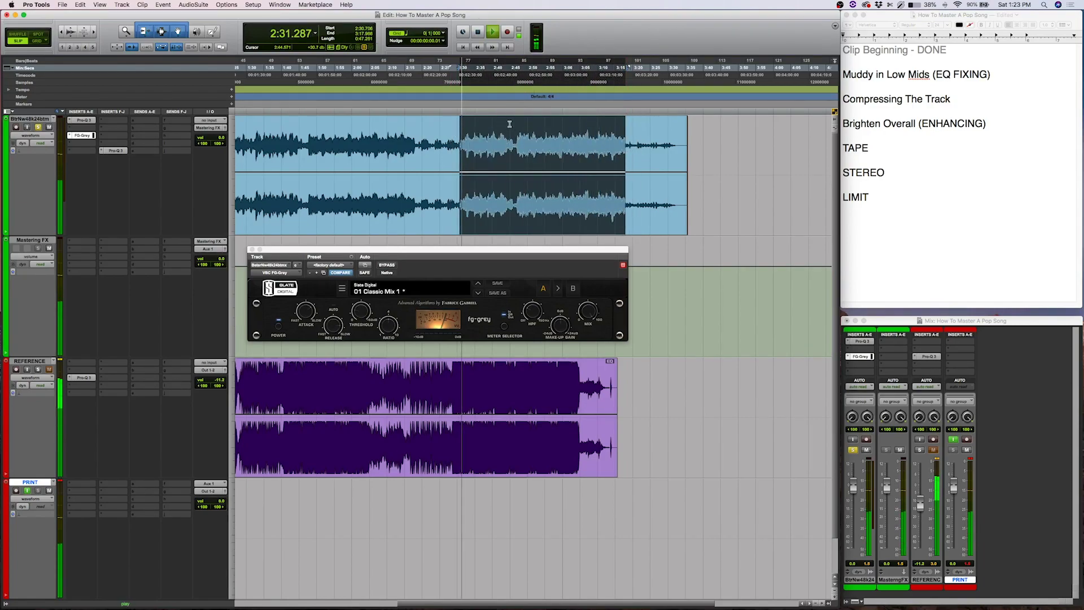
Restart playback in the final chorus at 2:52.046 and check the compressor's make-up gain against the mix level.
key("space")
left_click(533, 128)
key("space")
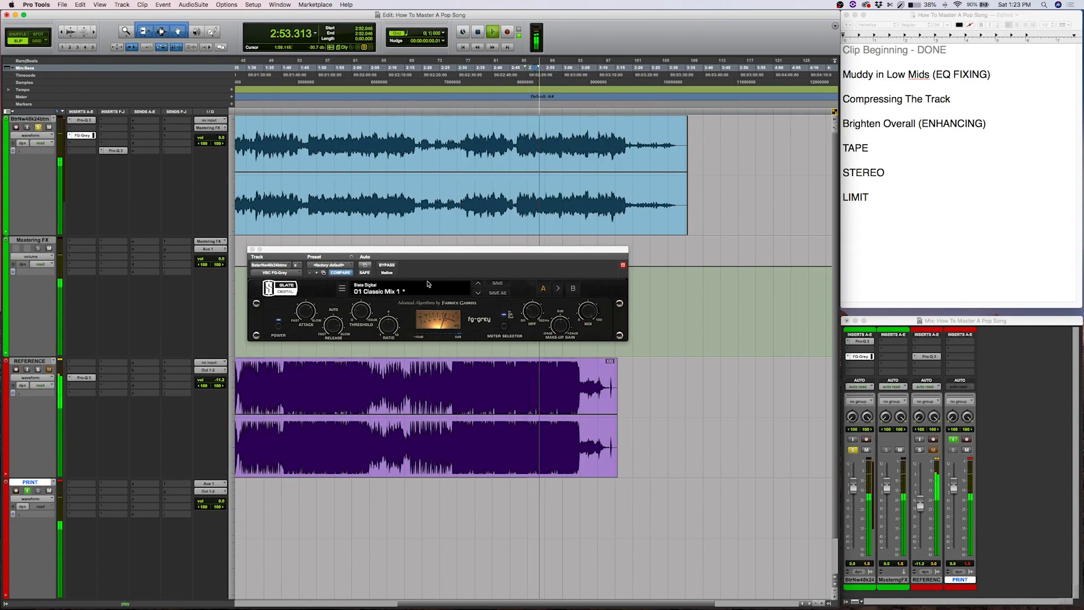
left_click(565, 322)
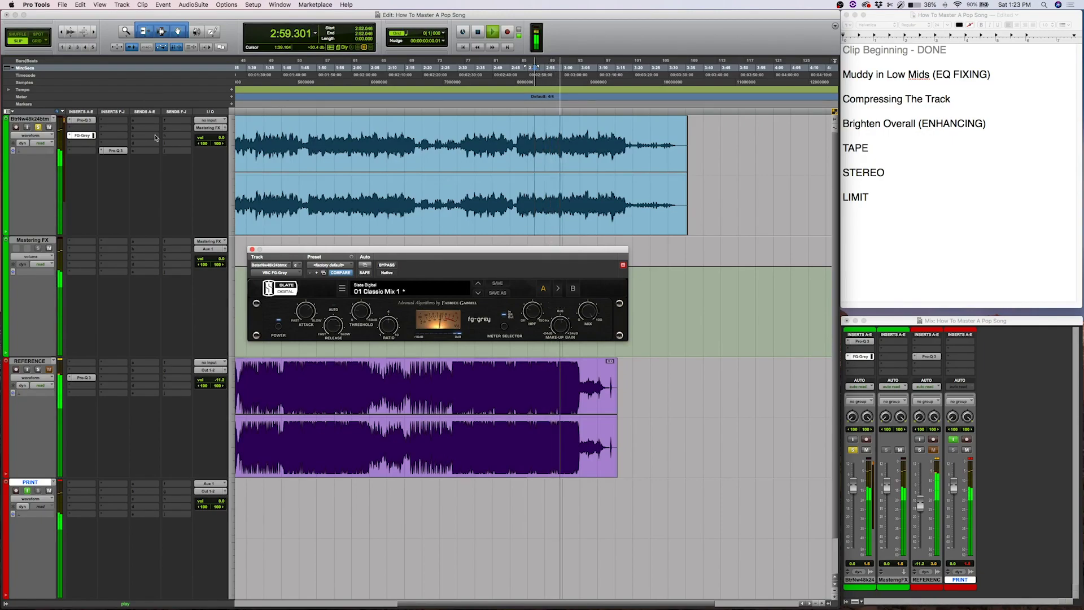
Stop playback and check the "Muddy in Low Mids (EQ FIXING)" item in the TextEdit mastering notes.
key("space")
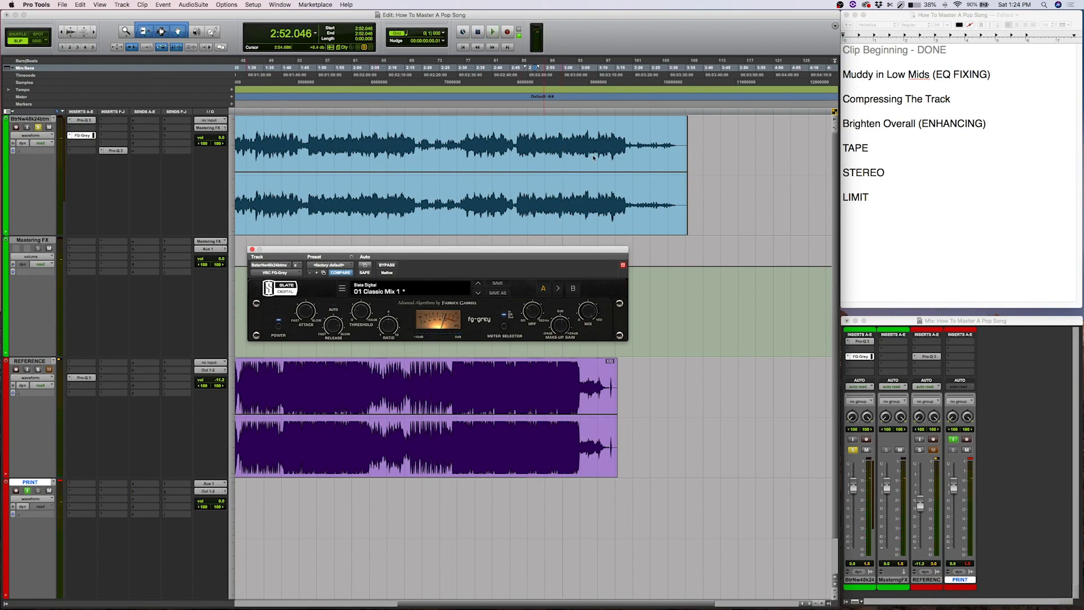
left_click(891, 107)
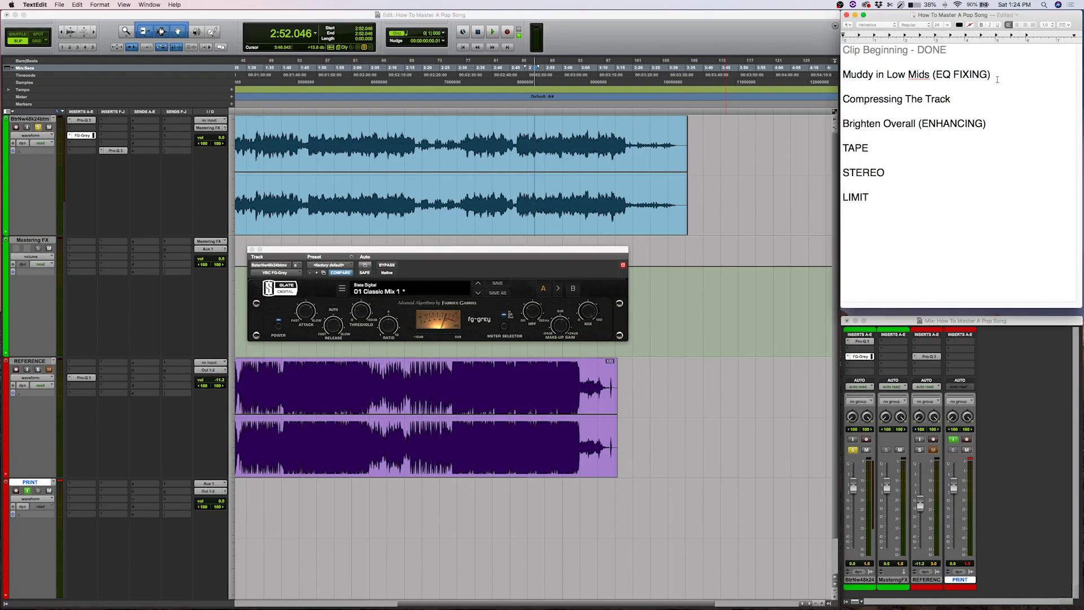
mouse_move(997, 80)
left_mouse_down()
mouse_move(844, 79)
mouse_move(981, 72)
left_mouse_up()
left_click(866, 73)
left_click(982, 72)
Back in Pro Tools, insert the stereo FabFilter Pro-MB on the mix track after FG-Grey and reposition its window.
left_click(79, 146)
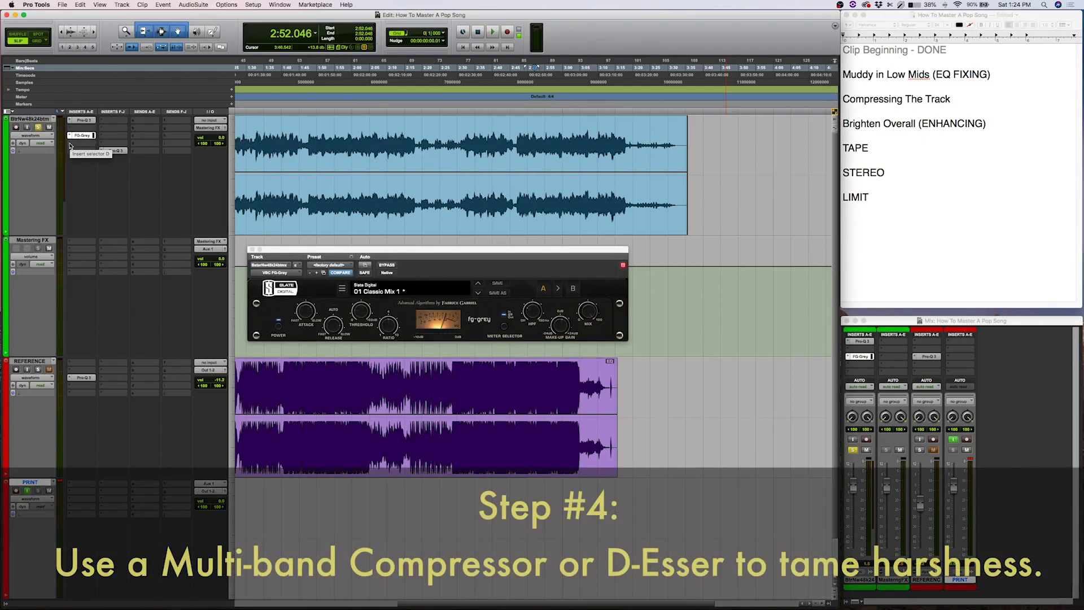
left_click(70, 146)
mouse_move(103, 143)
mouse_move(163, 154)
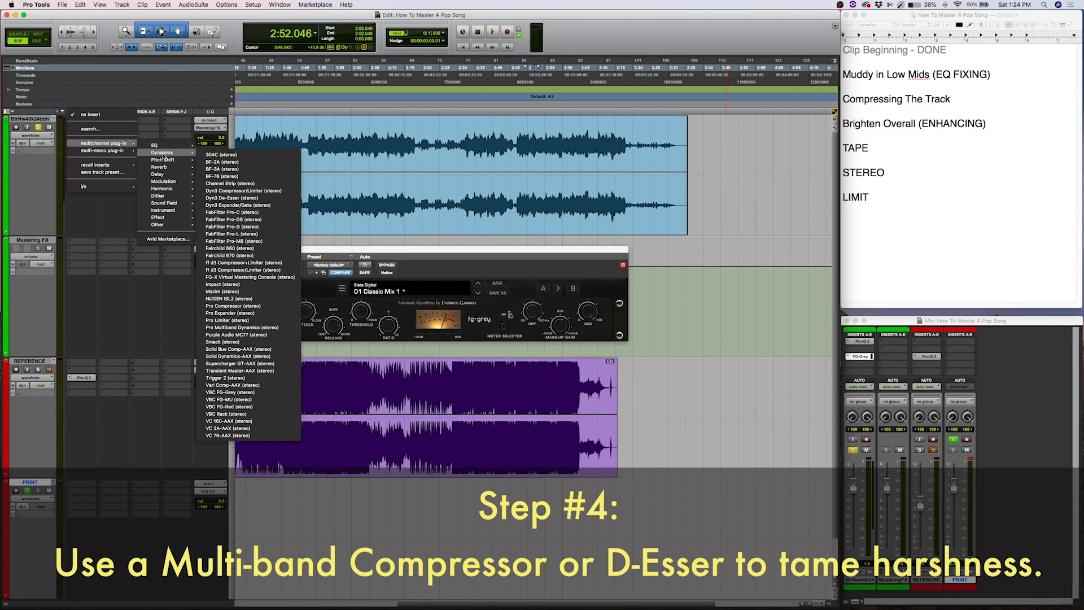
left_click(260, 241)
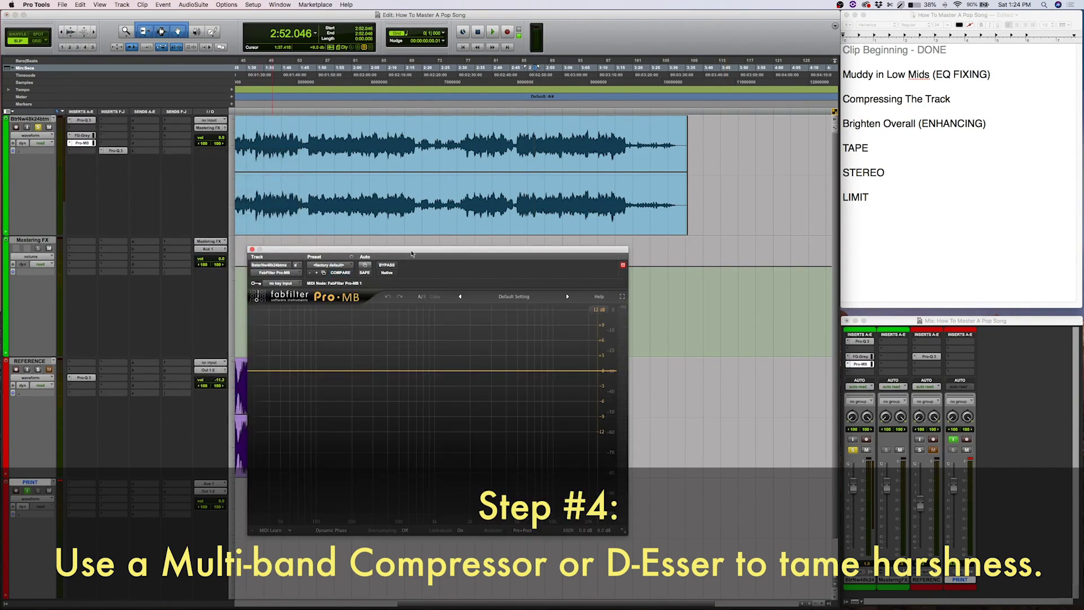
left_click_drag(411, 253, 520, 254)
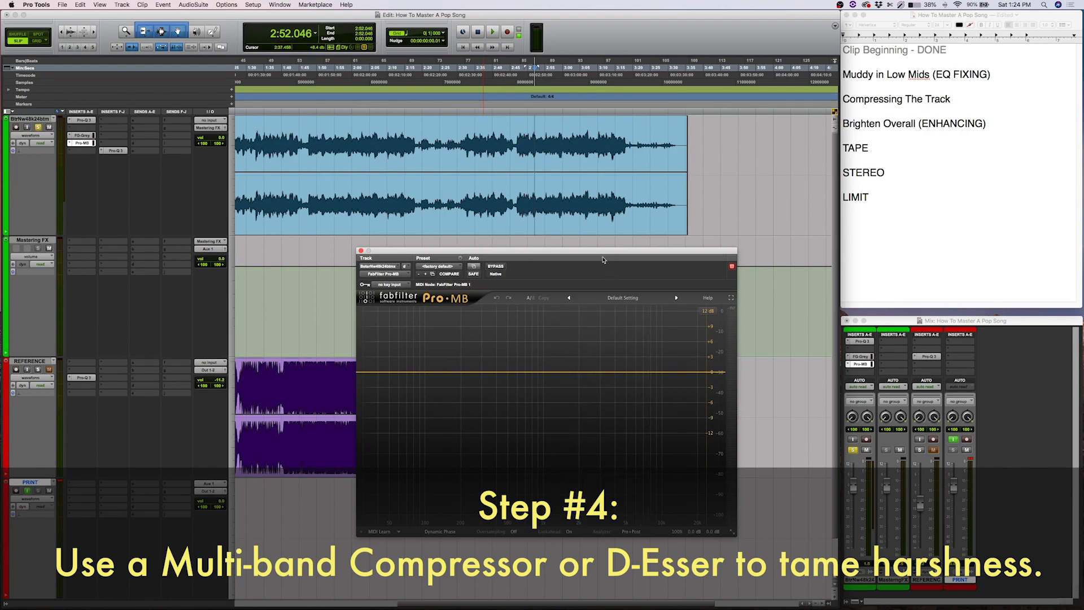
left_click_drag(457, 254, 397, 251)
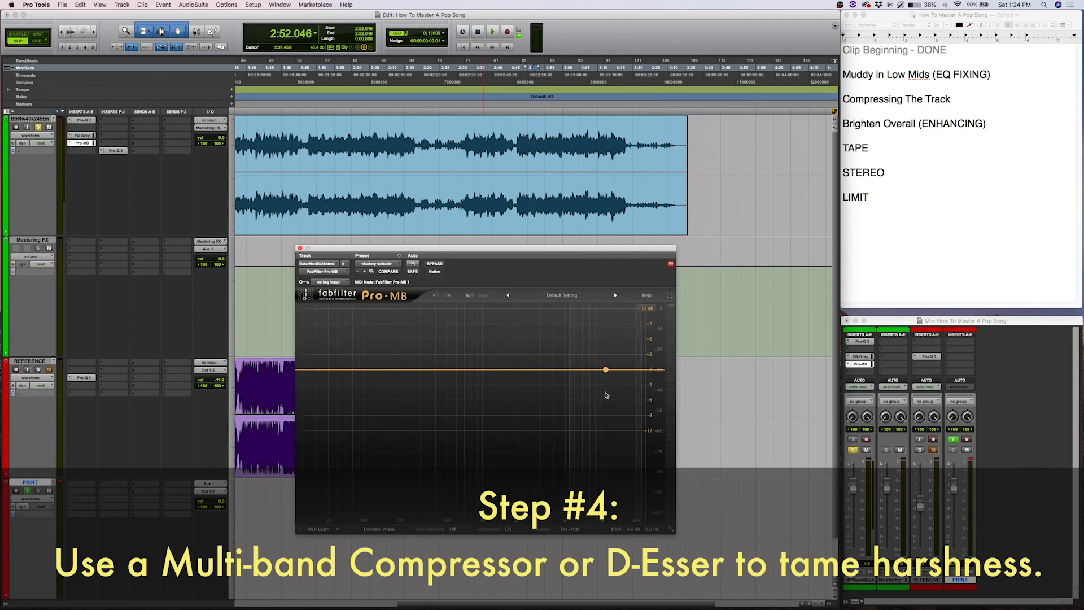
Play the mix from about 2:45 and add a Pro-MB compression band over the harsh upper mids, extending its low crossover slightly.
left_click(521, 131)
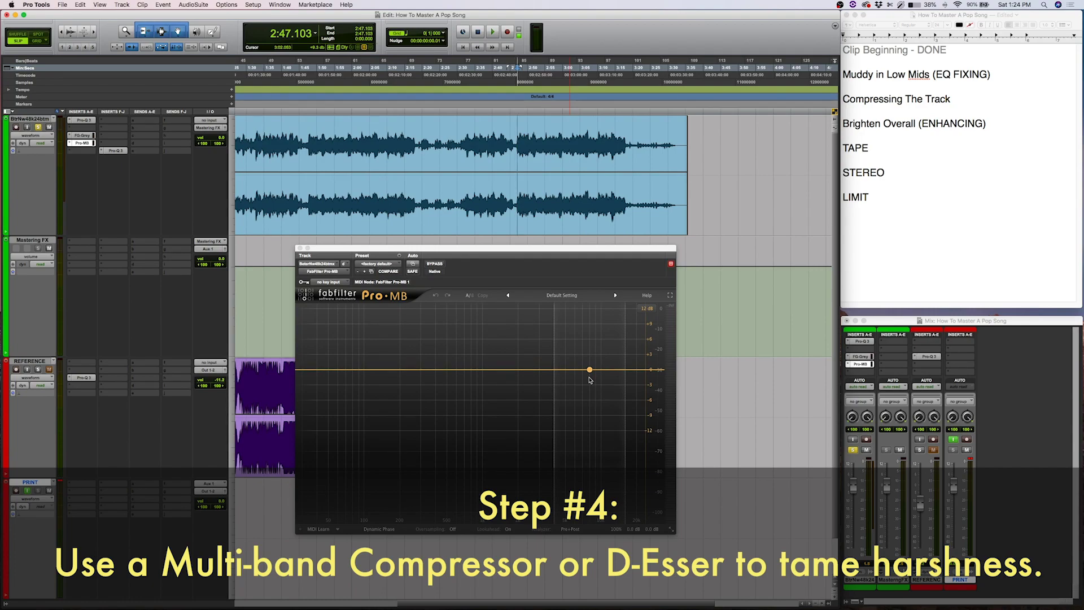
left_click(458, 130)
key("space")
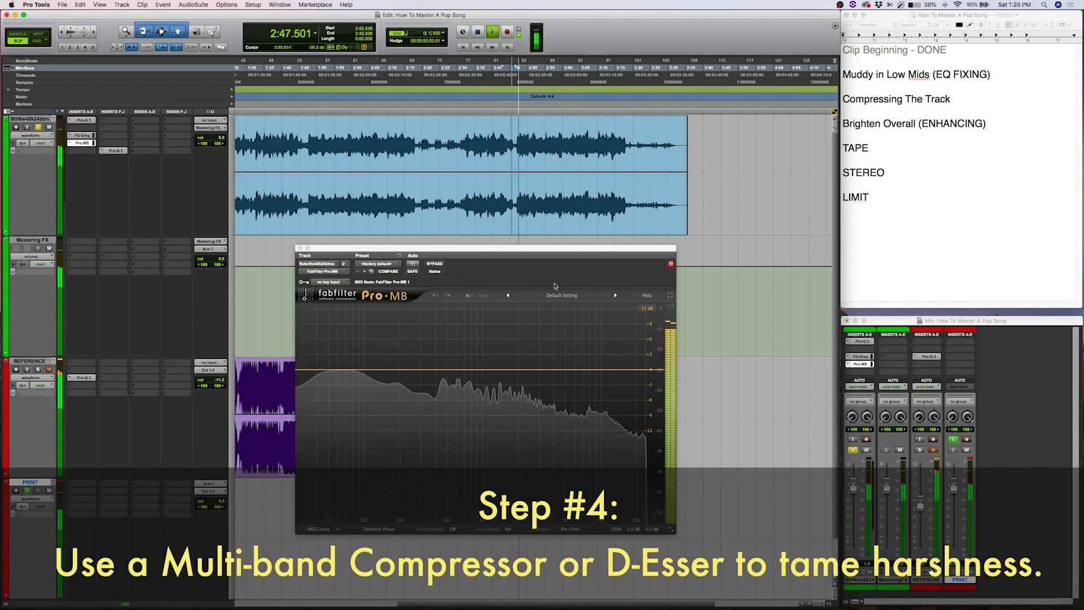
left_click(576, 382)
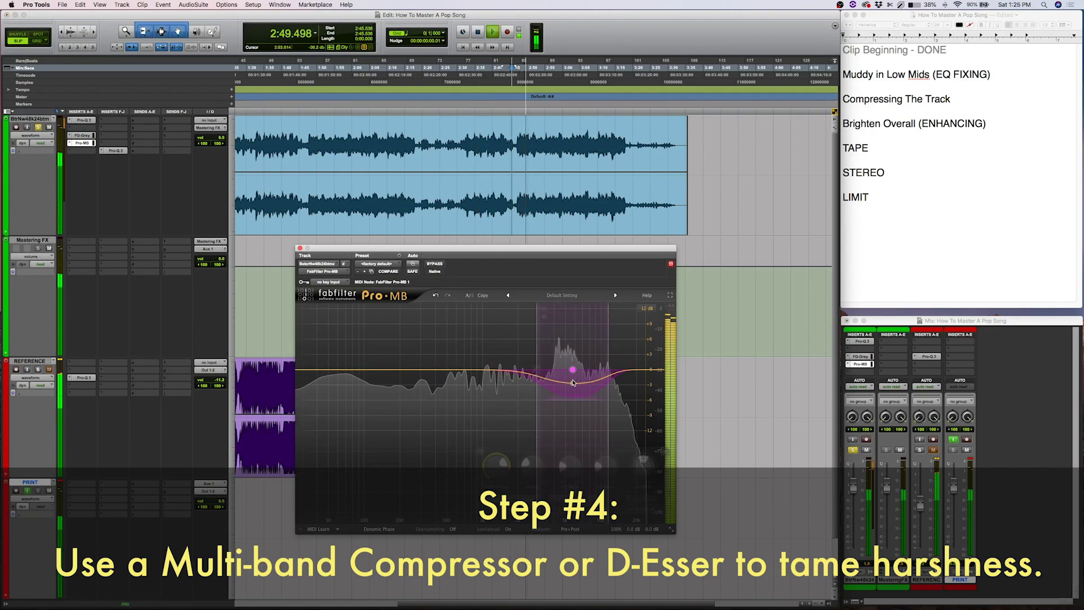
left_click_drag(537, 370, 533, 371)
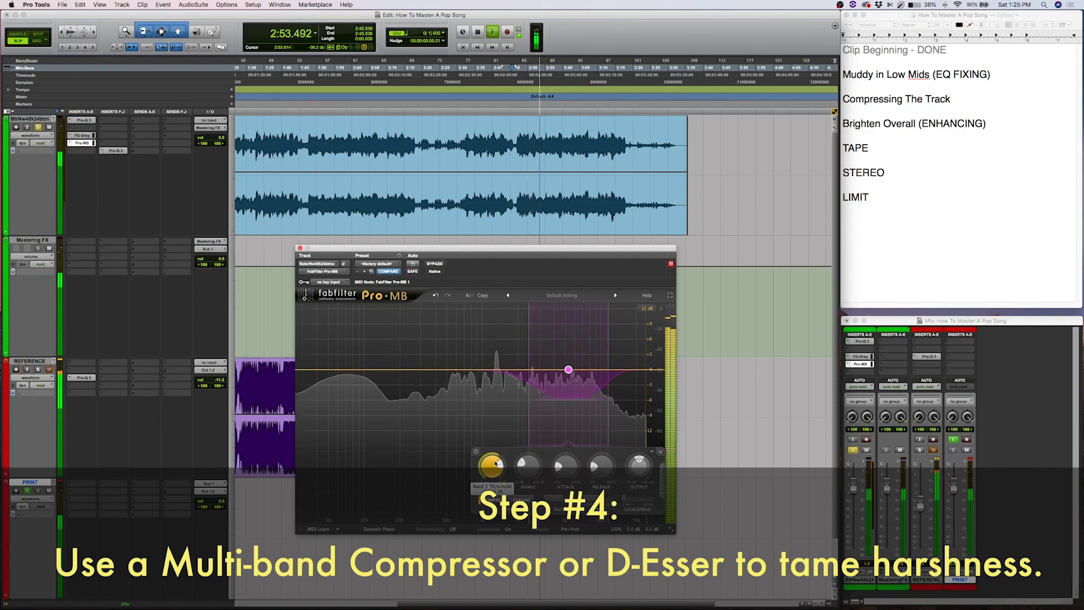
Solo the upper-mid band, shift its centre to about 4.8 kHz while listening, and unsolo it with playback stopped.
left_click(537, 310)
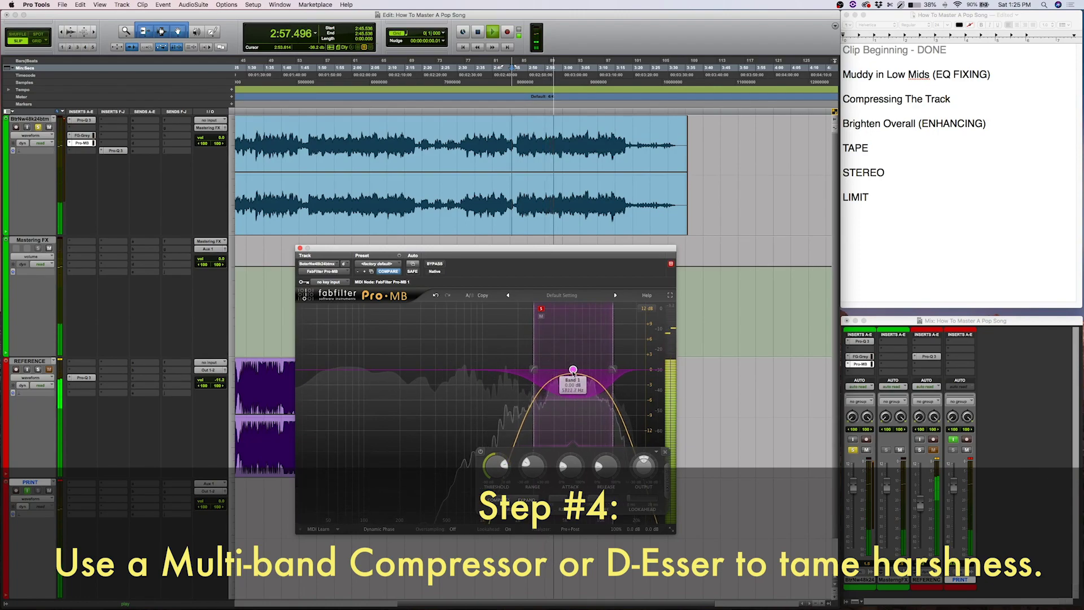
left_click_drag(569, 372, 563, 372)
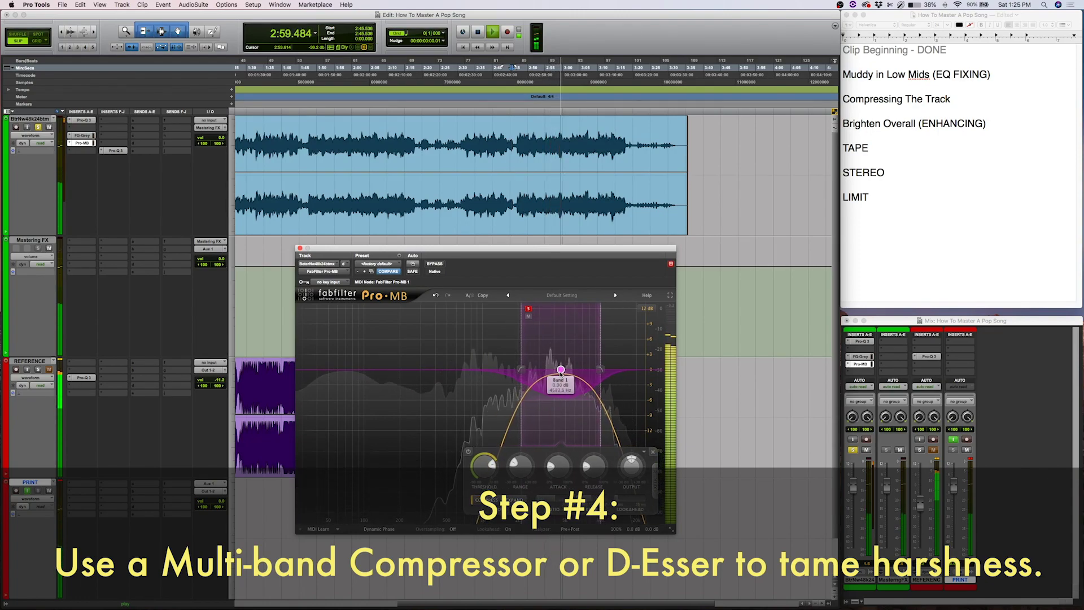
left_click_drag(562, 370, 564, 371)
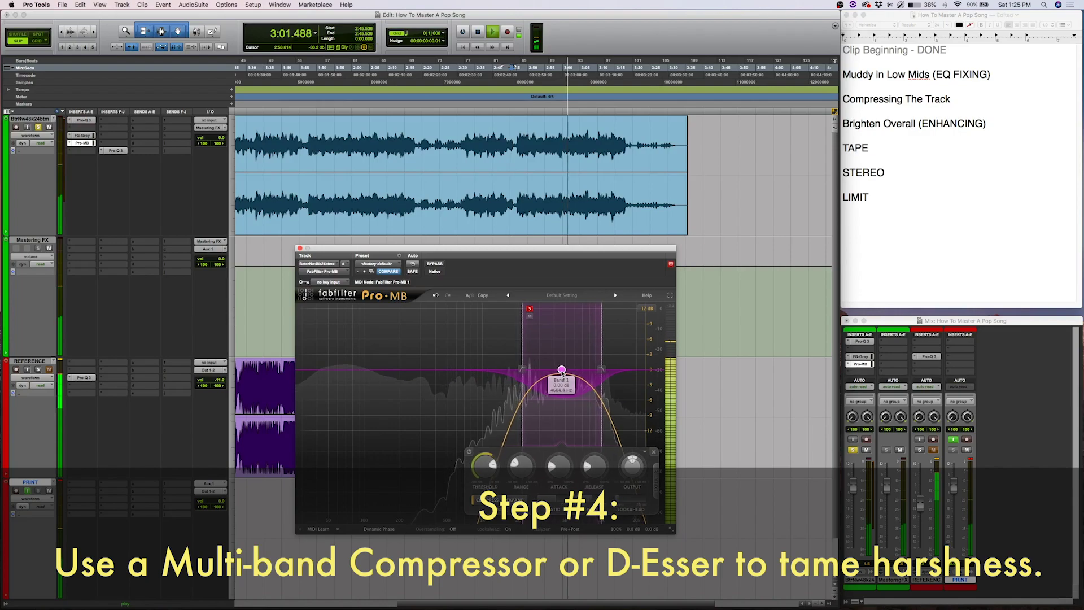
key("space")
left_click(532, 309)
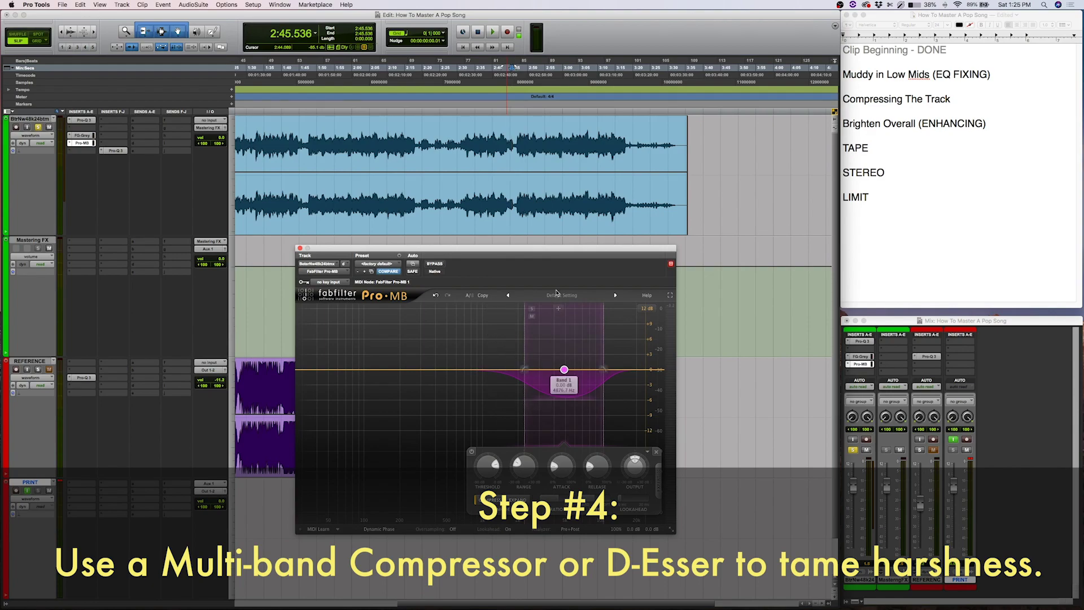
Play the mix from about 1:10 and move the upper-mid band's high and low crossovers slightly higher in frequency.
left_click(537, 132)
left_click(586, 131)
left_click(378, 131)
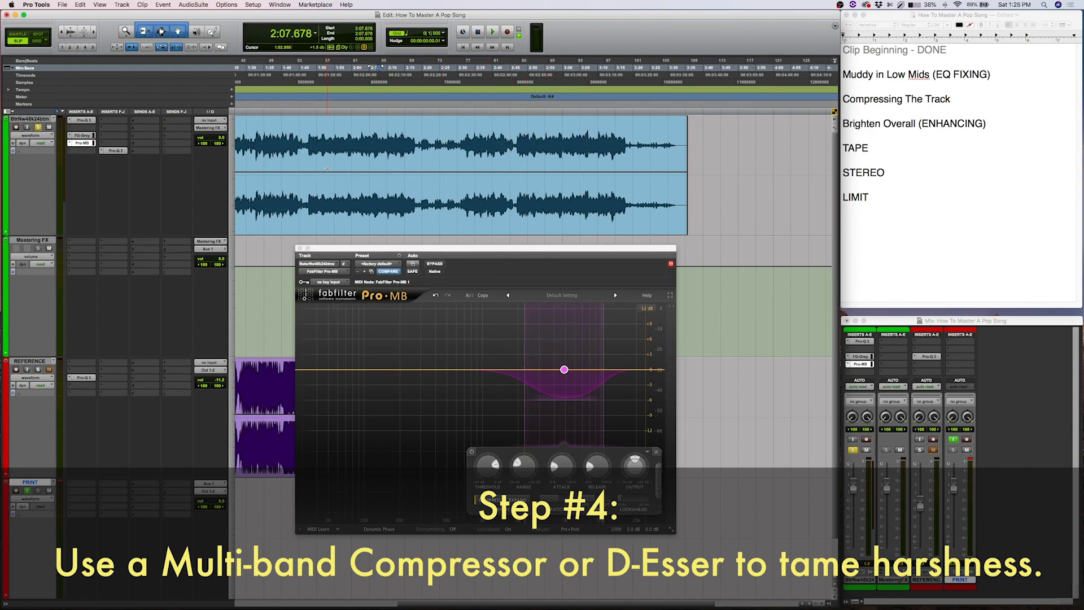
scroll(328, 169, "left", 5)
left_click(360, 132)
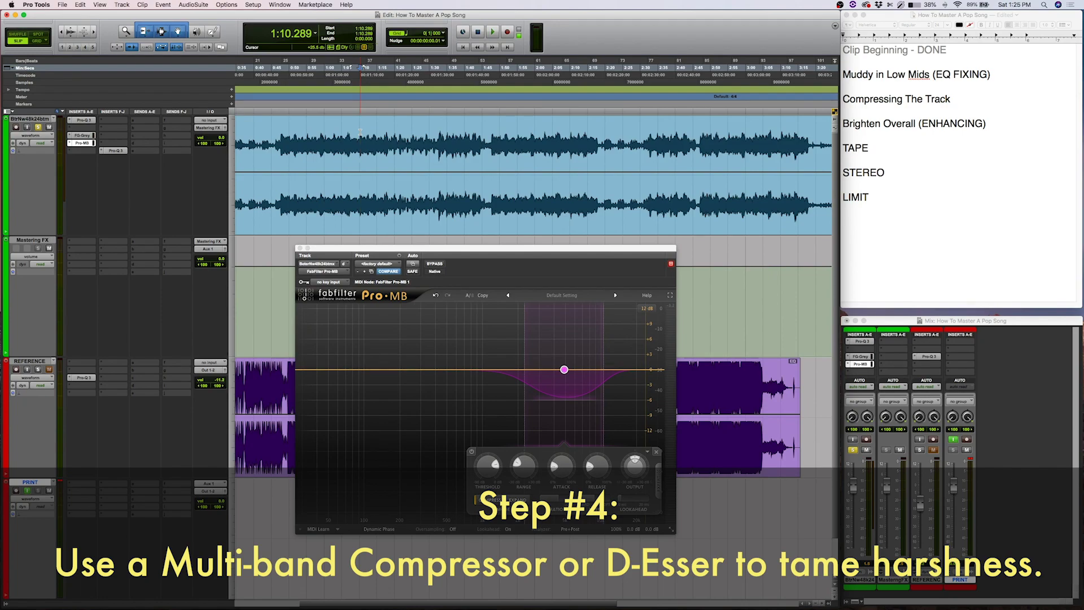
key("space")
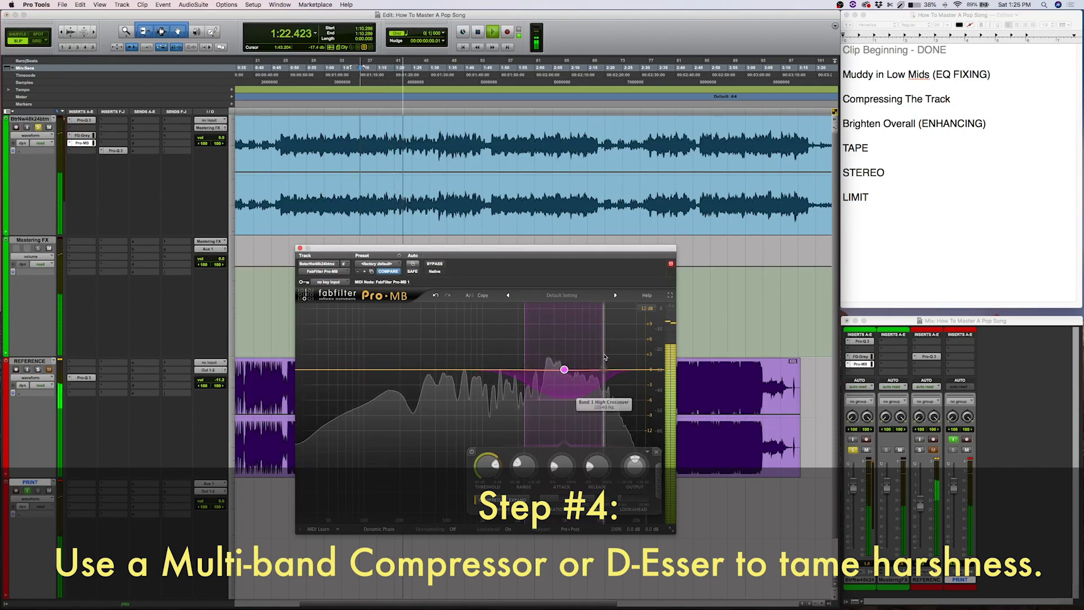
left_click_drag(603, 391, 611, 391)
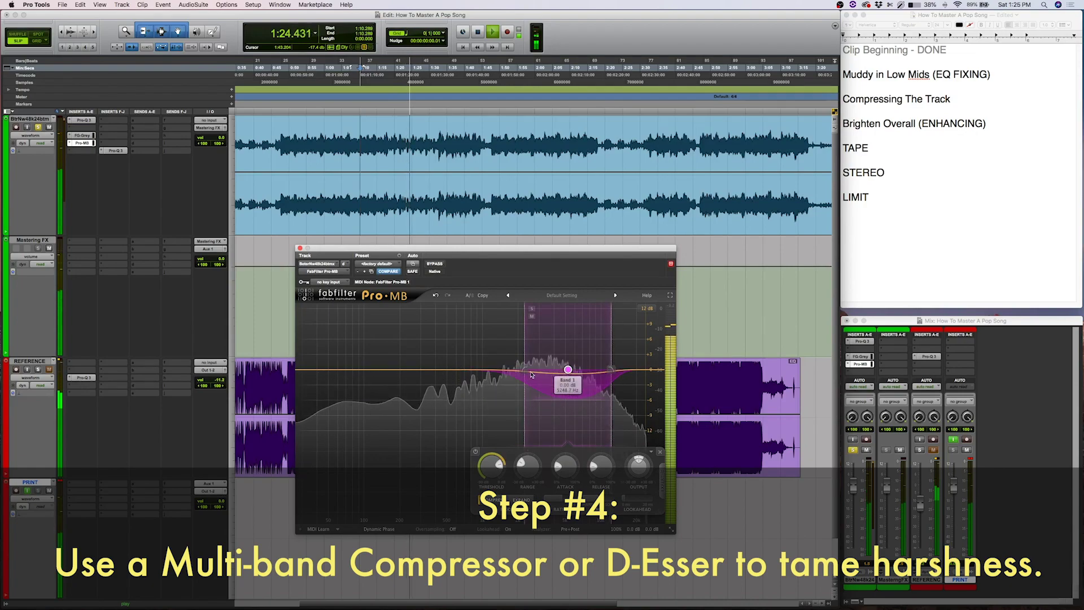
left_click_drag(524, 386, 529, 386)
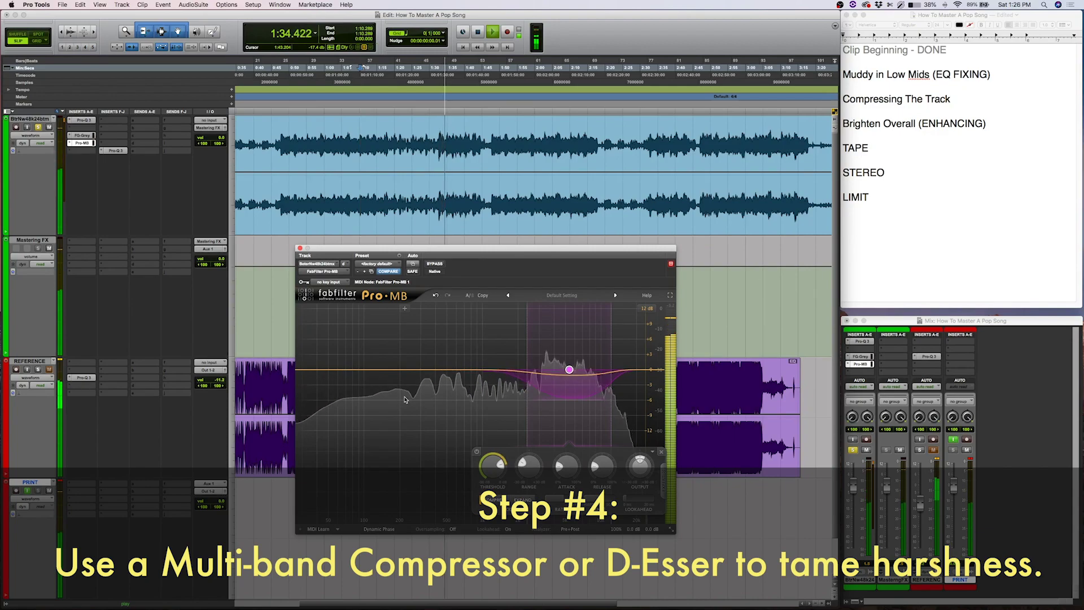
key("space")
Audition the upper-mid band's compression by playing the mix from about 3:02.
scroll(489, 147, "right", 10)
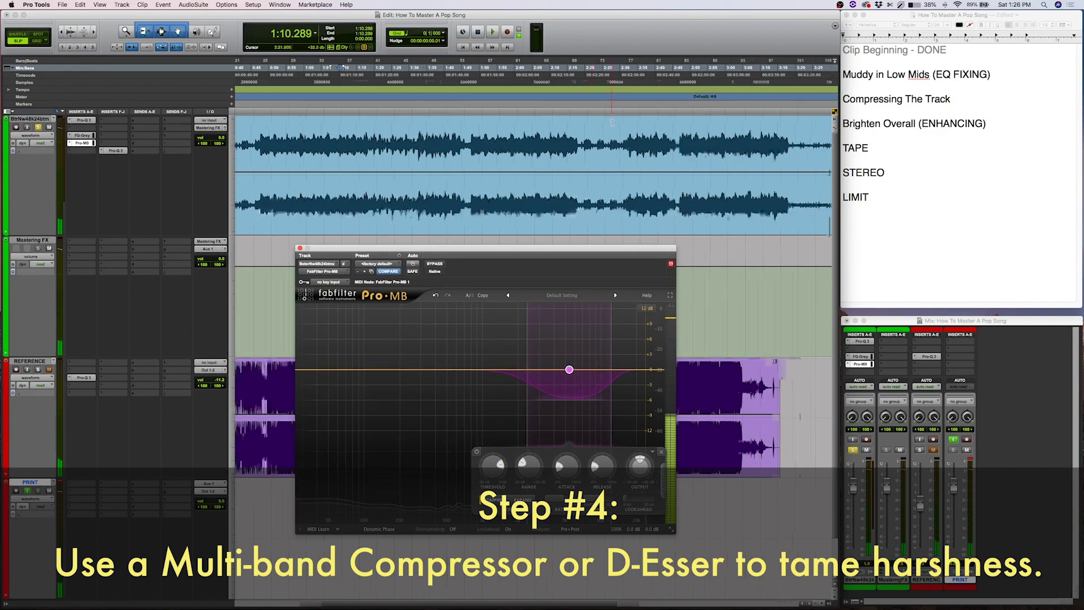
left_click(488, 128)
key("space")
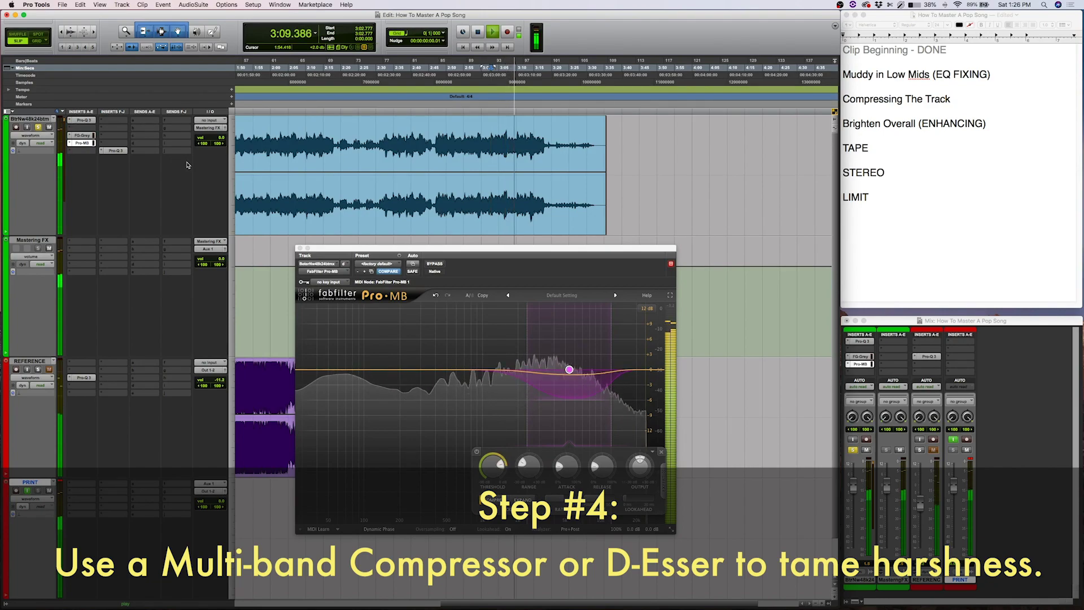
key("space")
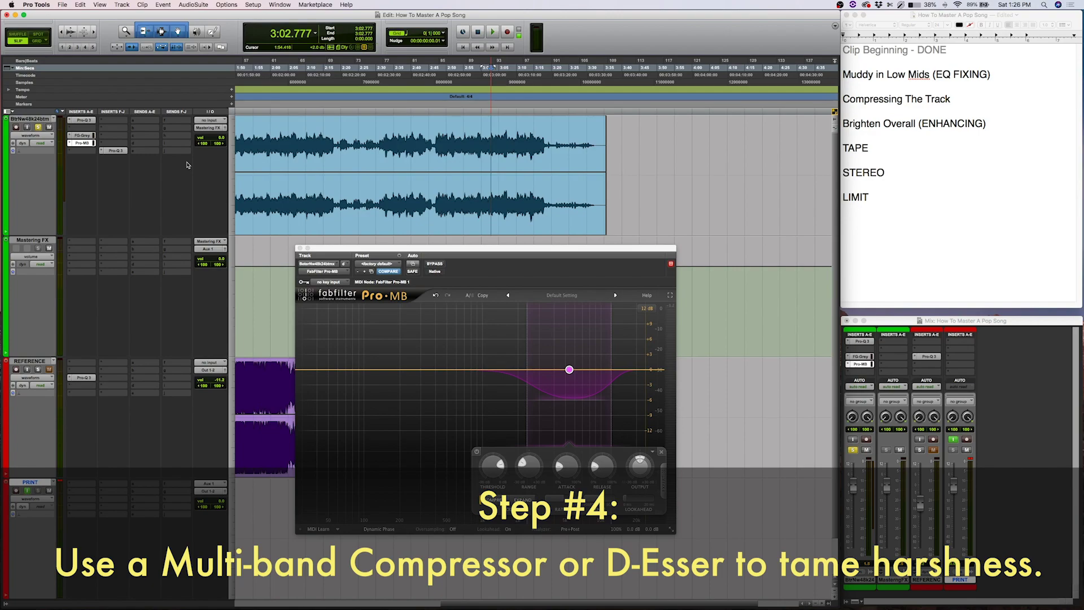
key("space")
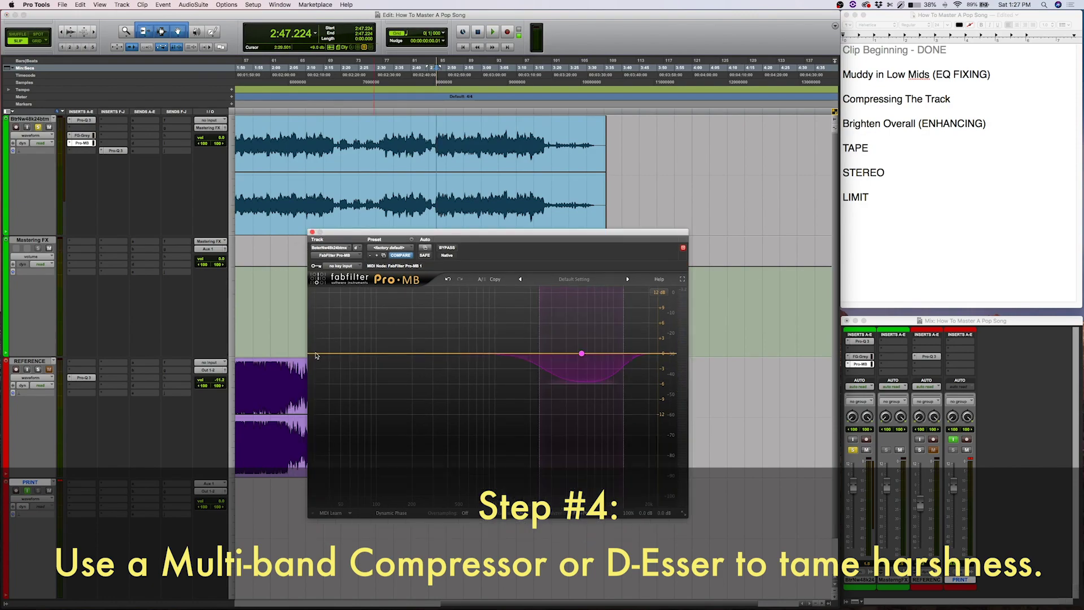
Add a low-end compression band centred at about 43 Hz with a lowered high crossover, and play the mix from about 1:47.
left_click(337, 354)
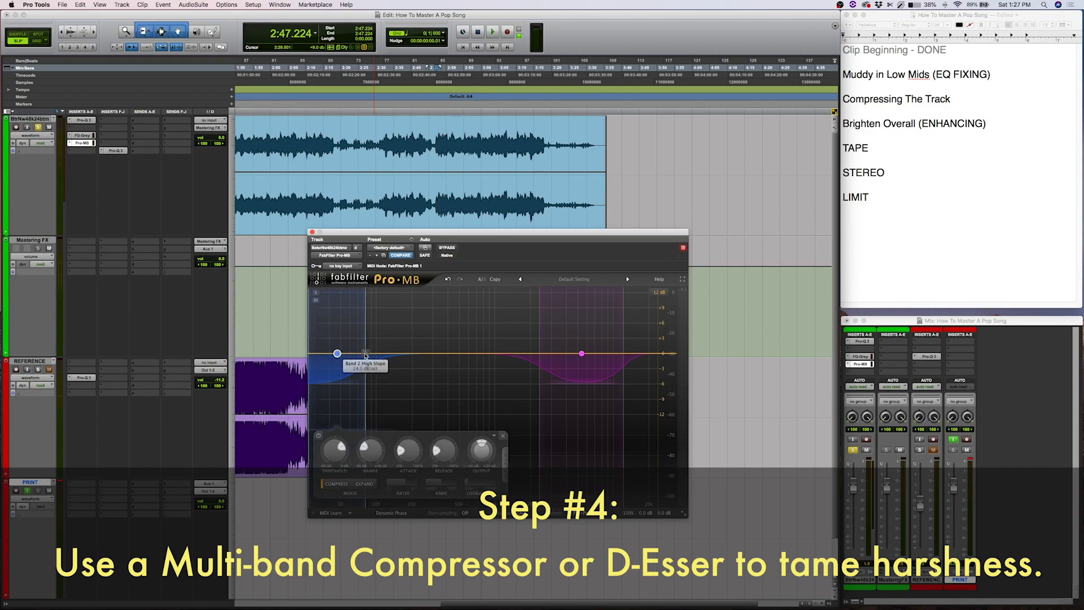
left_click_drag(367, 354, 349, 353)
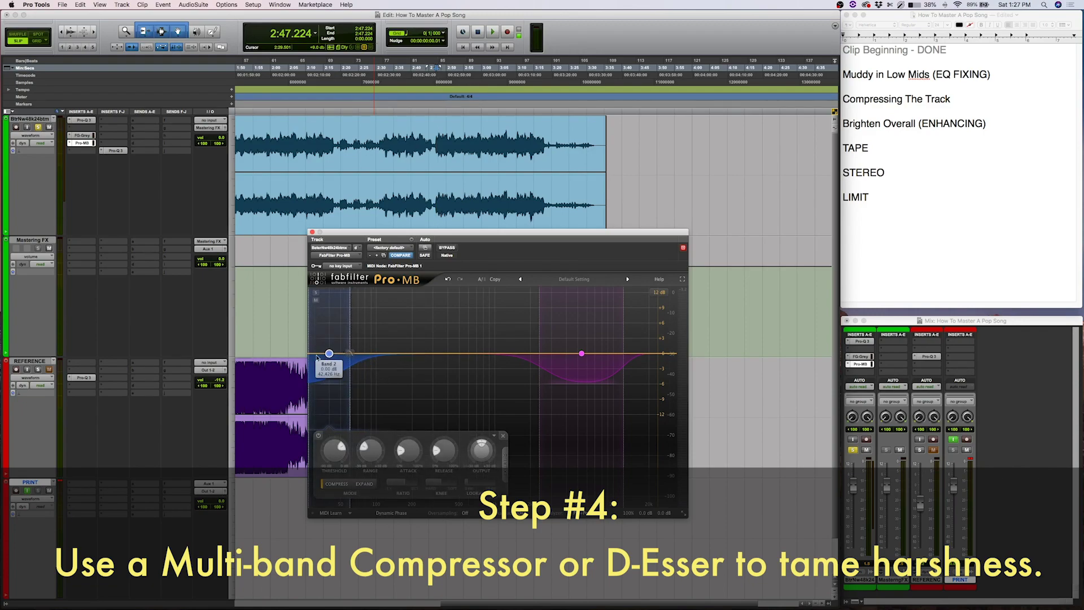
scroll(288, 123, "left", 2)
scroll(288, 122, "left", 10)
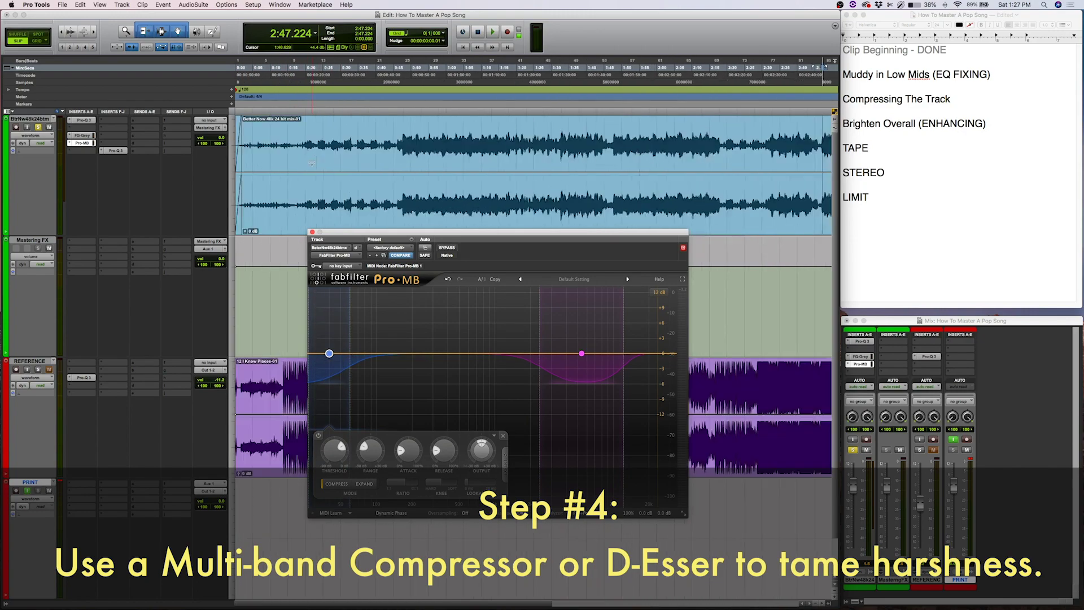
left_click(363, 132)
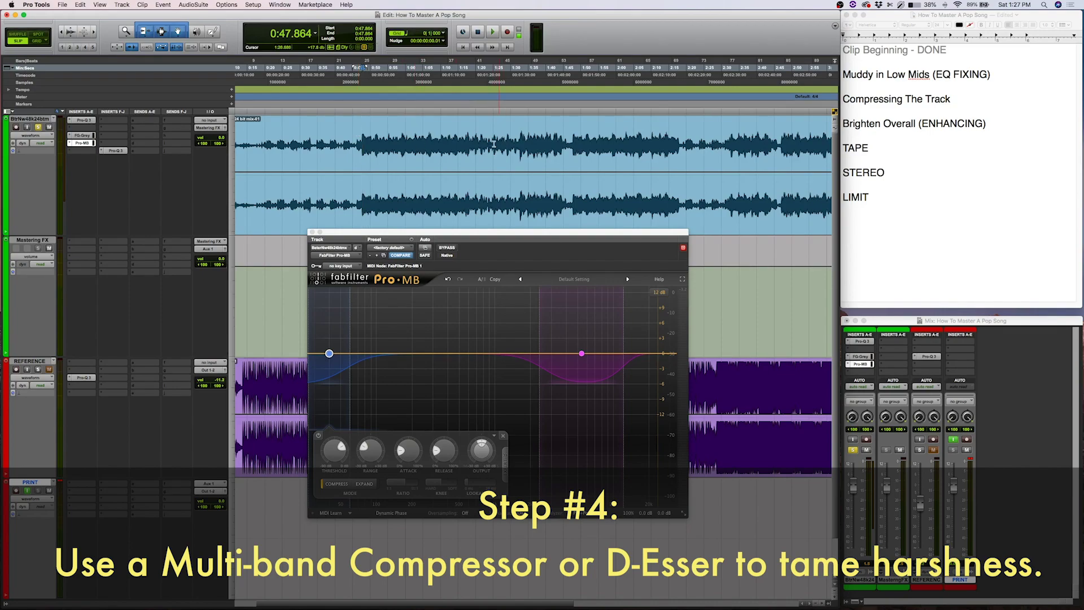
key("space")
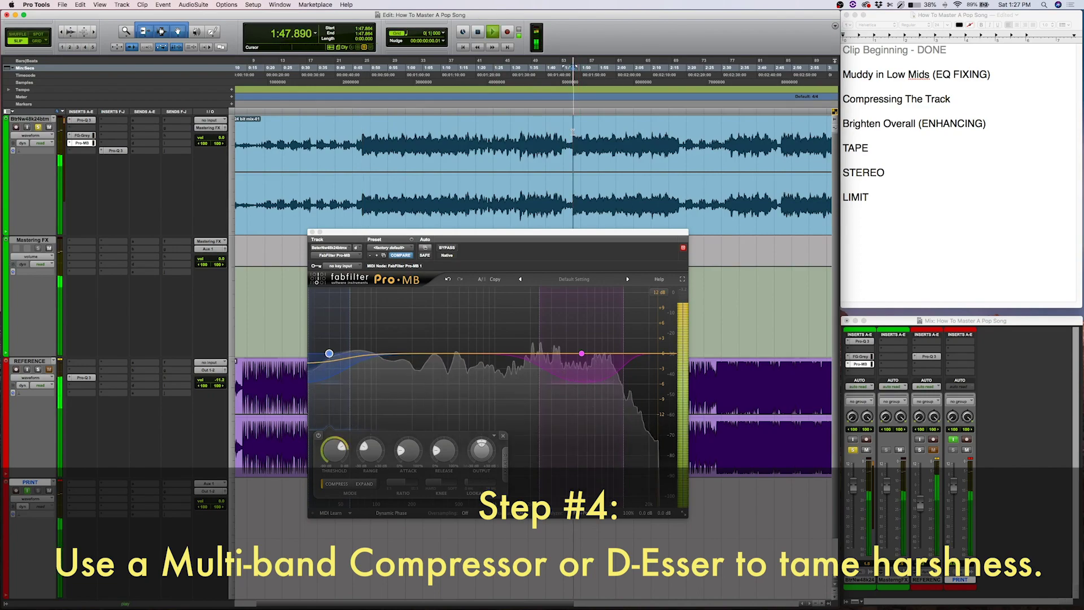
Stop playback and close the Pro-MB plug-in window.
left_click(331, 446)
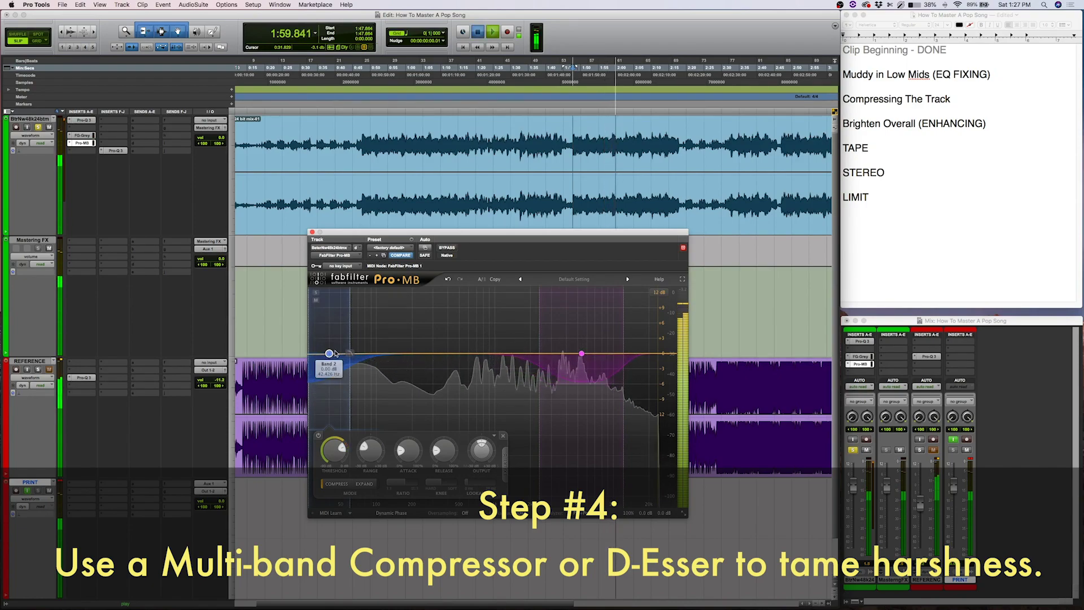
key("space")
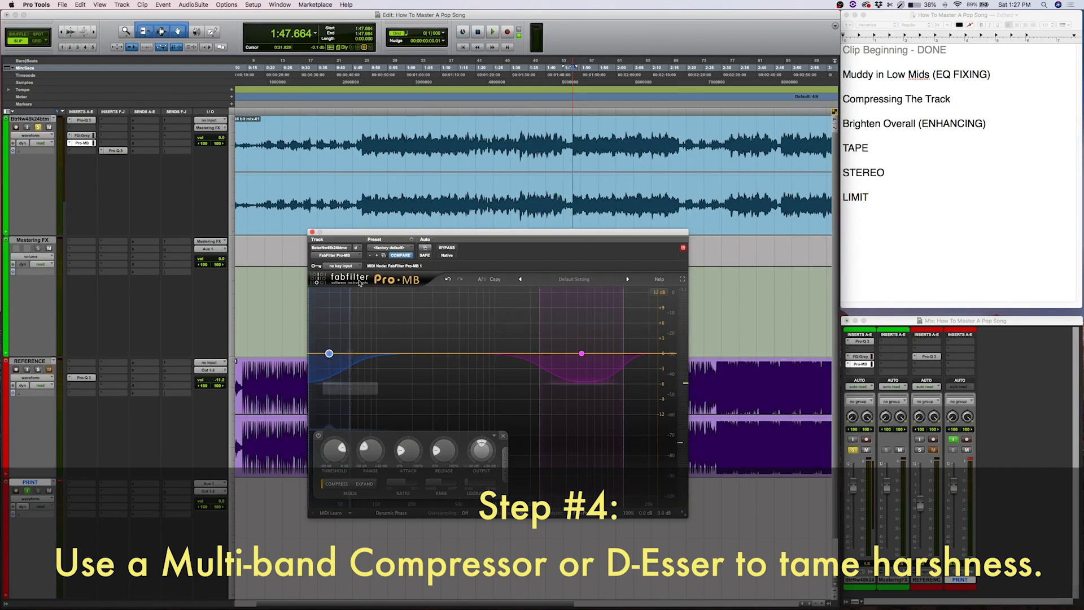
left_click(311, 232)
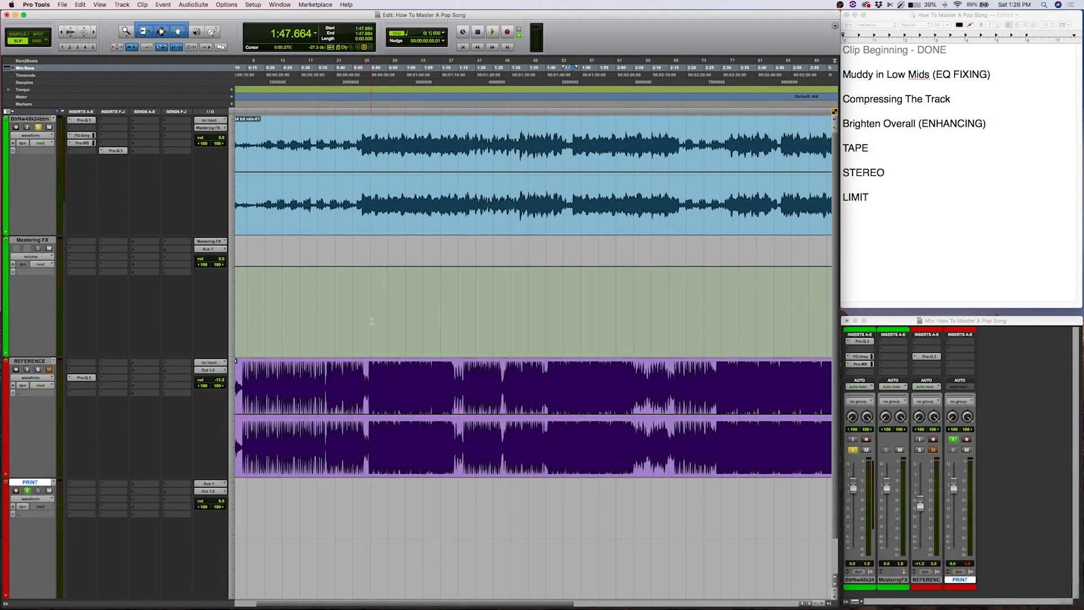
Switch to the TextEdit notes and grey out the "Muddy in Low Mids (EQ FIXING)" line.
left_click(990, 73)
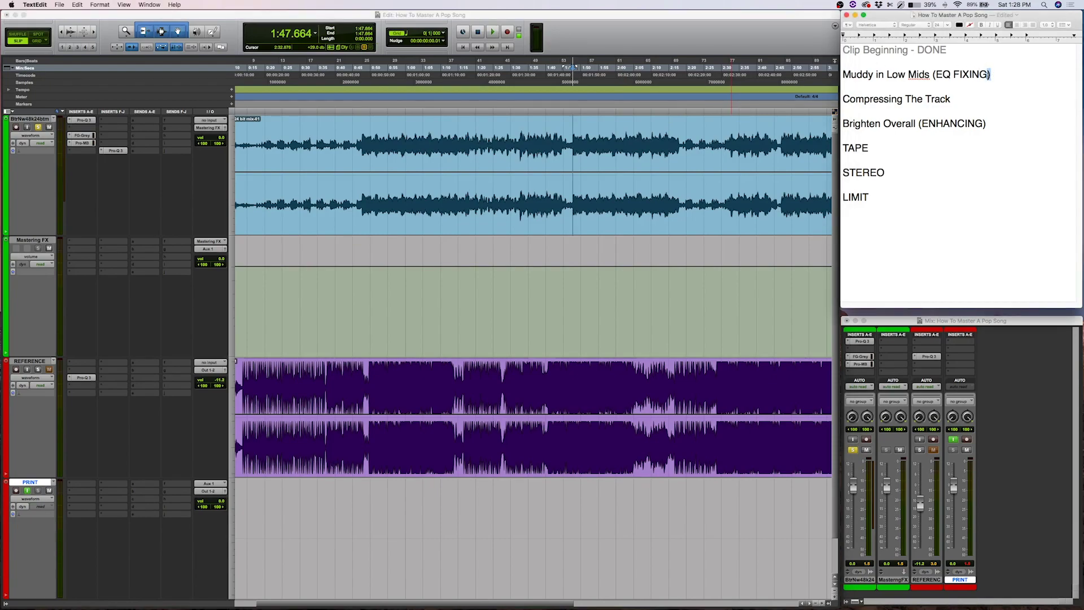
left_click_drag(990, 73, 840, 77)
left_click(959, 26)
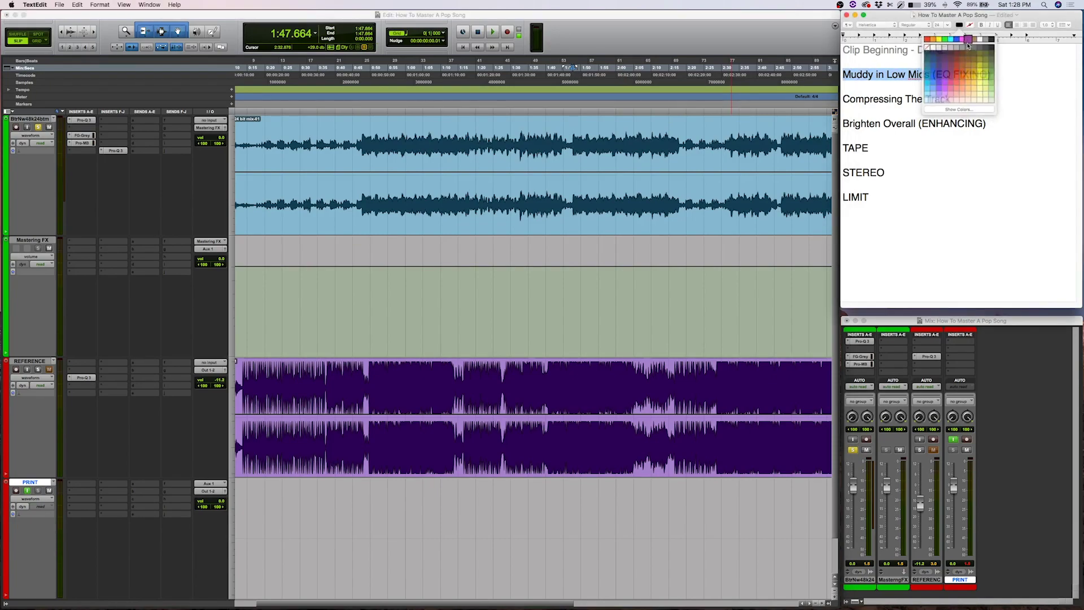
left_click(967, 47)
left_click(964, 92)
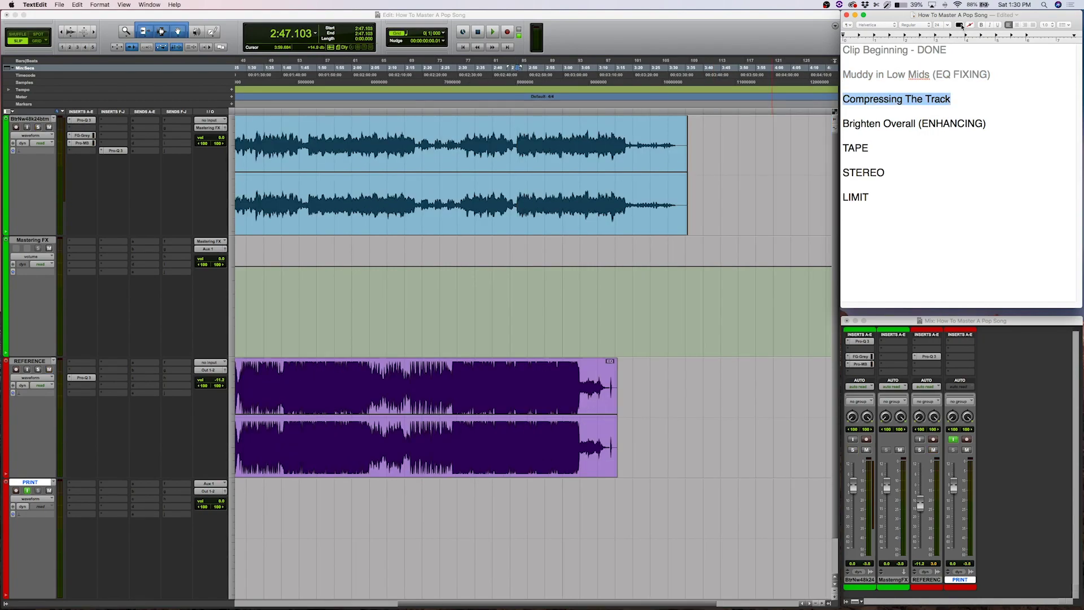
Grey out the "Compressing The Track" line in the mastering notes.
left_click(960, 25)
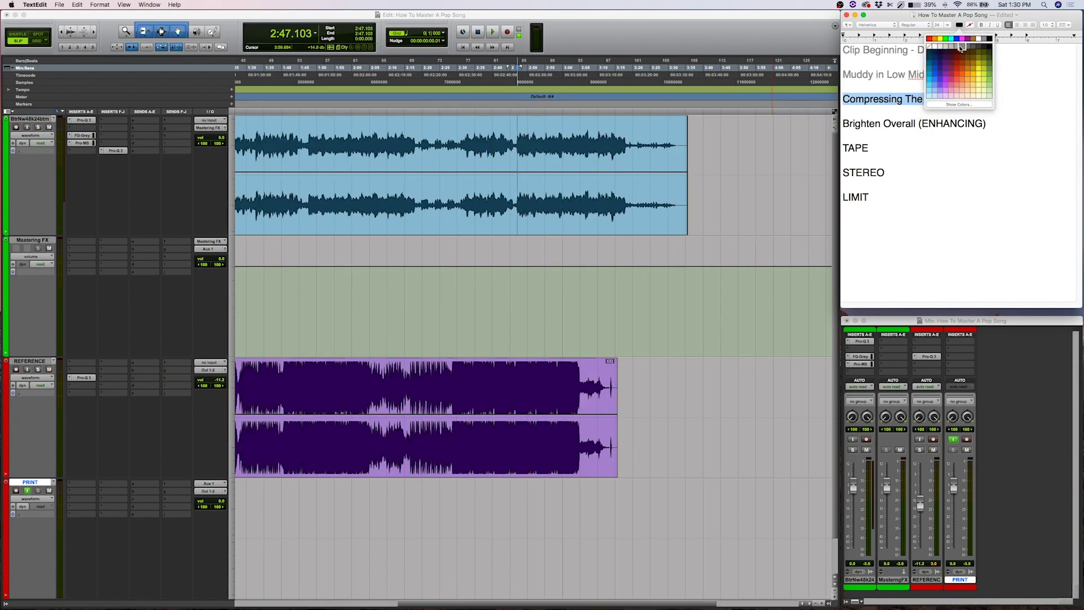
left_click(965, 46)
left_click(943, 123)
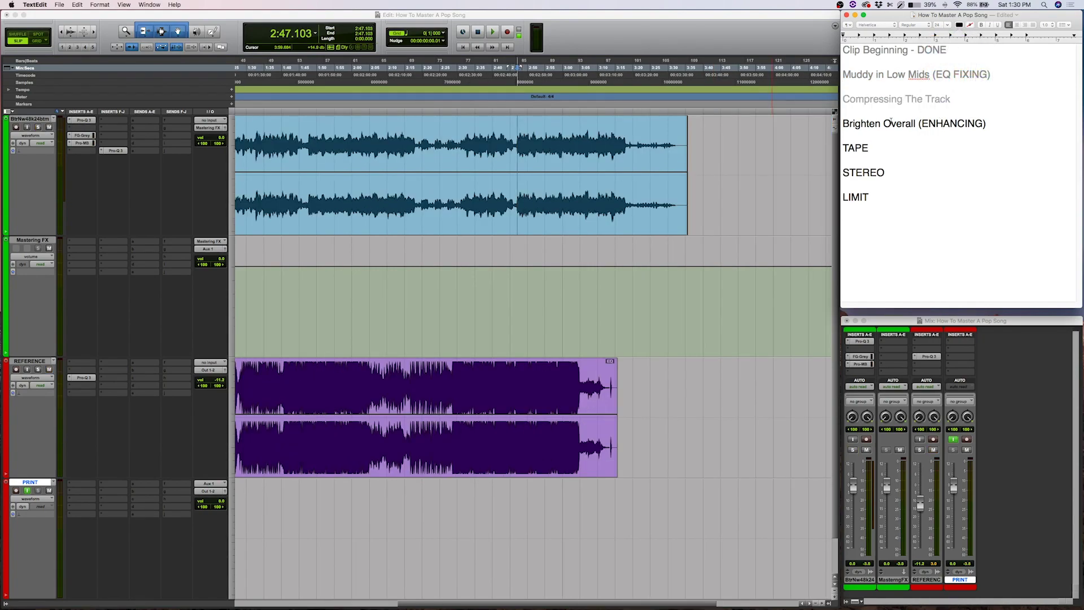
Switch to Pro Tools and insert the stereo AIR Enhancer on the Mastering FX track's second insert slot.
left_click(21, 241)
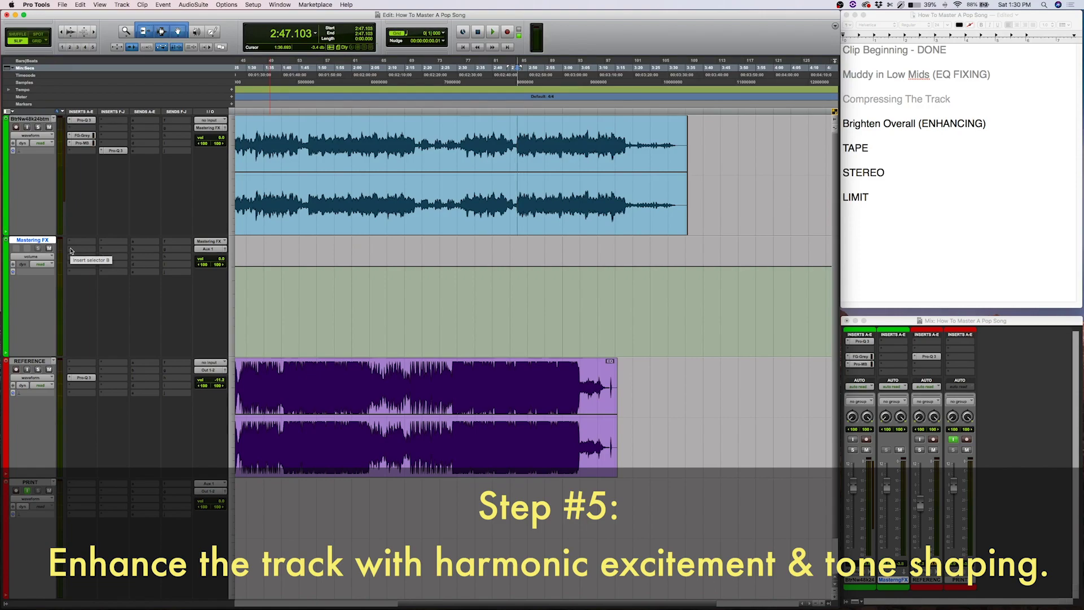
left_click(70, 251)
mouse_move(103, 249)
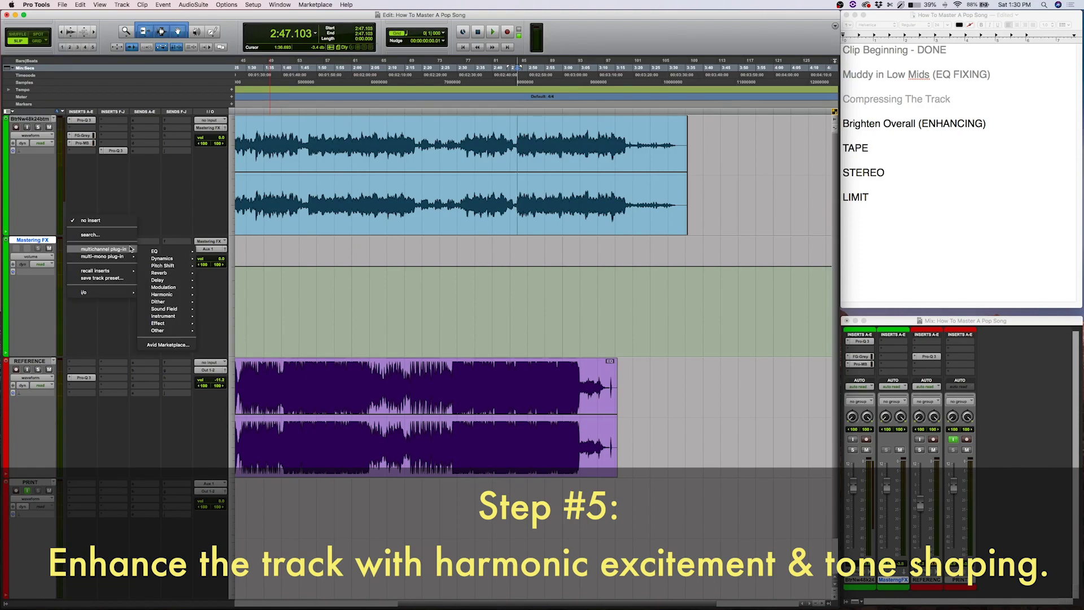
mouse_move(160, 294)
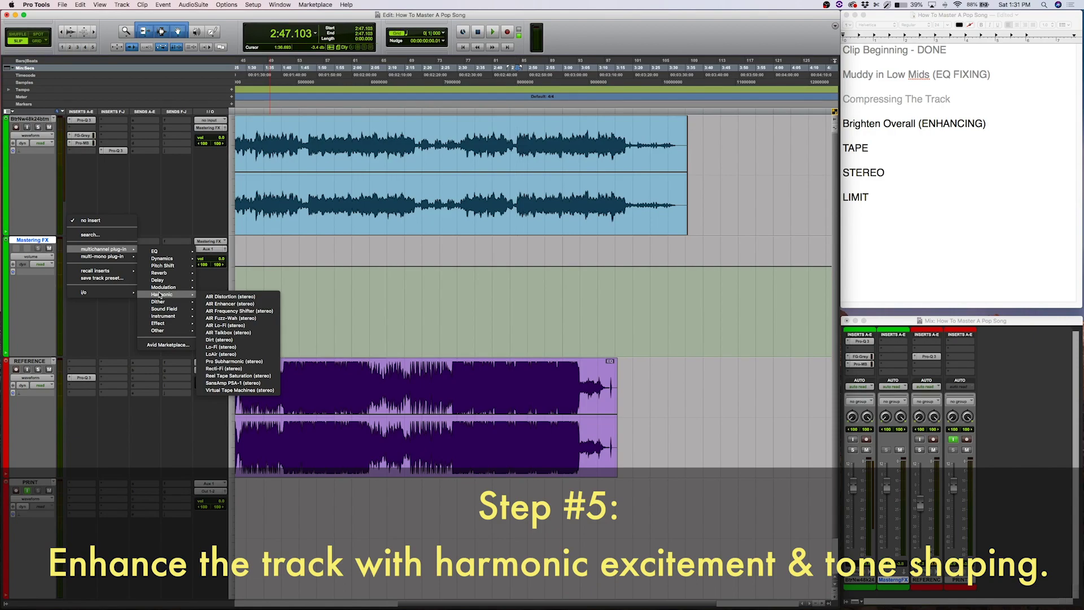
left_click(220, 304)
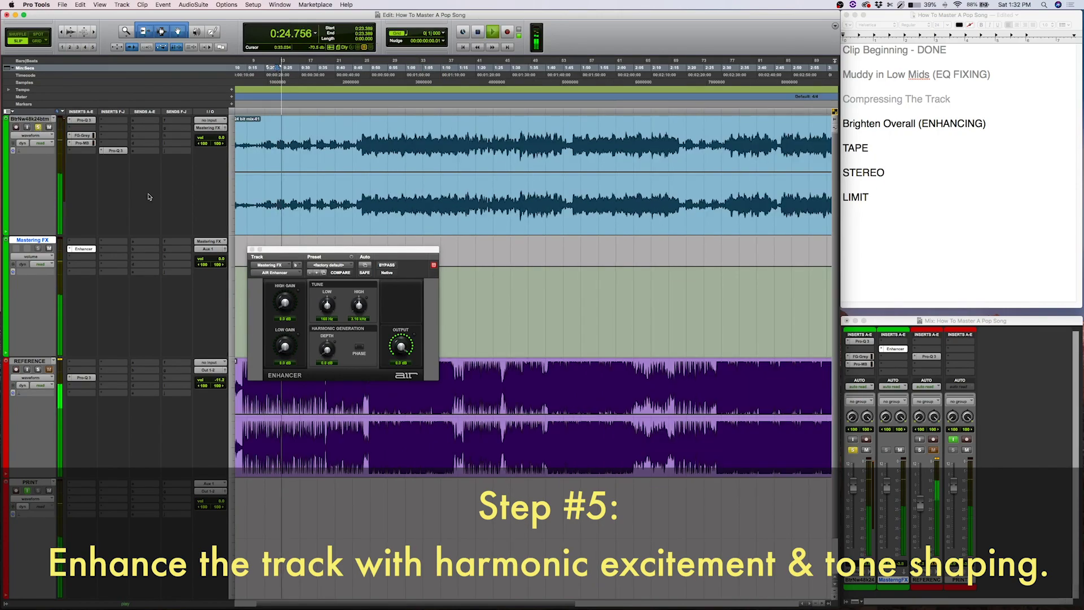
Sweep the Enhancer's high tune to about 6 kHz with the high gain exaggerated to about 12 dB, and reset the high gain.
left_click_drag(286, 301, 277, 278)
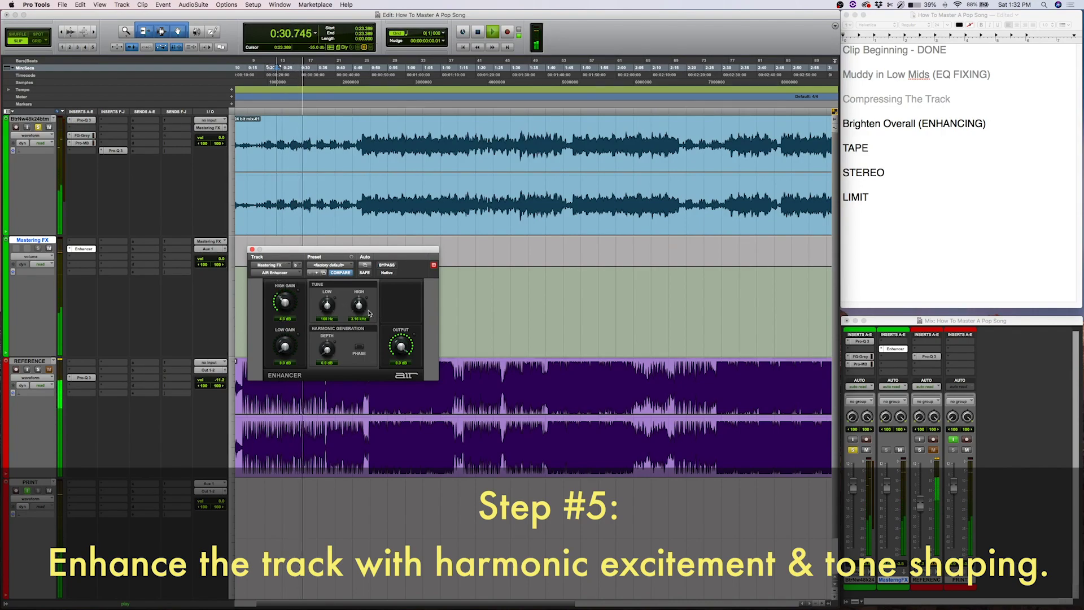
left_click_drag(370, 314, 368, 306)
left_click_drag(286, 299, 290, 240)
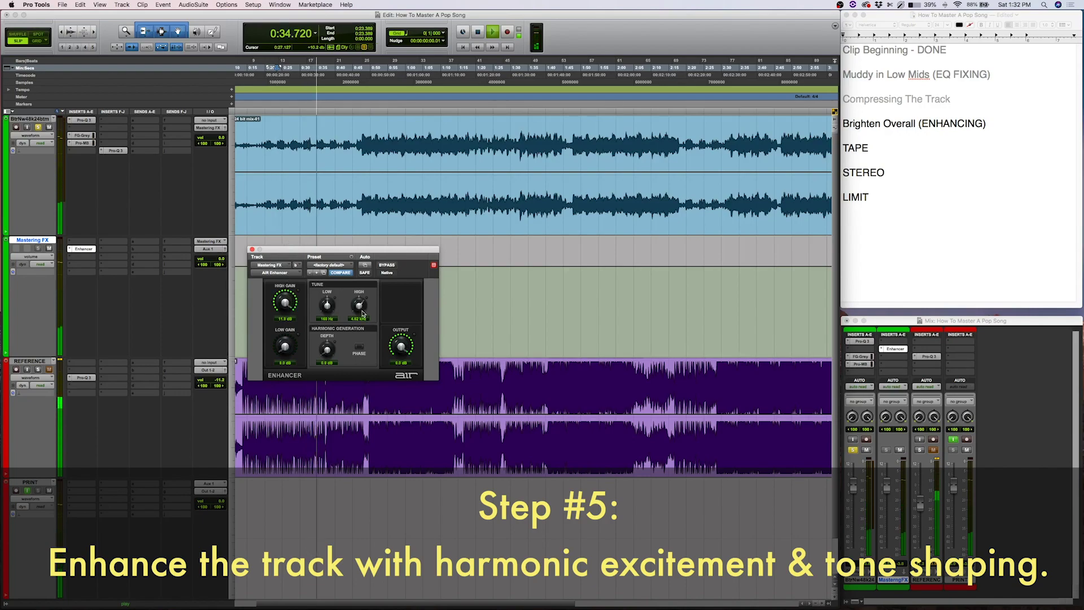
left_click_drag(362, 314, 357, 299)
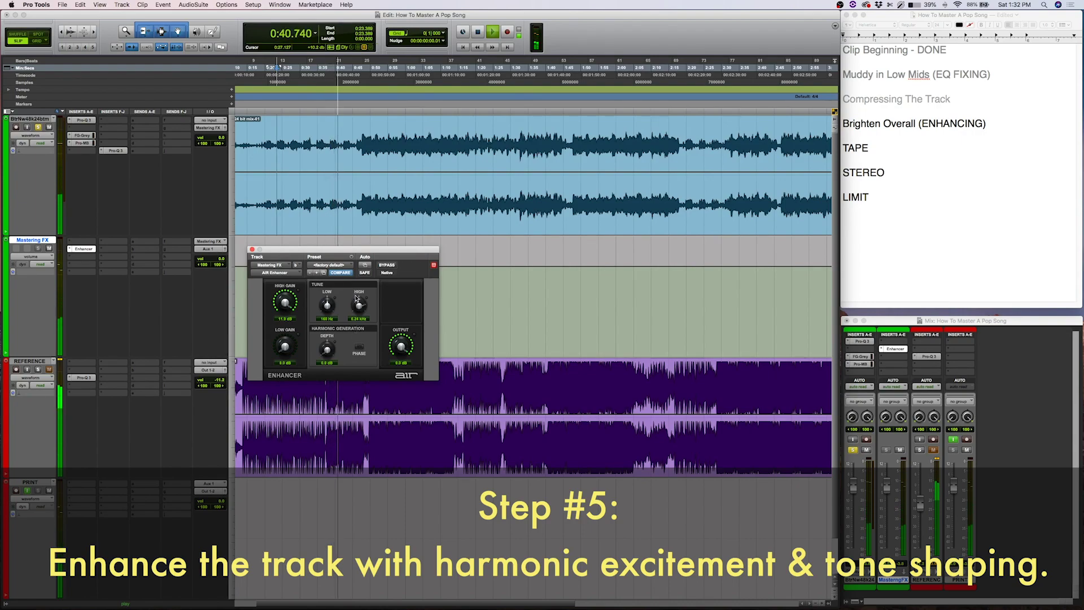
left_click(283, 304, "alt")
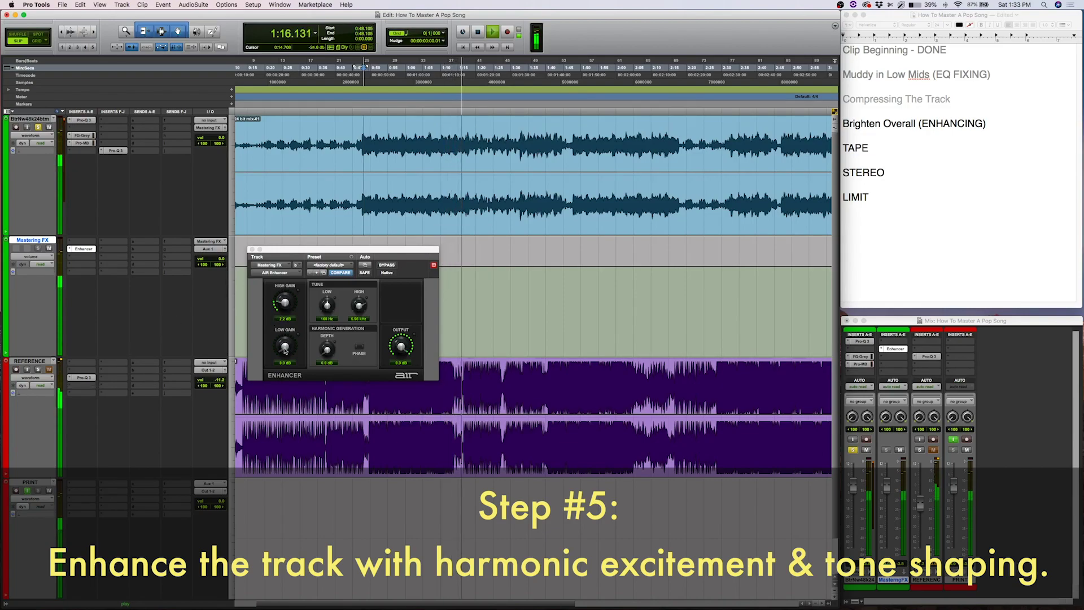
Balance the Enhancer at about 2 dB high gain and a slight low boost tuned near 60 Hz, and stop playback.
left_click_drag(285, 351, 287, 334)
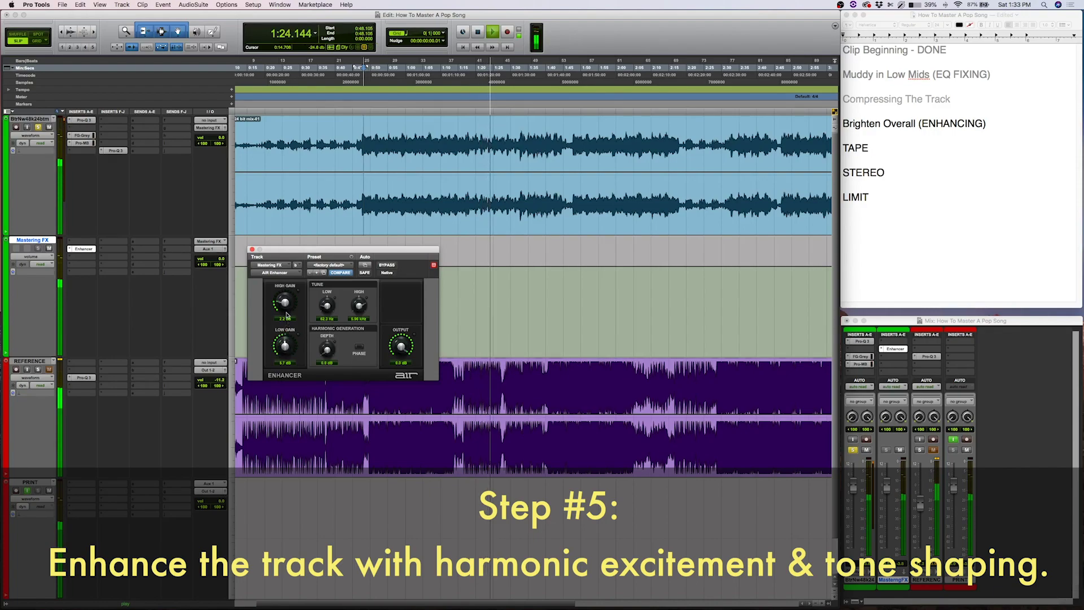
left_click_drag(287, 315, 283, 285)
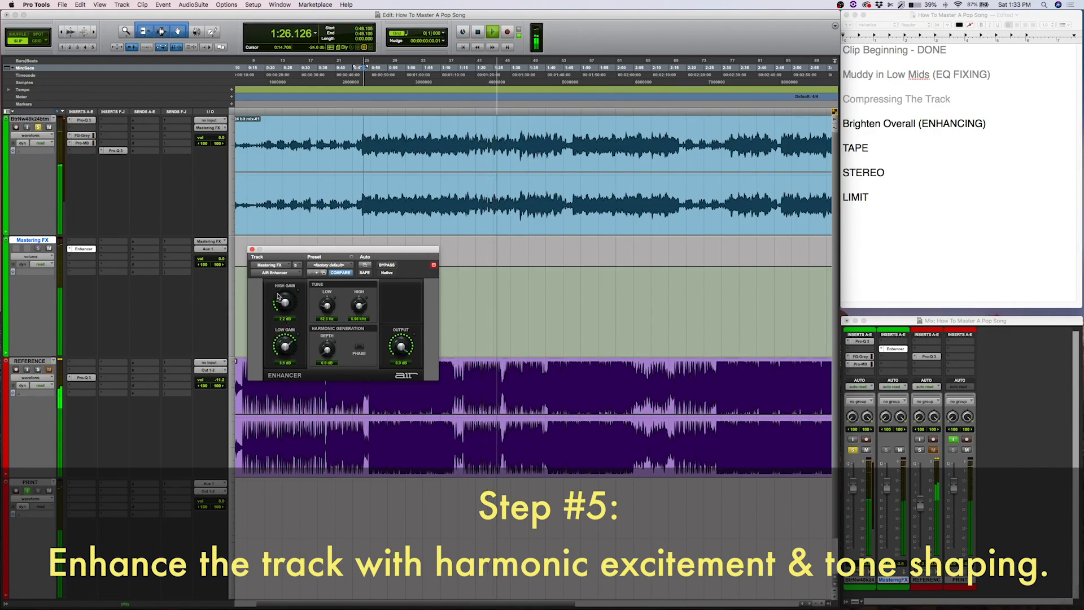
left_click_drag(278, 337, 280, 339)
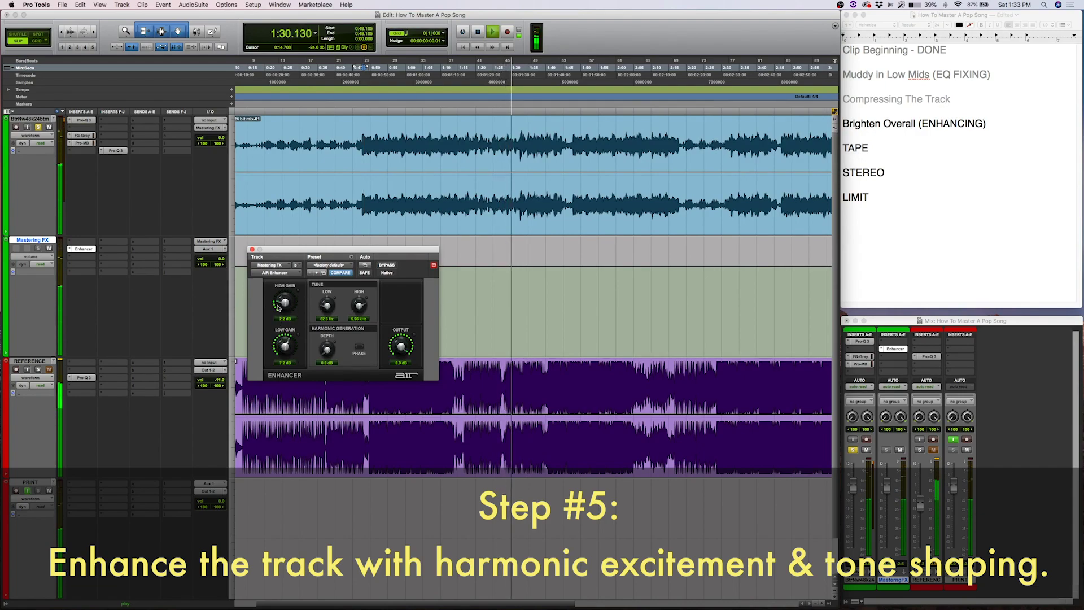
left_click_drag(280, 347, 278, 369)
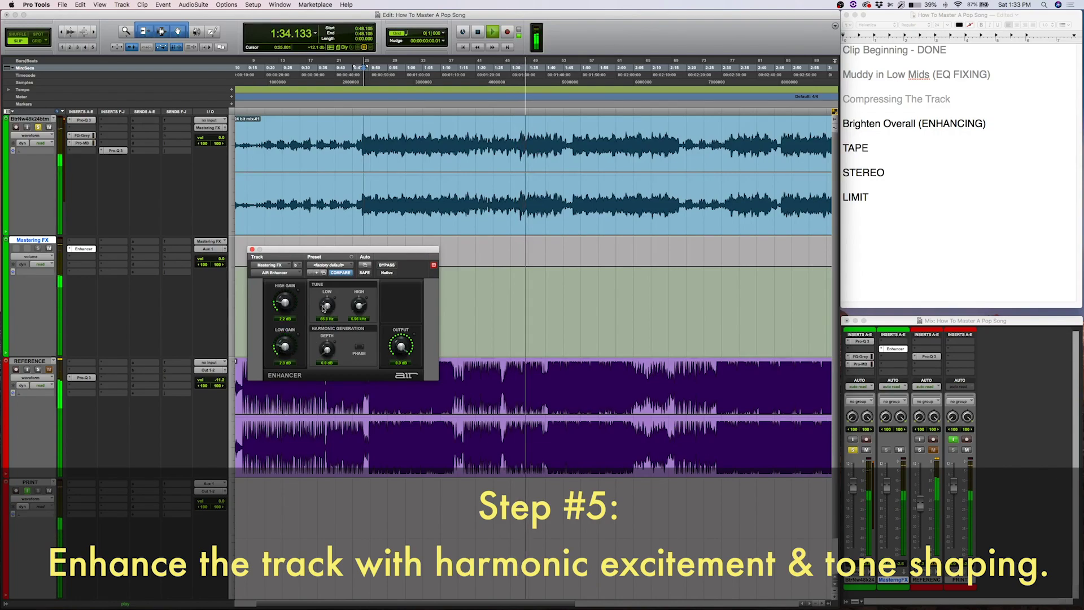
key("space")
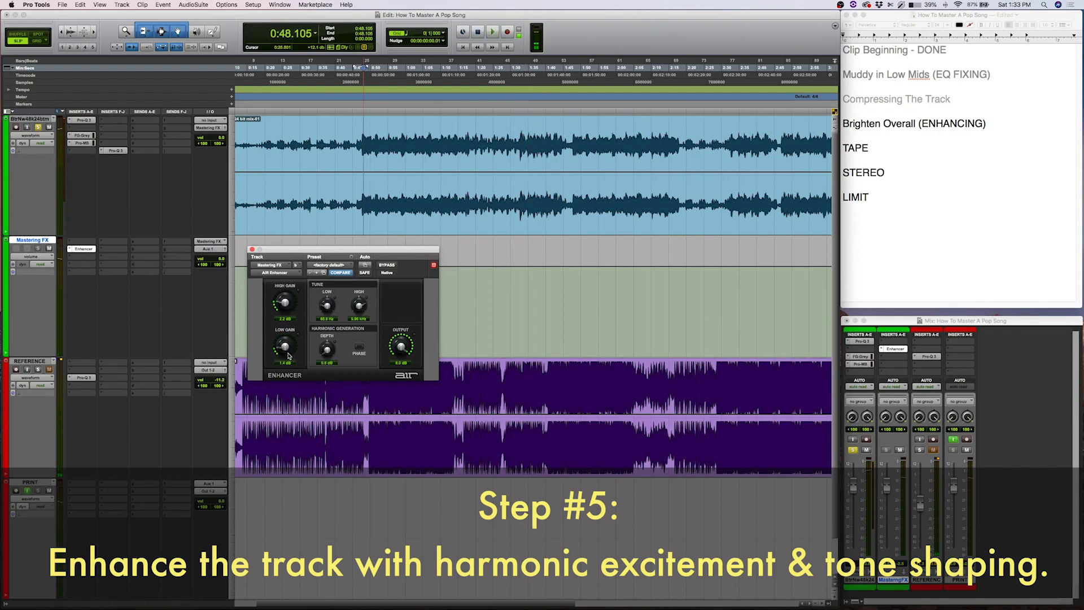
Unsolo the mix track and insert the stereo FabFilter Pro-Q 3 after the Enhancer on the Mastering FX track.
left_click(37, 128)
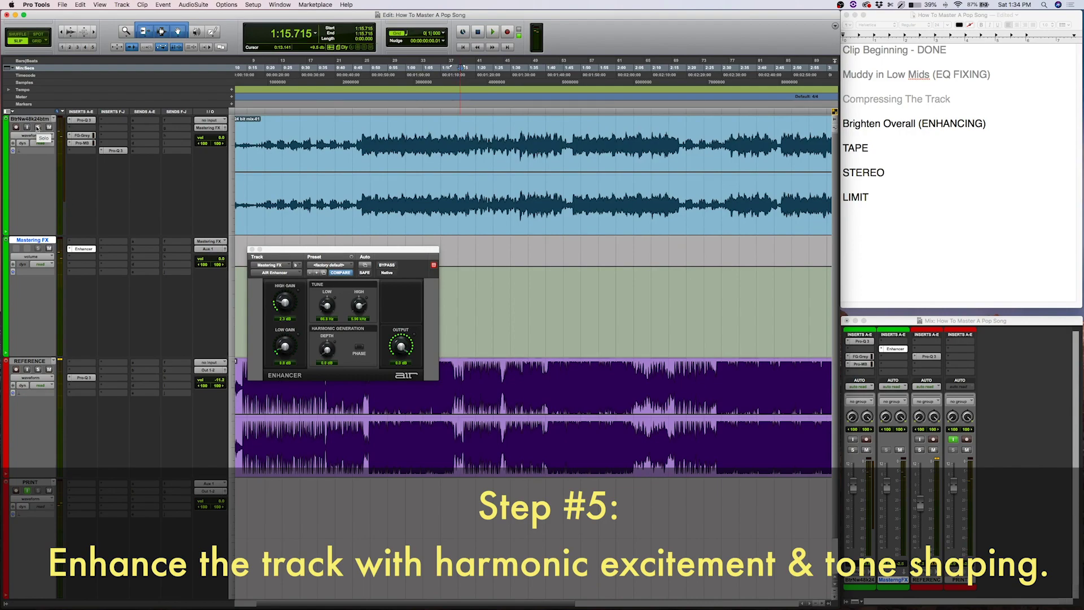
left_click(72, 260)
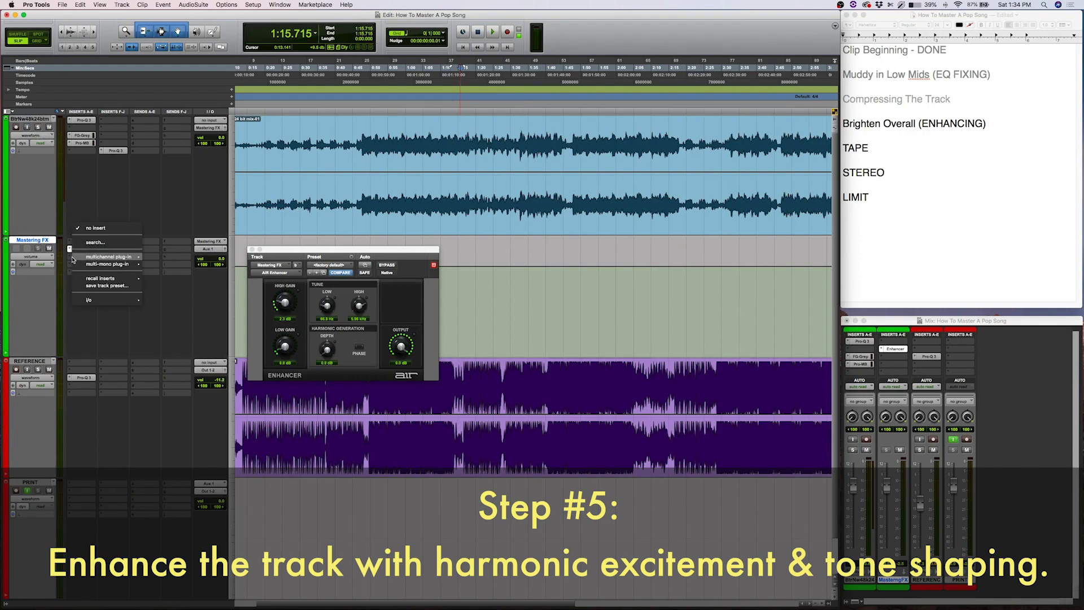
mouse_move(110, 257)
mouse_move(159, 266)
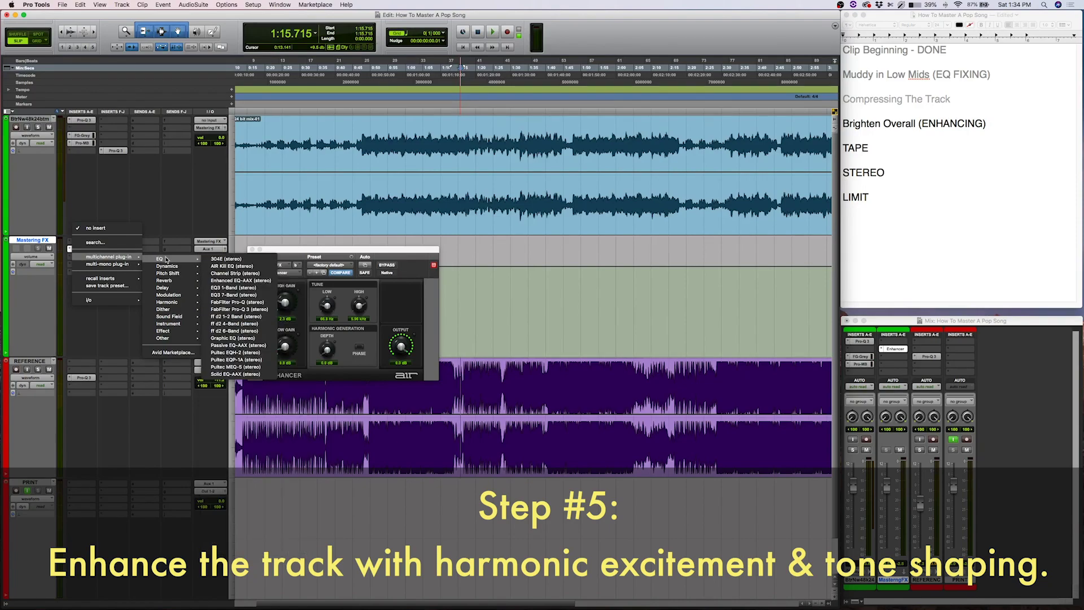
left_click(263, 309)
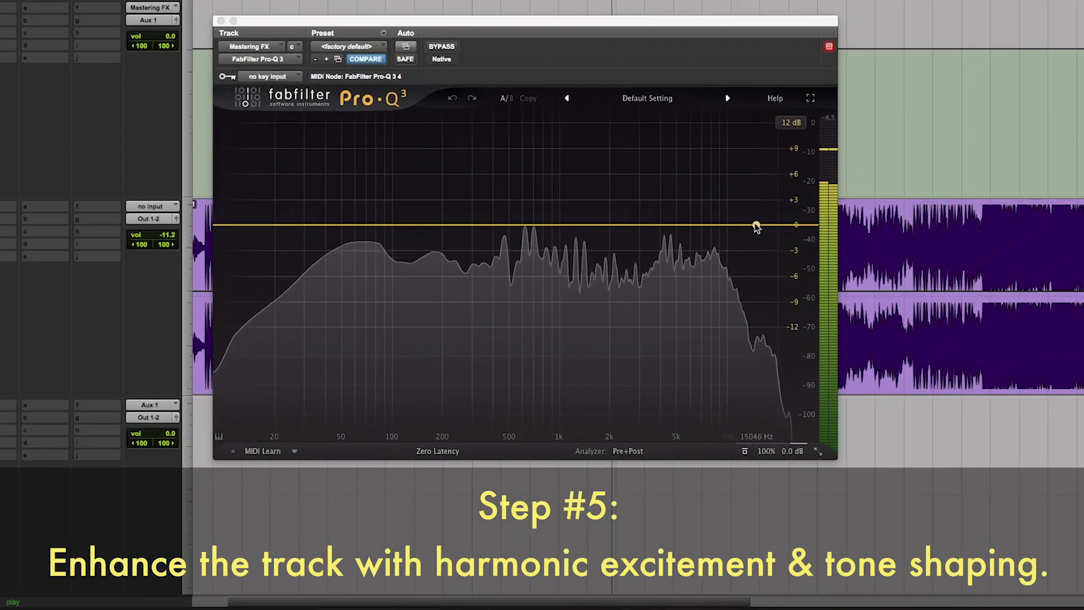
Add a gentle high-frequency boost above 10 kHz and a nearly flat bell band at about 2.36 kHz in Pro-Q 3.
left_click_drag(748, 225, 622, 225)
left_click(529, 389)
left_click(525, 256)
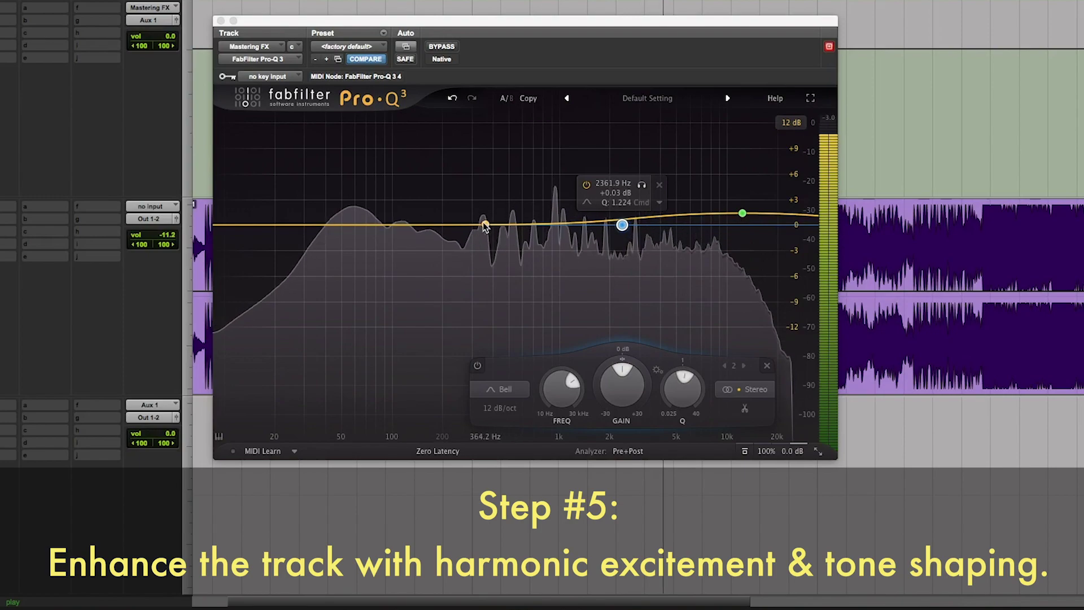
Add a bell cut of about 0.65 dB near 105 Hz and a slight low-shelf boost at about 25 Hz.
left_click_drag(460, 225, 398, 232)
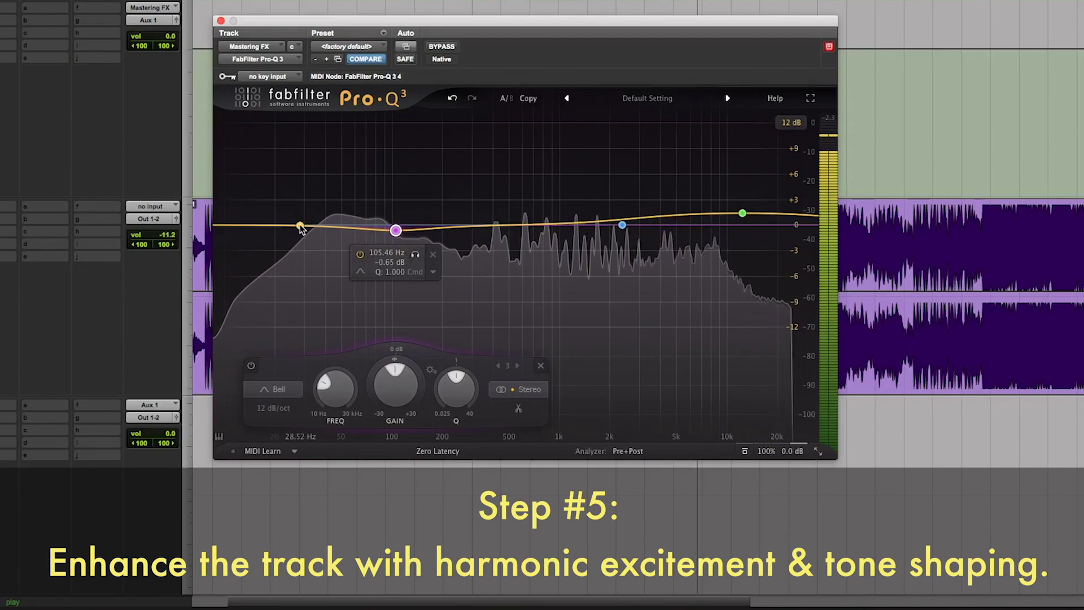
left_click_drag(293, 227, 292, 223)
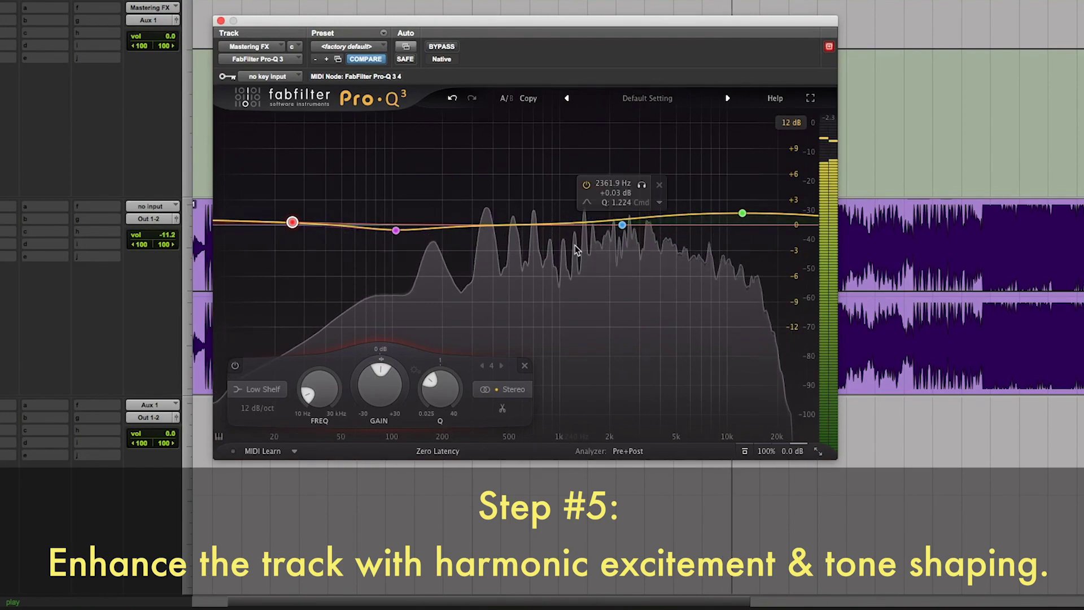
Add a bell dip of about 1 dB near 4.9 kHz and a slight bell boost just below 10 kHz.
left_click_drag(519, 228, 674, 218)
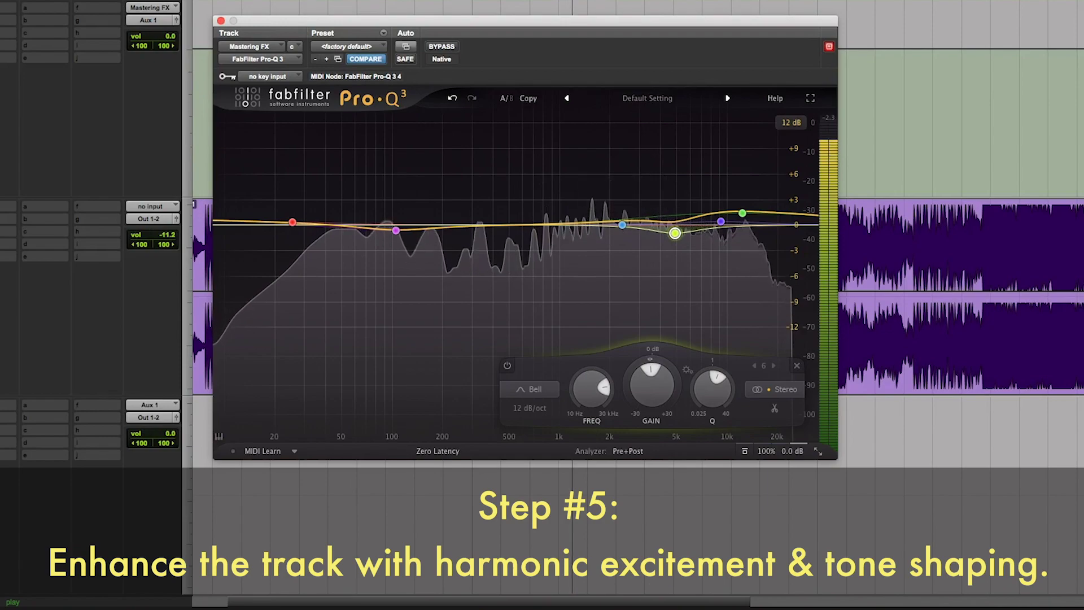
left_click(3, 33)
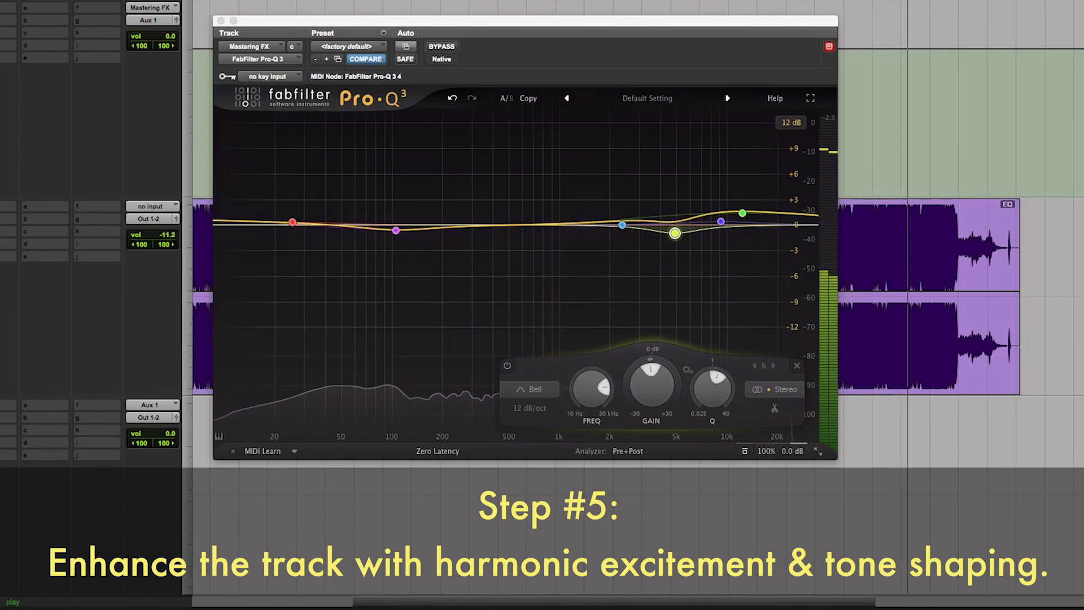
Add a wide bell cut of about 1.3 dB at about 279 Hz with Q 0.471, and stop playback.
left_click_drag(466, 227, 464, 242)
left_click_drag(524, 388, 531, 428)
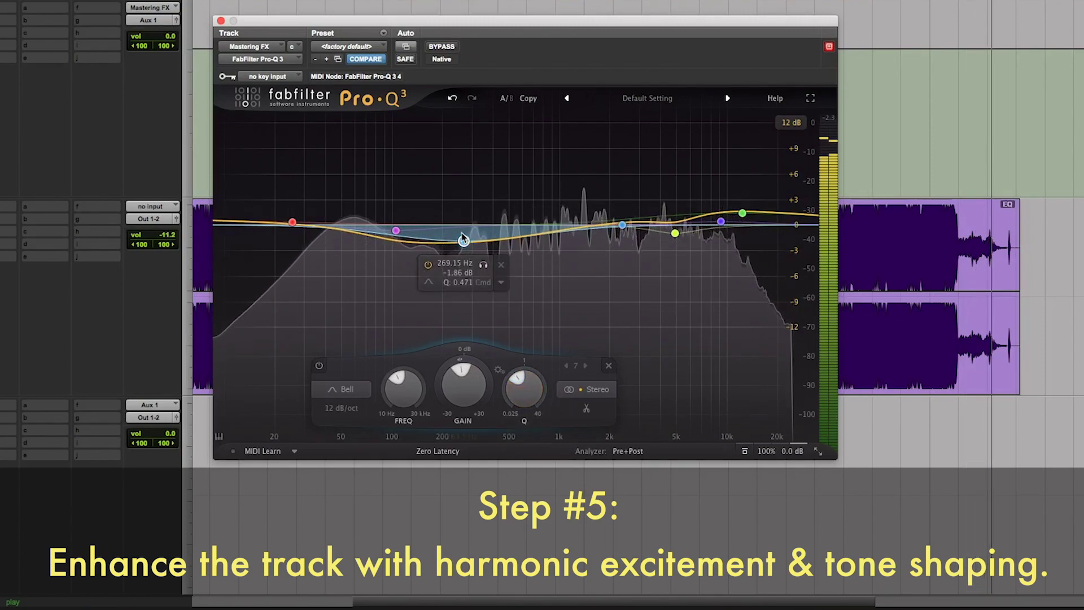
mouse_move(464, 241)
left_mouse_down()
mouse_move(497, 237)
mouse_move(423, 242)
mouse_move(467, 237)
left_mouse_up()
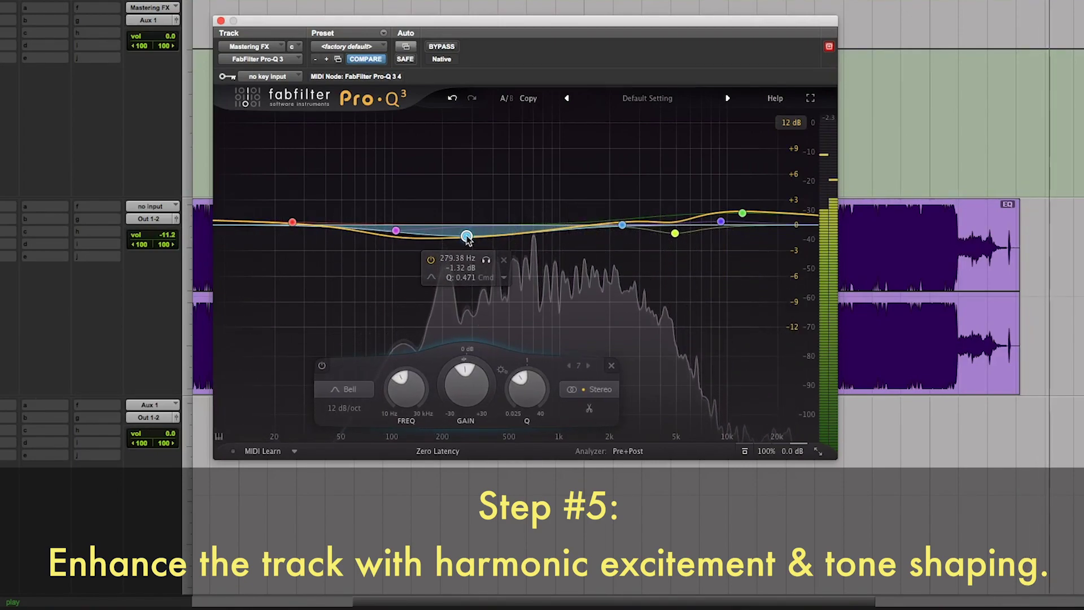
left_click(487, 262)
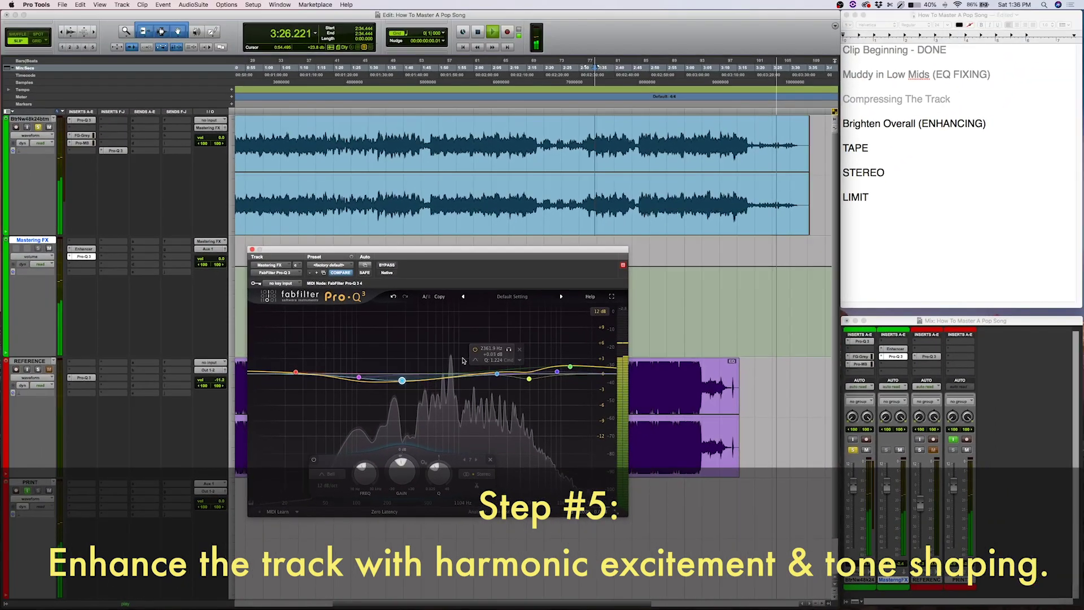
key("space")
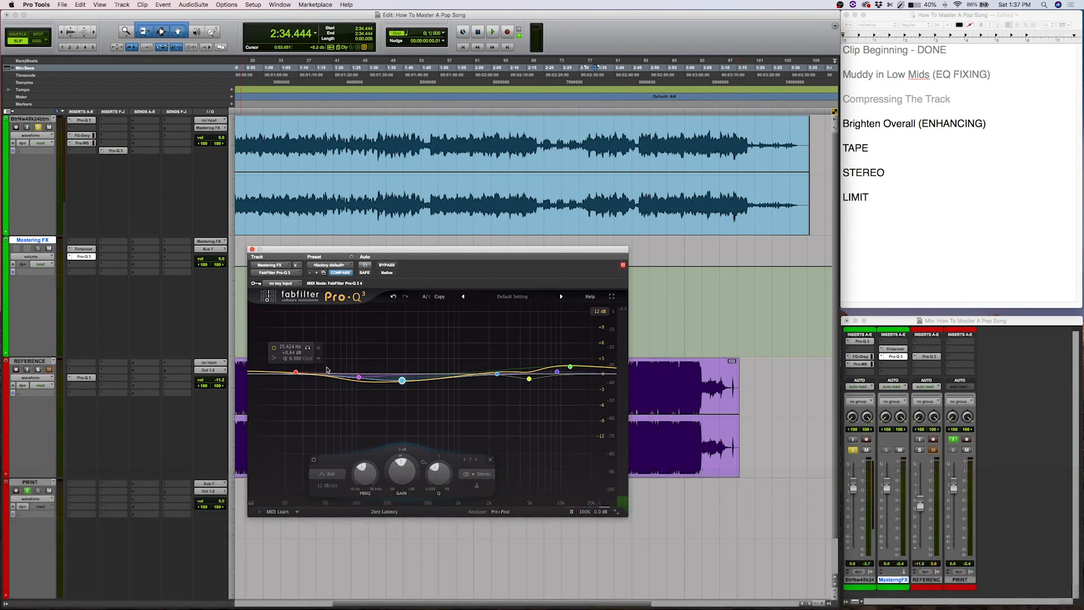
Review the mix track's Pro-Q 3 curve against the Mastering FX Pro-Q 3 curve and its band near 4.9 kHz.
left_click(86, 121)
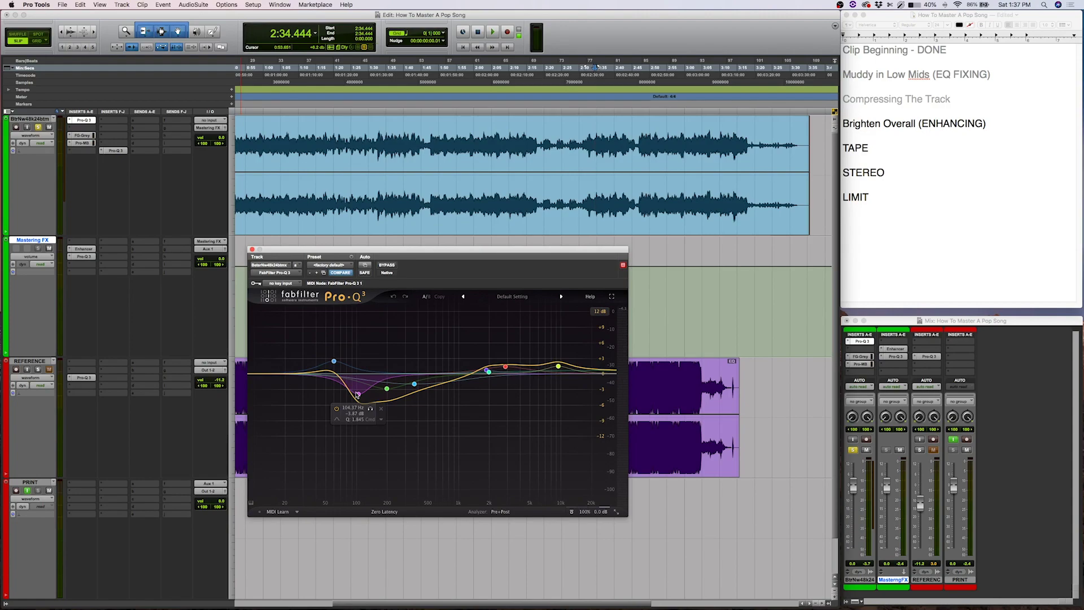
left_click(89, 257)
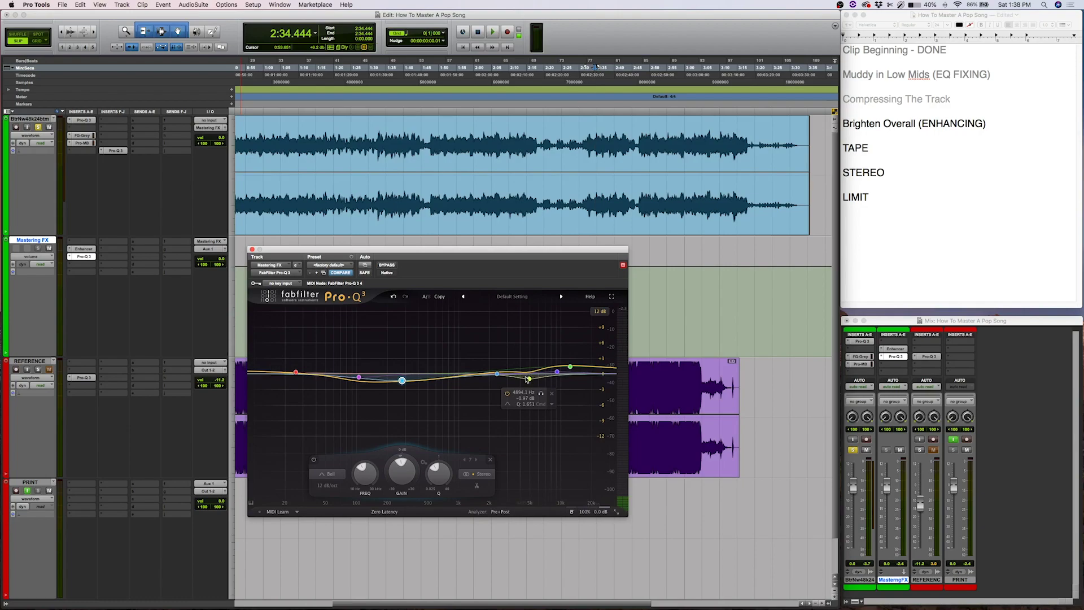
left_click(530, 380)
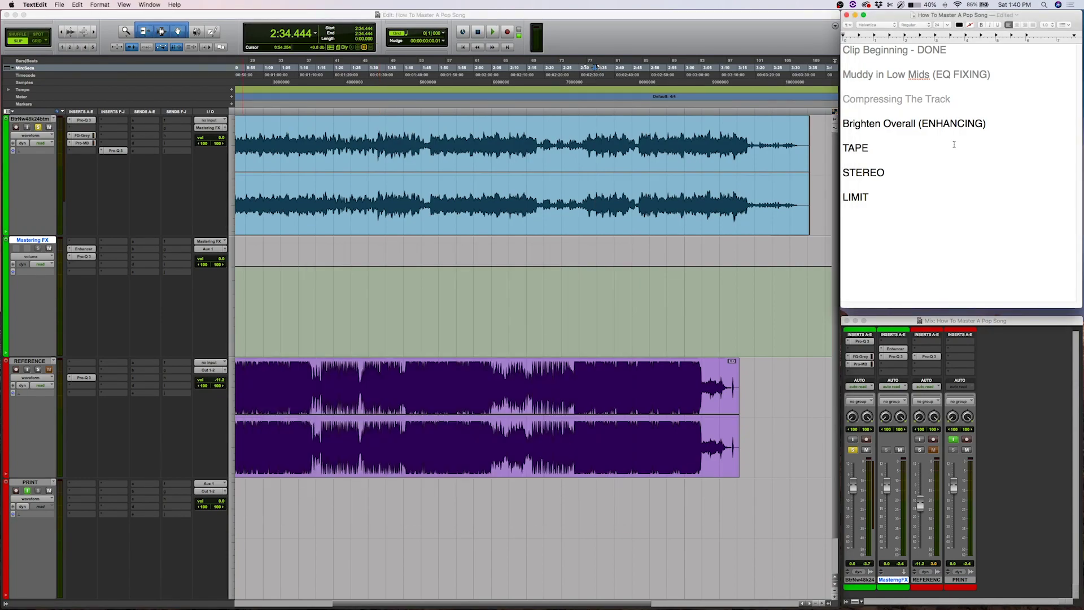
Switch to the TextEdit notes and grey out the "Brighten Overall (ENHANCING)" line.
triple_click(896, 132)
key("shift+Left")
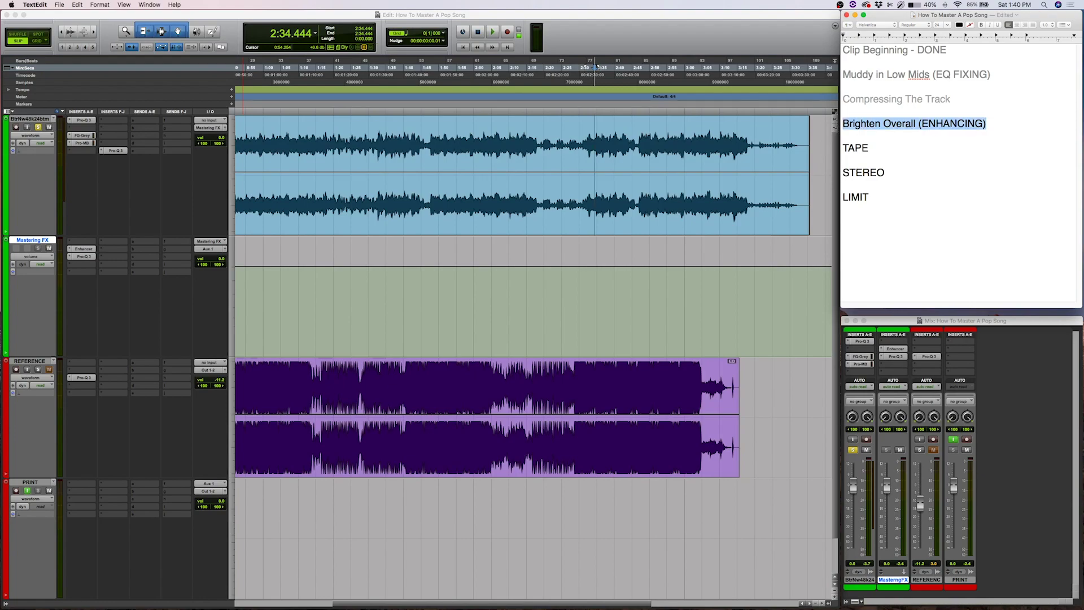
left_click(959, 25)
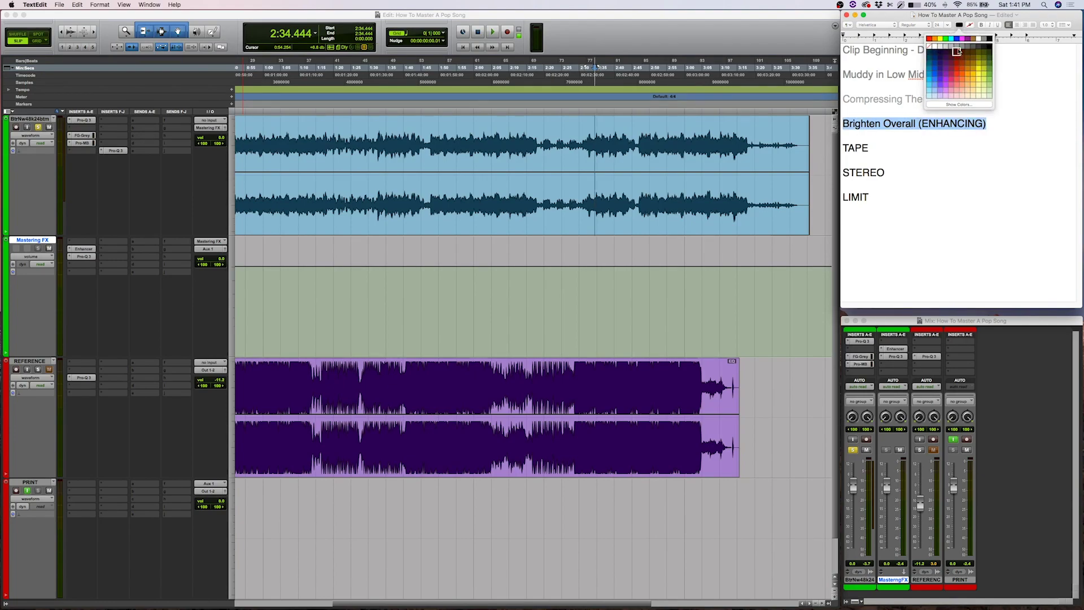
left_click(957, 51)
Append "(CLIPPING)" to the TAPE line in the mastering notes.
left_click(909, 148)
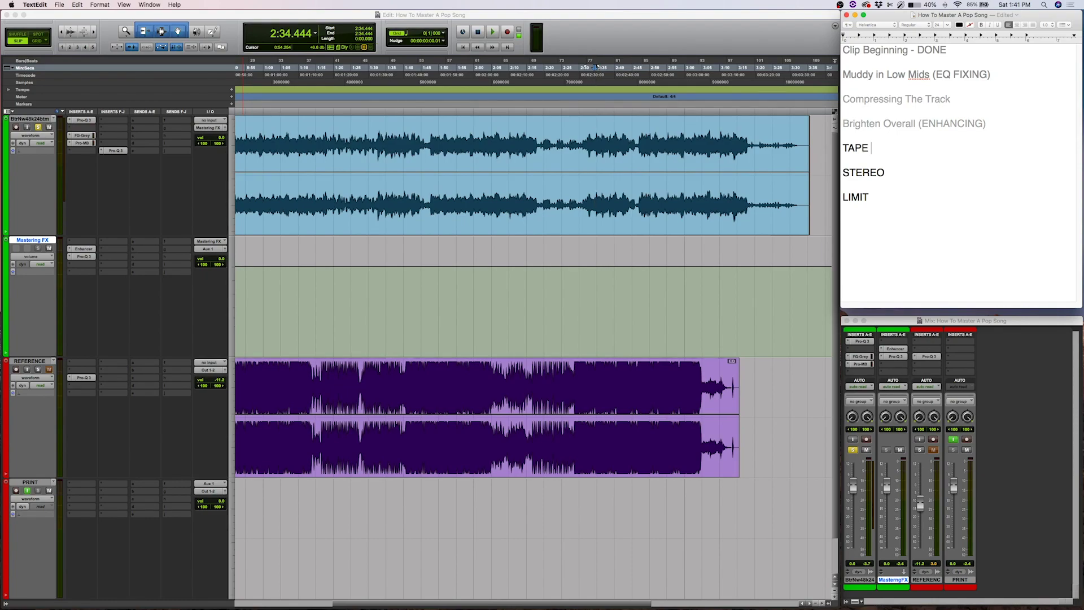
type("(CLIPPING)")
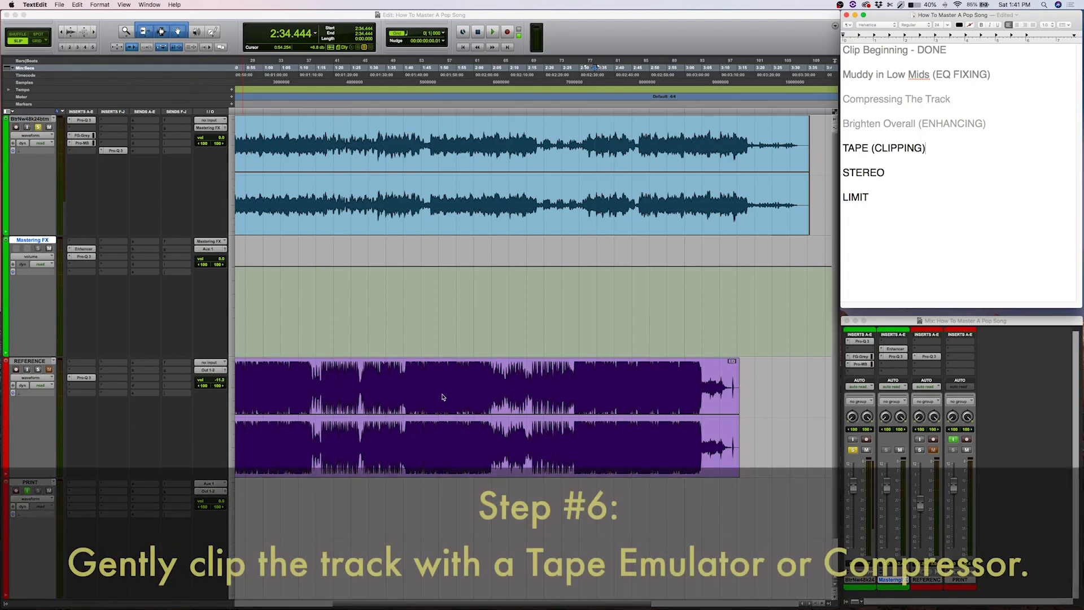
Magnify the reference waveform near 1:40.763 to examine the shape of its individual peaks for clipping.
left_click(410, 369)
left_click_drag(405, 369, 439, 369)
key("t")
key("t")
key("t")
key("t")
key("t")
key("t")
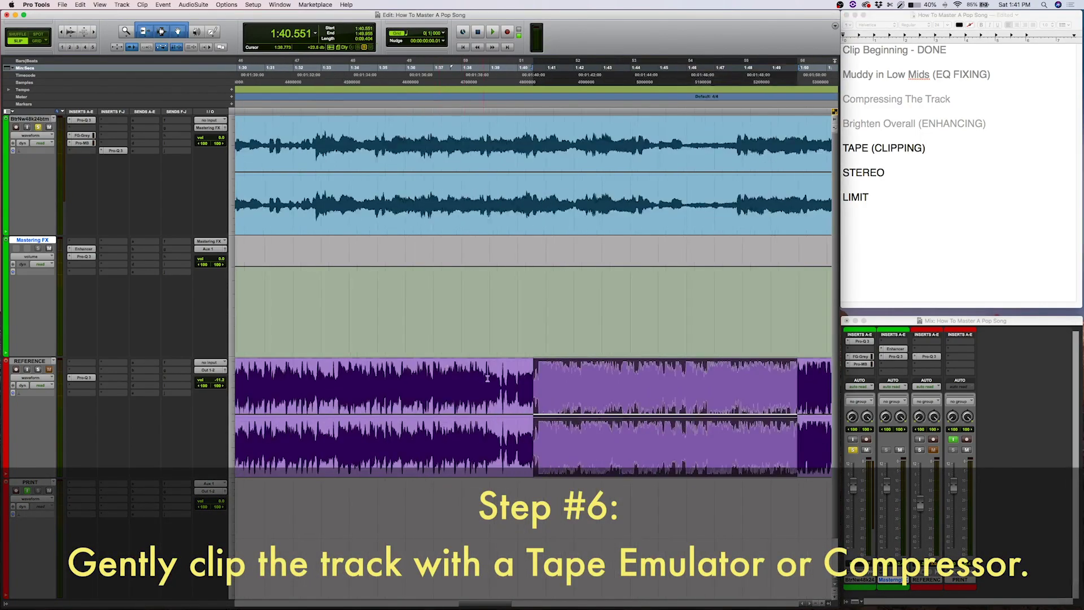
key("t")
key("t")
key("t")
key("t")
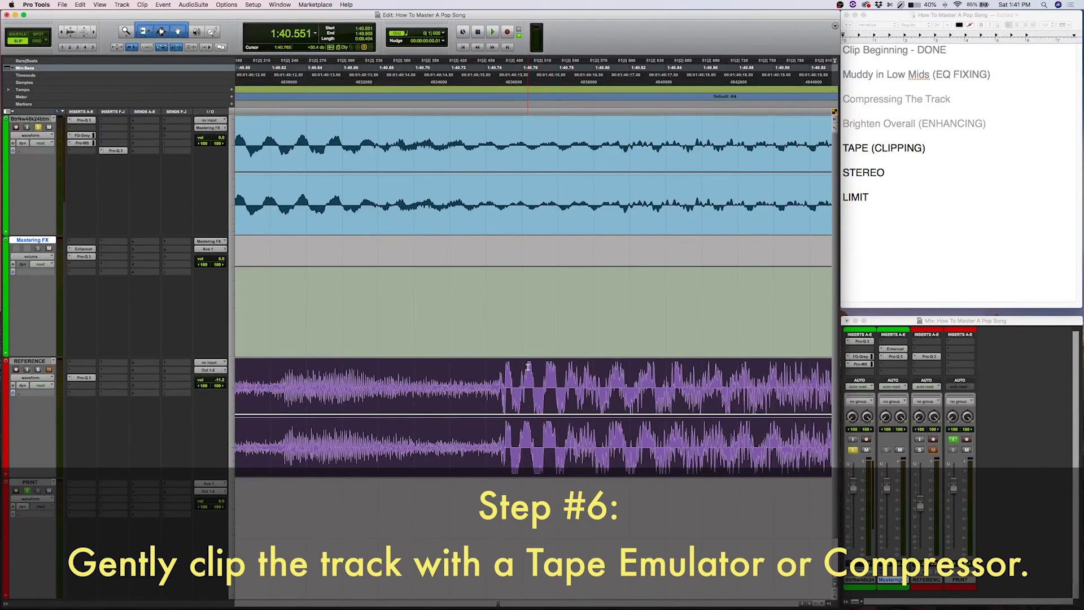
key("t")
key("t")
key("t")
key("t")
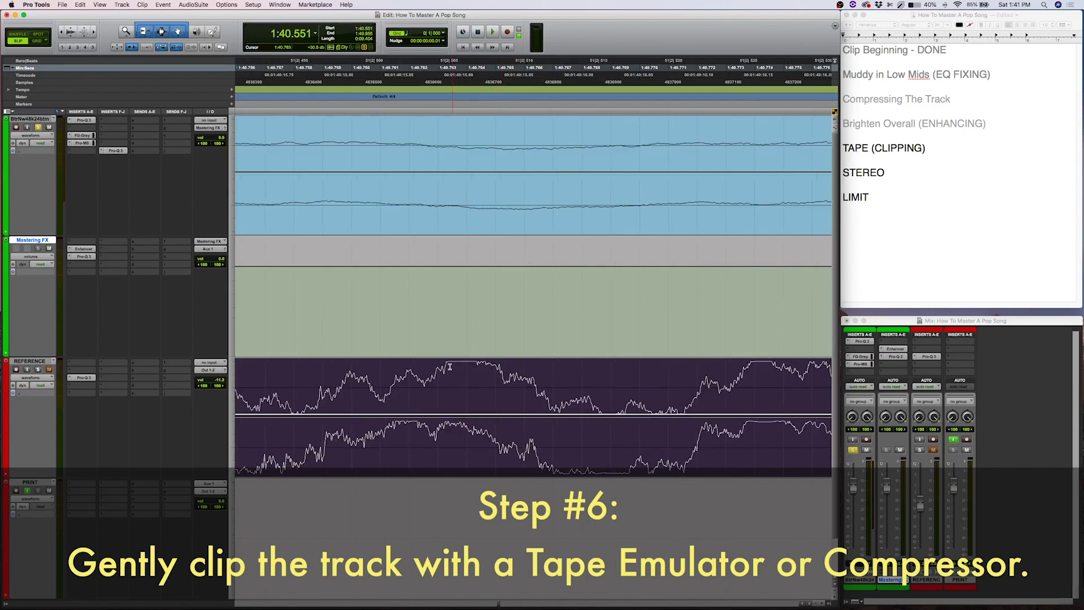
left_click_drag(450, 366, 505, 368)
key("t")
key("t")
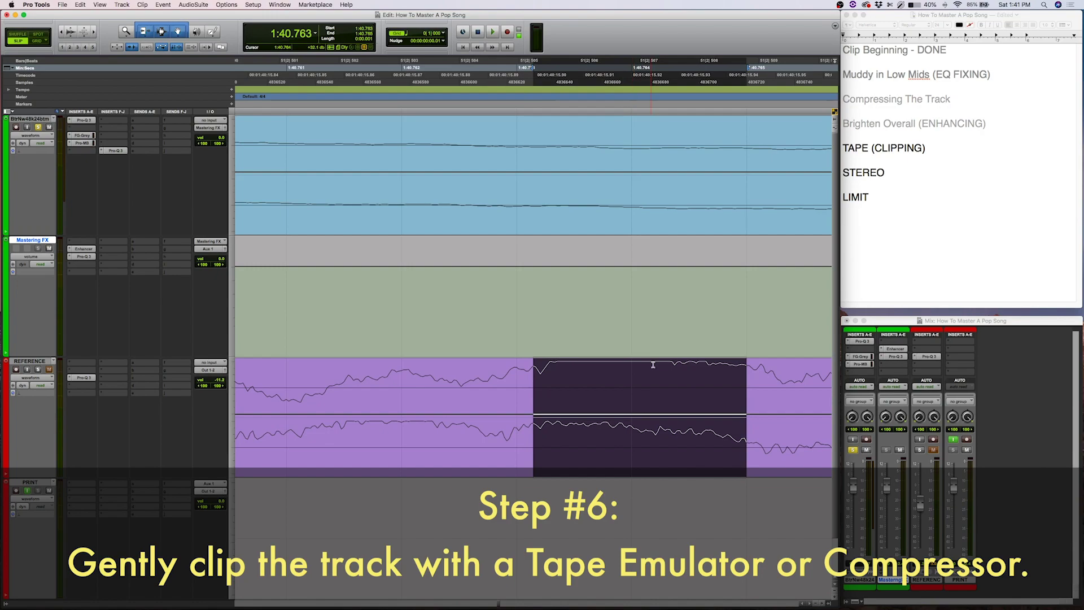
Compare the full mix and reference waveforms, and refer to the TAPE (CLIPPING) line in the notes.
key("r")
key("r")
key("r")
key("r")
key("r")
key("r")
key("r")
key("r")
key("r")
key("r")
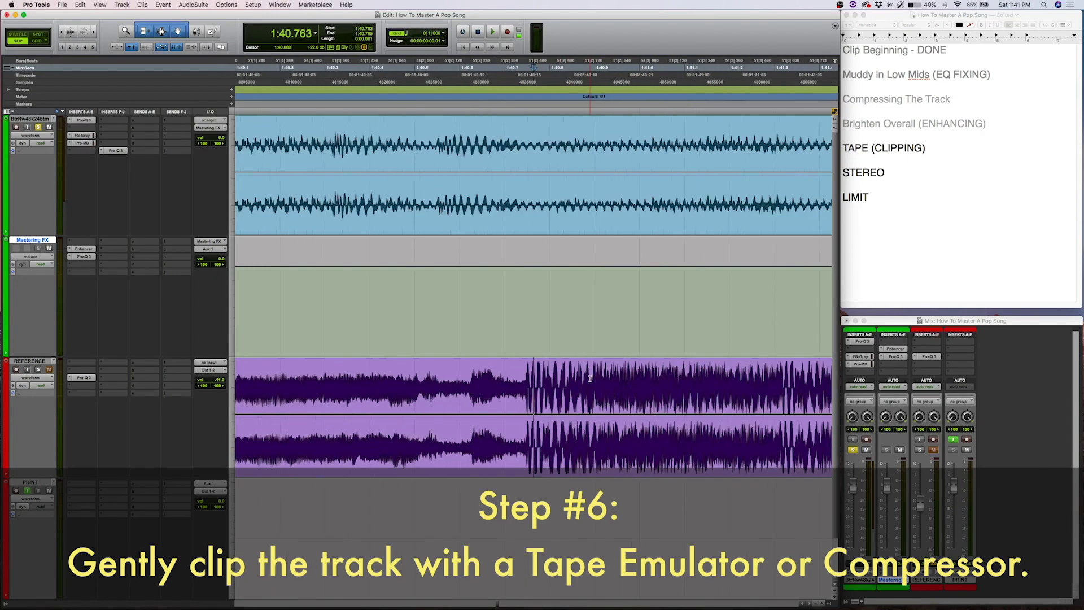
key("r")
key("r")
key("r")
key("r")
key("r")
left_click(319, 217)
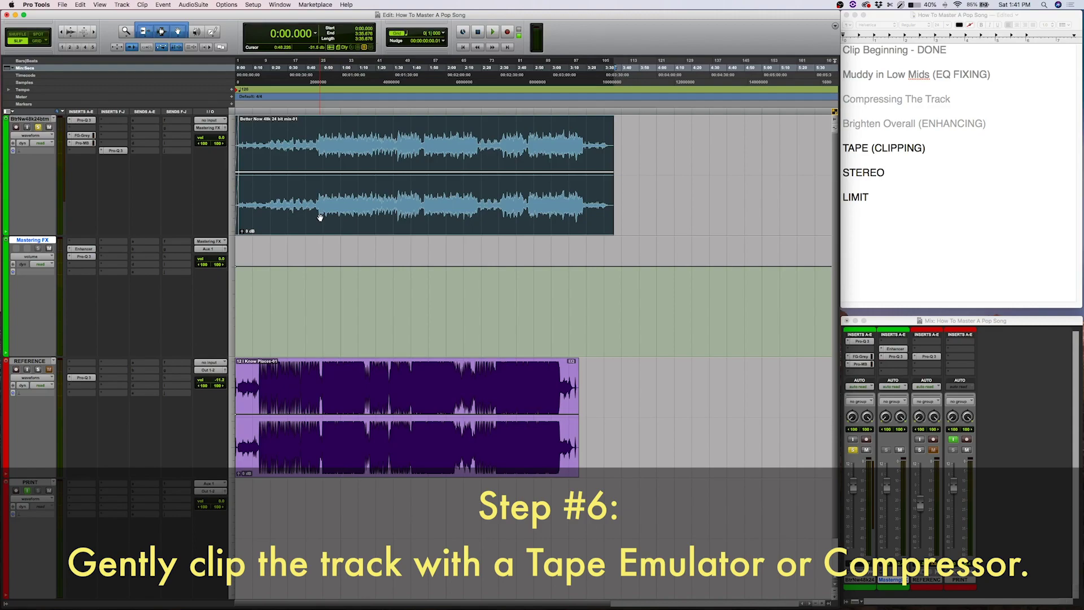
key("alt+f")
left_click(364, 149)
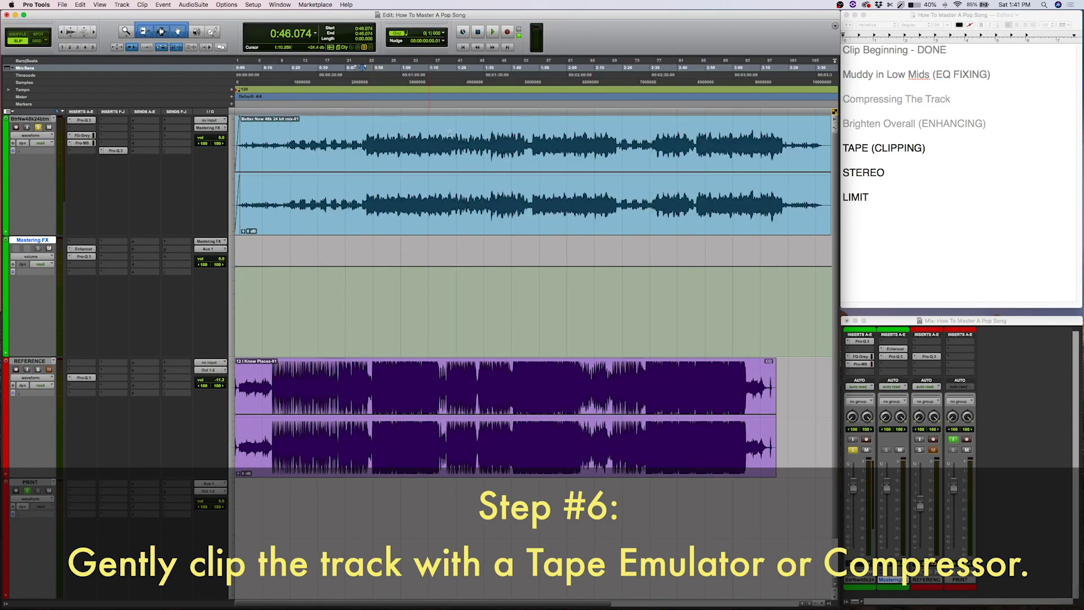
left_click(870, 146)
left_click_drag(874, 146, 843, 148)
left_click(872, 147)
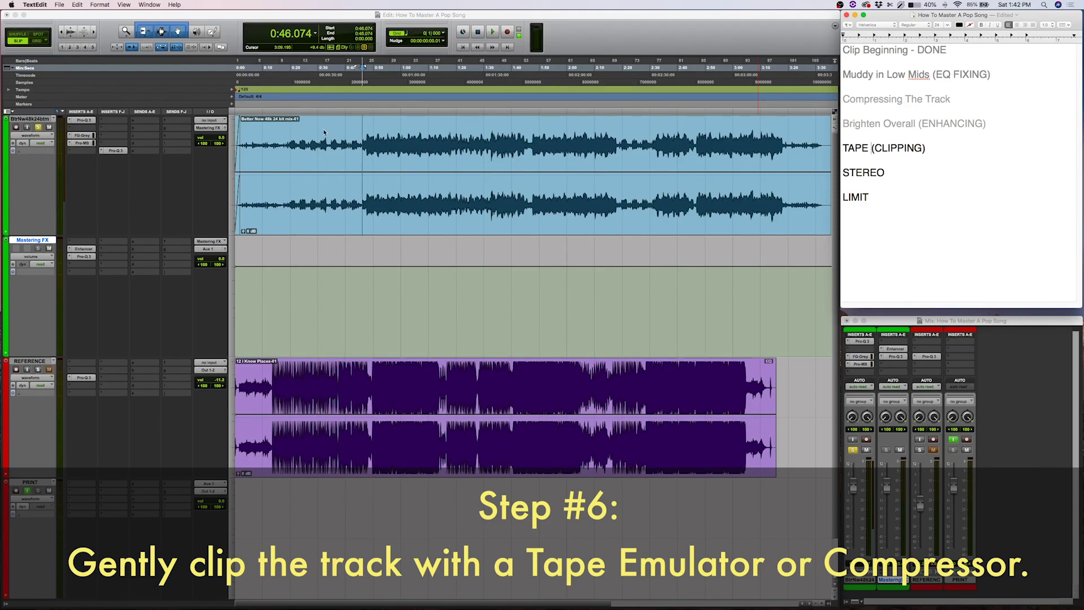
Examine the peak density of the reference waveform where its loud section starts, around 0:49 to 0:53.
scroll(386, 373, "up", 6)
left_click_drag(379, 374, 471, 384)
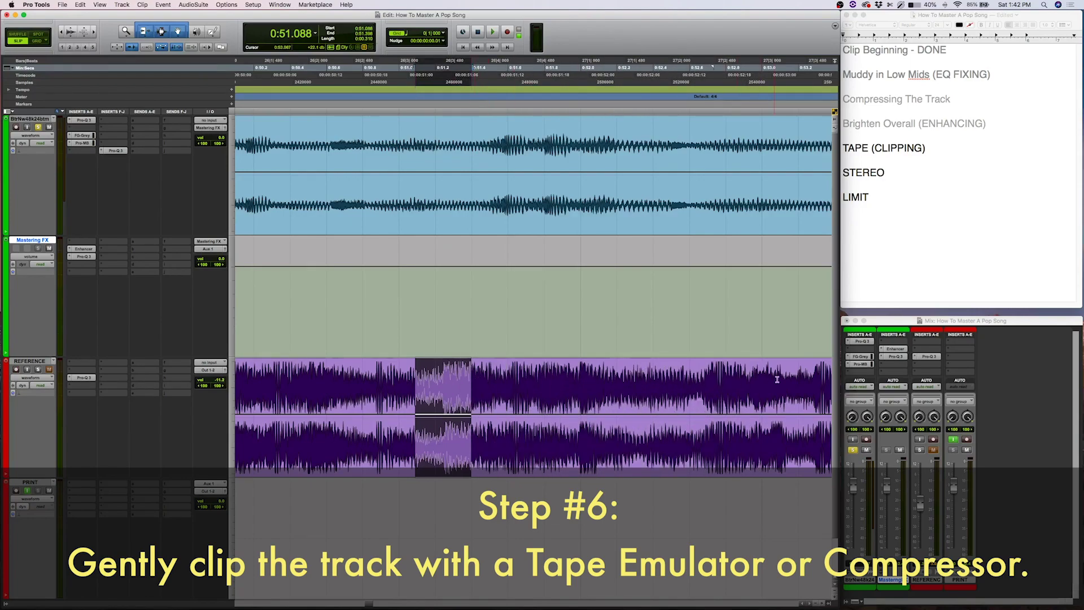
left_click_drag(780, 381, 524, 386)
key("r")
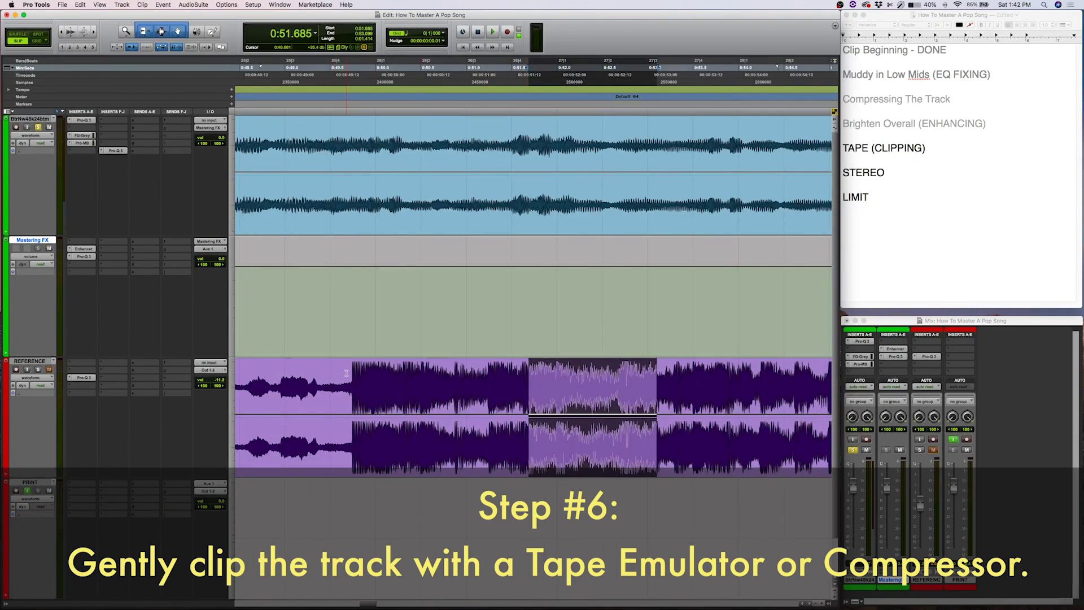
left_click_drag(356, 384, 406, 384)
key("t")
key("t")
key("r")
key("r")
key("r")
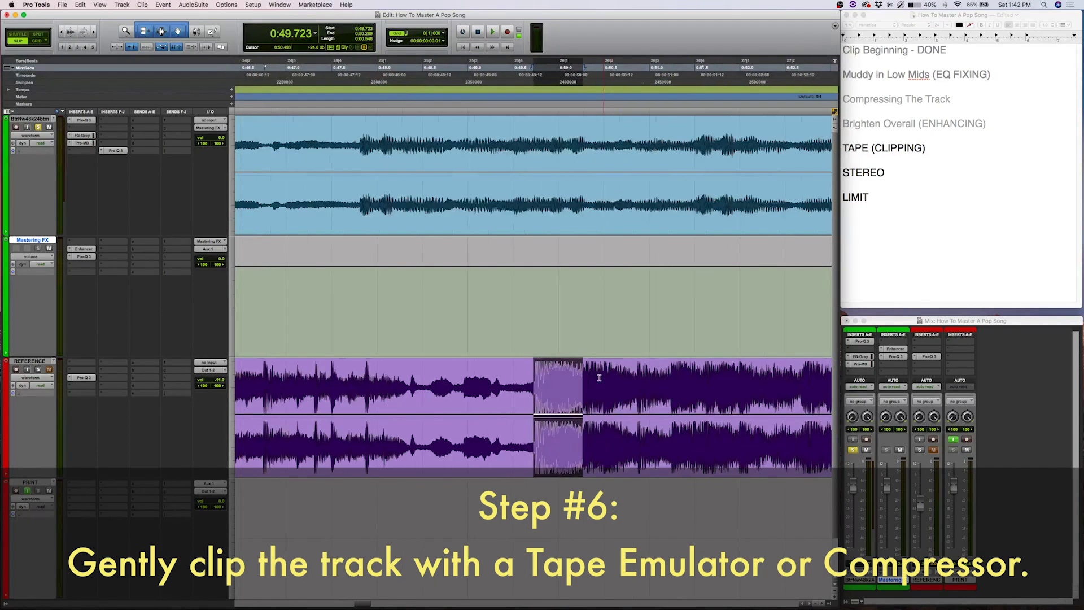
left_click_drag(536, 372, 566, 373)
key("r")
key("r")
key("r")
key("r")
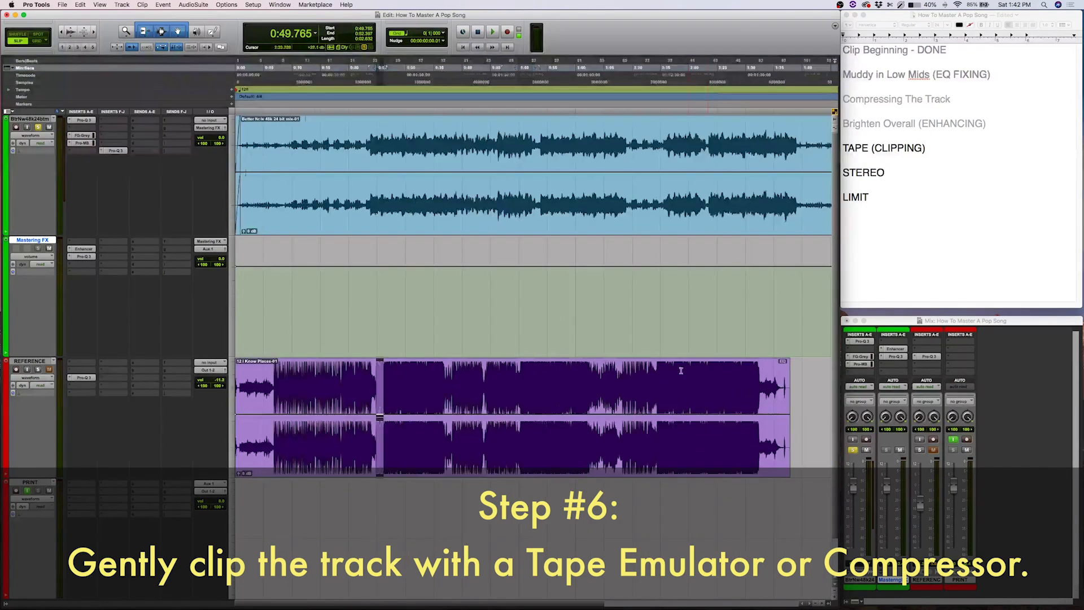
Examine the transients in the reference where its drums enter, around 0:13 to 0:15, and return to the full waveform.
left_click_drag(270, 378, 318, 378)
key("t")
key("t")
key("t")
key("t")
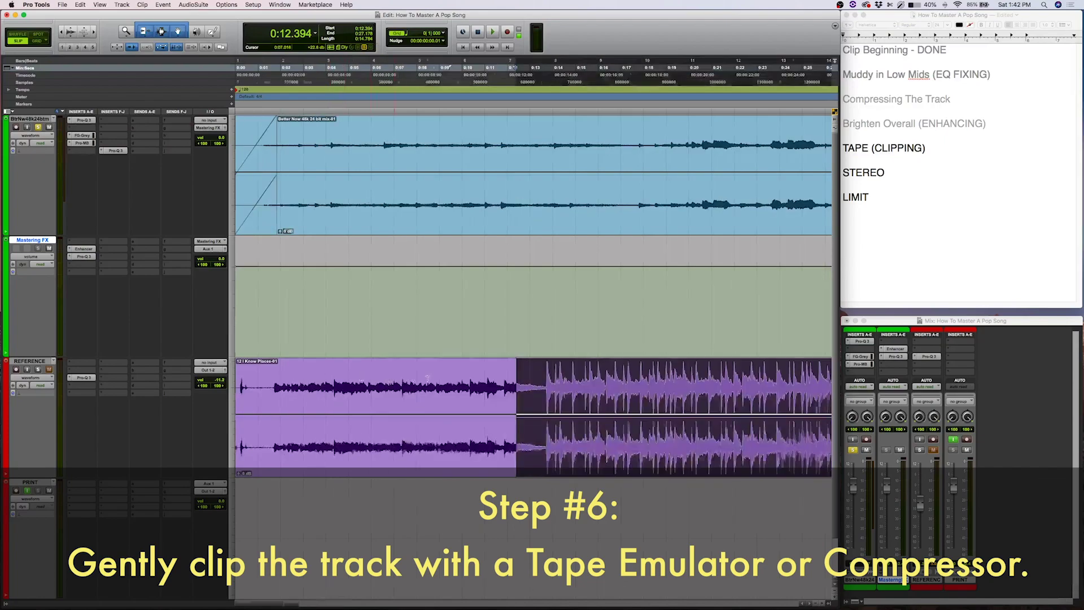
left_click_drag(594, 376, 680, 376)
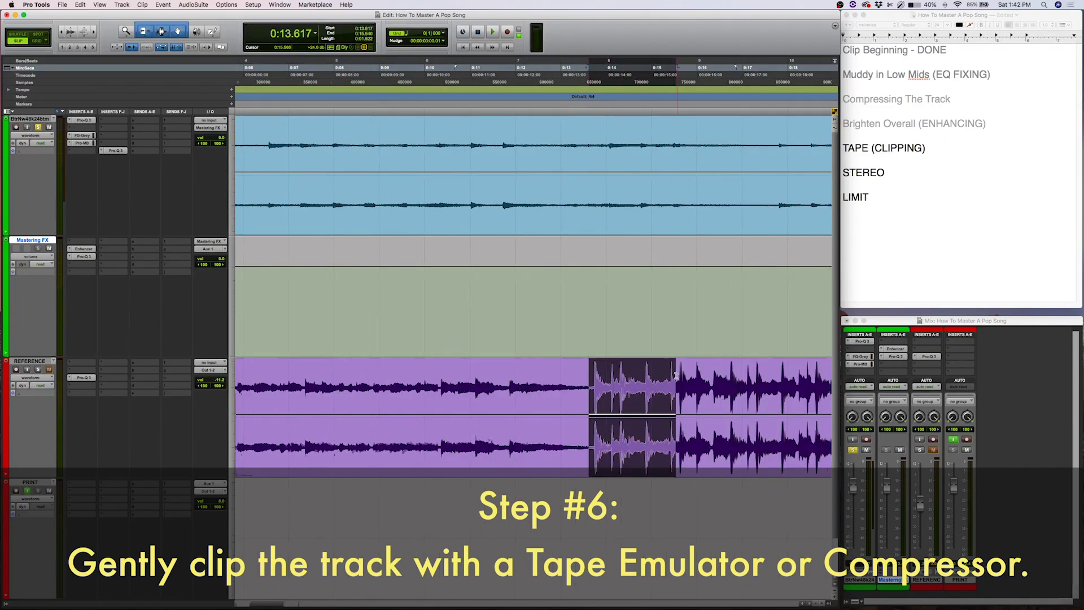
key("r")
key("r")
key("r")
key("r")
left_click(542, 375)
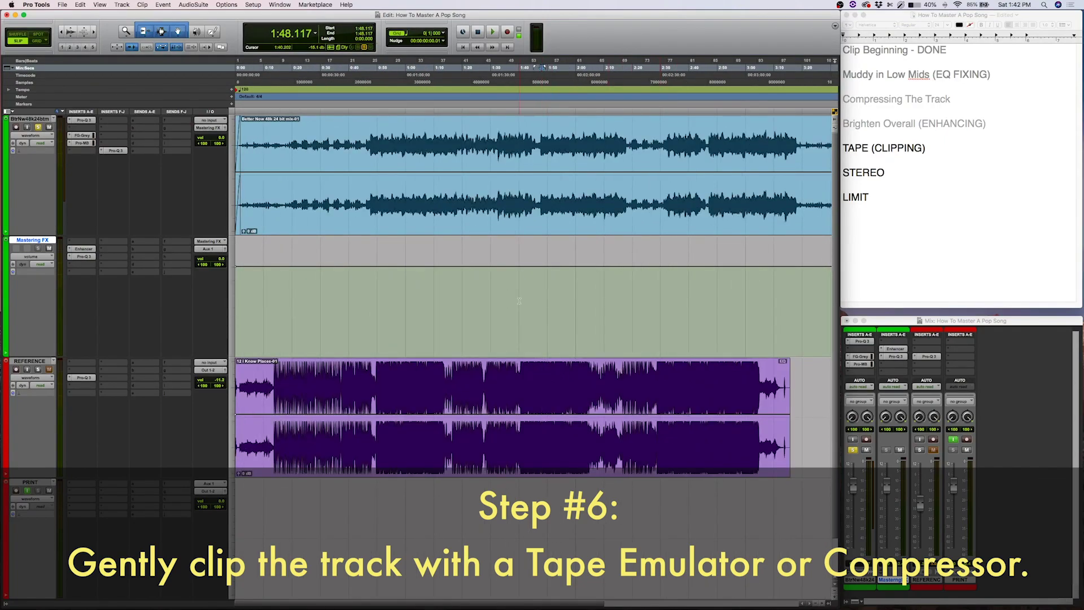
Insert the stereo Virtual Tape Machines plug-in after Pro-Q 3 on the Mastering FX track and show its tape reels.
left_click(79, 272)
mouse_move(181, 315)
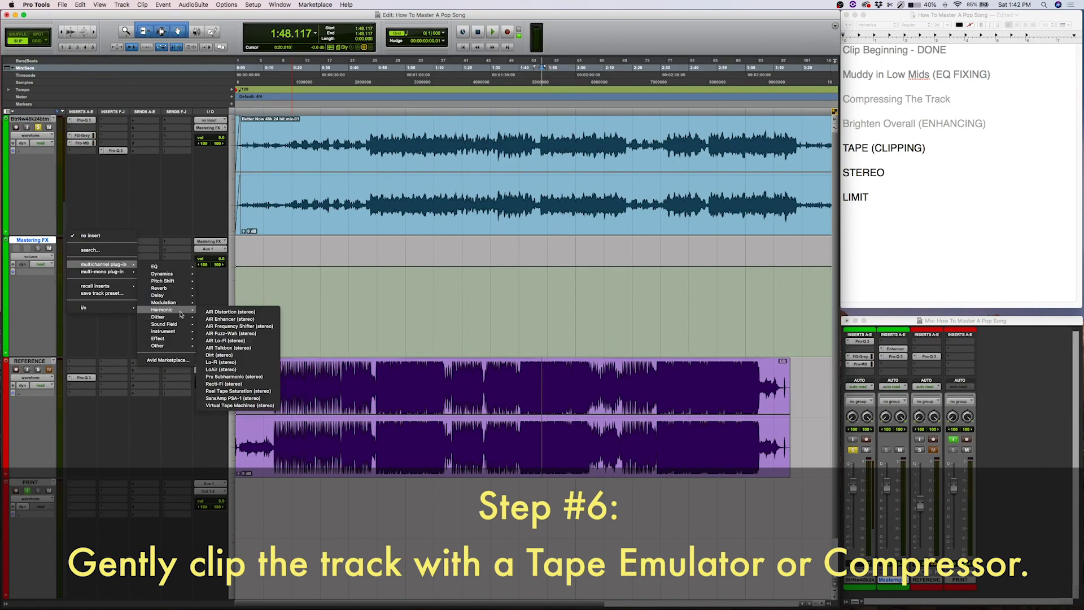
left_click(245, 405)
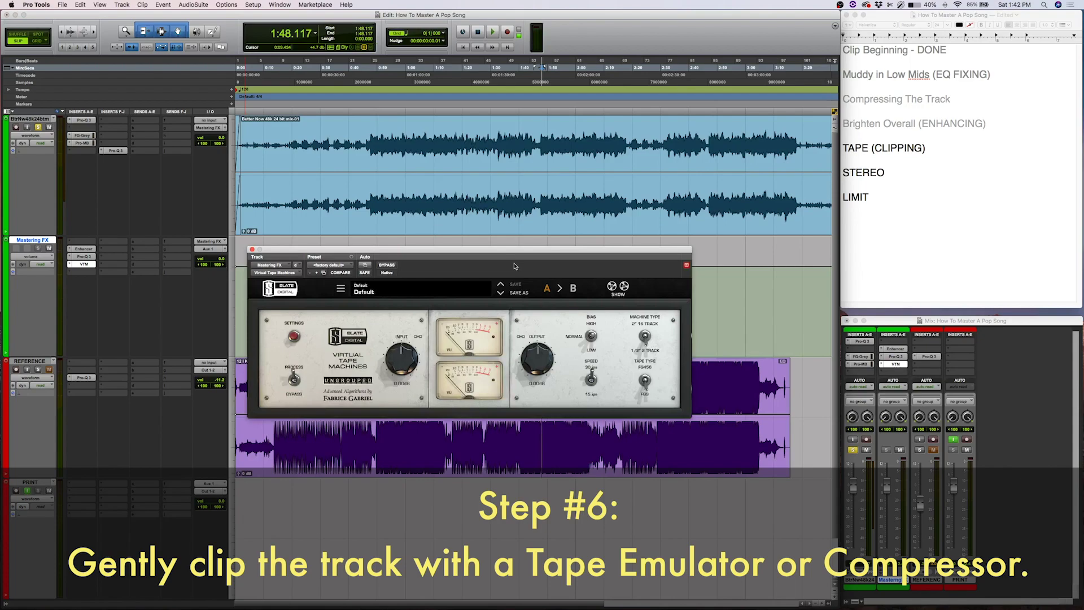
left_click_drag(630, 293, 605, 274)
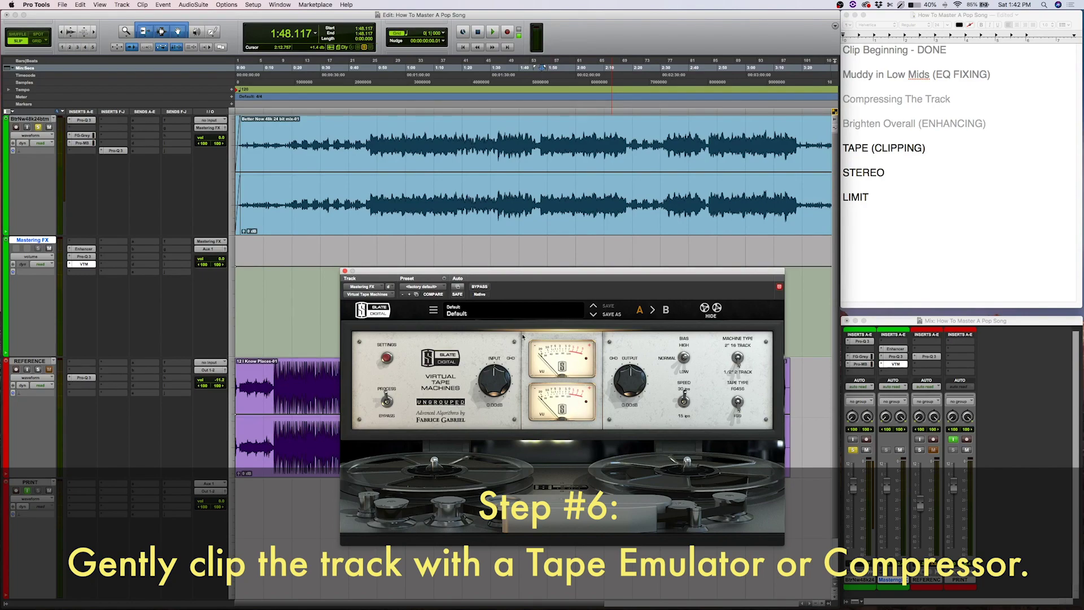
Cue the mix to its first loud section at about 0:53 and start playback.
left_click(369, 134)
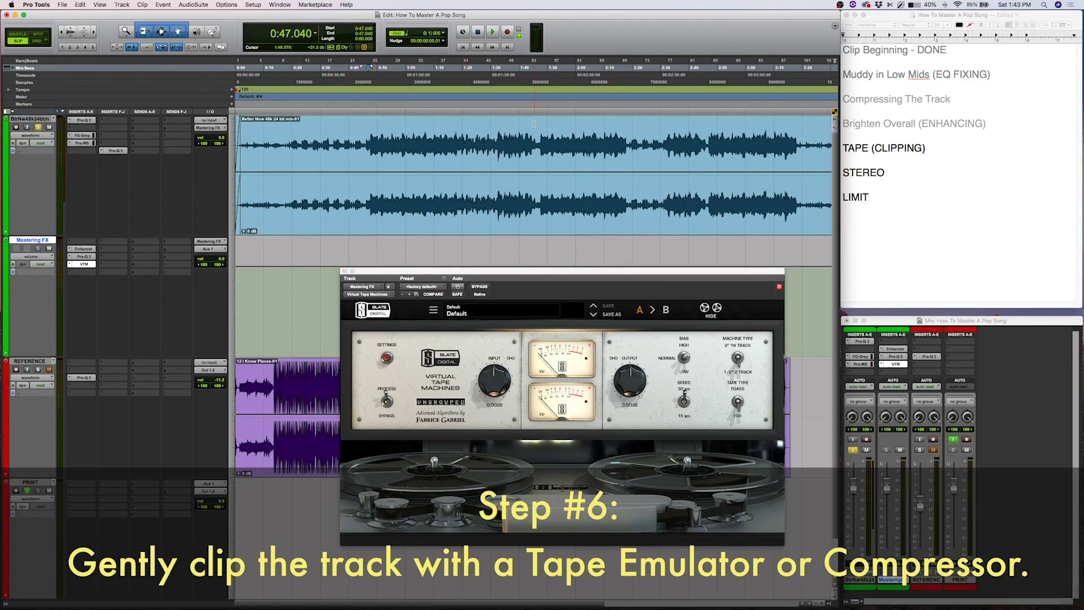
left_click_drag(369, 136, 510, 150)
left_click(509, 149)
left_click_drag(494, 275, 442, 250)
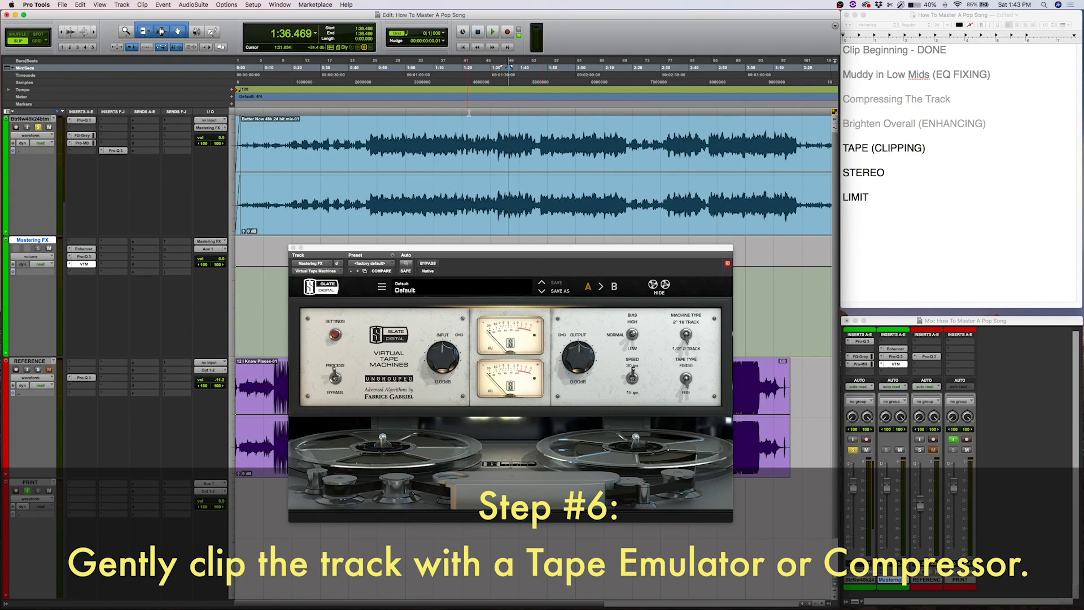
left_click(450, 128)
left_click(422, 136)
left_click(371, 136)
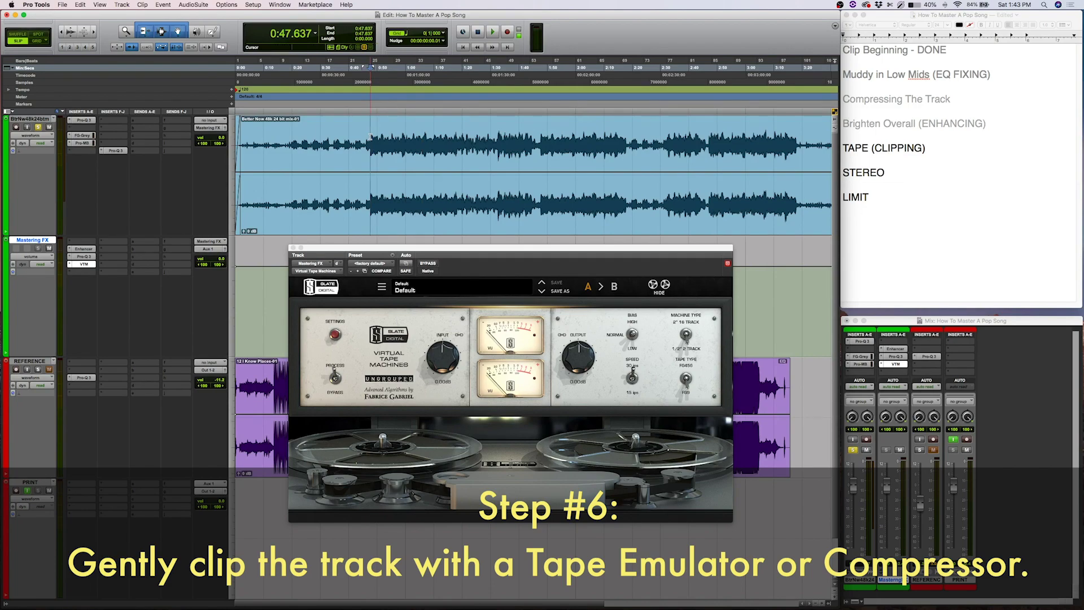
left_click(541, 135)
left_click(386, 134)
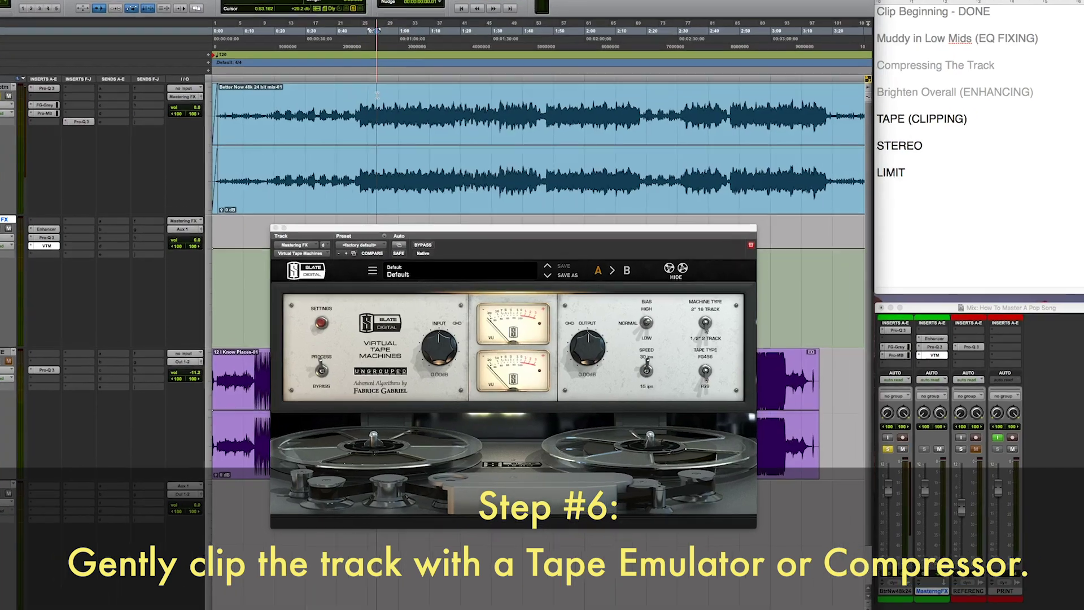
key("space")
Set the Virtual Tape Machines input to -4.38 dB with the linked output at +4.38 dB, and compare it against bypass.
mouse_move(410, 270)
left_mouse_down()
mouse_move(424, 319)
mouse_move(413, 251)
left_mouse_up()
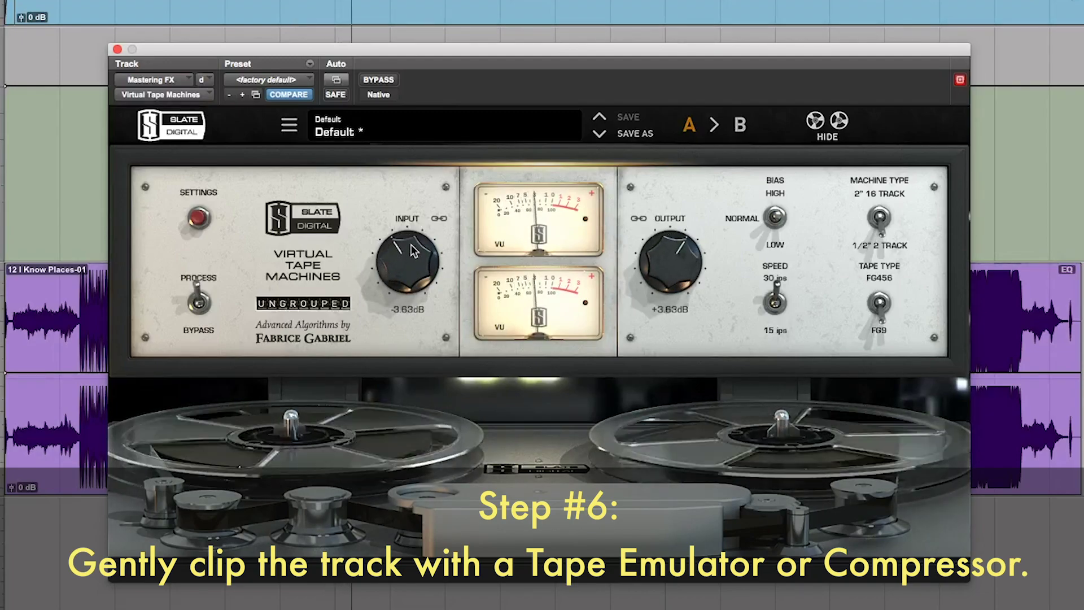
left_click_drag(410, 251, 411, 258)
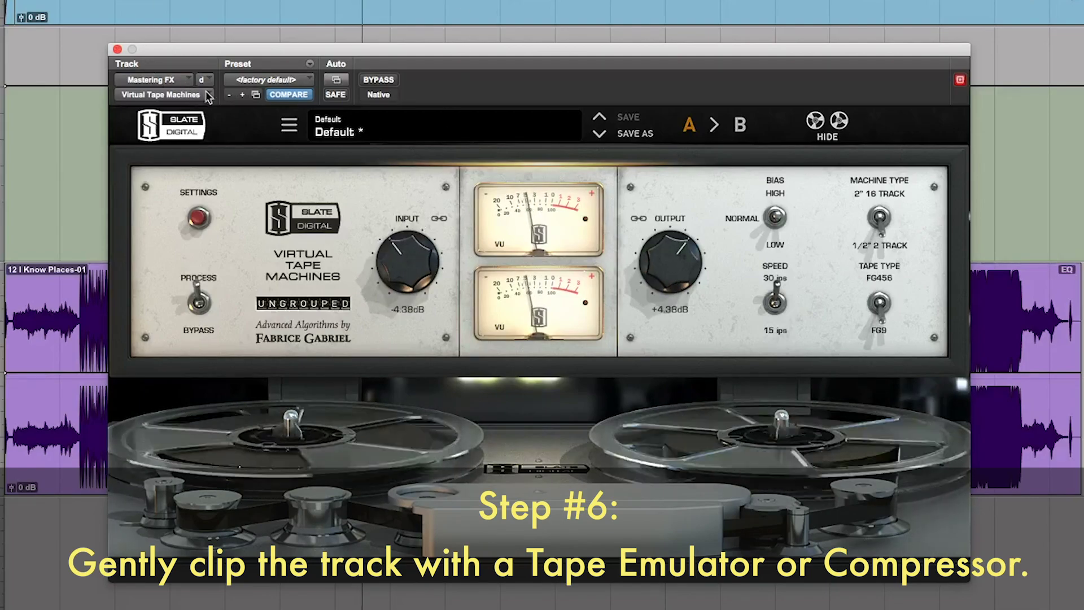
left_click(378, 80)
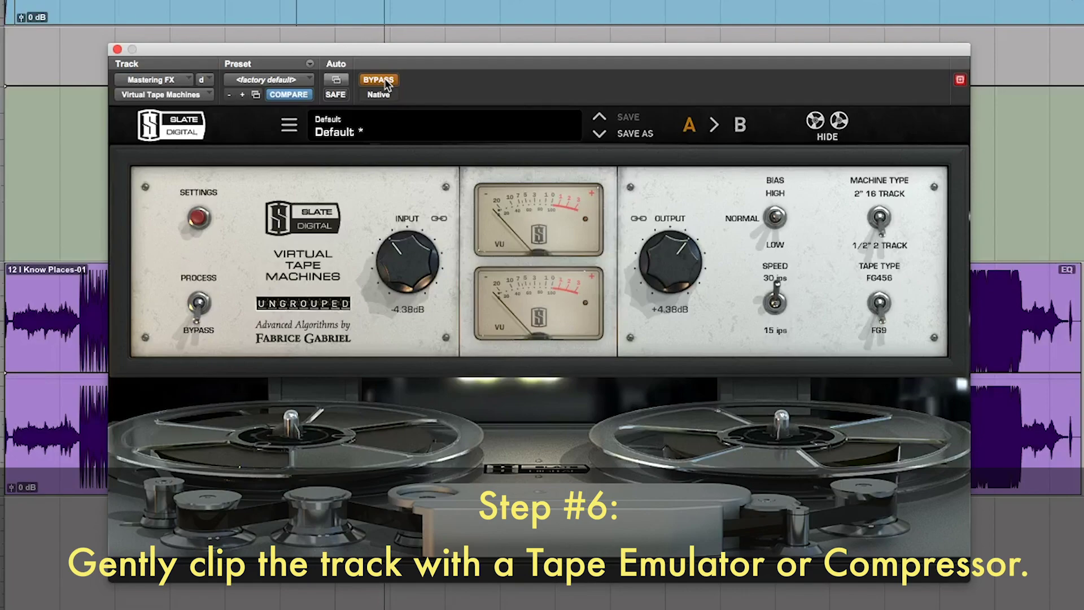
left_click(385, 79)
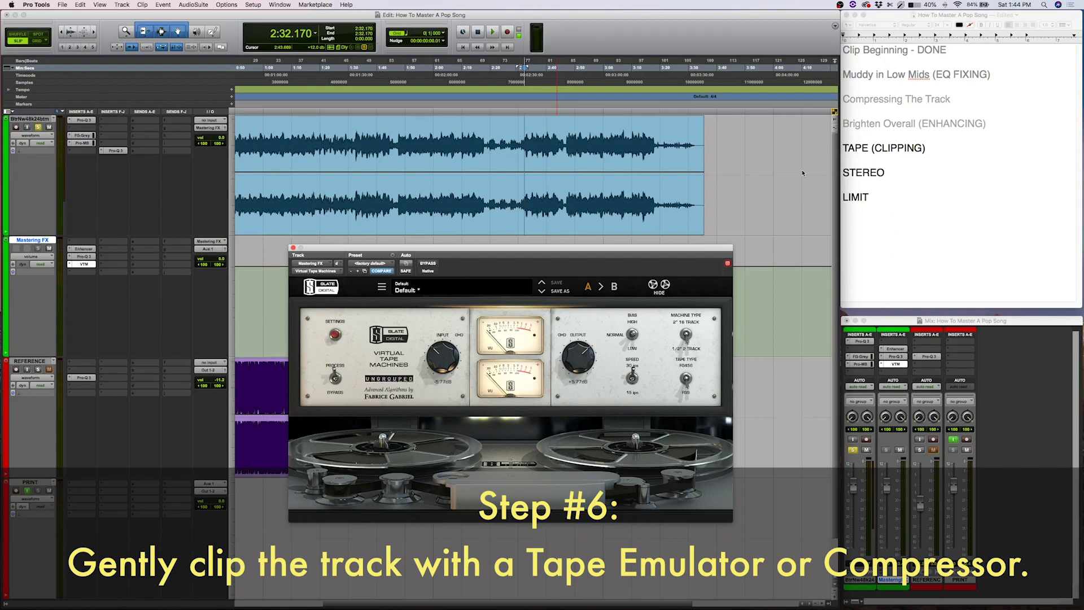
Insert the stereo VBC FG-Grey compressor after VTM on the Mastering FX track and move its window over the mix waveform.
left_click(72, 275)
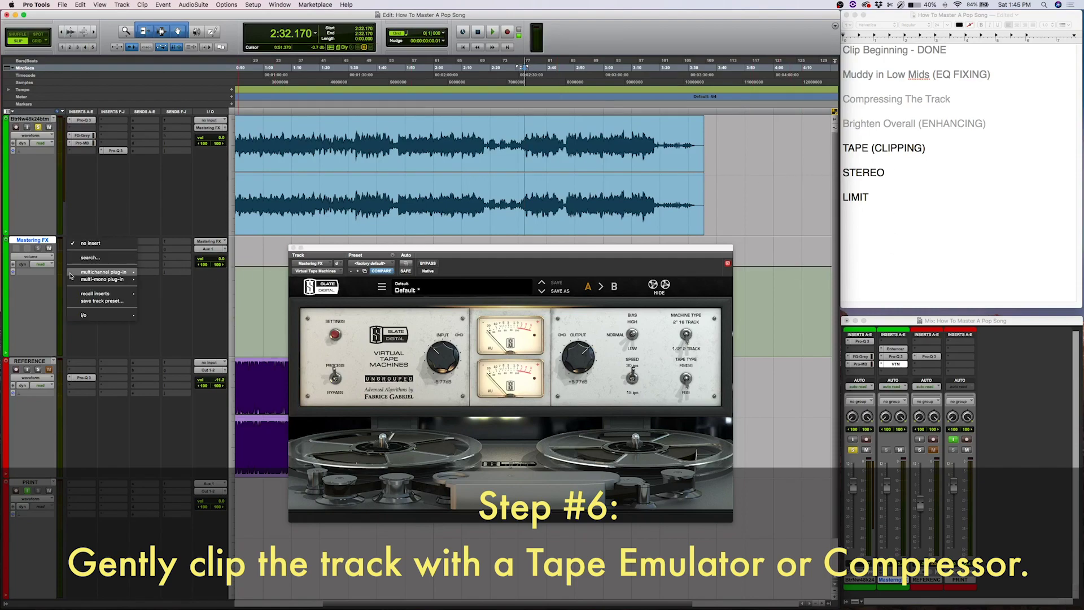
mouse_move(74, 273)
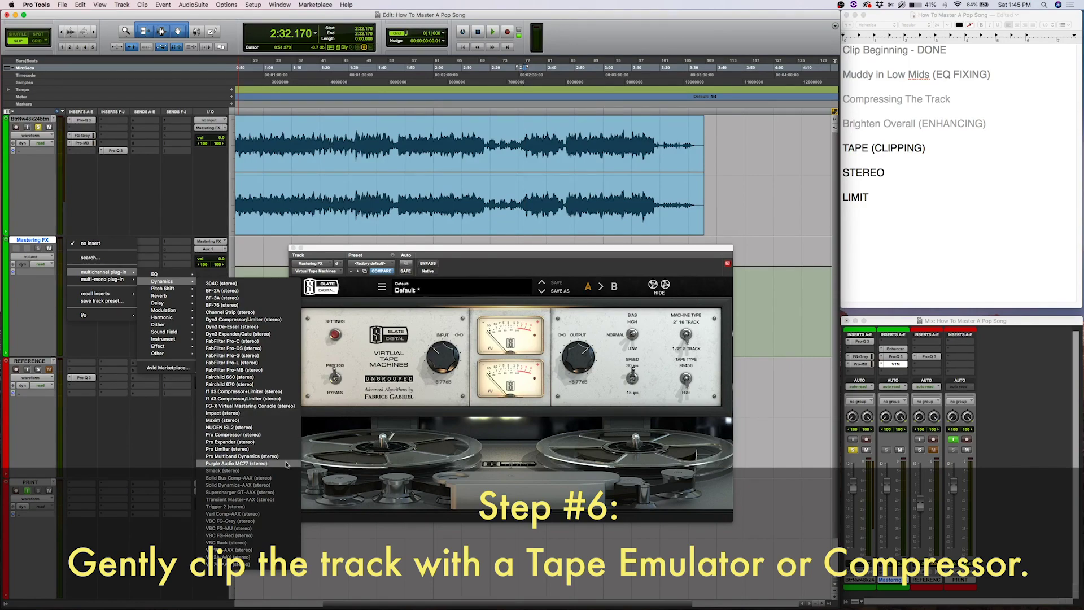
left_click(231, 521)
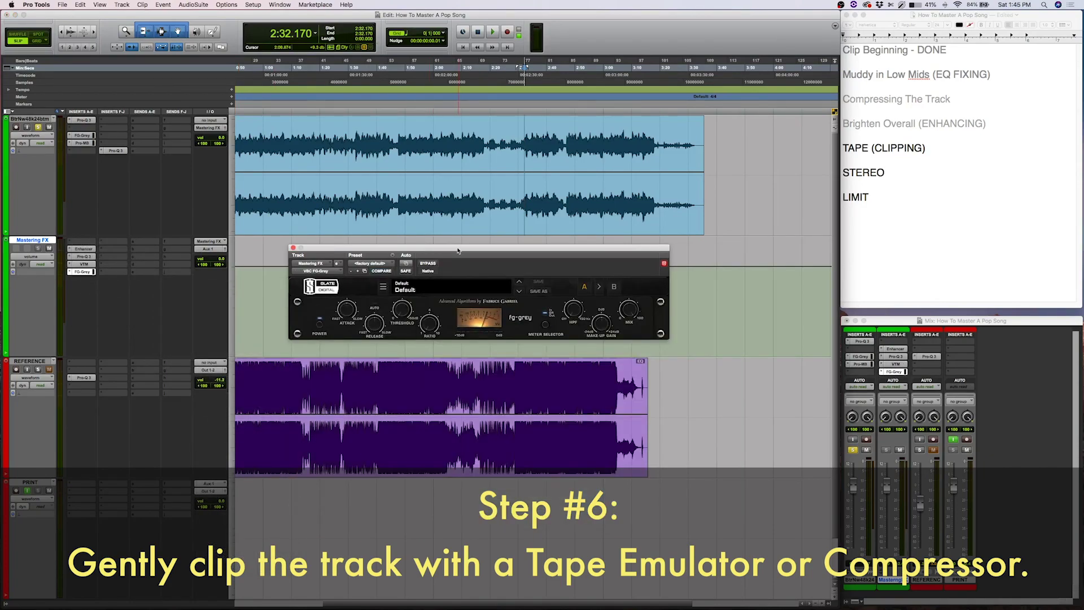
left_click_drag(458, 251, 419, 125)
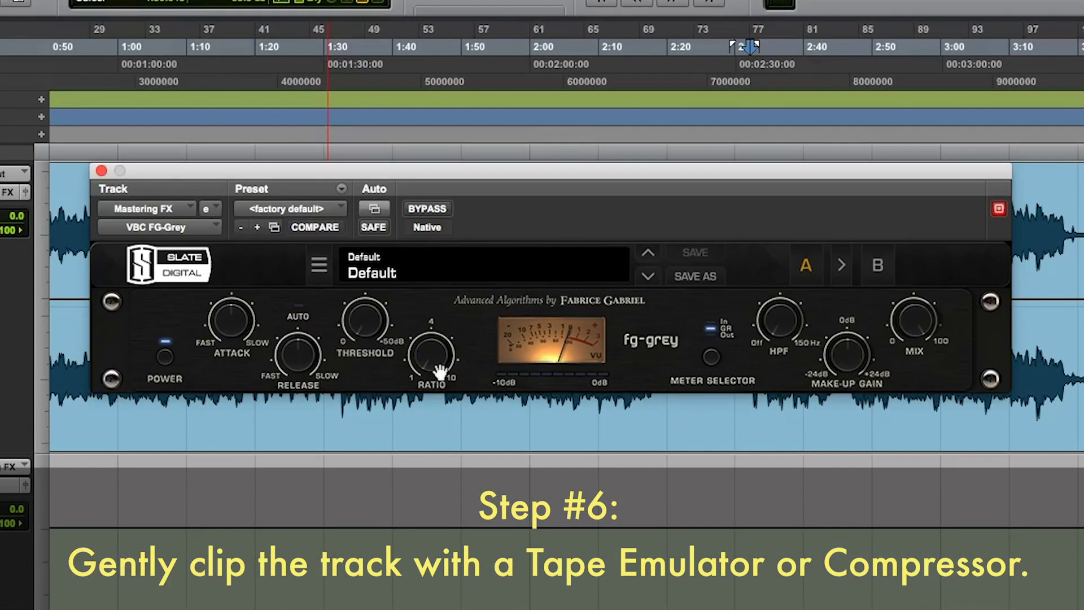
Set the FG-Grey compressor's ratio to 6.0, release to 0.4 and attack to 0.3.
left_click_drag(396, 201, 405, 182)
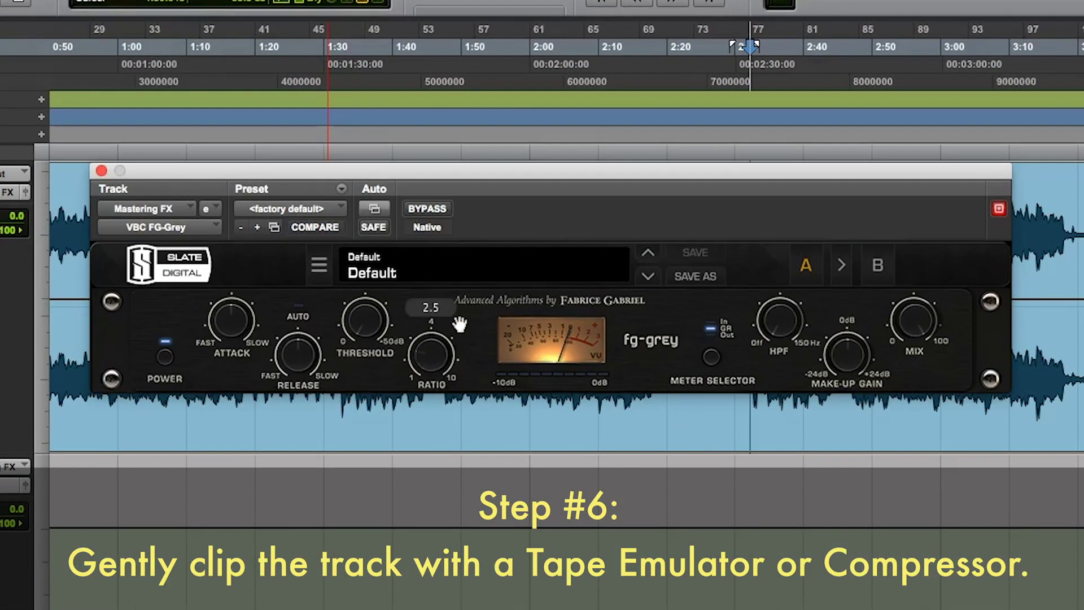
left_click_drag(459, 324, 468, 244)
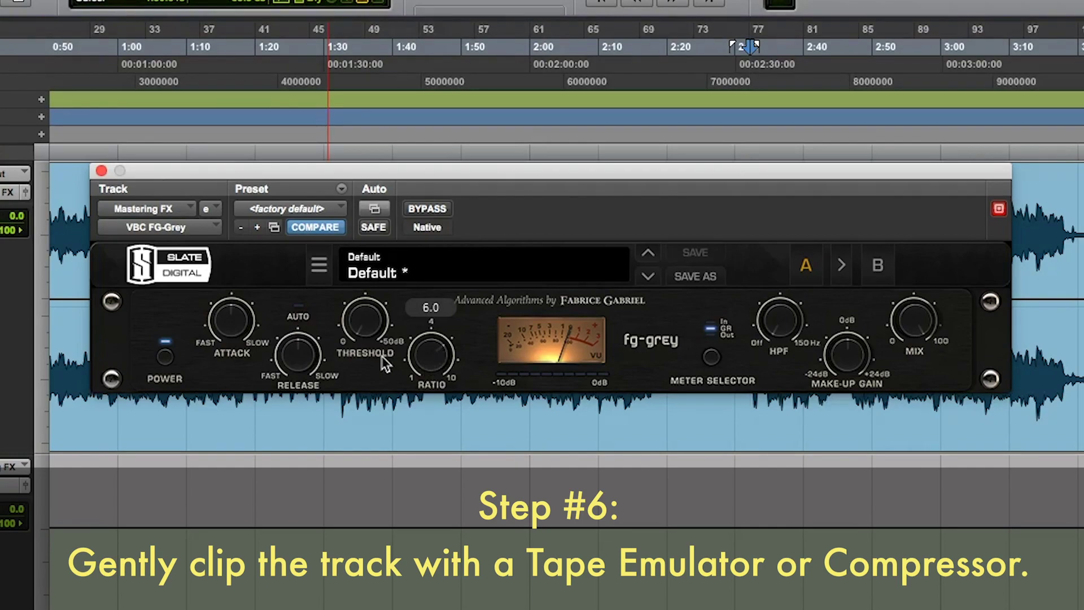
left_click_drag(225, 324, 288, 379)
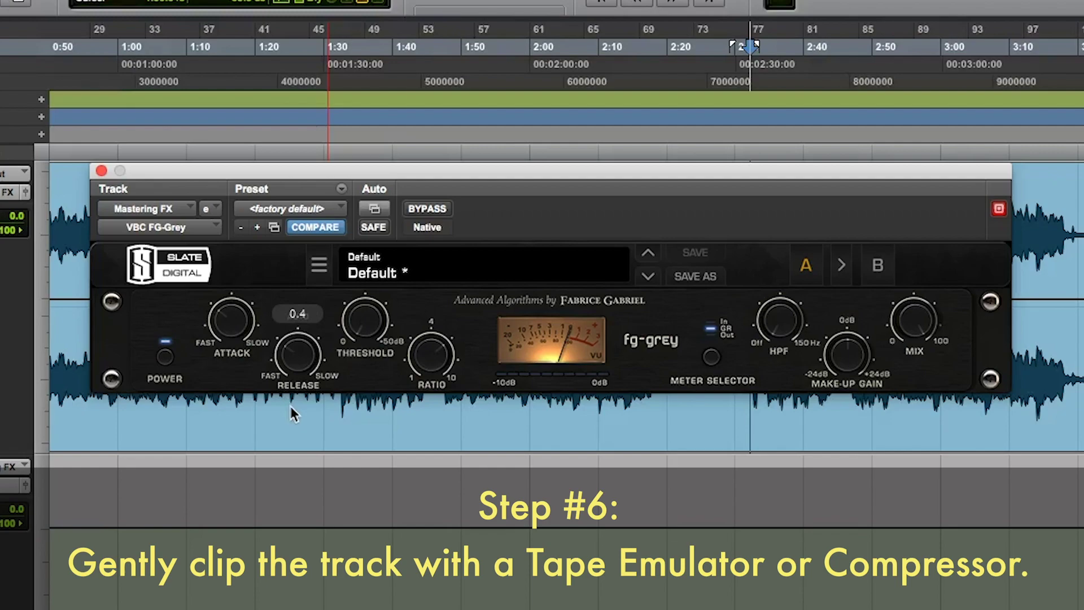
left_click_drag(234, 346, 236, 376)
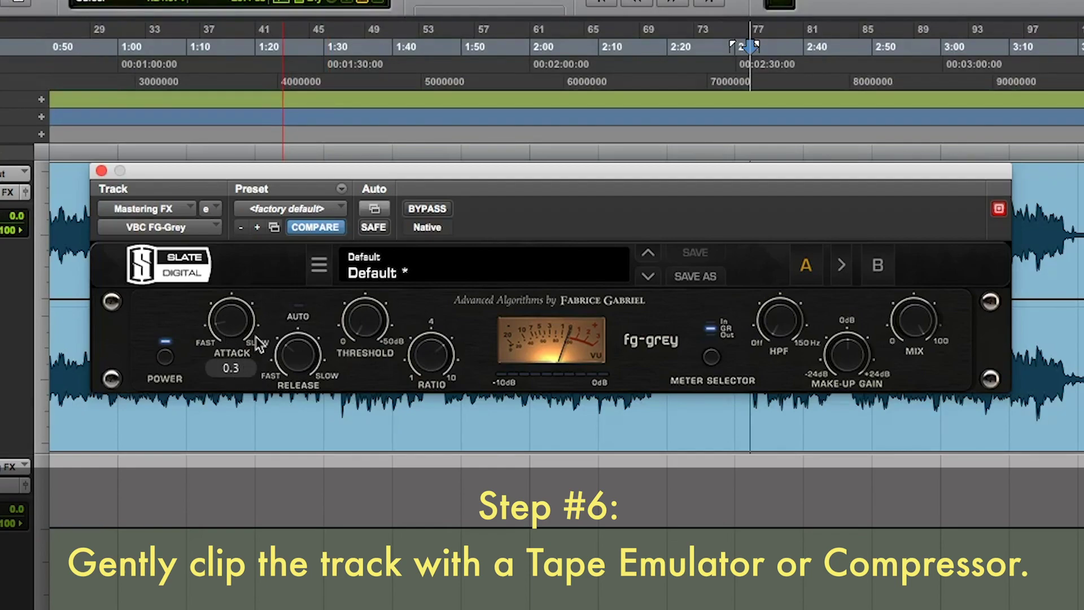
mouse_move(304, 356)
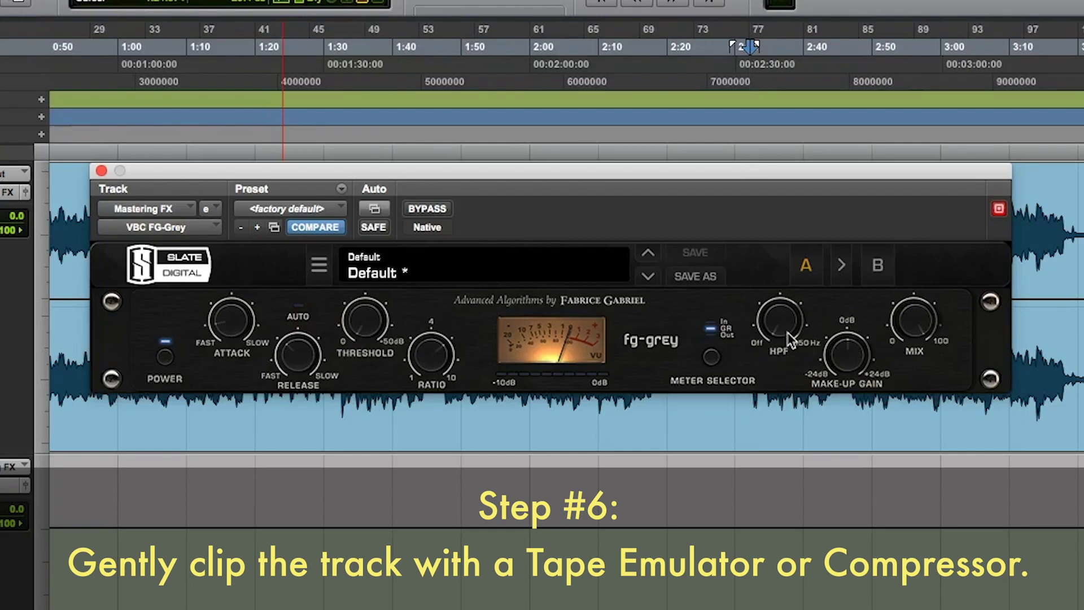
Set the FG-Grey compressor's threshold to -8.7 dB and its high-pass filter to 45 Hz while the mix plays.
mouse_move(386, 343)
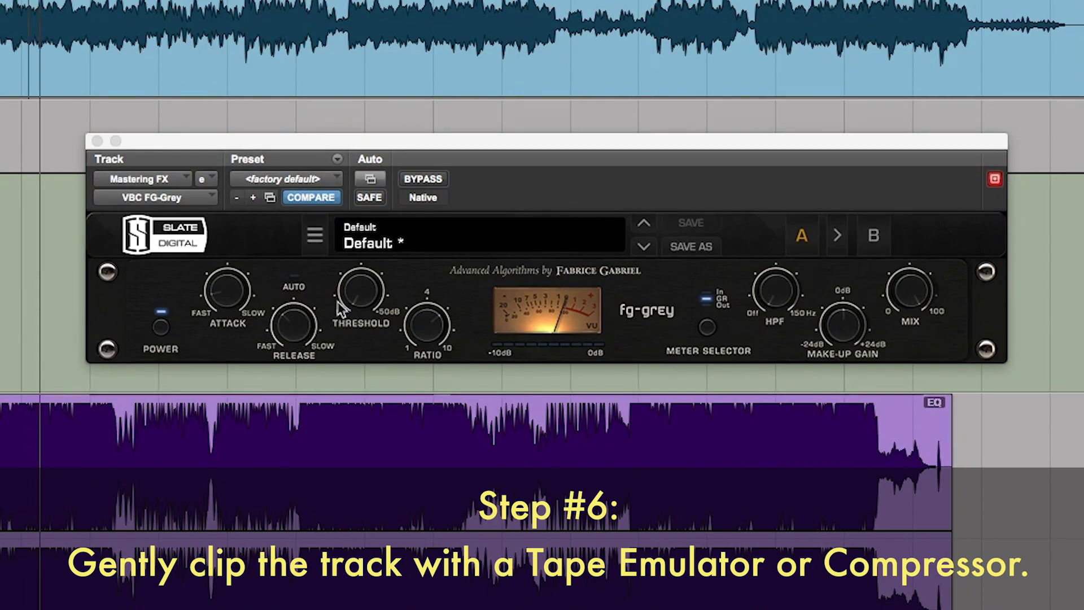
left_click_drag(366, 305, 358, 252)
left_click_drag(847, 333, 849, 322)
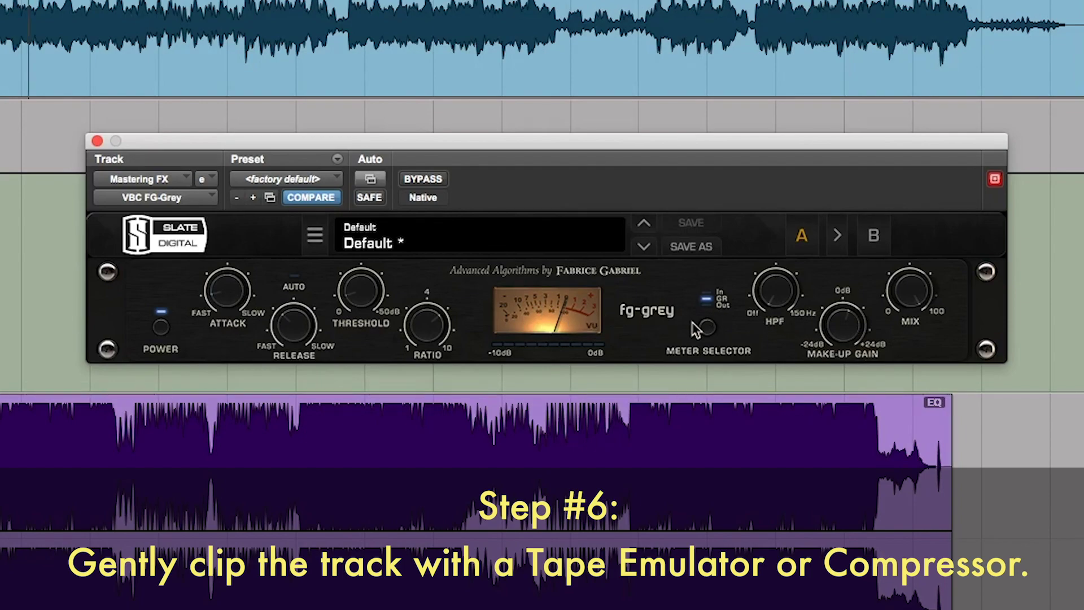
mouse_move(780, 303)
left_mouse_down()
mouse_move(779, 277)
mouse_move(787, 290)
left_mouse_up()
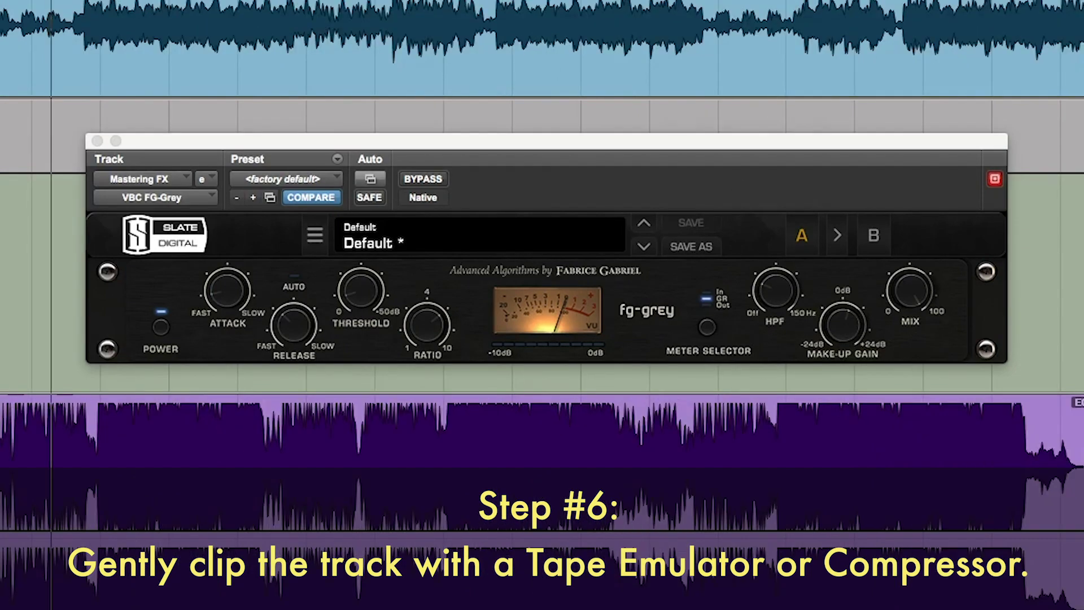
left_click_drag(362, 299, 377, 293)
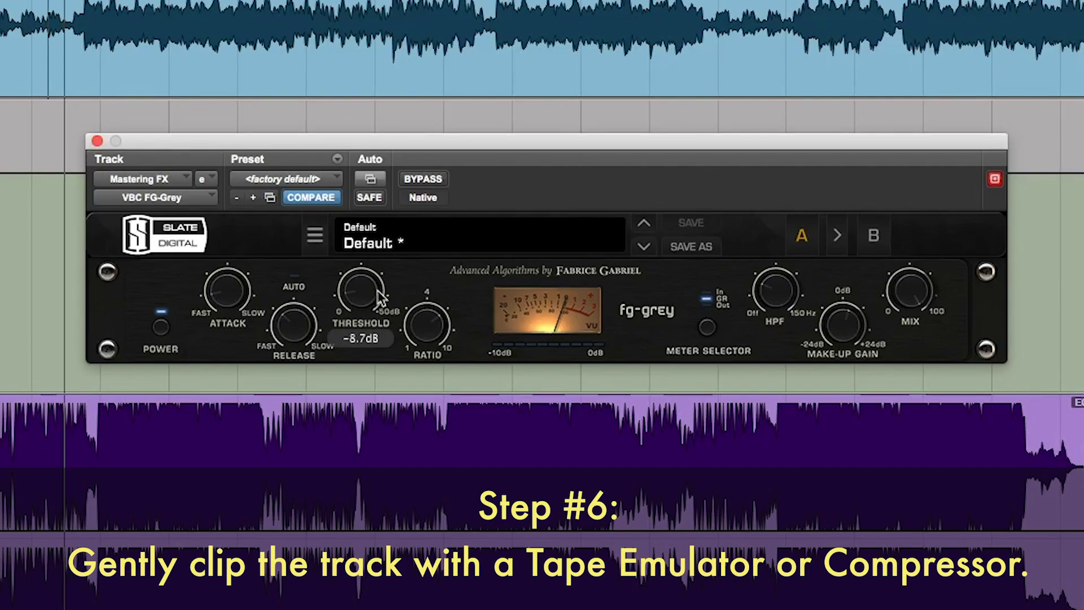
left_click_drag(772, 297, 774, 294)
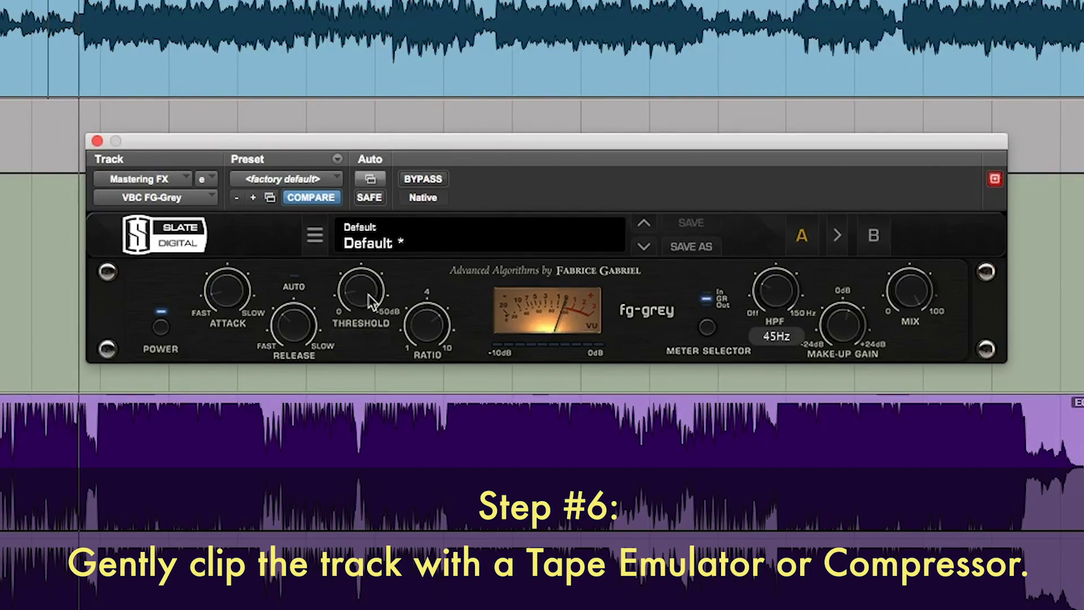
Lower the FG-Grey compressor's threshold to about -10.5 dB.
left_click_drag(364, 296, 367, 297)
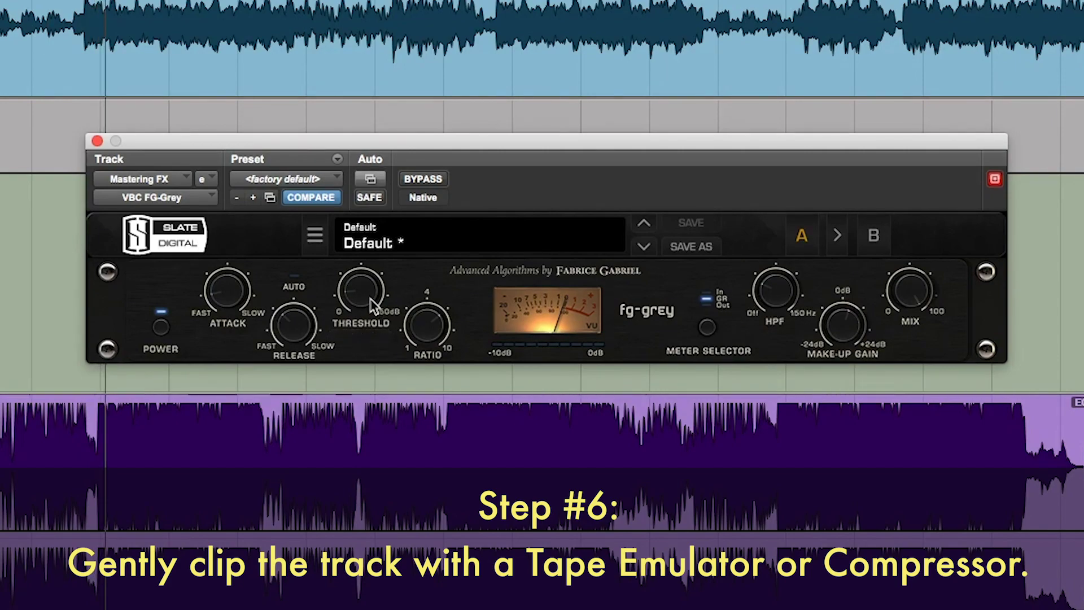
left_click_drag(367, 301, 371, 307)
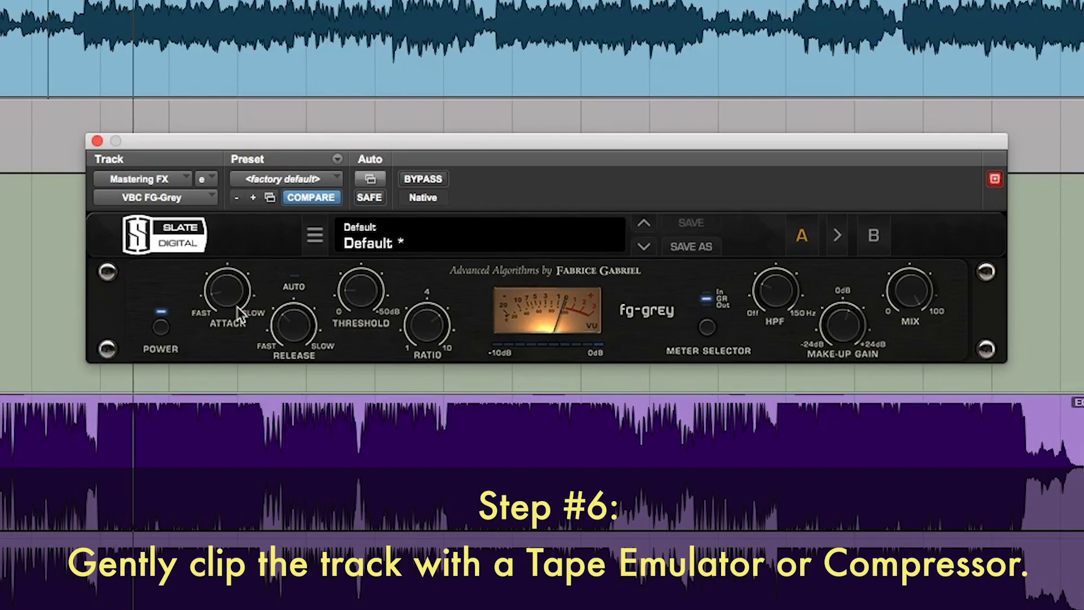
left_click(759, 288)
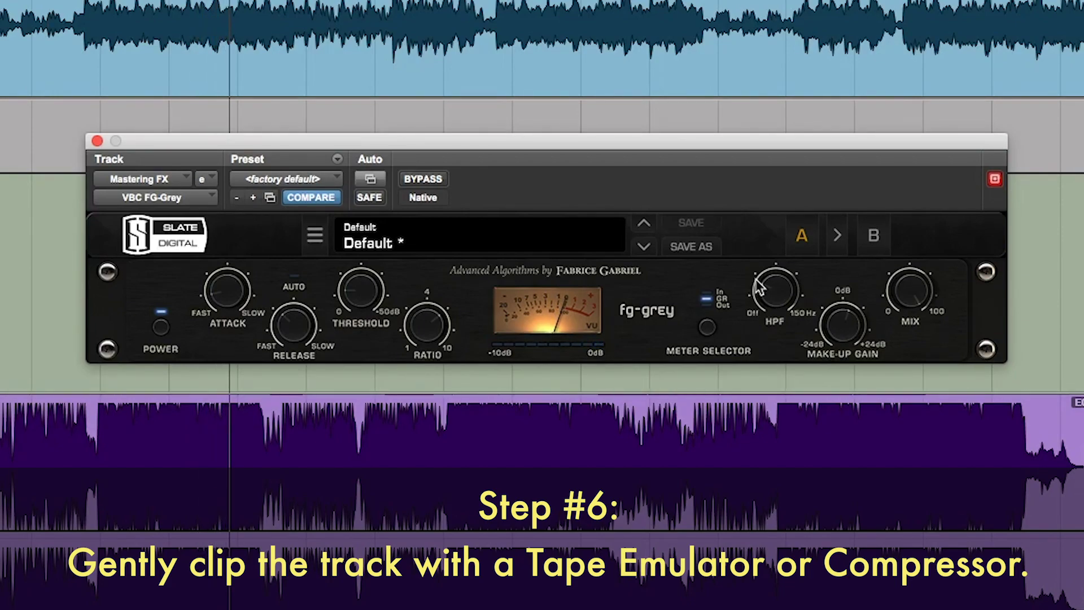
mouse_move(283, 327)
left_mouse_down()
mouse_move(283, 355)
mouse_move(294, 322)
left_mouse_up()
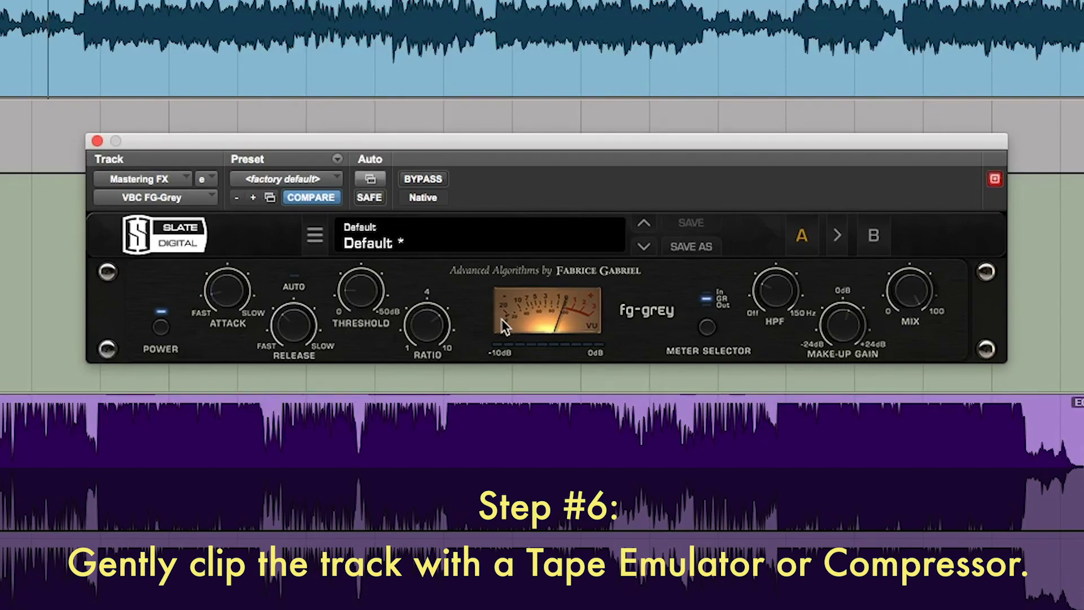
mouse_move(420, 331)
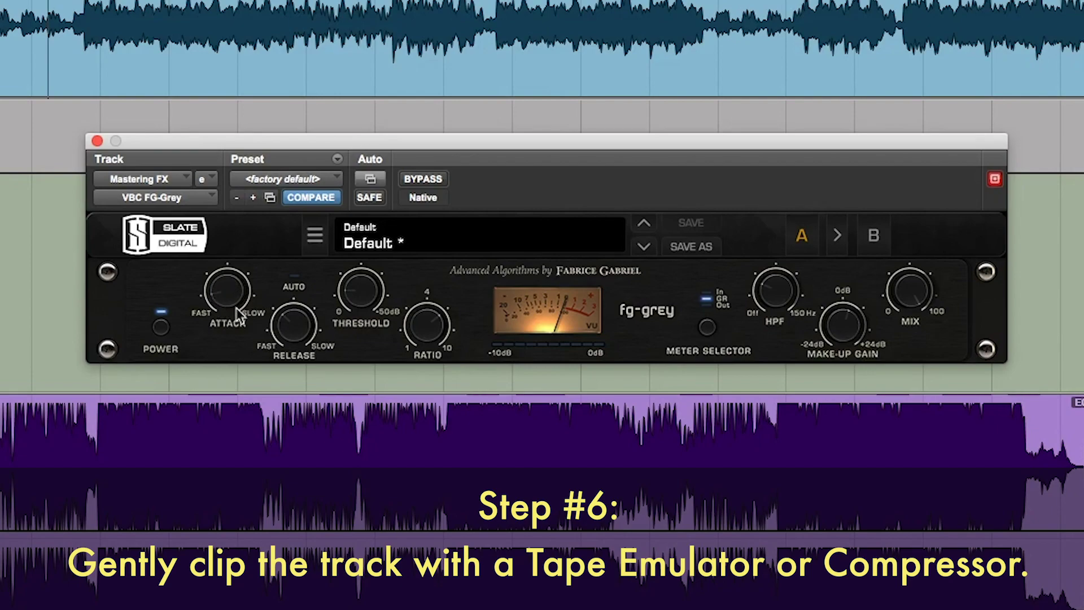
mouse_move(225, 314)
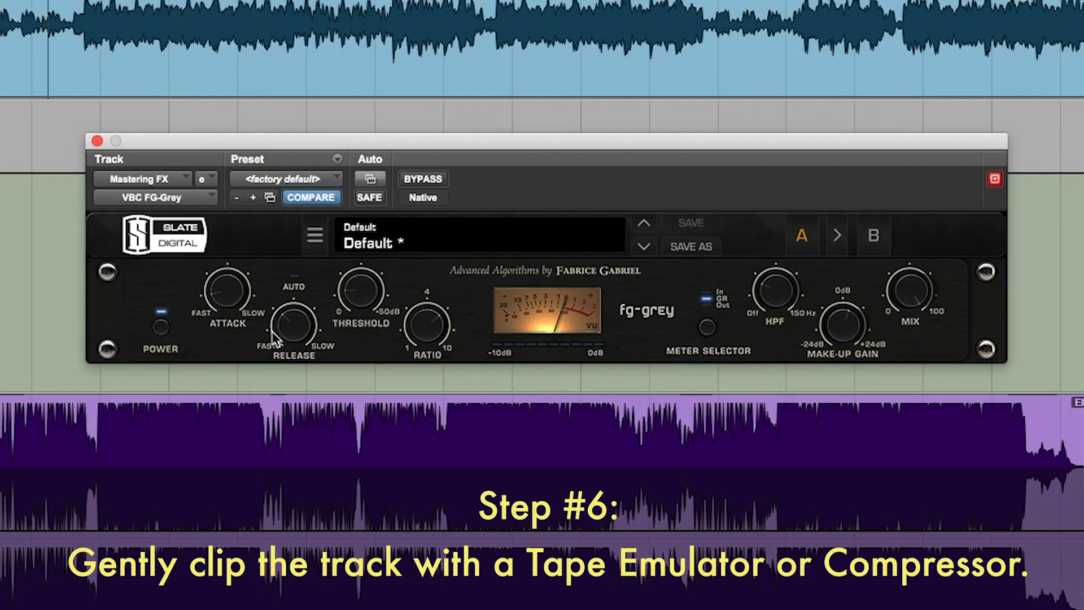
mouse_move(288, 338)
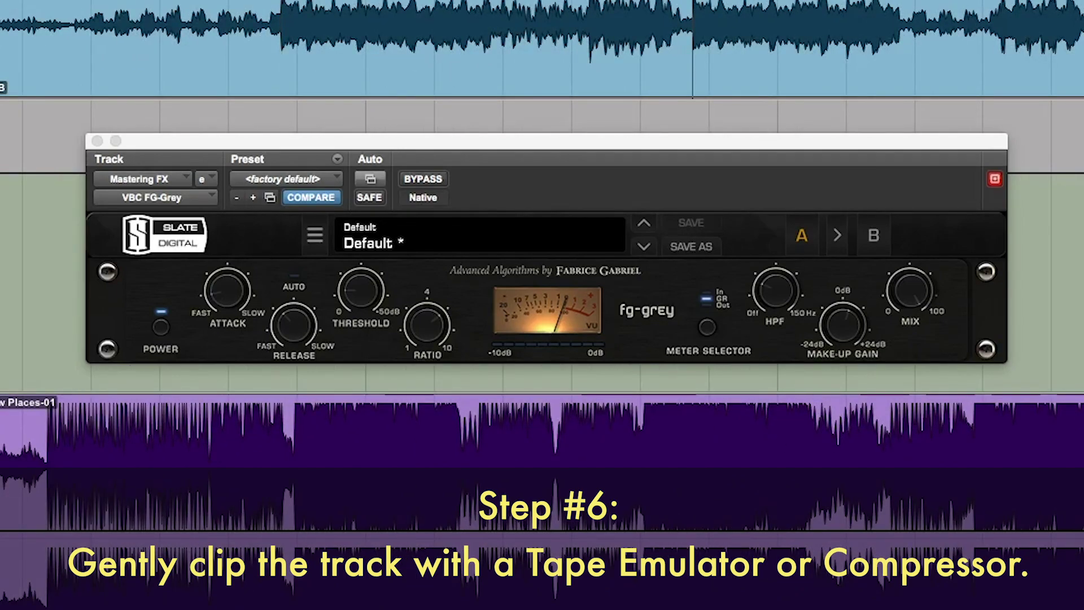
Compare the FG-Grey compressor against bypass during playback, leaving it active.
left_click(845, 316)
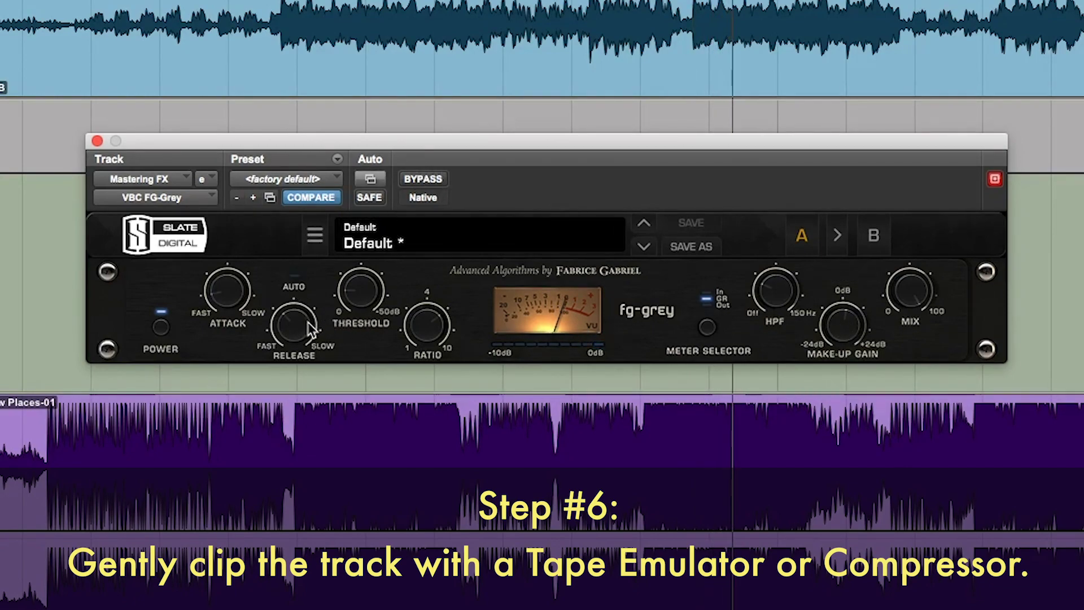
left_click(424, 178)
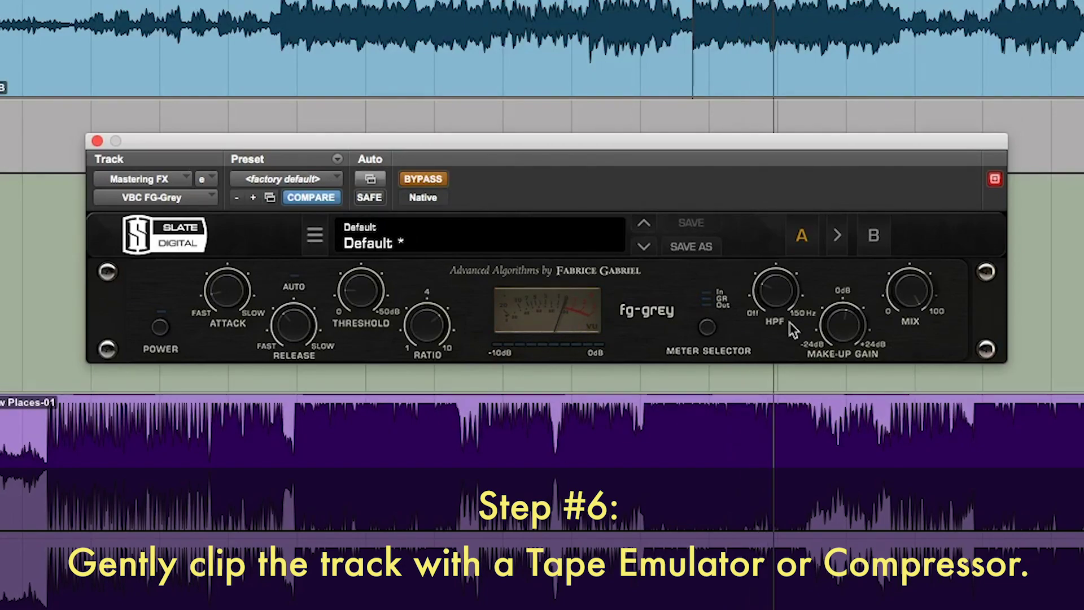
left_click(422, 178)
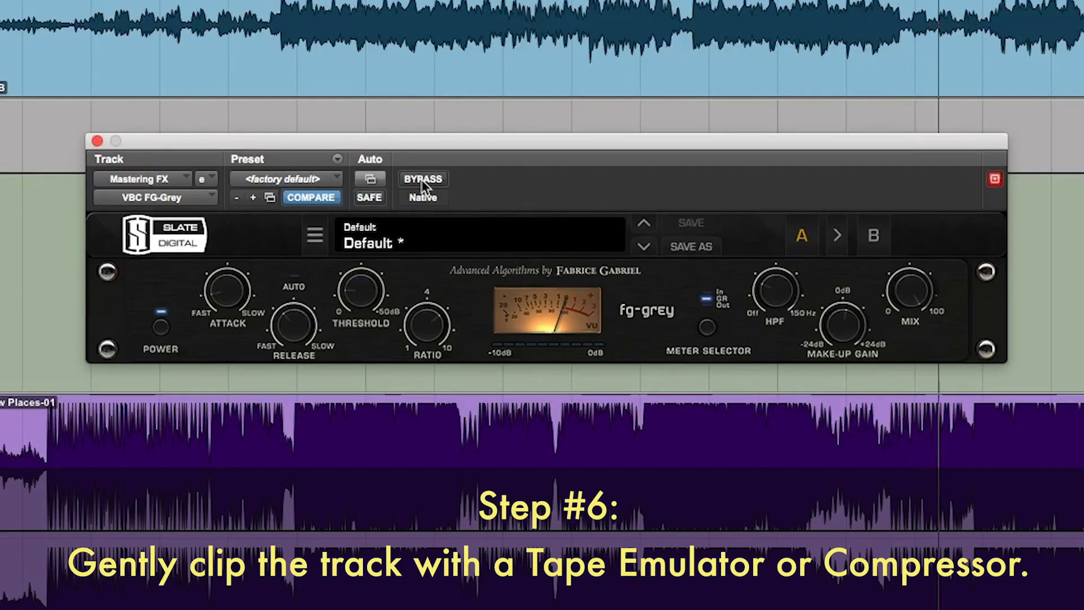
left_click(421, 180)
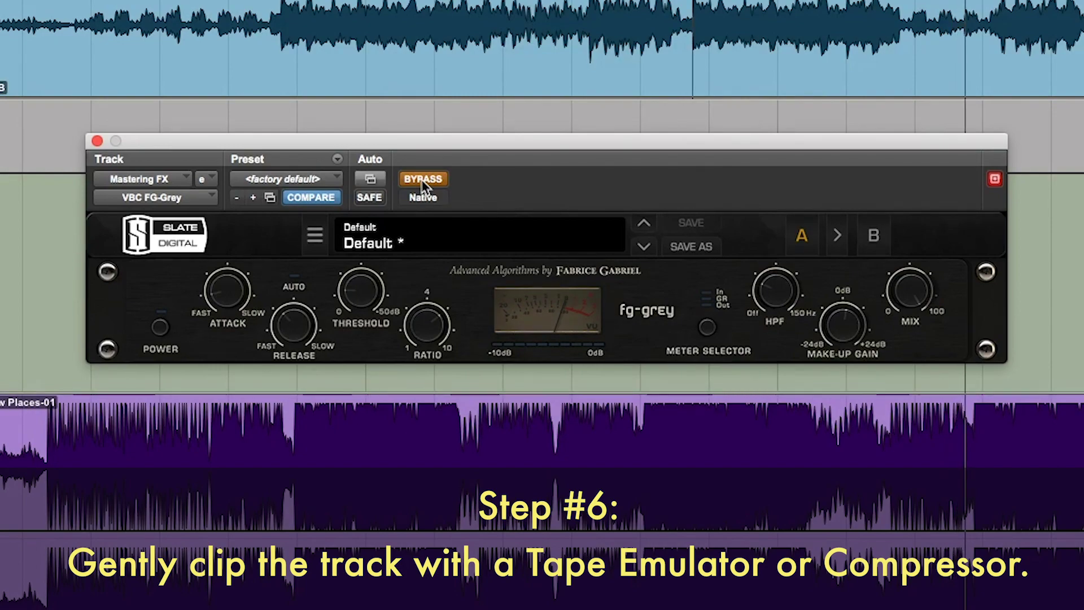
left_click(421, 179)
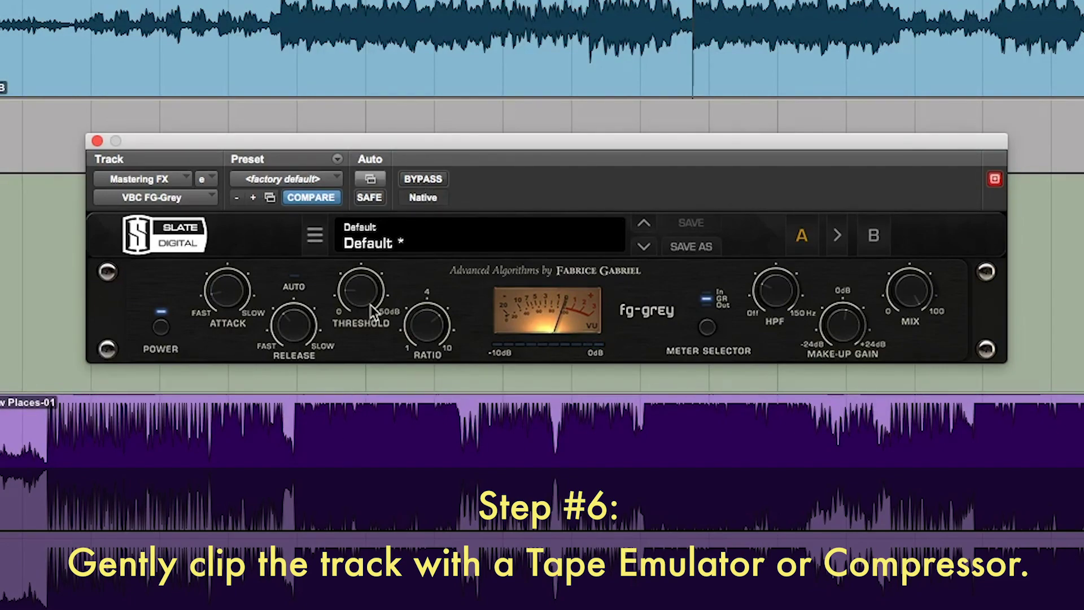
mouse_move(371, 310)
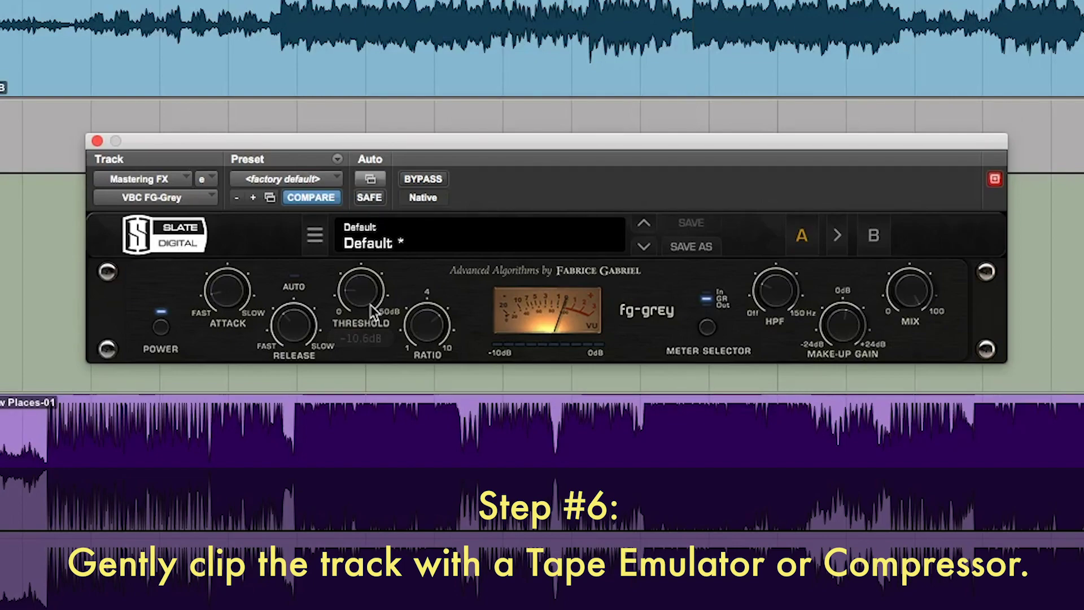
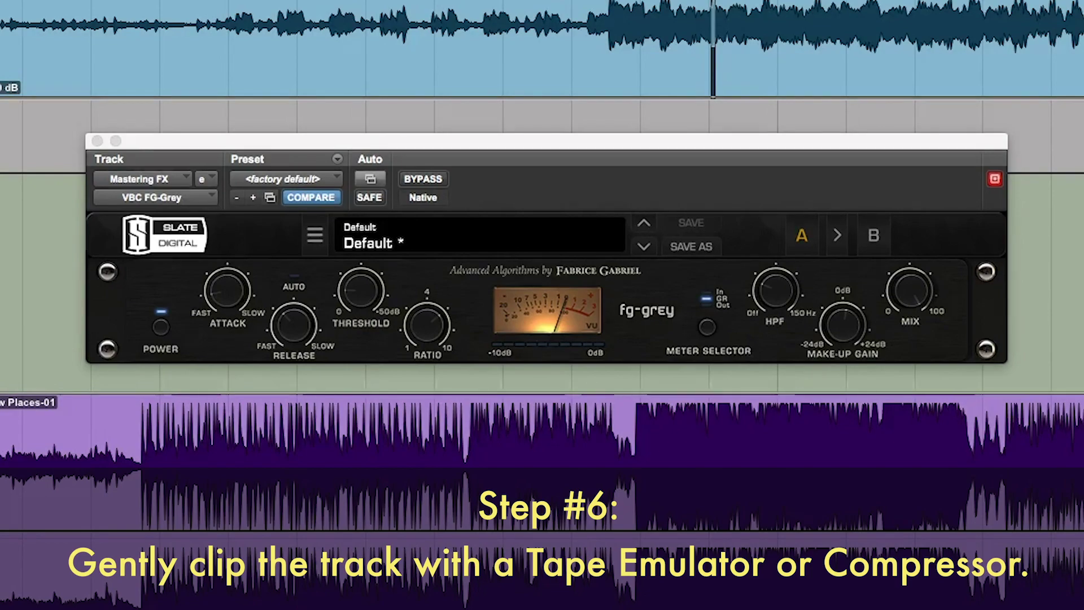
Examine the loud sections of the mix and the peaks of the reference track's waveform up close.
left_click(596, 65)
left_click(607, 65)
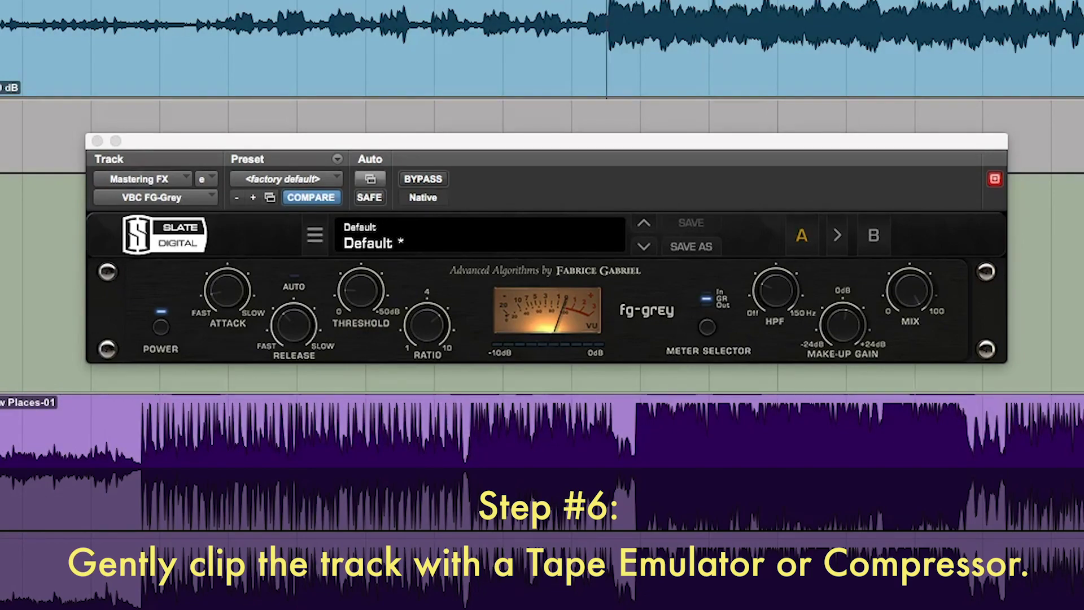
key("r")
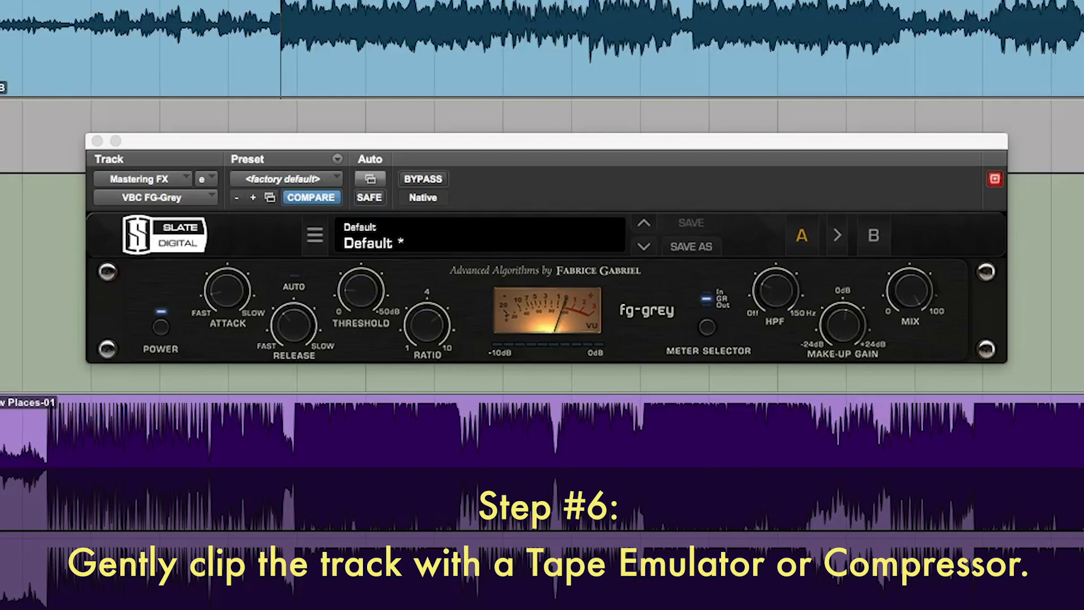
key("t")
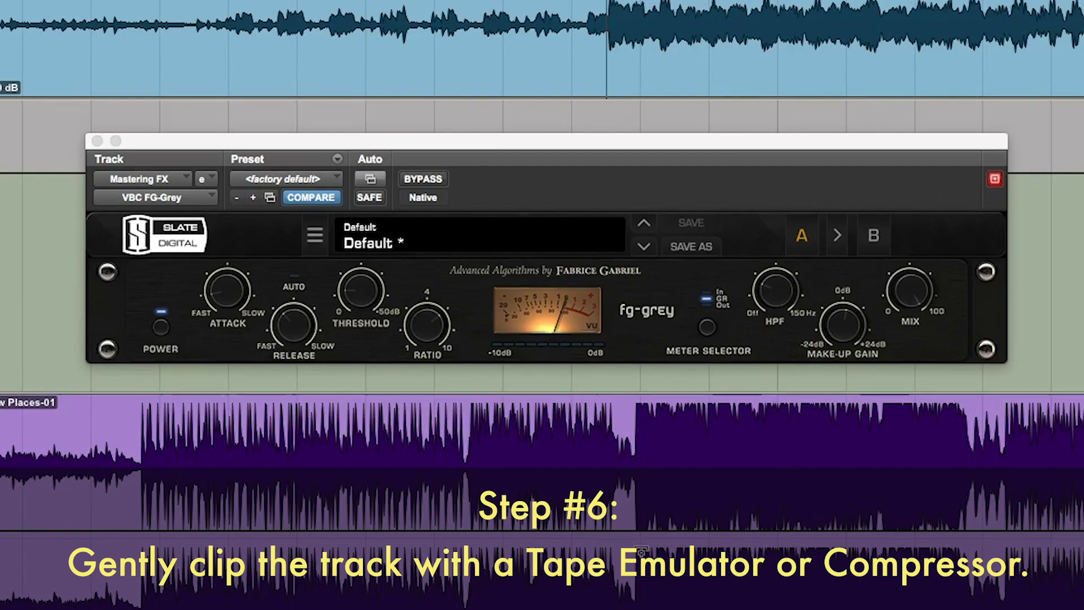
left_click_drag(638, 433, 801, 449)
key("t")
key("t")
key("t")
left_click(652, 429)
left_click_drag(663, 426, 869, 423)
key("r")
key("r")
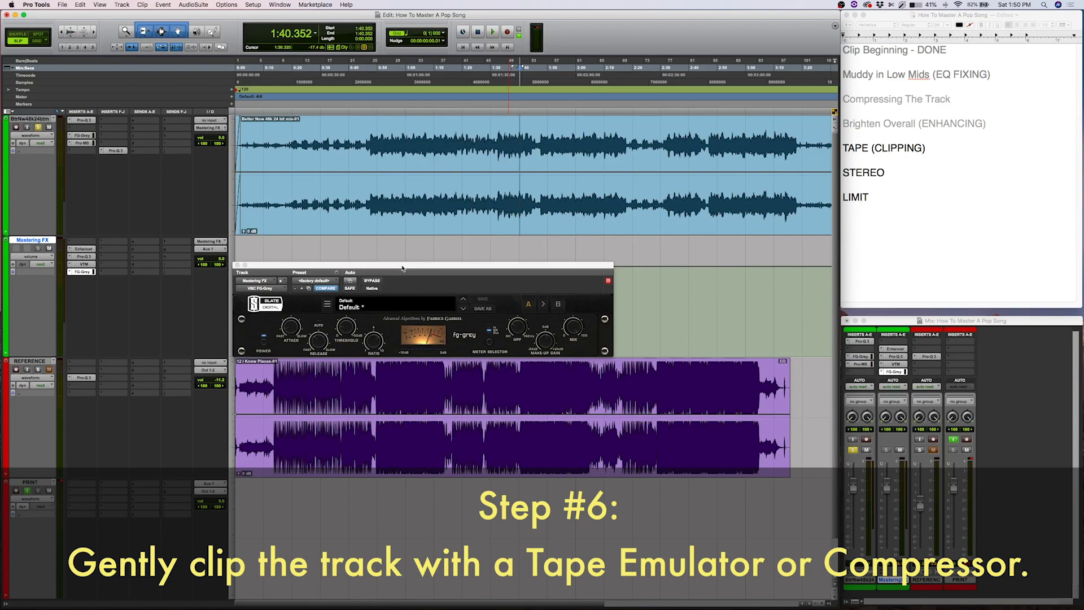
Reposition the FG-Grey window between the mix and reference waveforms, and gray out TAPE (CLIPPING) in the TextEdit notes.
left_click_drag(402, 269, 420, 250)
left_click(940, 160)
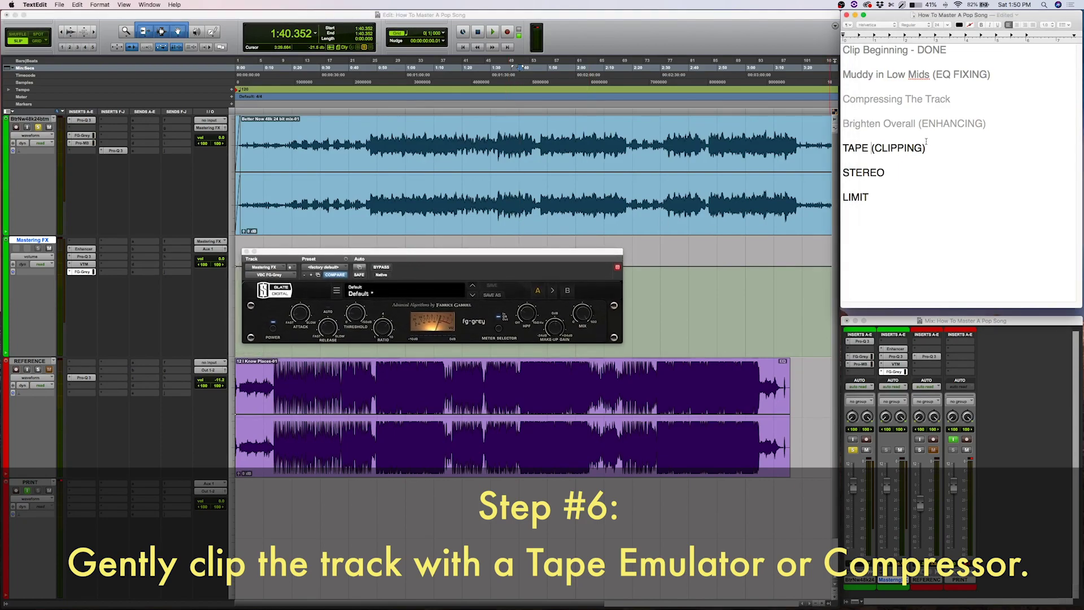
left_click_drag(926, 148, 842, 148)
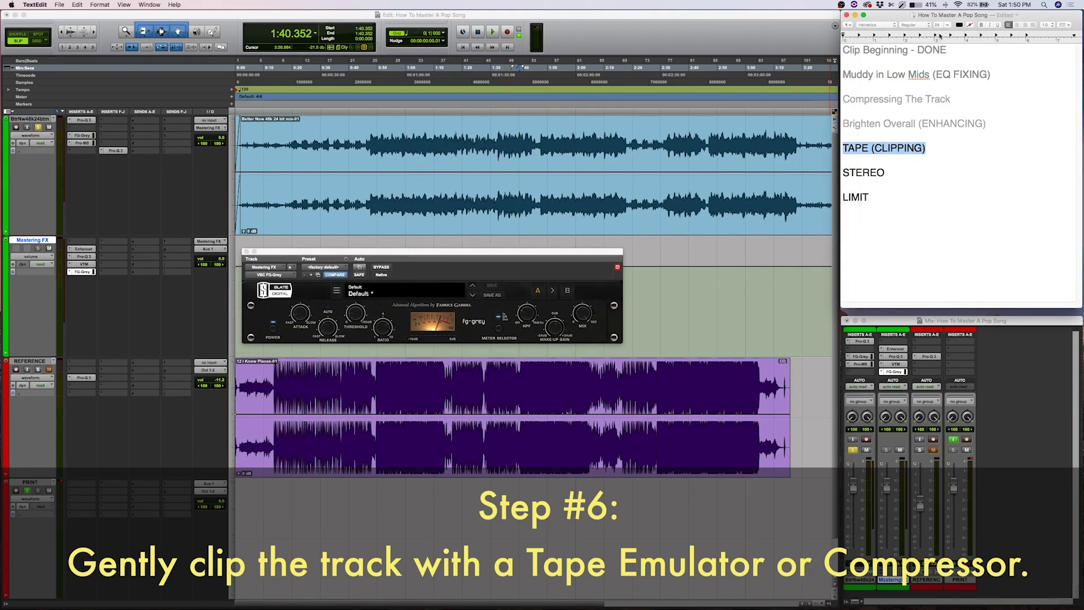
left_click(958, 26)
left_click(956, 47)
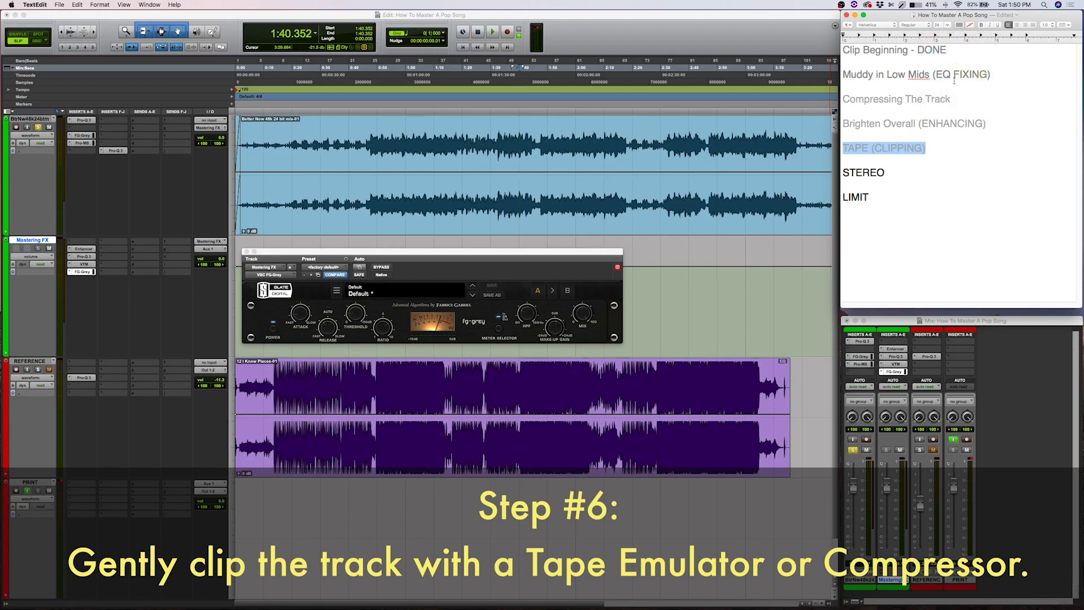
left_click_drag(926, 148, 884, 97)
left_click(889, 98)
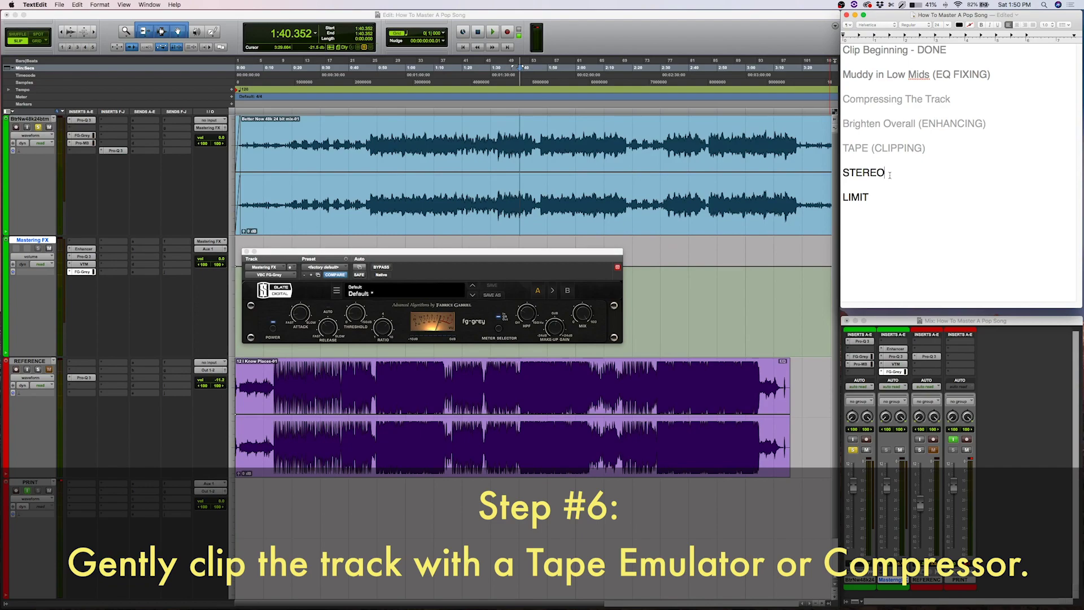
Go over the STEREO item in the notes, close the FG-Grey compressor window and return to the Pro Tools session.
left_click_drag(890, 174, 843, 174)
left_click(860, 174)
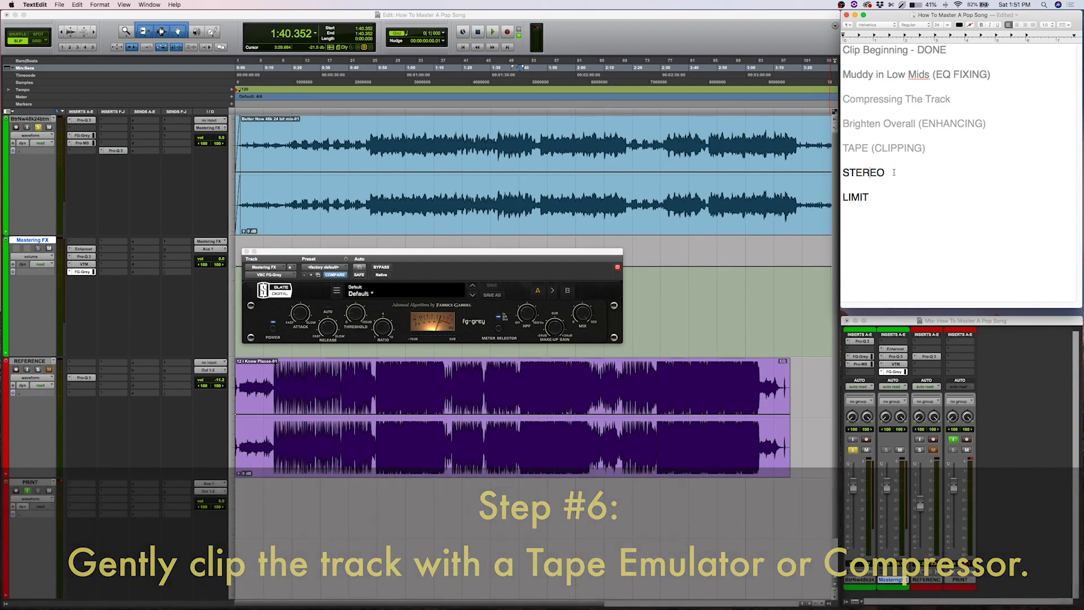
left_click_drag(959, 173, 858, 174)
left_click(862, 173)
left_click(247, 252)
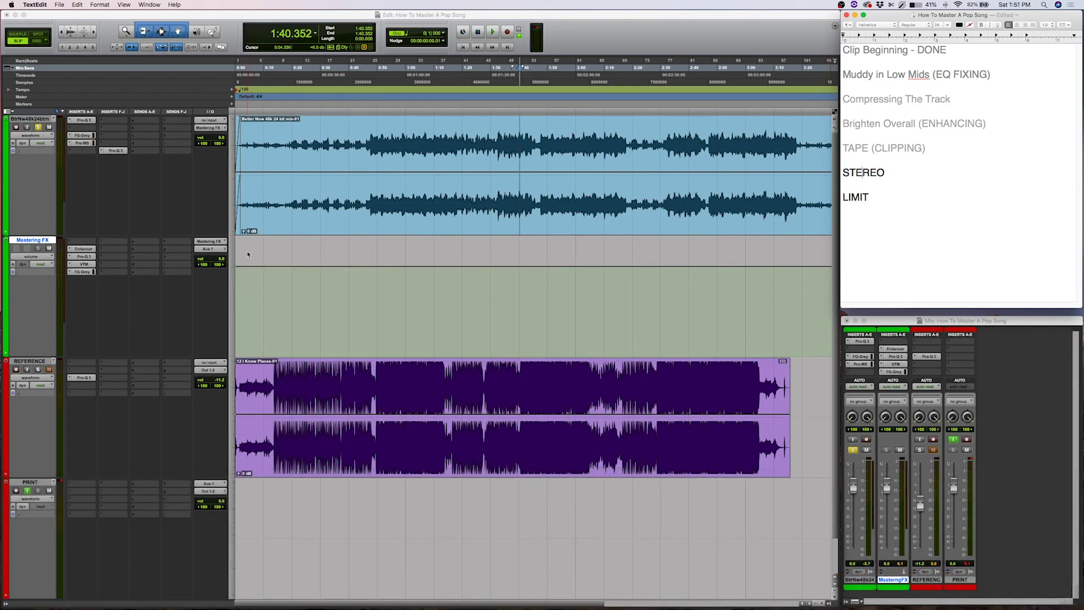
triple_click(873, 171)
left_click(872, 171)
left_click(156, 379)
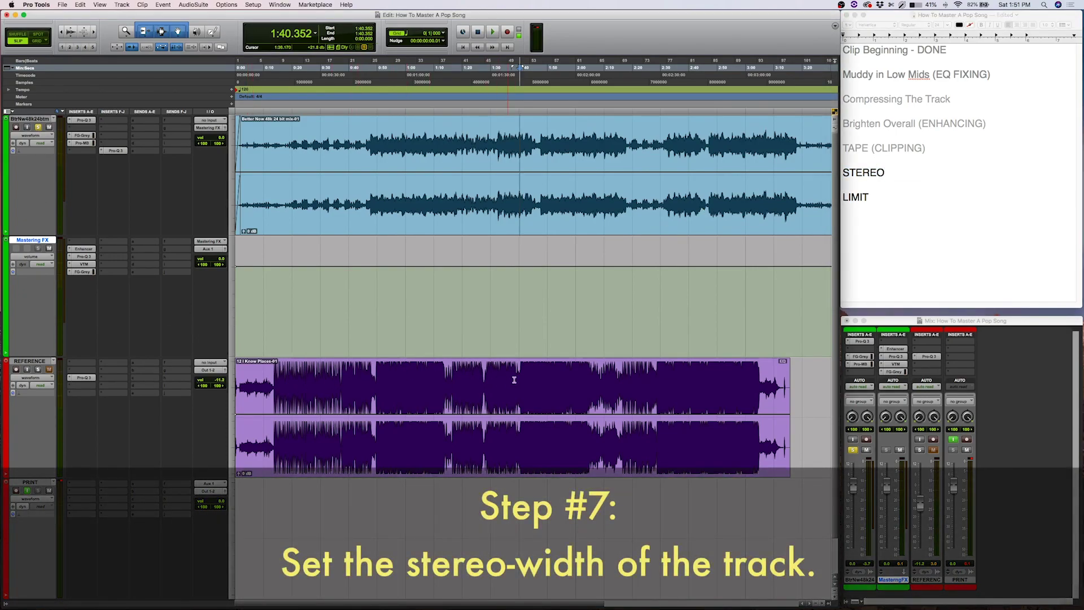
Play from about 1:14.8 and switch solo to the reference track and back to the mix to compare their stereo width.
left_click(461, 369)
left_click(448, 376)
key("space")
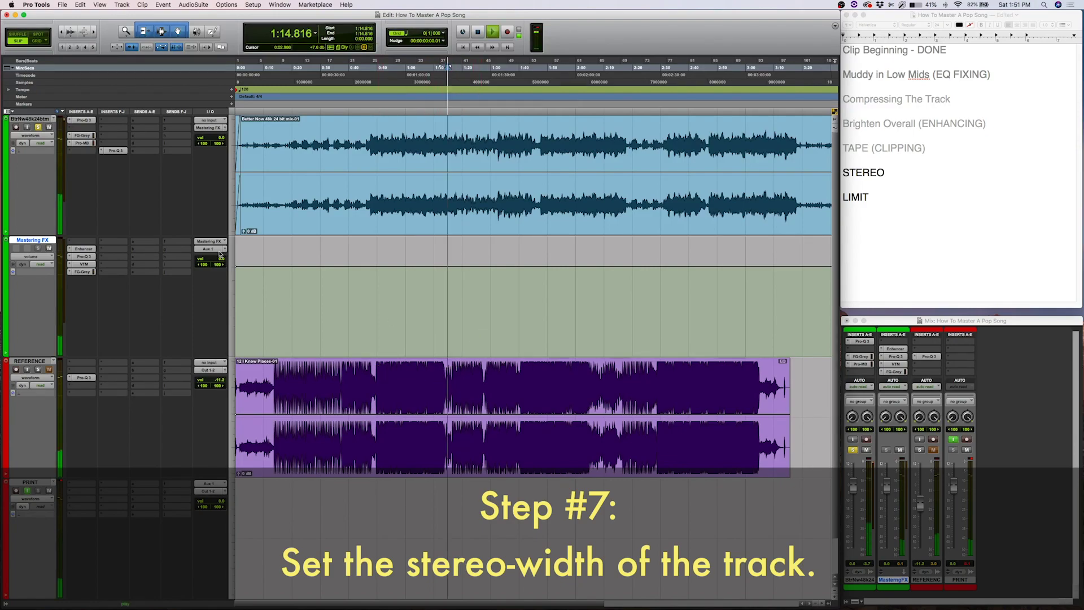
left_click(39, 371)
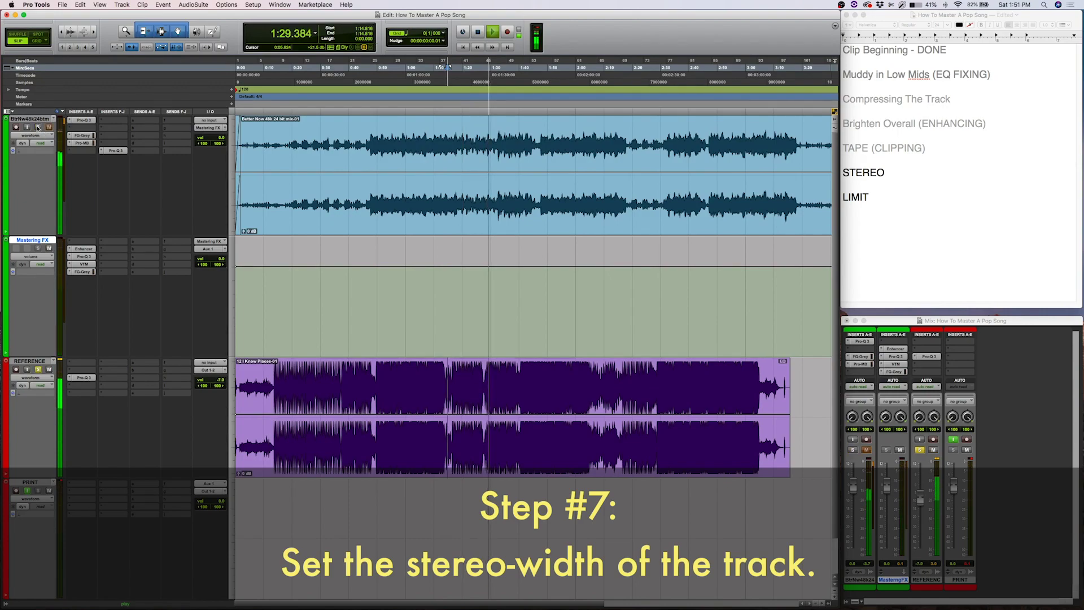
left_click(38, 127)
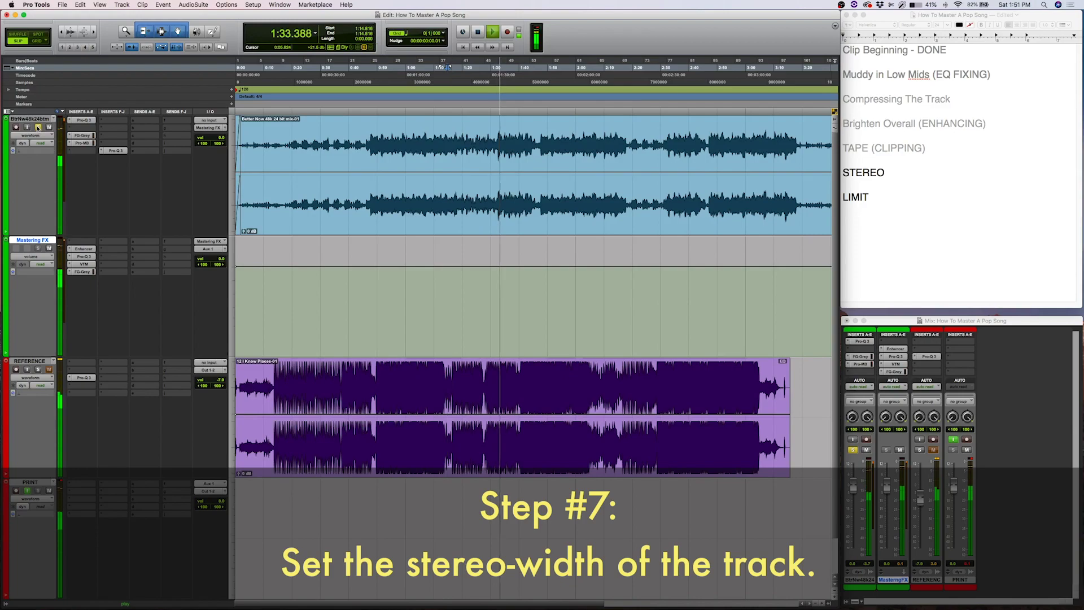
key("space")
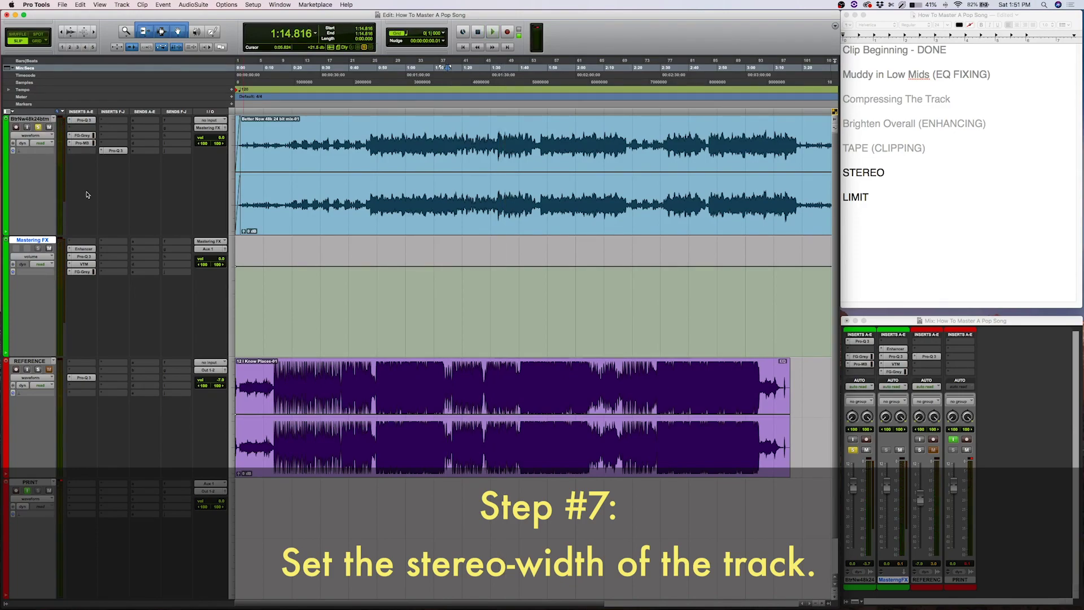
Insert the AIR Stereo Width (stereo) plug-in in the first free F-J insert slot of the Mastering FX track.
left_click(104, 253)
mouse_move(104, 253)
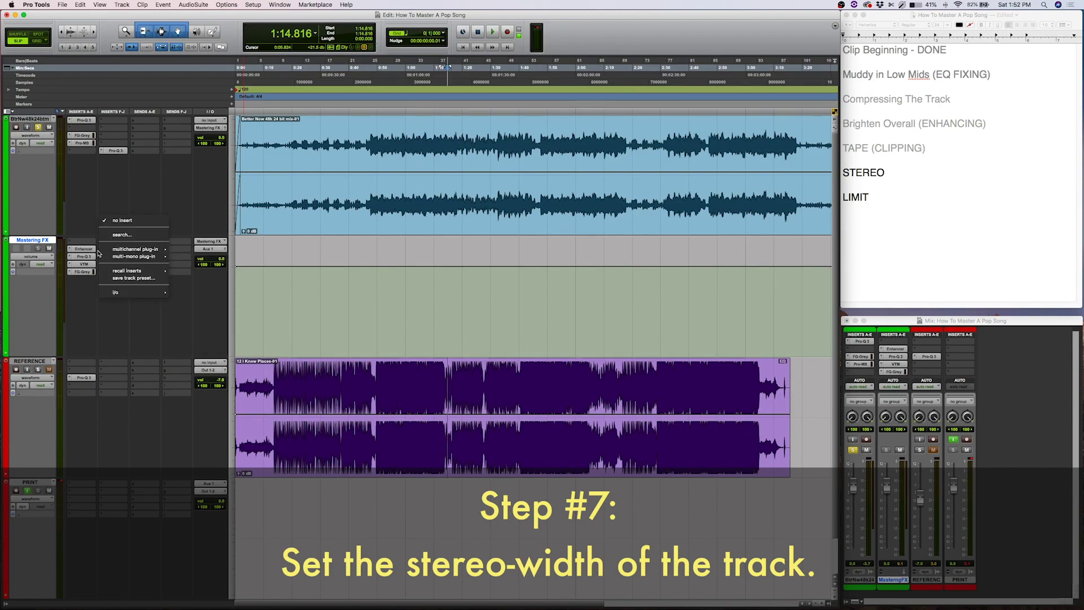
mouse_move(194, 259)
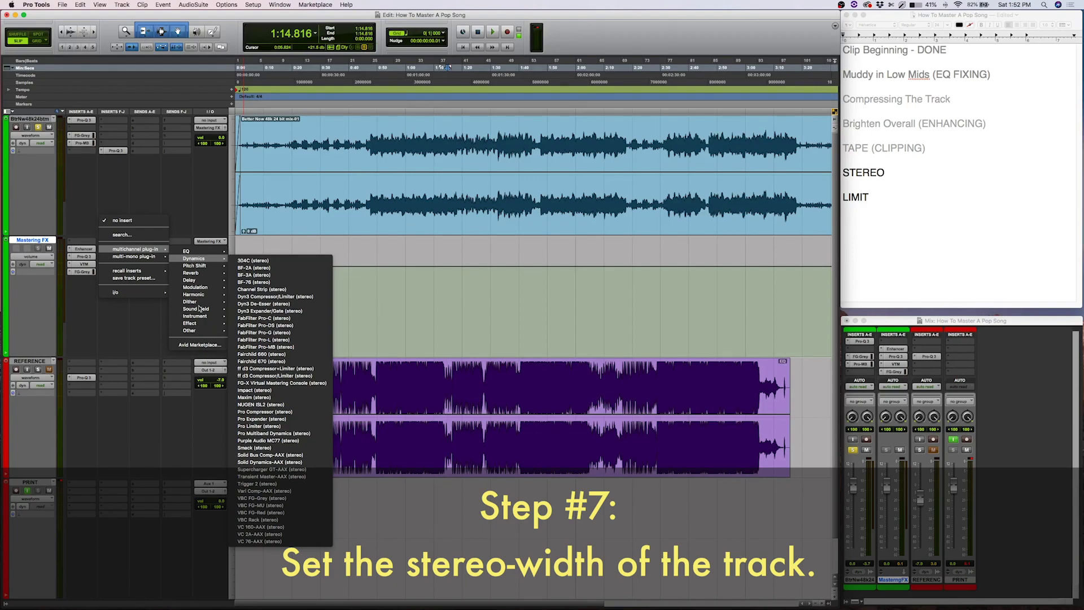
mouse_move(199, 308)
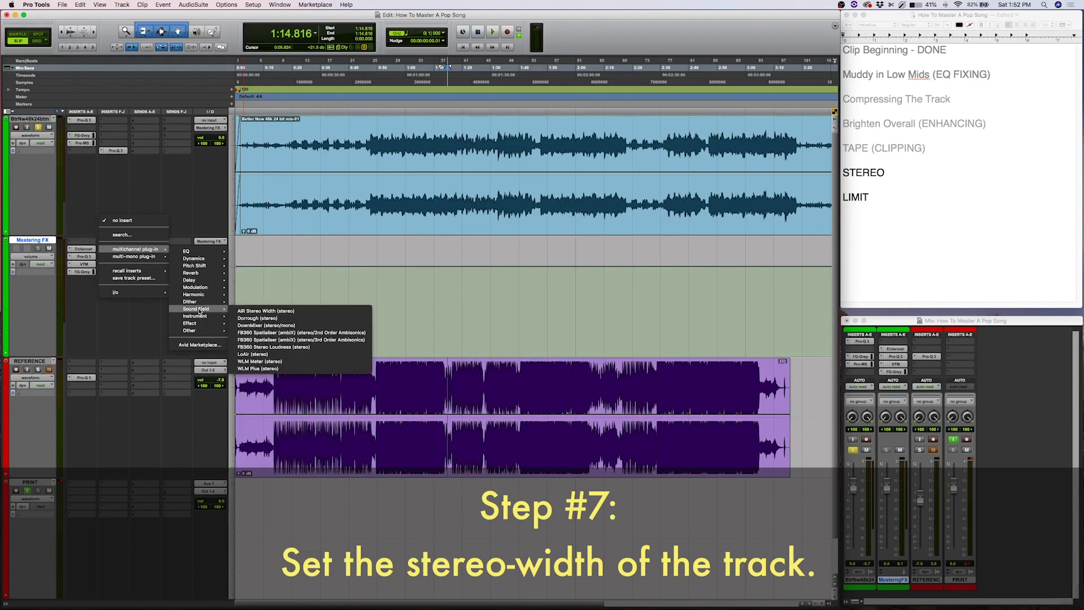
left_click(282, 313)
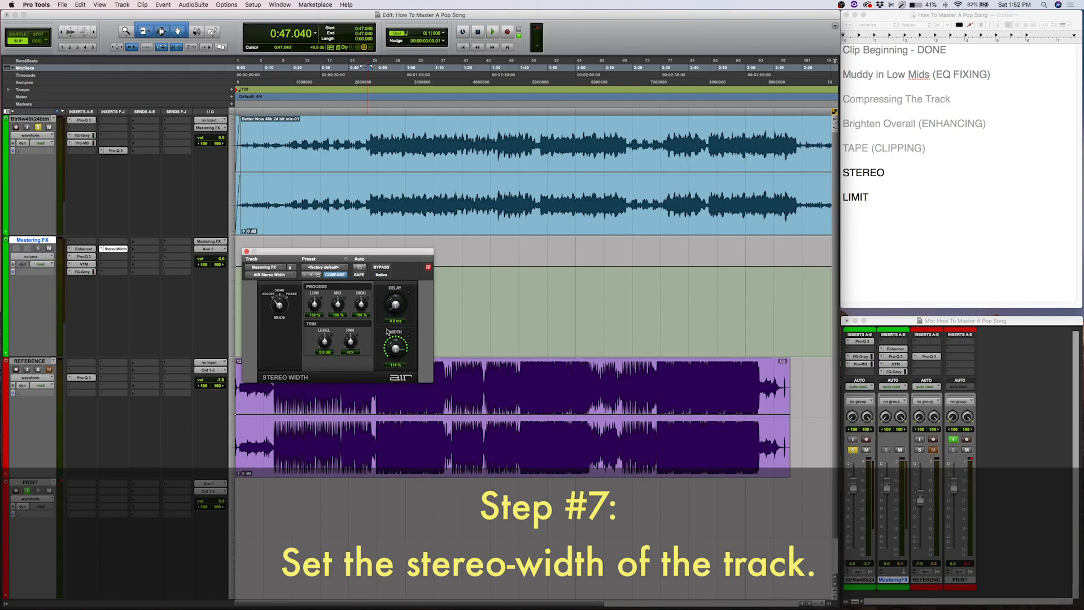
Play from about 0:47 and toggle the Stereo Width plug-in's bypass to compare the mix with and without the widening.
left_click(381, 268)
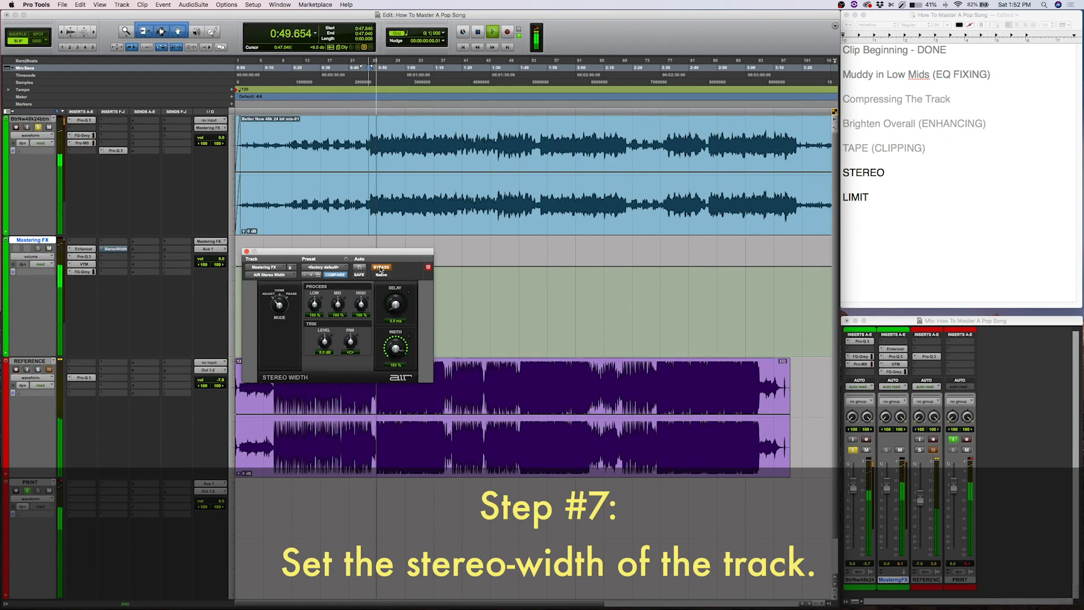
left_click(381, 269)
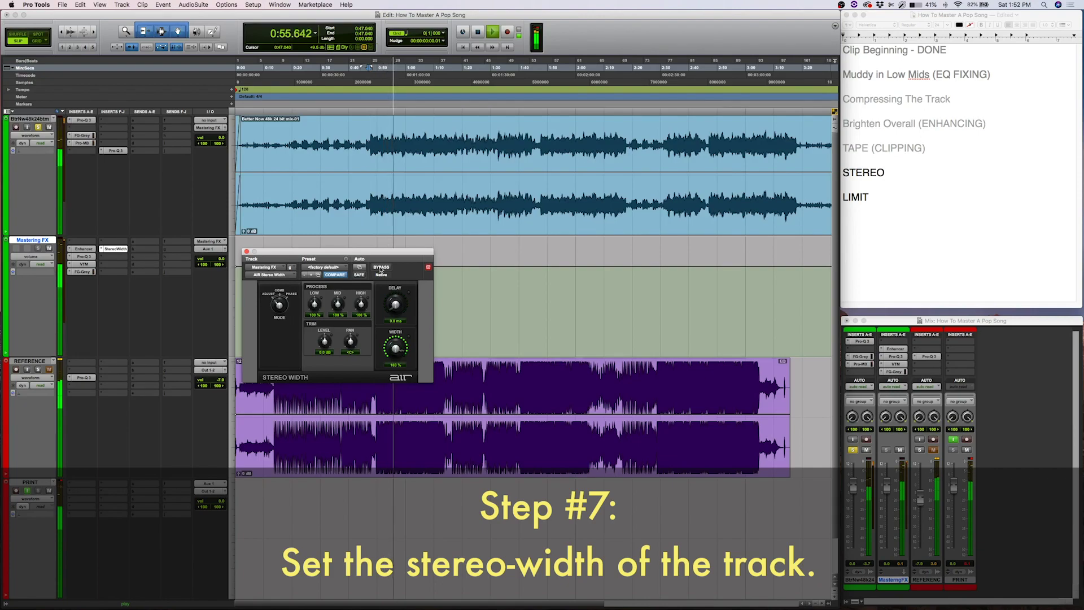
left_click(381, 268)
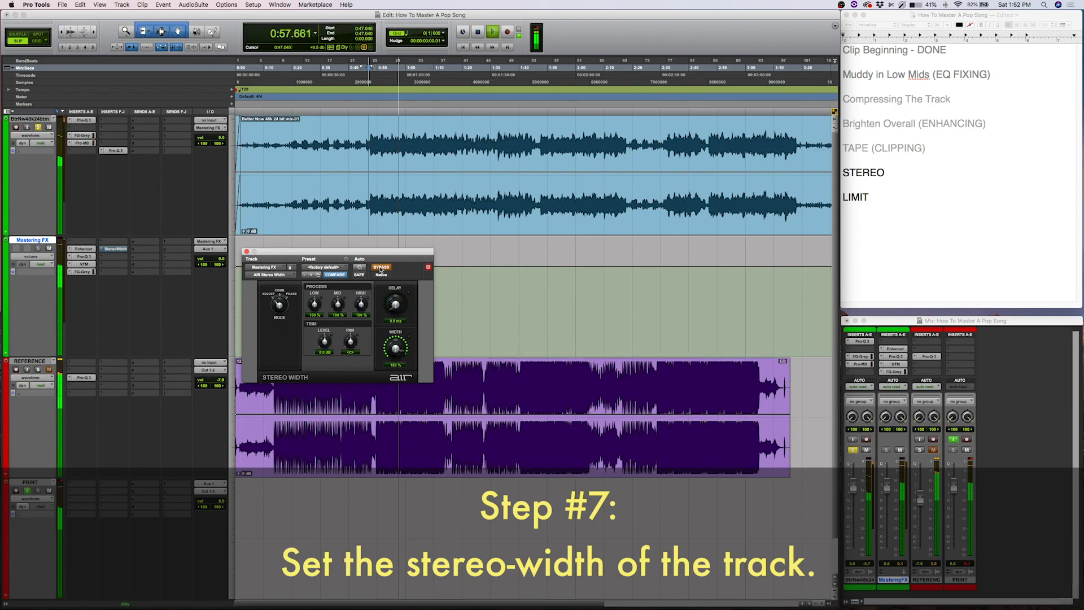
left_click(381, 268)
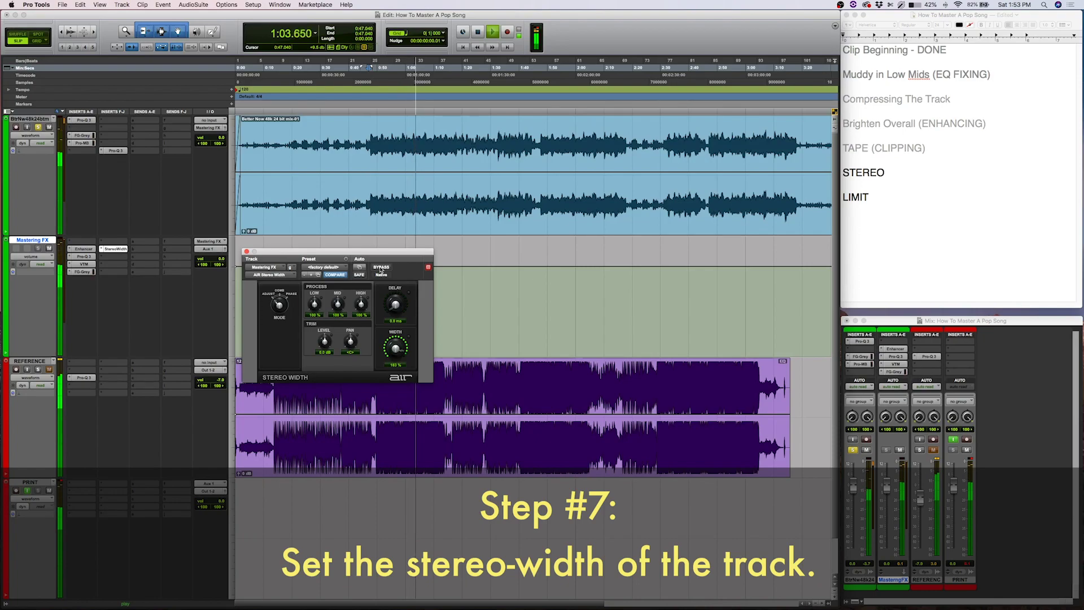
key("space")
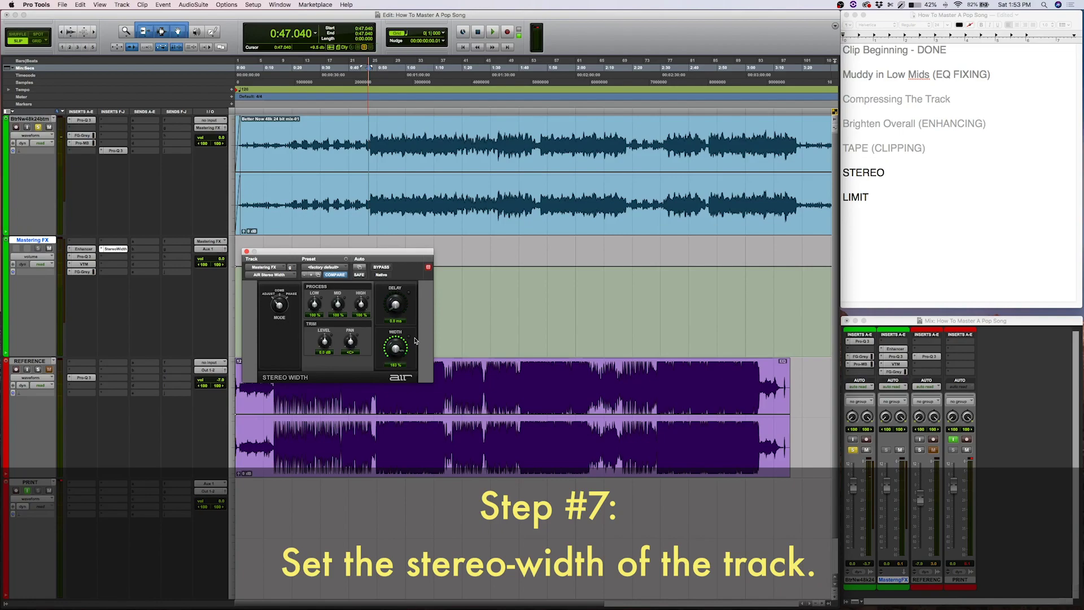
Lower the WIDTH amount in the AIR Stereo Width plug-in and shift its window slightly upward.
left_click_drag(396, 343, 396, 344)
left_click_drag(395, 347, 399, 358)
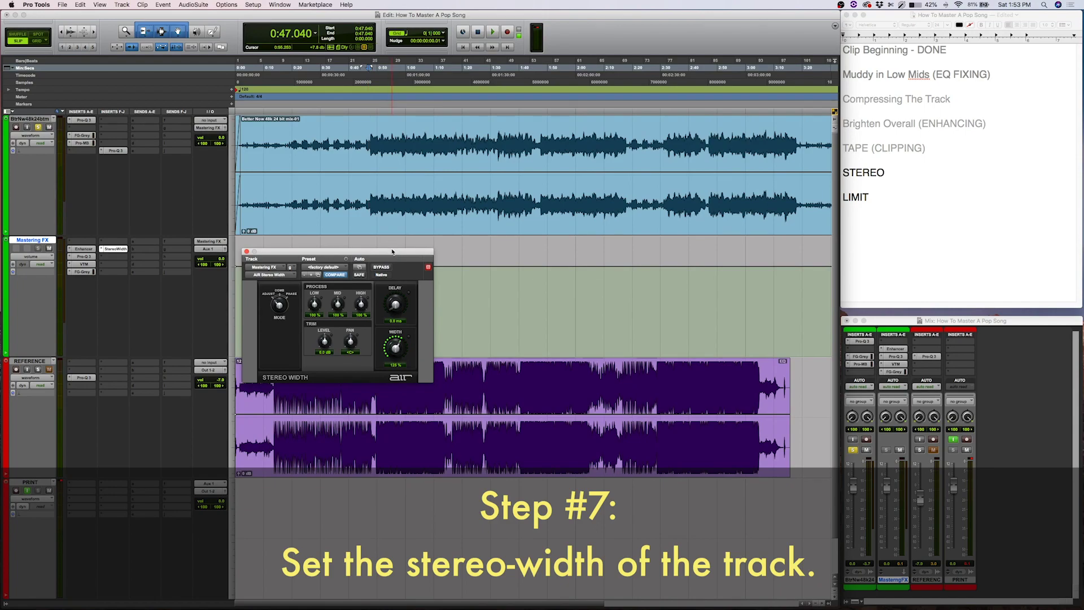
left_click_drag(393, 252, 393, 244)
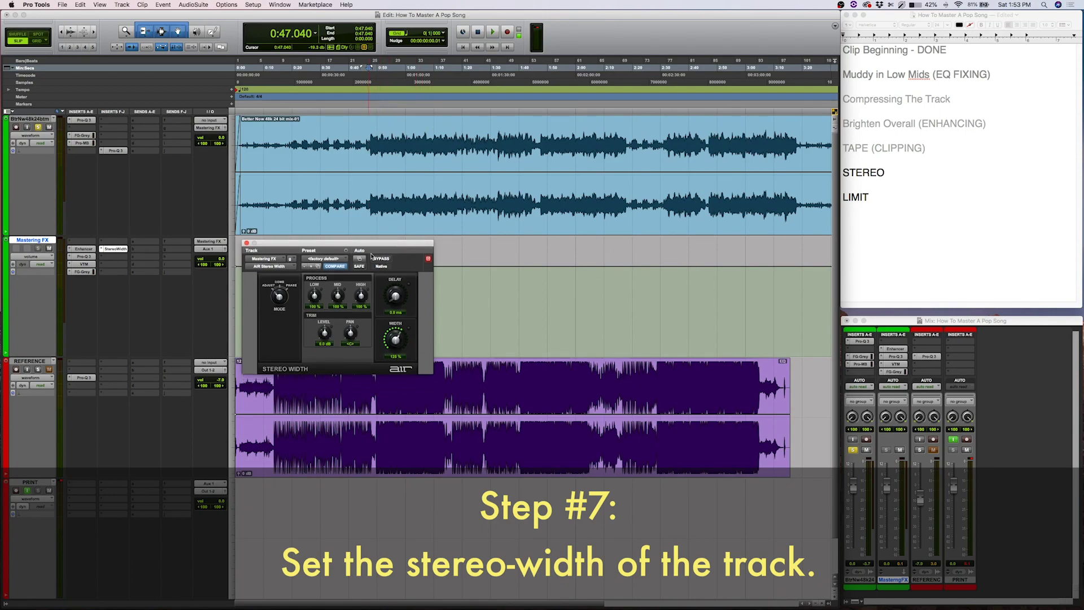
Play the mix from about 0:47.6 while switching the Stereo Width bypass on and off to judge the reduced width.
left_click(386, 260)
left_click(369, 134)
key("space")
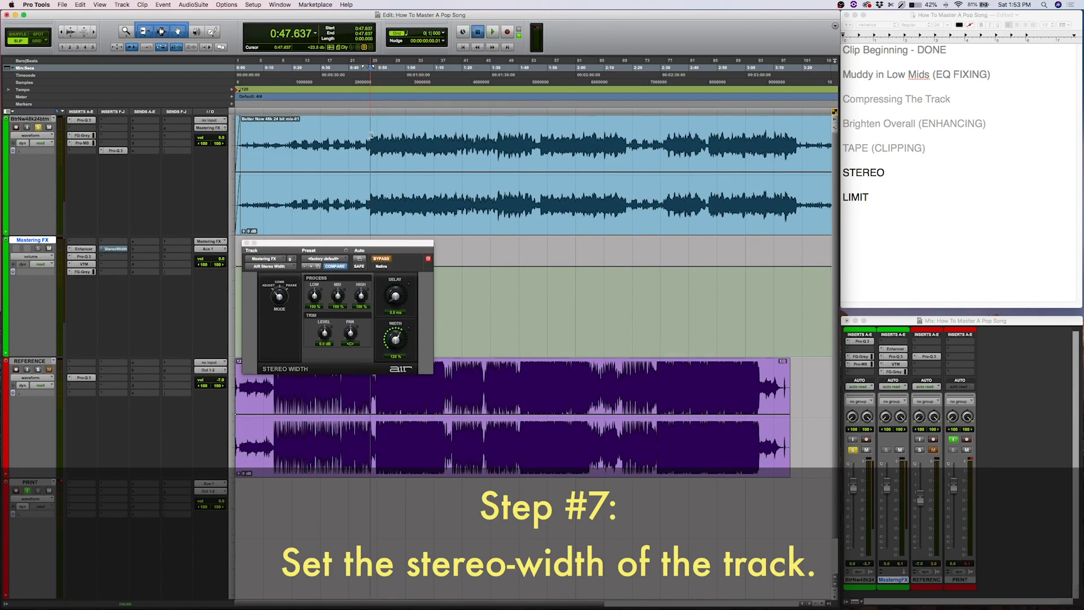
left_click(388, 260)
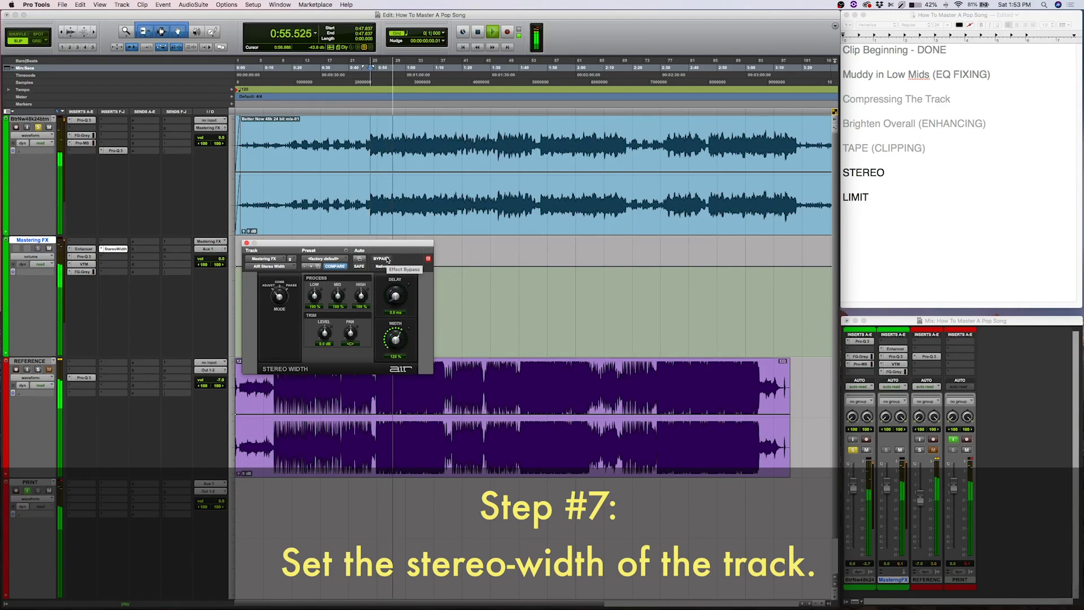
left_click(387, 259)
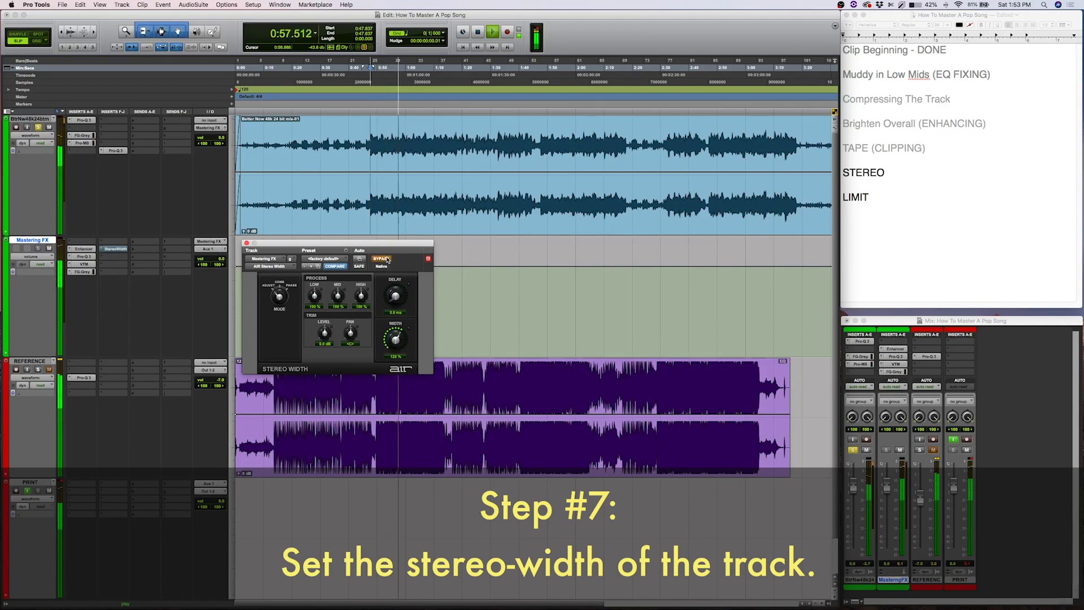
left_click(387, 259)
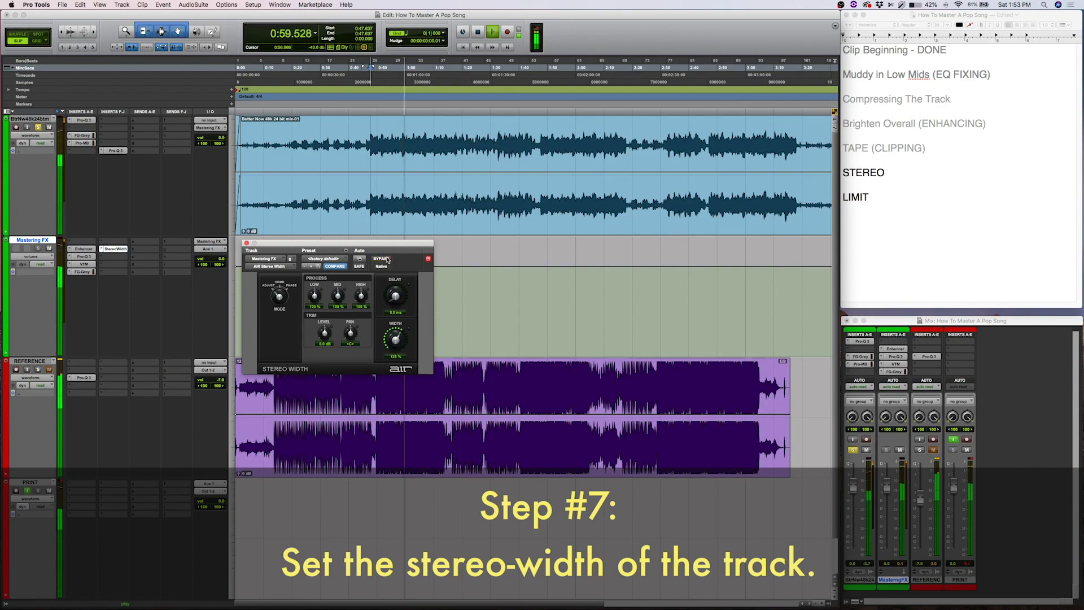
key("space")
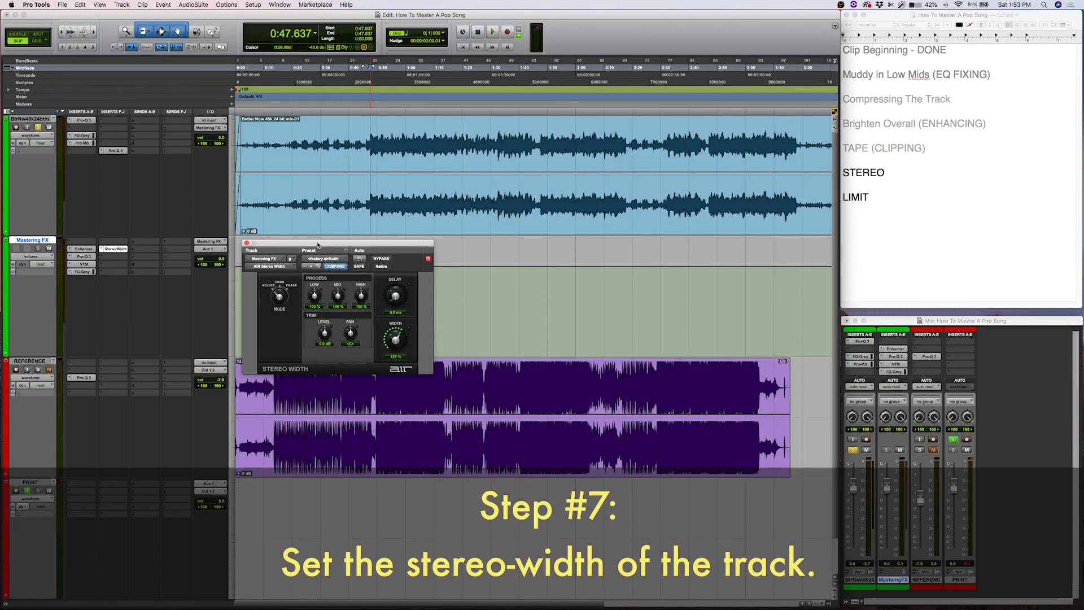
Fine-tune the WIDTH amount, reposition the Stereo Width window and close it.
mouse_move(318, 243)
left_mouse_down()
mouse_move(301, 216)
mouse_move(315, 243)
left_mouse_up()
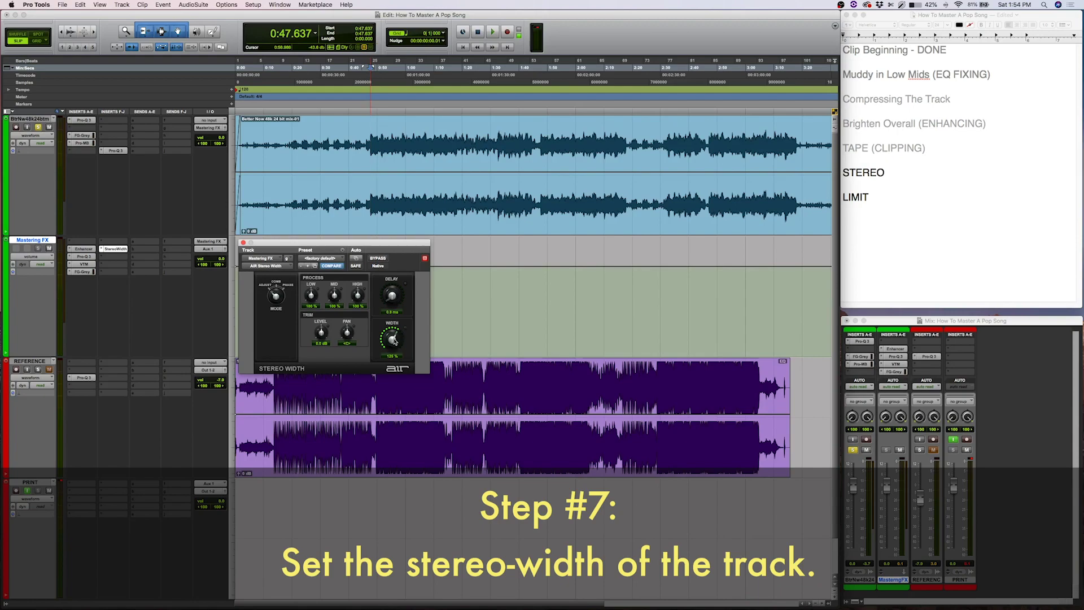
left_click_drag(393, 339, 394, 345)
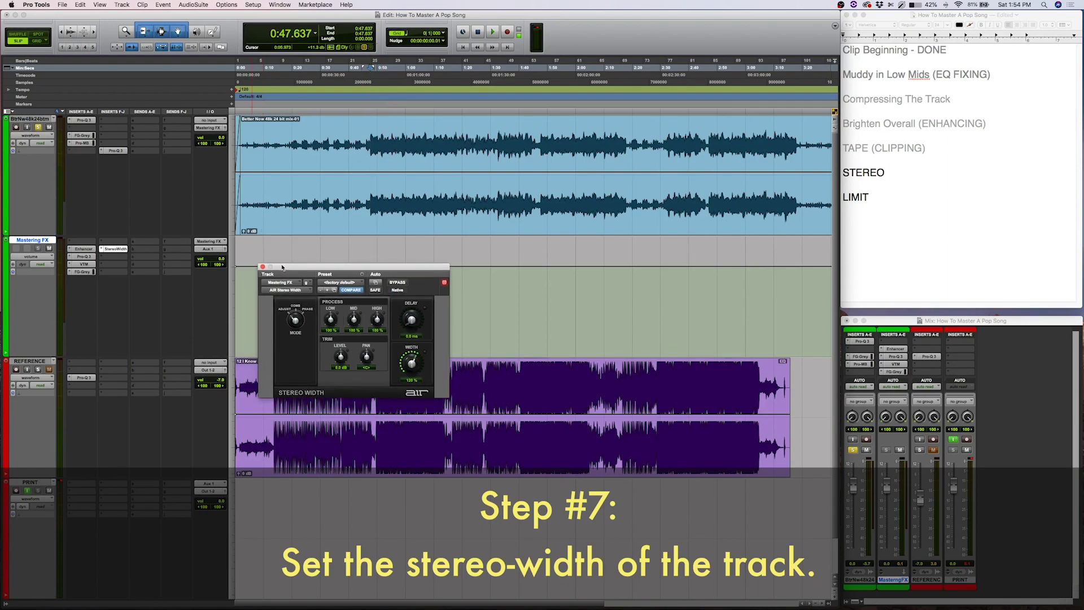
left_click_drag(263, 243, 264, 235)
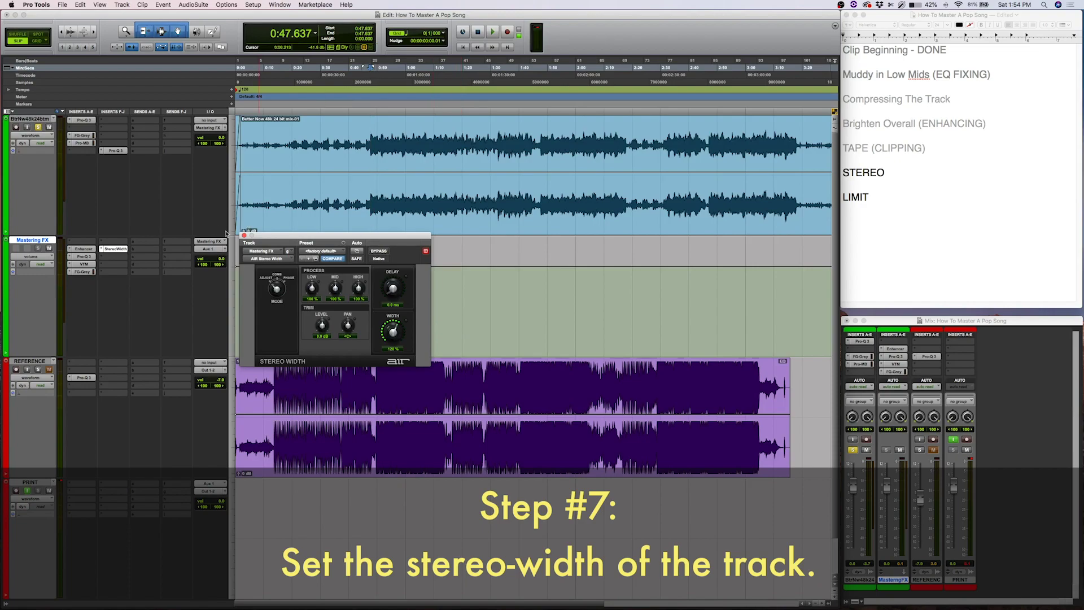
left_click(243, 236)
Switch to the TextEdit notes and gray out the STEREO item.
double_click(864, 172)
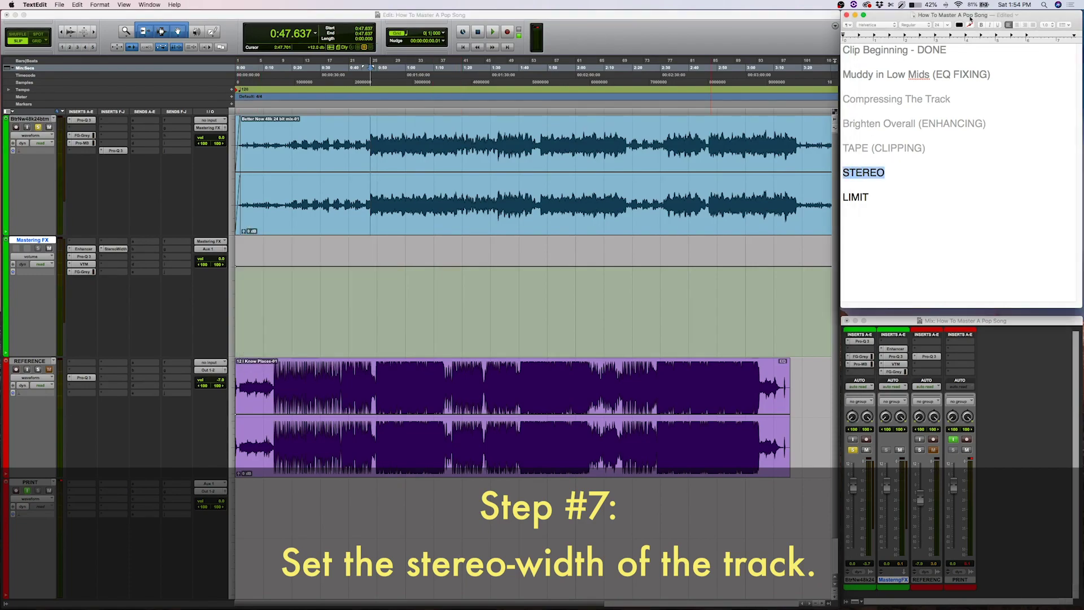
left_click(960, 25)
left_click(963, 40)
left_click(919, 277)
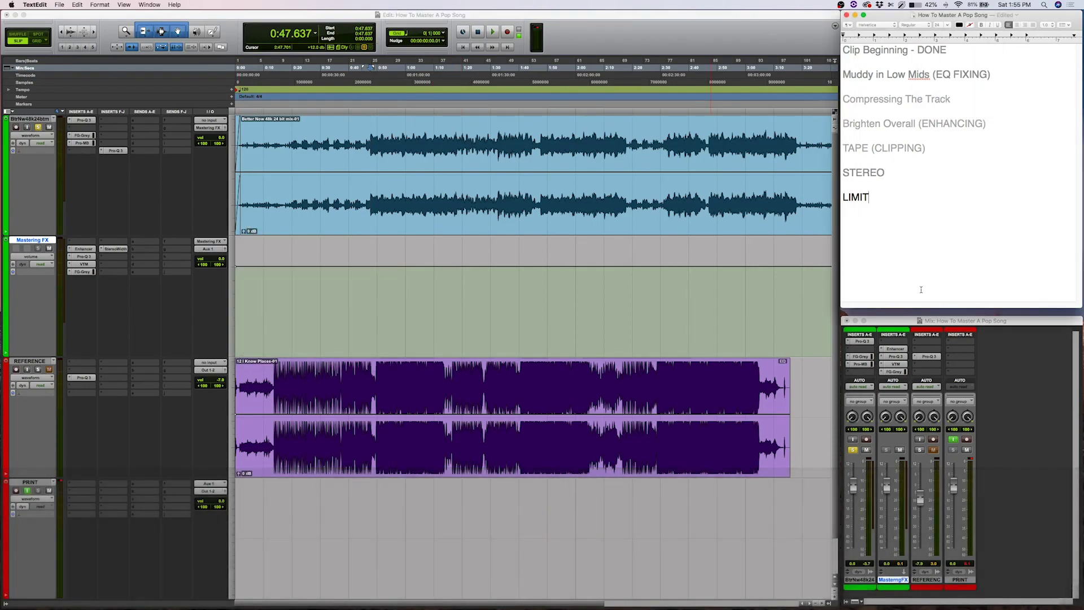
Return to Pro Tools and examine the peaks of the reference track's loud section from about 0:49.6 to 1:10.5 up close.
left_click(64, 483)
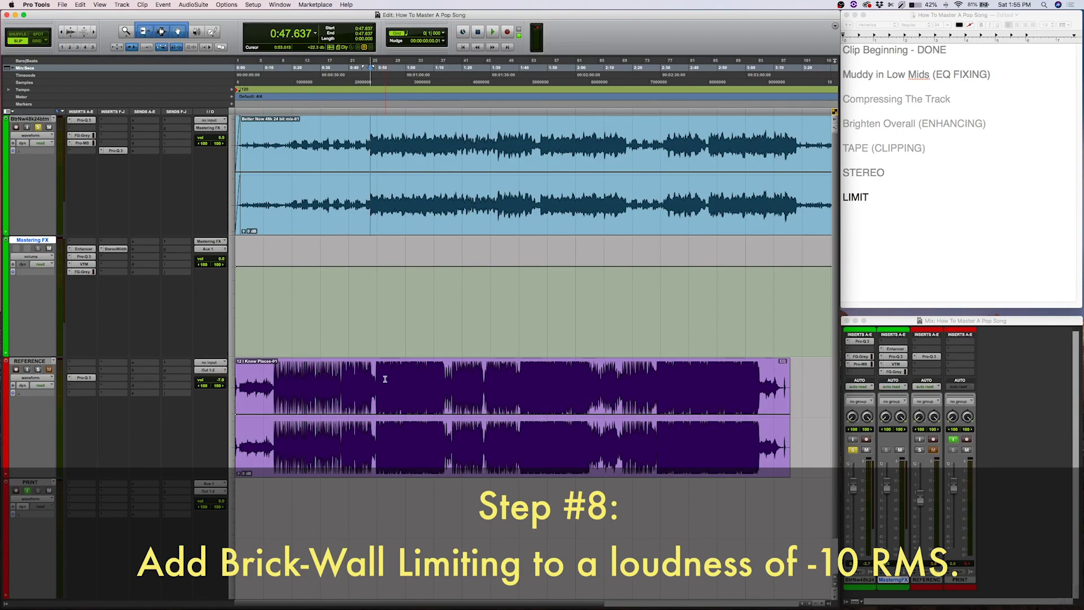
left_click_drag(376, 379, 434, 382)
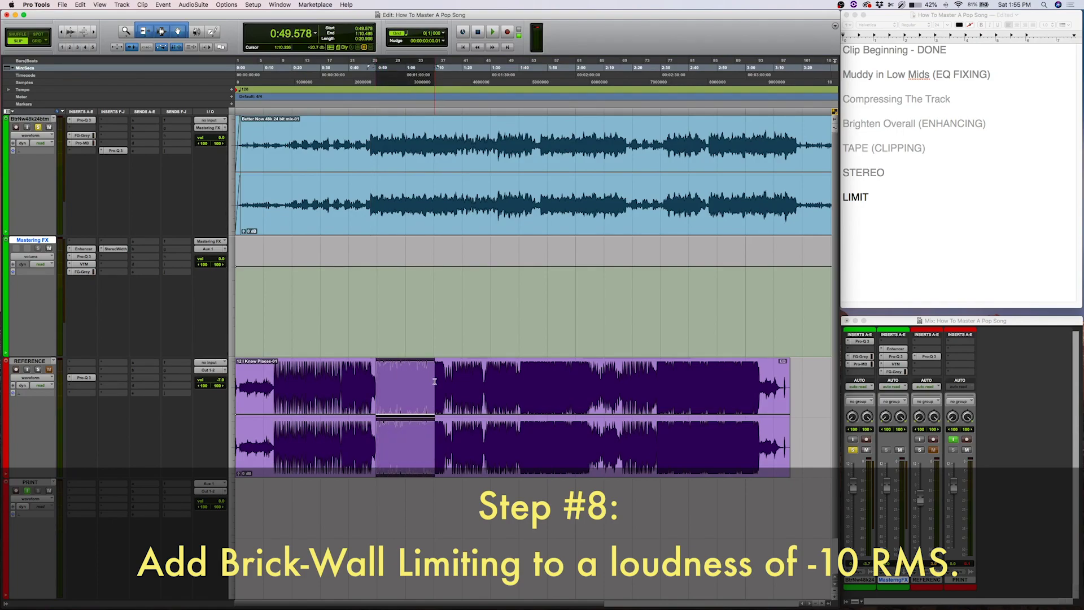
key("t")
key("t")
scroll(434, 381, "right", 5)
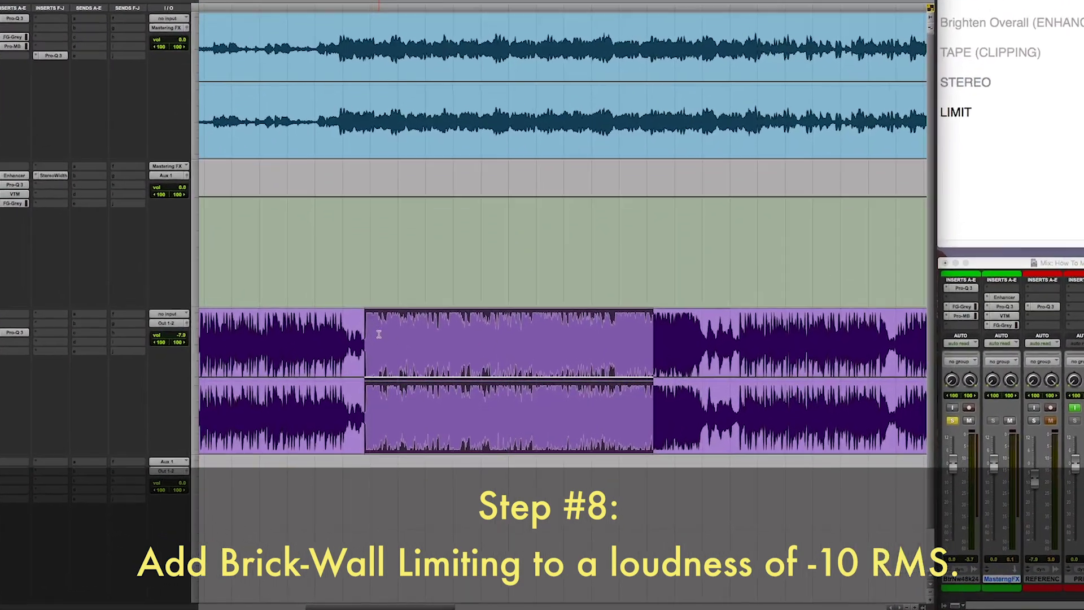
left_click_drag(371, 375, 511, 380)
left_click_drag(607, 214, 543, 240)
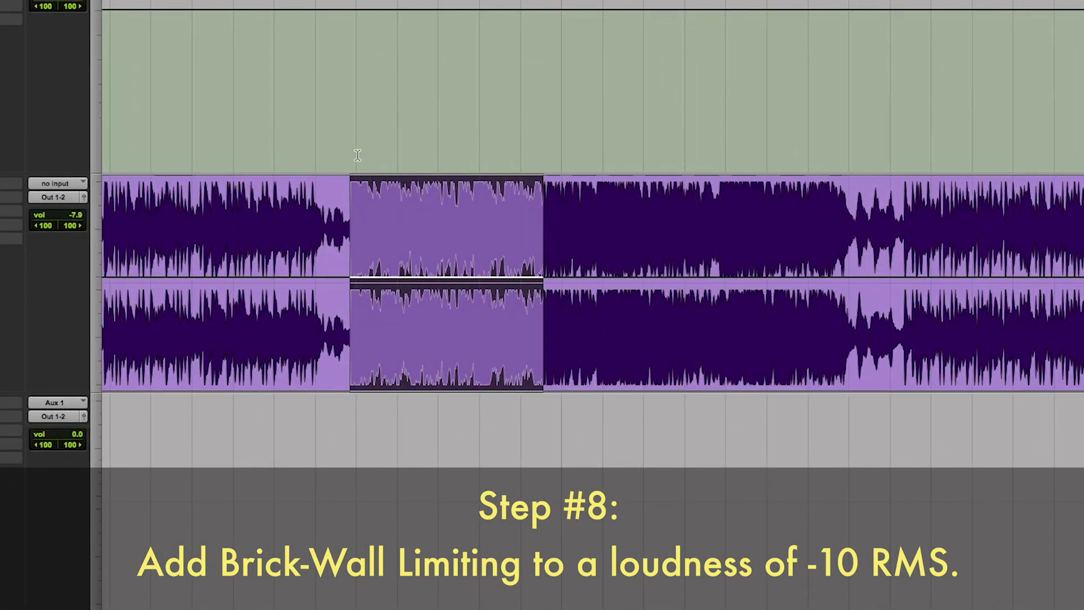
left_click(346, 252)
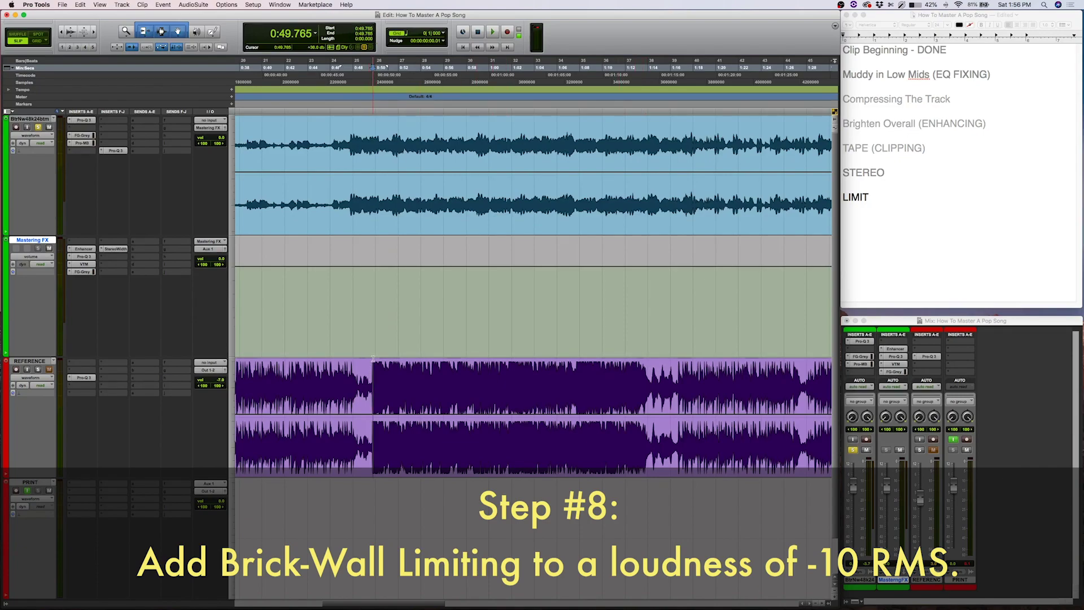
left_click(394, 368)
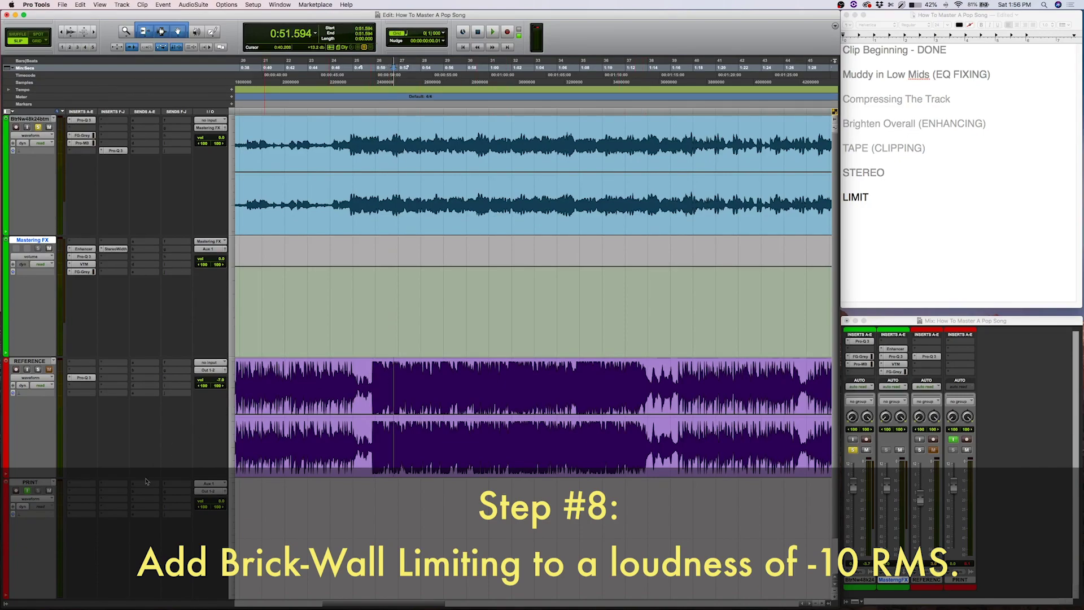
Insert the FabFilter Pro-L (stereo) limiter on the Mastering FX track below the stereo width plug-in.
left_click(104, 263)
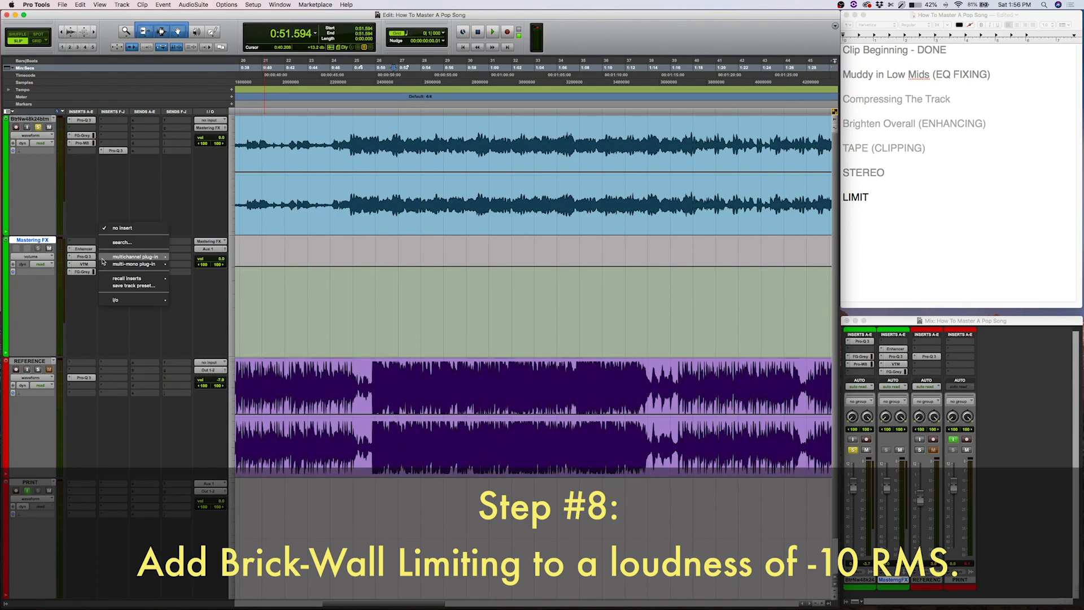
mouse_move(156, 255)
mouse_move(212, 266)
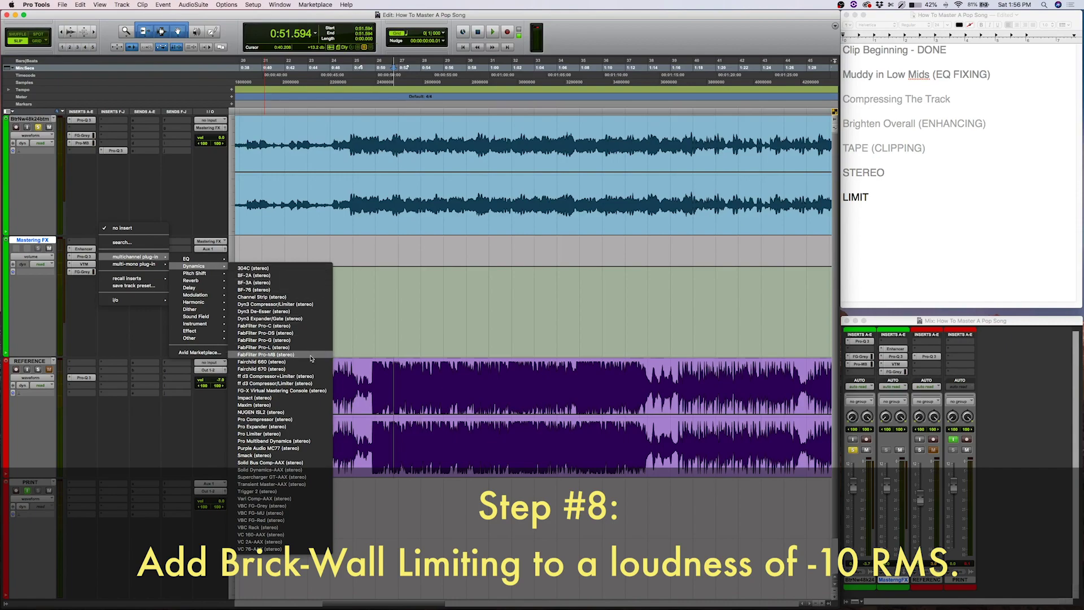
left_click(292, 348)
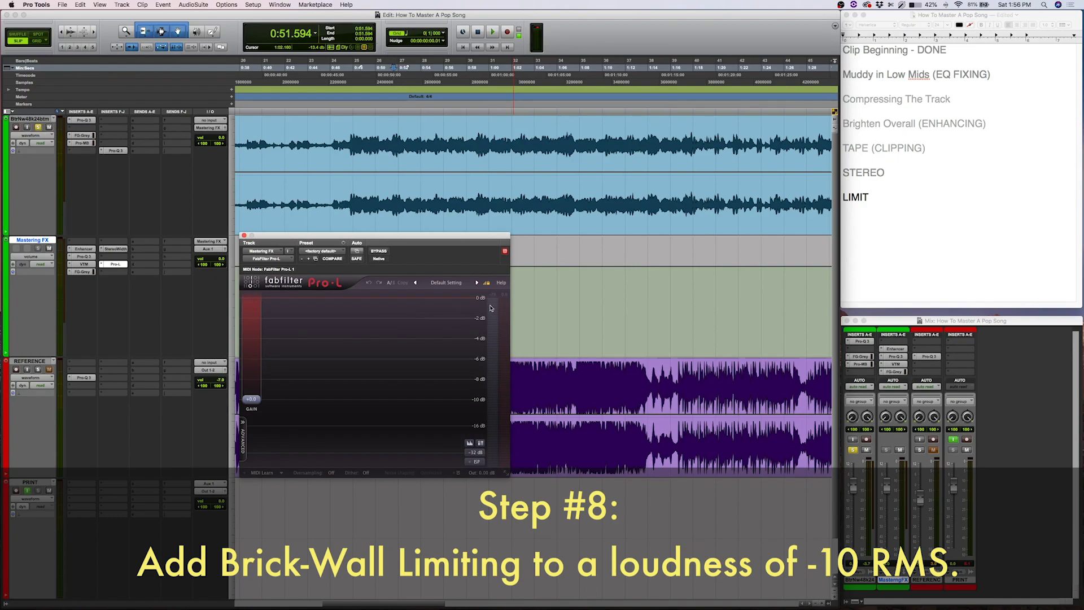
Insert the NUGEN ISL2 (stereo) true peak limiter on the Mastering FX track after Pro-L.
left_click(115, 257)
mouse_move(195, 283)
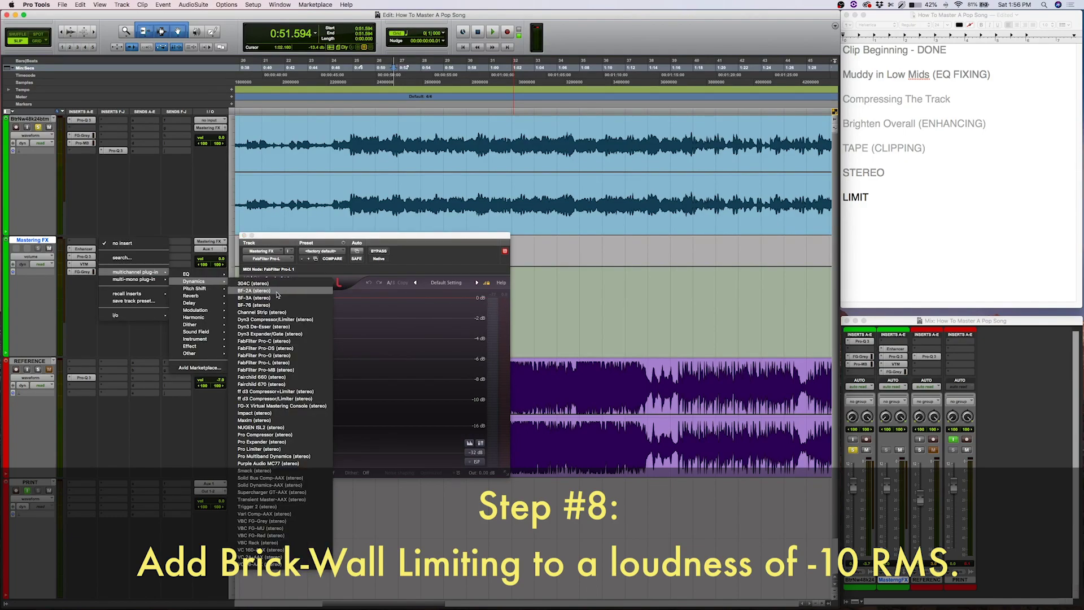
left_click(257, 429)
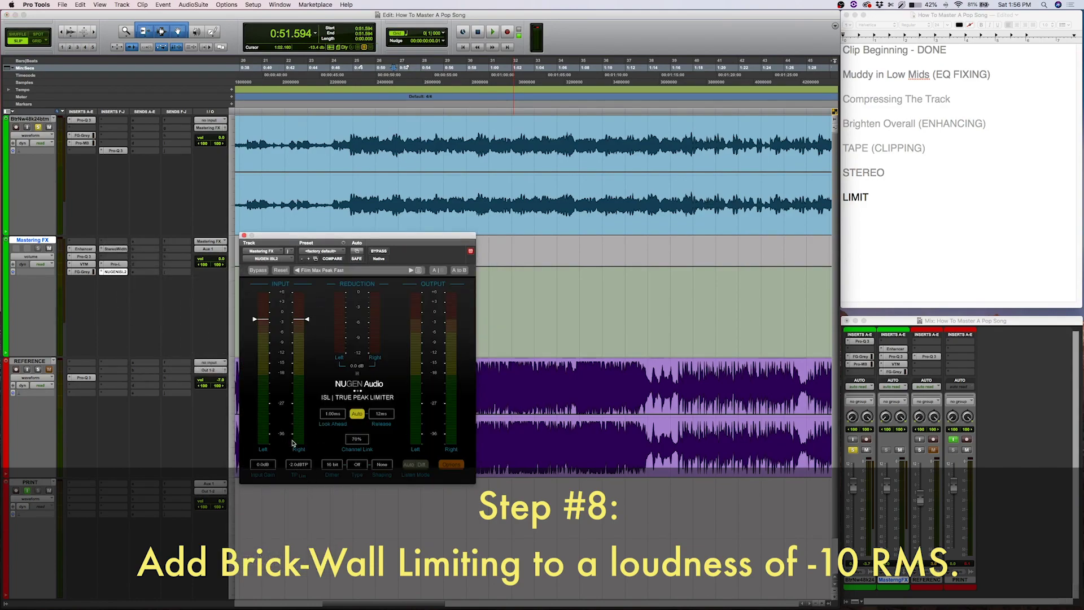
Set the true peak limit of the NUGEN ISL2 limiter to -0.1 dBTP.
left_click(295, 466)
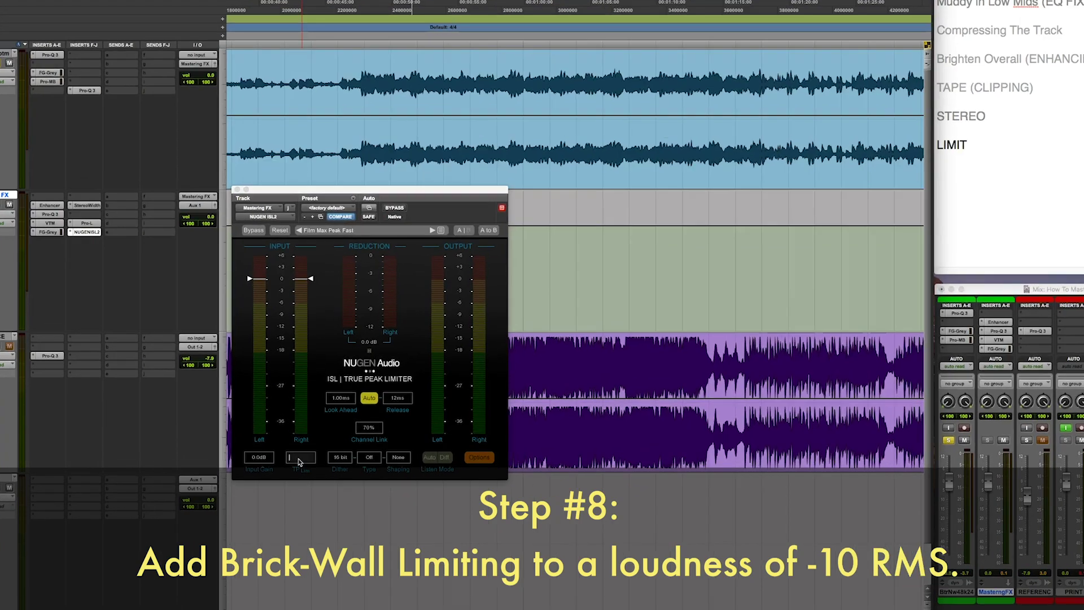
type("-0")
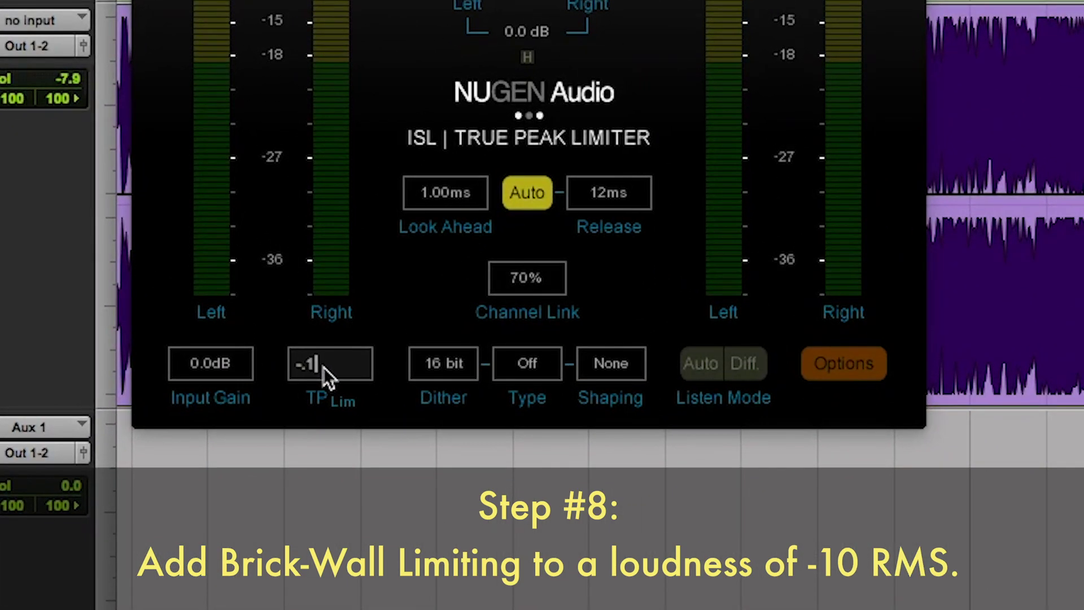
type(".1")
key("Return")
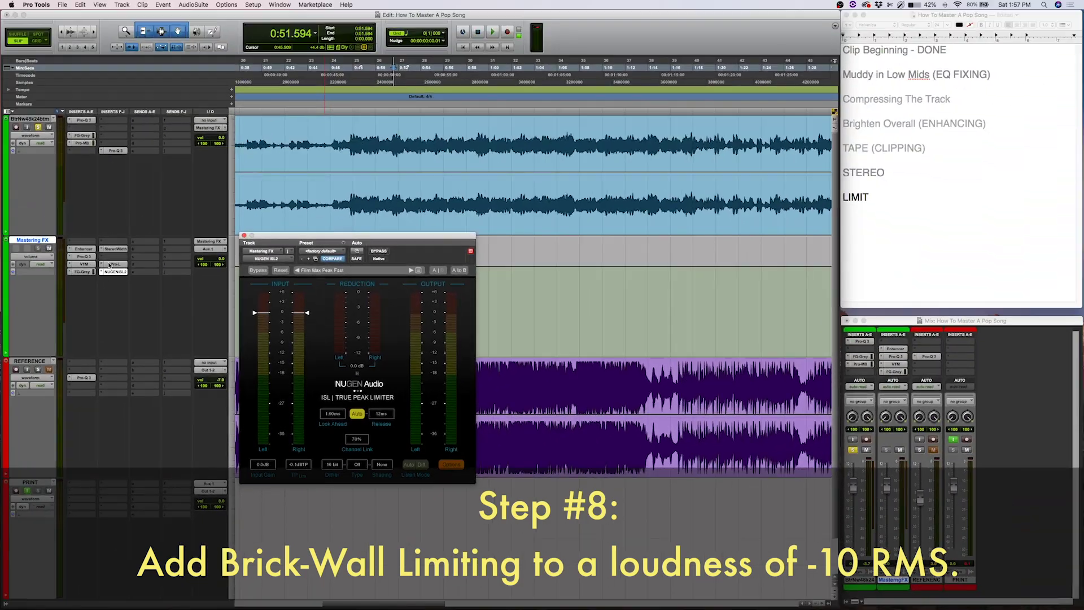
Open the Pro-L limiter on the Mastering FX track and set its output level to -0.01 dB.
left_click(44, 172)
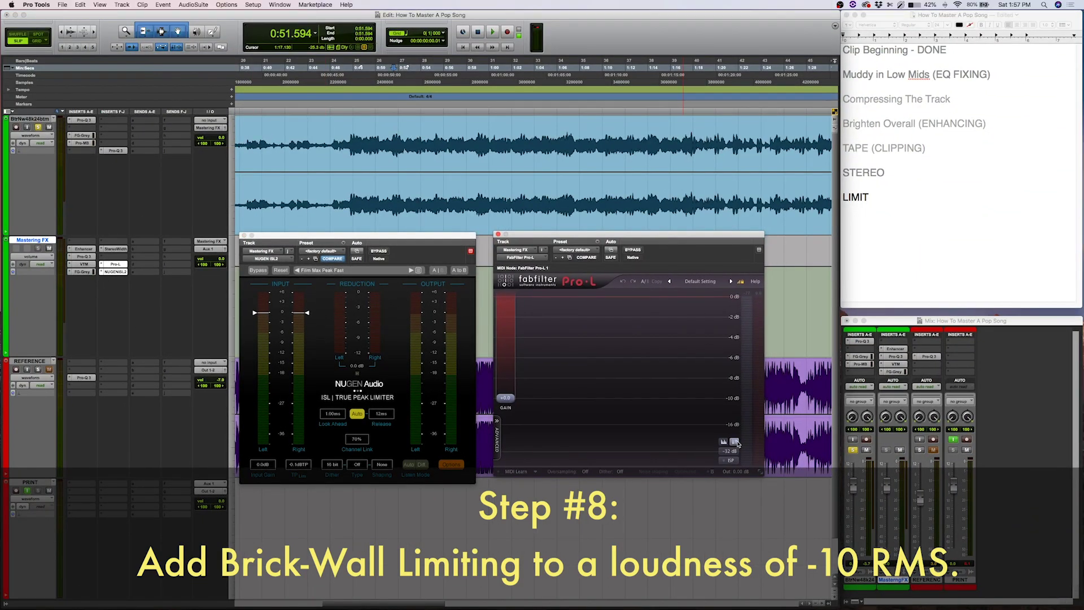
double_click(741, 473)
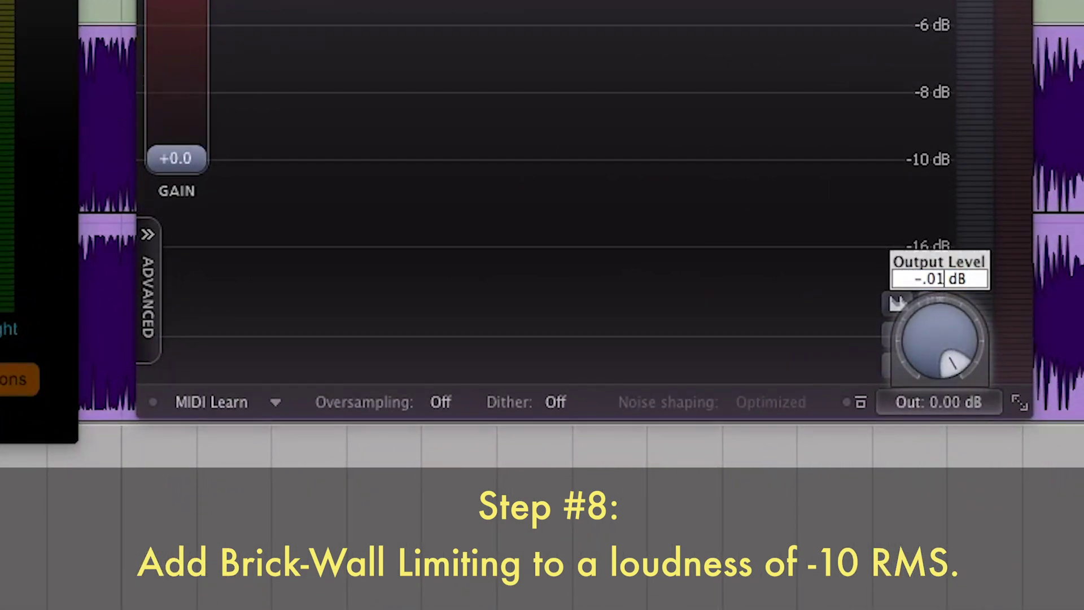
key("Return")
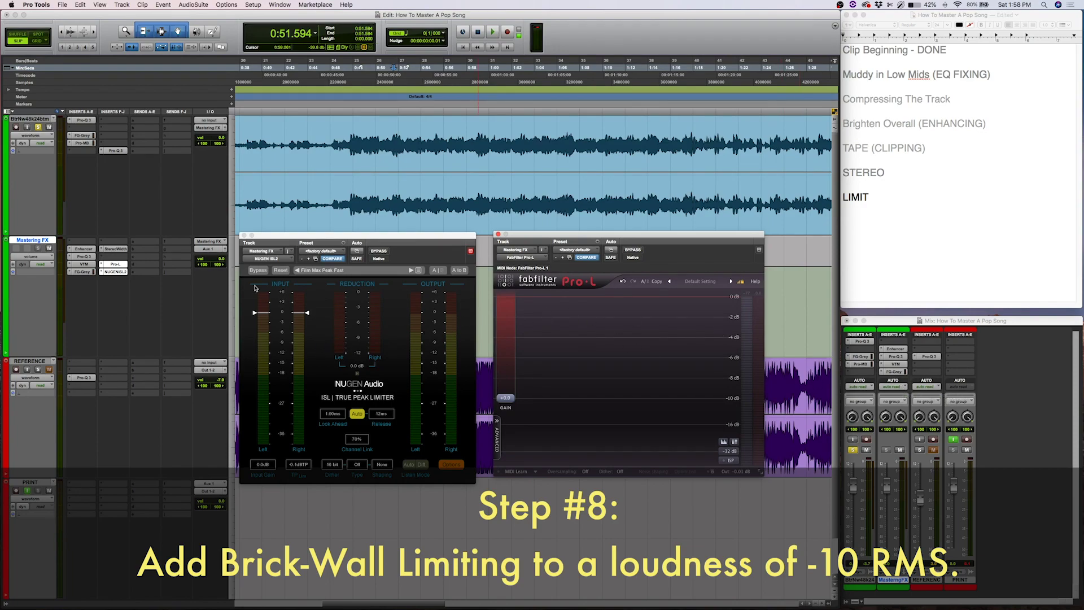
Insert the Maxim (stereo) limiter in the slot above Pro-L on the Mastering FX track and set its ceiling to -0.1 dB.
left_click(102, 258)
mouse_move(144, 257)
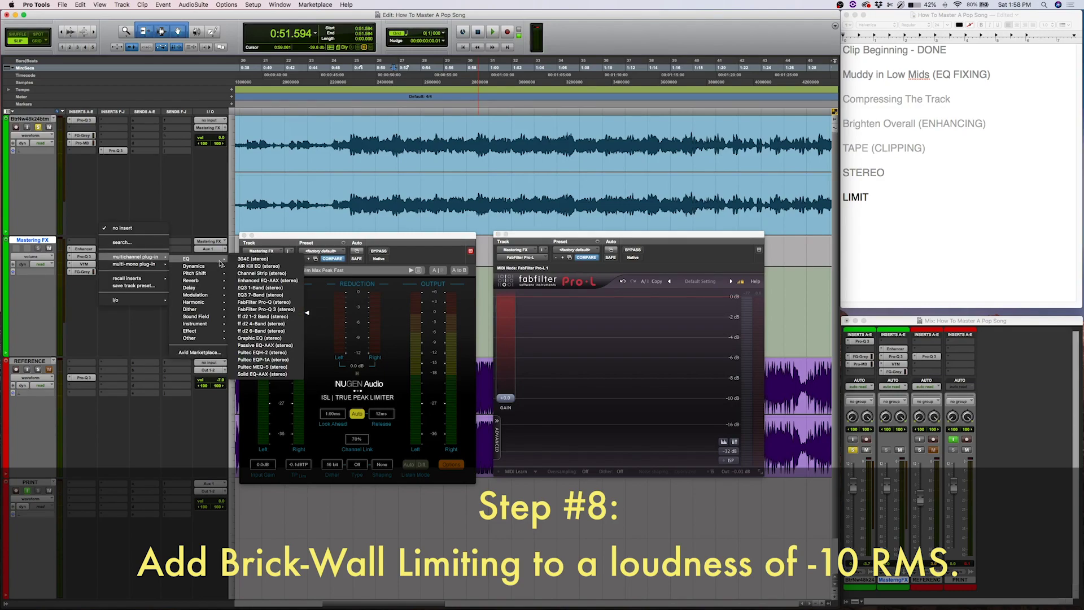
mouse_move(218, 267)
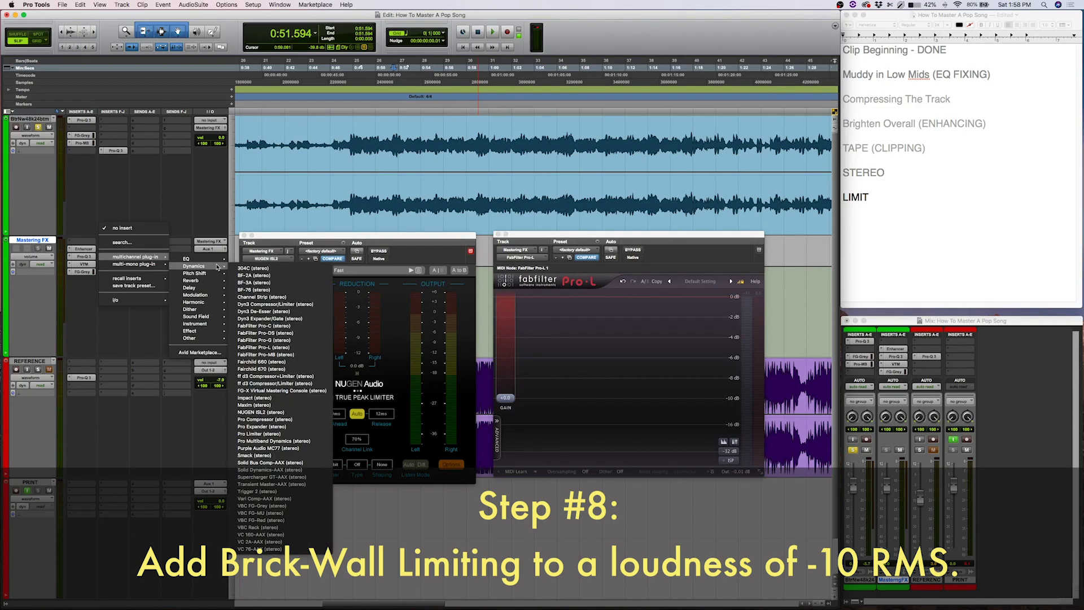
left_click(309, 406)
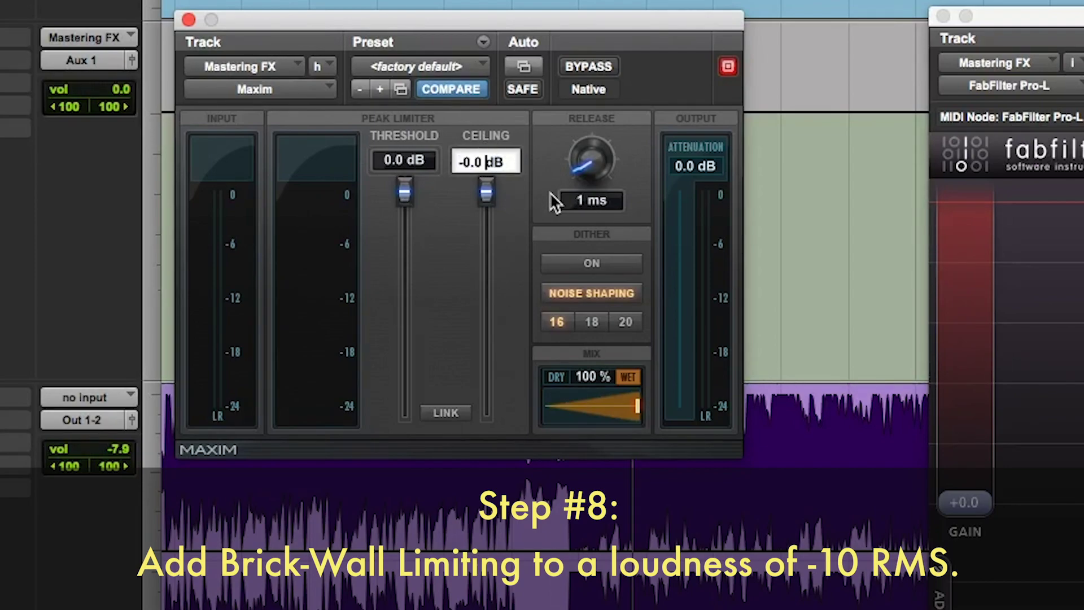
key("BackSpace")
type("1")
key("Return")
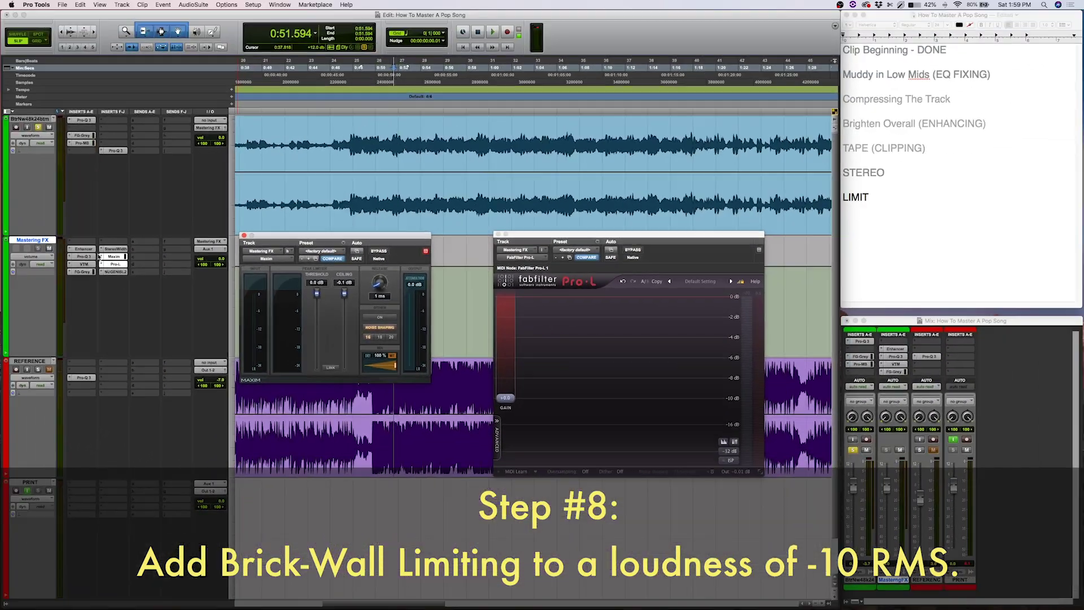
Remove the Maxim and NUGEN ISL2 limiters from the Mastering FX track, leaving Pro-L as the only limiter.
left_click(105, 256)
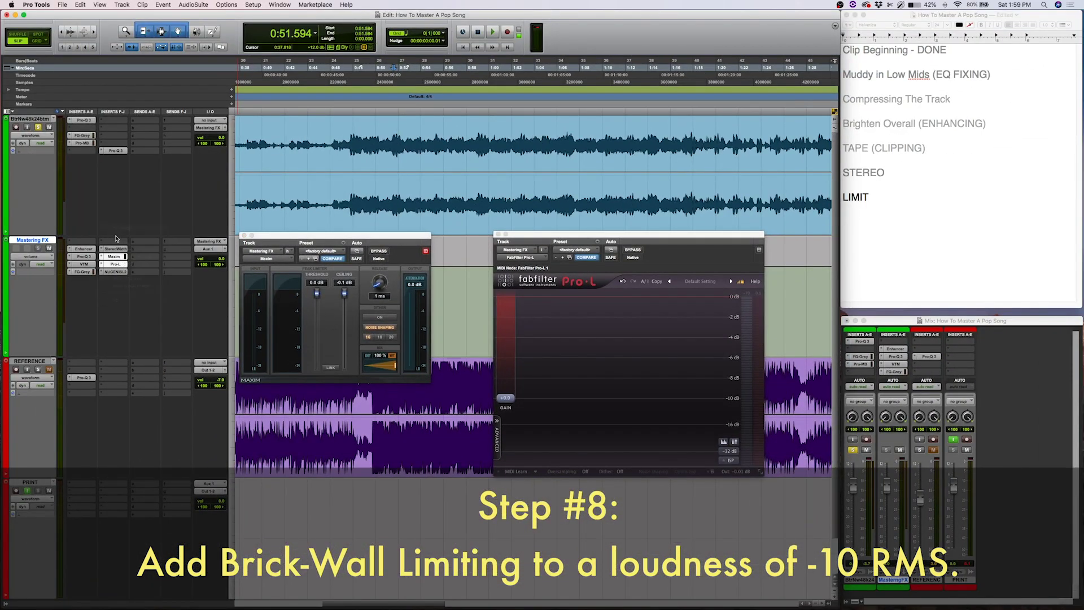
left_click(115, 239)
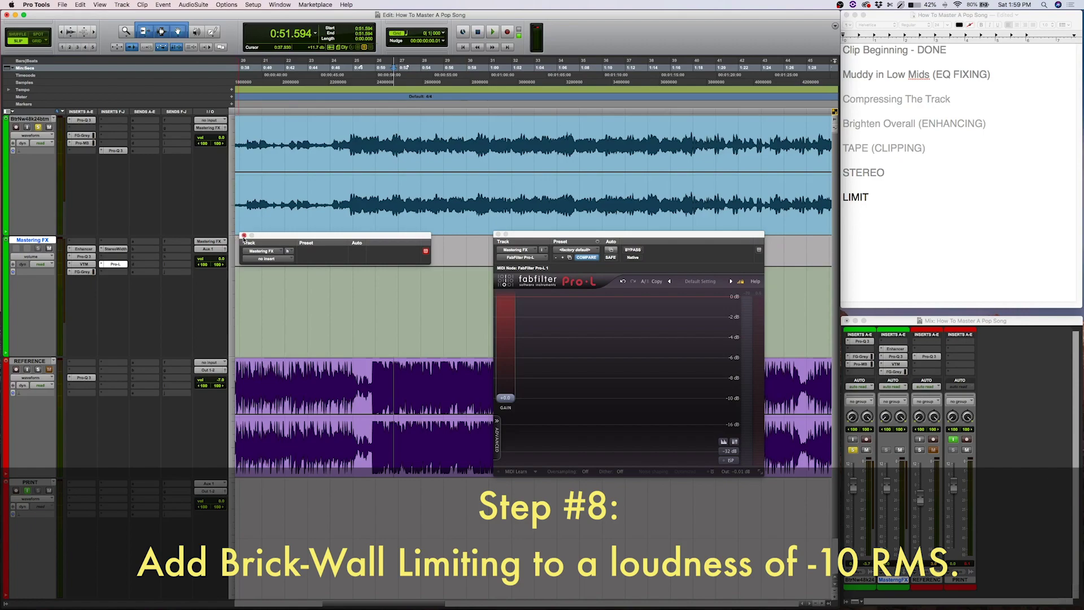
left_click(244, 235)
Play the song from the beginning through its loud section and set Pro-L's gain on the Mastering FX track to about +3.9 dB.
left_click_drag(598, 233, 391, 160)
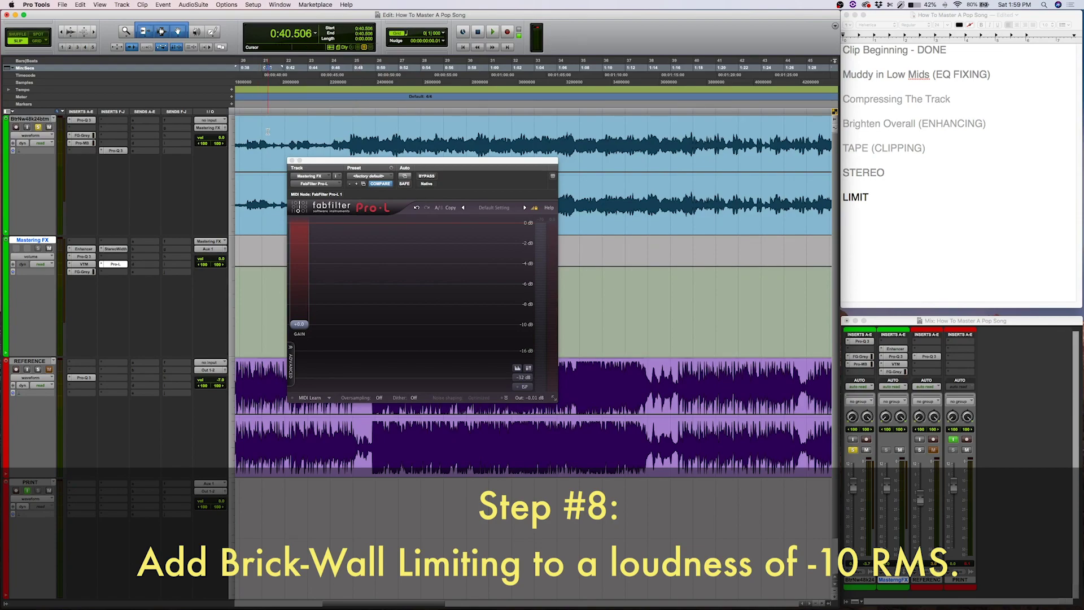
key("Return")
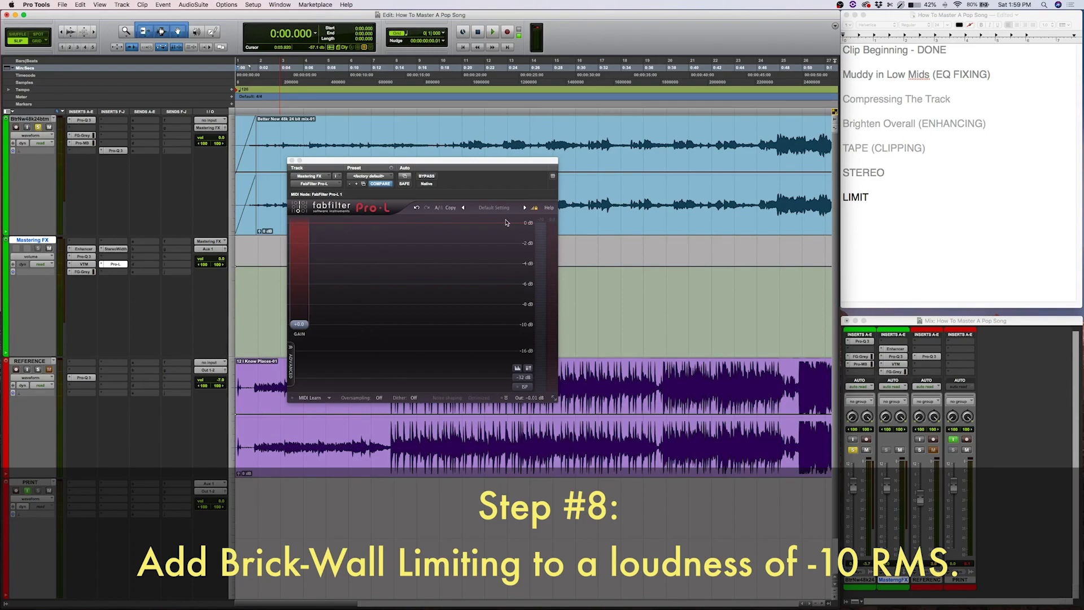
left_click_drag(463, 157, 427, 250)
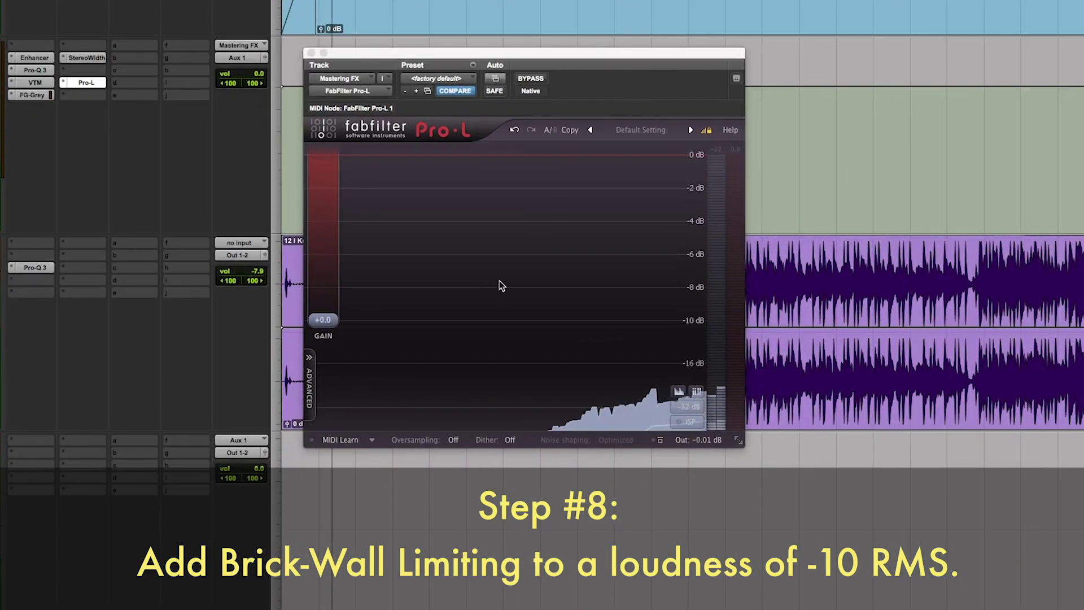
left_click(333, 317)
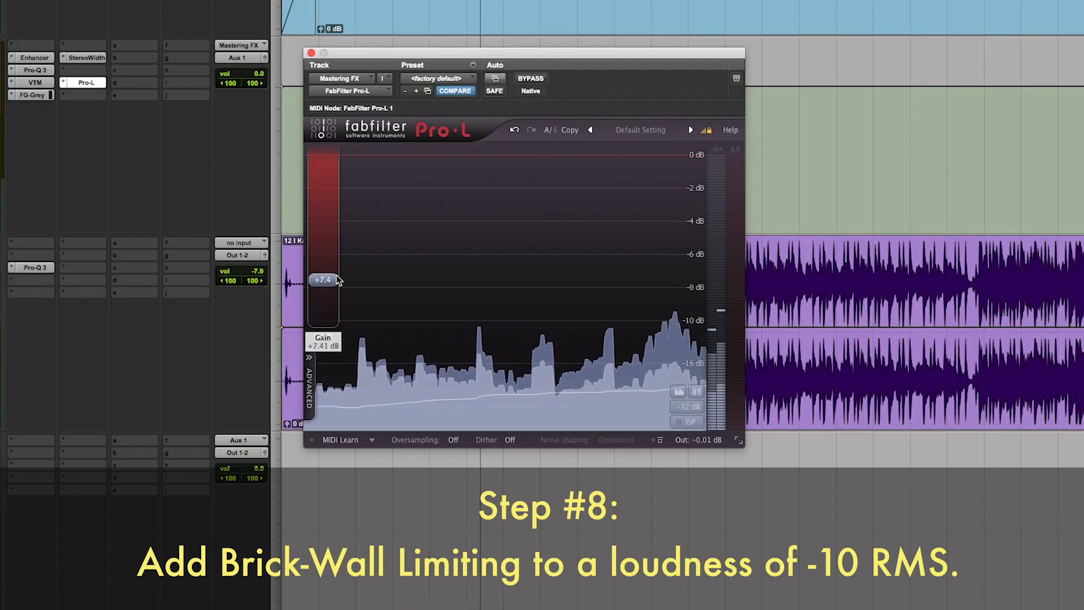
left_click_drag(338, 281, 332, 274)
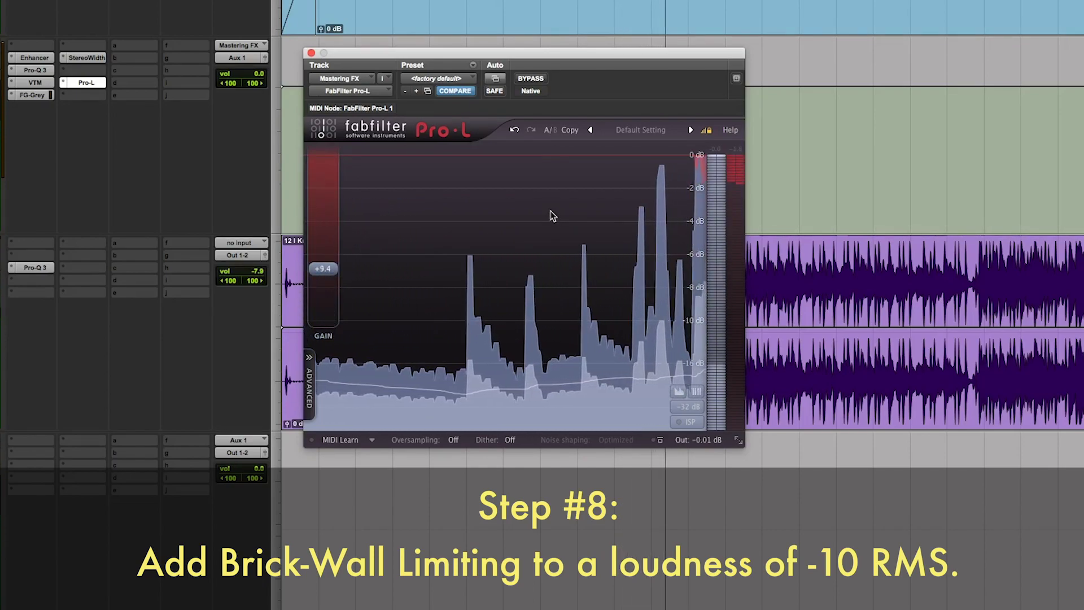
mouse_move(328, 268)
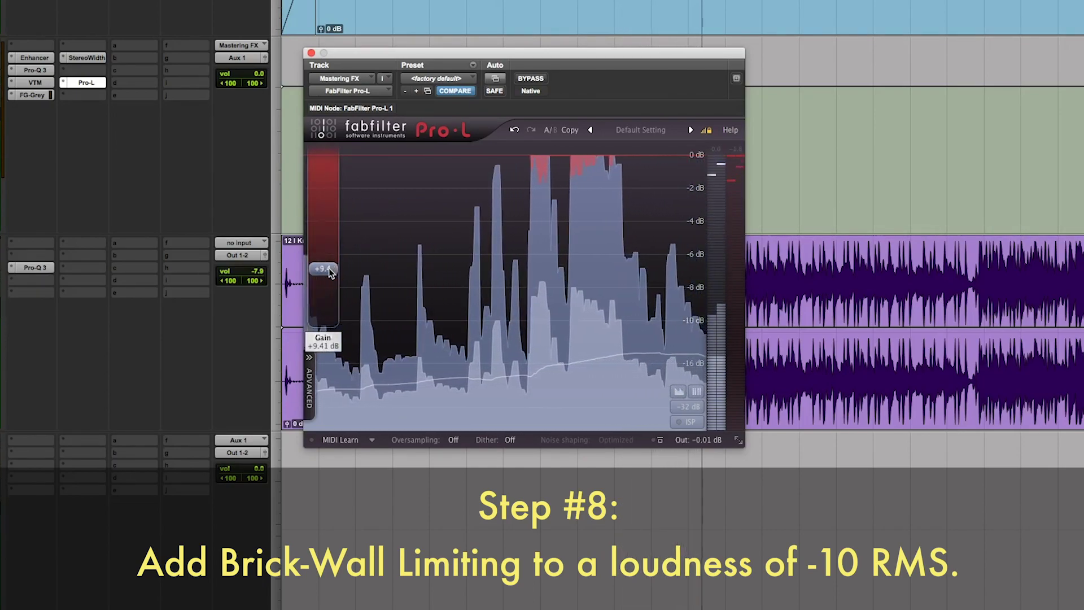
left_click_drag(328, 269, 327, 278)
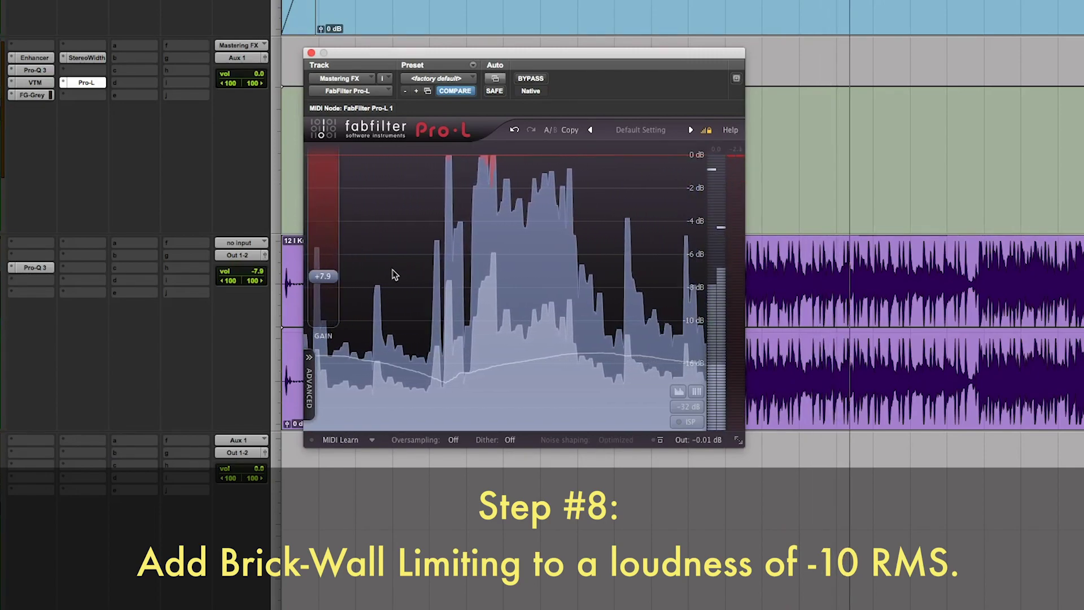
mouse_move(319, 274)
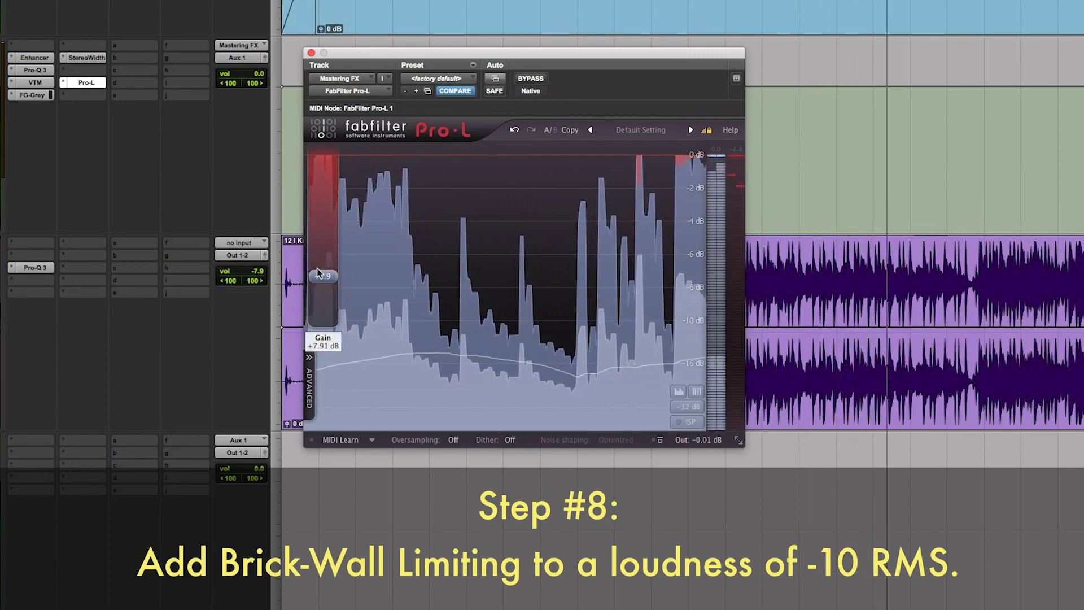
left_click_drag(316, 284, 318, 292)
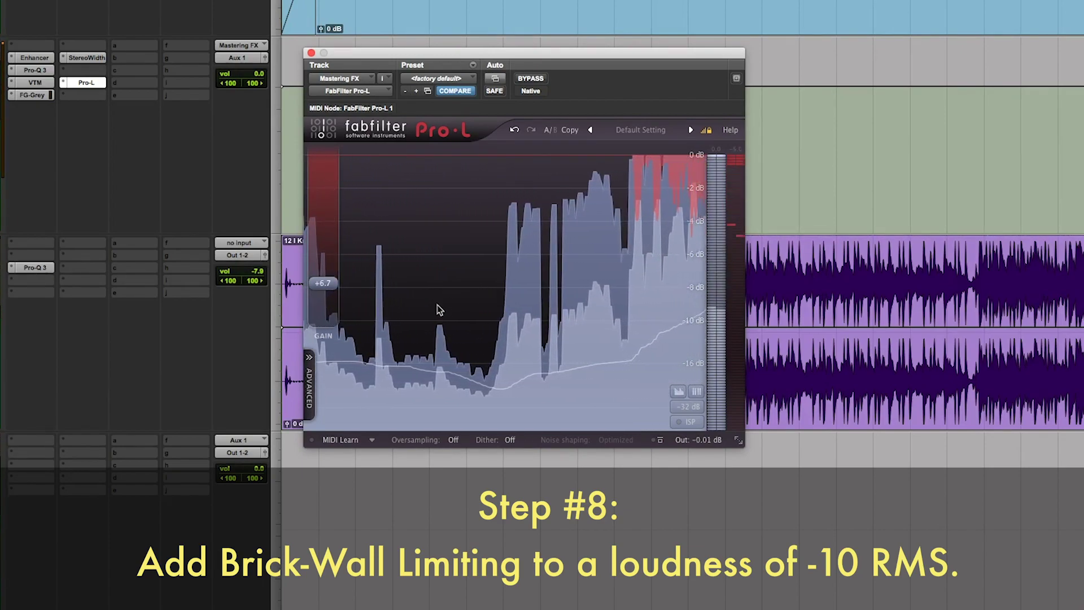
left_click_drag(333, 282, 329, 308)
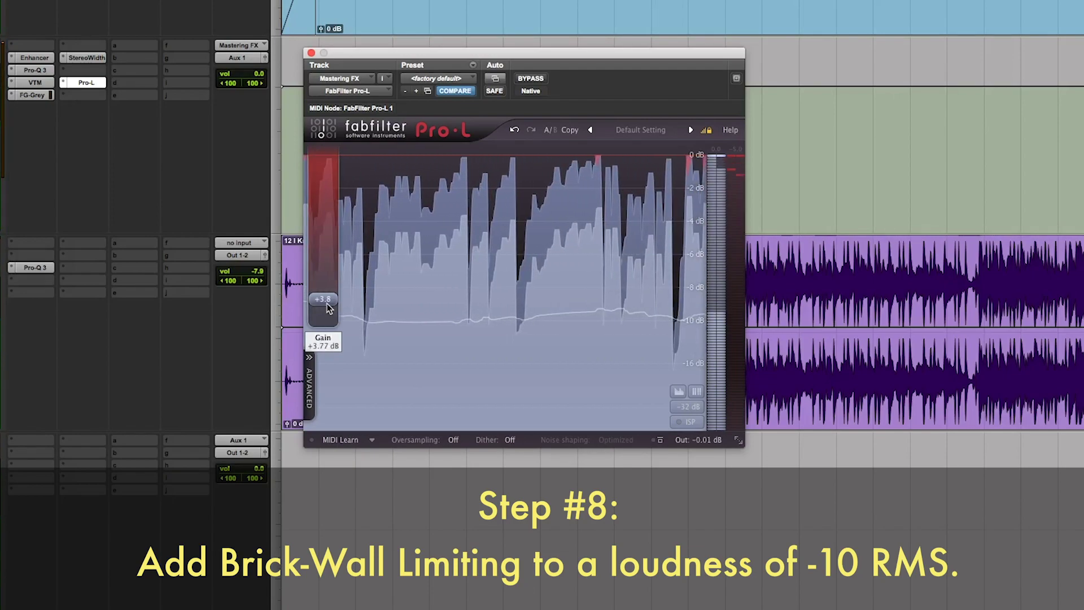
left_click_drag(329, 308, 328, 308)
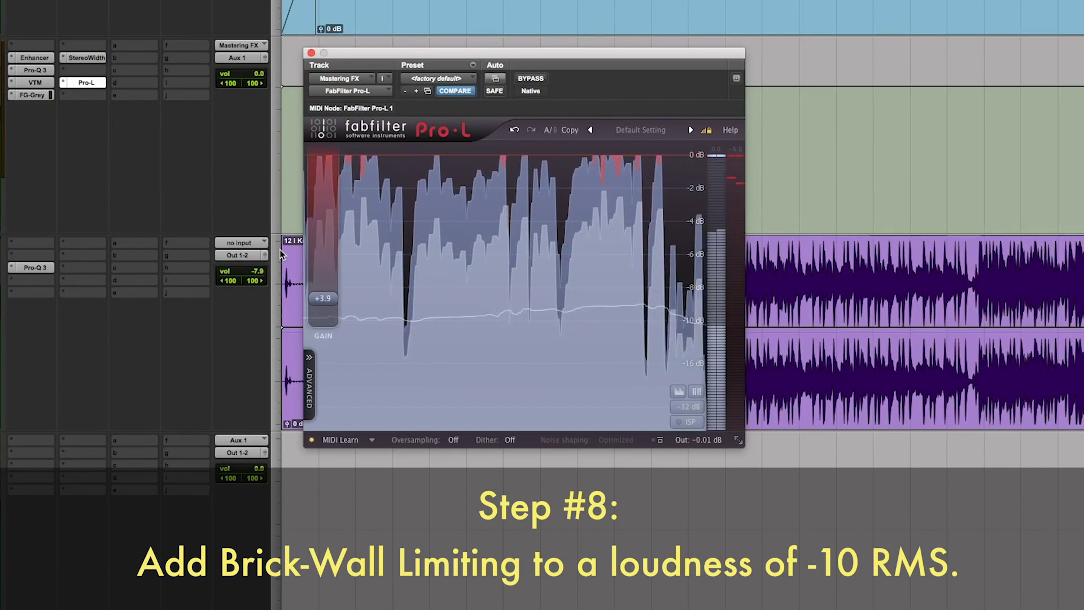
key("space")
mouse_move(326, 306)
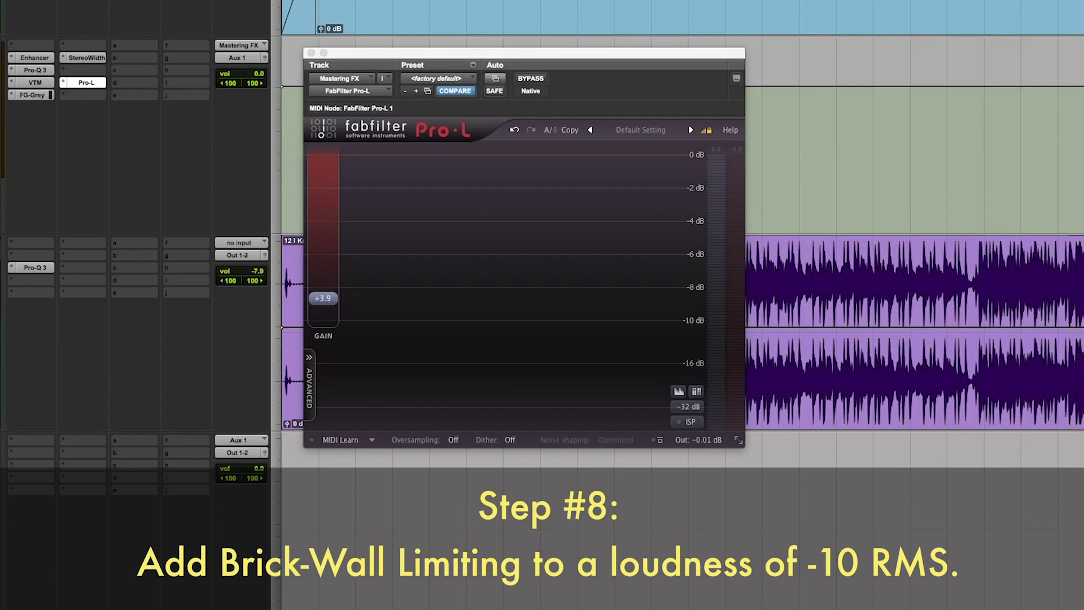
Listen to the limited master from 0:47.562 while watching Pro-L's meter, and place the playback cursor at 0:56.000.
key("space")
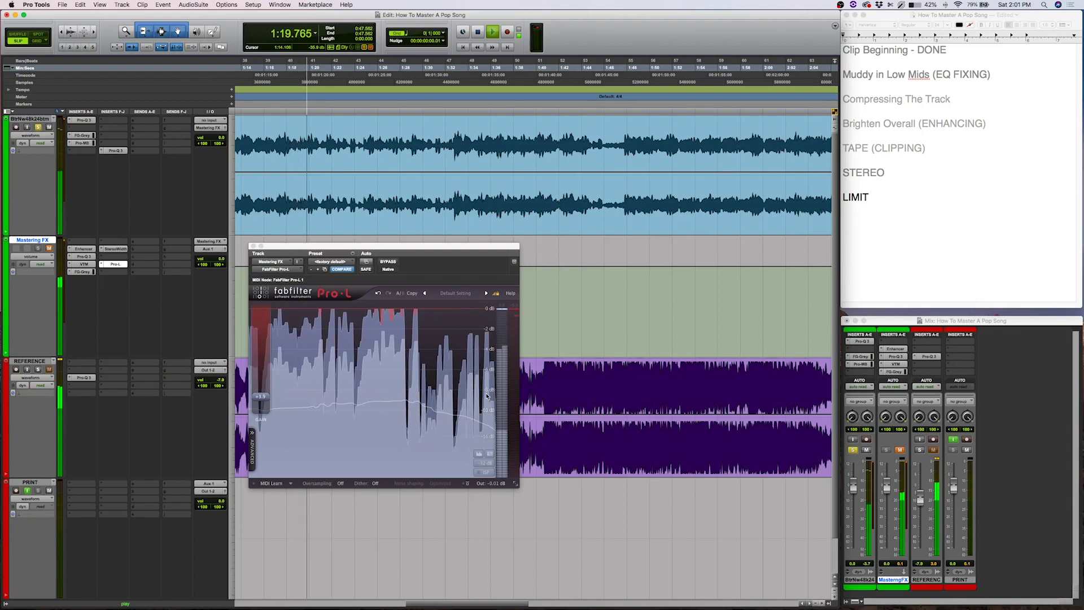
key("space")
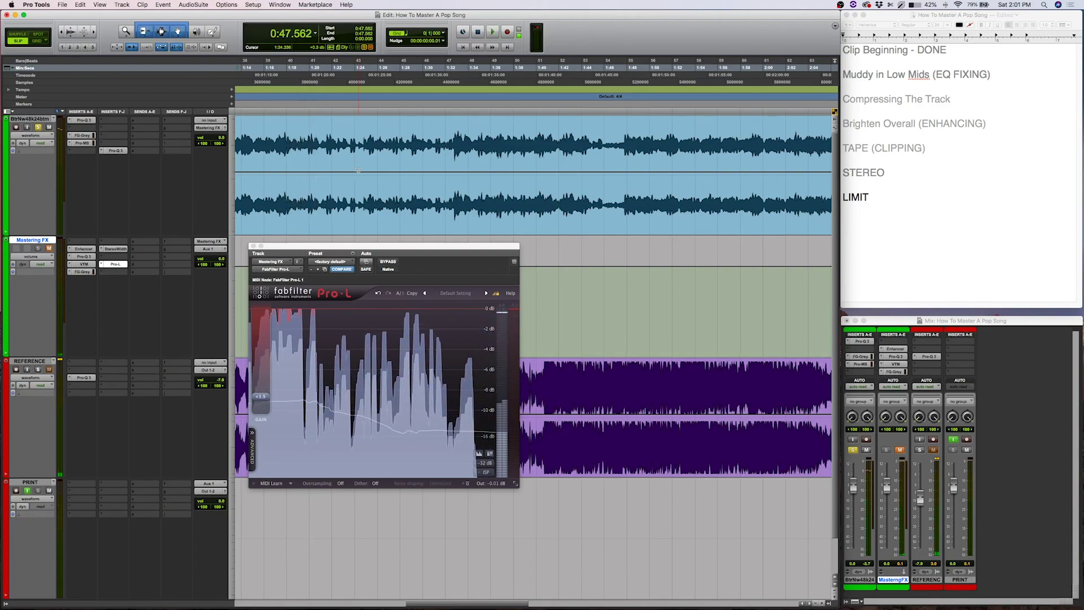
scroll(284, 128, "left", 2)
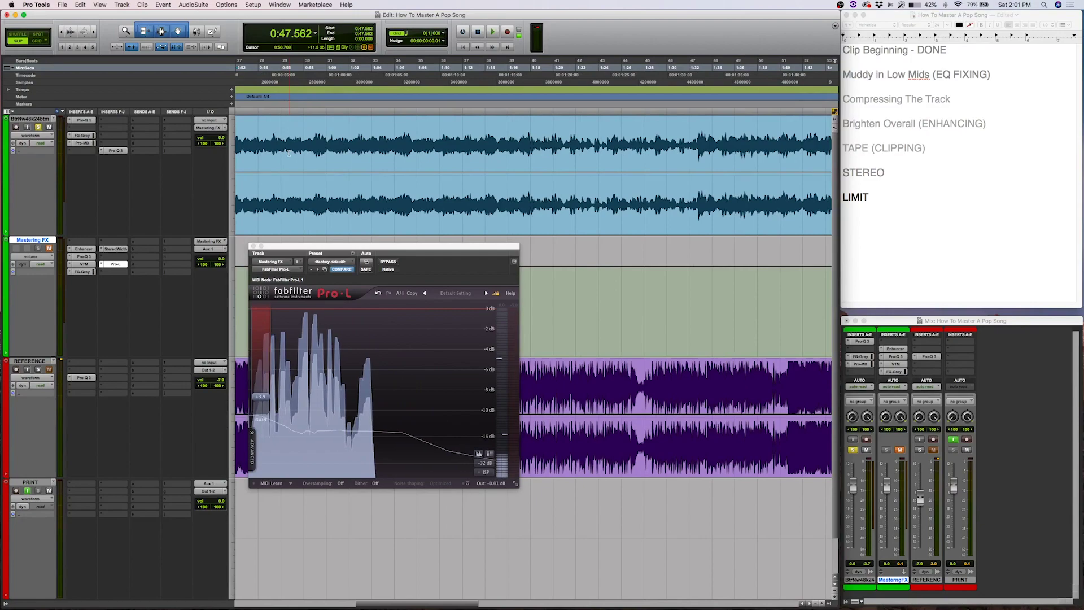
left_click(280, 130)
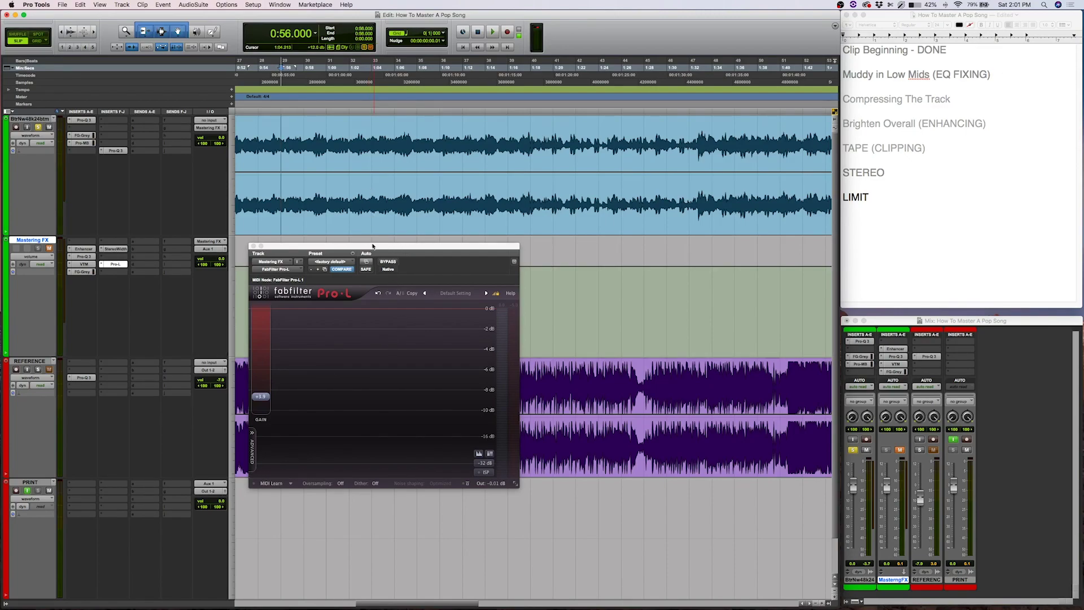
Insert FabFilter Pro-L (stereo) on the REFERENCE track and arrange both Pro-L windows side by side.
scroll(374, 191, "left", 5)
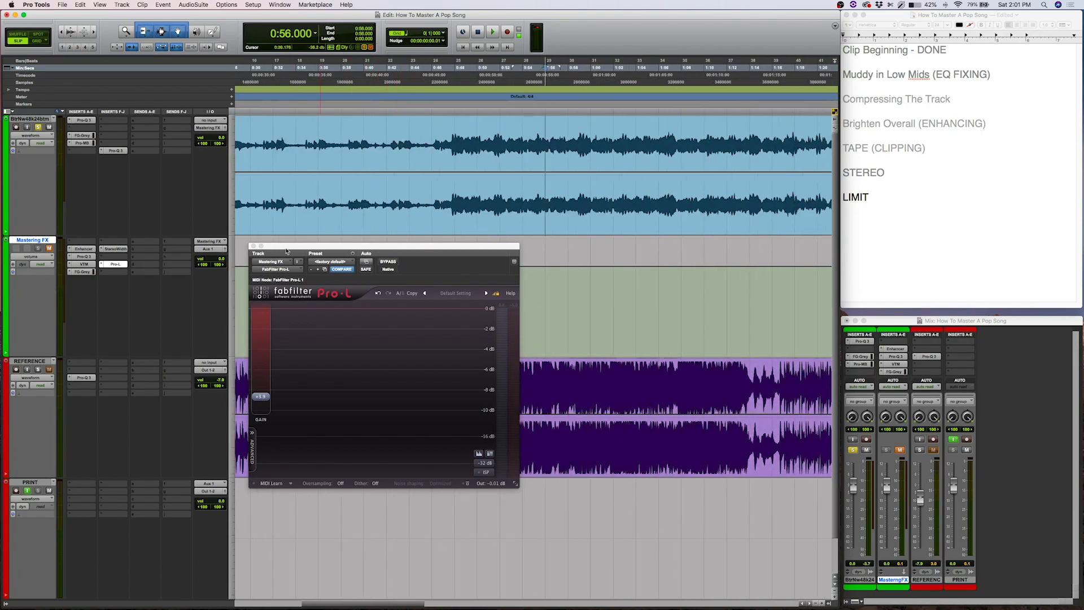
left_click_drag(325, 248, 325, 199)
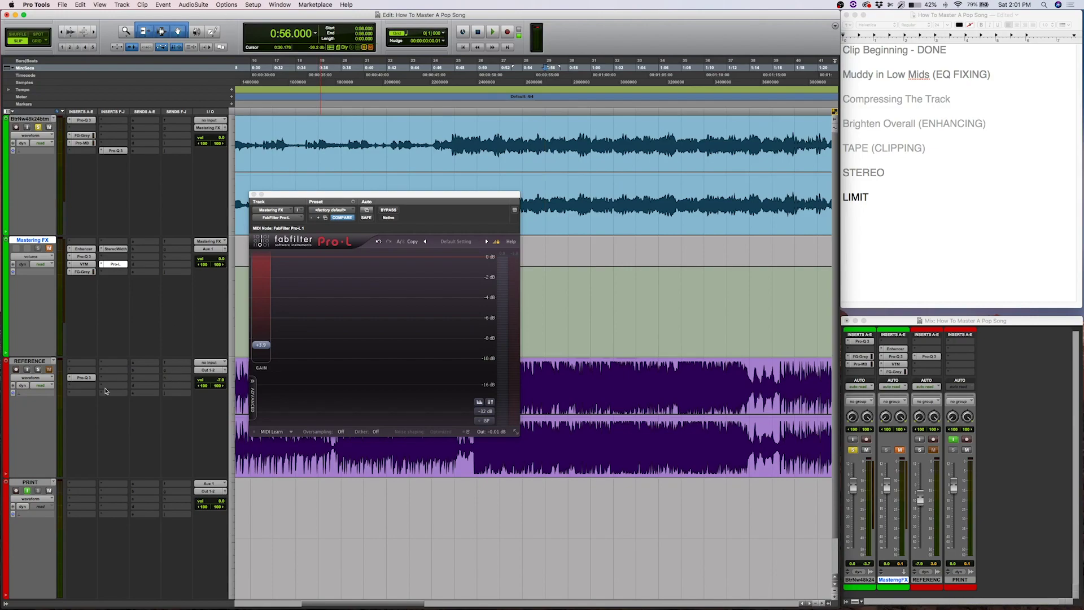
mouse_move(102, 388)
mouse_move(194, 395)
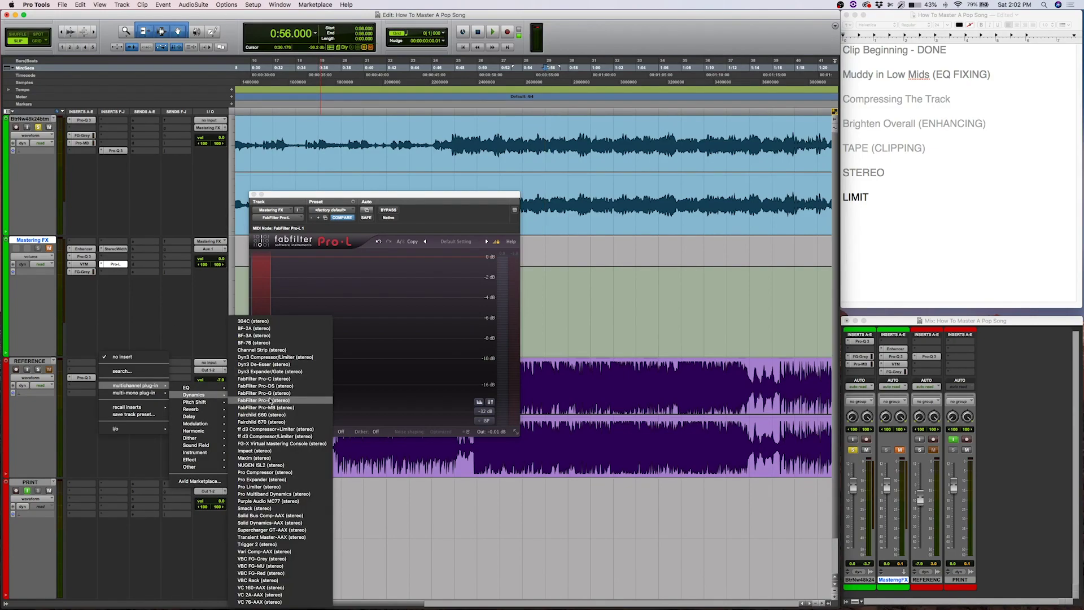
left_click(270, 400)
left_click_drag(604, 313, 738, 201)
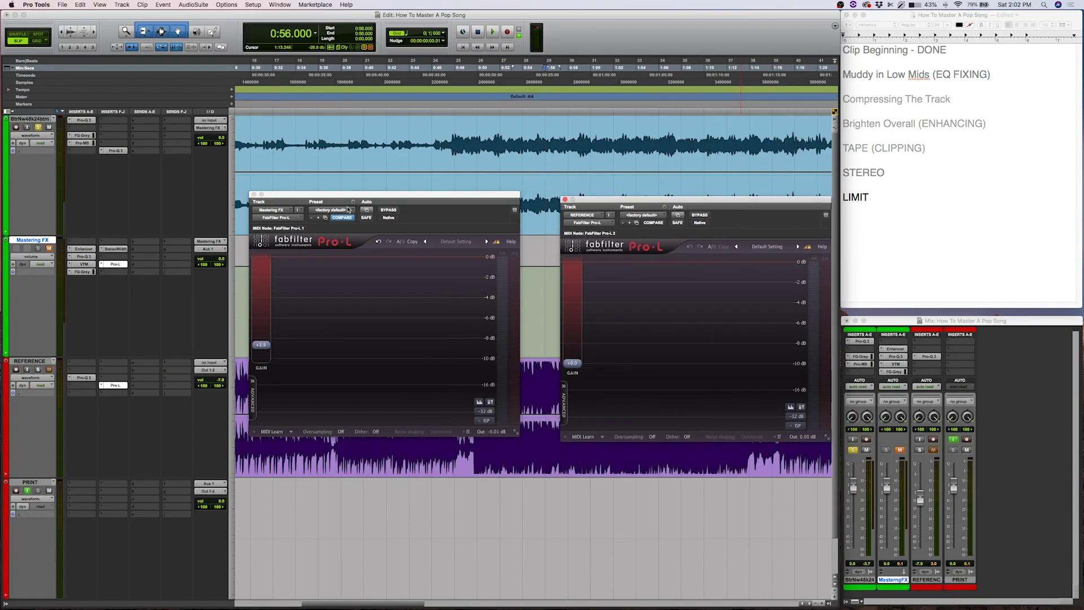
left_click_drag(345, 196, 360, 201)
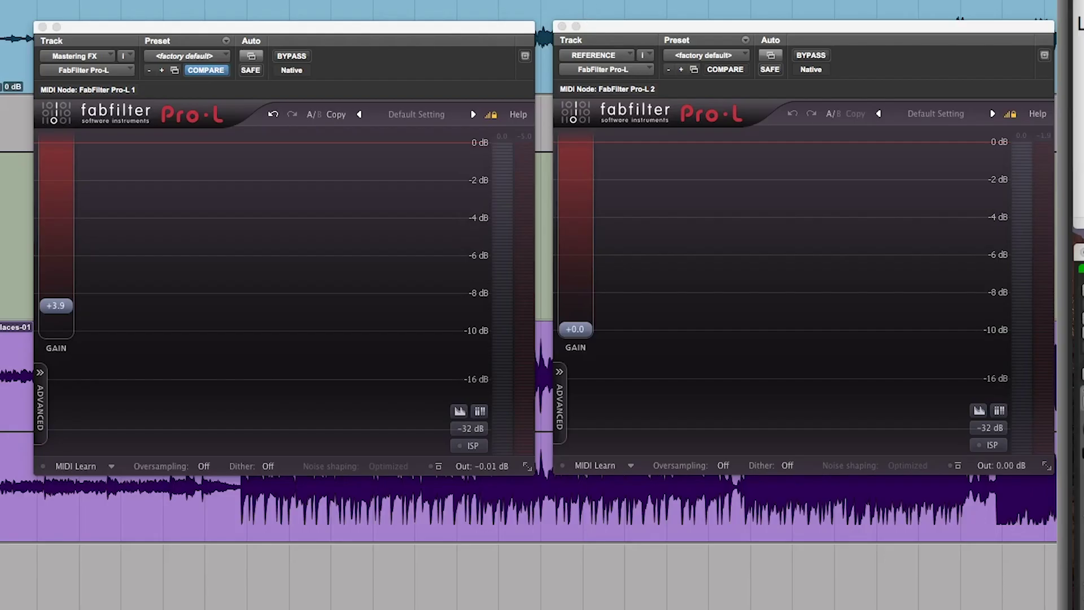
Play the loud section, switching between the master and the reference, to compare their RMS levels on the two Pro-L meters.
key("r")
key("r")
key("r")
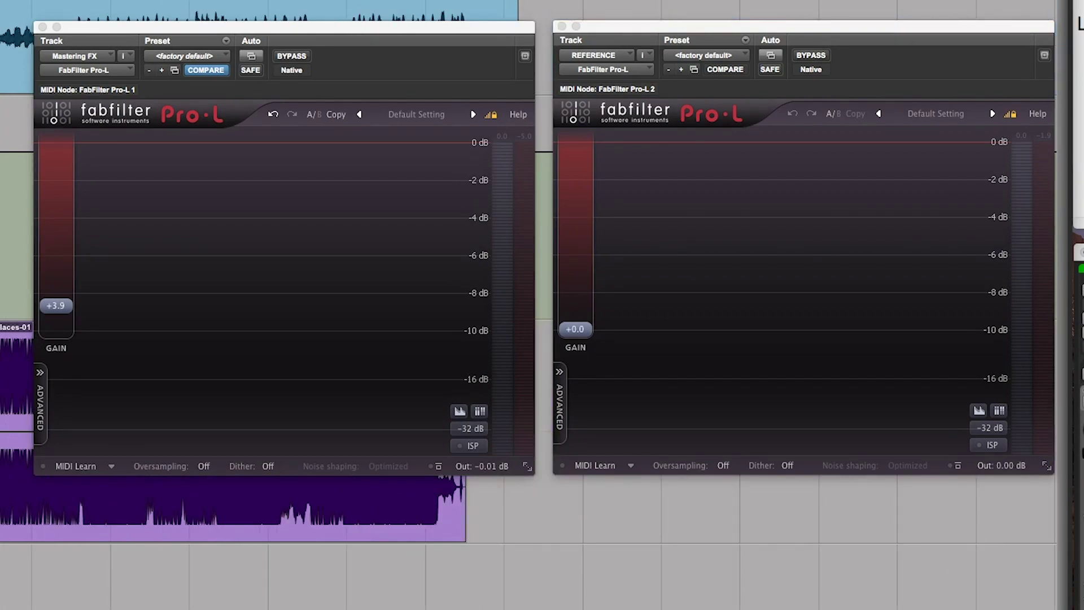
key("space")
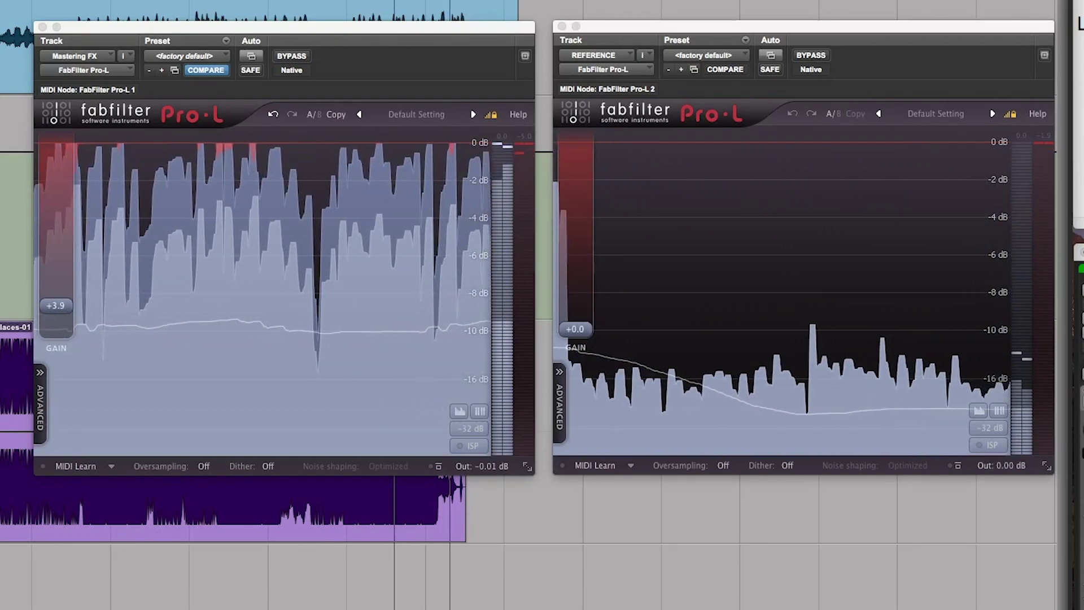
key("space")
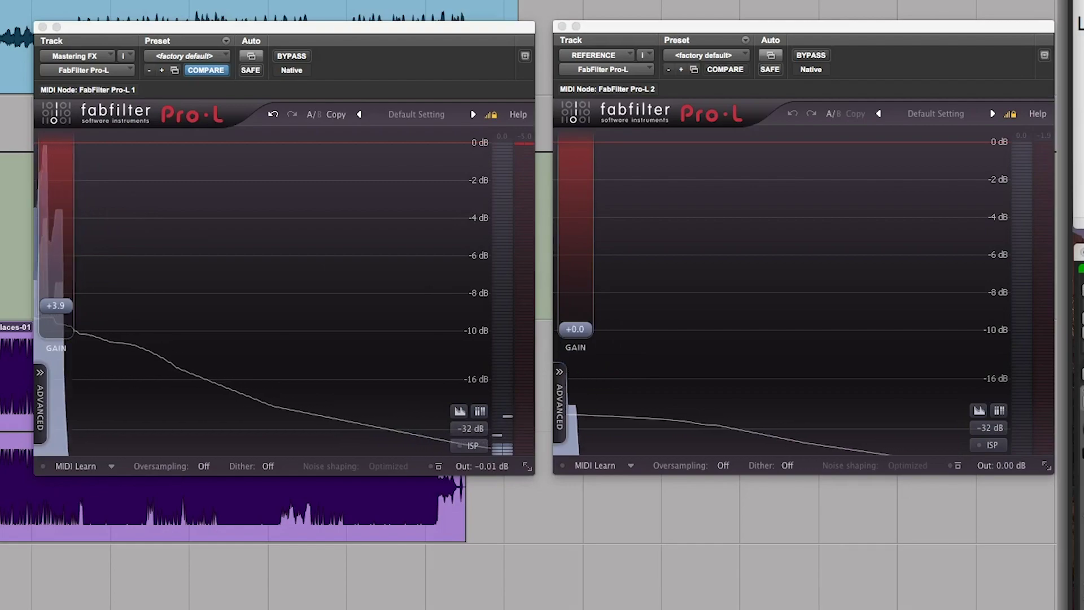
key("space")
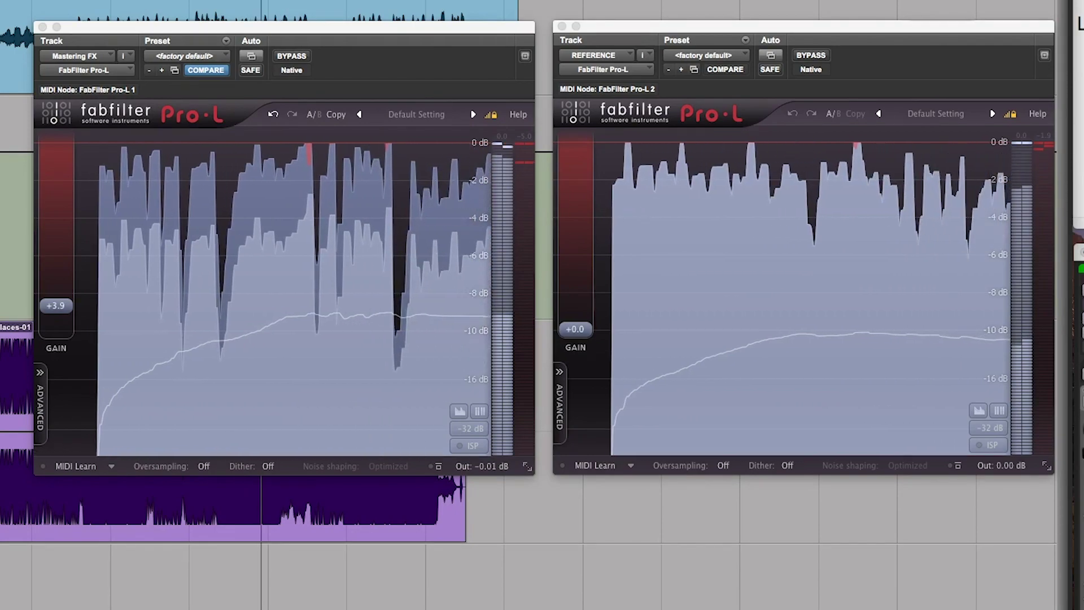
key("shift+s")
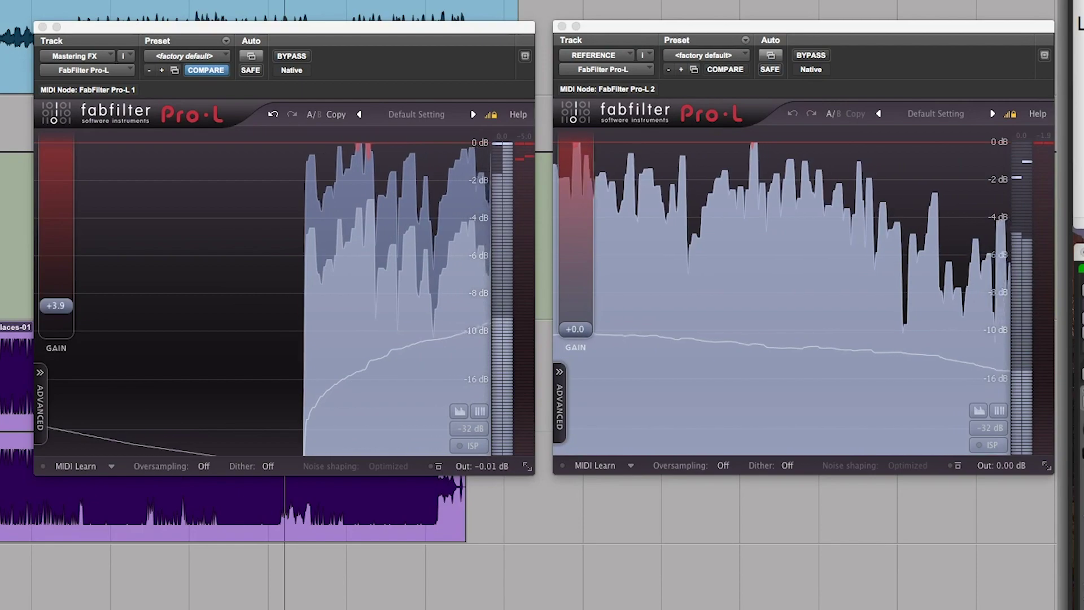
Stop playback and insert FabFilter Pro-Q 3 (stereo) on the Mastering FX track, between StereoWidth and Pro-L.
key("space")
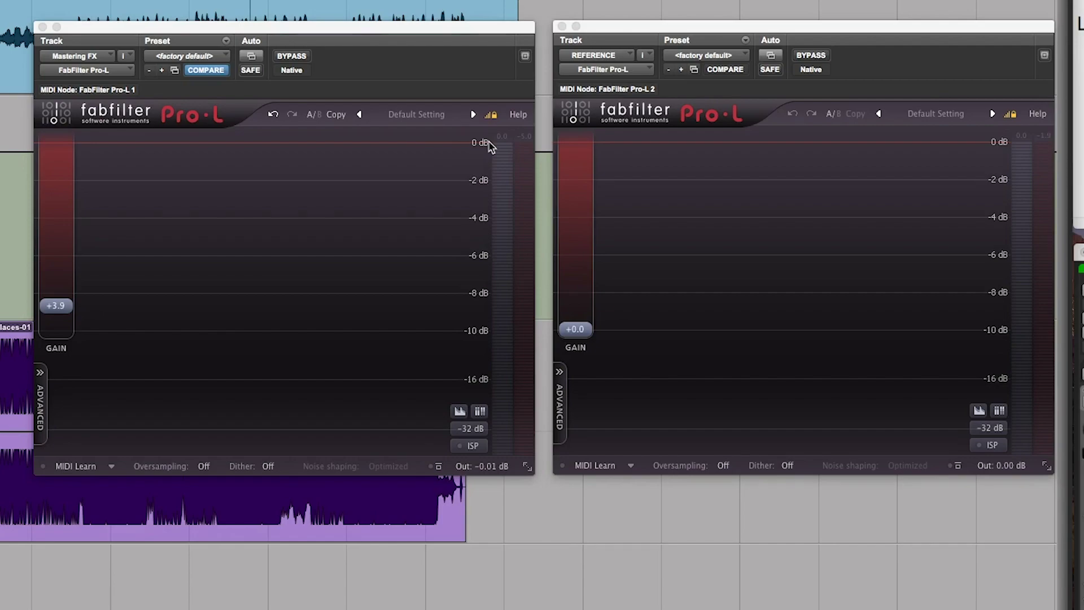
left_click(581, 334)
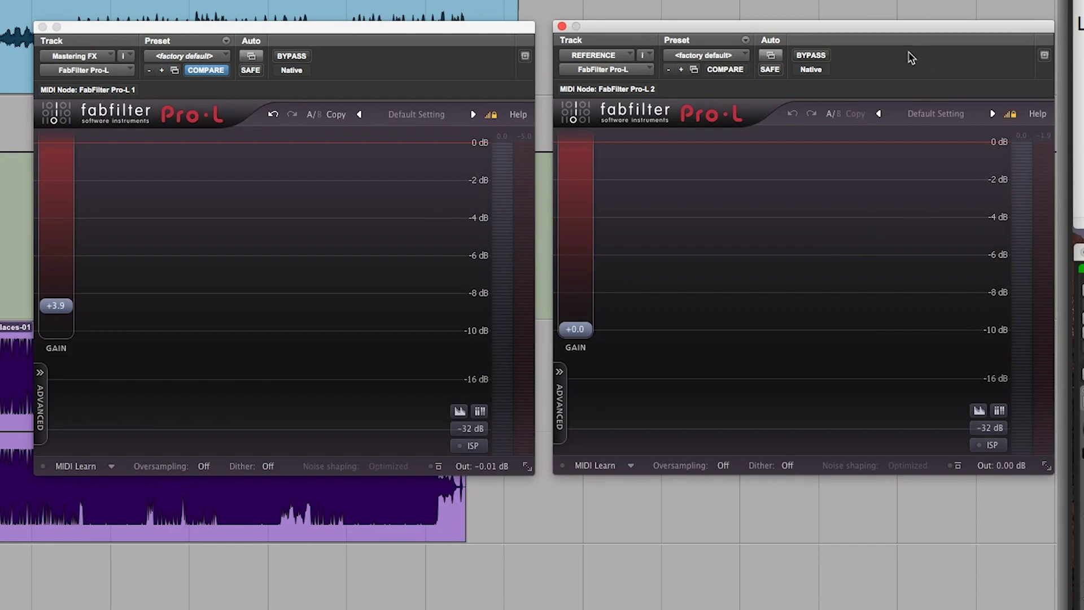
left_click_drag(906, 32, 895, 36)
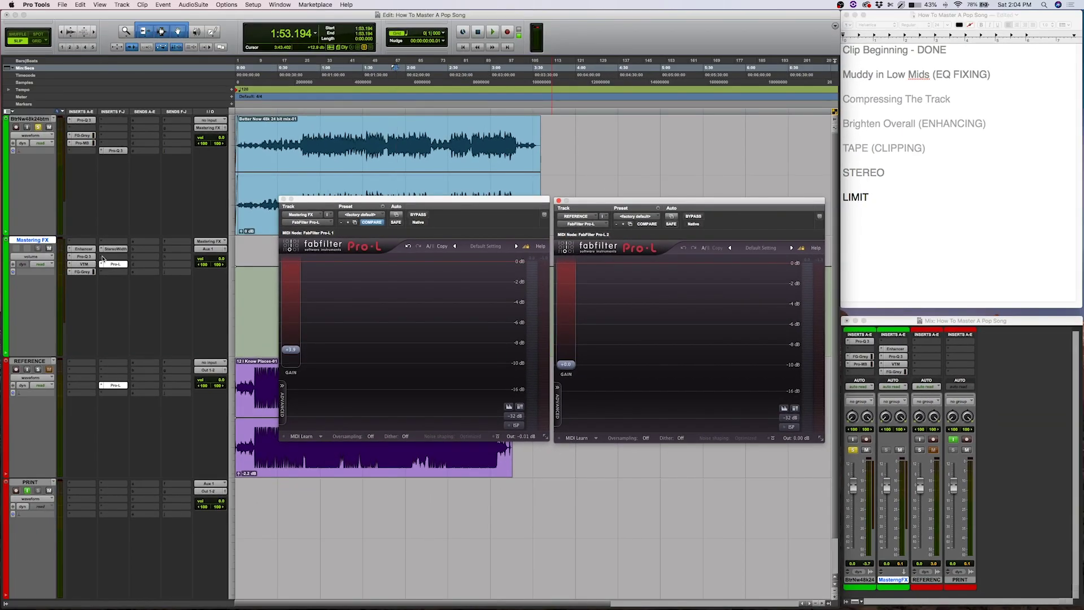
left_click(103, 258)
mouse_move(138, 257)
mouse_move(192, 258)
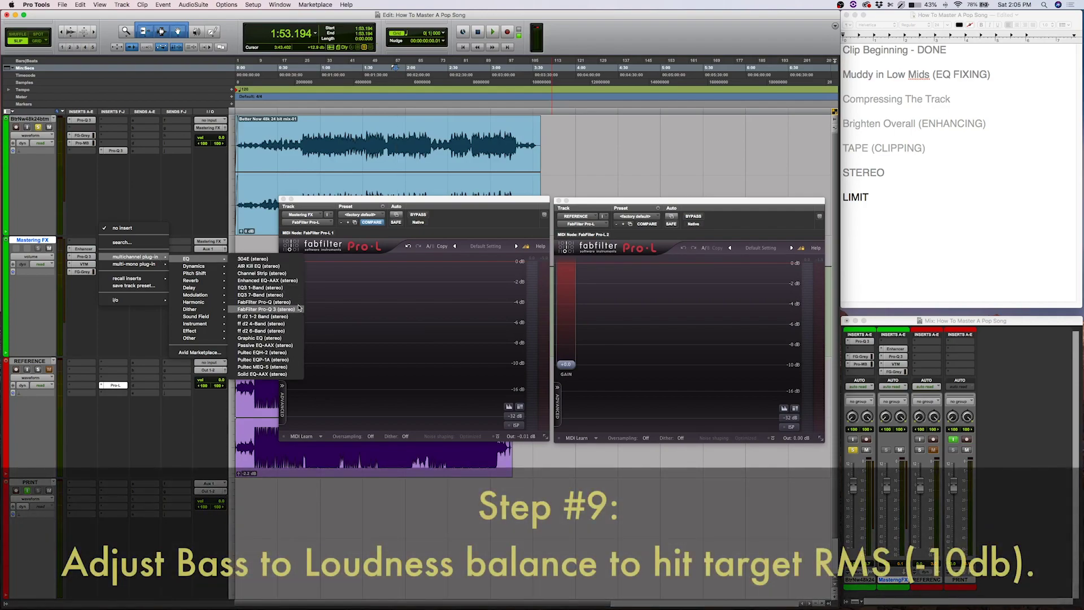
left_click(265, 309)
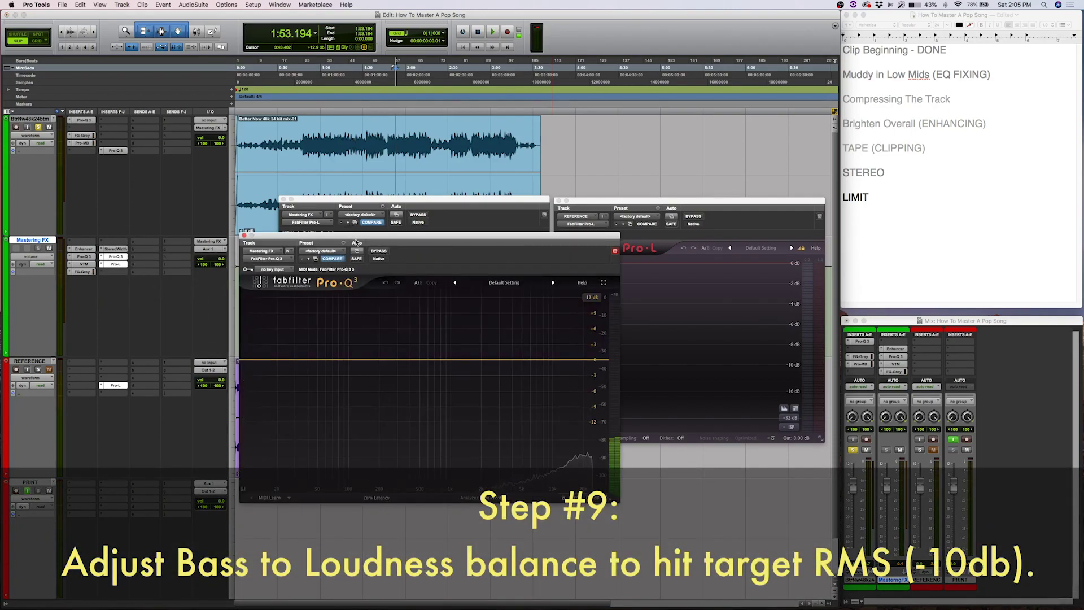
Add a low-shelf cut of about 2 dB at about 400 Hz in Pro-Q 3, and move its window clear of both Pro-L meters.
left_click_drag(400, 257, 149, 123)
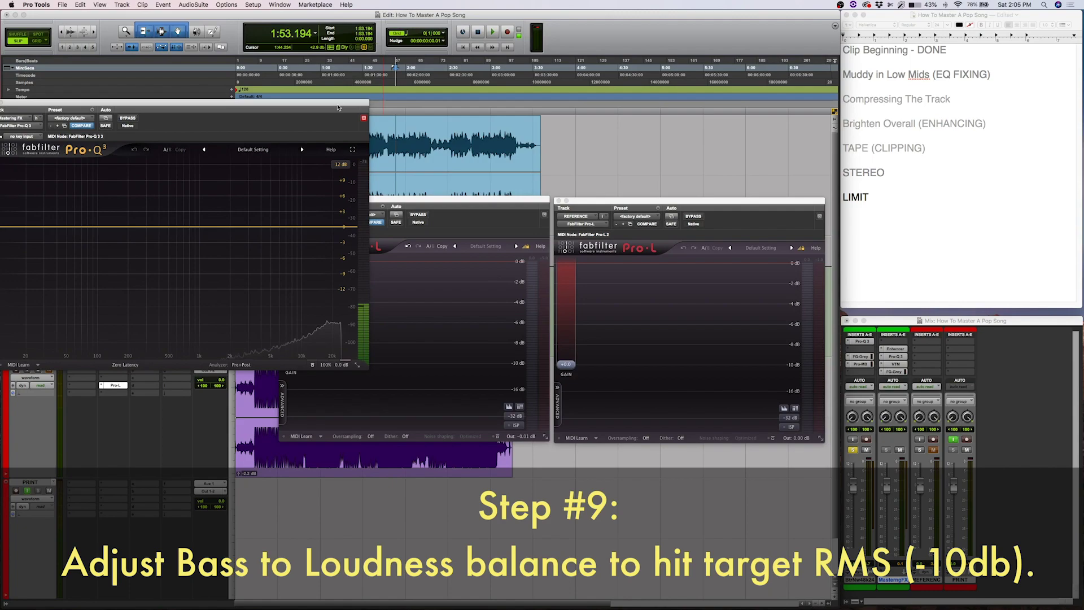
left_click_drag(338, 108, 444, 57)
left_click_drag(101, 179, 269, 188)
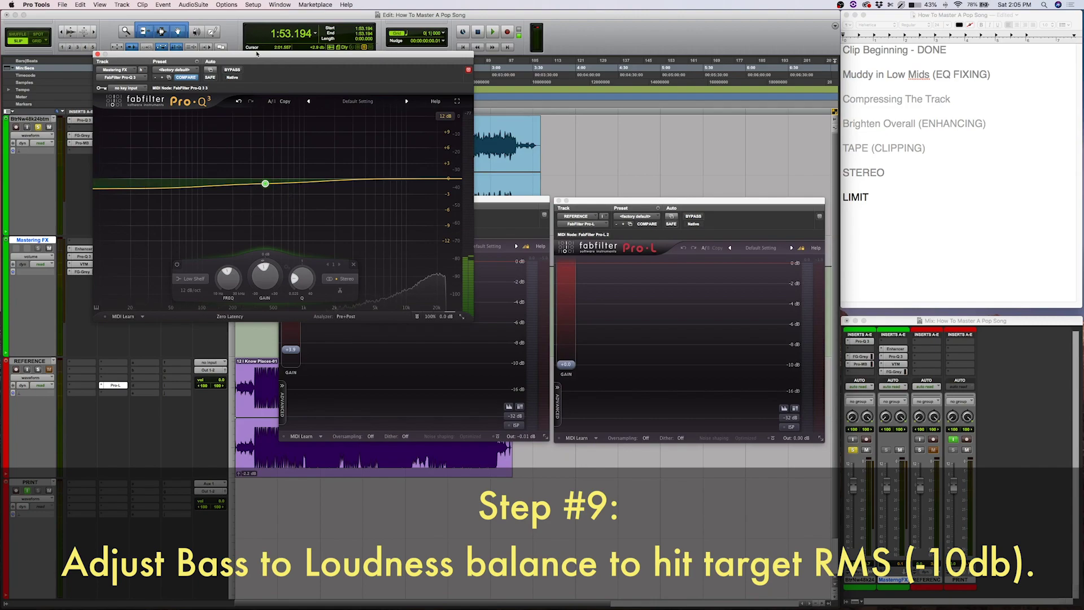
left_click_drag(151, 55, 80, 324)
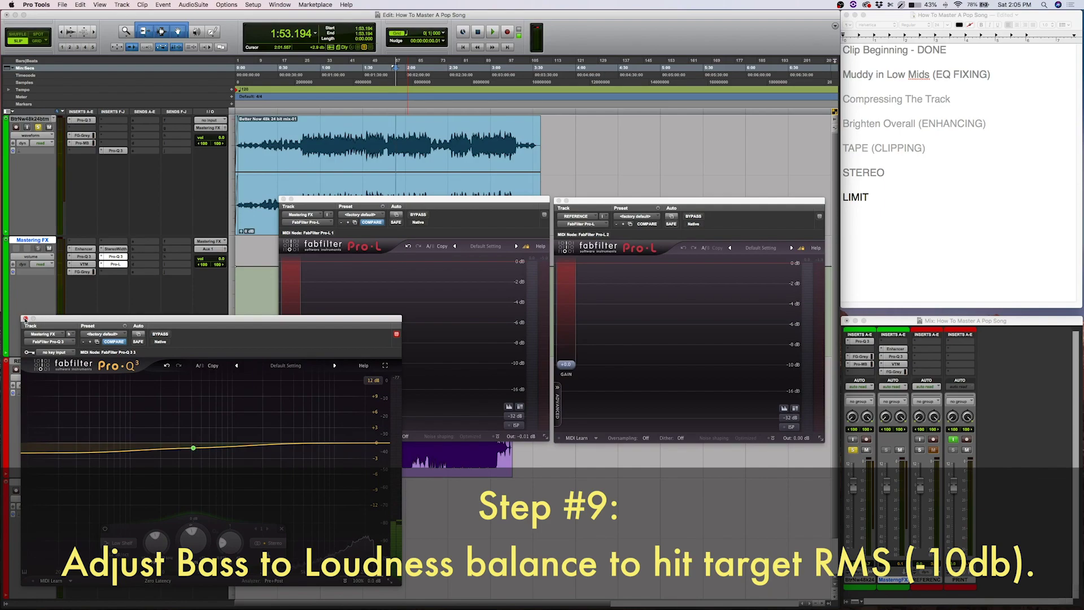
left_click_drag(358, 321, 1, 539)
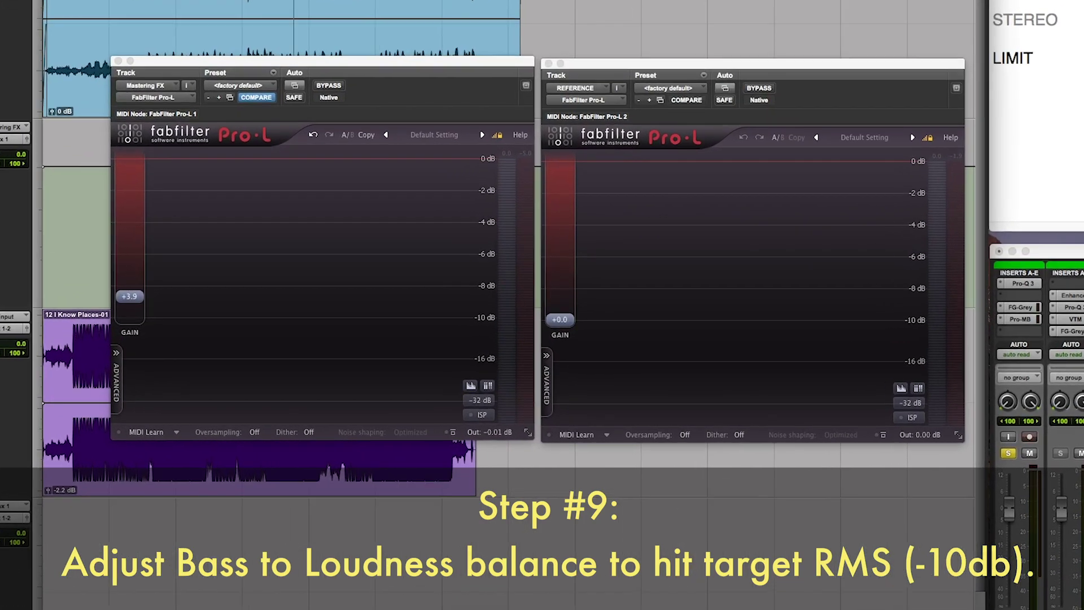
Play the loud section against both Pro-L meters and raise Pro-L's gain on the Mastering FX track to +5.0 dB.
key("space")
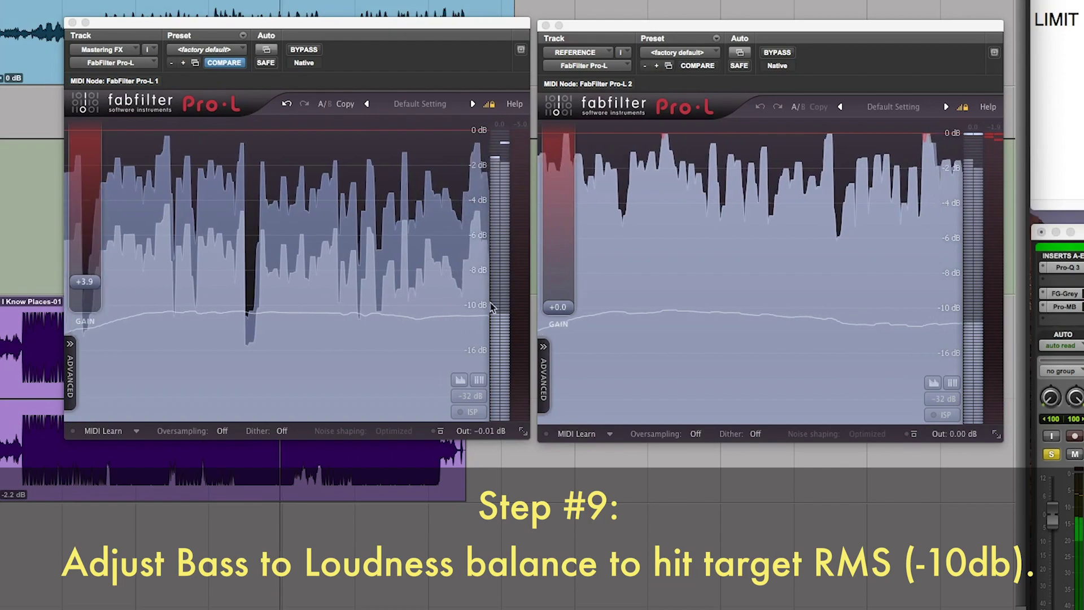
key("space")
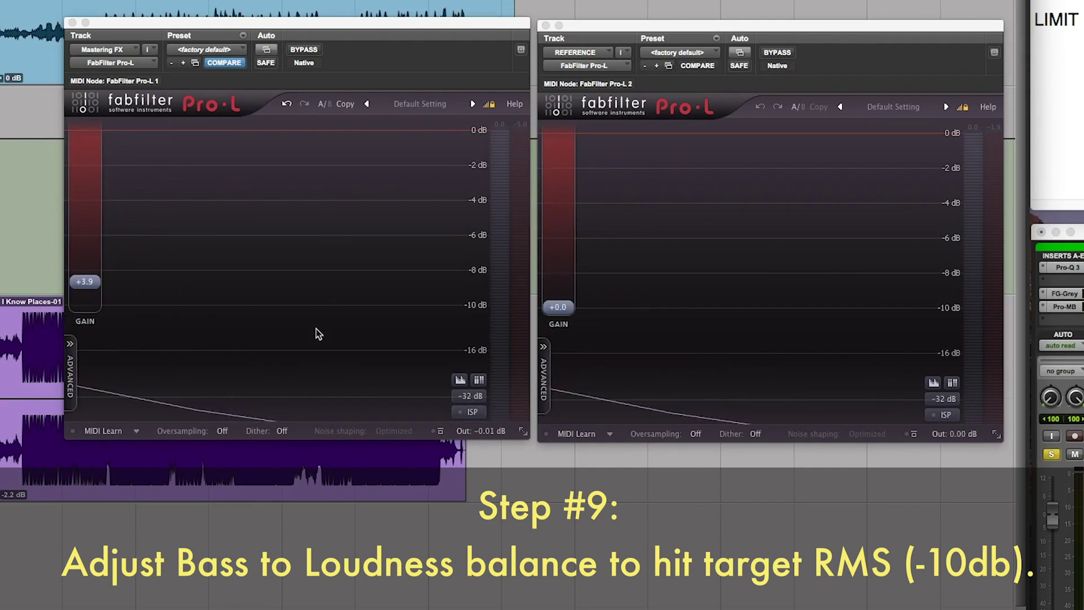
key("space")
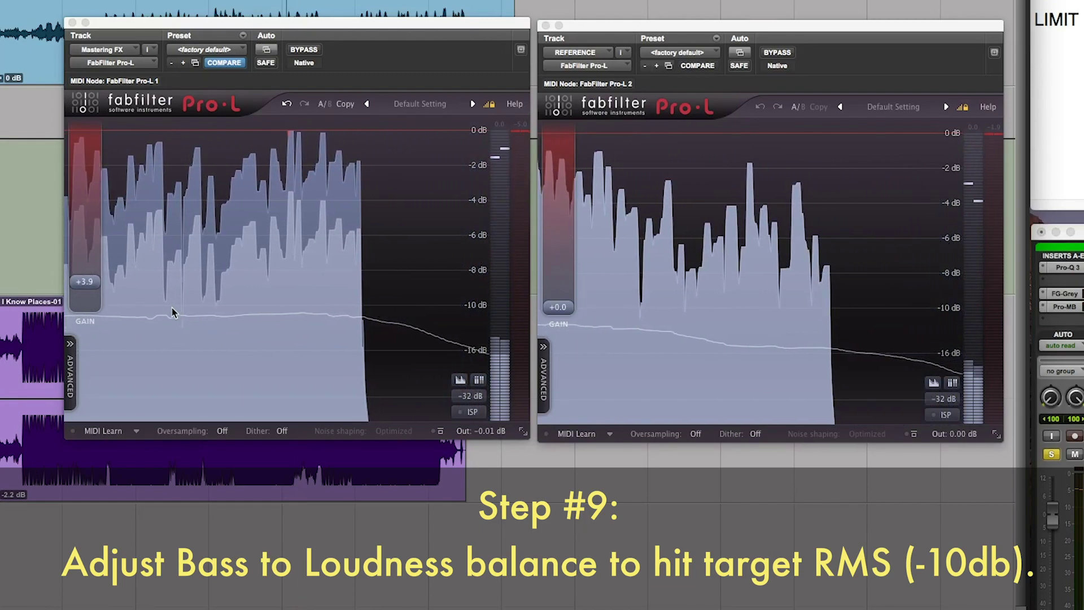
left_click_drag(82, 279, 83, 275)
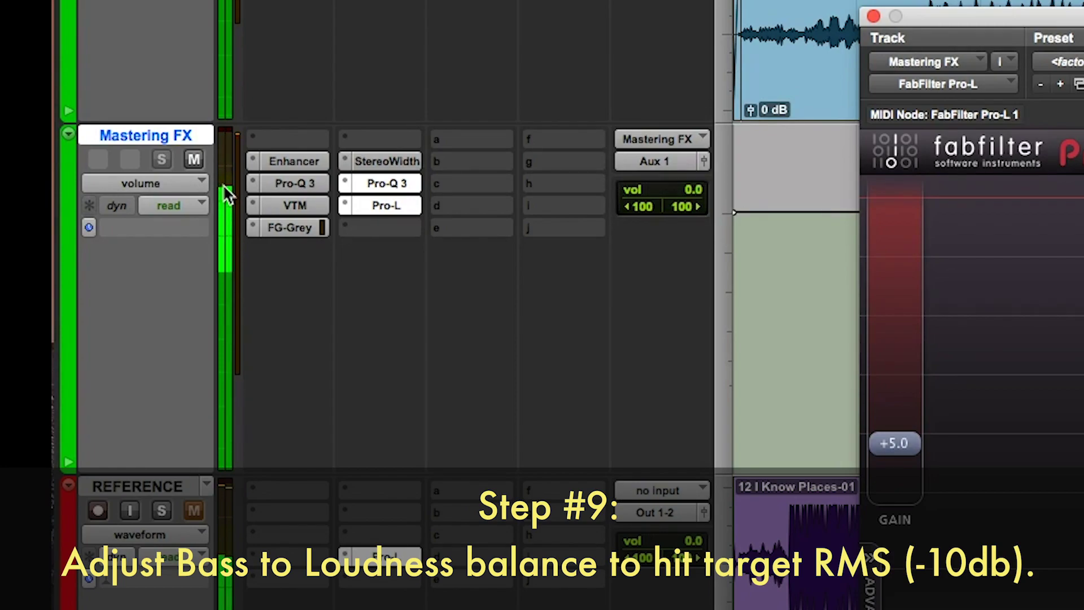
Replay the song, bring Pro-Q 3 back into view to inspect its low shelf against the spectrum, and close its window.
key("space")
key("space")
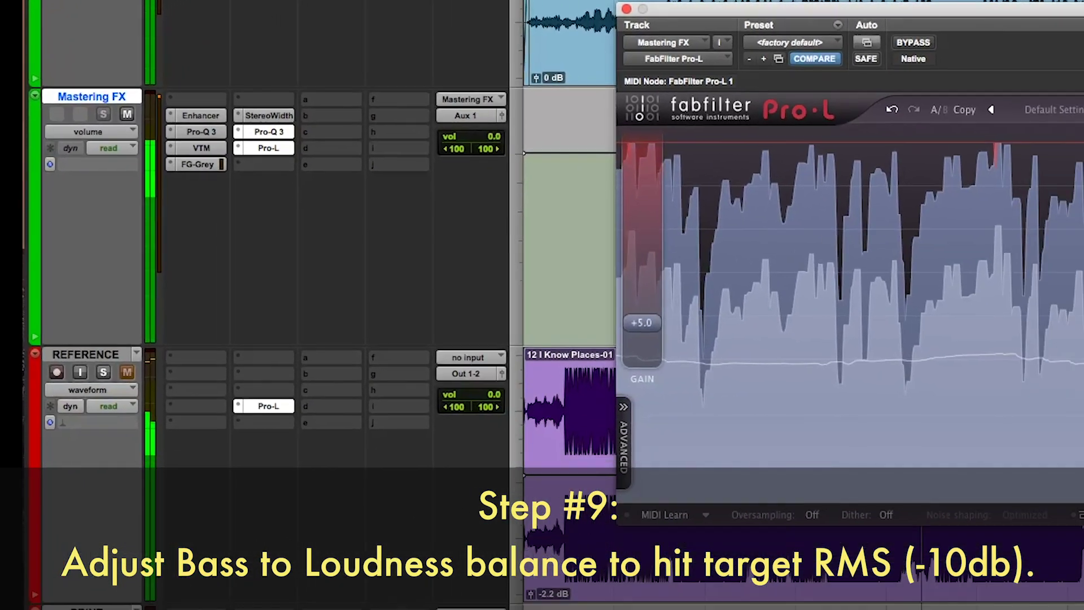
left_click_drag(6, 169, 707, 135)
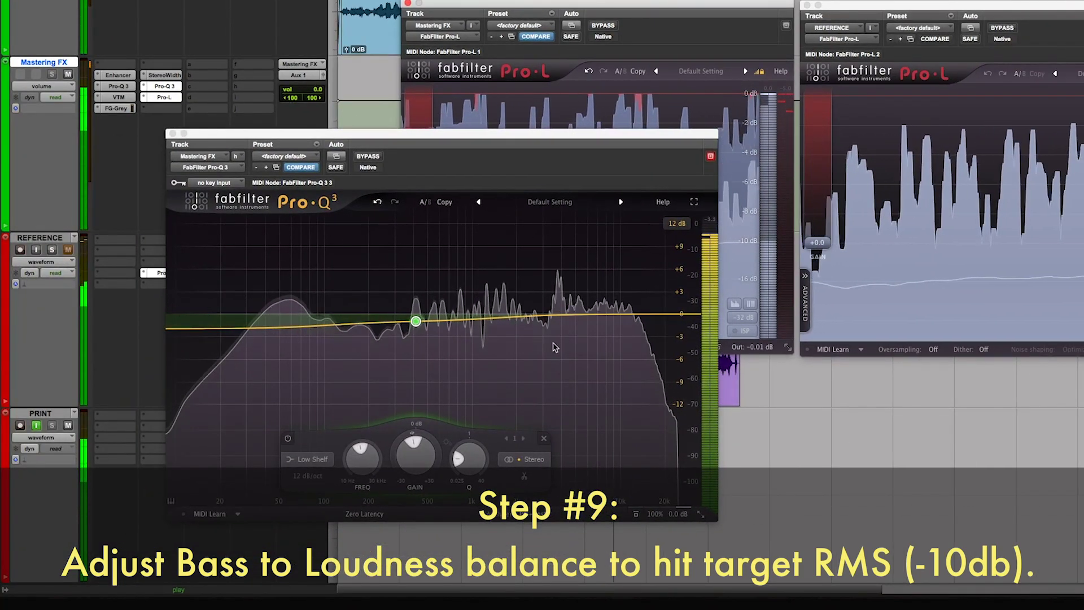
mouse_move(529, 345)
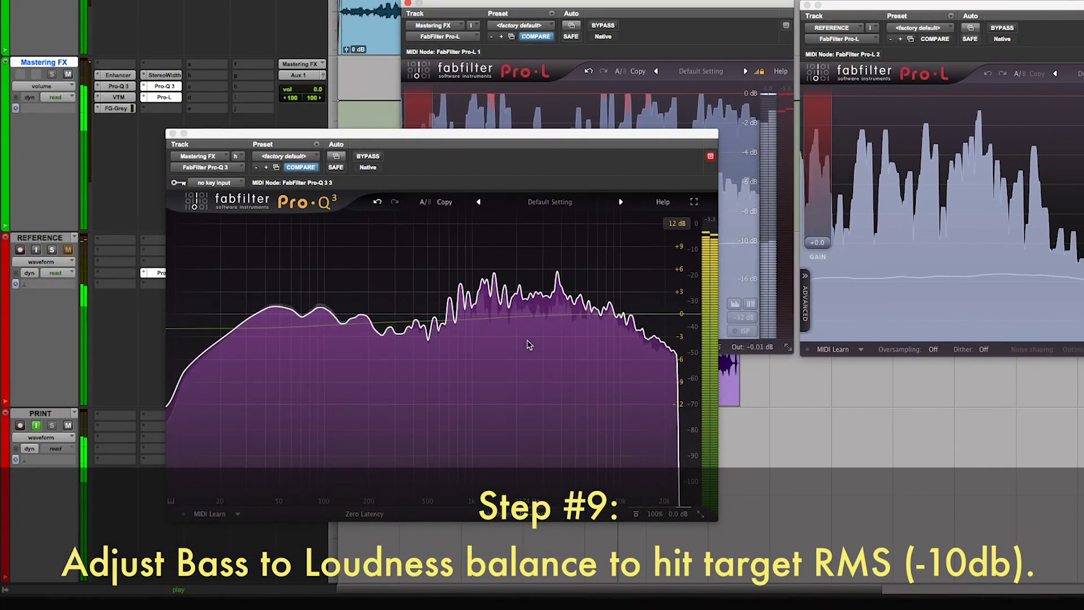
left_click(173, 133)
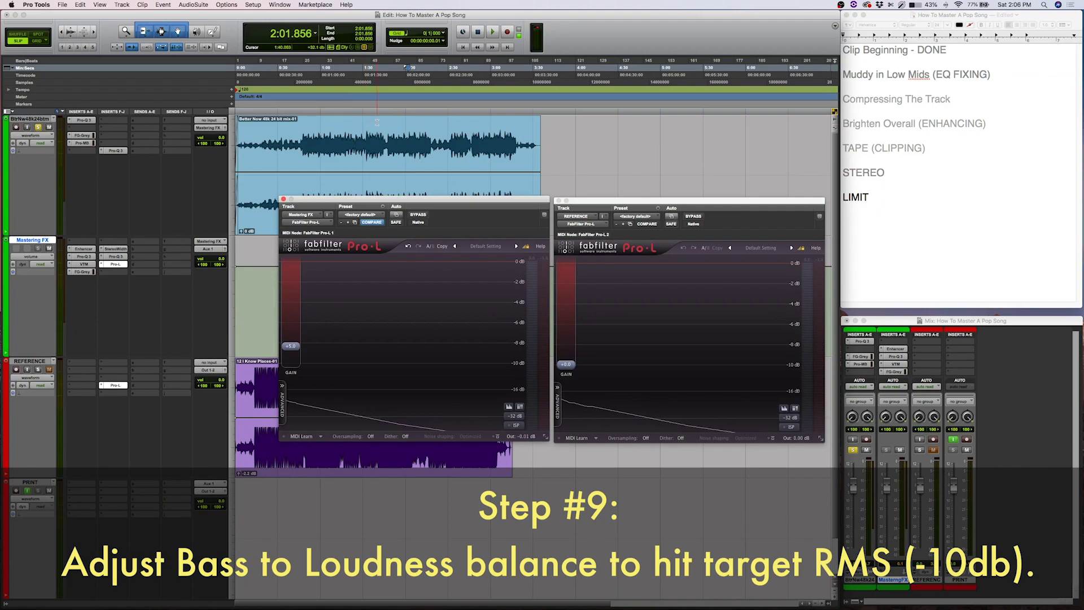
Play from 2:01.856, soloing the REFERENCE track and returning to the master, to compare their loudness.
key("space")
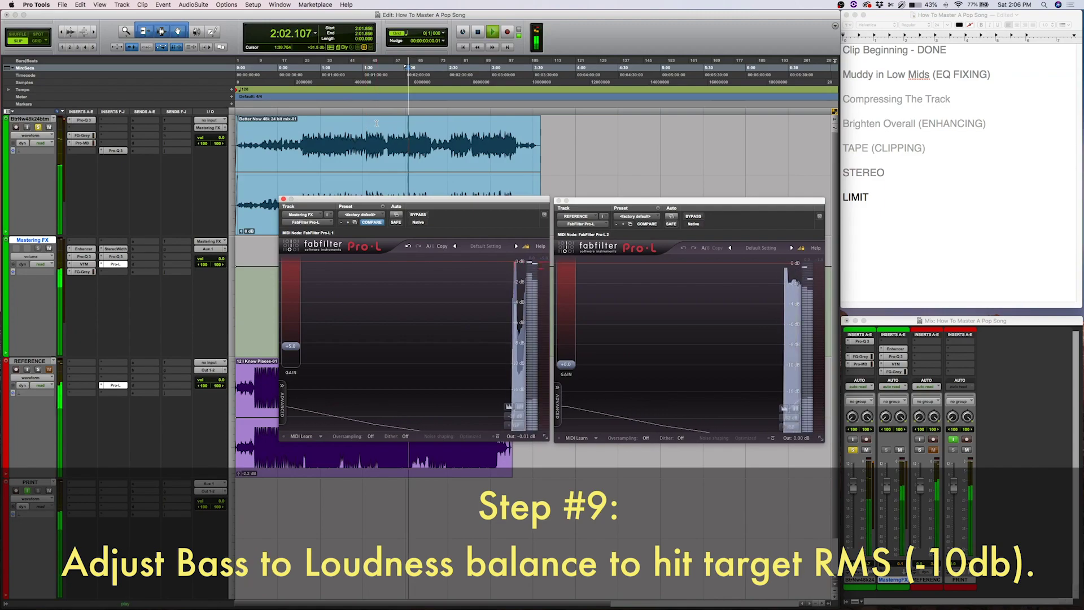
left_click(39, 370)
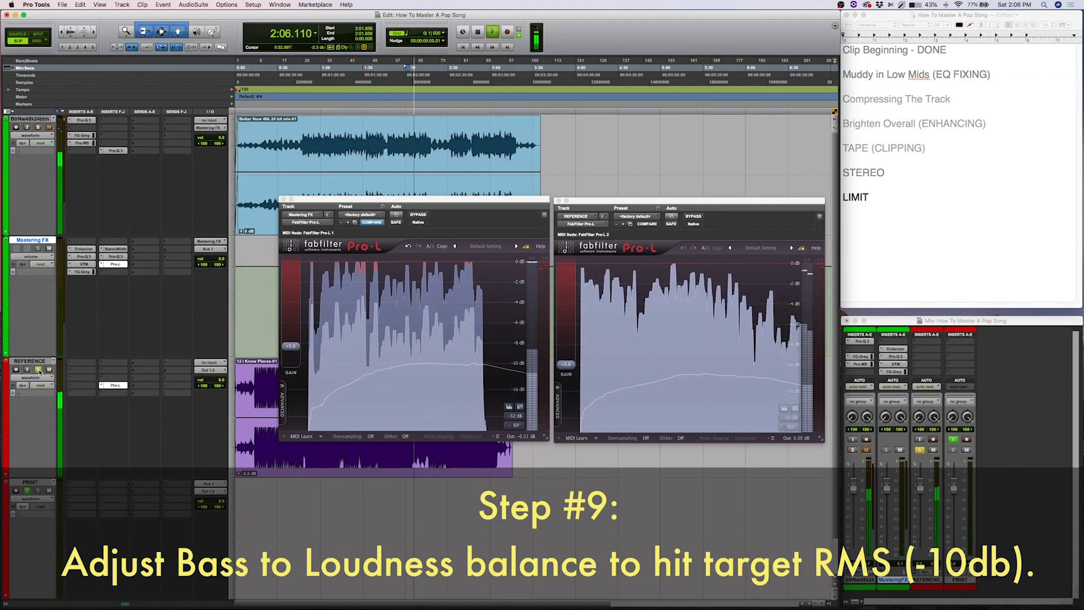
left_click(38, 127)
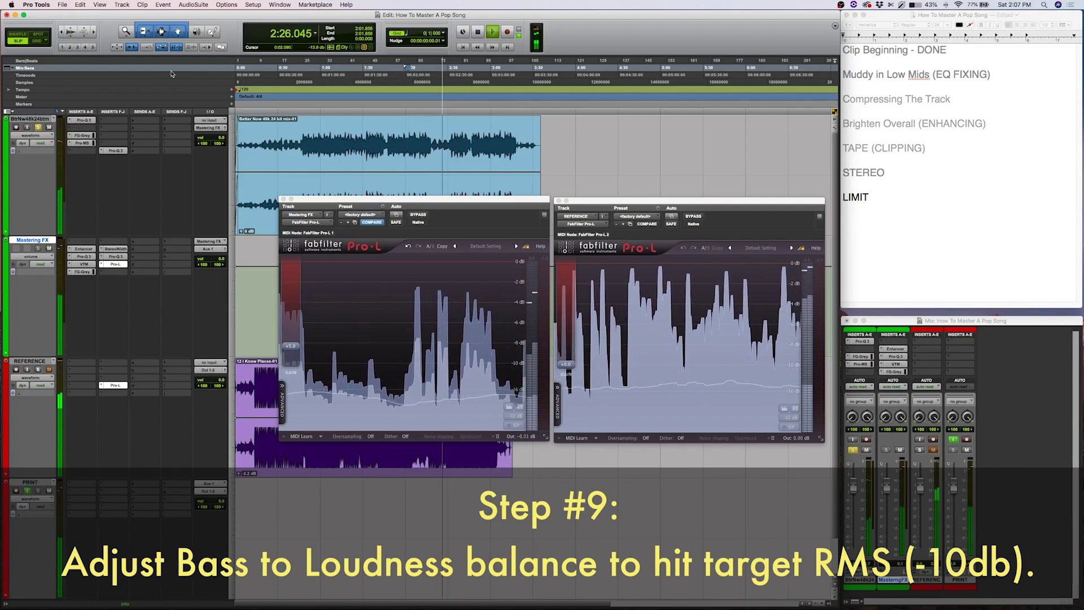
key("space")
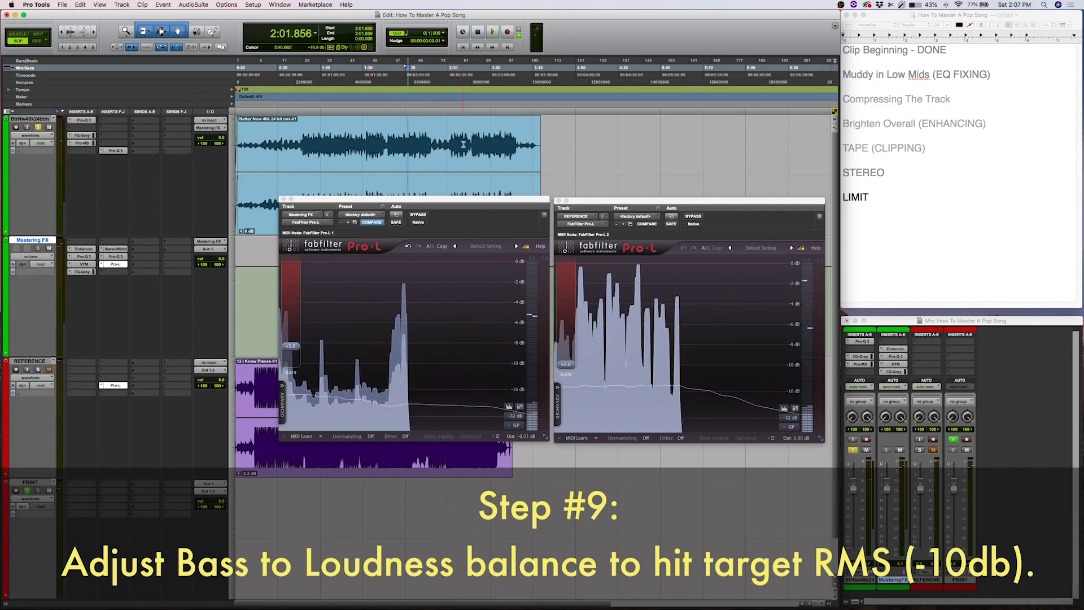
Arrange both Pro-L windows side by side below the song's waveform, and play the reference from 2:47.253 to check its level.
left_click(326, 124)
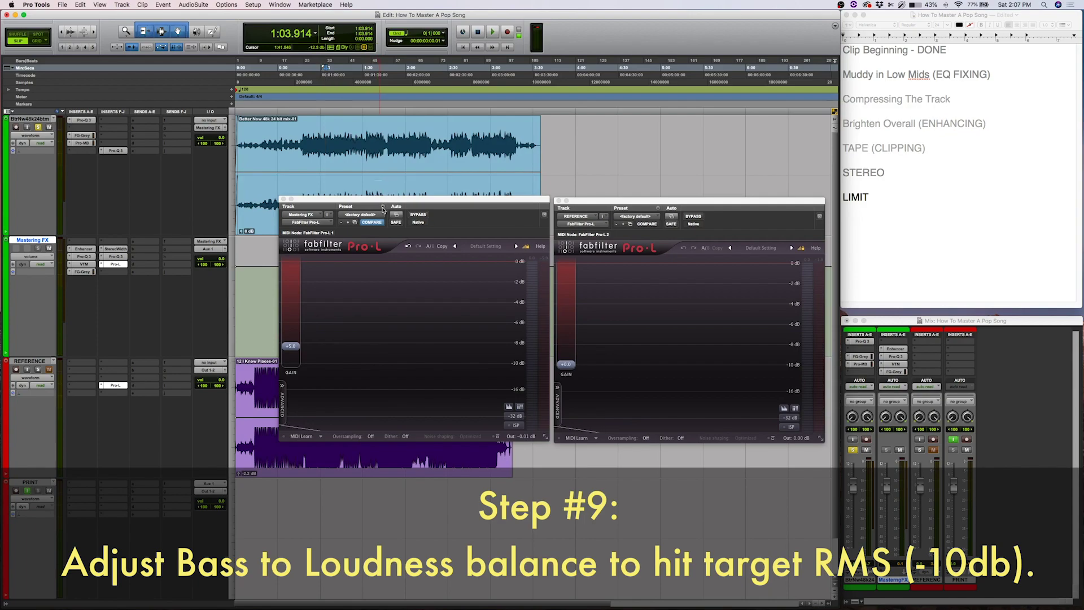
left_click_drag(385, 198, 683, 12)
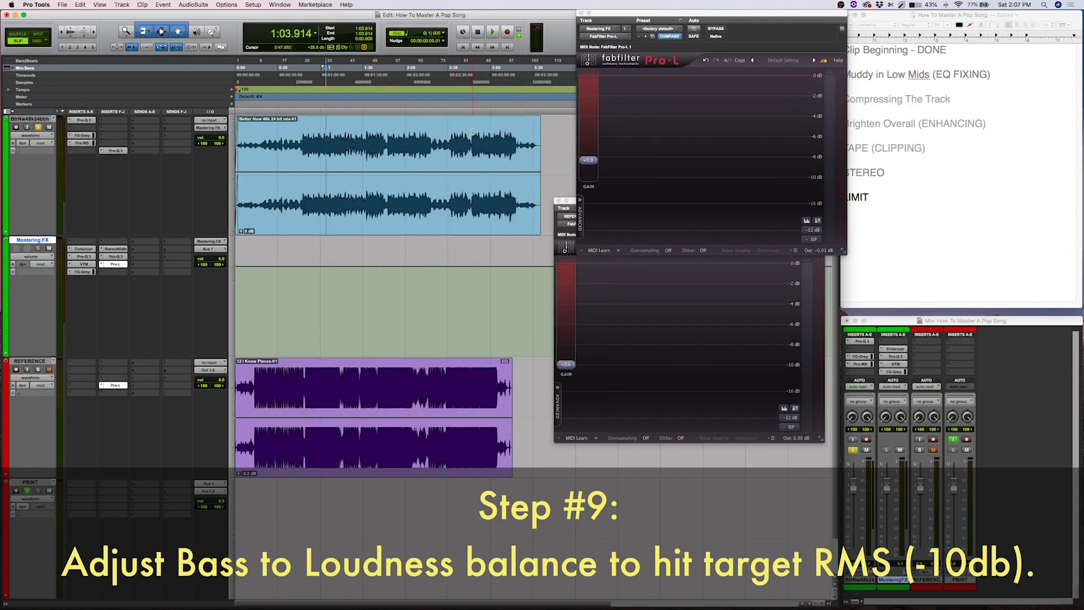
left_click_drag(607, 13, 281, 243)
left_click_drag(599, 205, 576, 243)
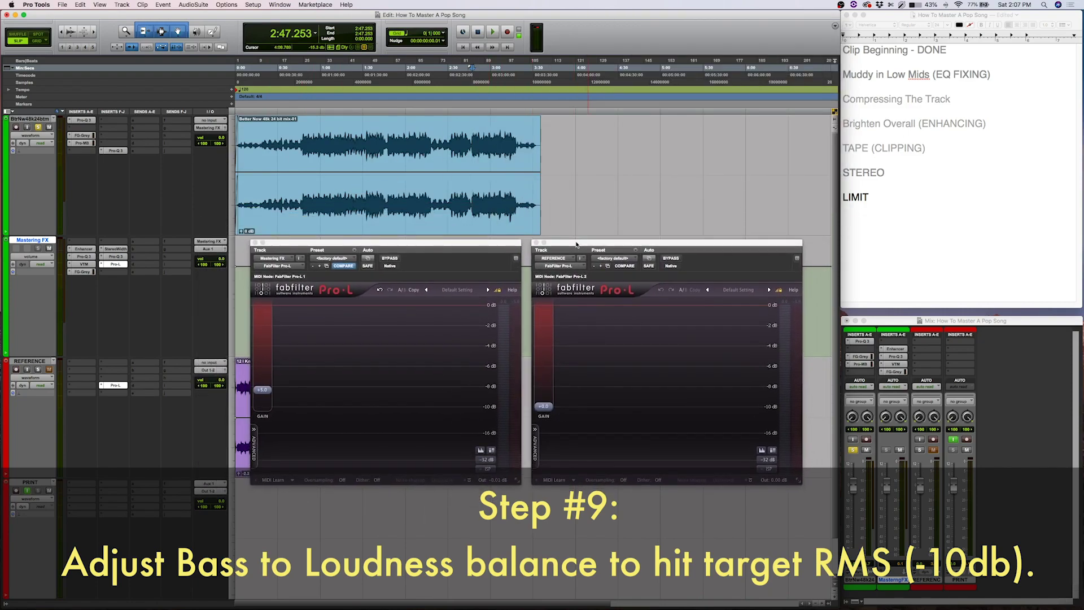
key("space")
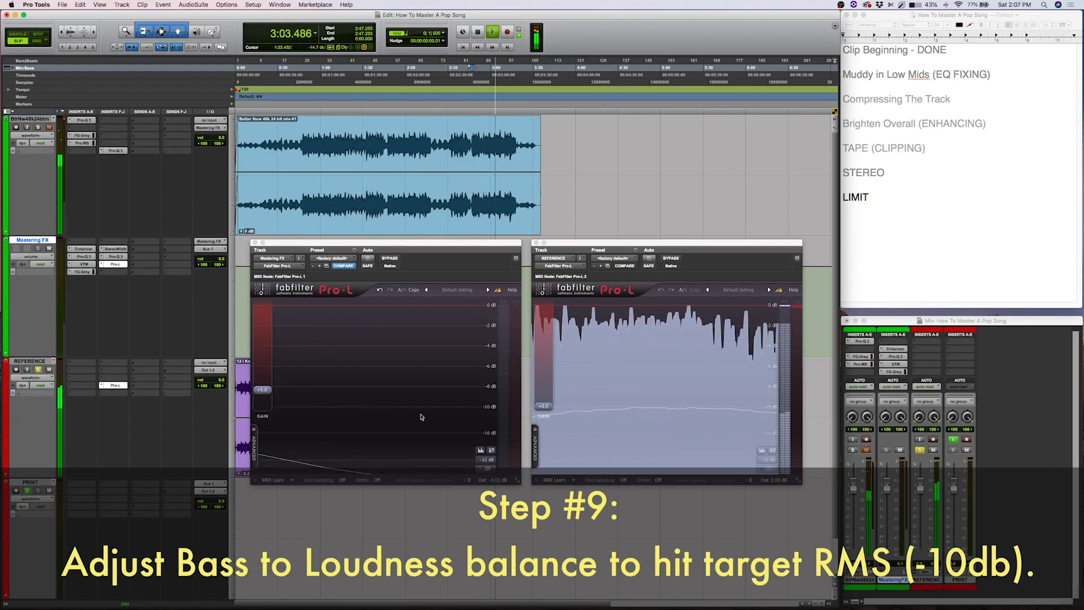
key("space")
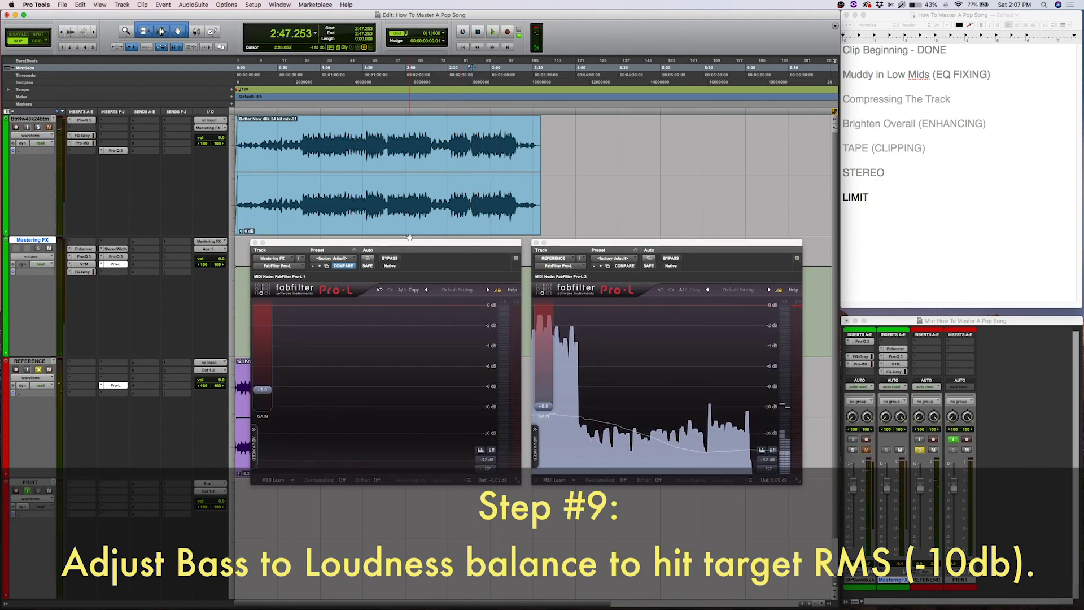
Move the master's Pro-L window aside, record-arm the PRINT track, and select its range from 2:26.944 to 3:05.770.
left_click_drag(408, 245, 719, 315)
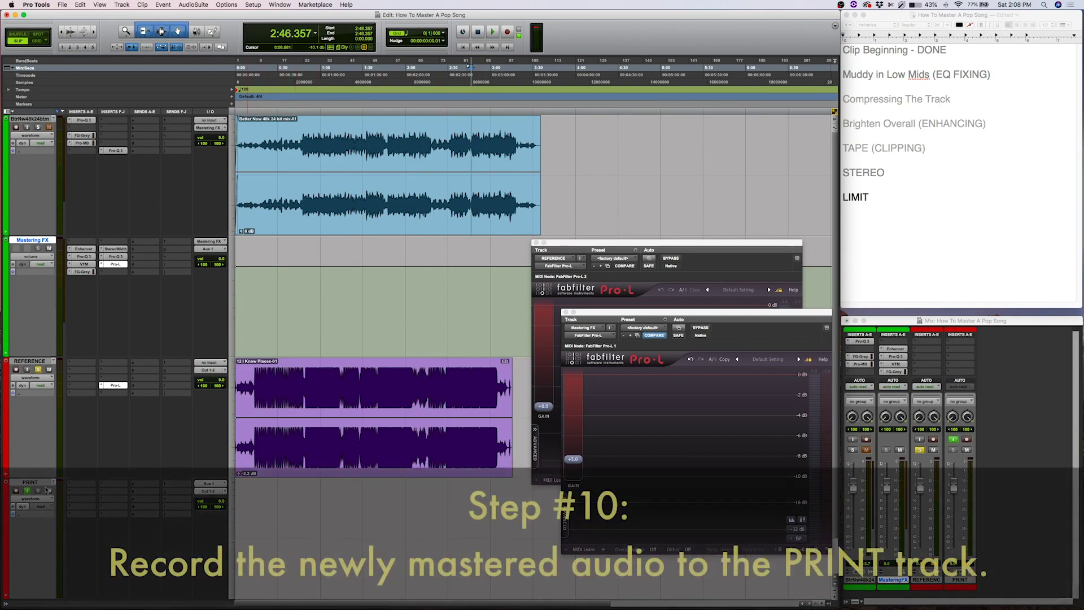
left_click(17, 491)
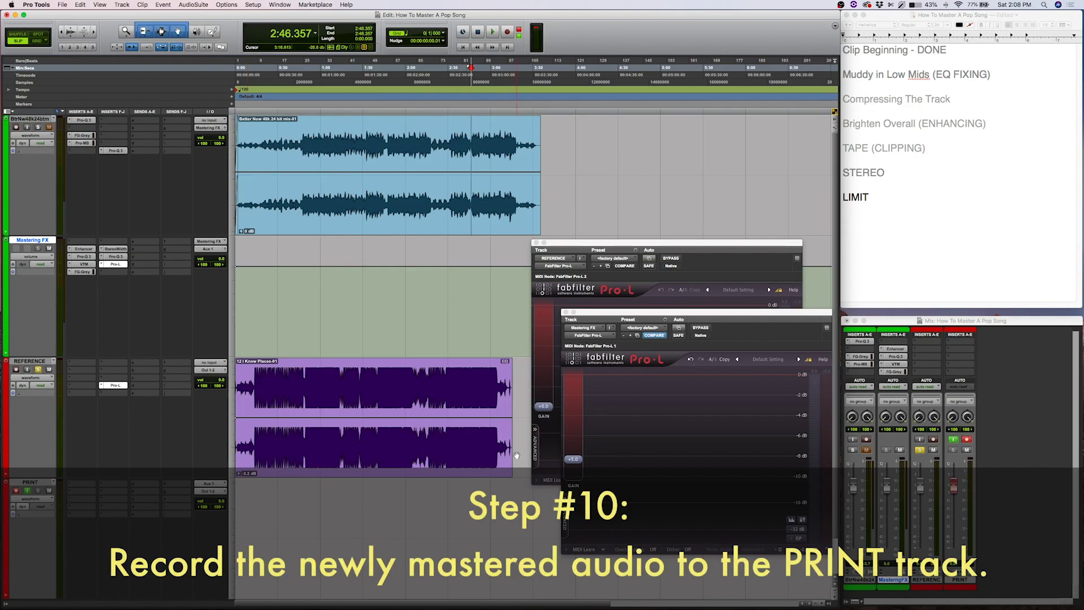
left_click_drag(444, 489, 498, 491)
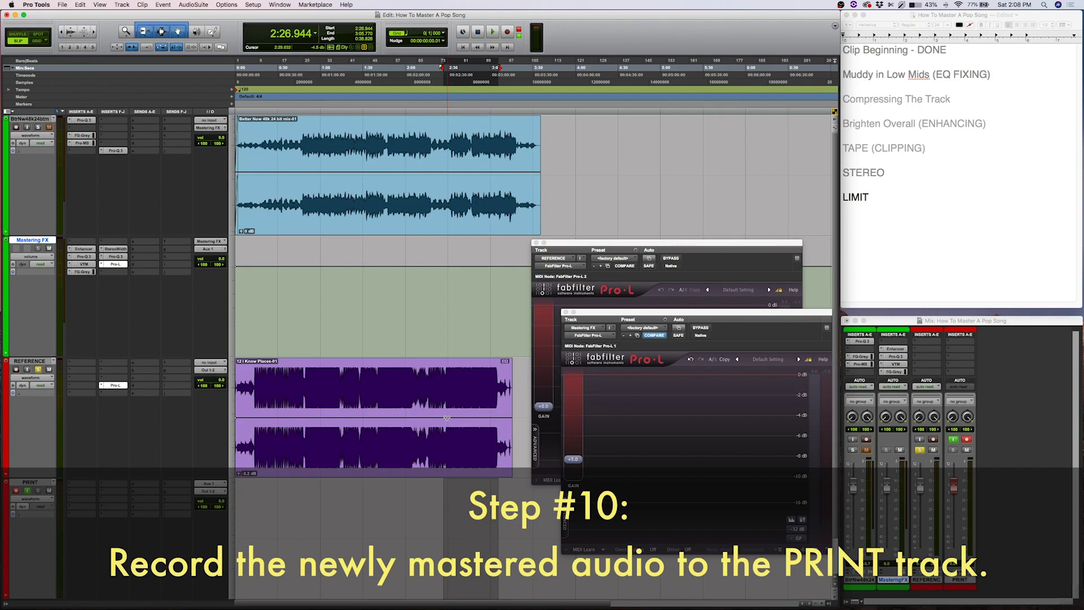
Close both Pro-L windows to uncover the waveforms near the end of the song.
key("t")
key("t")
key("t")
scroll(469, 481, "right", 5)
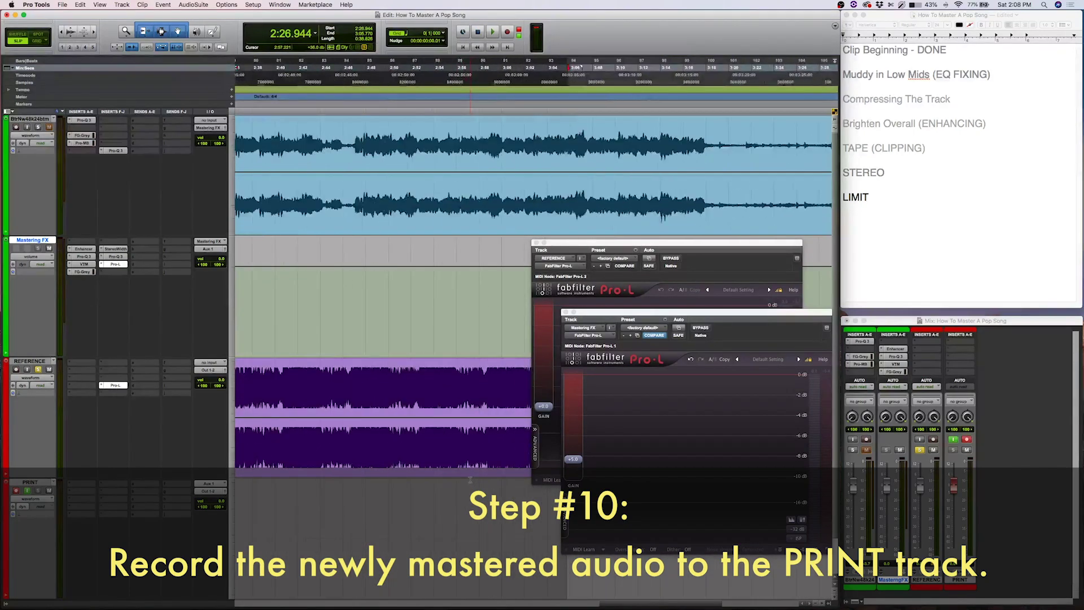
scroll(468, 481, "left", 1)
left_click(566, 312)
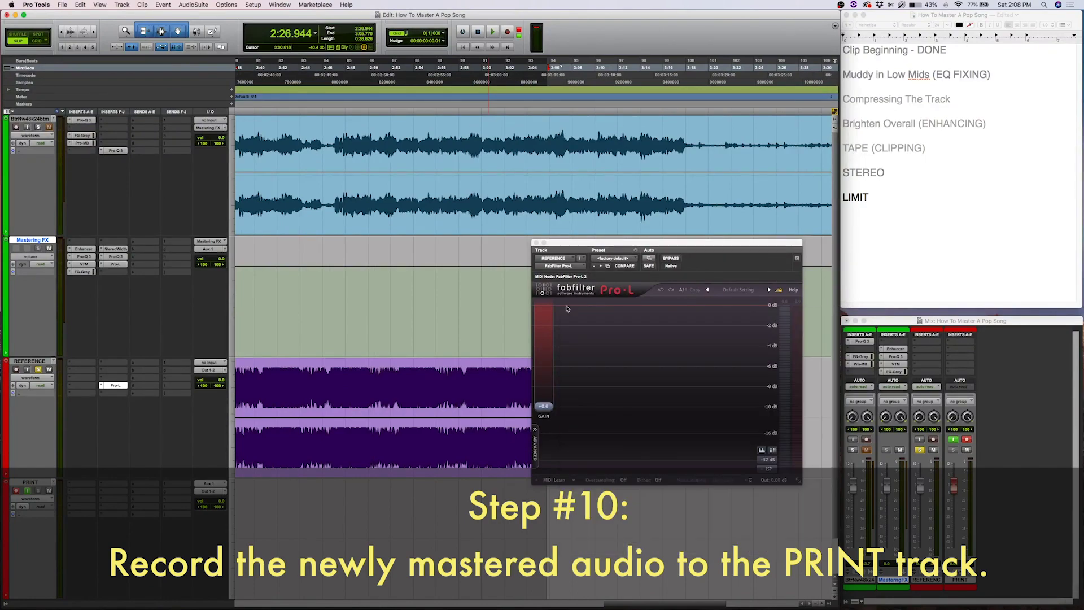
left_click(536, 243)
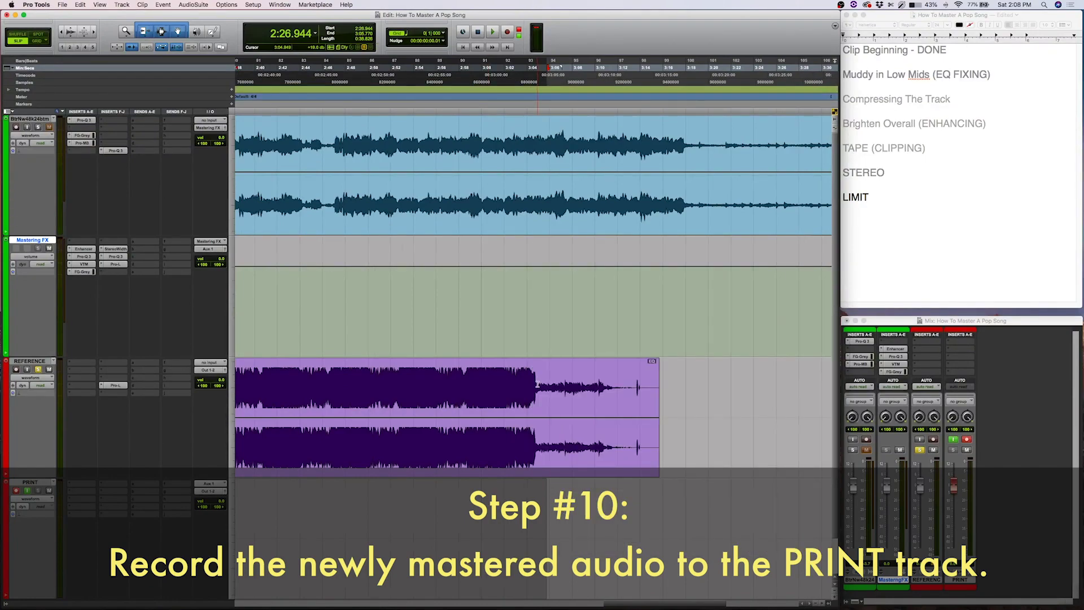
Select a stretch of about 7.6 seconds in the REFERENCE clip, starting at 2:40.514.
key("t")
scroll(527, 401, "left", 6)
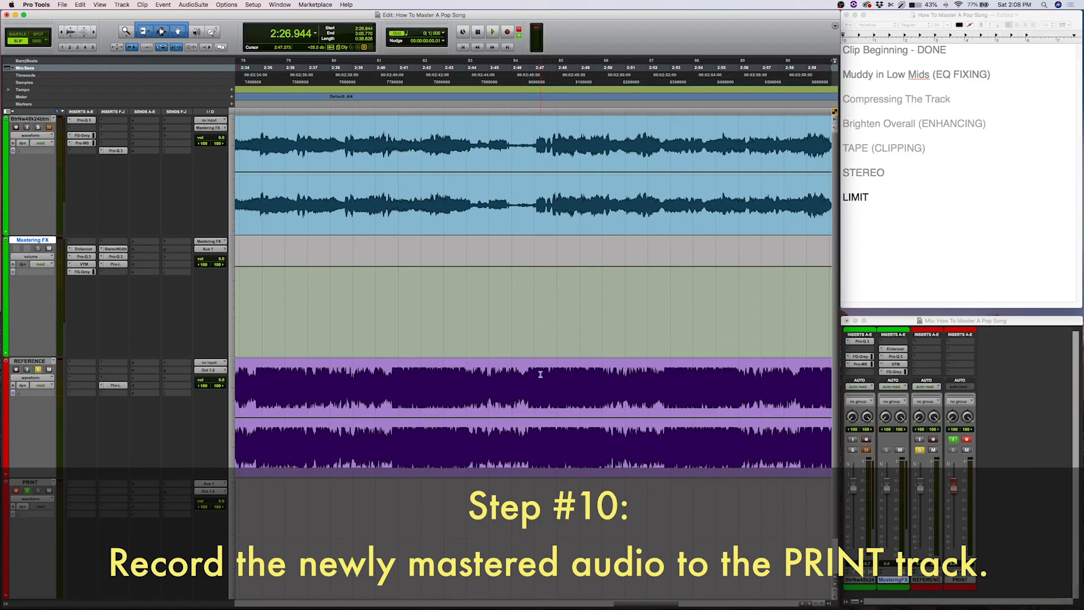
left_click_drag(531, 372, 586, 389)
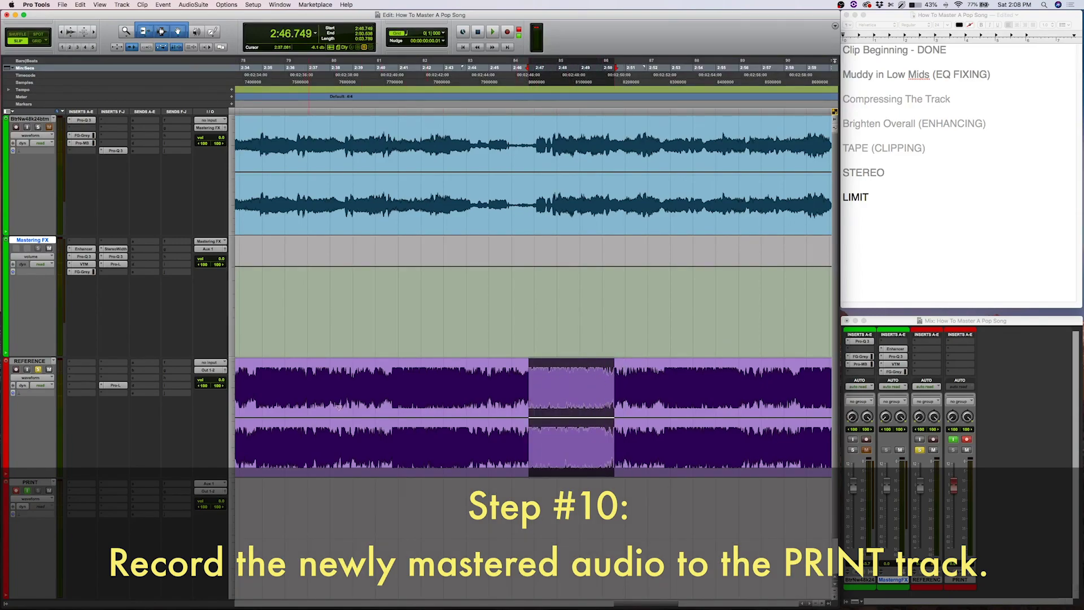
left_click_drag(388, 377, 558, 394)
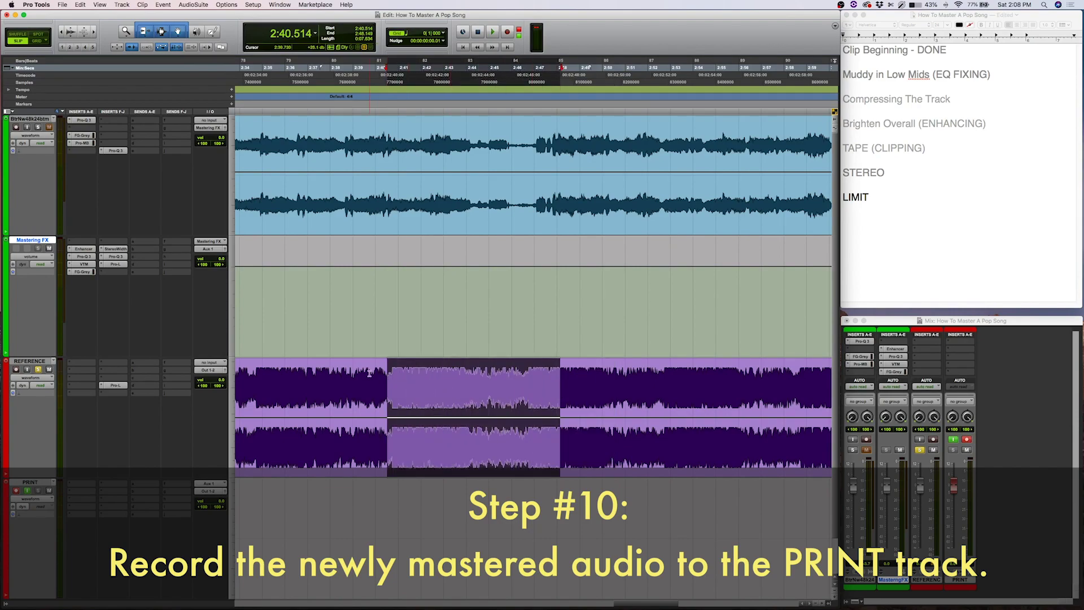
Select the loud final section of the REFERENCE clip, starting at 2:28.586.
left_click(391, 372)
key("super+bracketleft")
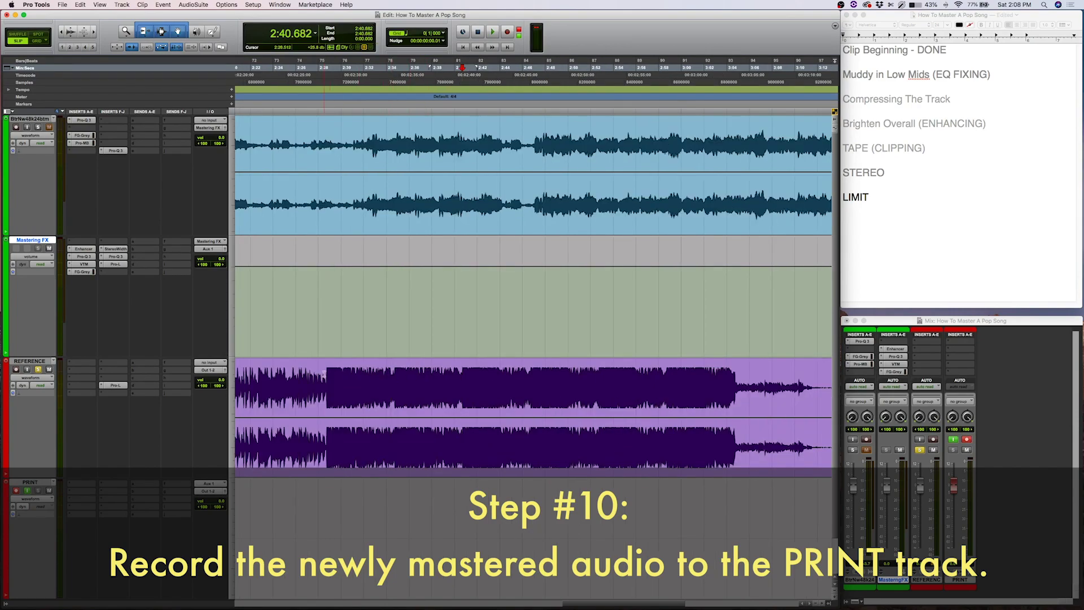
left_click_drag(323, 373, 736, 418)
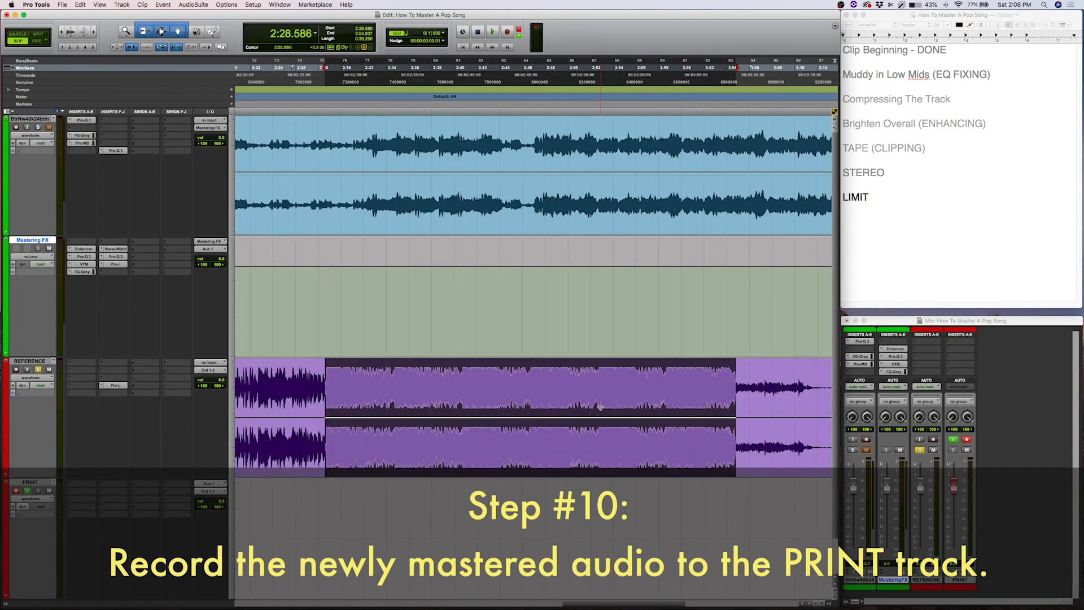
Examine the REFERENCE clip's waveform in overview and up close around 0:54.208.
key("super+bracketleft")
key("super+bracketleft")
key("super+bracketleft")
left_click(309, 387)
key("super+bracketright")
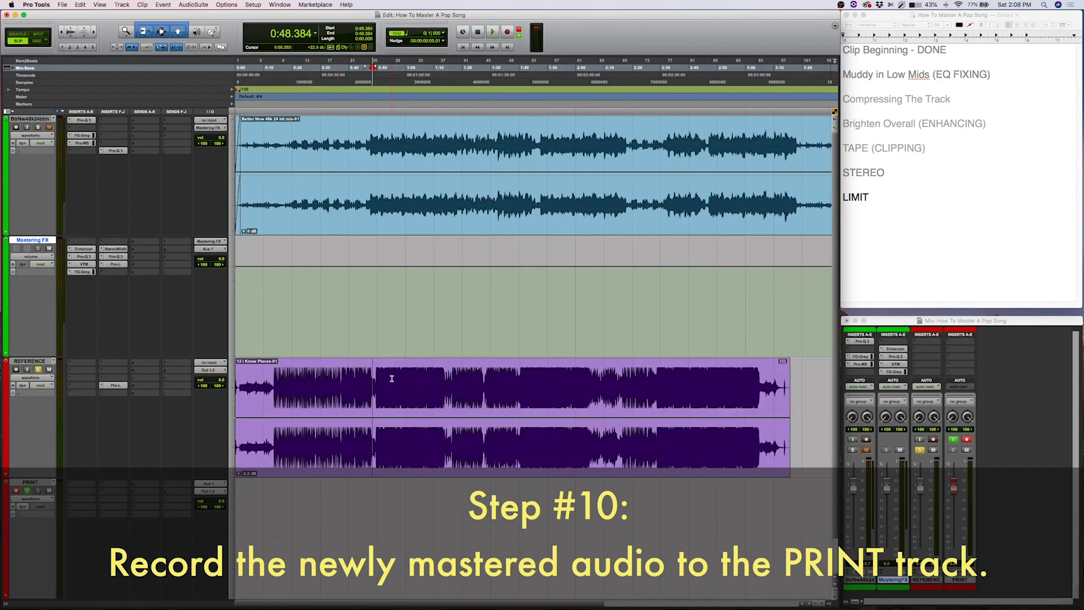
key("super+bracketright")
key("super+bracketright")
key("super+bracketright")
key("super+bracketright")
key("super+bracketright")
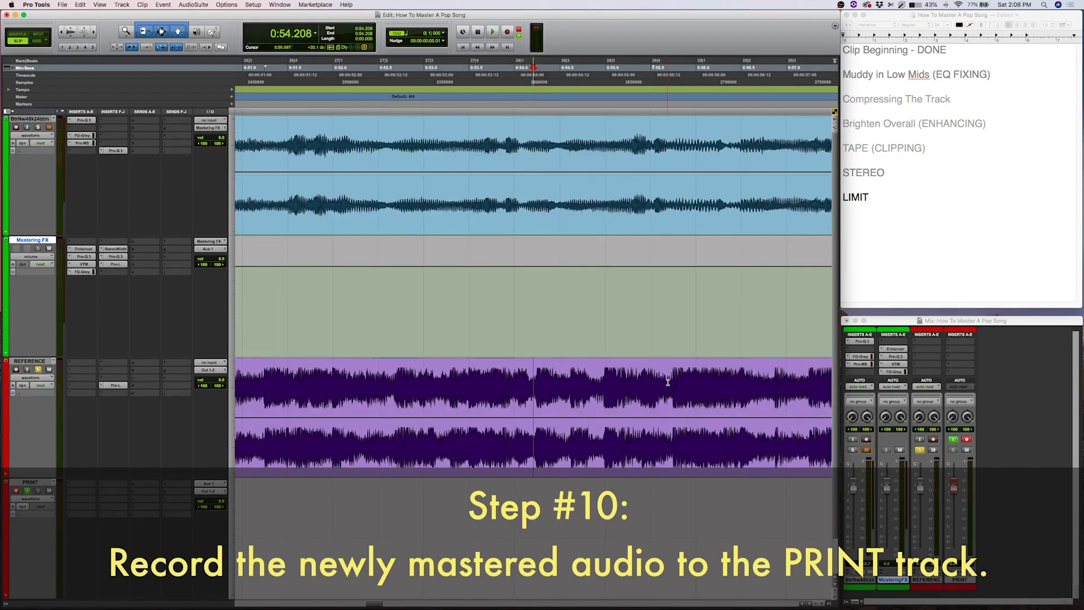
key("super+bracketleft")
key("super+bracketleft")
key("super+bracketleft")
key("super+bracketleft")
key("super+bracketleft")
key("super+bracketleft")
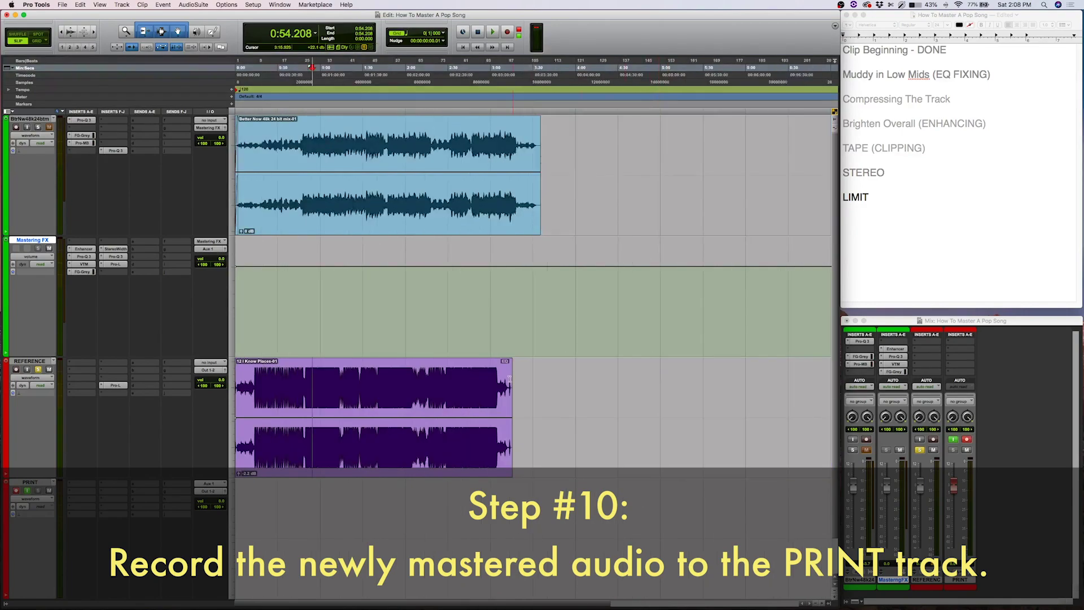
Examine the REFERENCE clip's waveform up close around 2:47.850, then return to the overview of the song's ending.
key("super+bracketright")
left_click(714, 382)
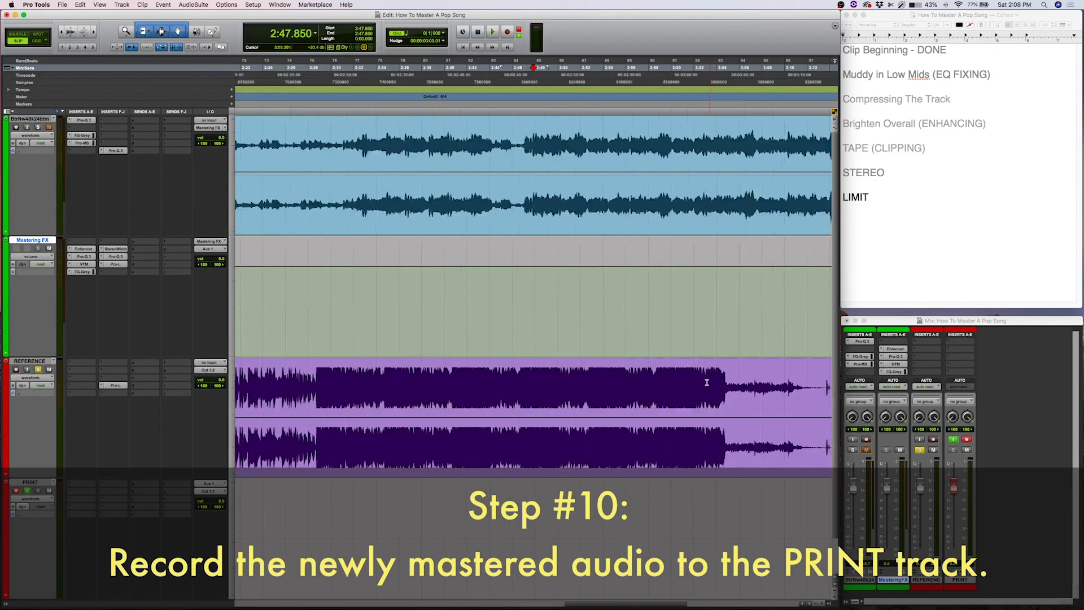
key("super+bracketright")
key("super+bracketright")
key("super+bracketright")
key("super+bracketright")
key("super+bracketright")
key("super+bracketright")
key("super+bracketleft")
key("super+bracketleft")
key("super+bracketleft")
key("super+bracketleft")
key("super+bracketleft")
key("super+bracketleft")
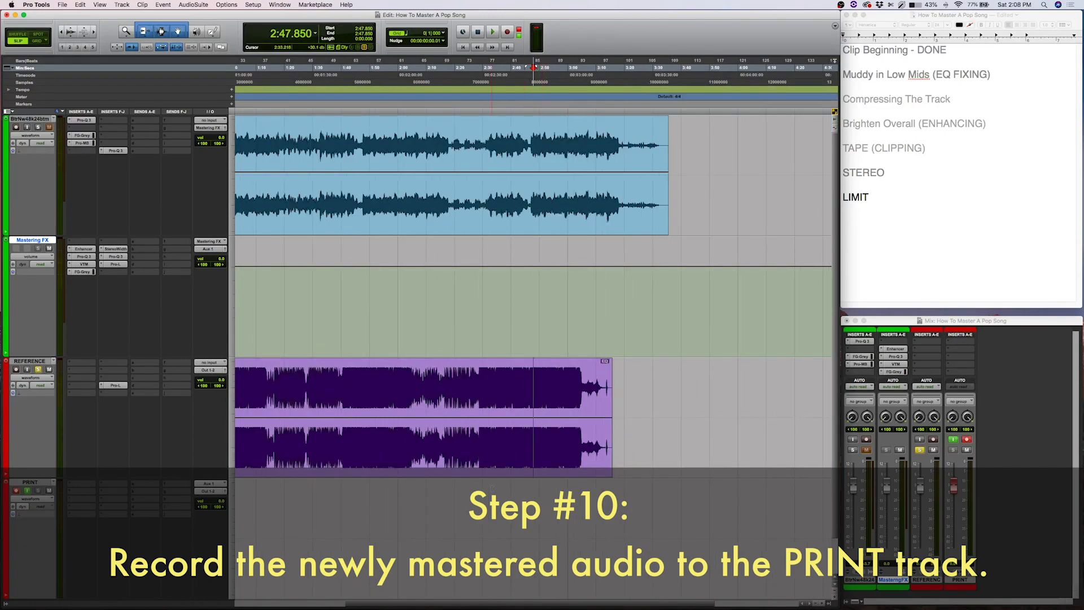
Select the song from 2:30.677 to 3:33.546 and record its mastered output onto the PRINT track from there, stopping shortly after the last chorus.
left_click_drag(476, 536, 583, 536)
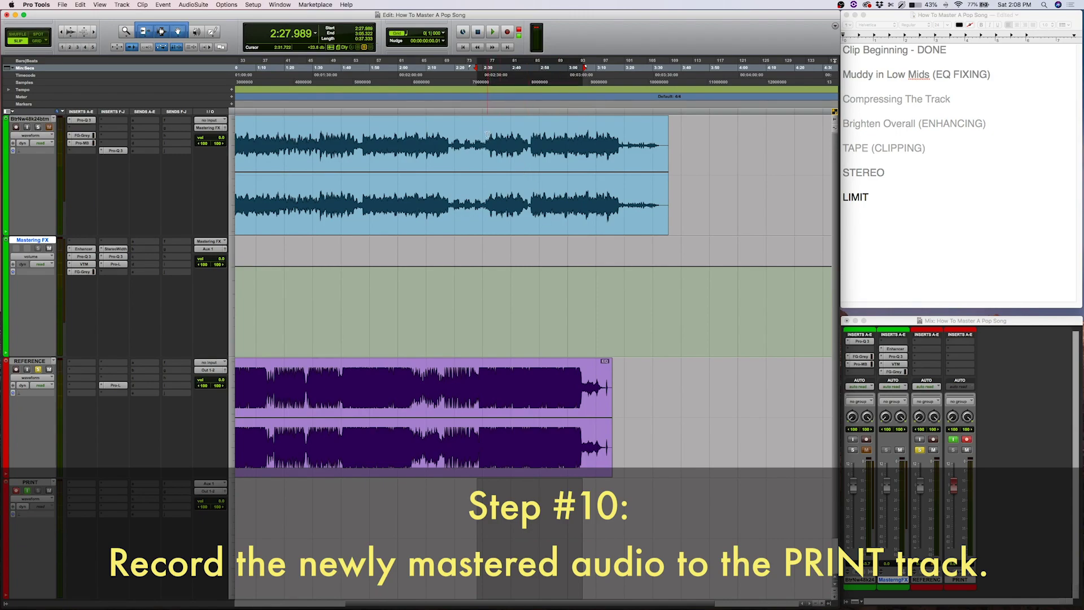
left_click_drag(486, 134, 664, 136)
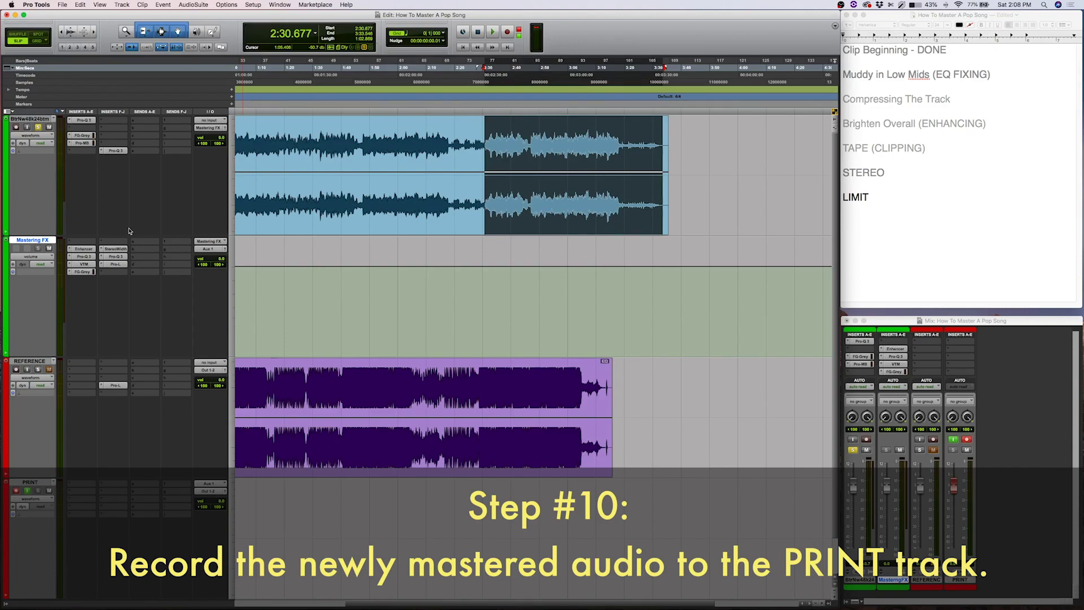
key("super+space")
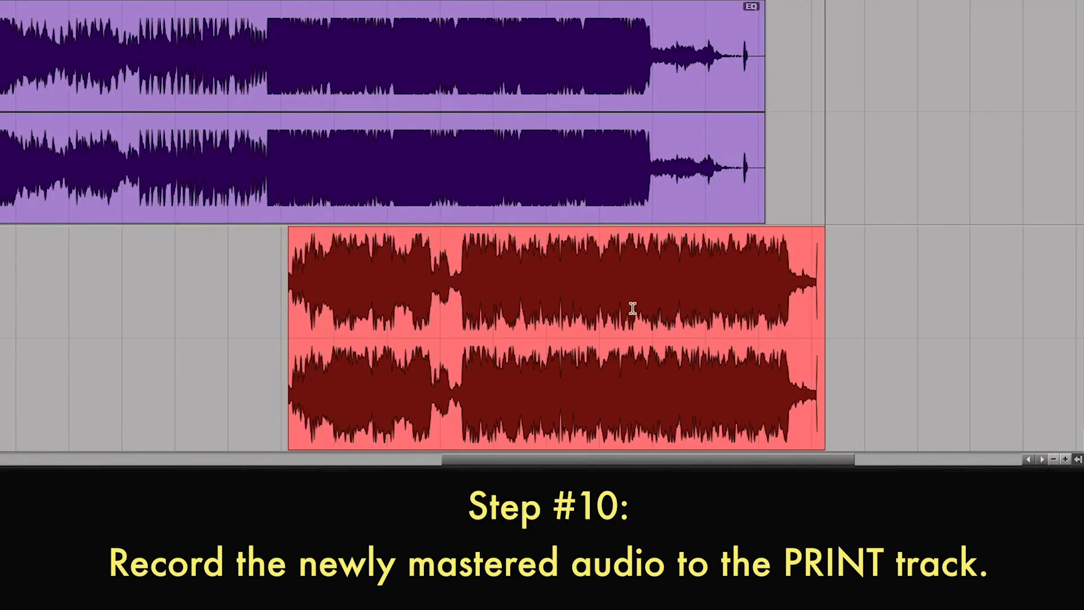
key("space")
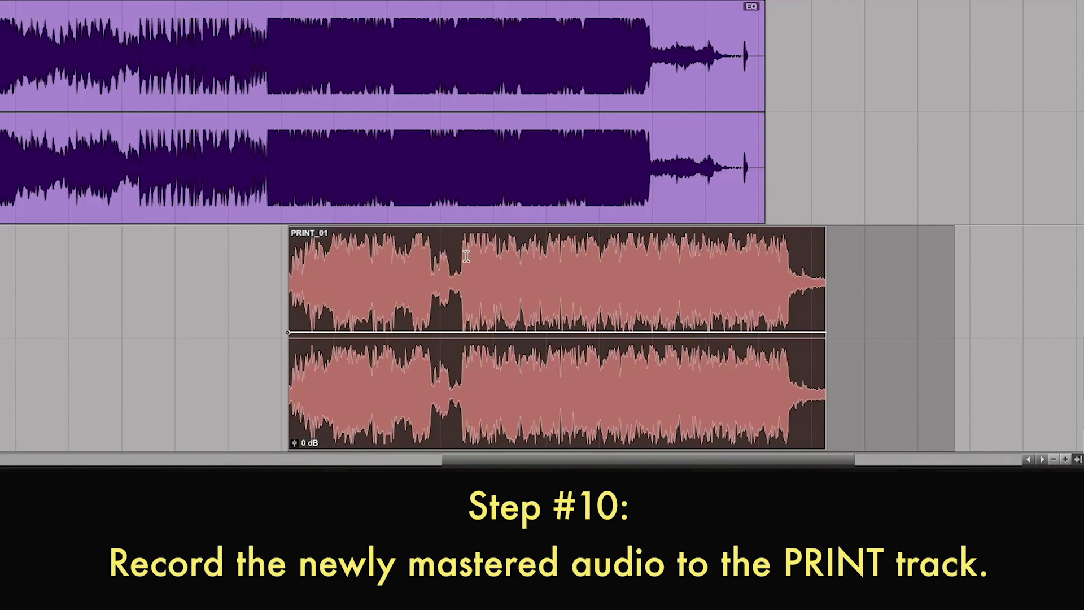
Examine the middle of the PRINT_01 clip up close against the REFERENCE waveform above it.
left_click(591, 263)
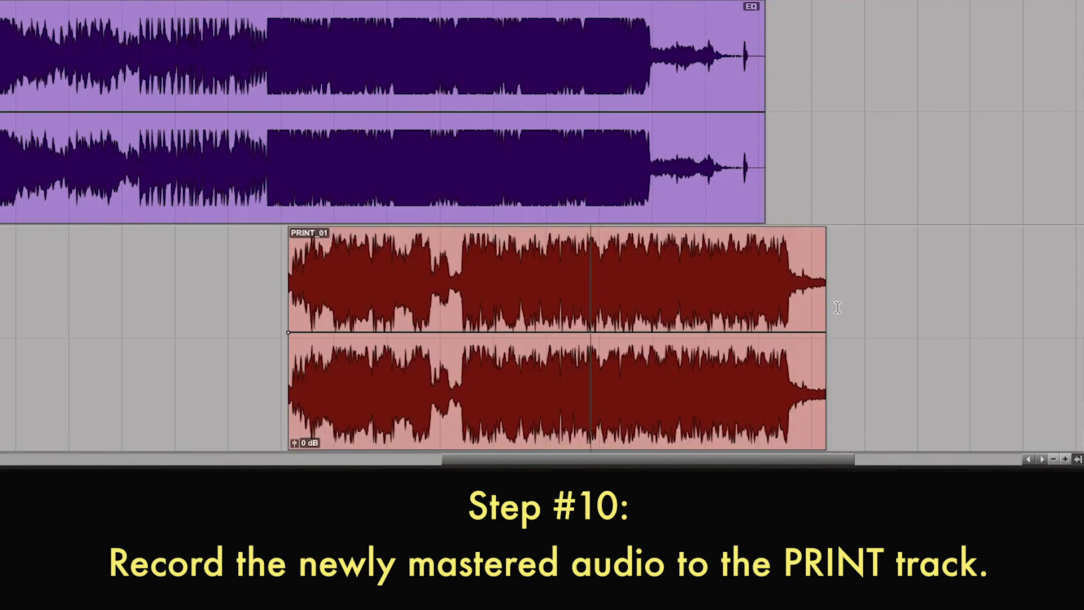
key("t")
key("t")
key("t")
key("t")
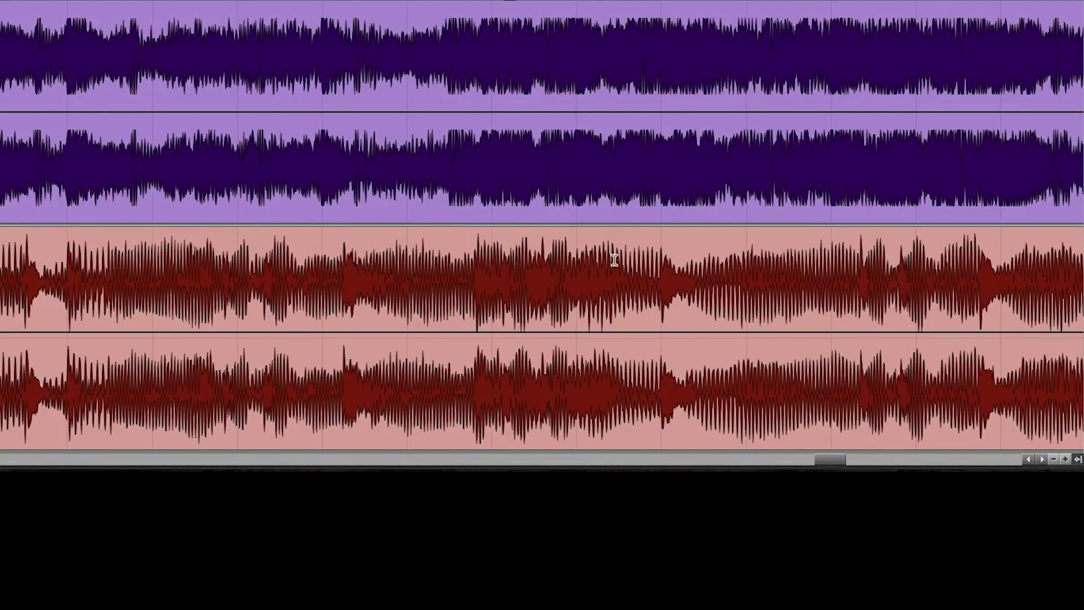
key("r")
key("r")
left_click(299, 258)
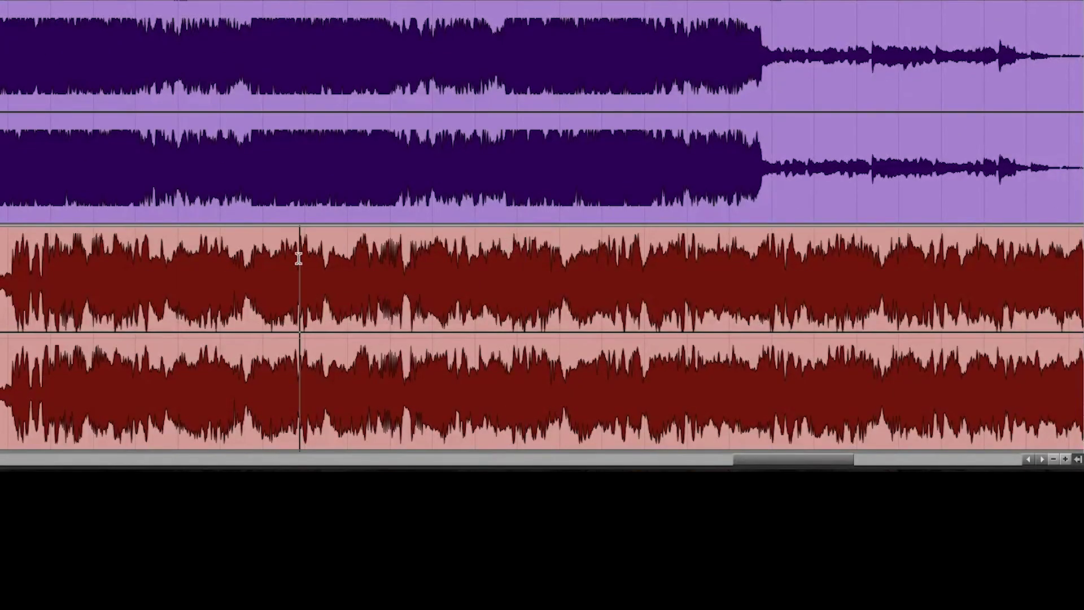
Select the first peaks after the short quiet break in PRINT_01 and examine their wave shapes up close.
left_click_drag(42, 261, 57, 262)
key("t")
key("t")
key("t")
key("t")
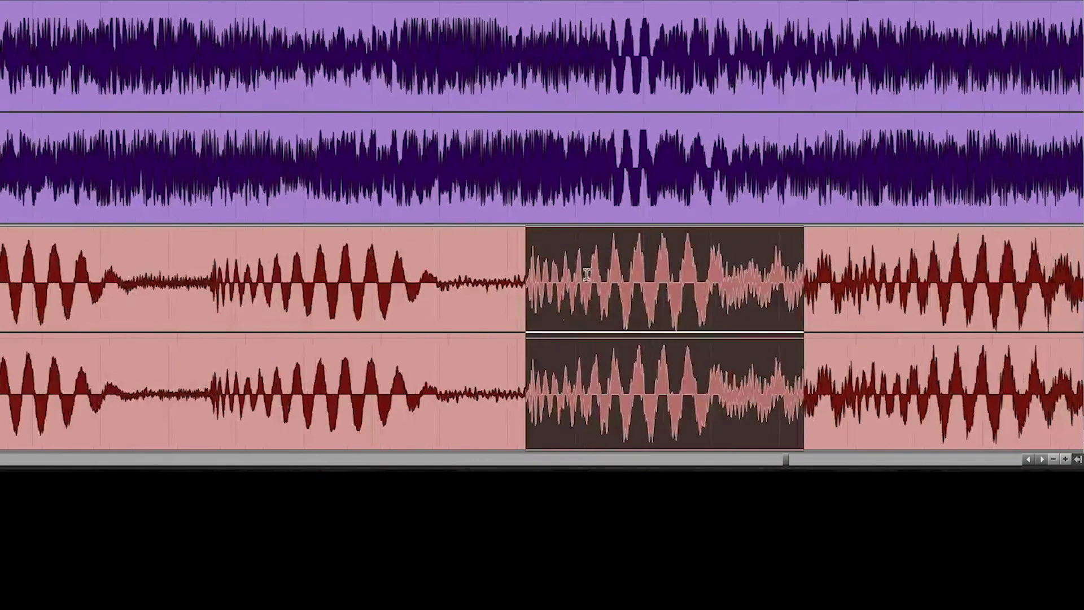
left_click_drag(605, 259, 714, 277)
key("t")
key("t")
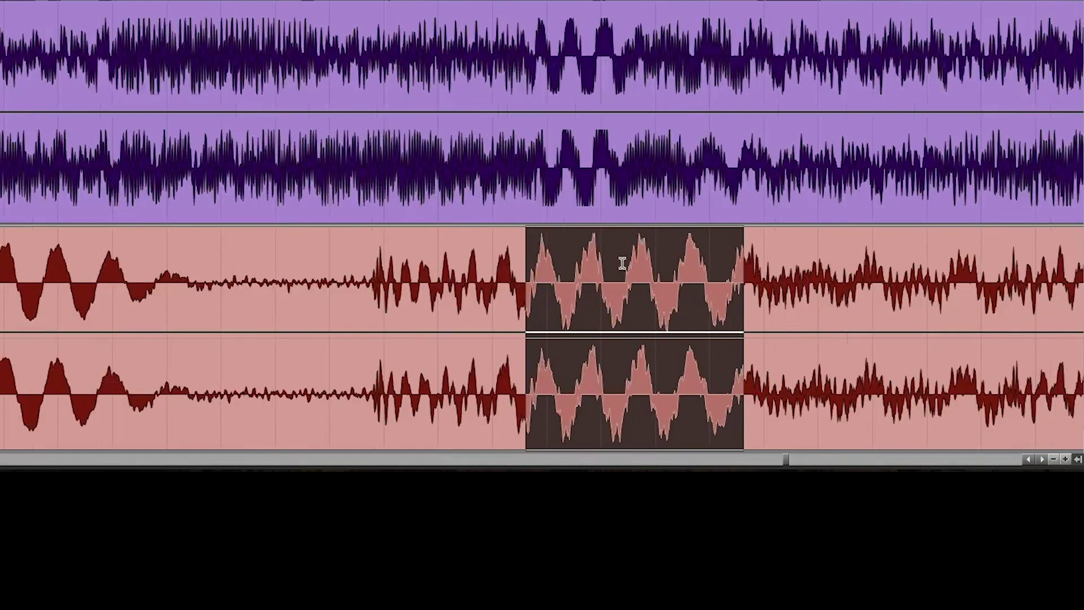
left_click(557, 240)
left_click(586, 271)
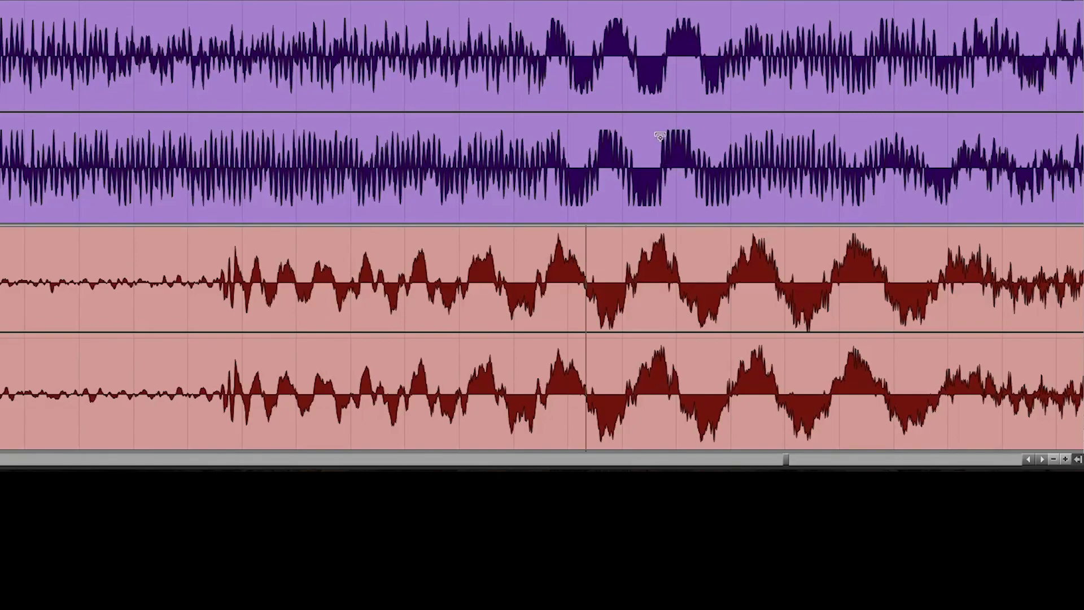
Return to the overview of both clips and select most of the REFERENCE clip's loud final section for comparison with PRINT_01.
key("r")
key("r")
key("r")
key("r")
key("r")
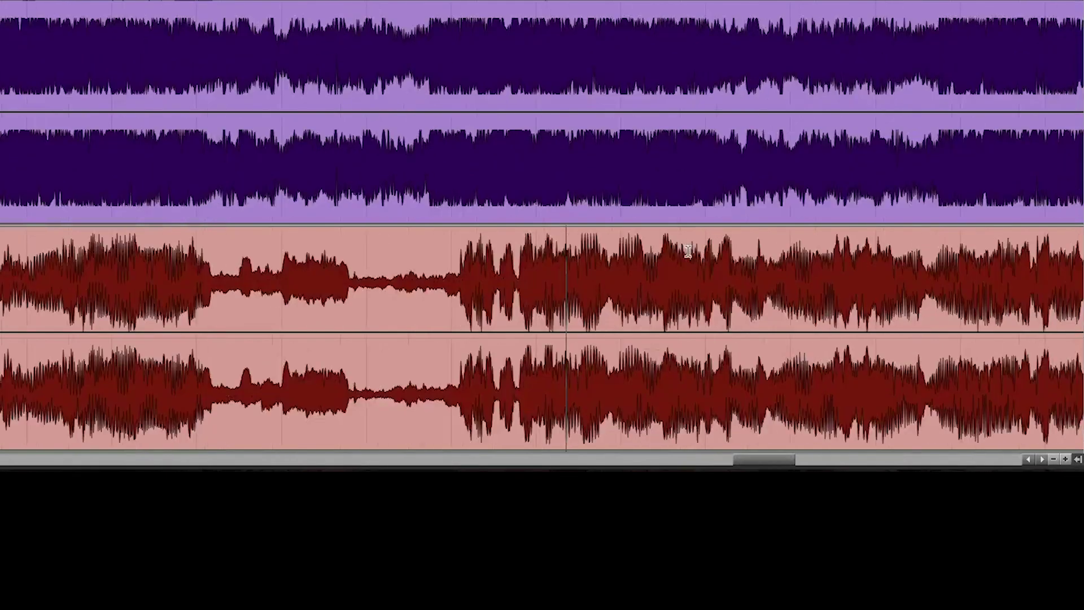
key("r")
key("r")
key("r")
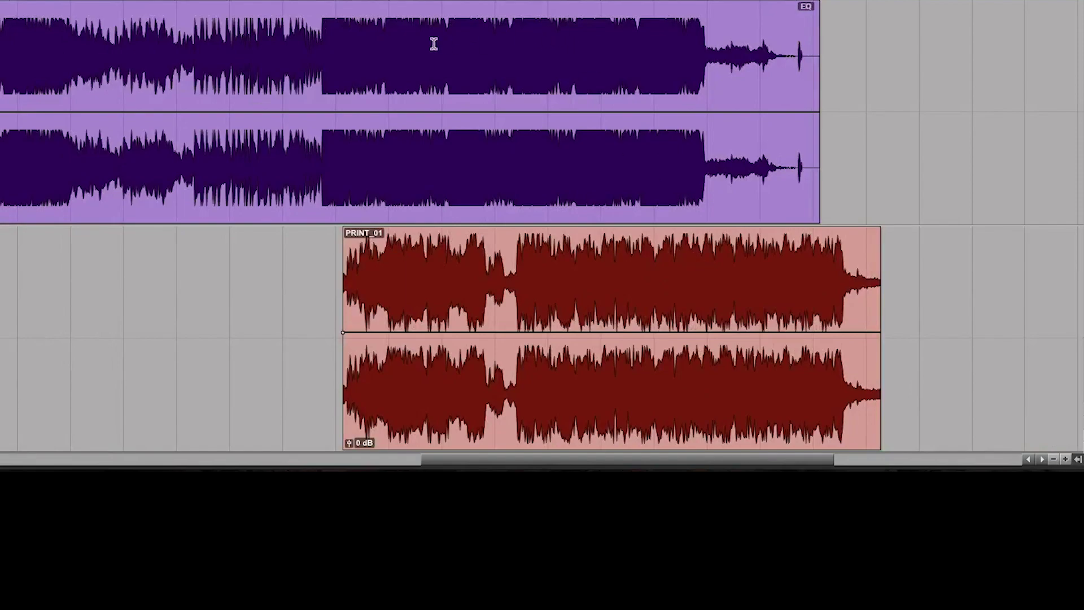
left_click_drag(349, 43, 694, 107)
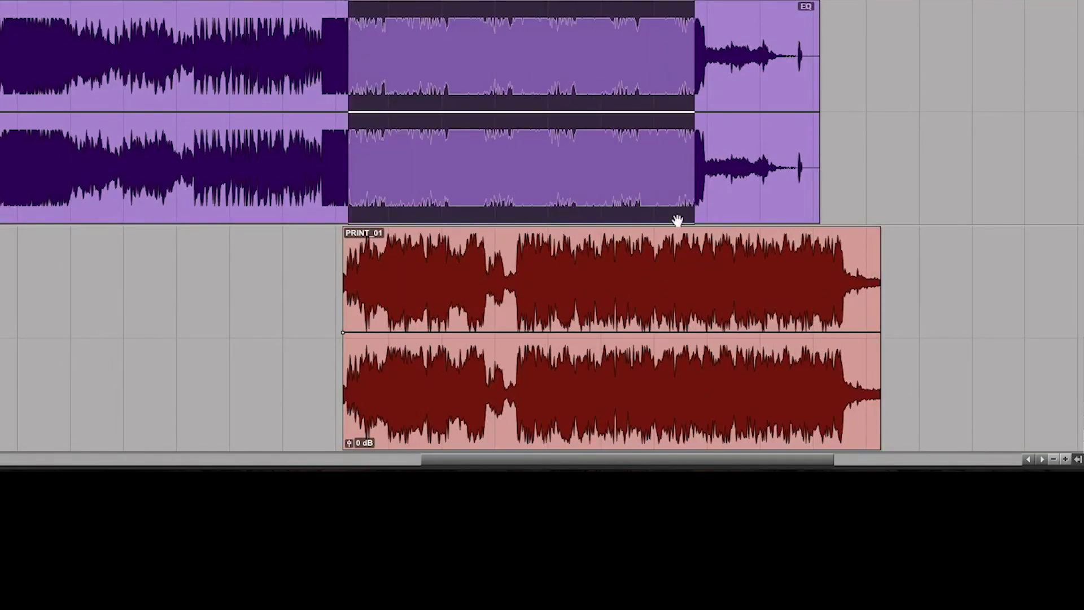
Compare the overall shape of the PRINT_01 waveform with the REFERENCE clip at wider and closer views.
left_click(631, 282)
key("r")
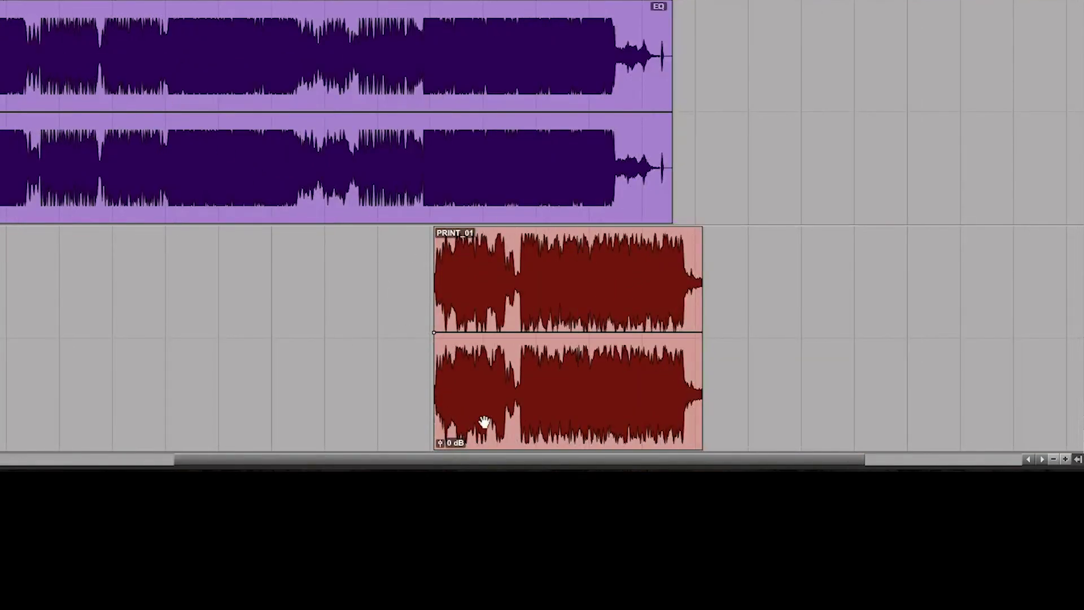
left_click(501, 406)
left_click(543, 242)
key("t")
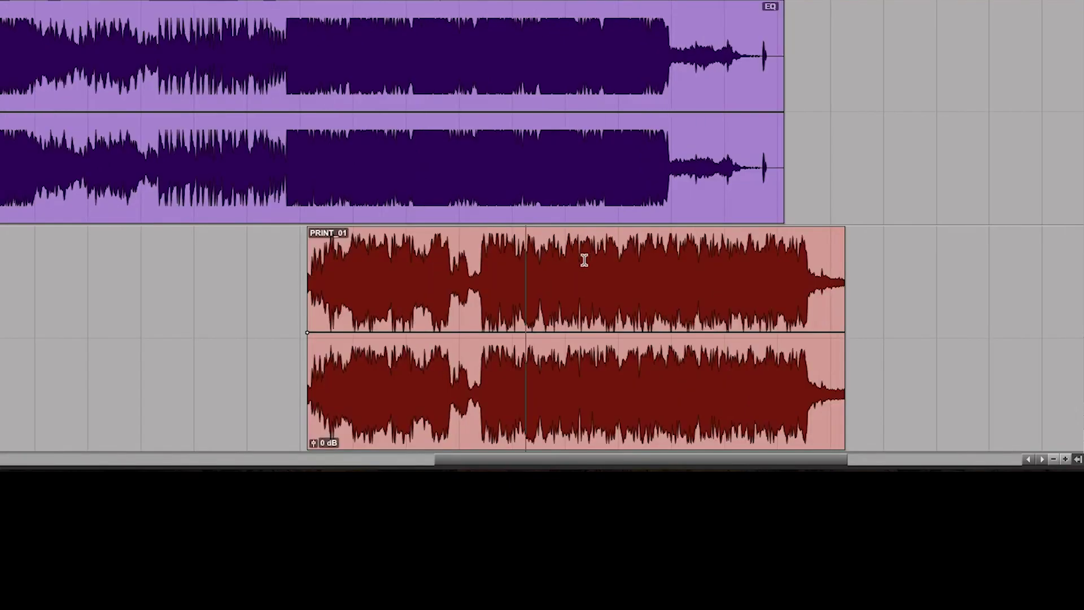
key("r")
key("r")
key("t")
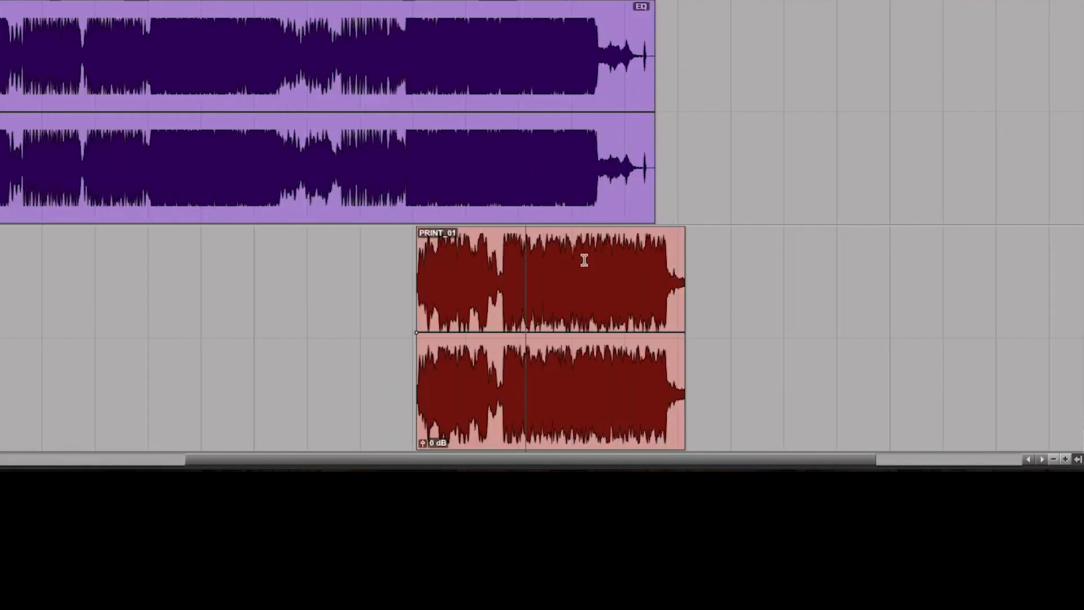
left_click(550, 408)
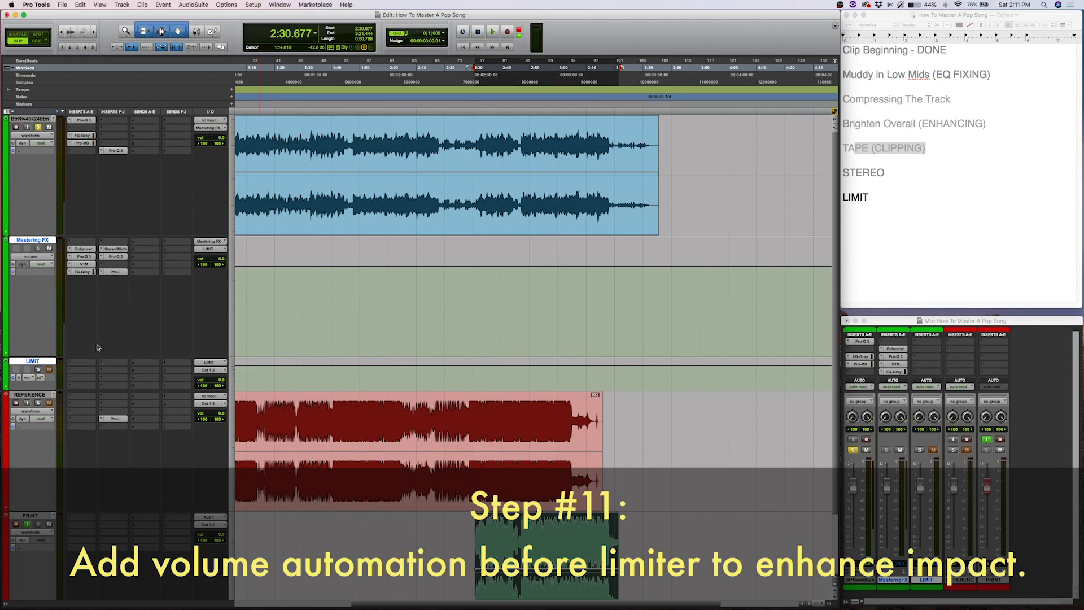
Move the Pro-L insert from Mastering FX to the LIMIT track and route the LIMIT track's output to the PRINT track.
left_click_drag(116, 273, 75, 388)
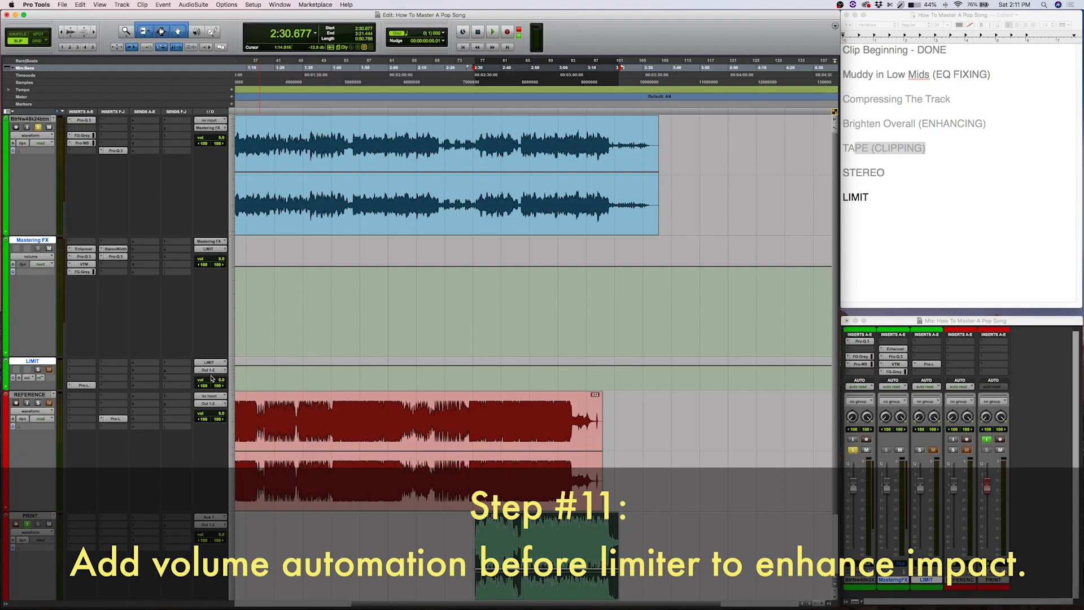
left_click(214, 372)
mouse_move(216, 392)
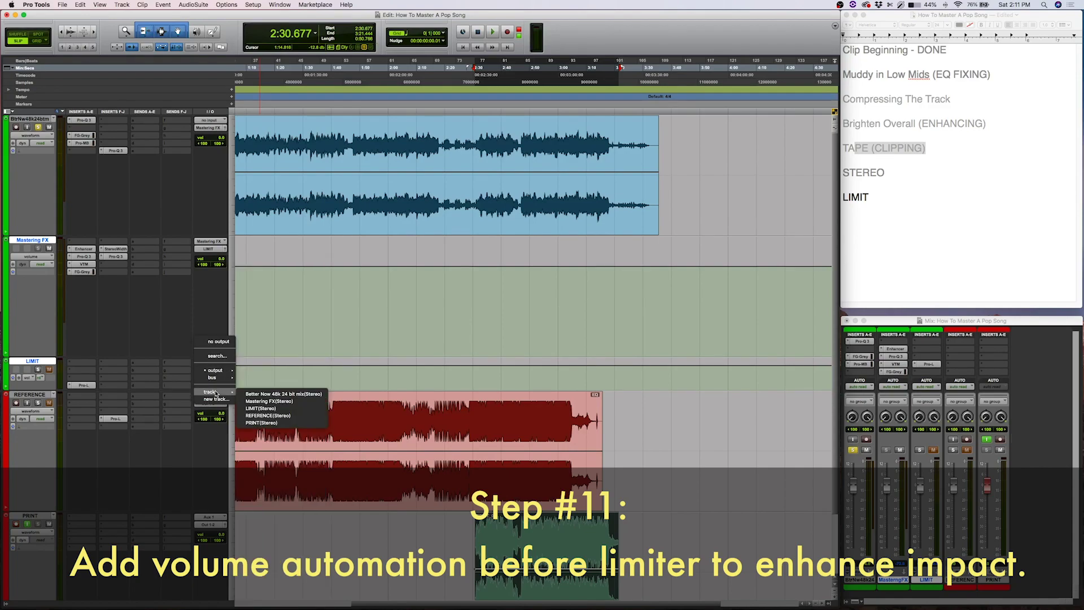
left_click(258, 422)
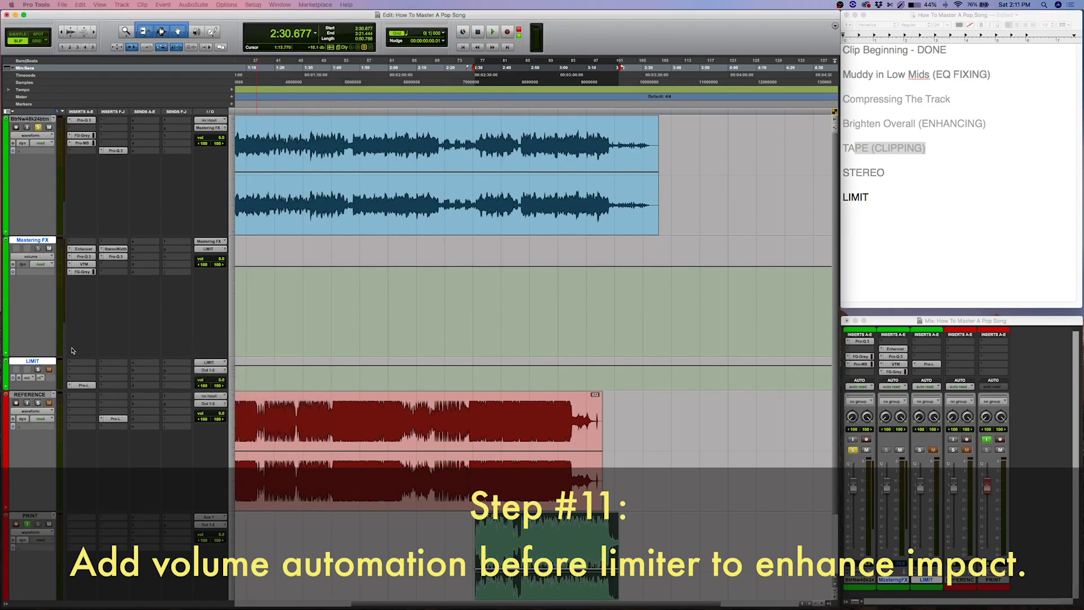
key("ctrl+alt+super+Down")
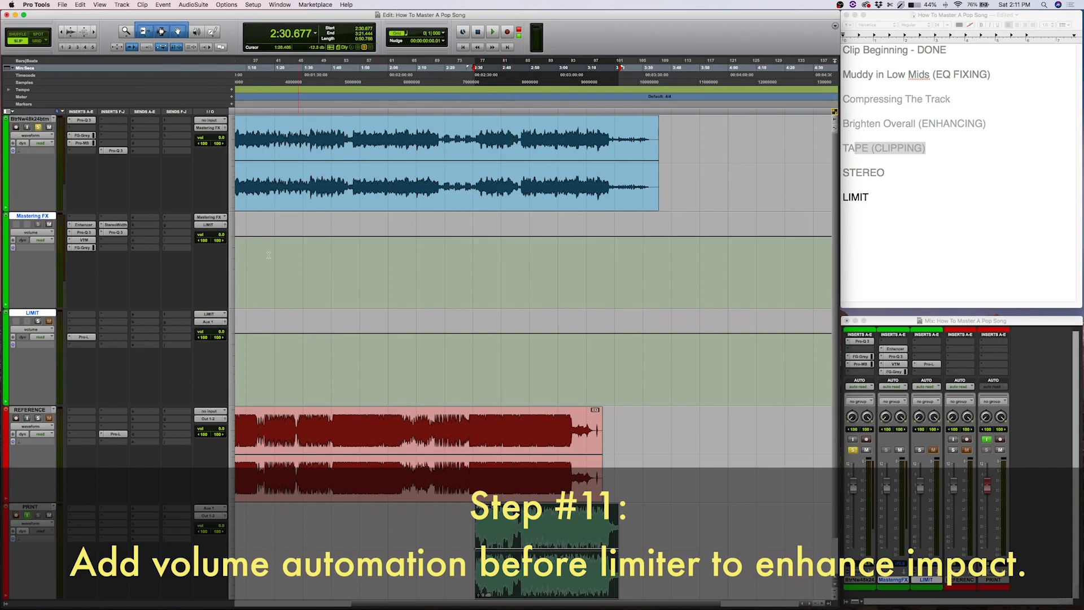
Select only the Mastering FX track and mark a stretch of the song clip starting at 2:40.832.
left_click(32, 217)
left_click_drag(411, 265, 630, 270)
left_click(630, 270)
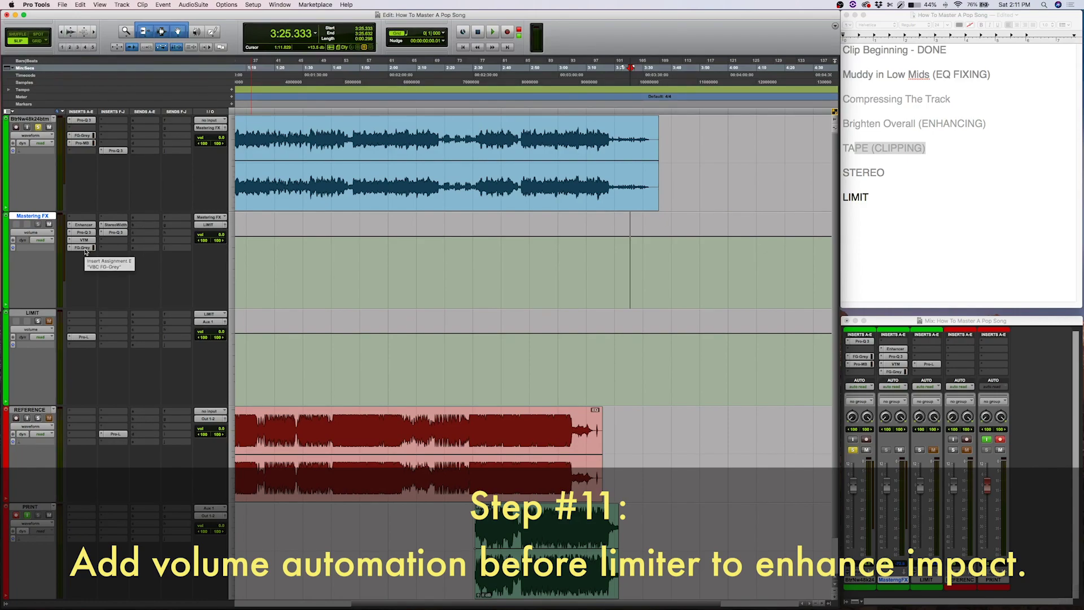
left_click_drag(503, 141, 567, 152)
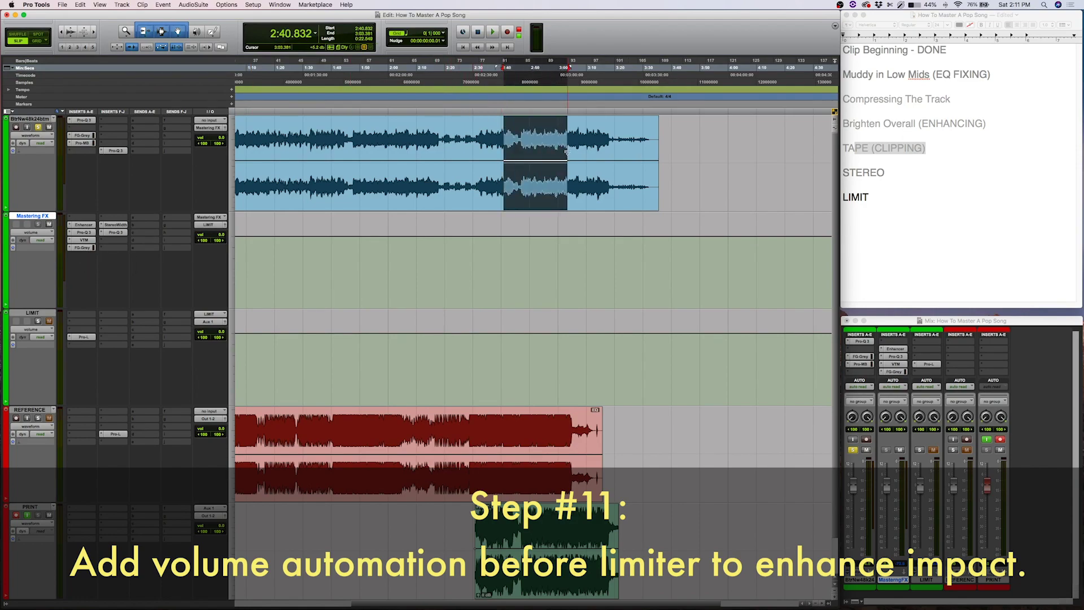
left_click(565, 139)
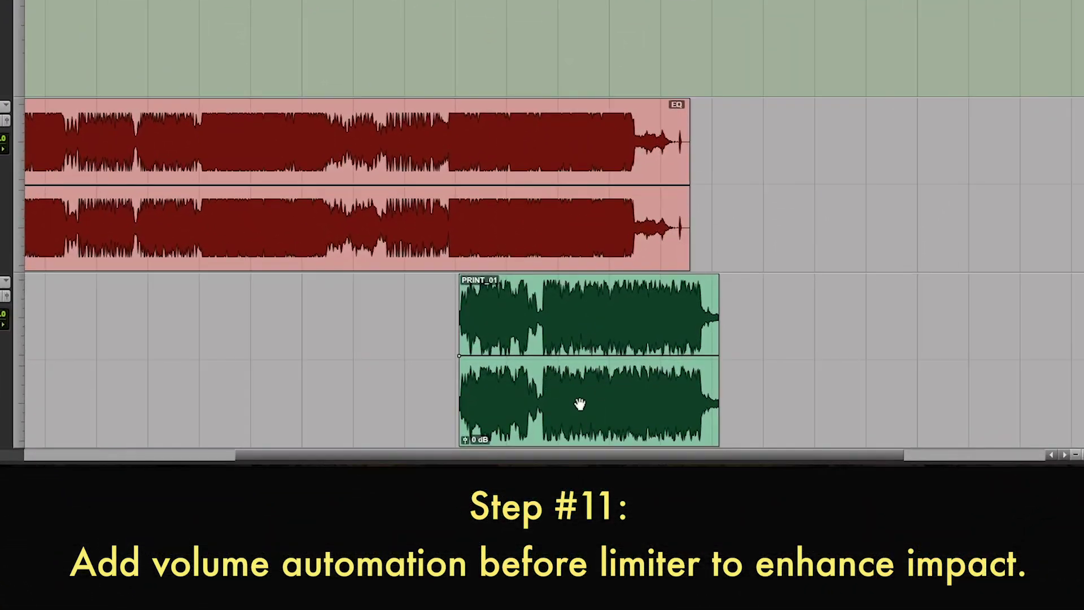
Delete the PRINT_01 clip from the PRINT track.
left_click(580, 403)
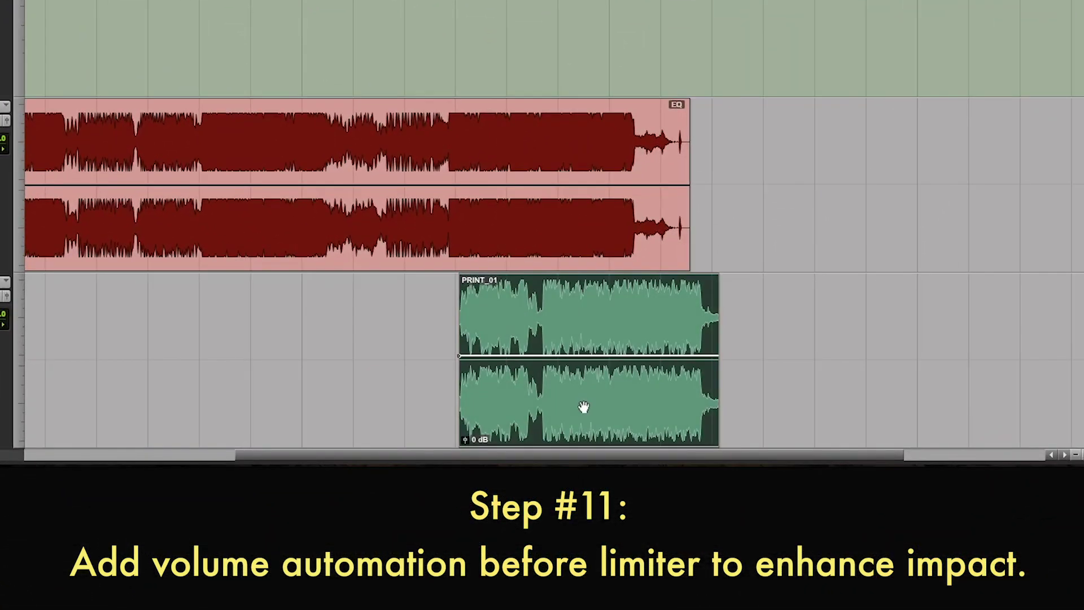
key("Delete")
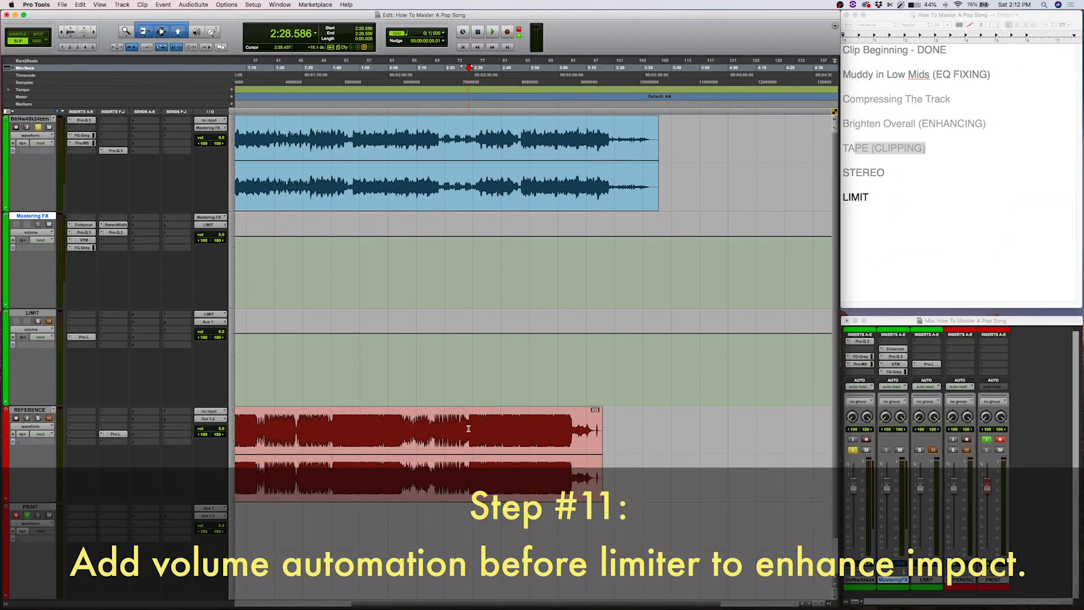
Highlight the REFERENCE clip's final loud section from 2:28.586 and the Mastering FX volume lane from 2:17.984.
left_click_drag(468, 429, 577, 429)
left_click(591, 432)
left_click(439, 116)
left_click_drag(440, 257, 631, 259)
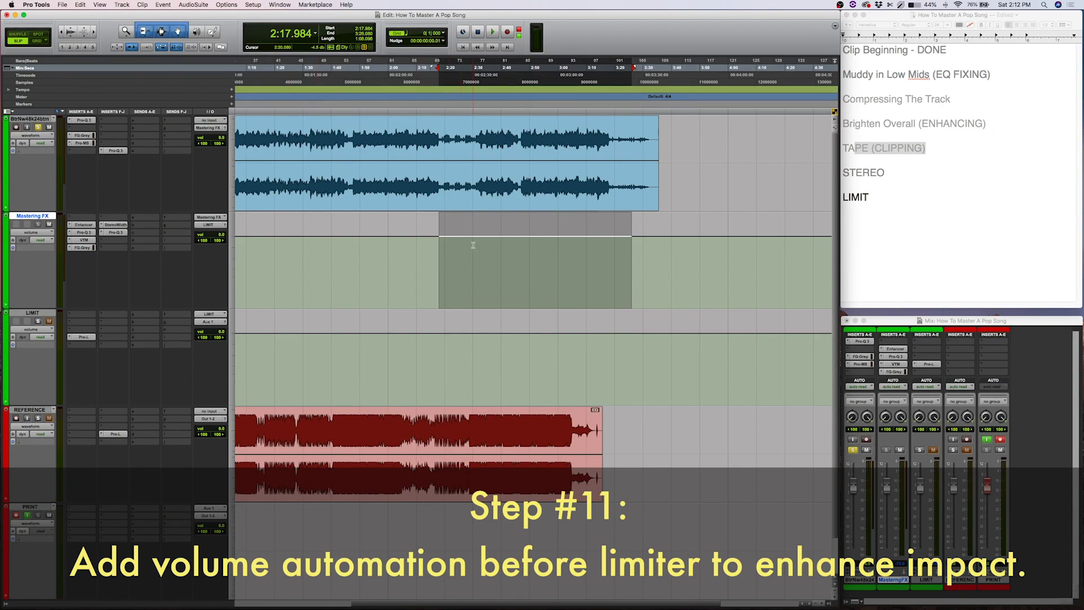
left_click(513, 249)
Play the song from the quiet section that leads into the last chorus.
left_click(452, 135)
key("space")
left_click(469, 131)
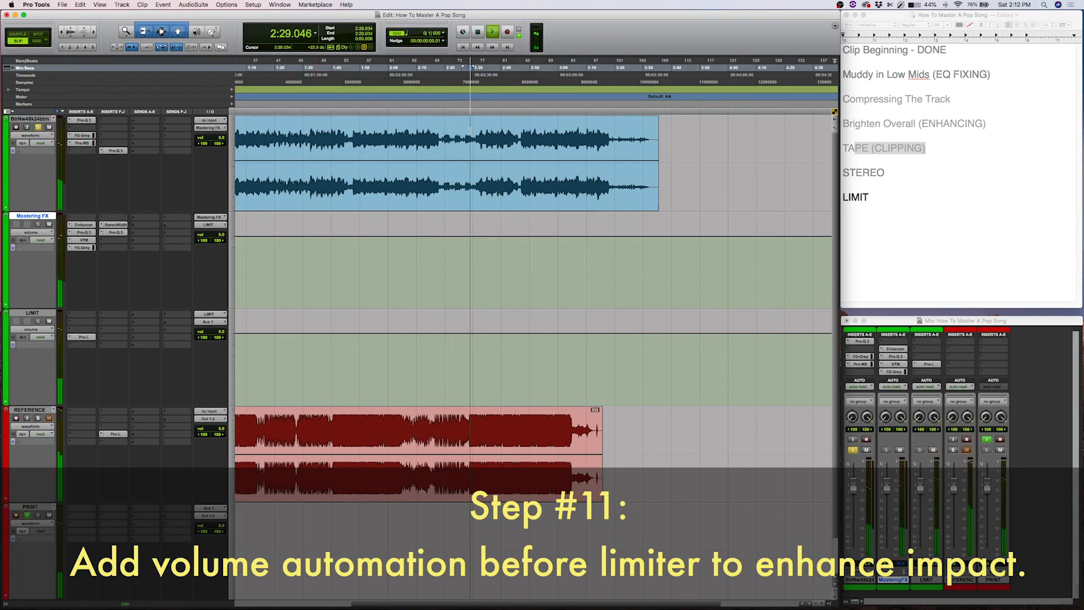
Add volume breakpoints on the Mastering FX track at about 2:37 and just before the last chorus.
key("super+bracketright")
key("super+bracketright")
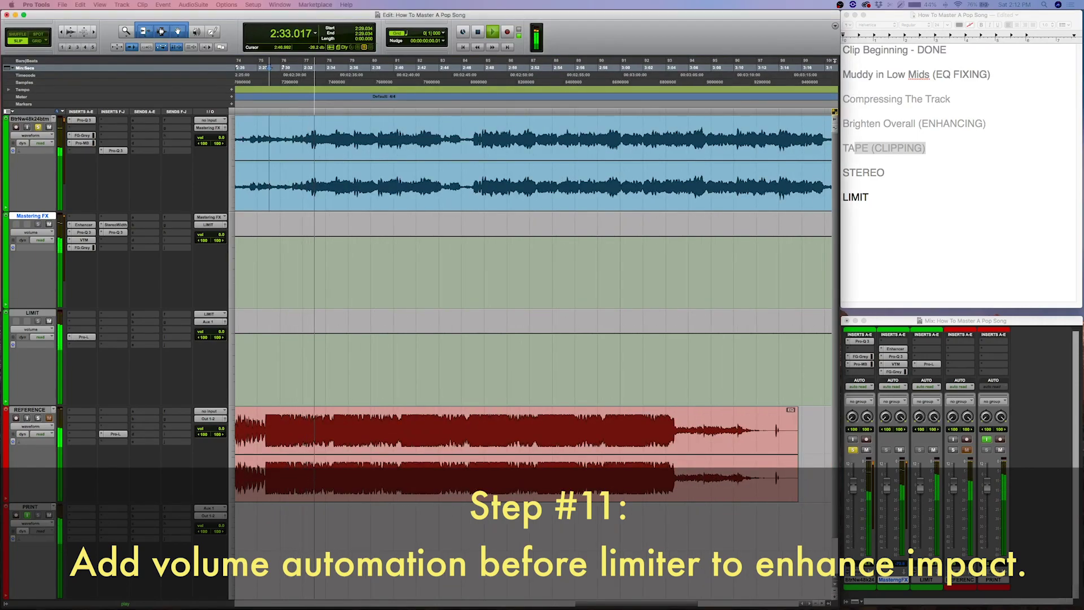
key("super+bracketleft")
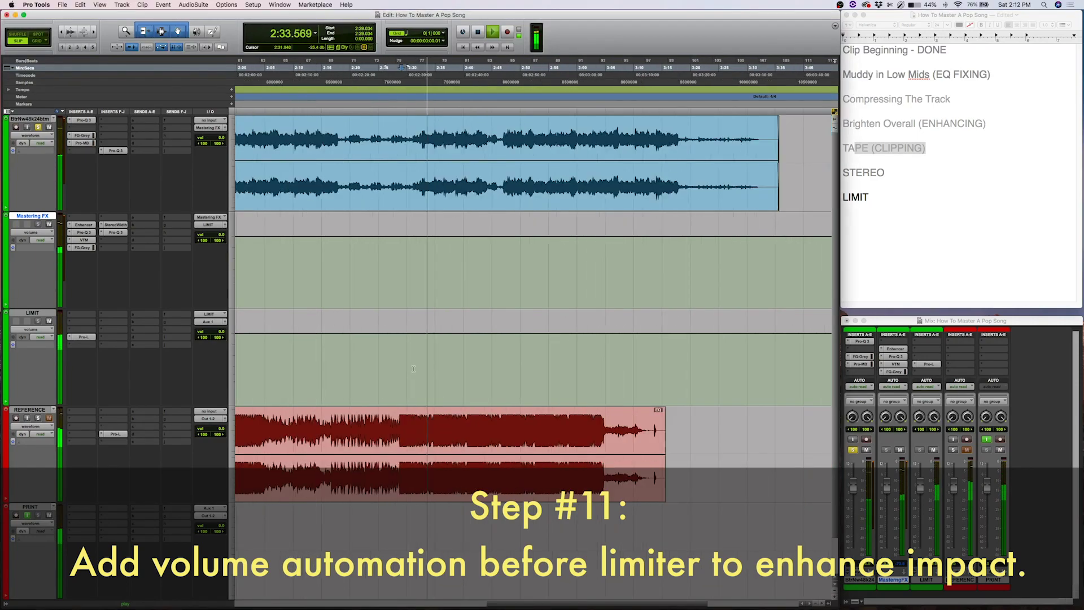
left_click(450, 237, "super")
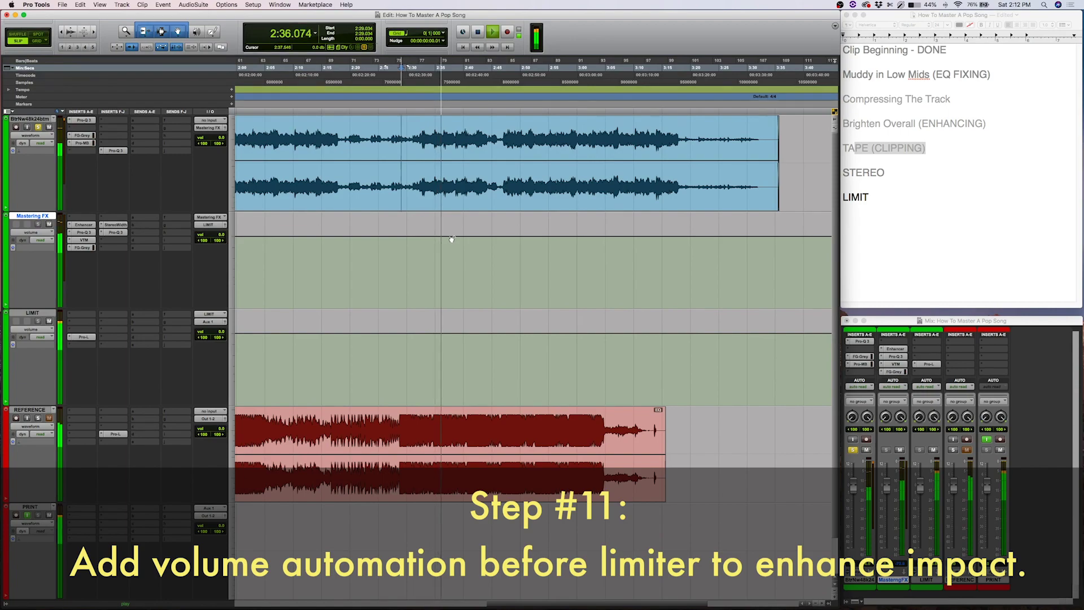
left_click(492, 237, "super")
scroll(448, 250, "right", 3)
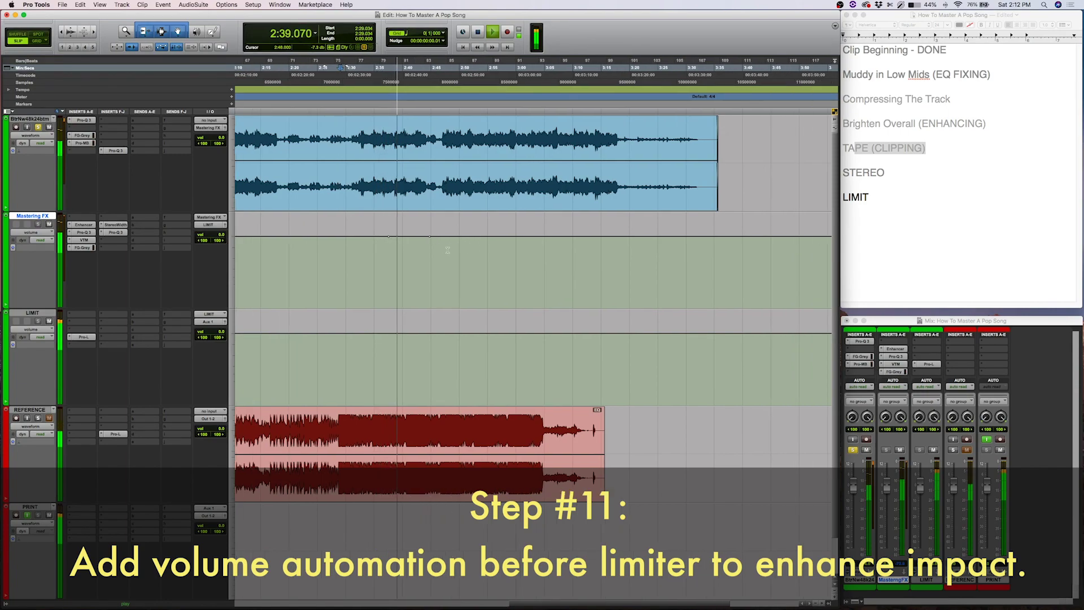
Raise the Mastering FX volume from the start of the last chorus and lengthen the ramp leading into it.
key("super+bracketright")
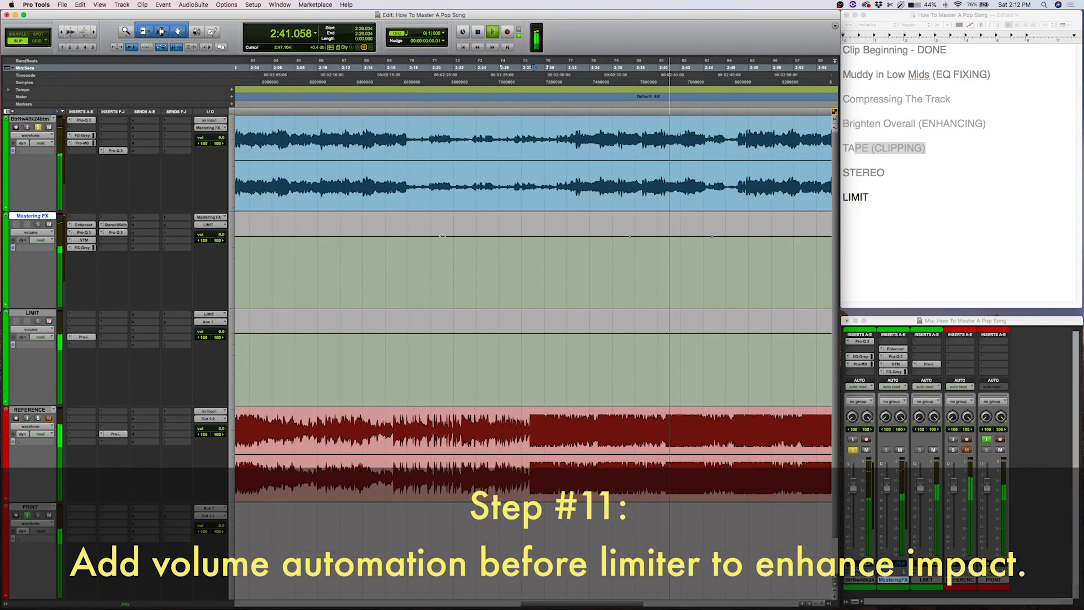
scroll(508, 237, "right", 6)
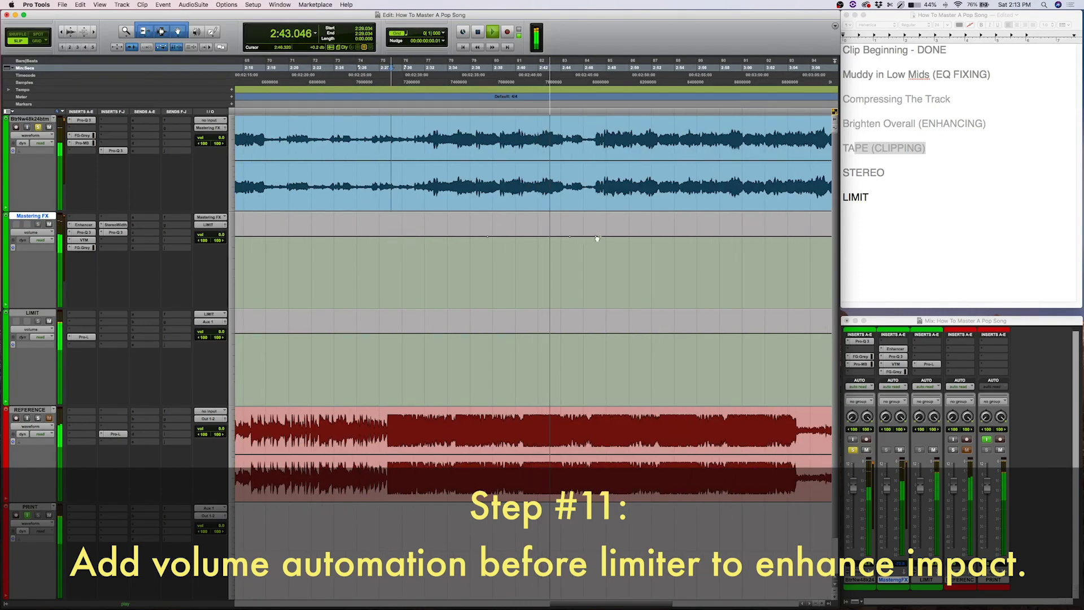
left_click_drag(593, 236, 594, 231)
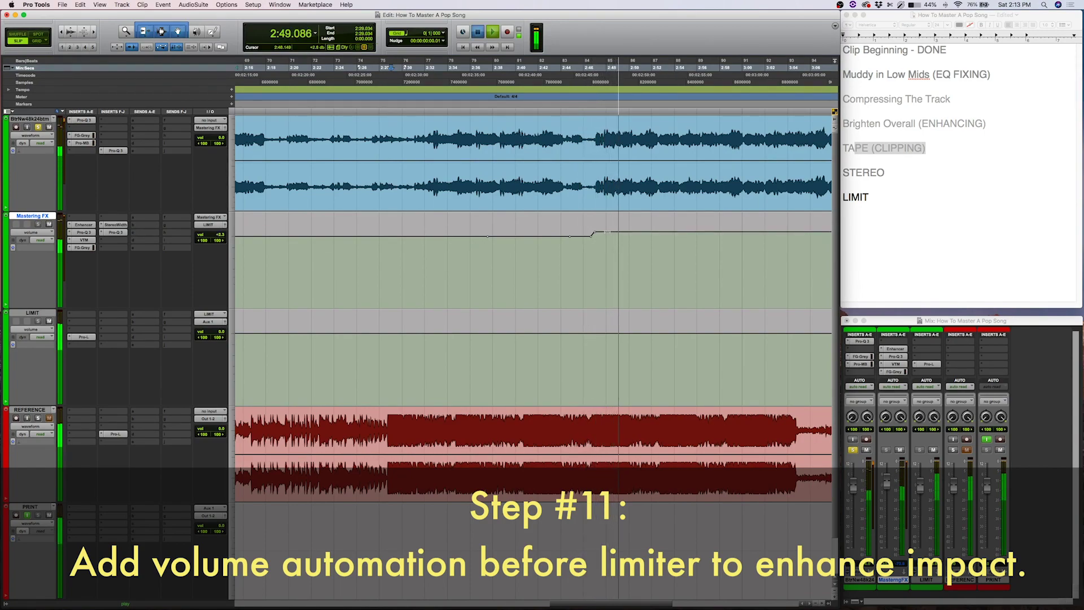
key("space")
left_click_drag(598, 233, 600, 234)
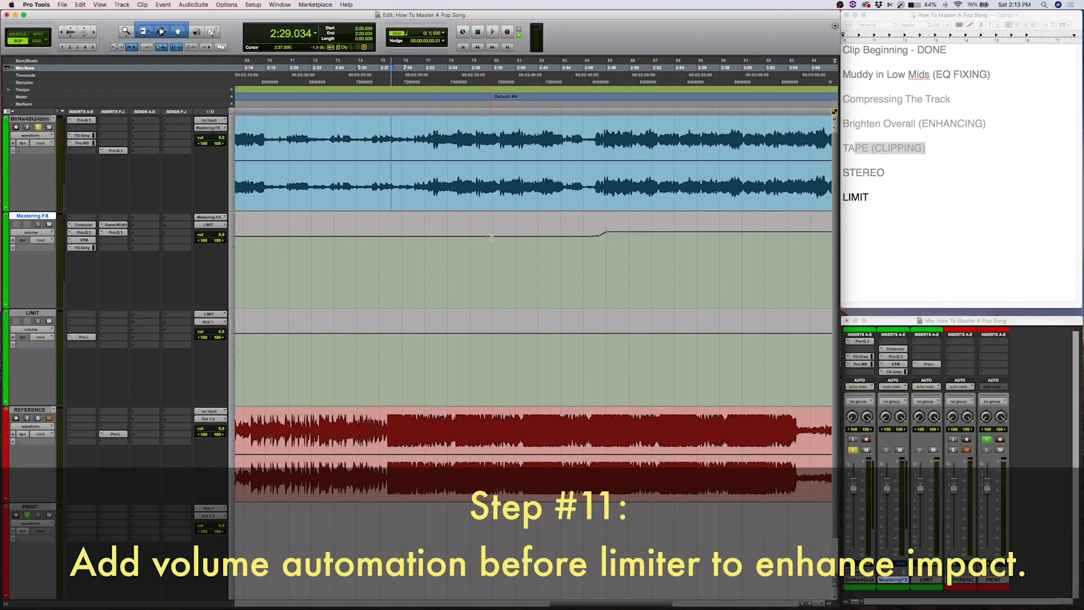
Play the song from about 2:41 to hear the volume ramp into the last chorus.
key("r")
key("r")
key("r")
key("t")
key("t")
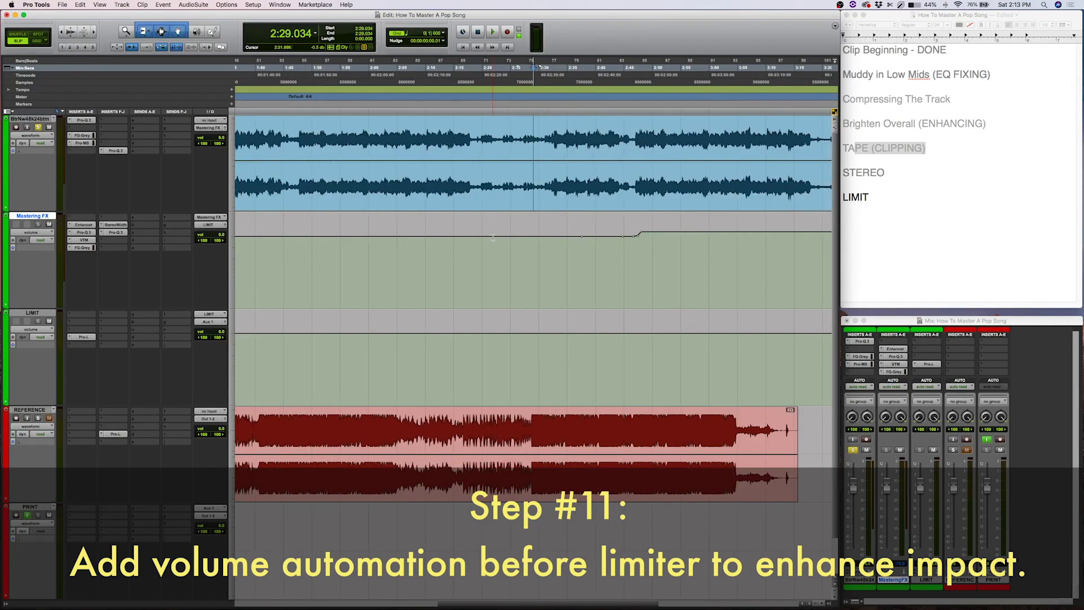
scroll(491, 238, "right", 5)
left_click(463, 131)
key("space")
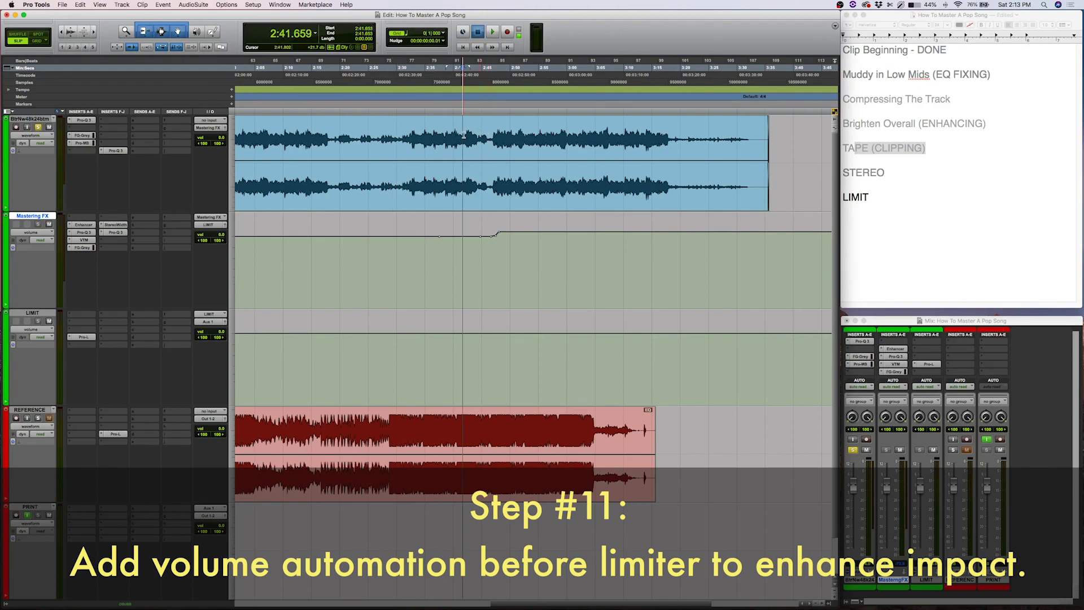
key("t")
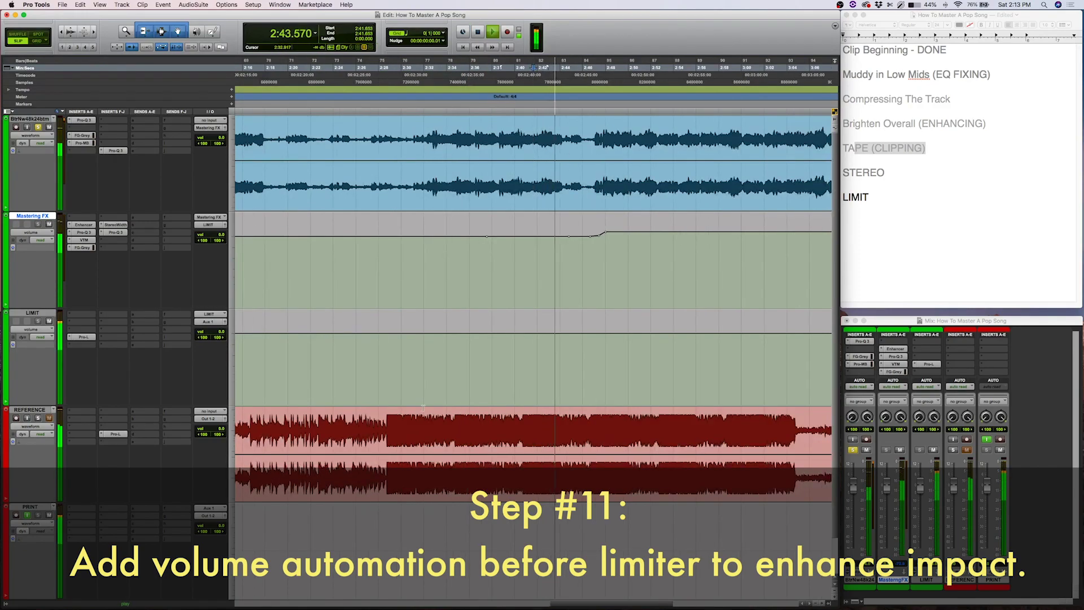
Open the Pro-L limiter on the LIMIT track, examine its gain reduction through the last chorus, and stop playback.
left_click(84, 337)
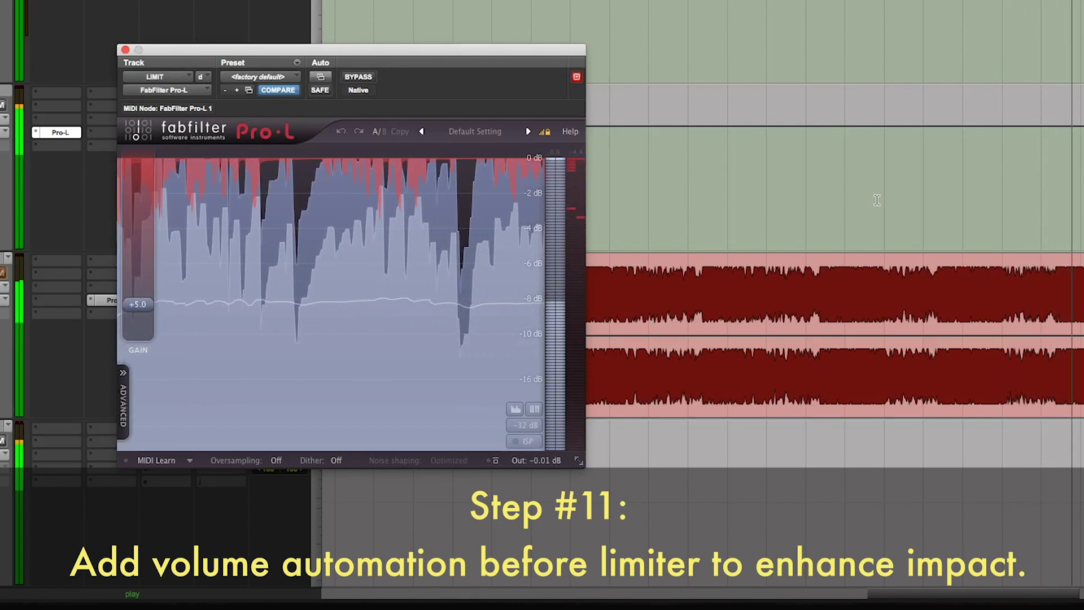
key("r")
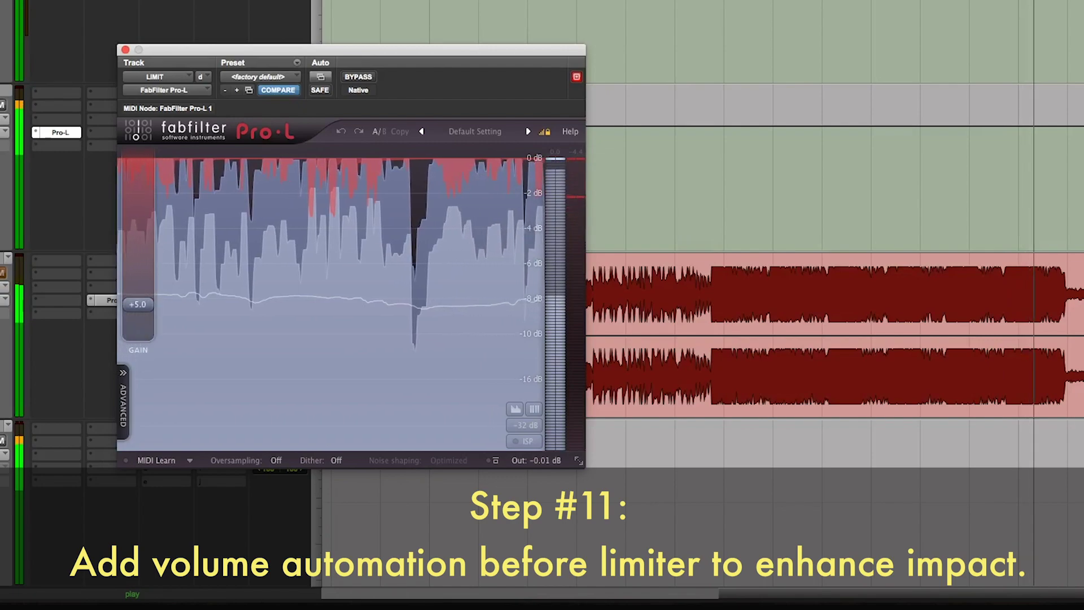
key("space")
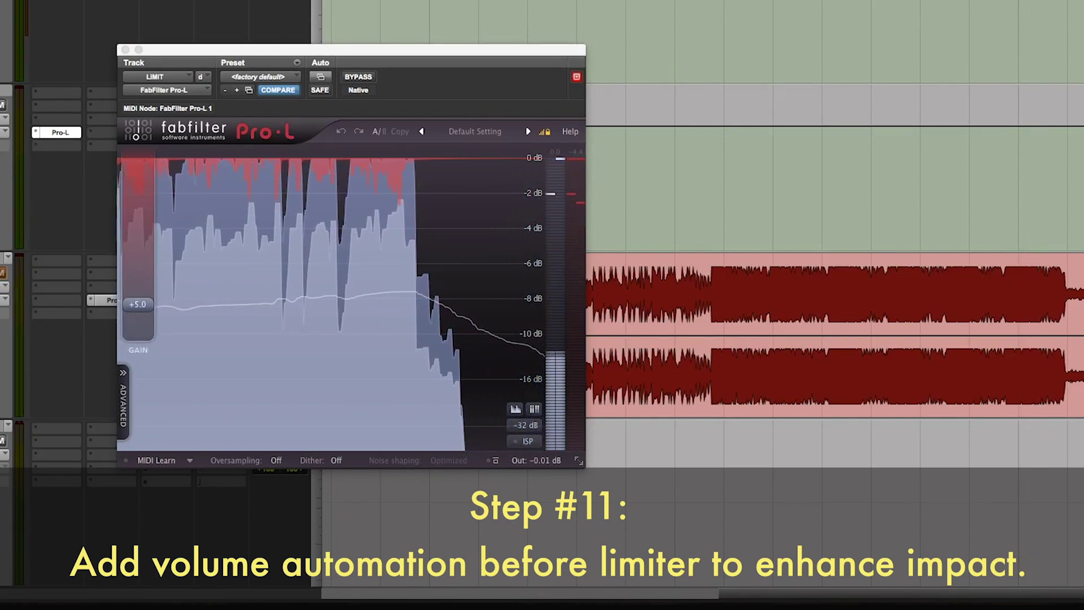
scroll(824, 231, "right", 2)
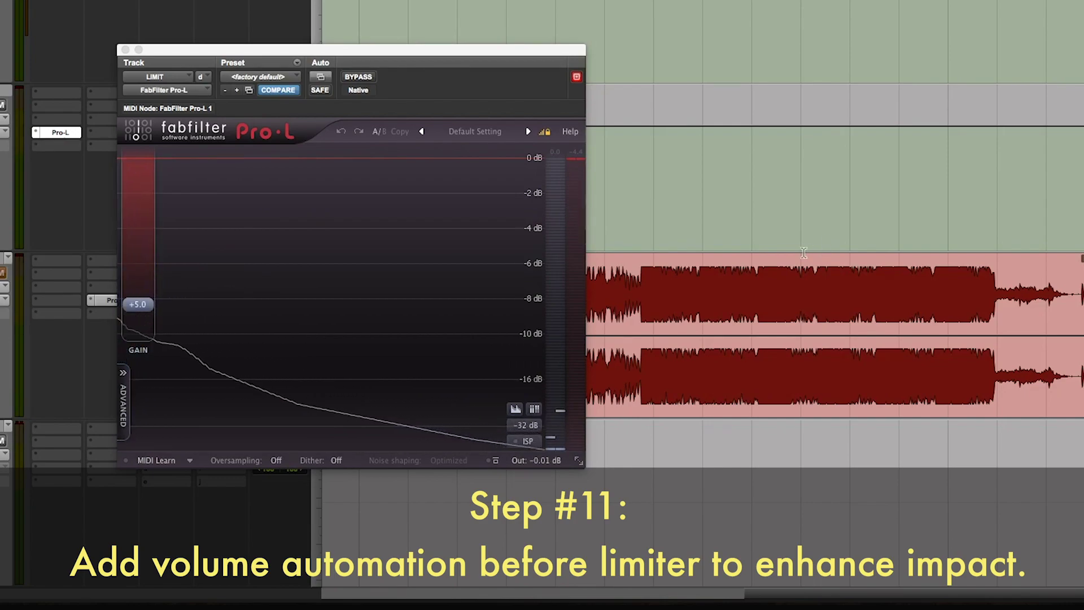
left_click(534, 301)
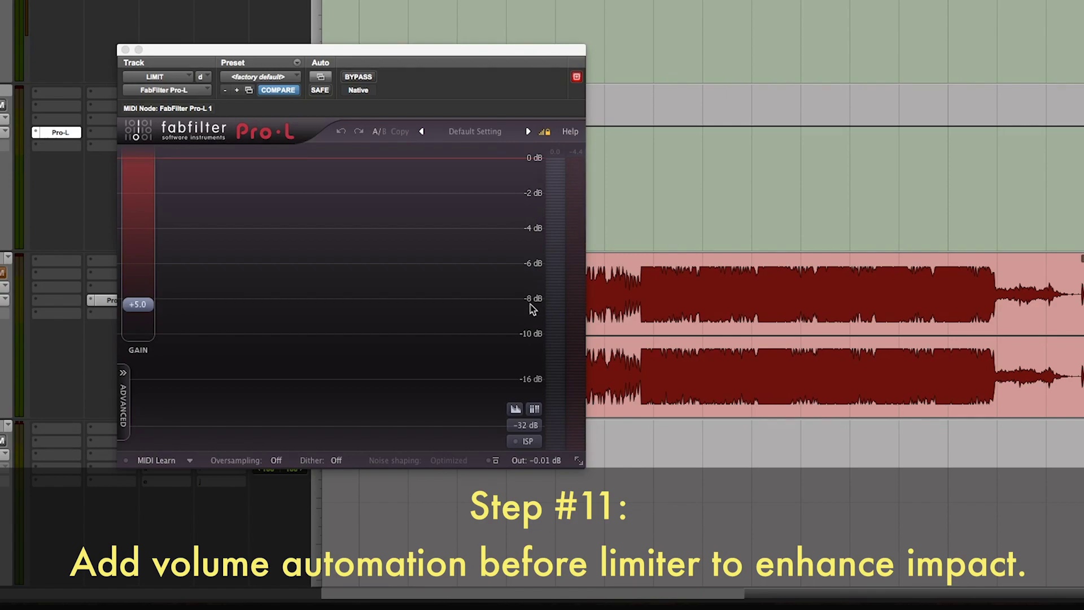
left_click(531, 334)
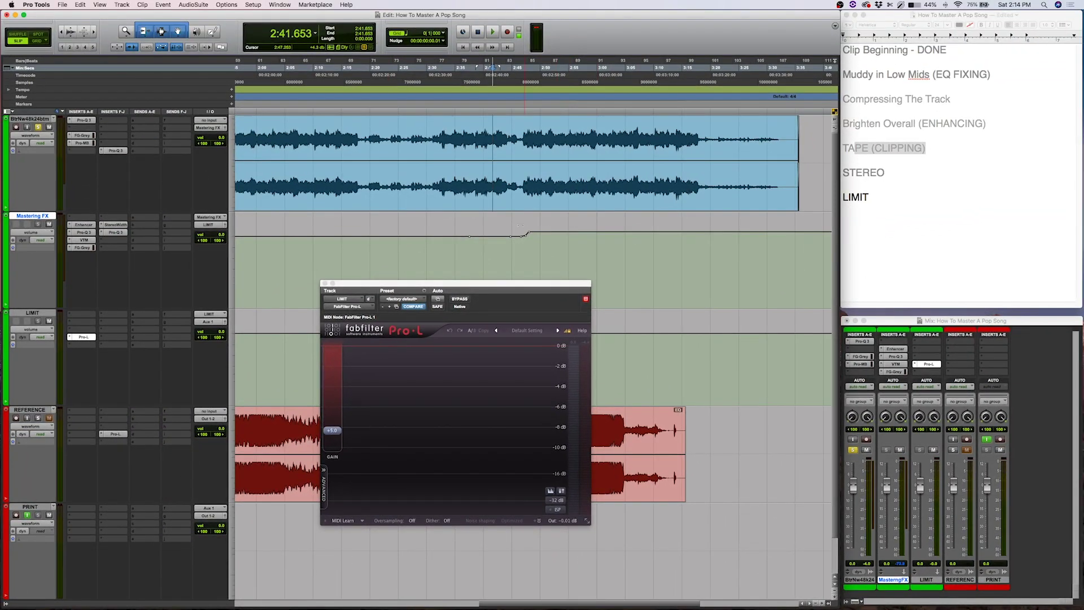
Deepen the low-shelf cut in the last Pro-Q 3 on Mastering FX to about -2.8 dB near 411 Hz.
key("t")
key("t")
key("t")
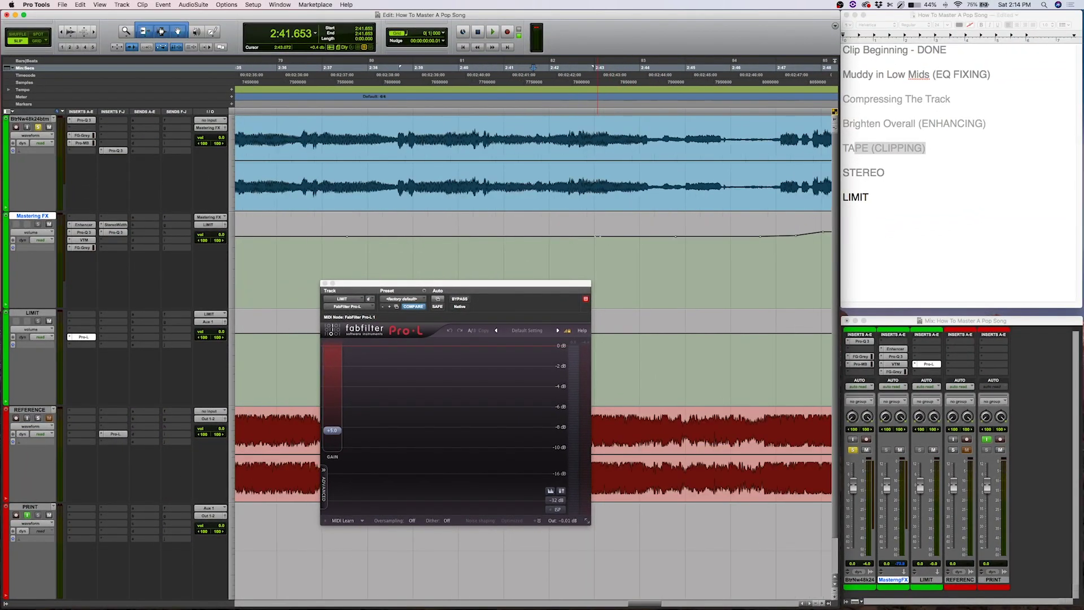
scroll(605, 230, "right", 5)
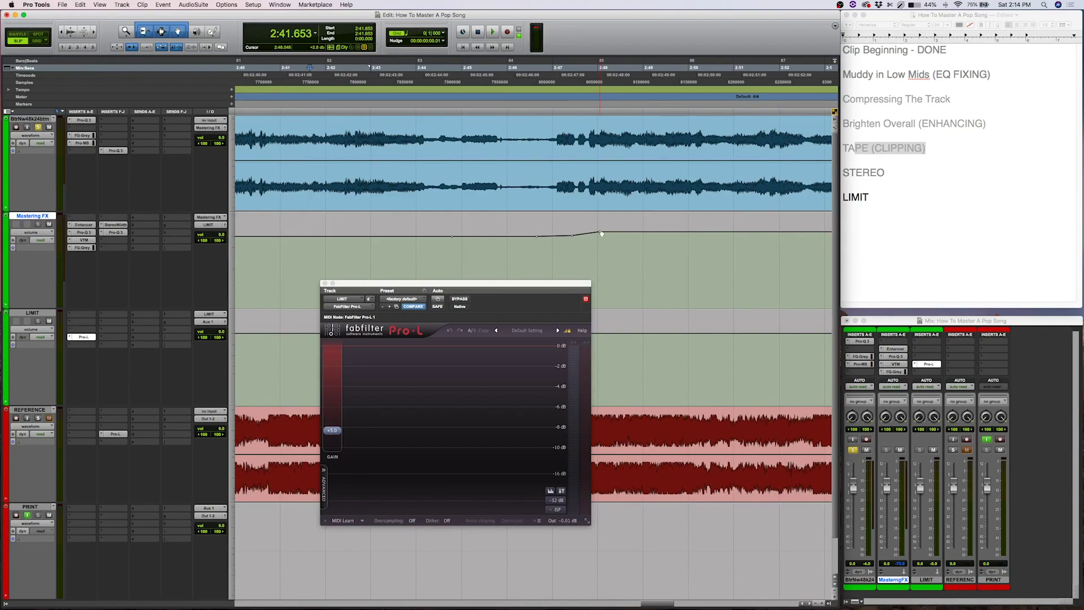
left_click(117, 233)
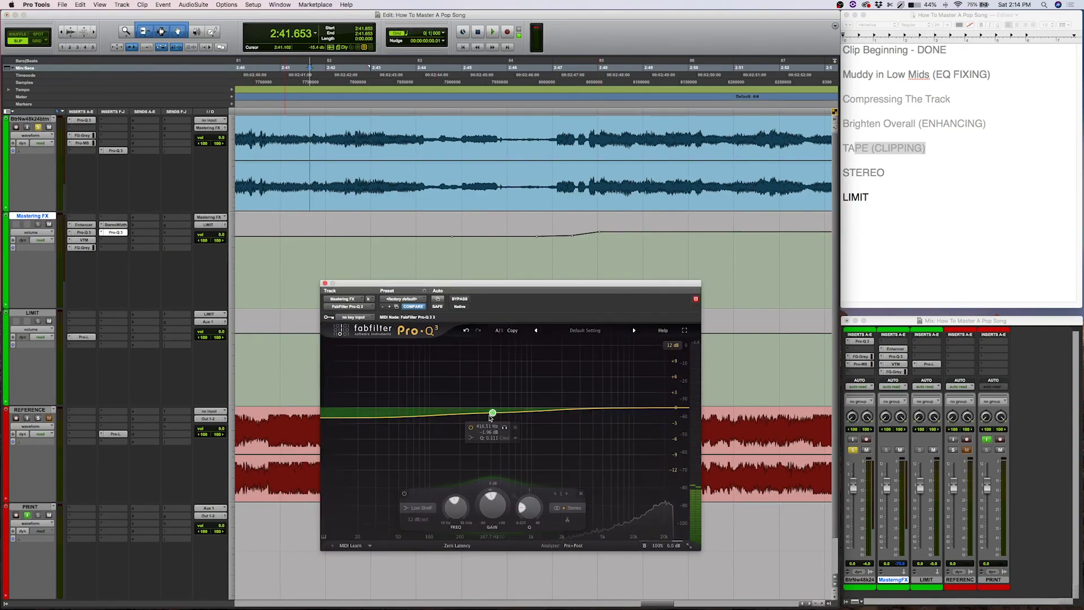
left_click_drag(490, 416, 491, 419)
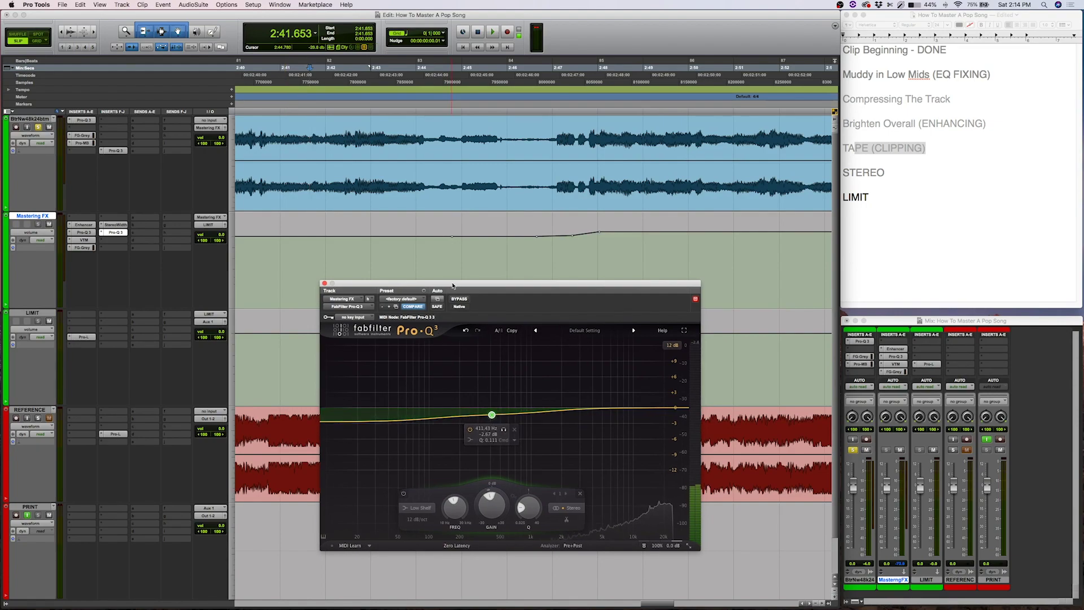
left_click_drag(450, 288, 359, 224)
mouse_move(404, 351)
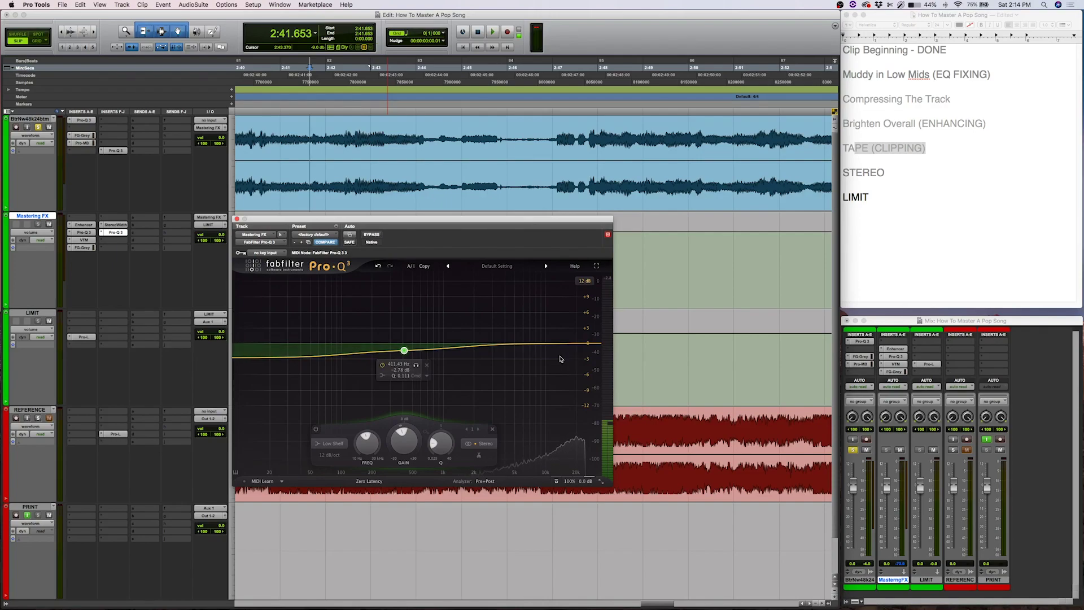
Bring back the LIMIT track's Pro-L and slightly lower the Mastering FX volume breakpoint at the start of the last chorus.
key("super+bracketleft")
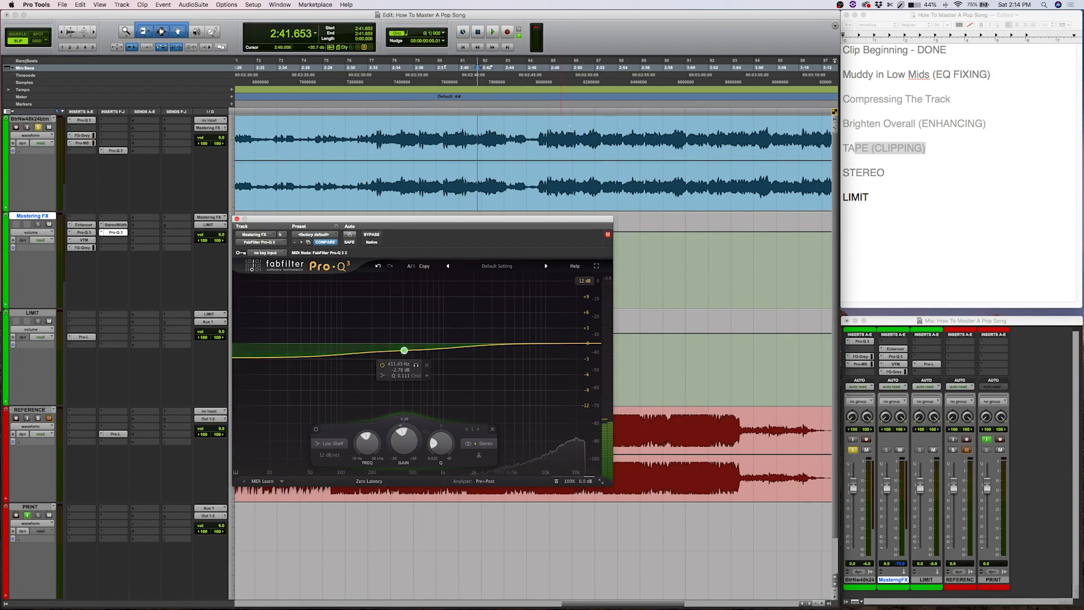
key("super+bracketleft")
left_click(83, 337)
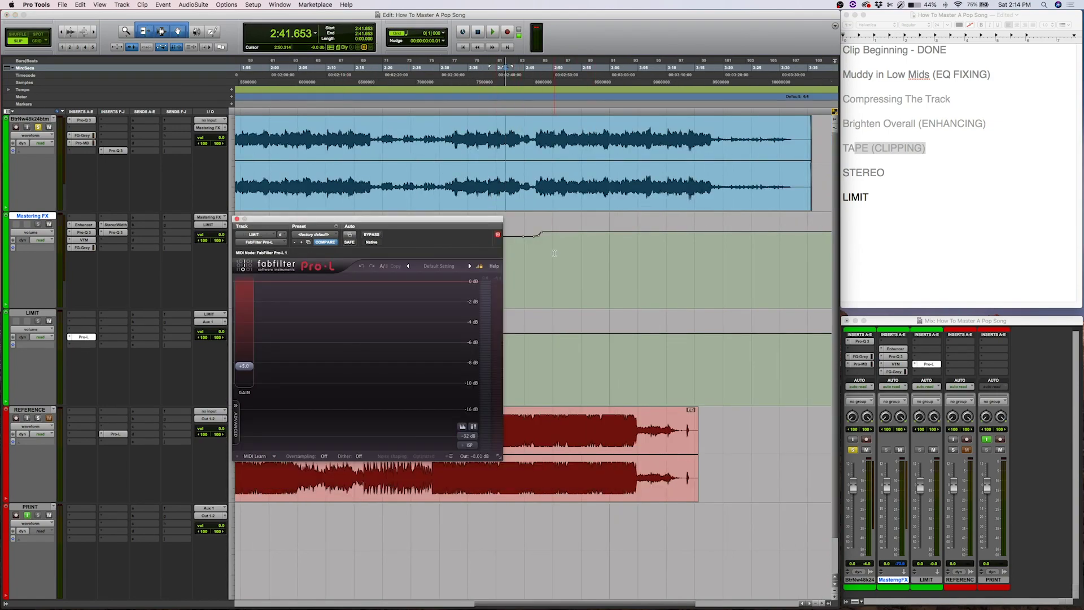
key("super+bracketright")
key("super+bracketright")
key("super+bracketright")
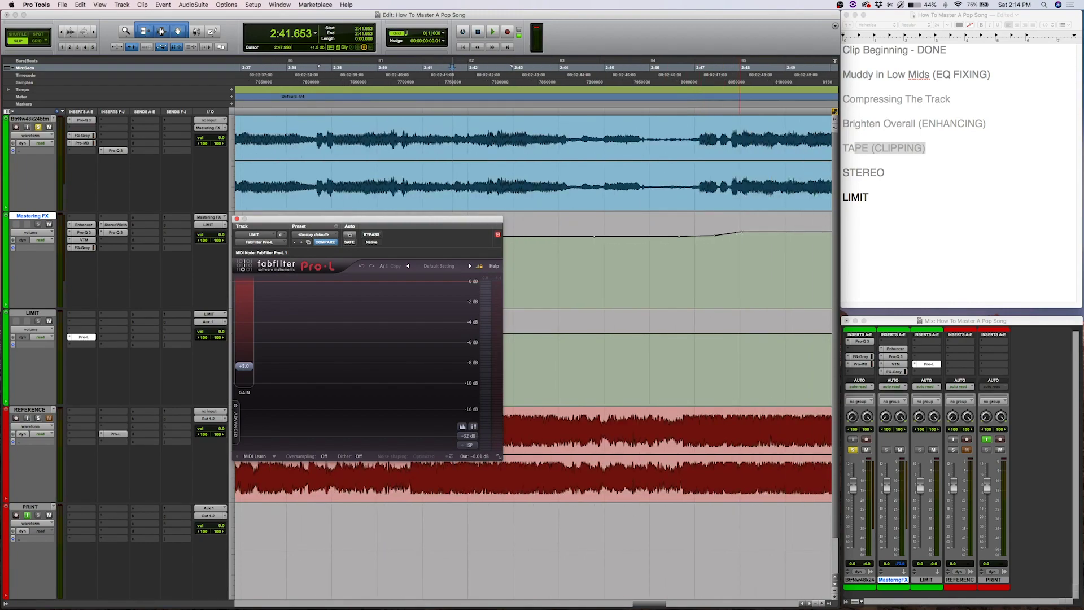
left_click(742, 232)
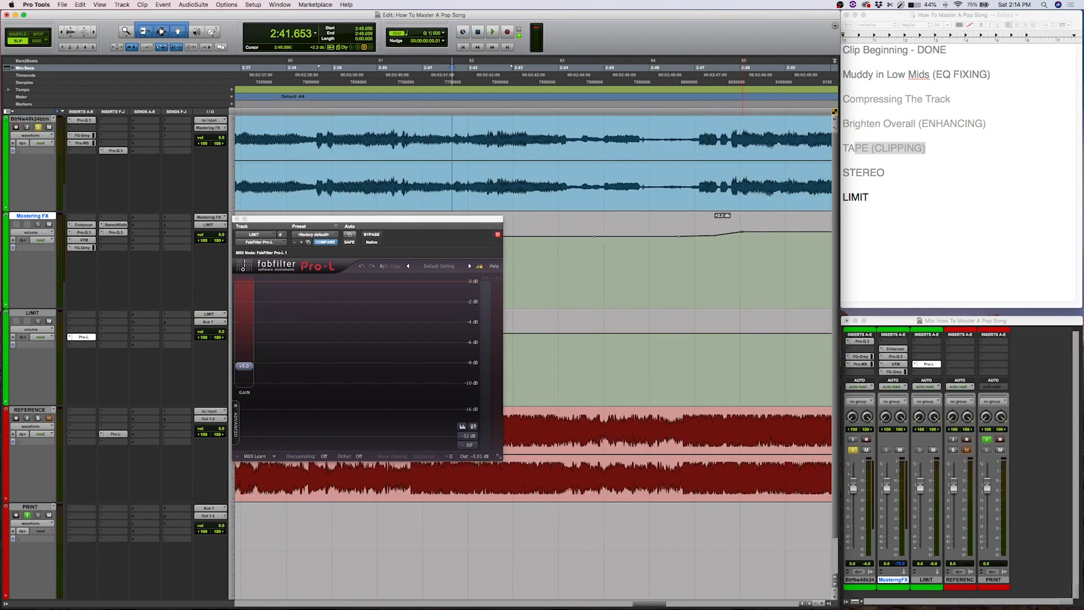
left_click_drag(741, 231, 741, 233)
key("r")
key("r")
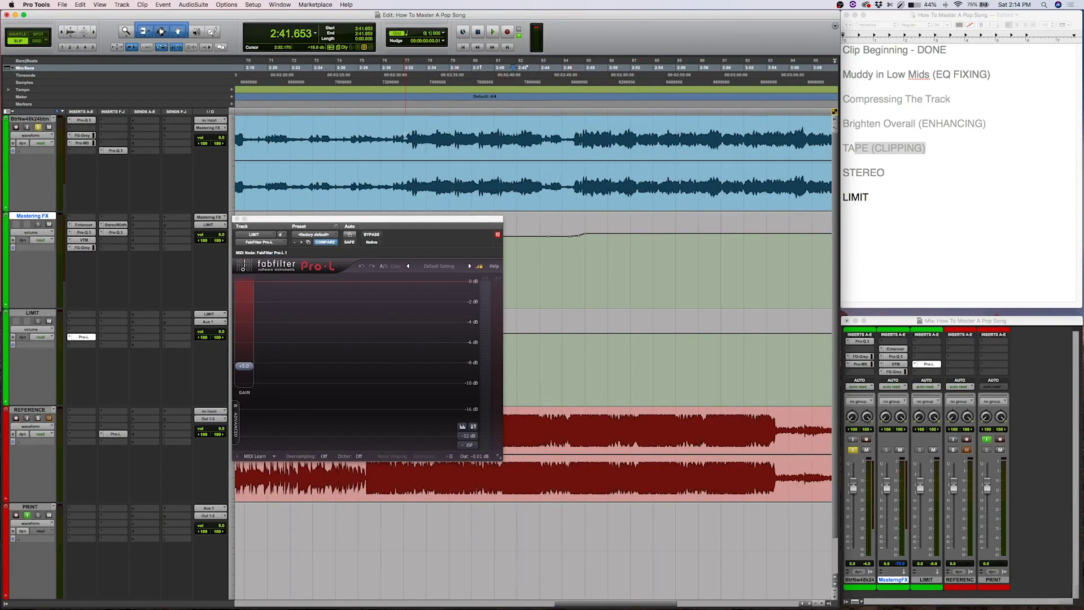
Play the song from 2:17.088 and place the REFERENCE track's Pro-L window beside the LIMIT track's Pro-L.
key("space")
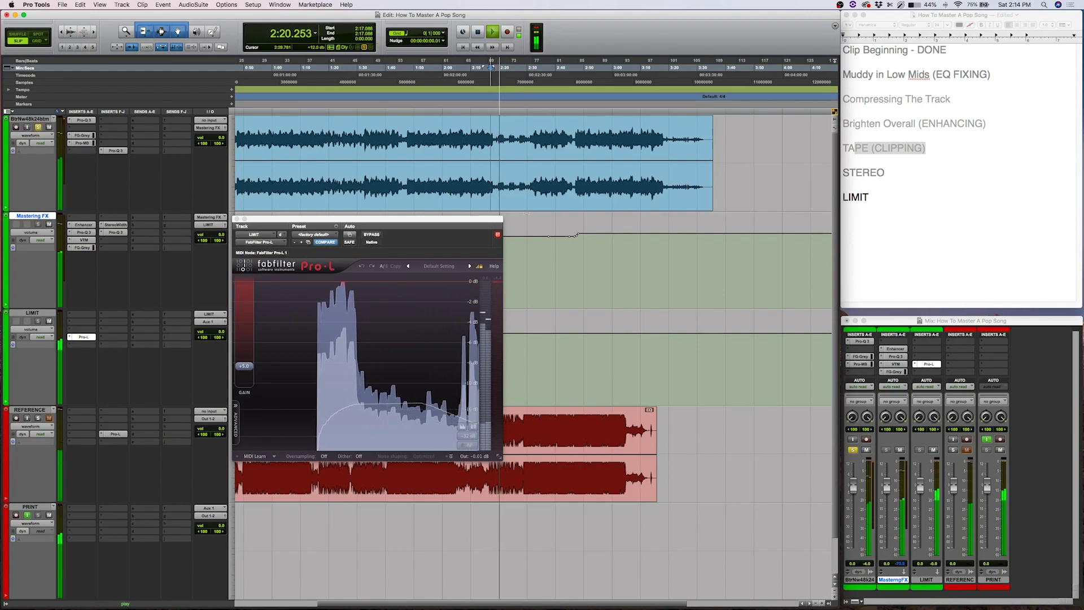
left_click(111, 435, "ctrl+super")
left_click_drag(714, 609, 660, 224)
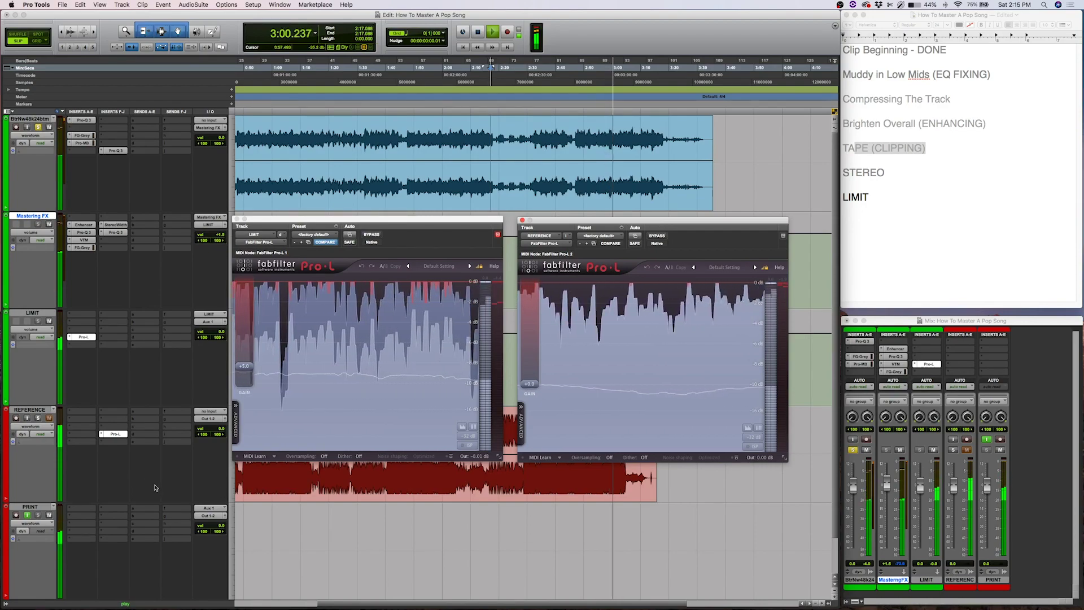
Toggle the REFERENCE track's solo to compare its last chorus with the master, and stop playback.
left_click(37, 418)
left_click(37, 418)
key("space")
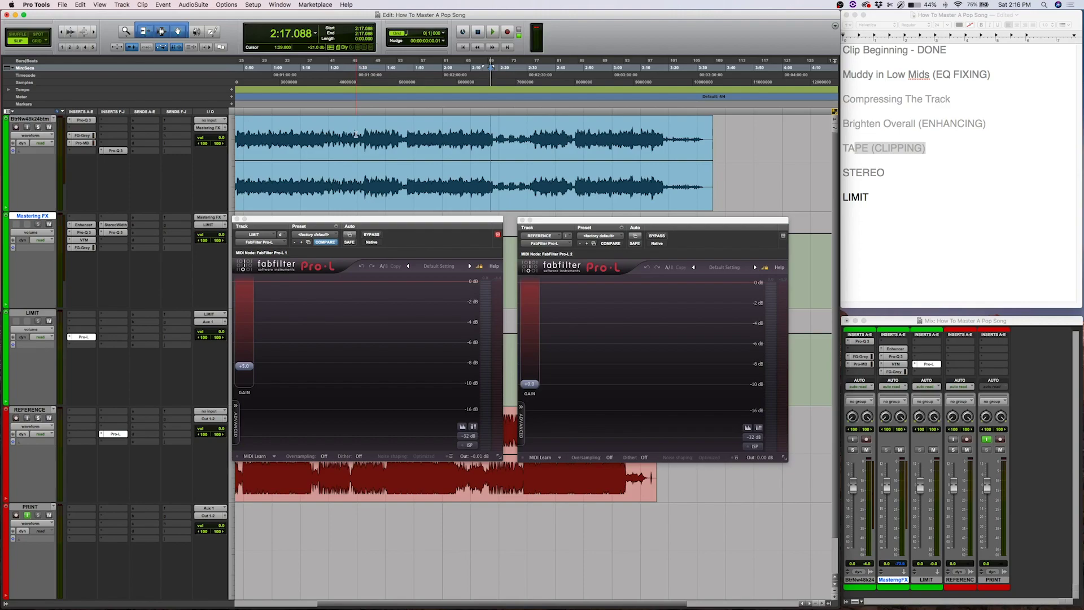
Play the soloed mix track from 0:48.085, toggle bypass of the last Pro-Q 3 on Mastering FX to compare, and stop playback.
scroll(356, 134, "left", 5)
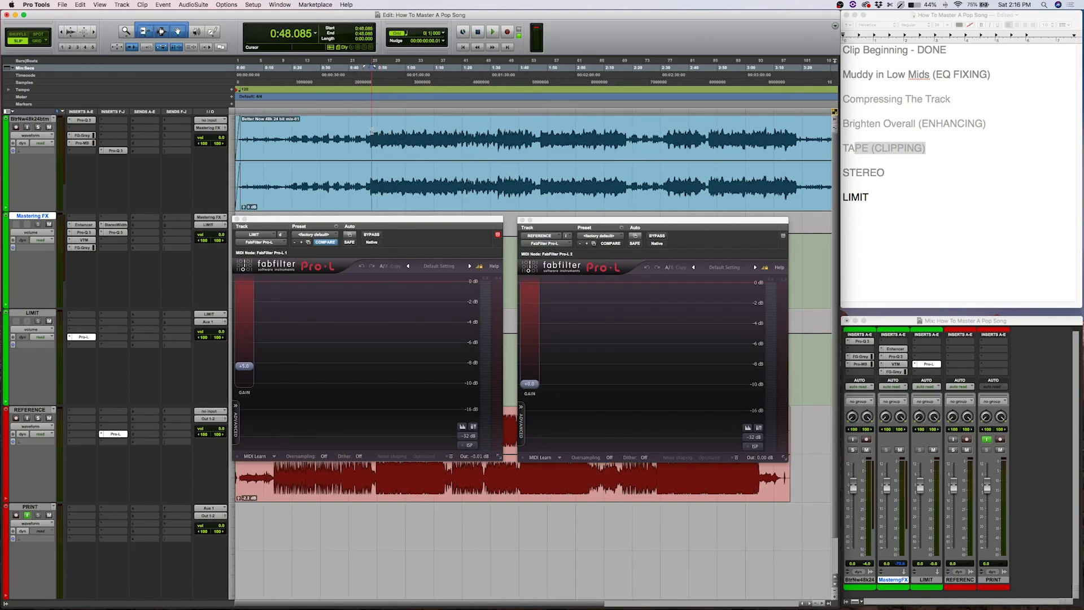
key("space")
left_click(37, 127)
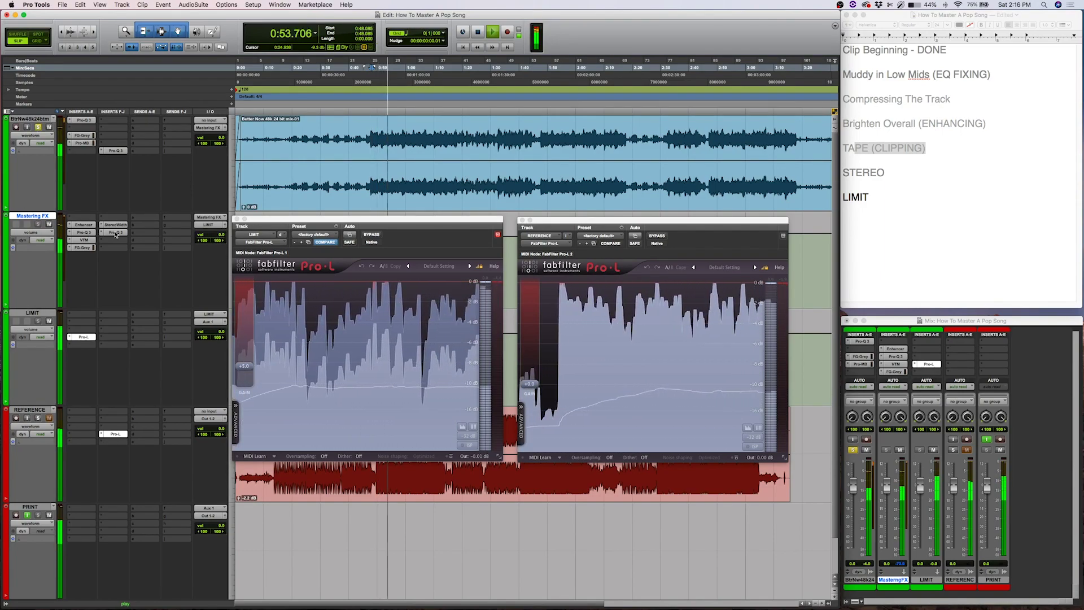
left_click(116, 233, "super")
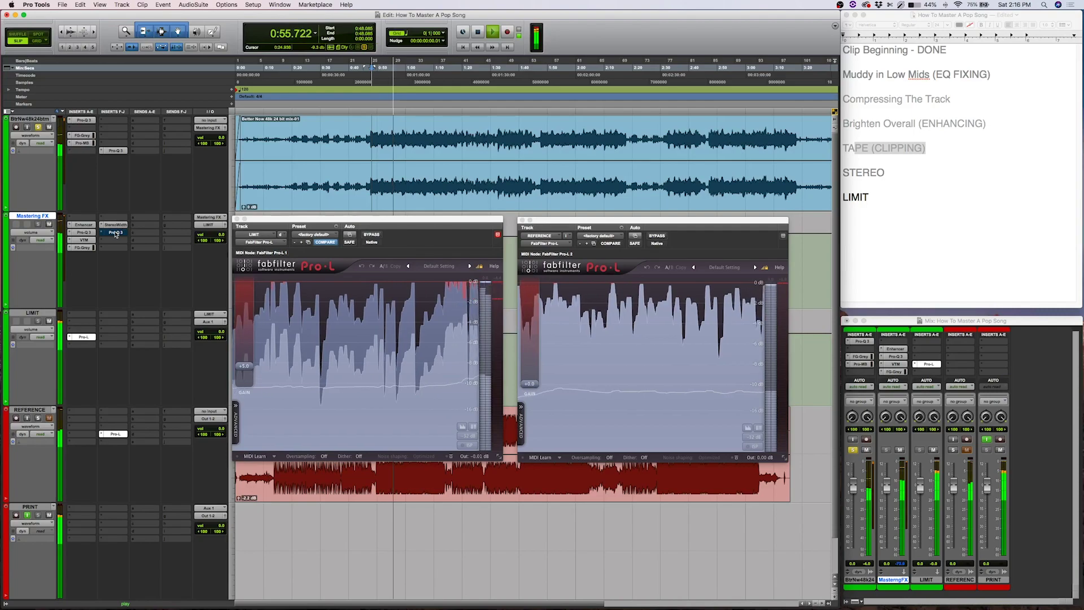
left_click(116, 233, "super")
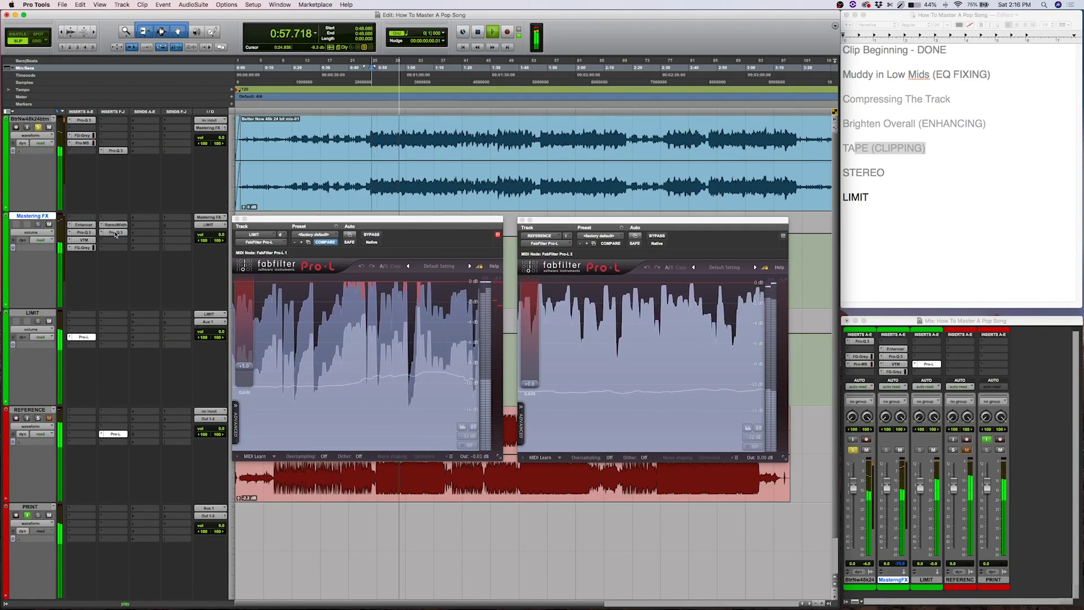
left_click(115, 234, "super")
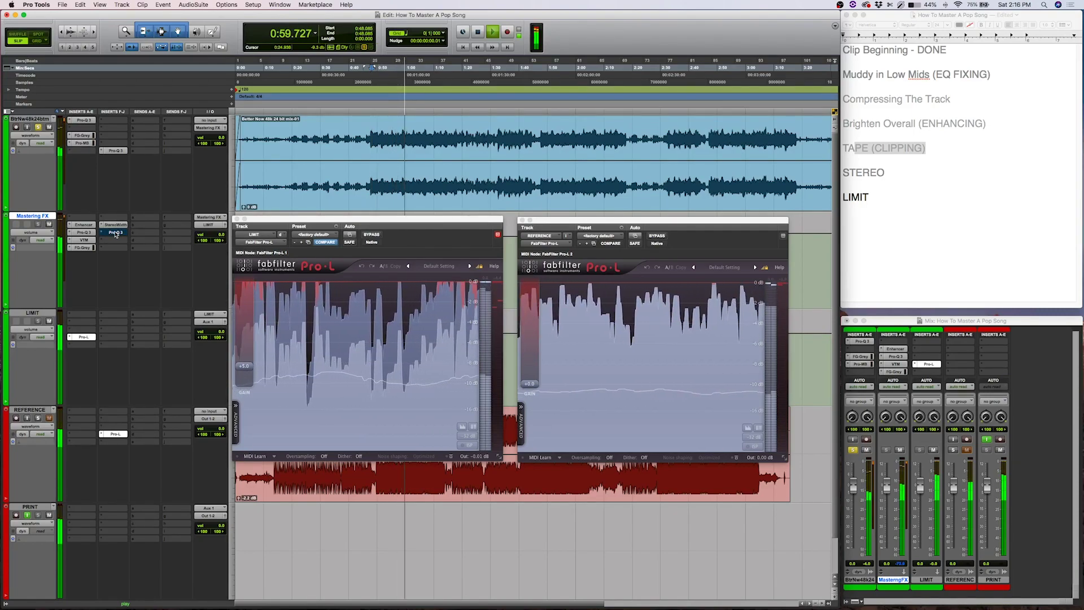
left_click(116, 233, "super")
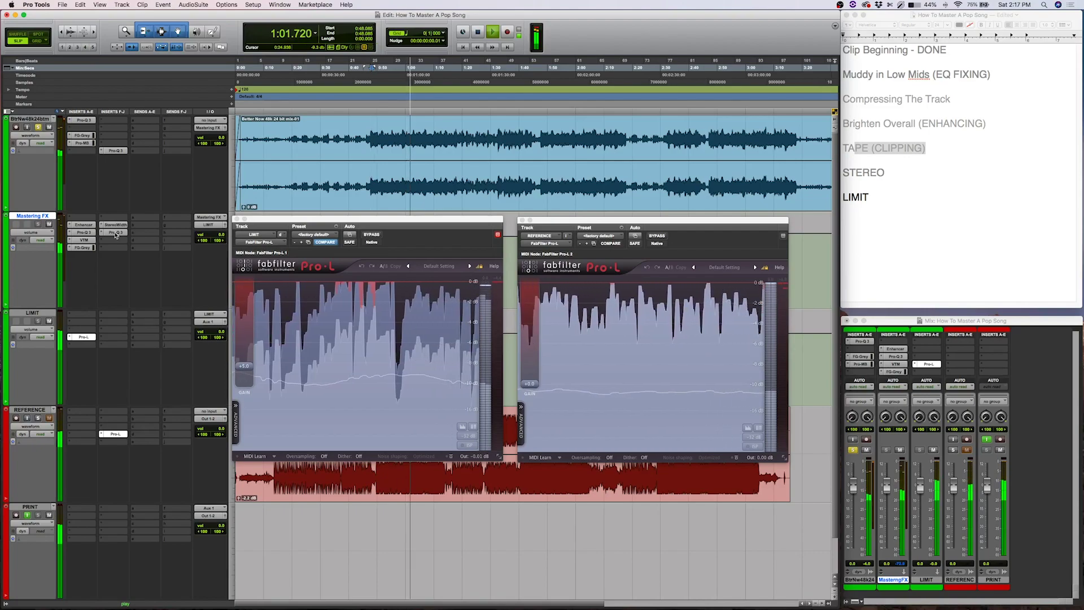
key("space")
Add a slight bell boost below 40 Hz and a slight bell cut near 231 Hz in the last Pro-Q 3 on Mastering FX.
left_click(116, 234)
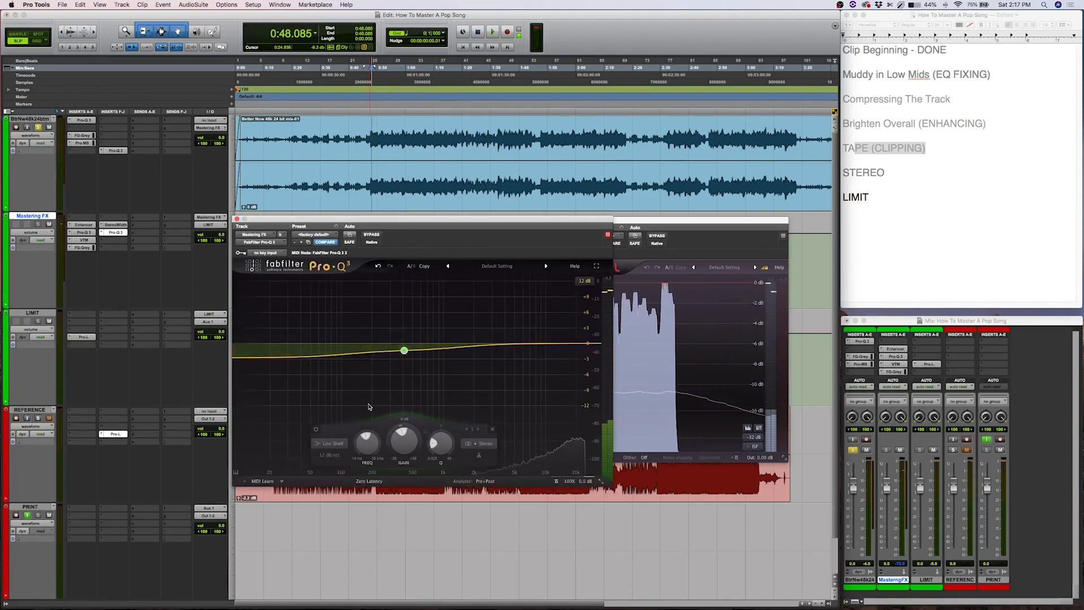
mouse_move(401, 353)
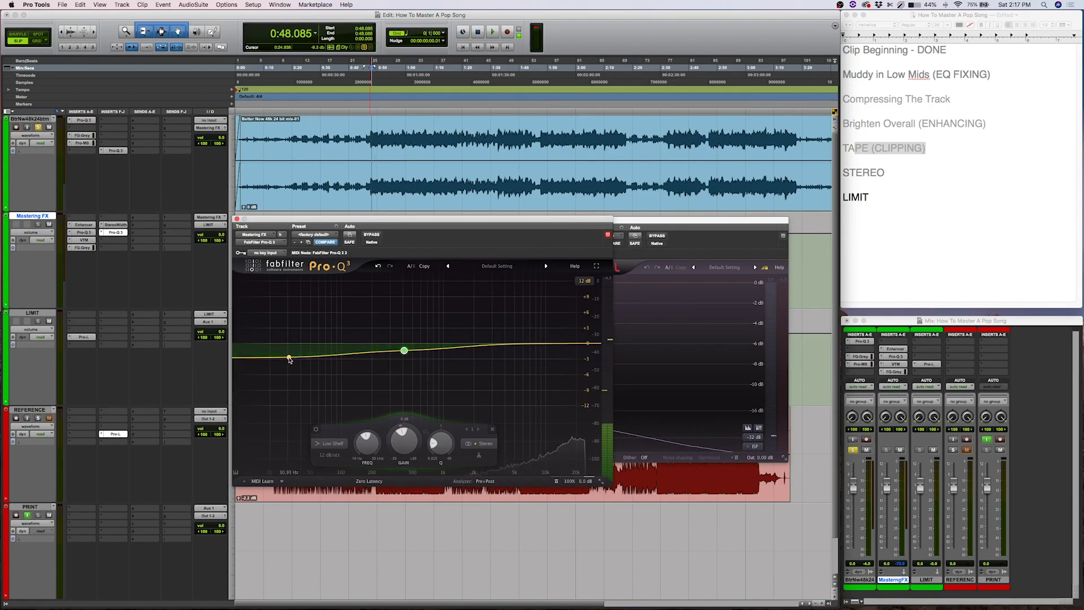
left_click(290, 358)
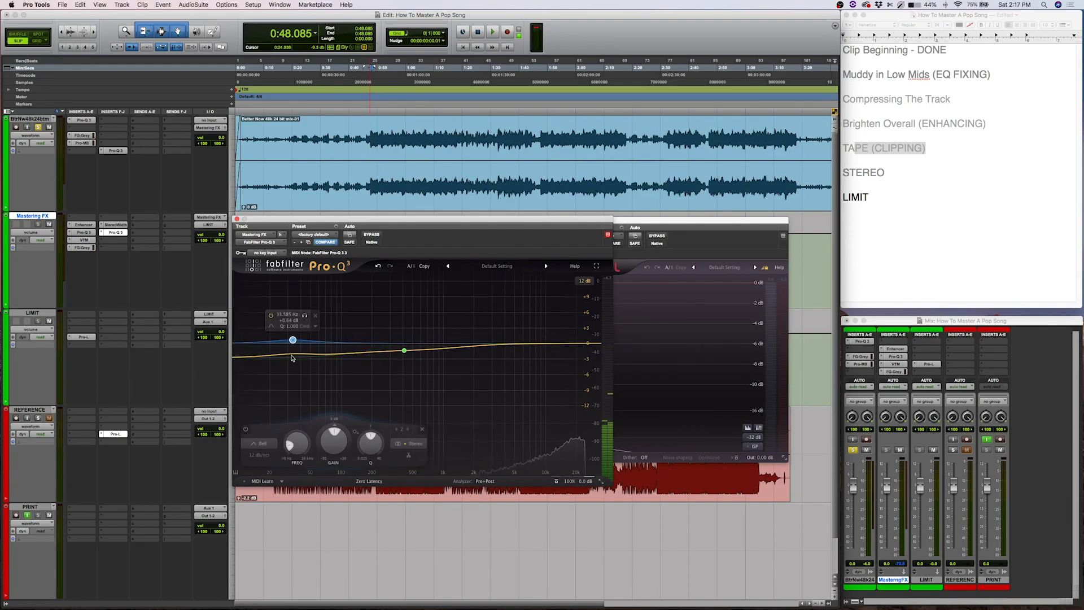
left_click_drag(295, 357, 377, 358)
left_click(372, 356)
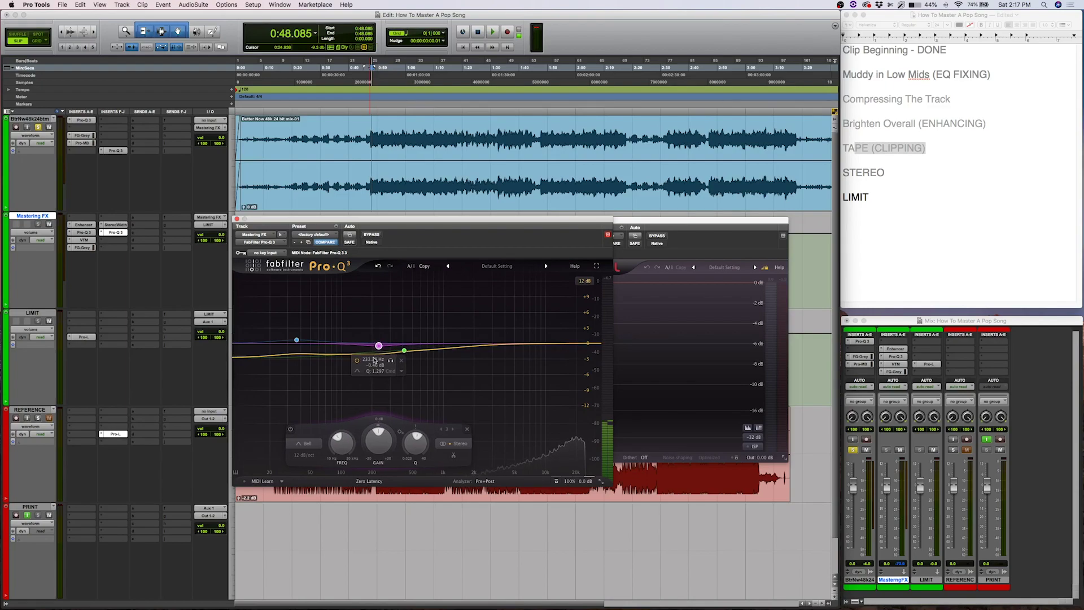
Check the mix track's first Pro-Q 3 curve and set the low bell in the last Mastering FX Pro-Q 3 to about +0.57 dB near 36.7 Hz.
left_click(84, 120)
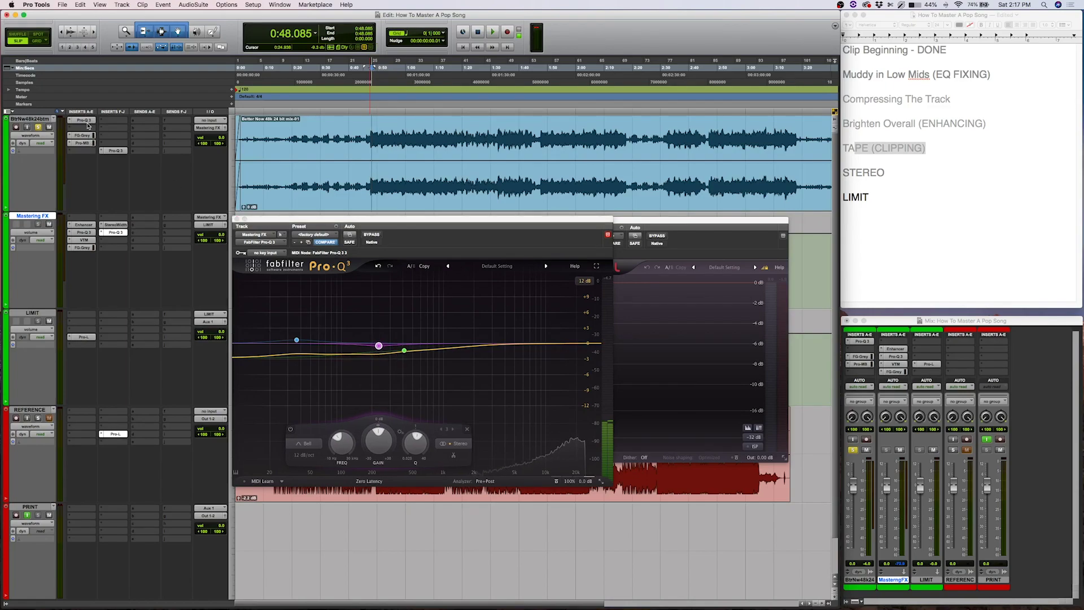
mouse_move(371, 358)
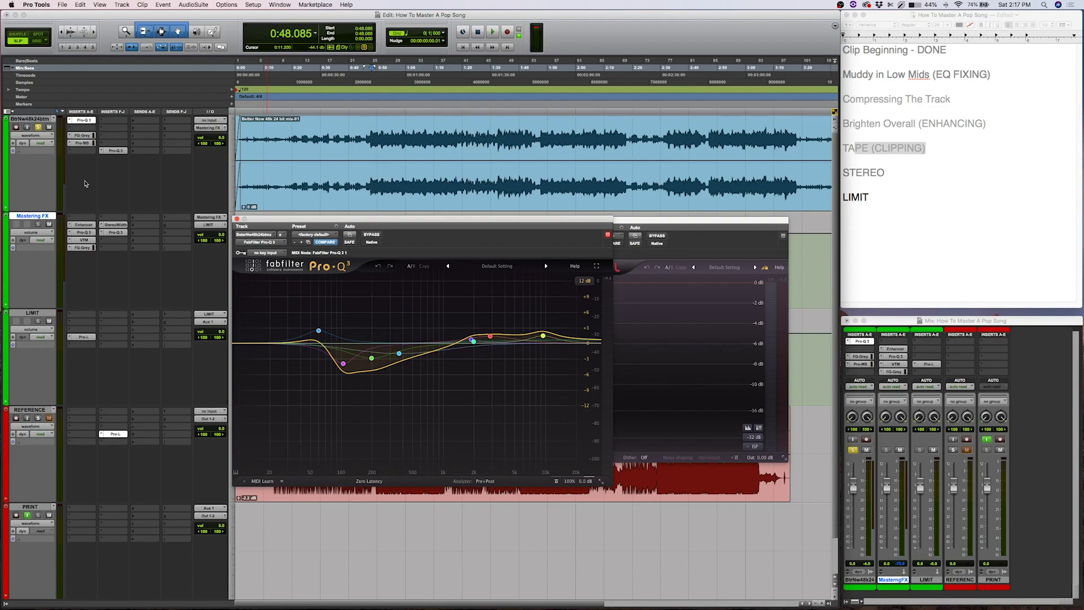
left_click(116, 233)
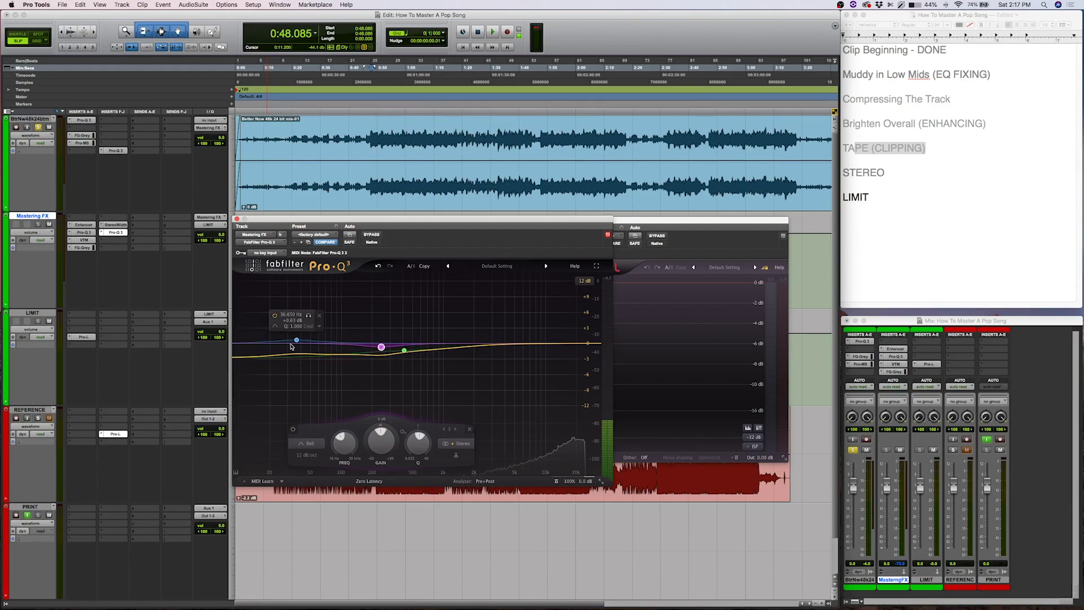
left_click_drag(296, 342, 297, 343)
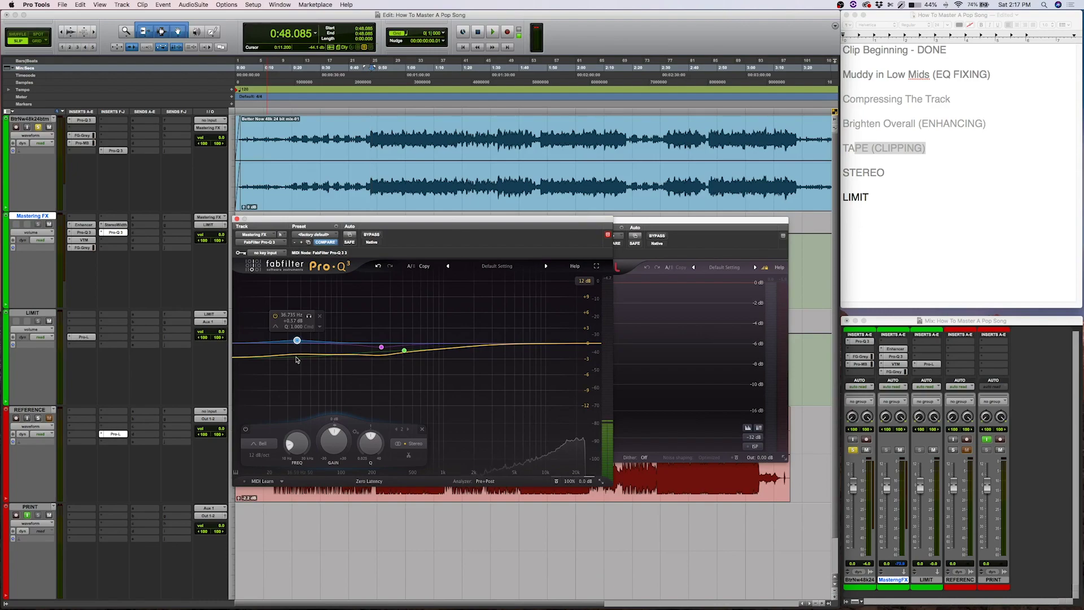
Close the Pro-Q 3 window and place the LIMIT track's Pro-L beside the REFERENCE track's Pro-L for playback.
left_click(237, 219)
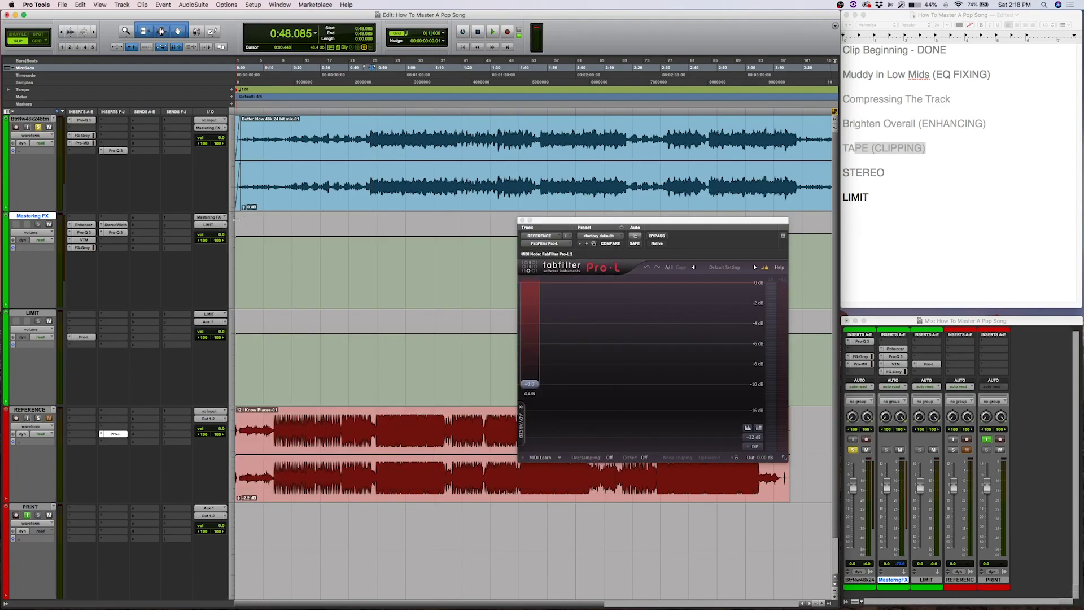
left_click(83, 337)
left_click_drag(289, 443, 341, 221)
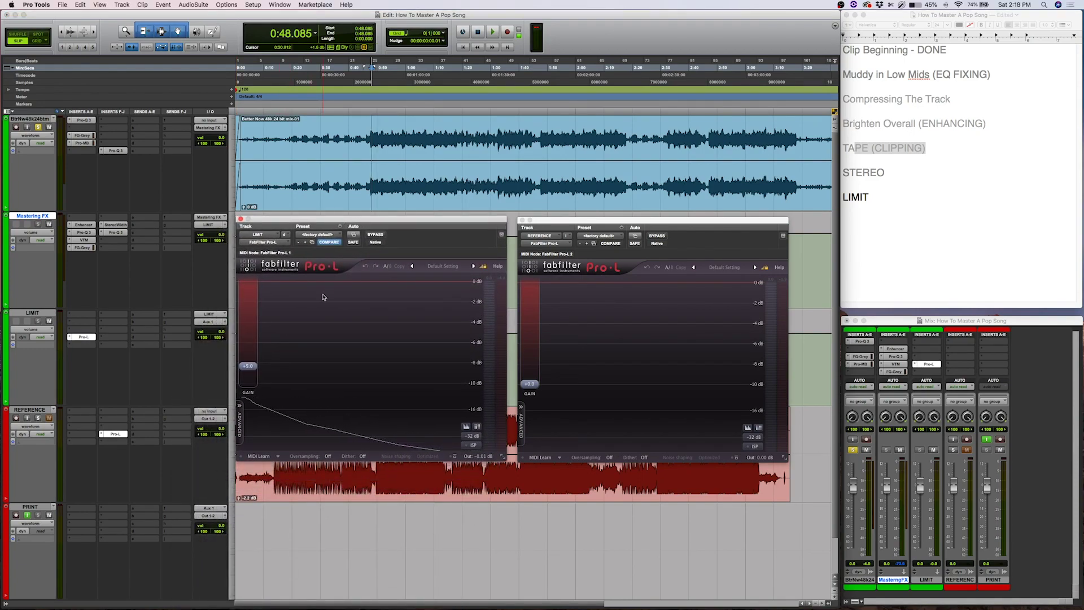
key("space")
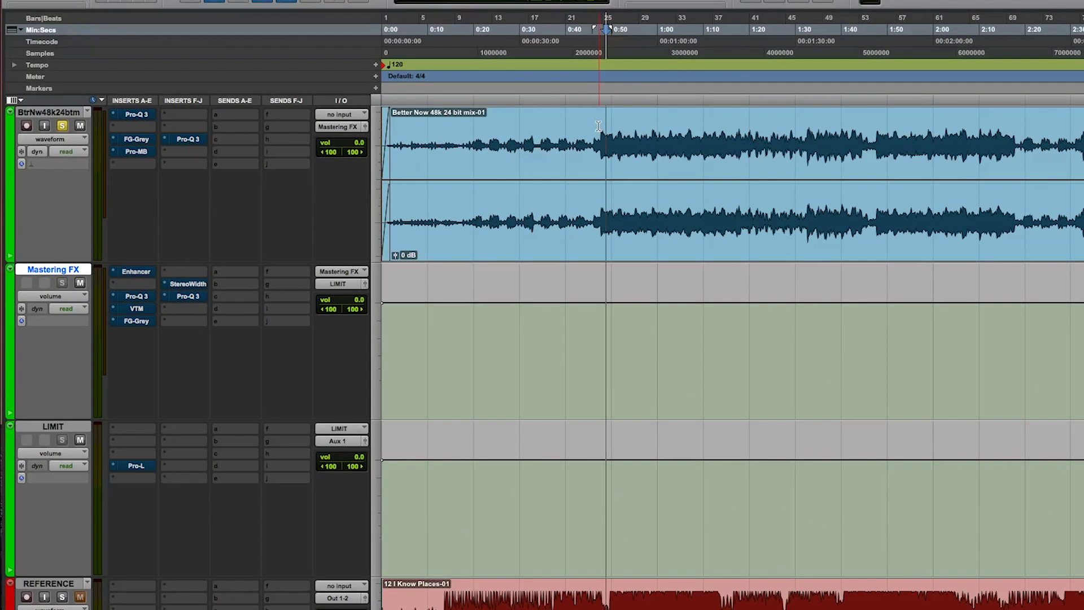
Play from just before the first chorus, re-enable the bypassed mastering plug-ins group by group, and stop playback.
left_click(366, 126)
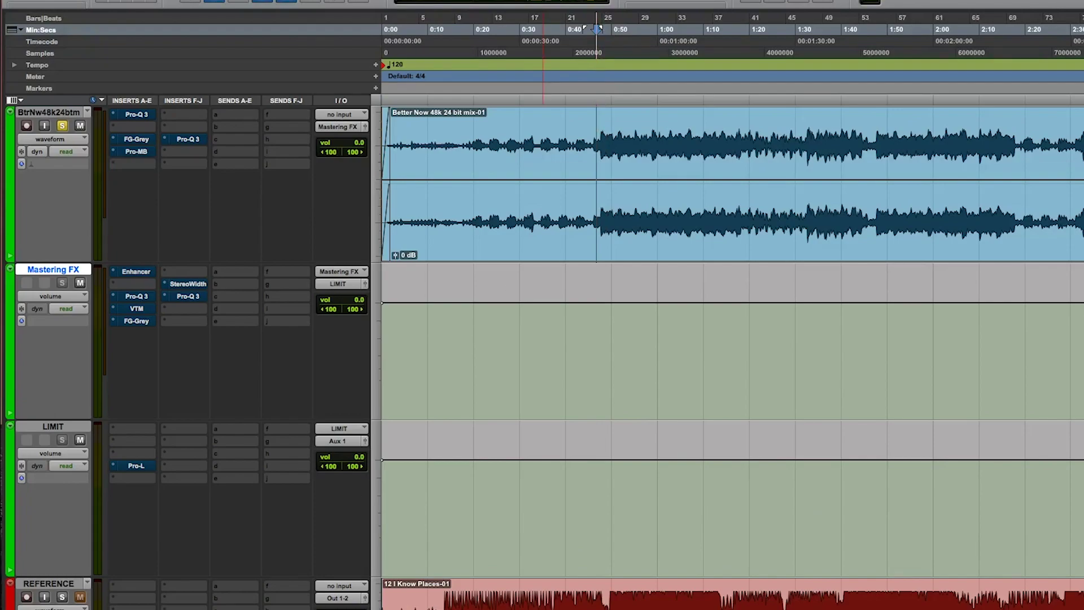
key("space")
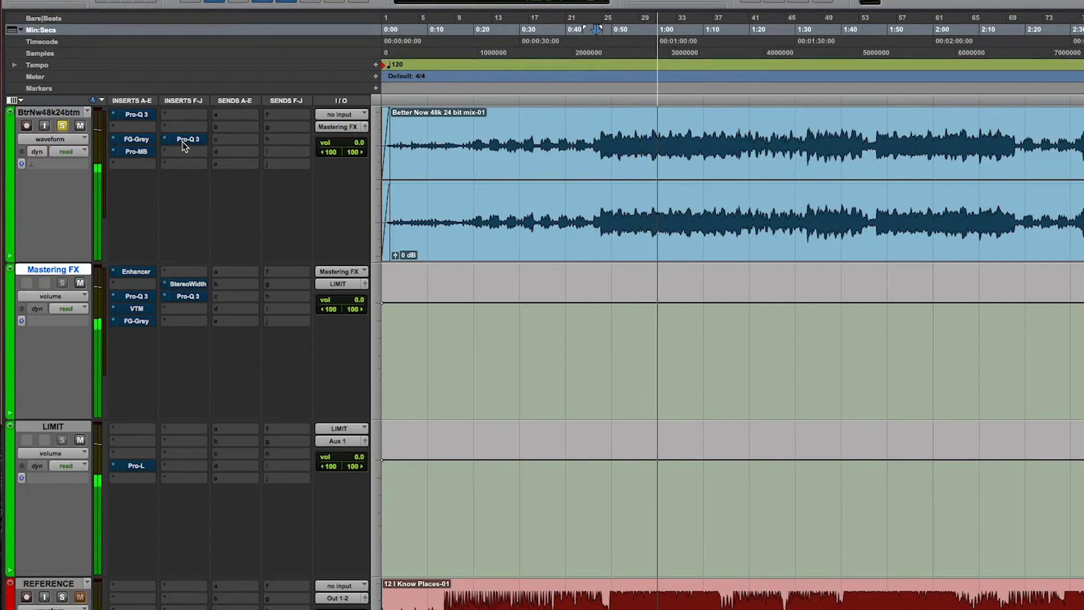
left_click(141, 117, "alt+super")
left_click(139, 297, "alt+super")
left_click(138, 309, "alt+super")
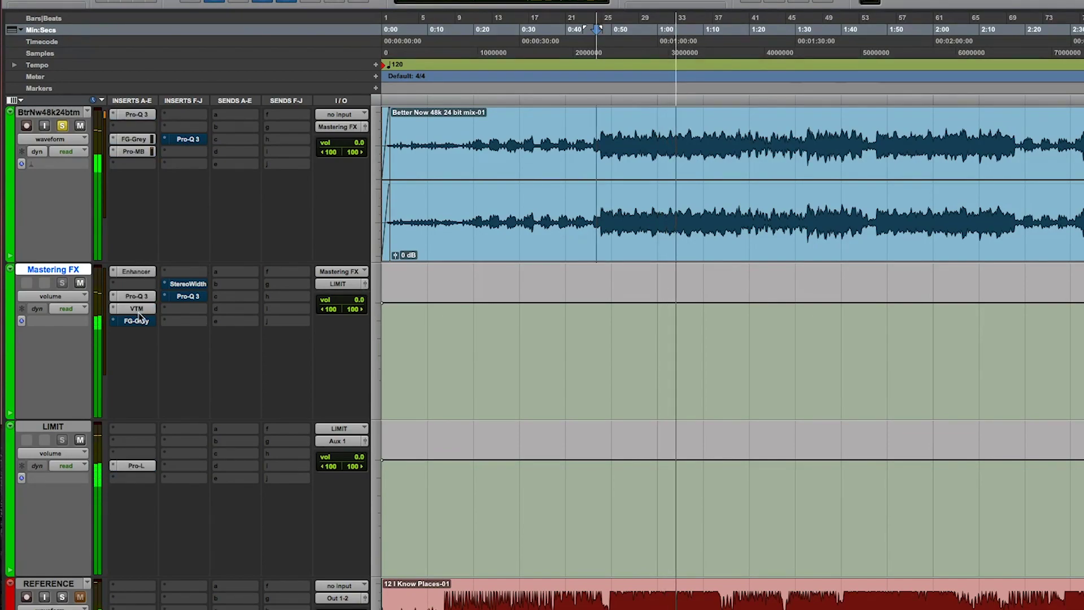
left_click(138, 322, "alt+super")
left_click(188, 297, "alt+super")
left_click(190, 285, "alt+super")
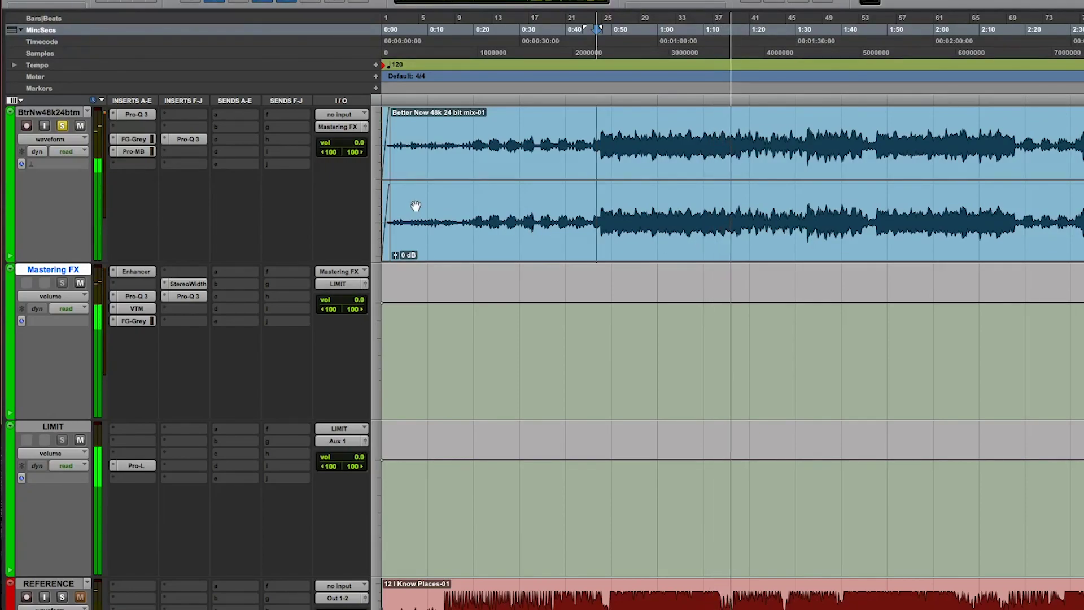
key("space")
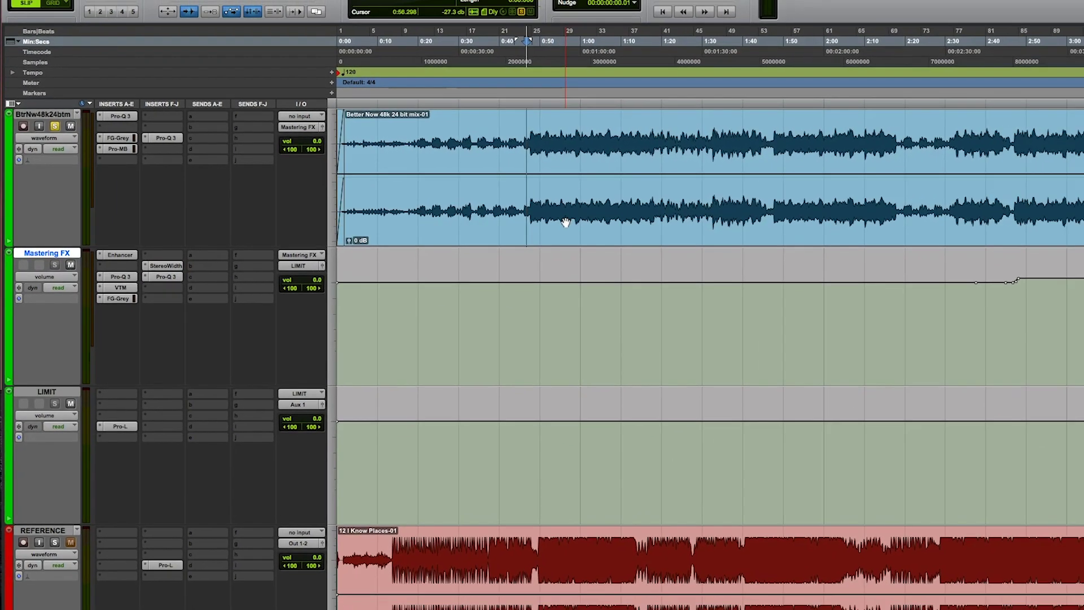
Record the whole mastered song from 0:00.000 onto the PRINT track.
left_click(640, 233)
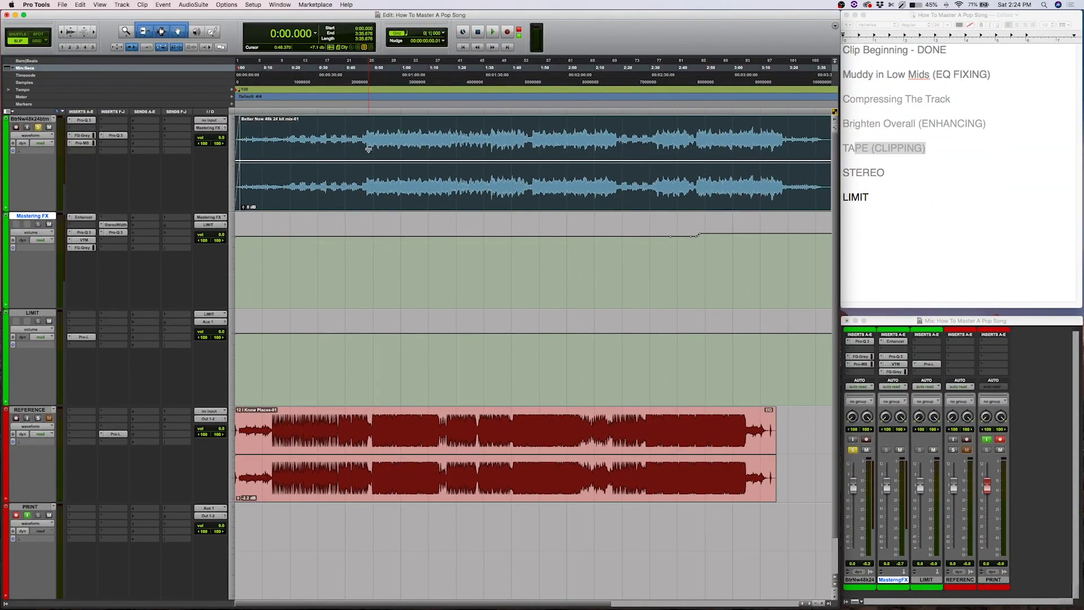
key("super+space")
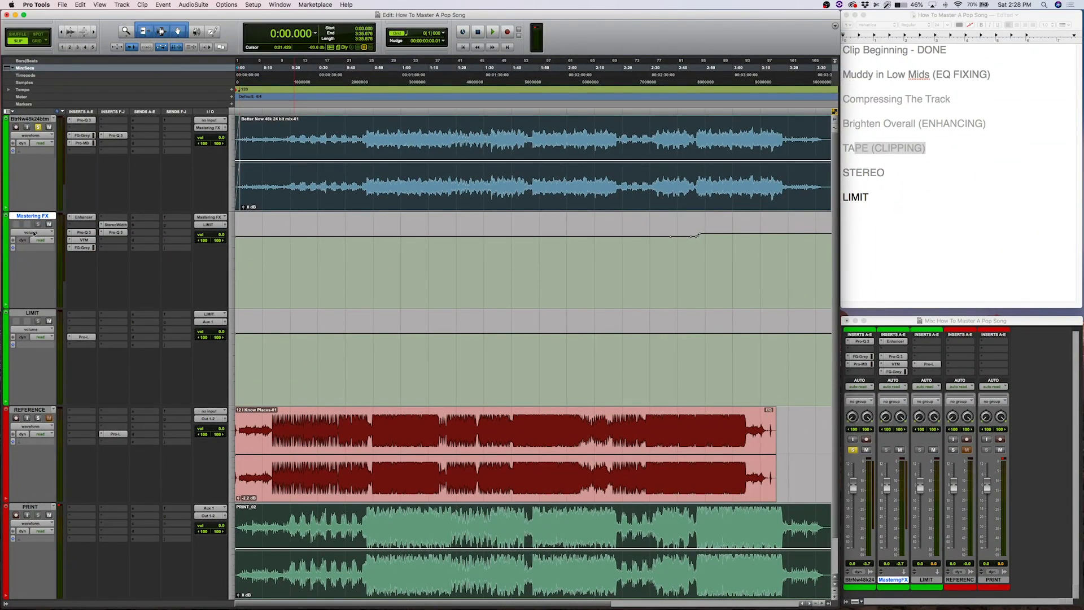
Unsolo the mix track and mute the mix, Mastering FX, LIMIT and REFERENCE tracks so only PRINT is heard.
left_click(38, 127)
left_click(381, 511)
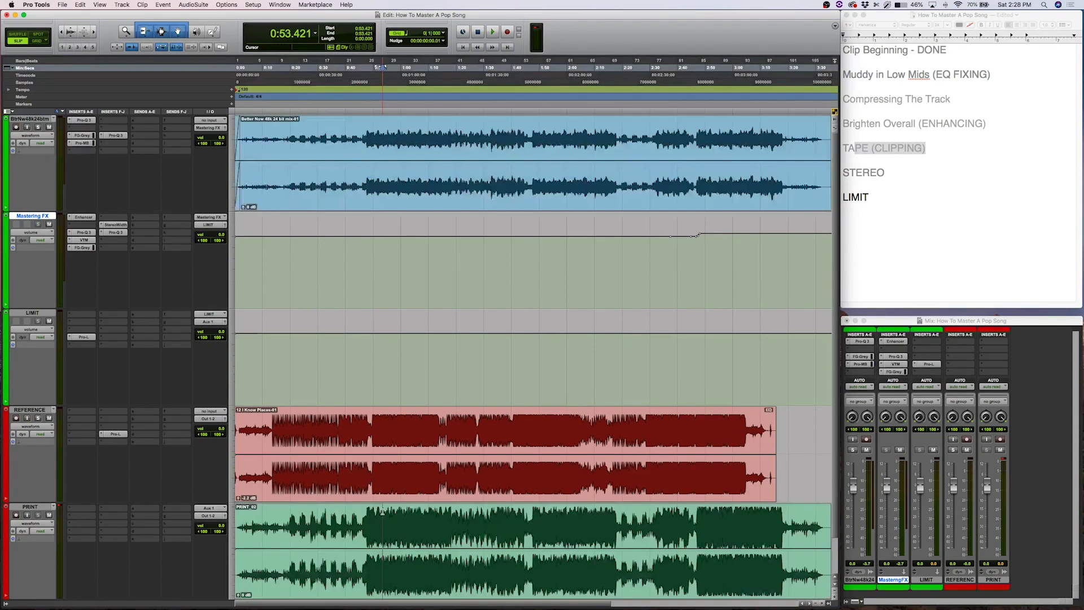
left_click(49, 128)
left_click(49, 224)
left_click(49, 321)
left_click(49, 417)
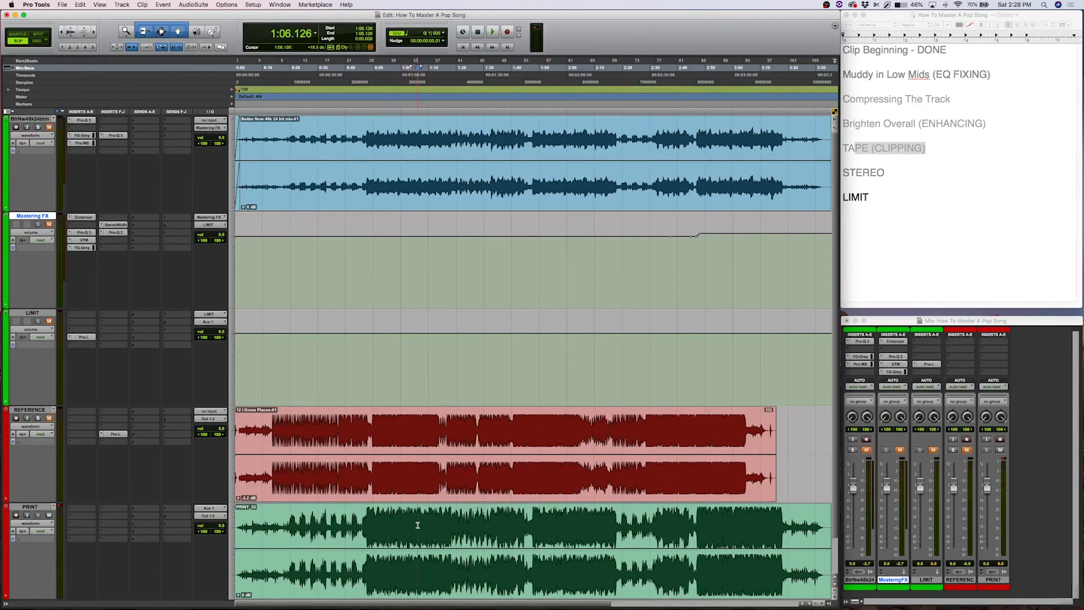
Play the printed master from 0:46.380, examine its waveform at the start of the first chorus up close, and stop playback.
left_click(363, 526)
key("space")
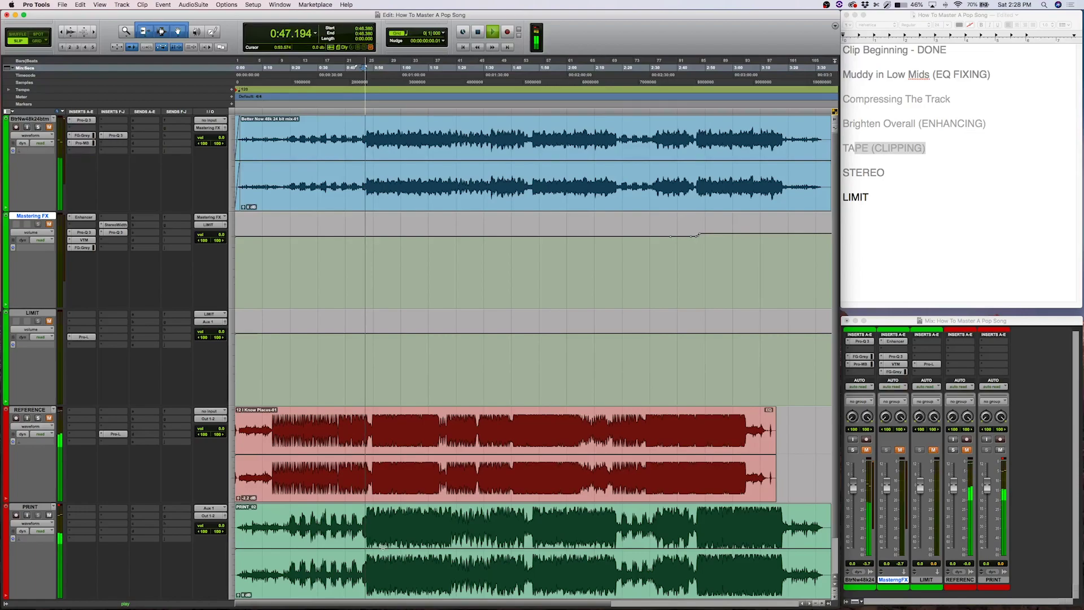
key("t")
key("t")
key("t")
key("t")
key("t")
scroll(492, 532, "right", 10)
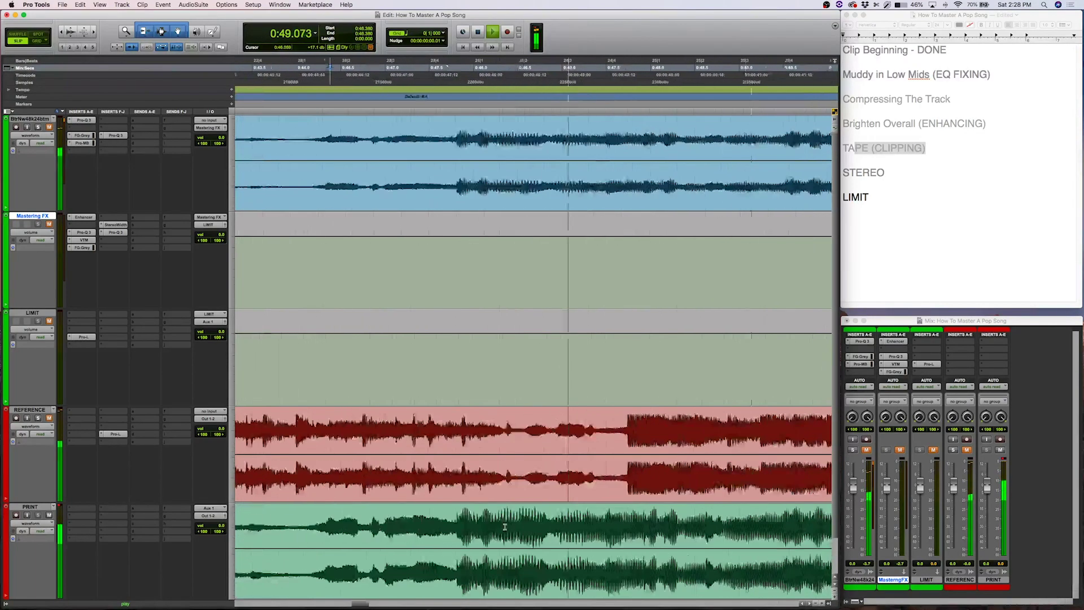
key("r")
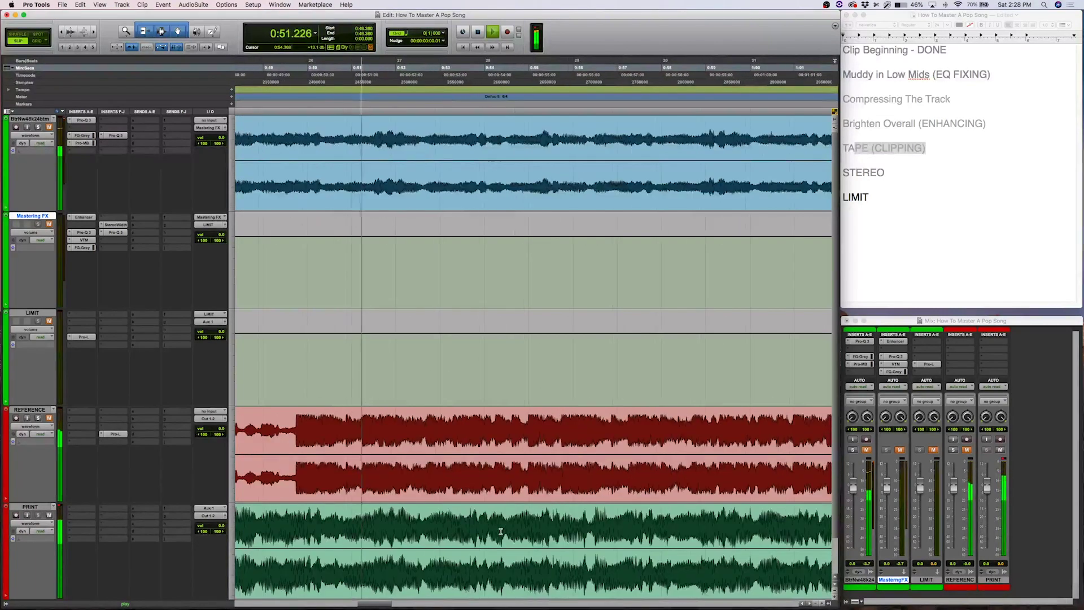
scroll(500, 531, "right", 4)
key("space")
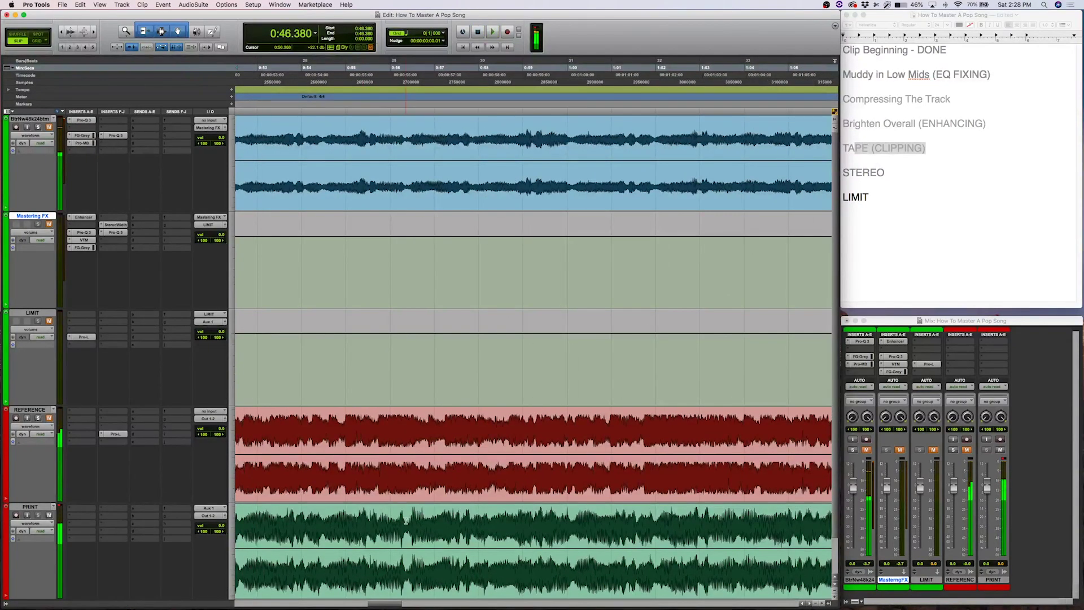
Examine the printed waveform's peaks closely around 0:56.5 and select a short section there.
left_click(405, 529)
key("t")
key("t")
key("t")
key("t")
scroll(571, 529, "right", 3)
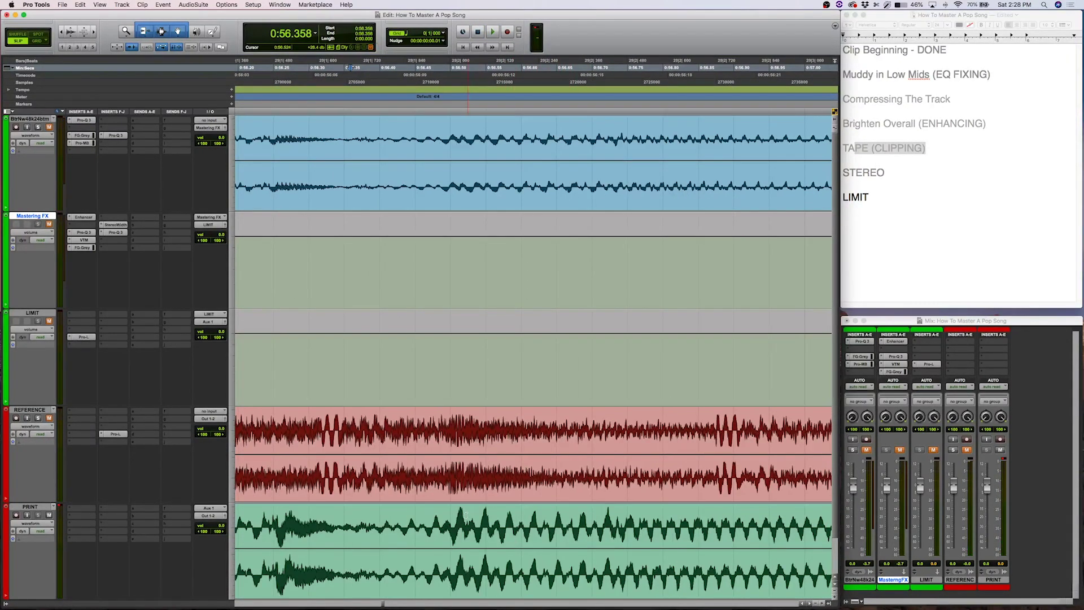
left_click_drag(461, 527, 540, 525)
key("r")
key("r")
key("r")
key("r")
key("r")
key("r")
key("r")
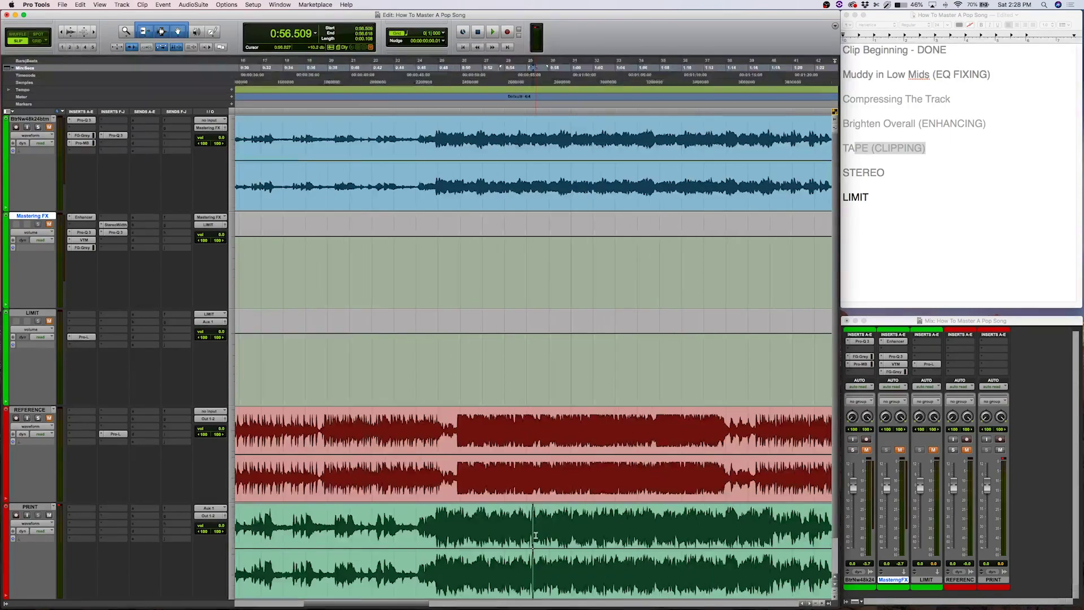
Play the printed master from 1:04.978, compare its waveform with the reference up close and overall, and stop playback.
left_click(579, 514)
key("space")
key("t")
key("t")
key("t")
key("t")
key("t")
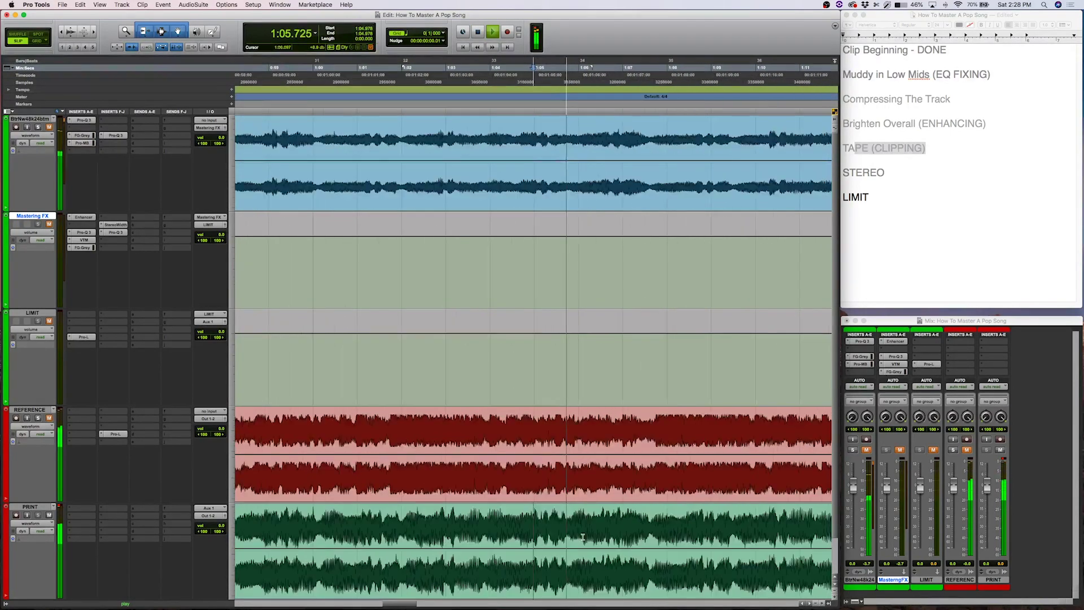
key("r")
key("r")
key("r")
key("r")
key("r")
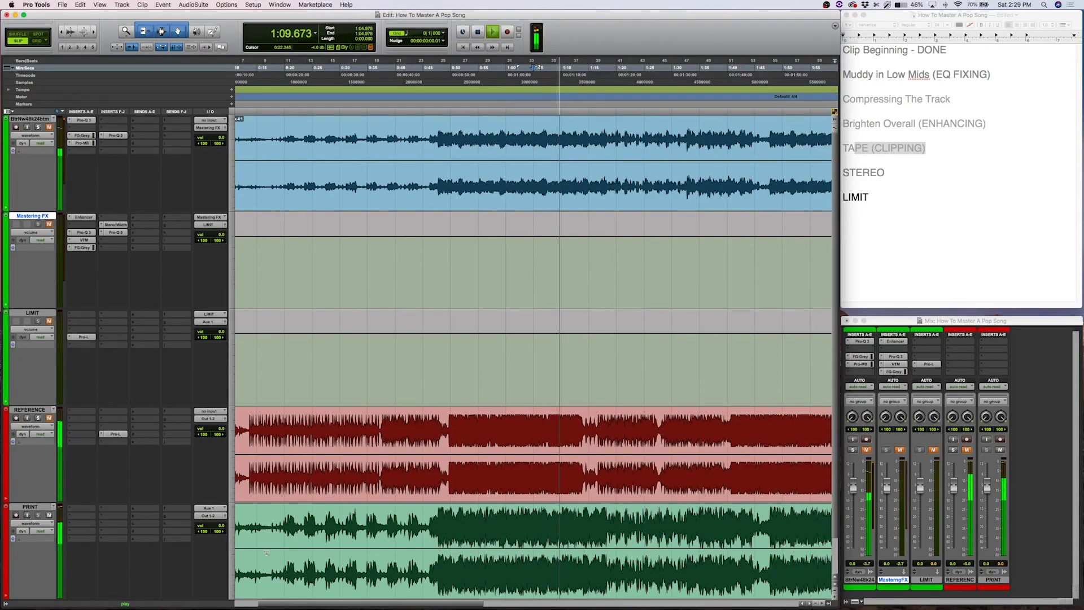
key("space")
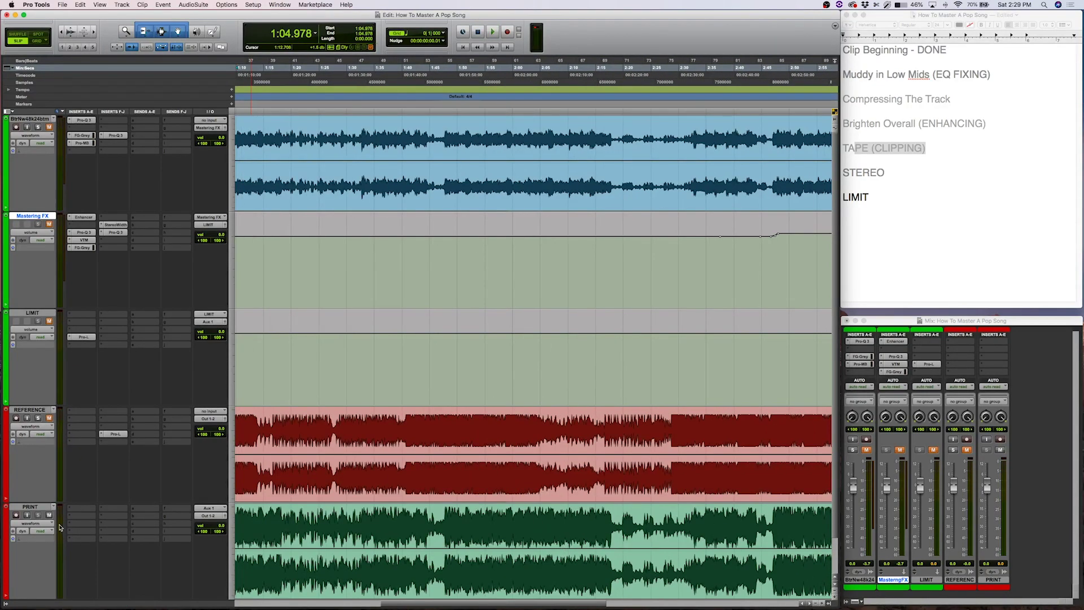
Play the printed master from 2:09.421, check the PRINT track's level meter, and stop playback.
right_click(62, 528)
left_click(77, 531)
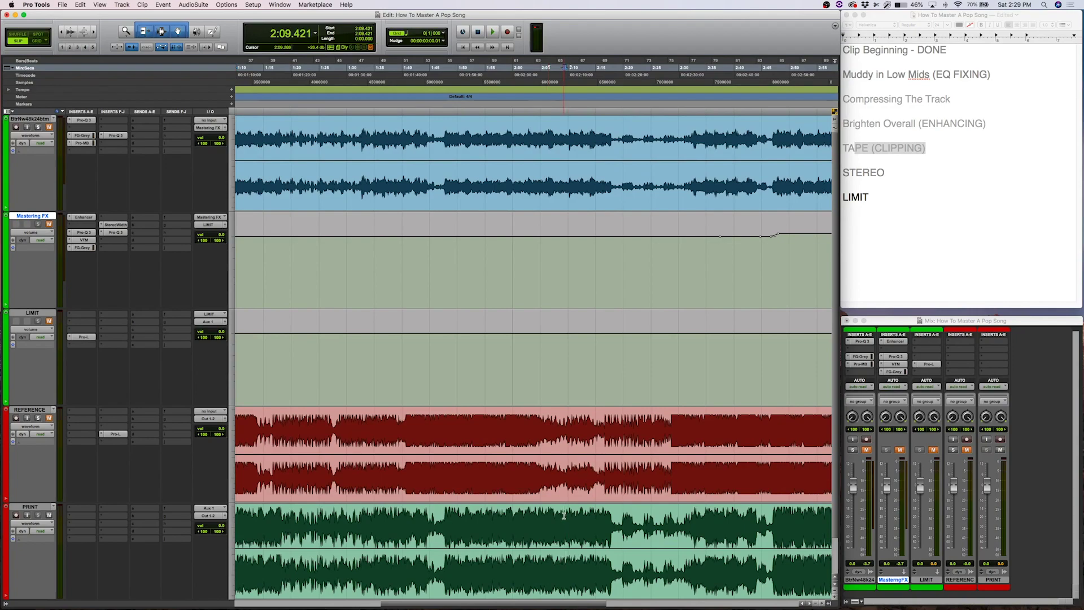
key("space")
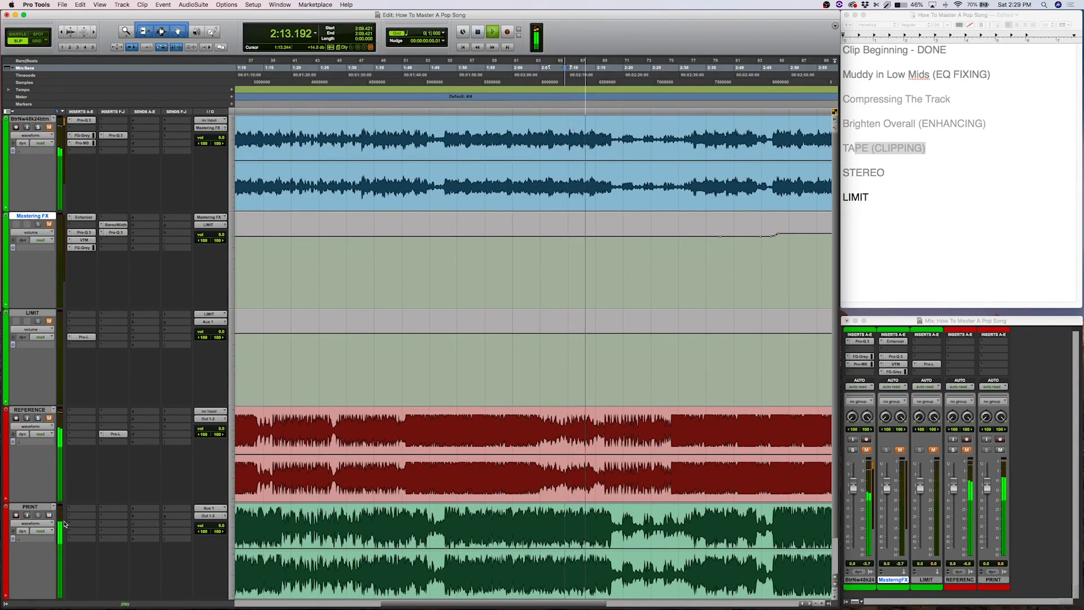
key("space")
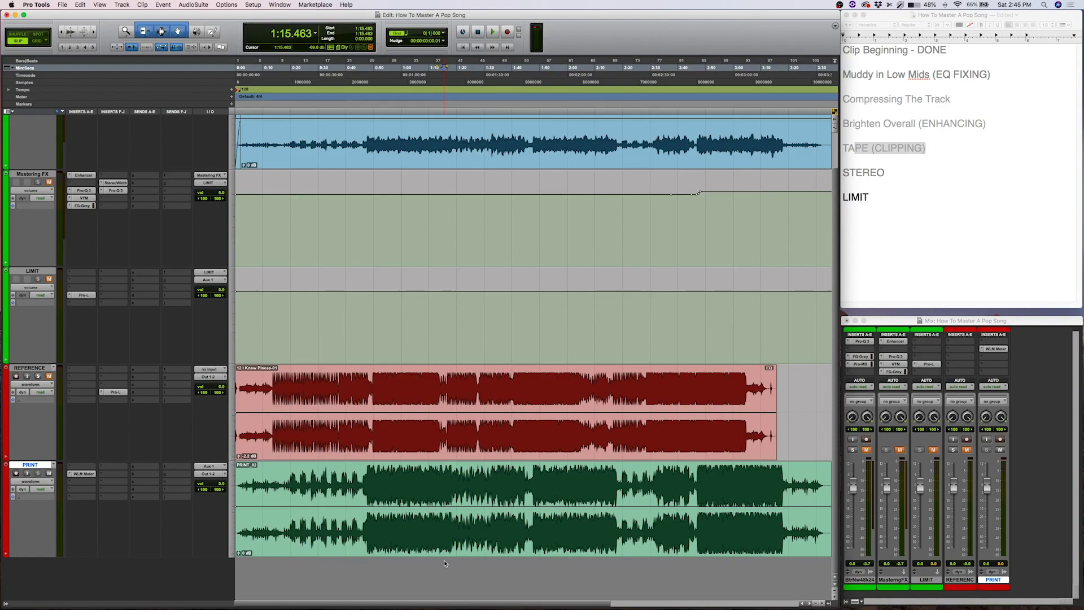
Select the whole PRINT_02 clip and set up its export as an interleaved WAV file.
left_click(444, 550)
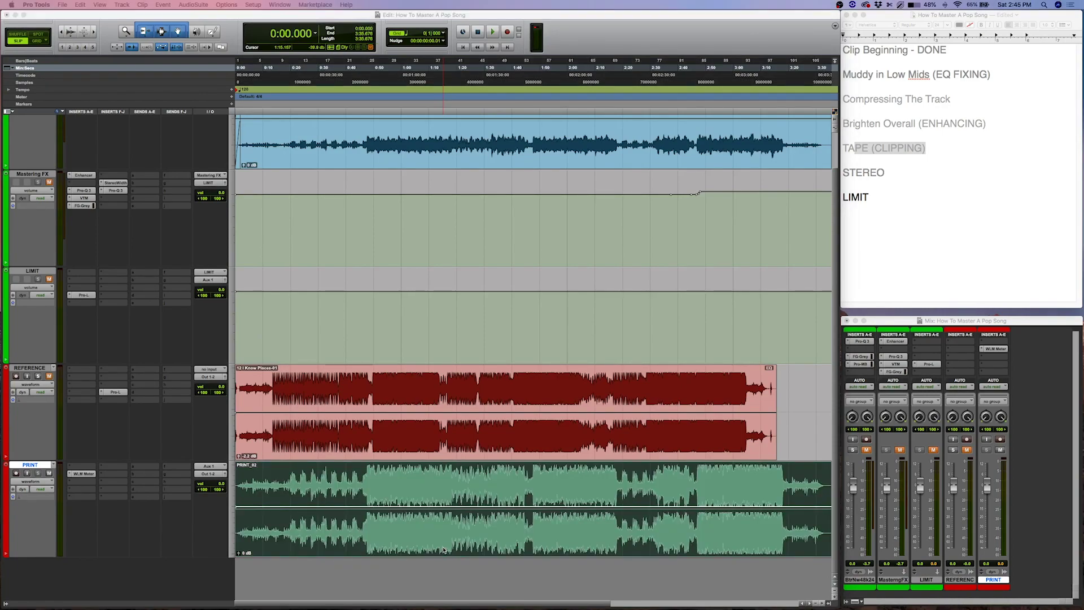
left_click_drag(446, 609, 435, 380)
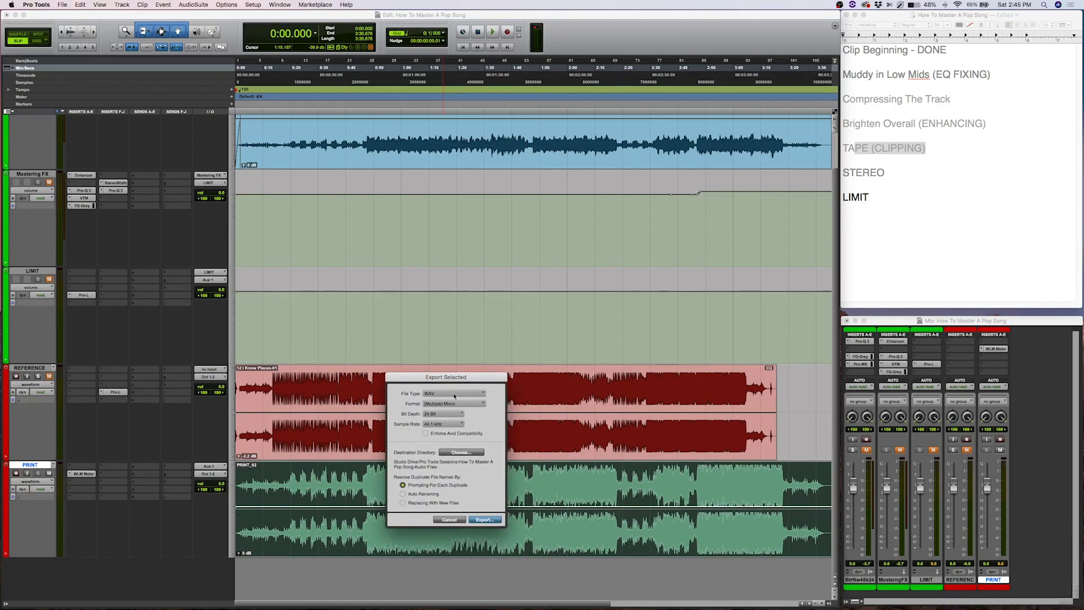
left_click(449, 394)
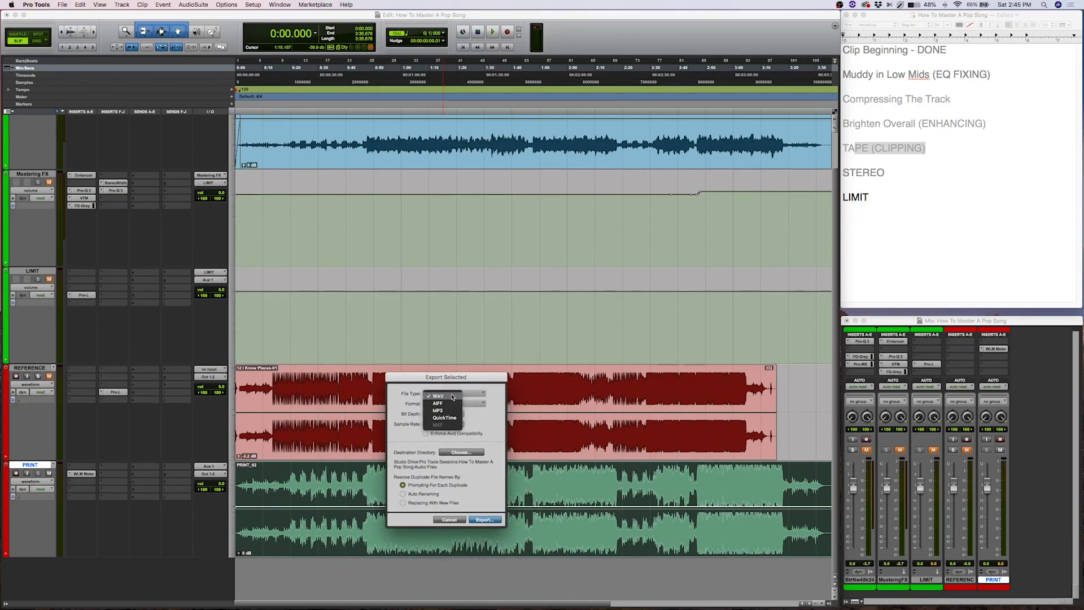
left_click(449, 395)
left_click(449, 404)
left_click(446, 415)
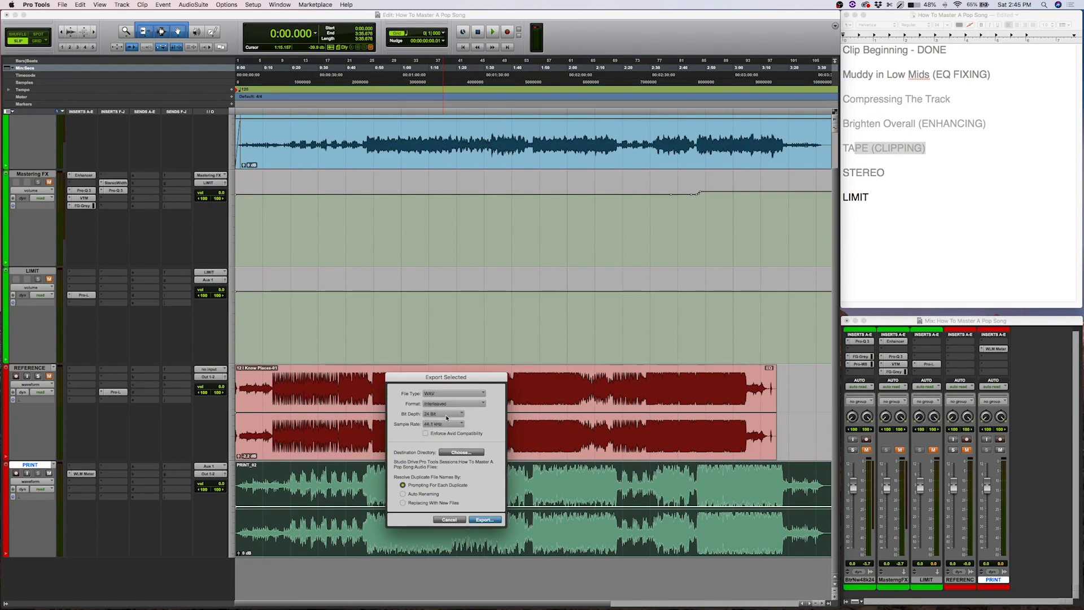
Choose the bit depth and a 44.1 kHz sample rate, export the clip to the Bounced Files folder, and view PRINT_02.wav in Finder.
left_click(444, 414)
left_click(443, 412)
left_click(432, 424)
left_click(432, 425)
left_click(486, 520)
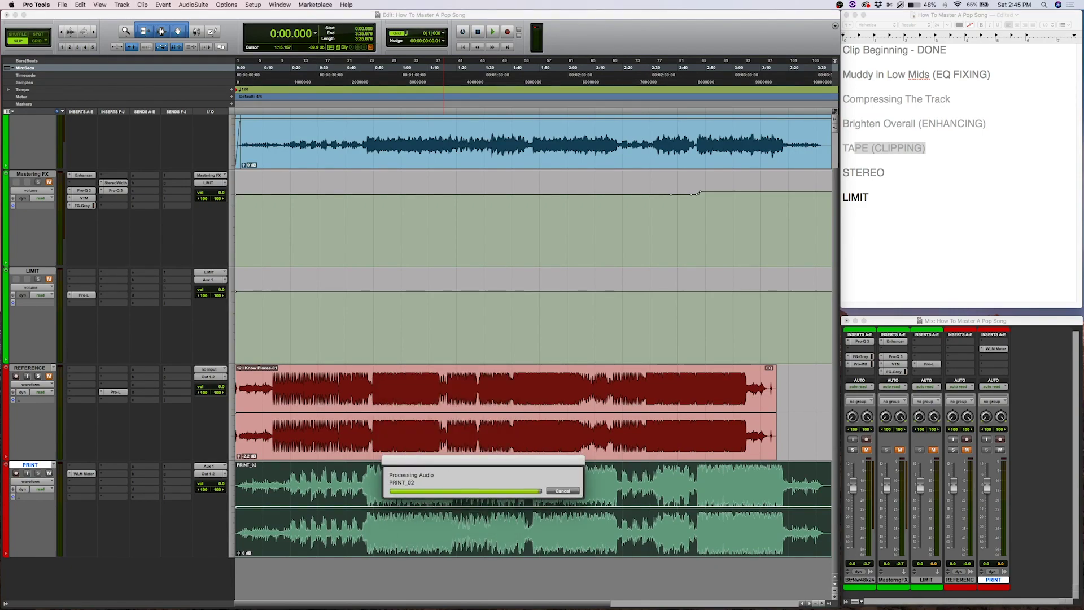
left_click_drag(371, 417, 380, 317)
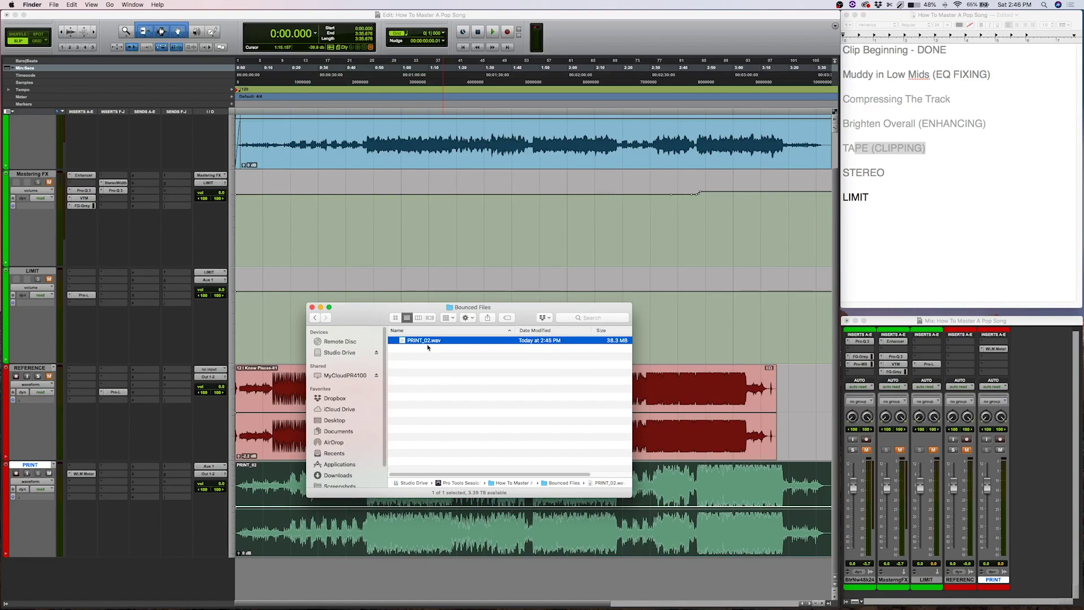